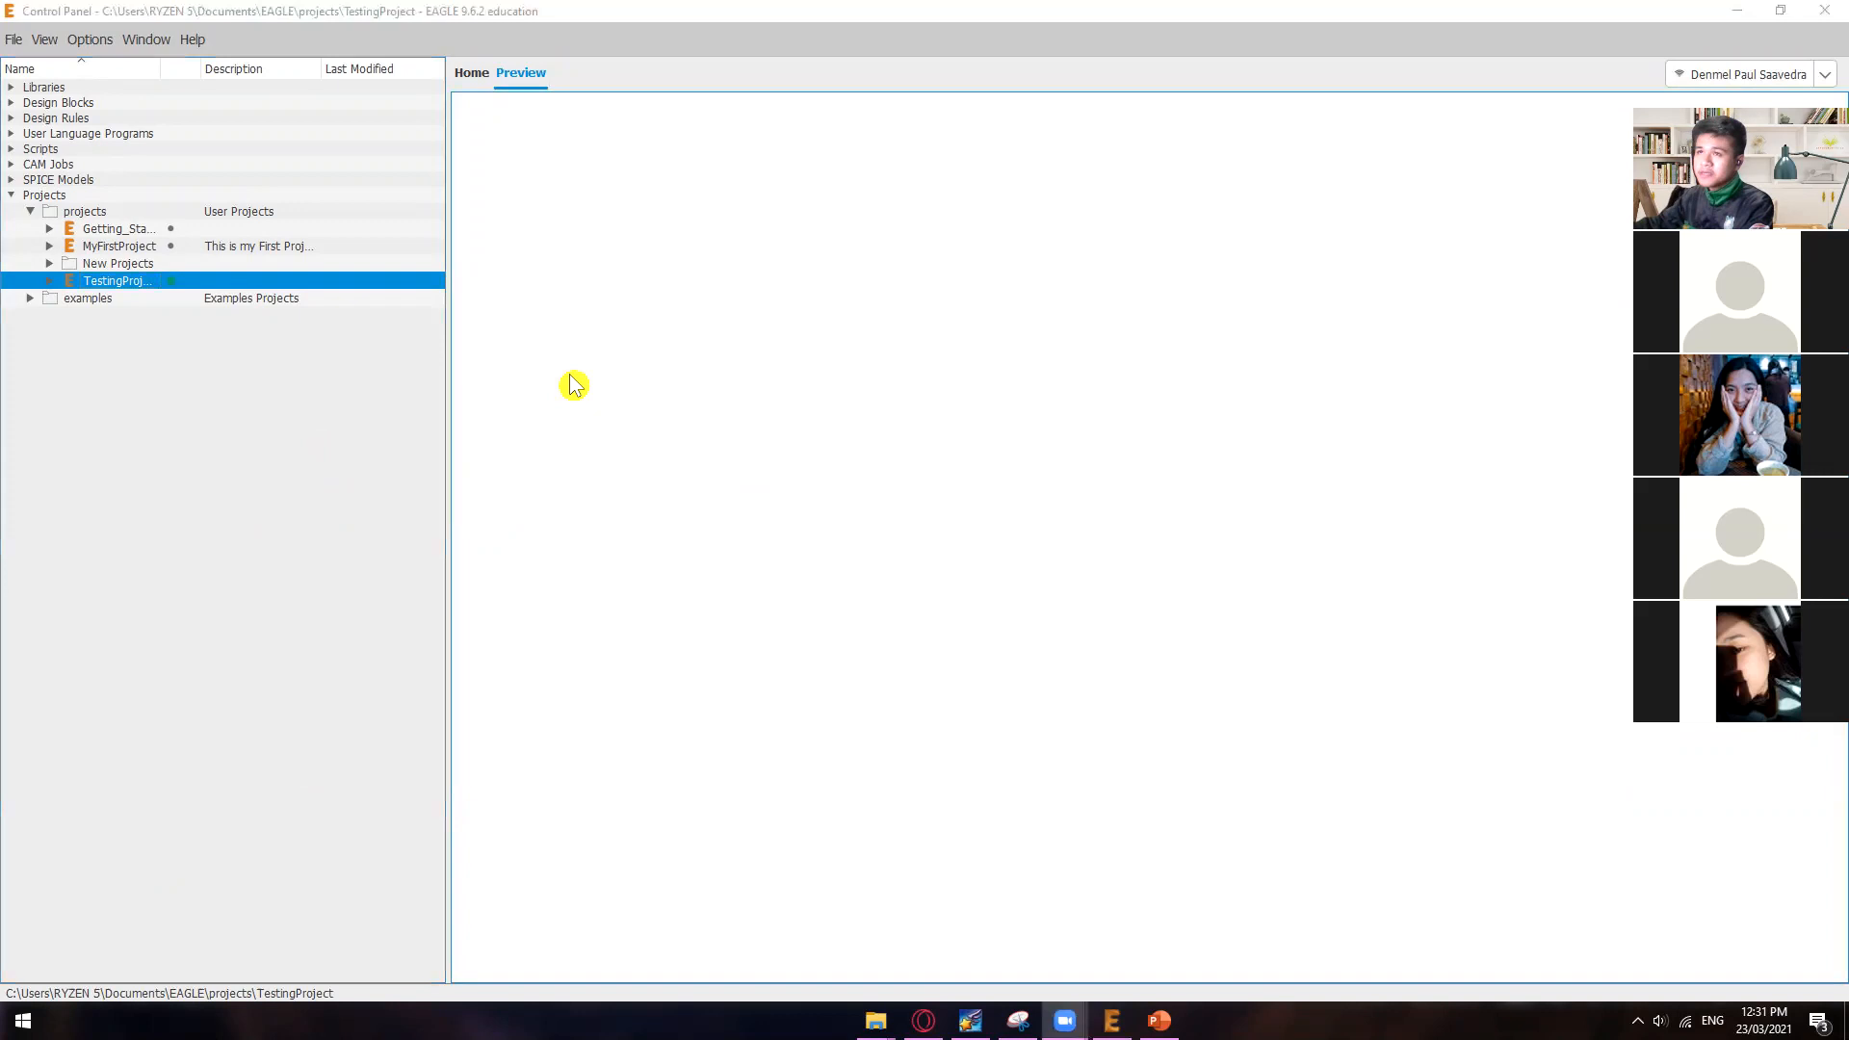
# Step: Examine the Libraries branch, the New Projects folder and the user projects folder in the Control Panel tree
pyautogui.click(555, 452)
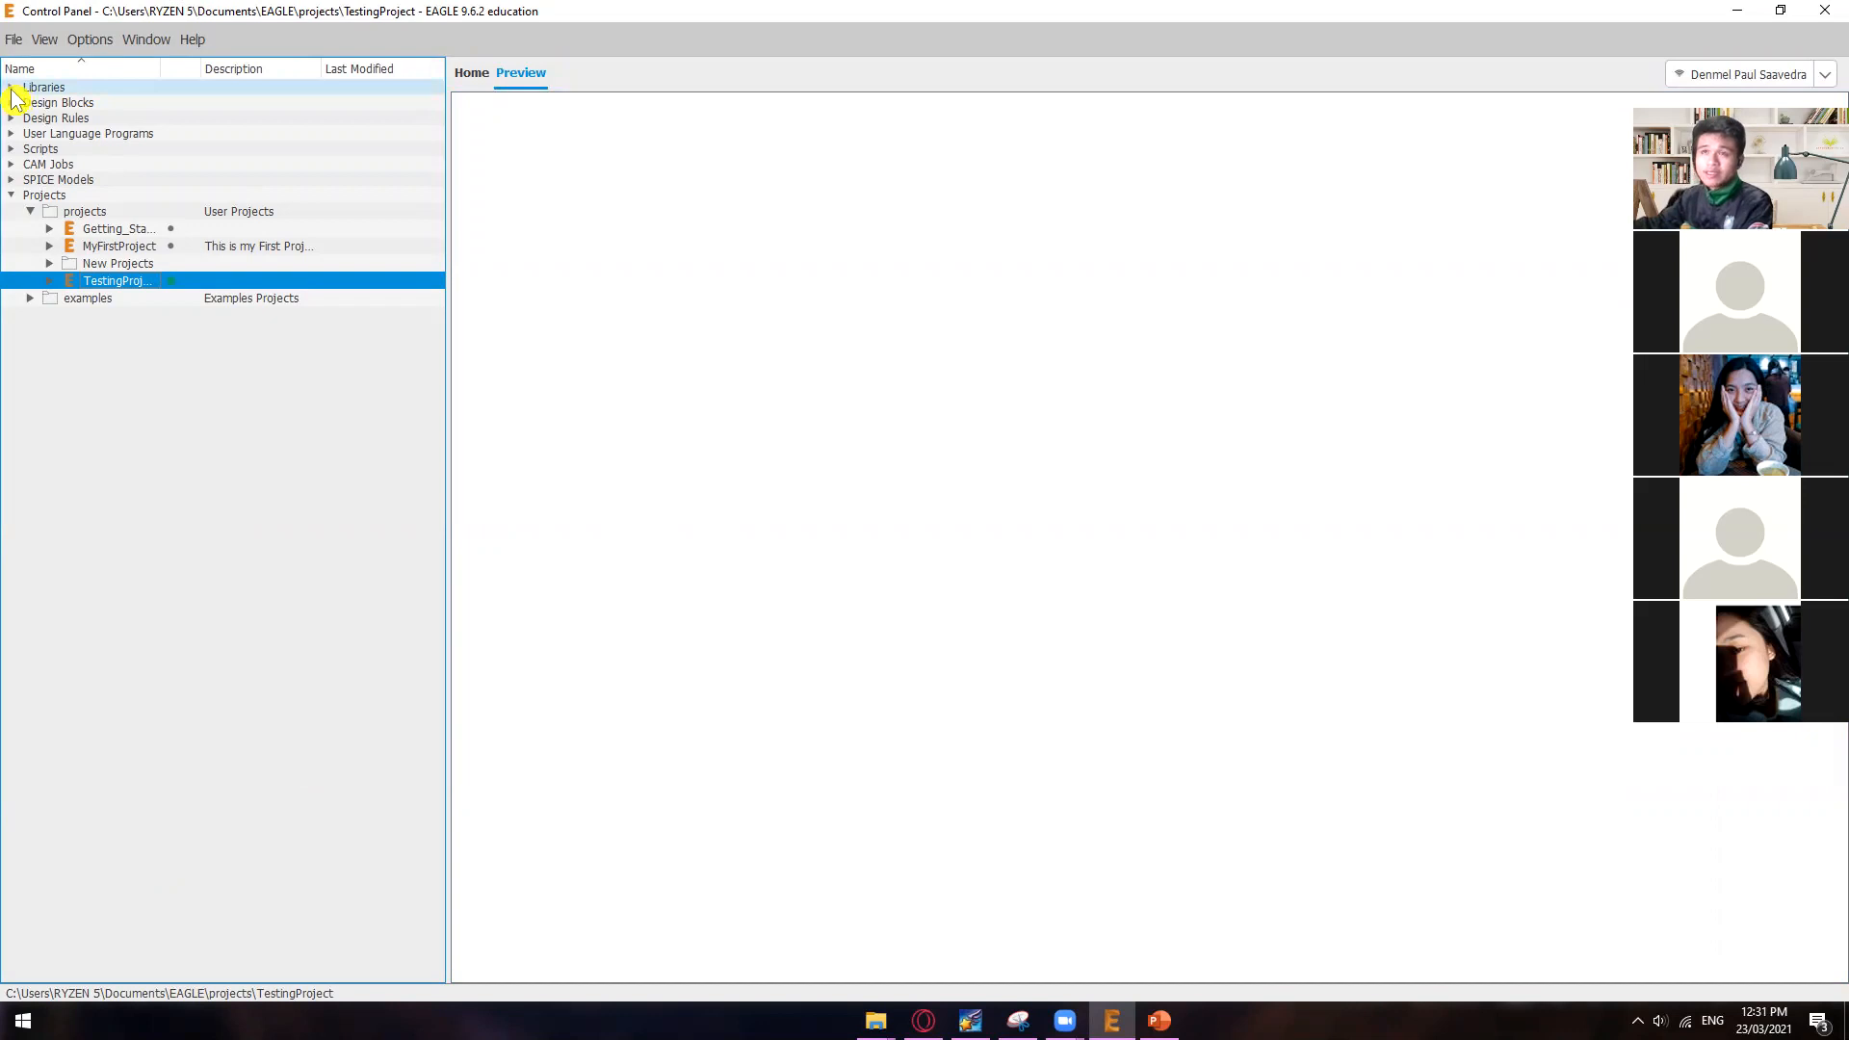
pyautogui.click(11, 87)
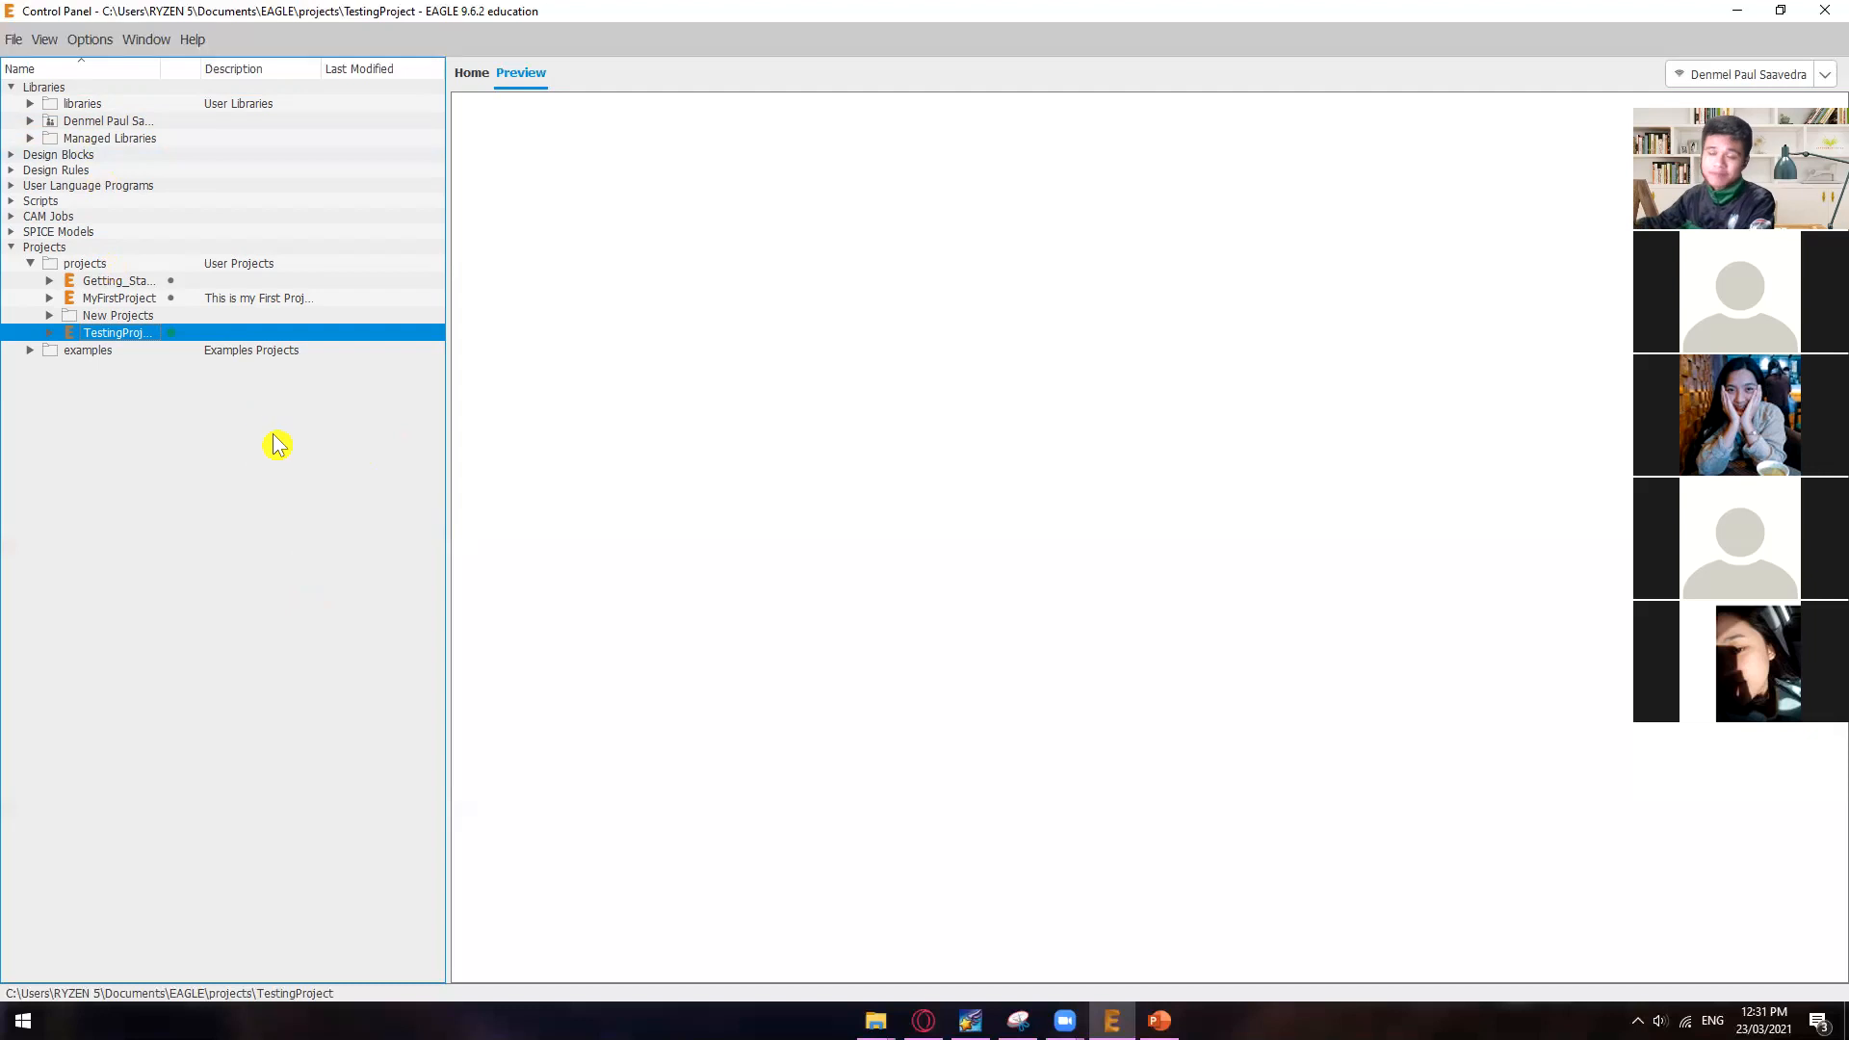
pyautogui.click(13, 87)
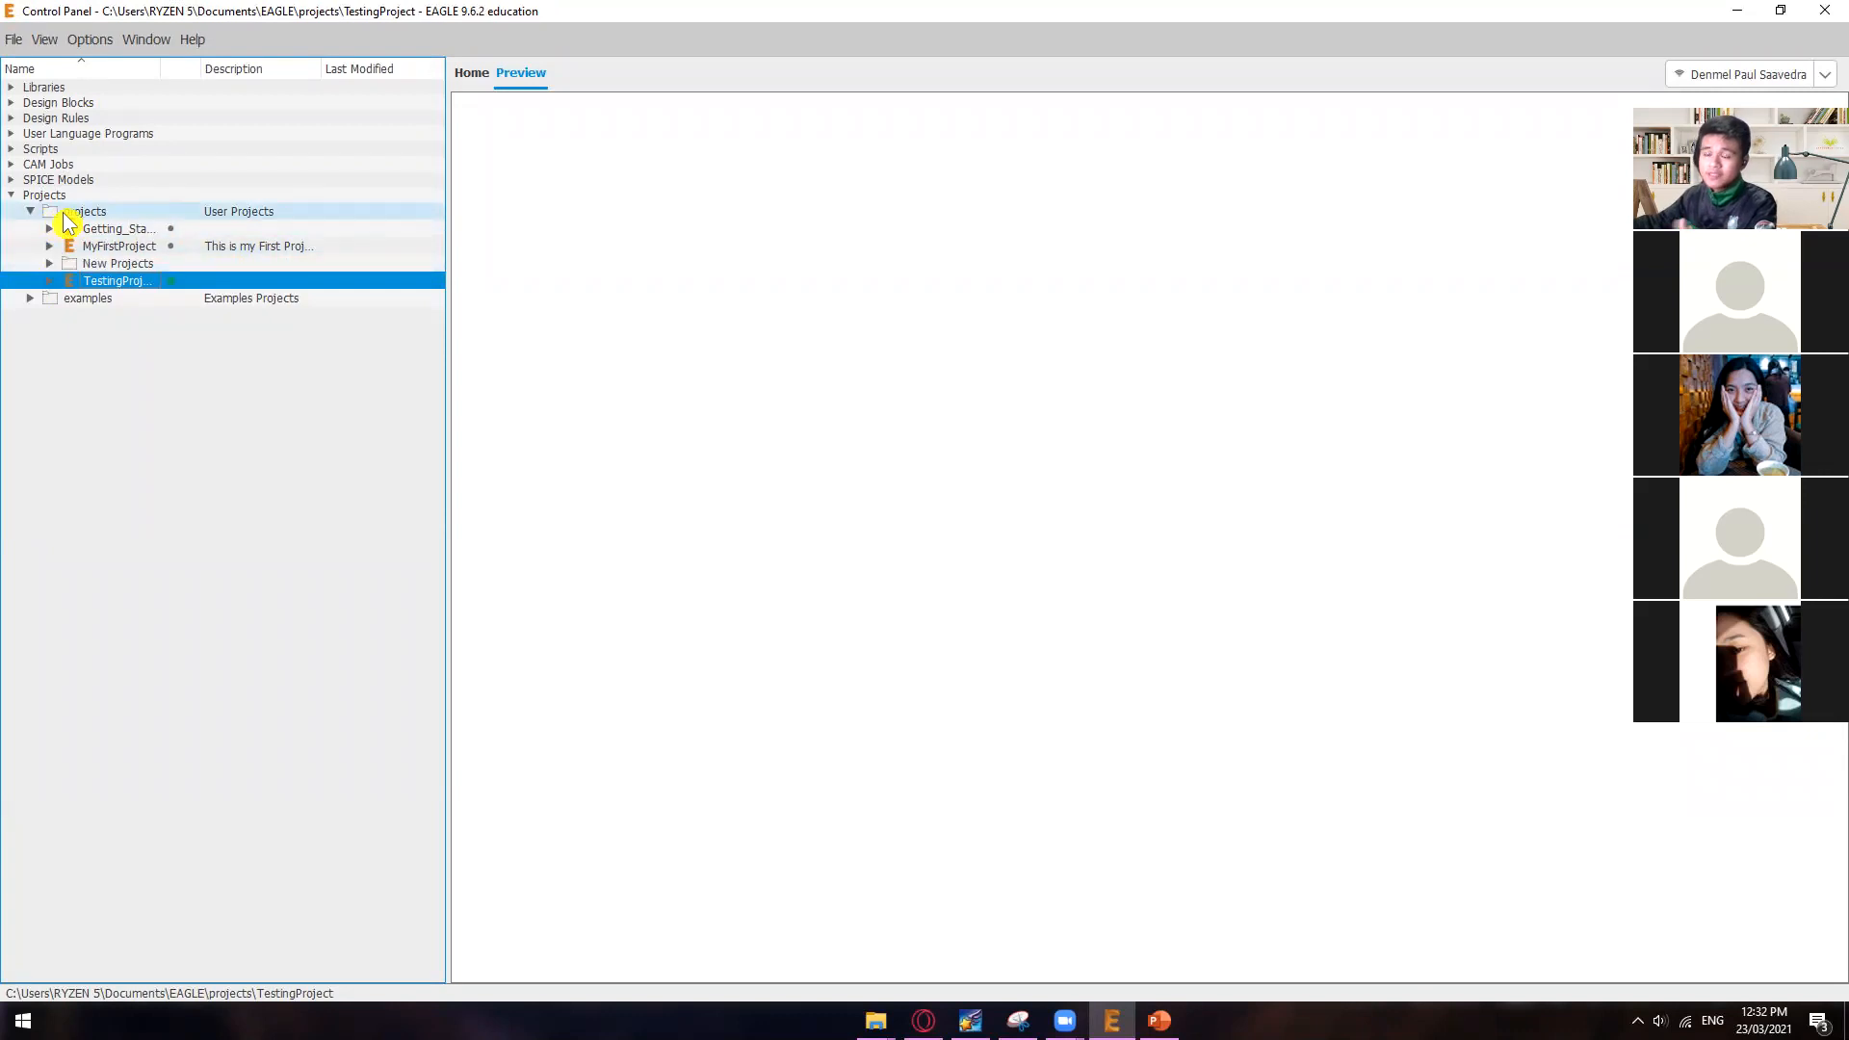
pyautogui.click(61, 266)
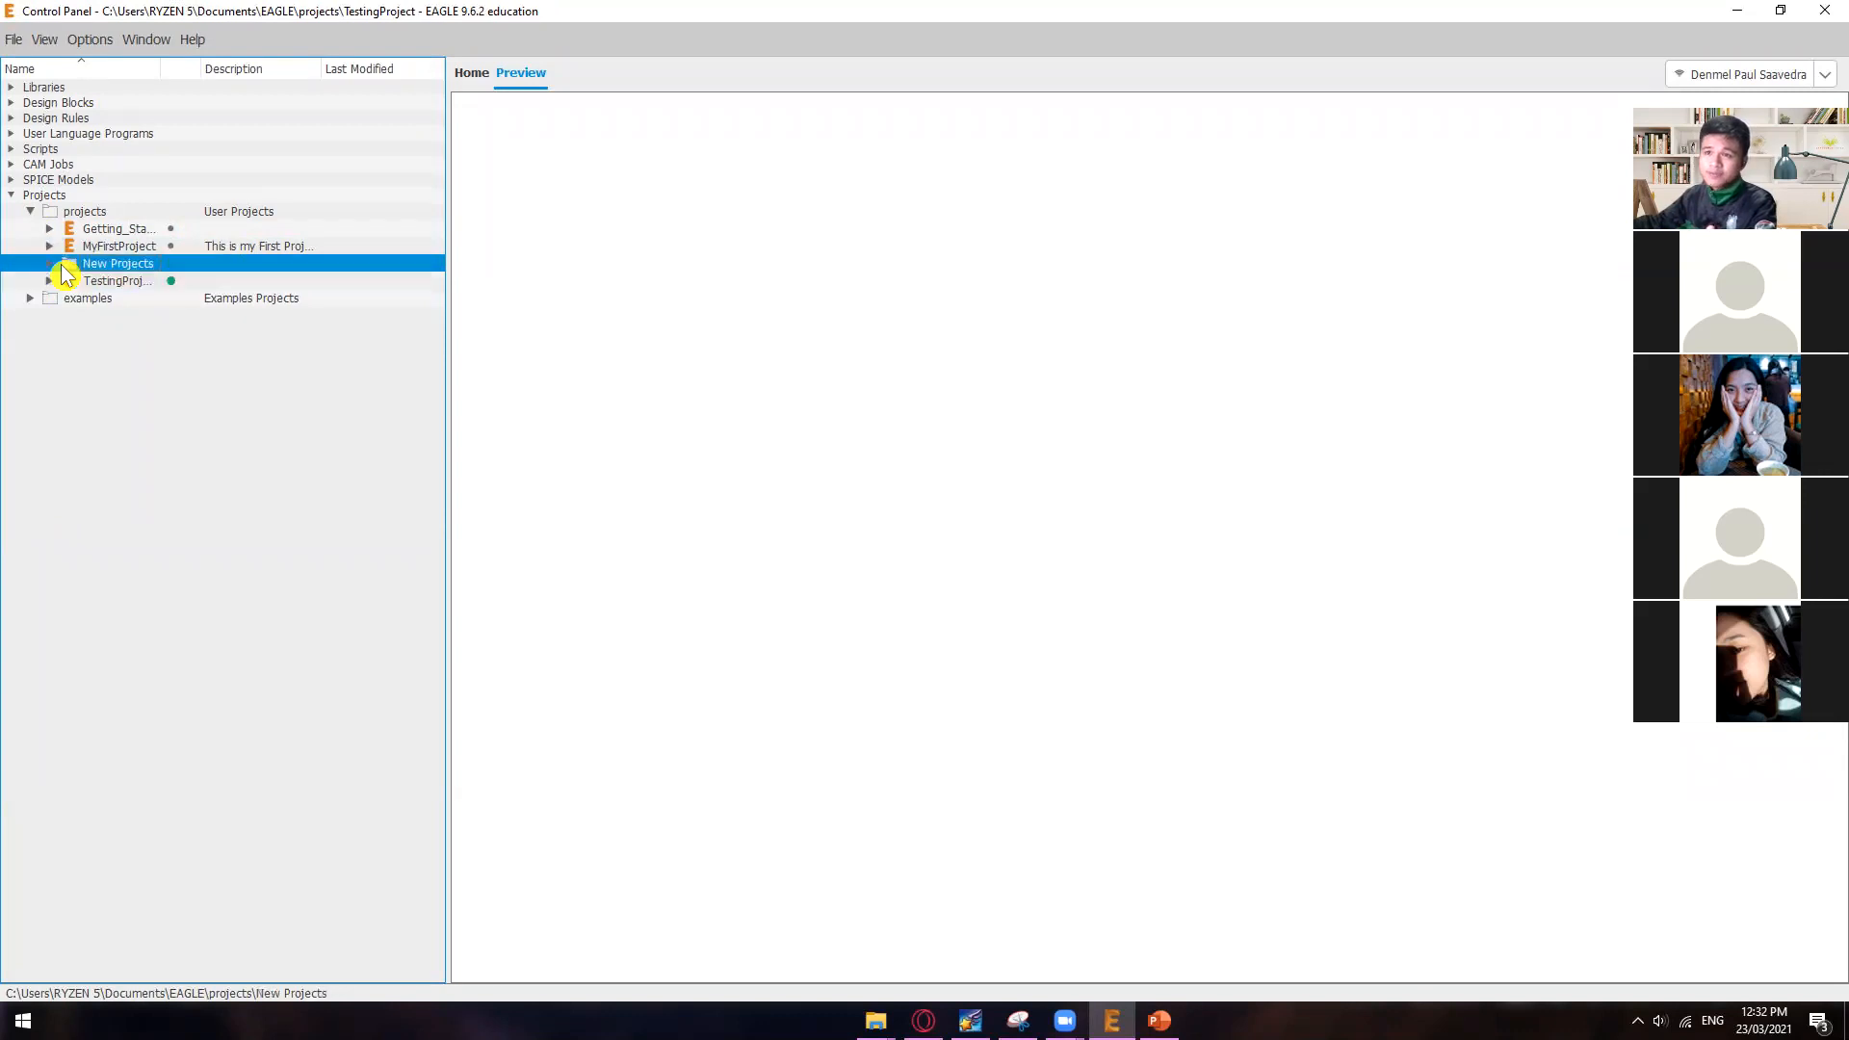
pyautogui.rightClick(42, 195)
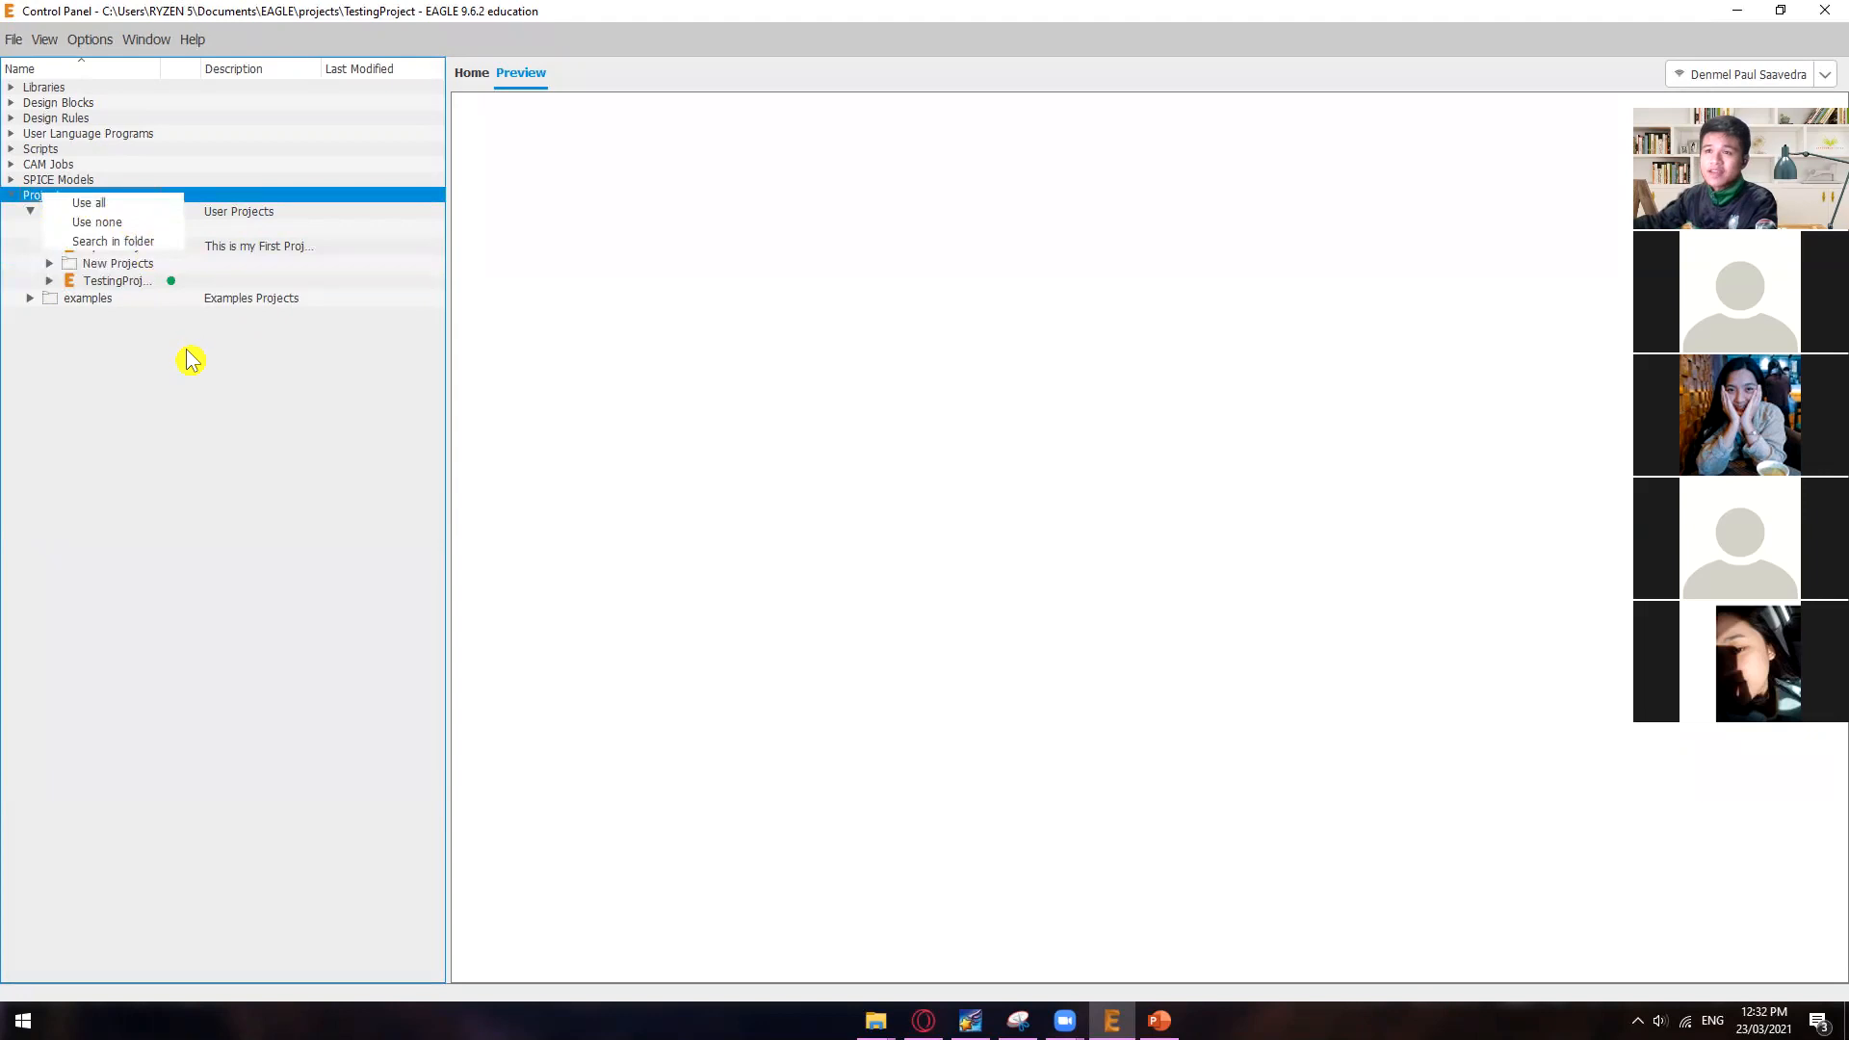
pyautogui.click(191, 361)
pyautogui.click(75, 210)
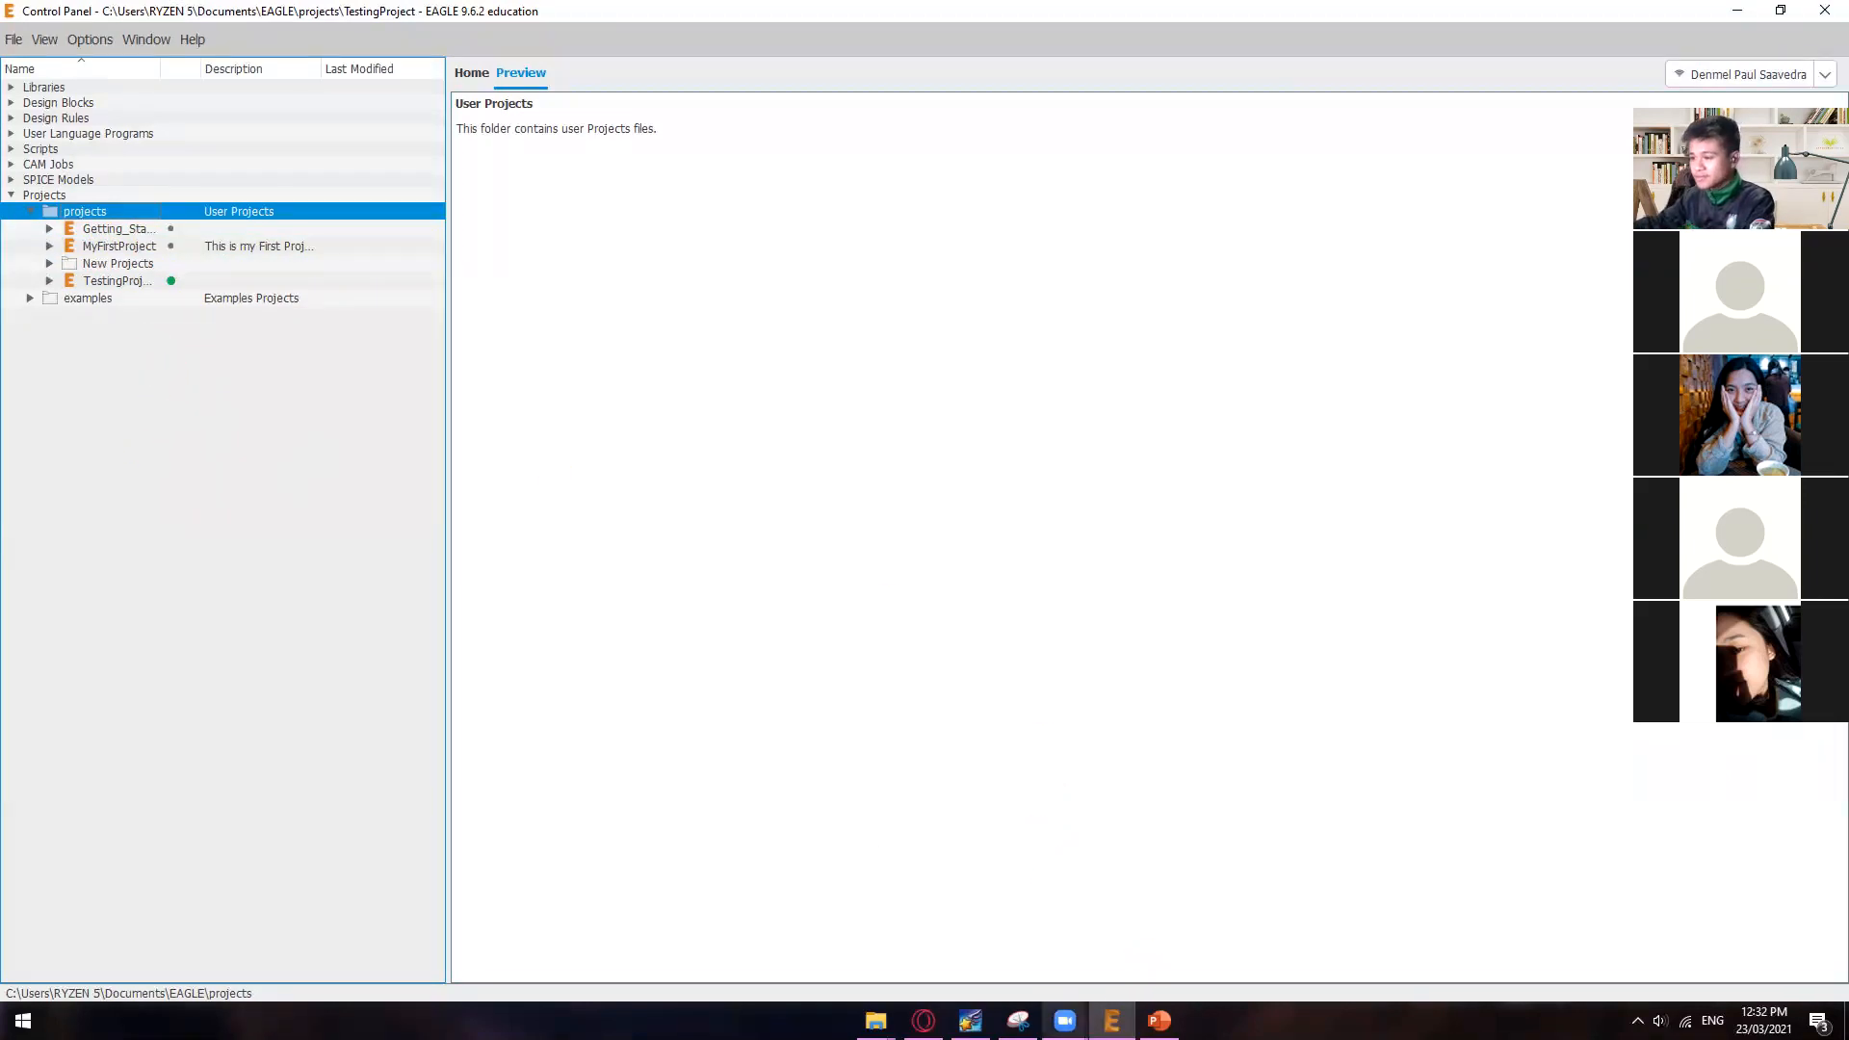
# Step: Switch to PowerPoint, check the Create a Project slide, and return to the EAGLE Control Panel
pyautogui.click(1159, 1020)
pyautogui.scroll(-1, 668, 689)
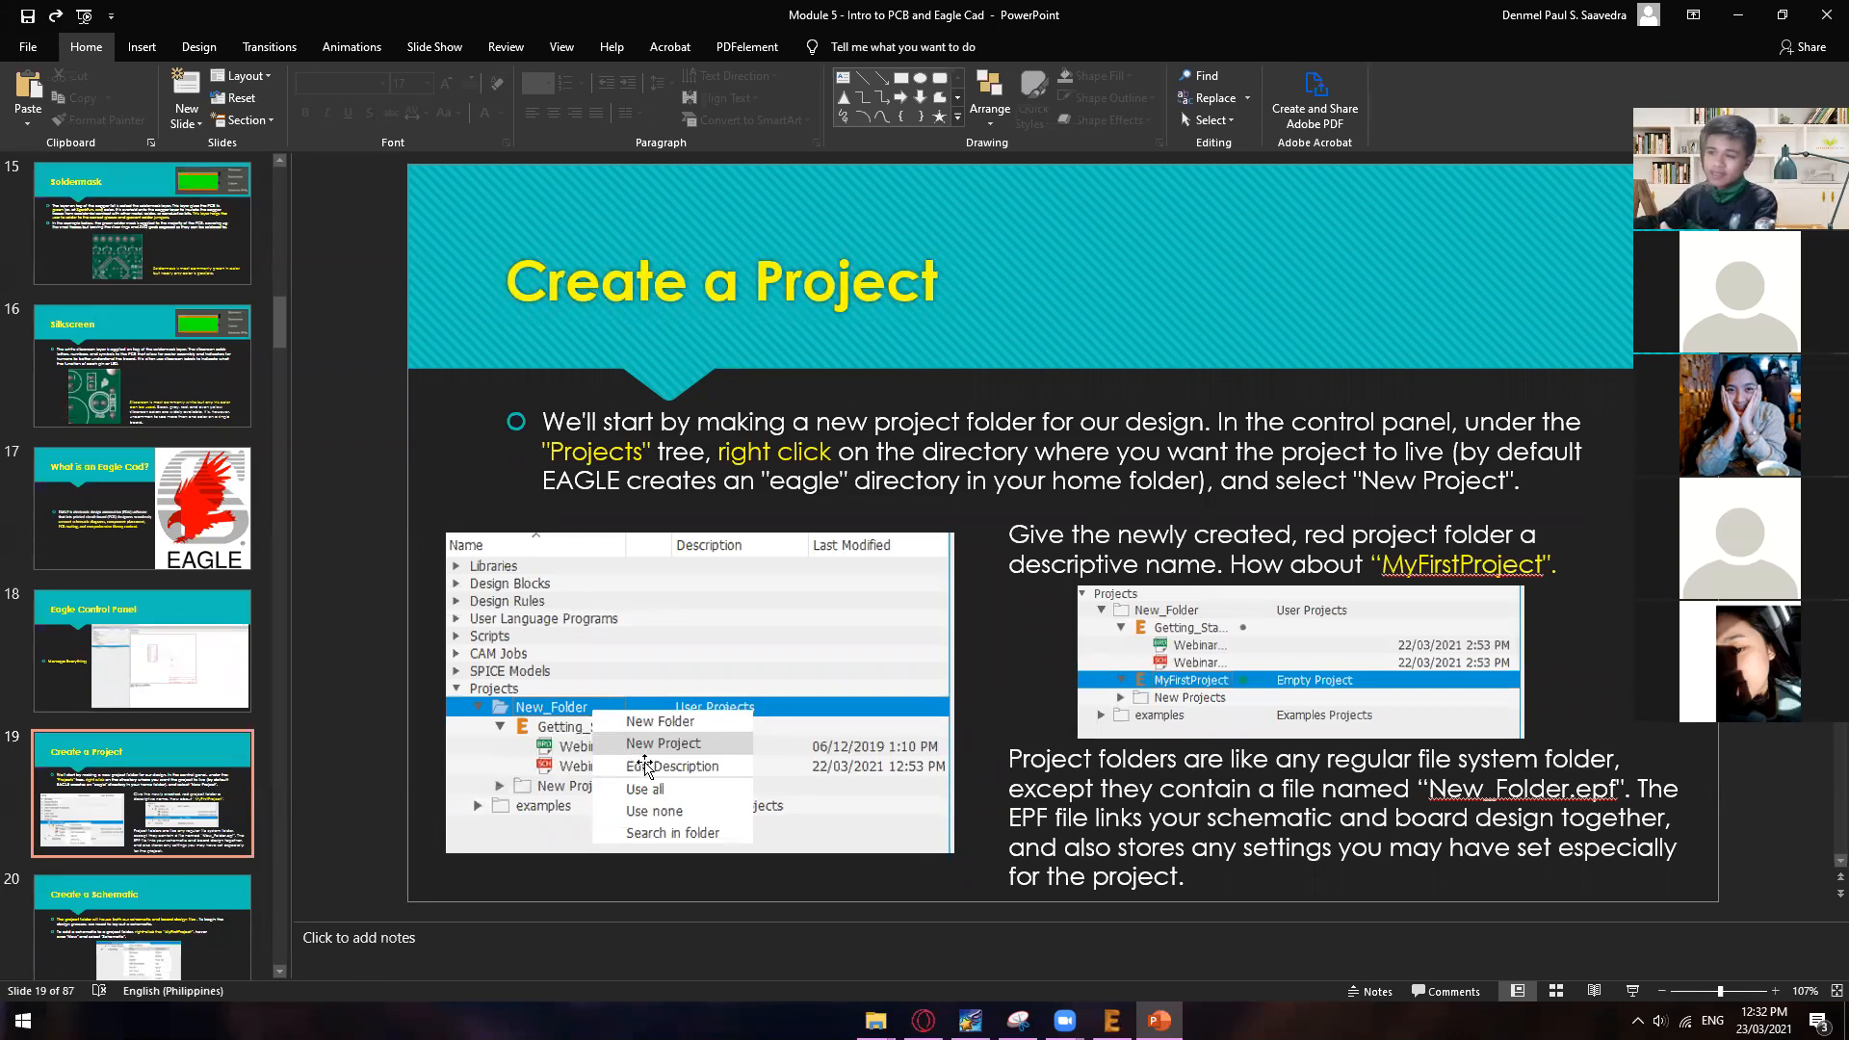
pyautogui.click(1112, 1020)
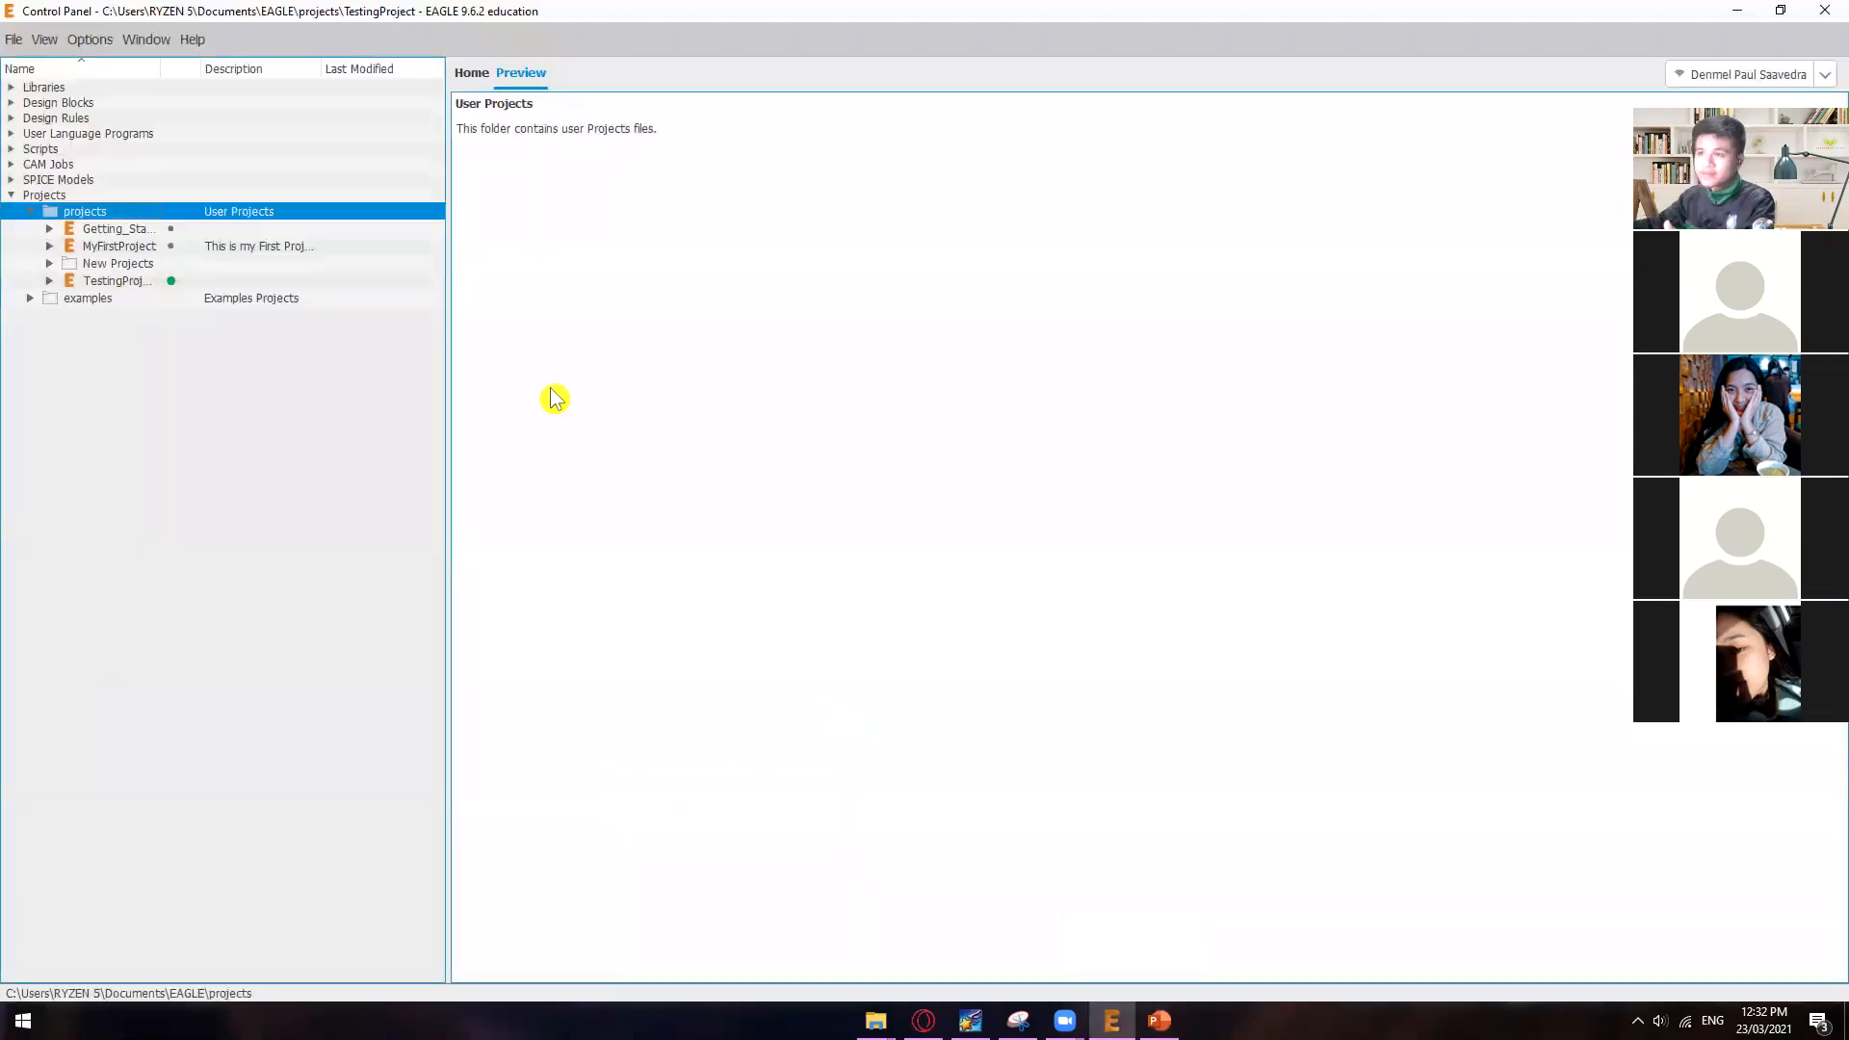
# Step: Try to delete the MyFirstProject project from the user projects folder
pyautogui.click(123, 247)
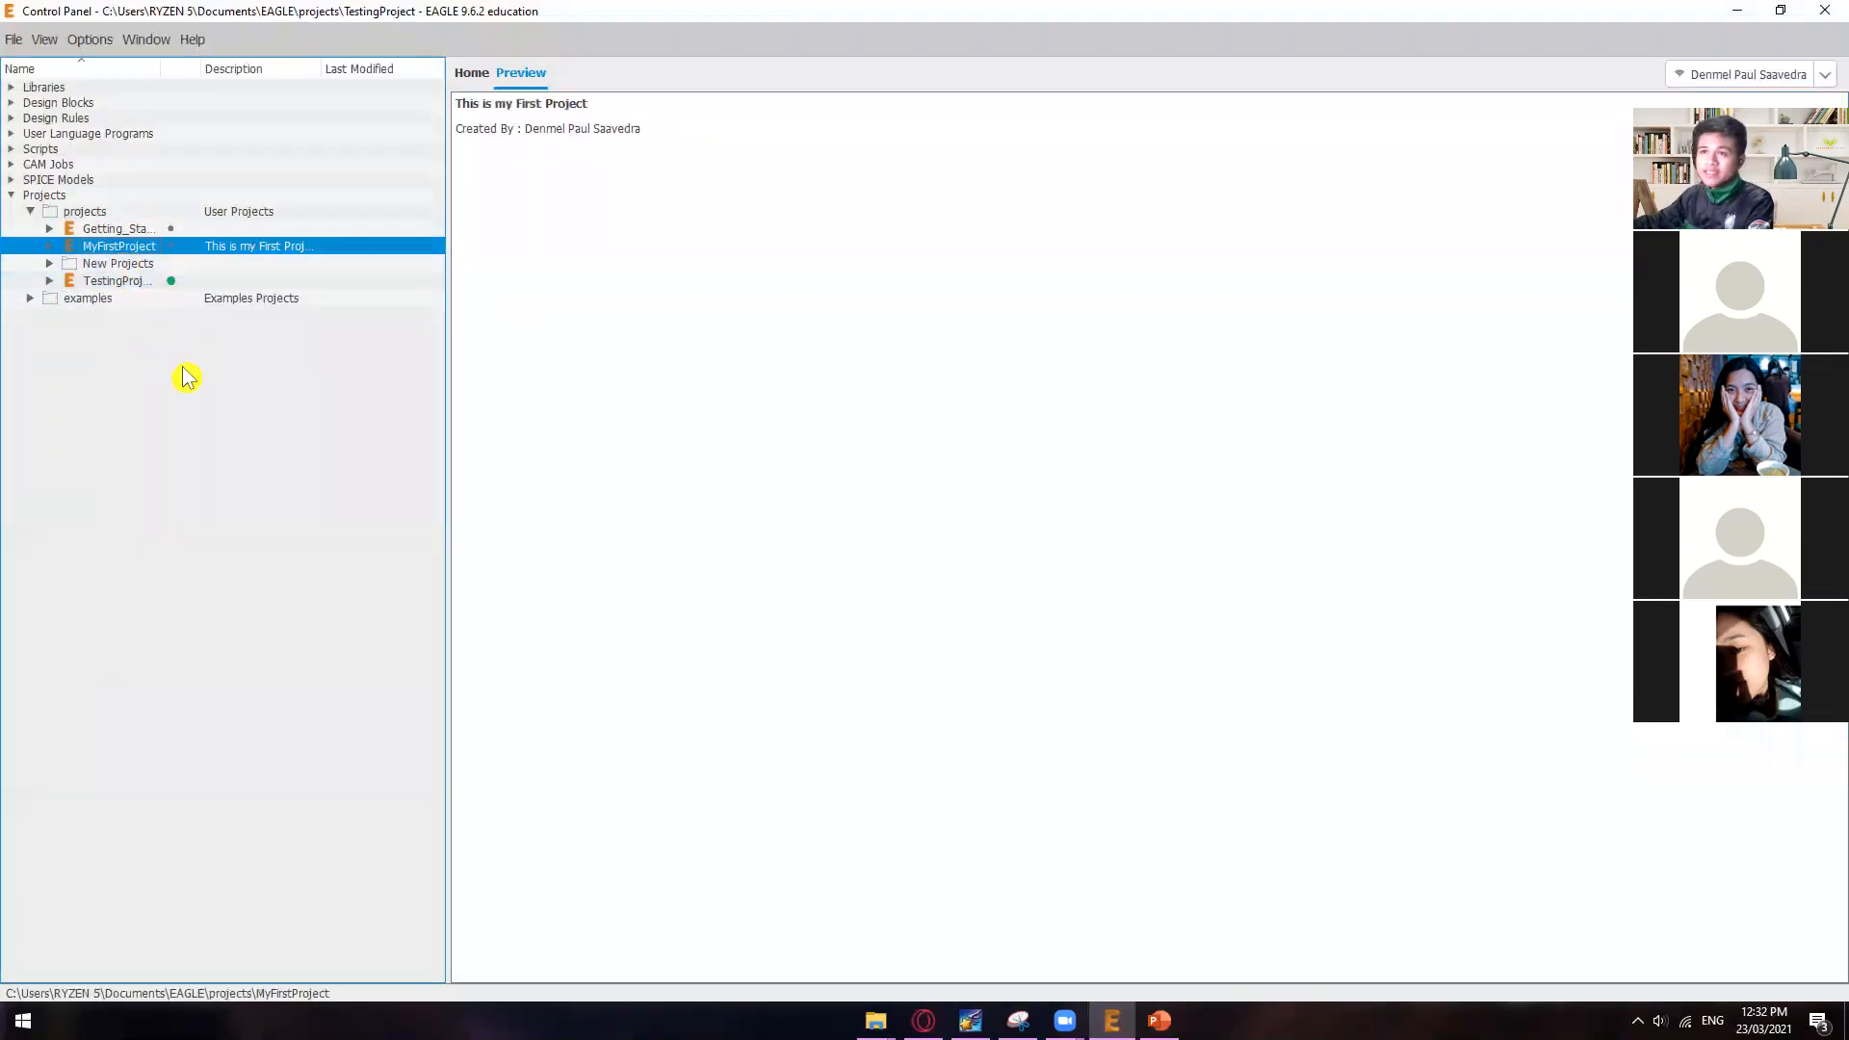
pyautogui.rightClick(113, 249)
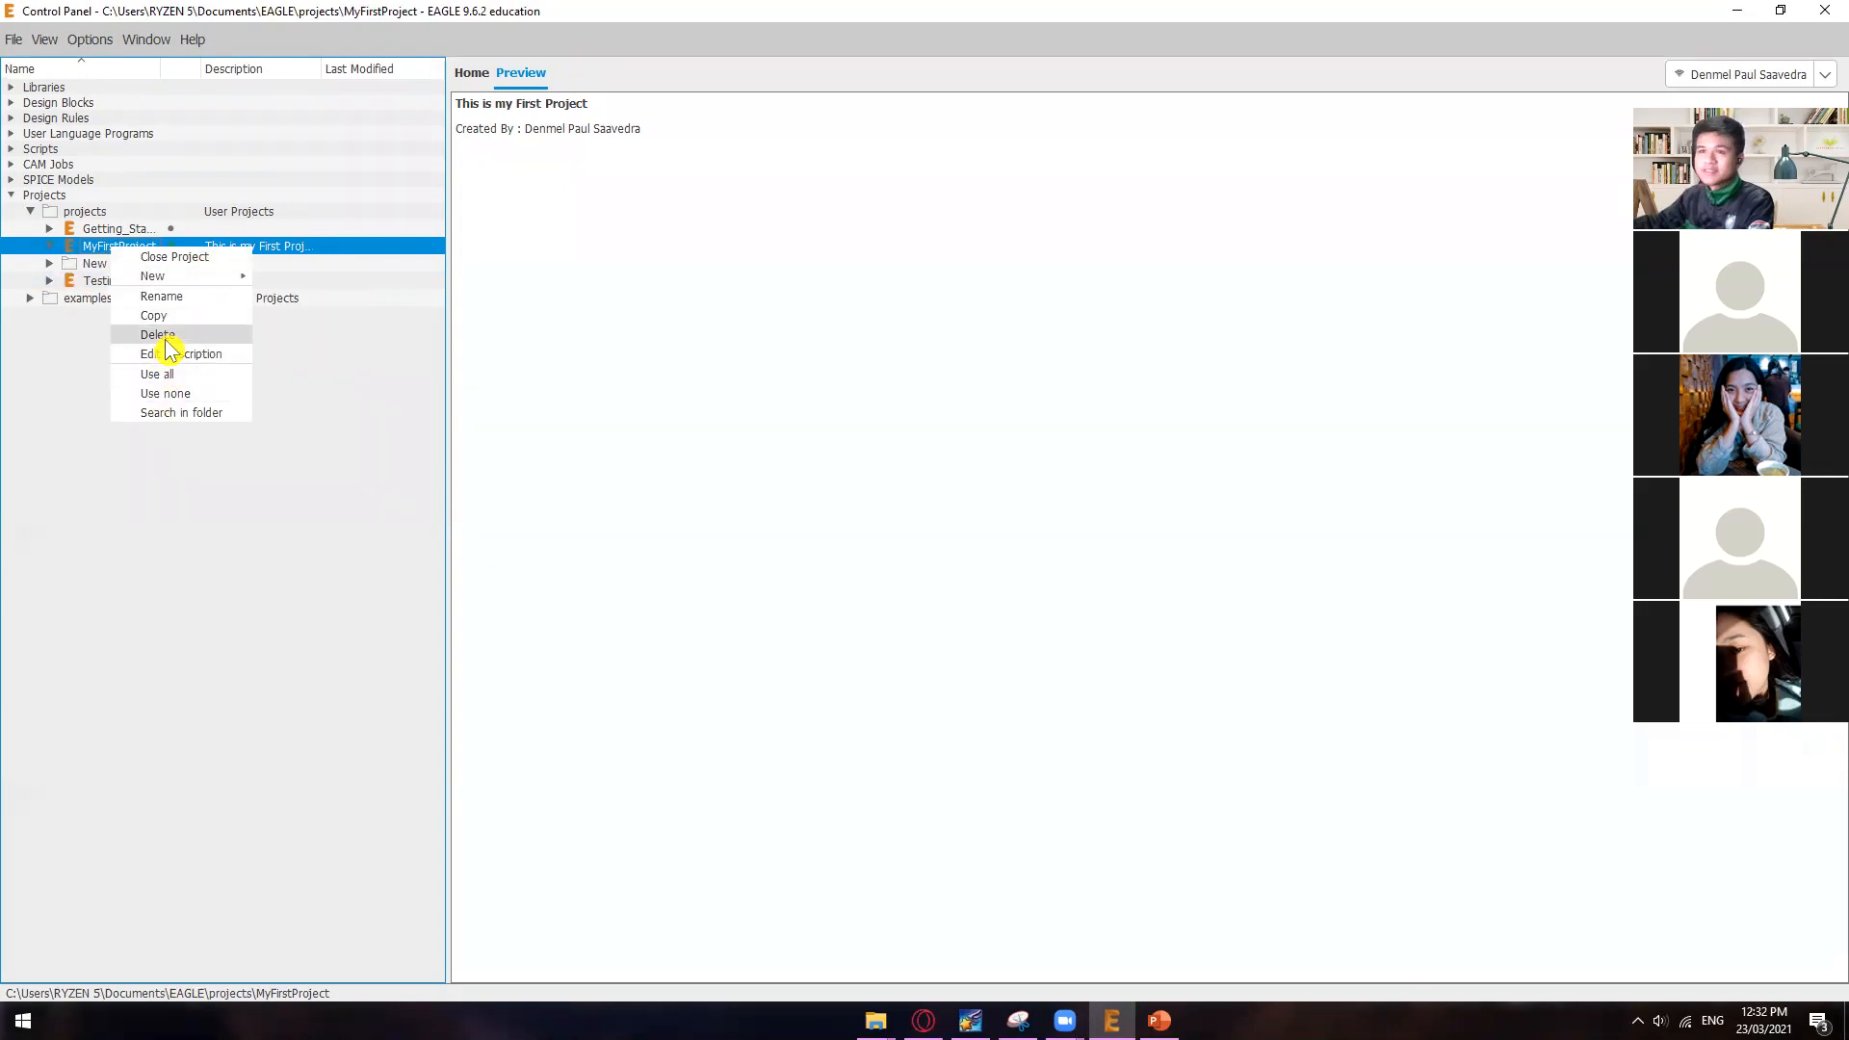
pyautogui.click(164, 337)
pyautogui.click(335, 373)
pyautogui.click(262, 399)
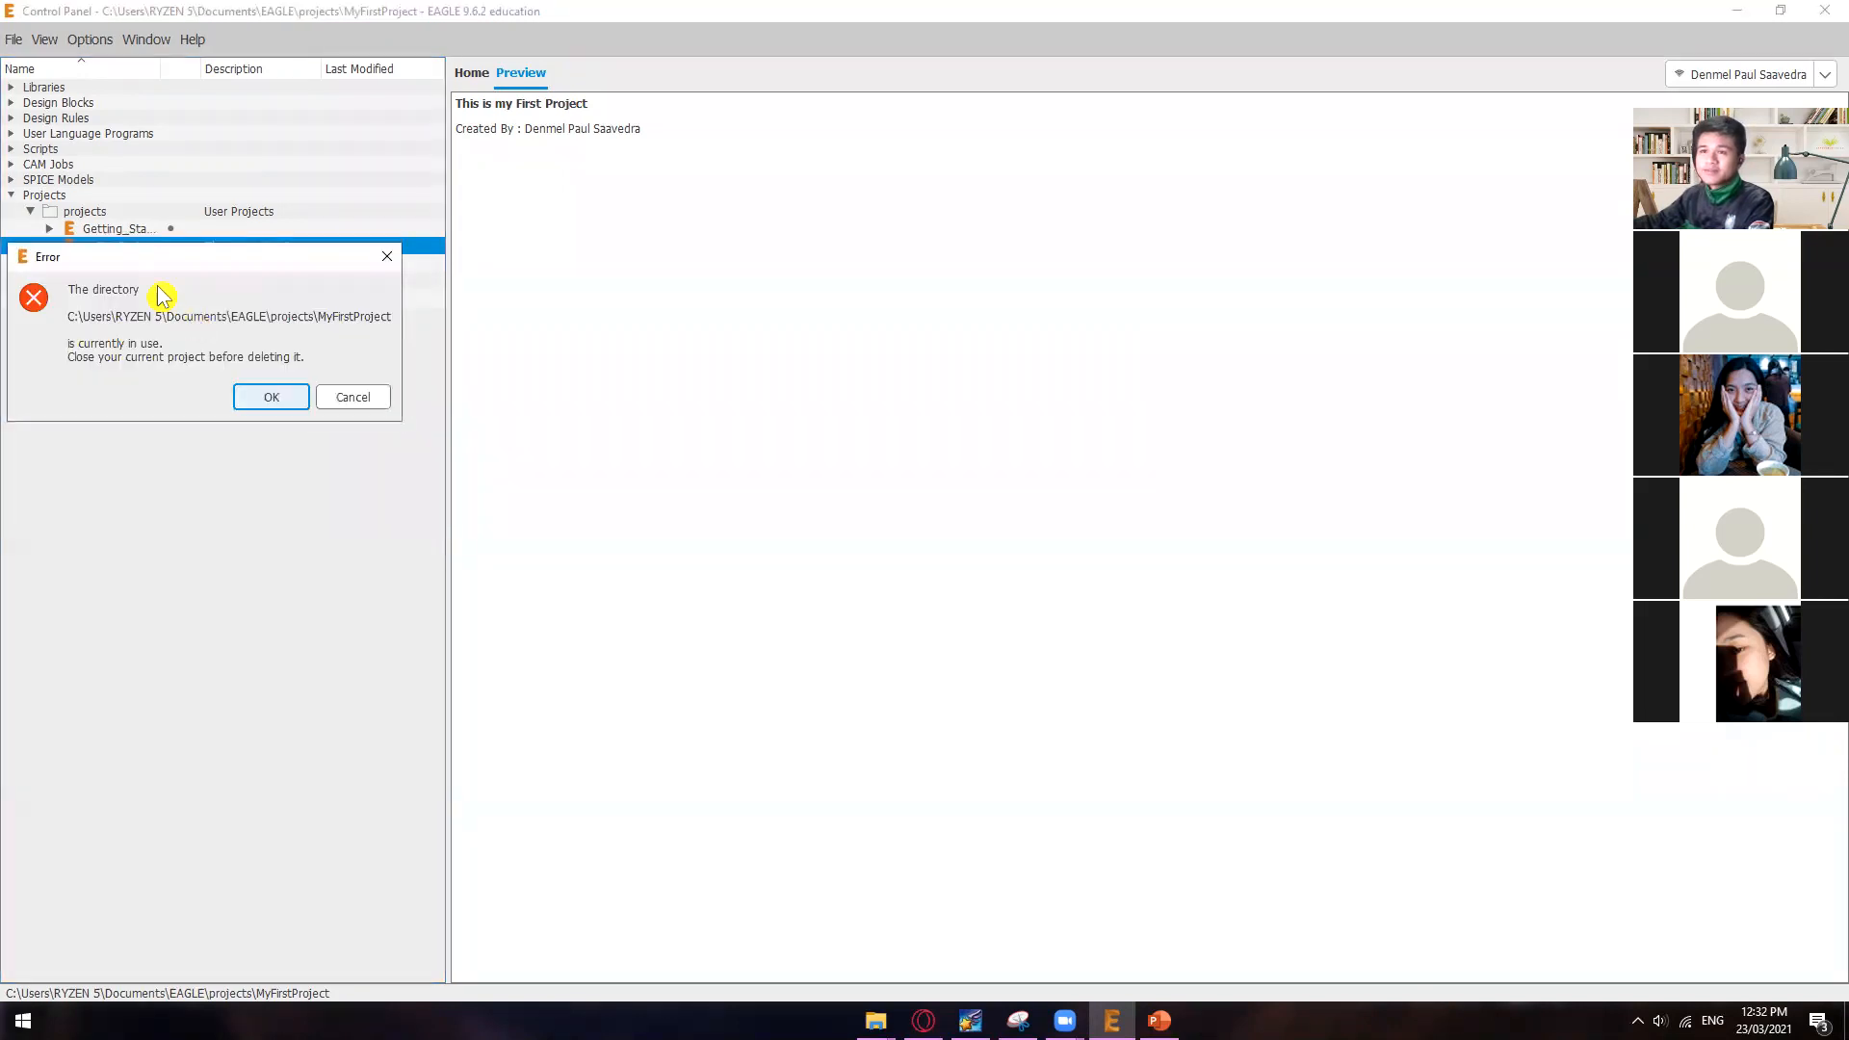
pyautogui.click(269, 397)
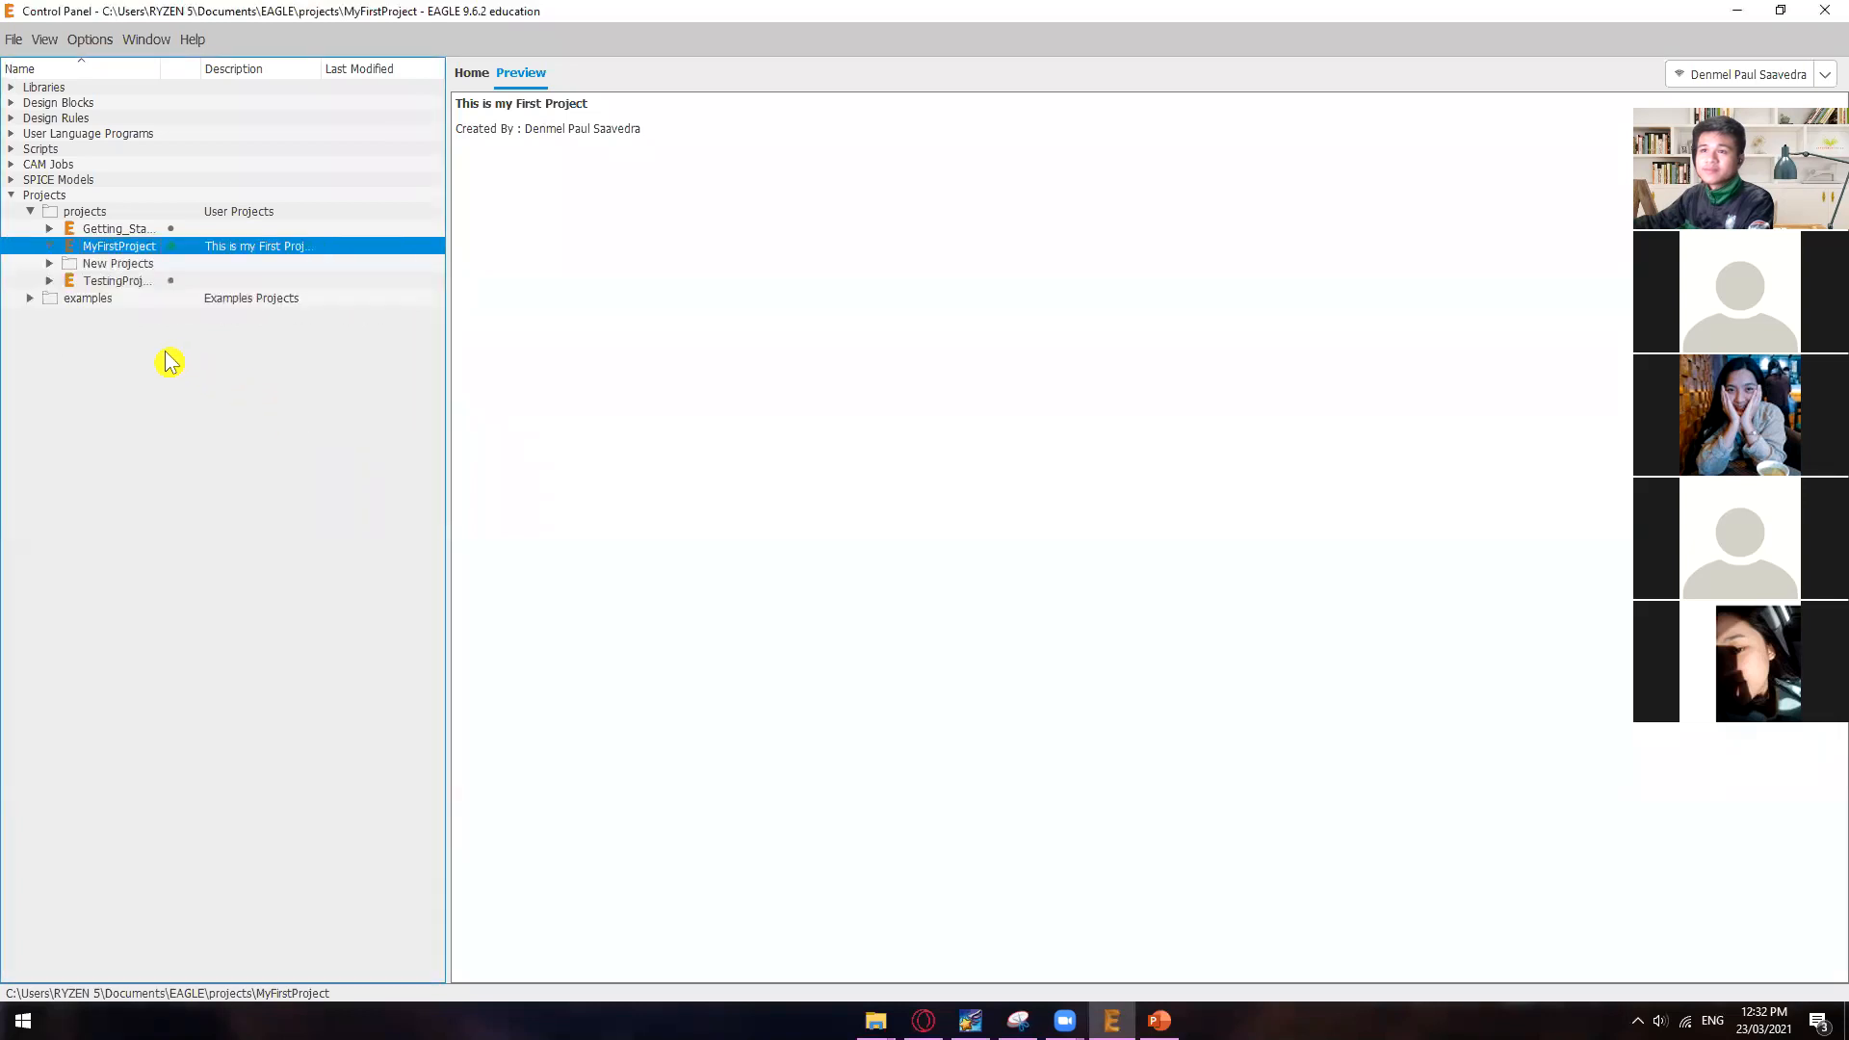
# Step: Create a new project named ProjectEagle in the user projects folder
pyautogui.click(82, 212)
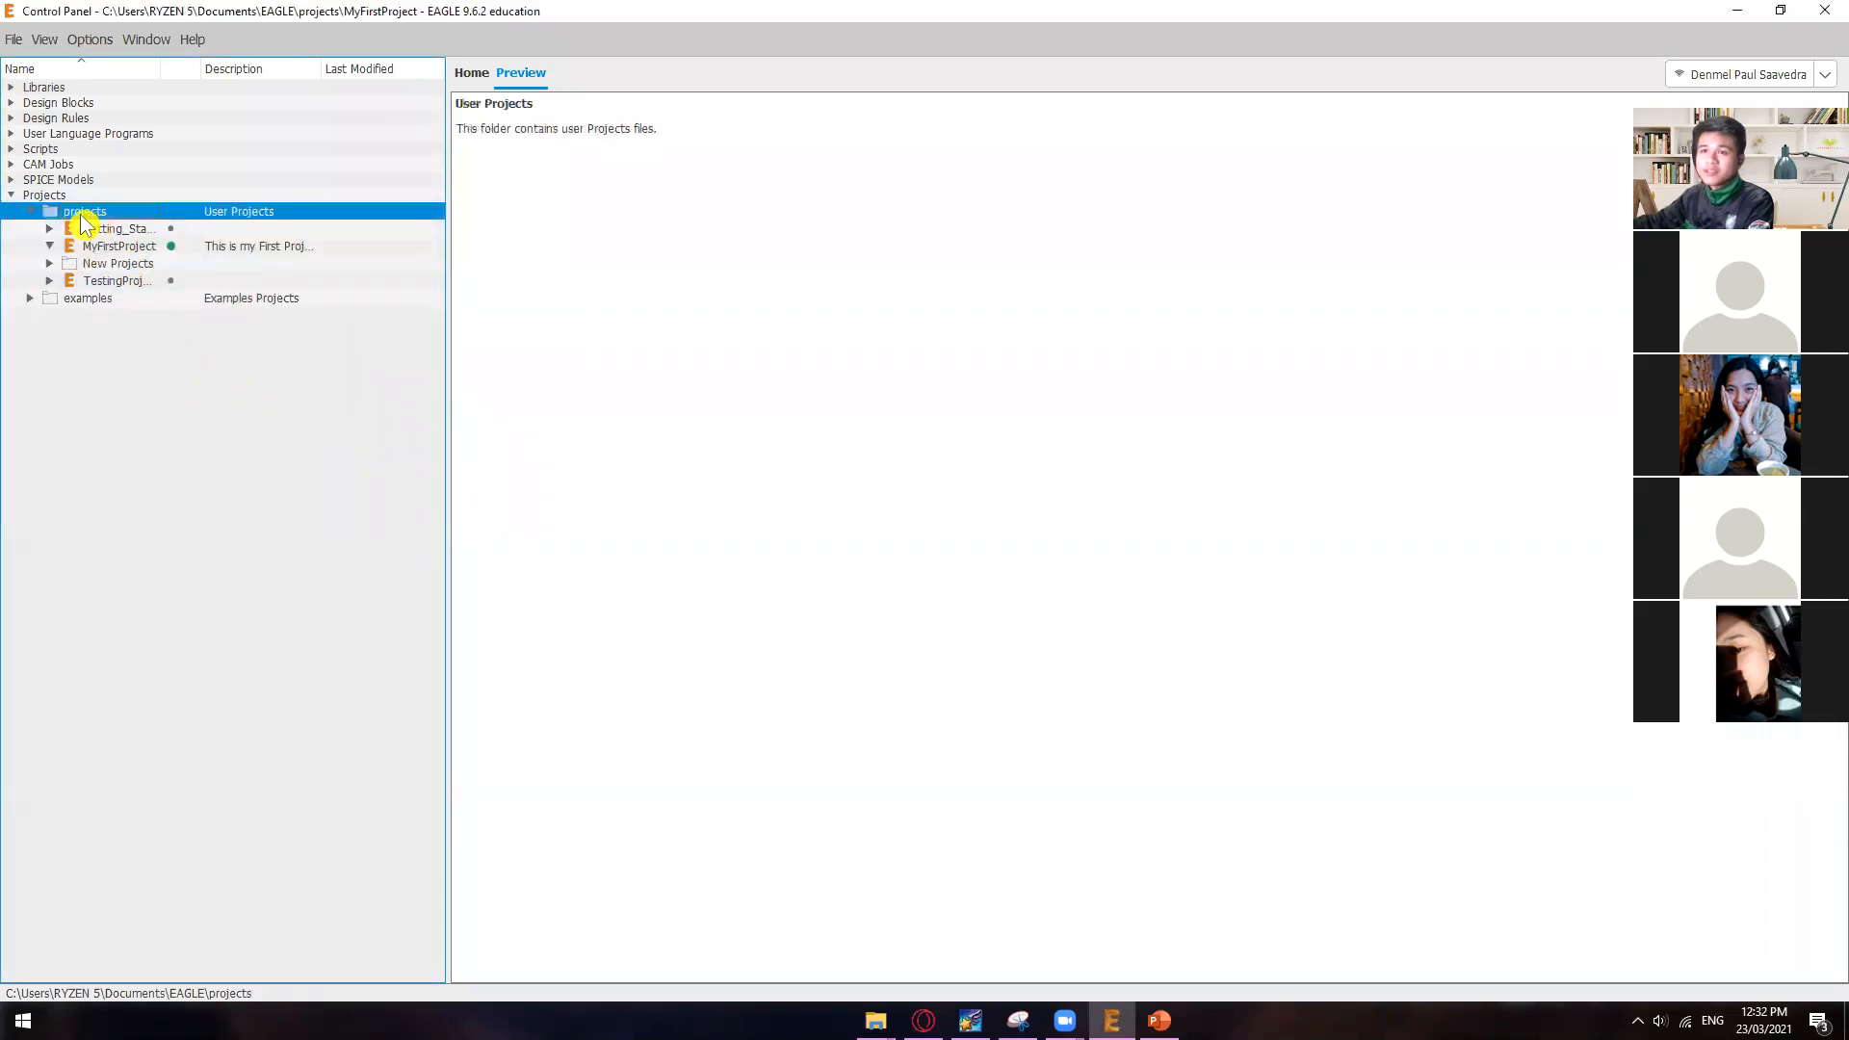
pyautogui.rightClick(85, 216)
pyautogui.click(173, 244)
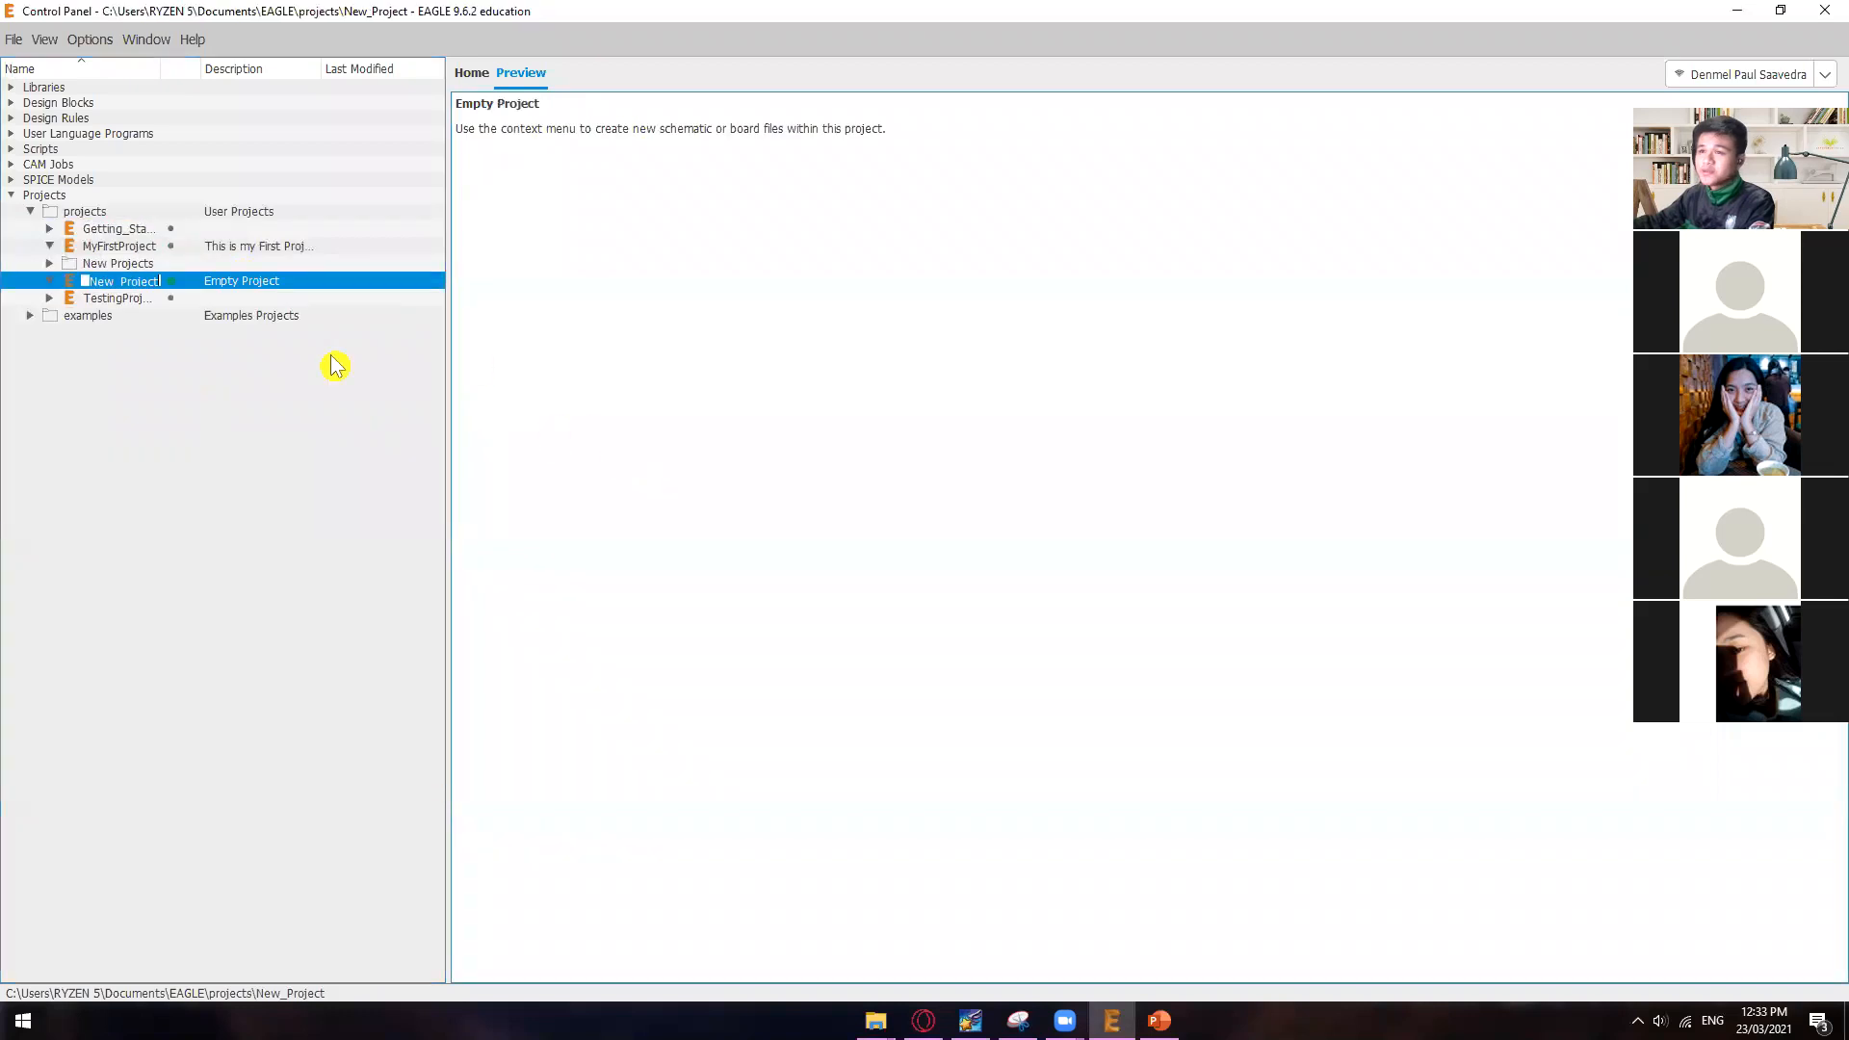
pyautogui.press('BackSpace')
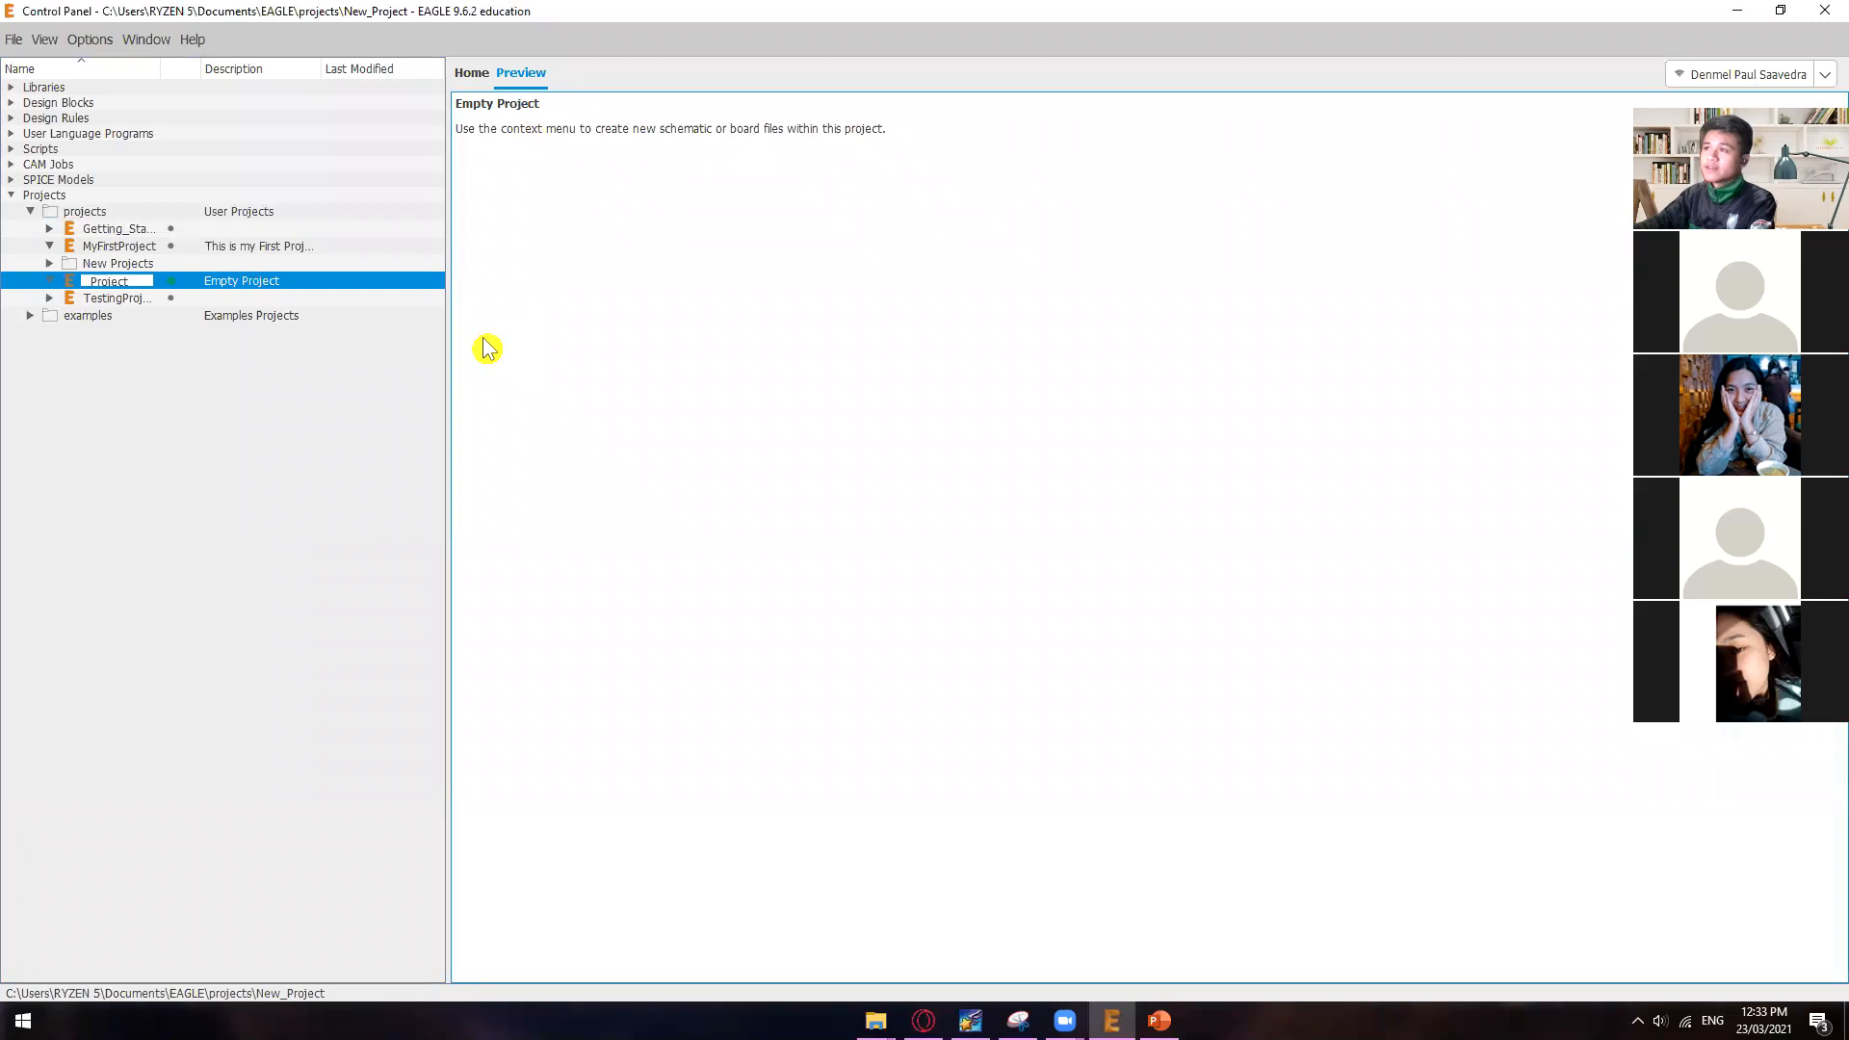
pyautogui.write('e')
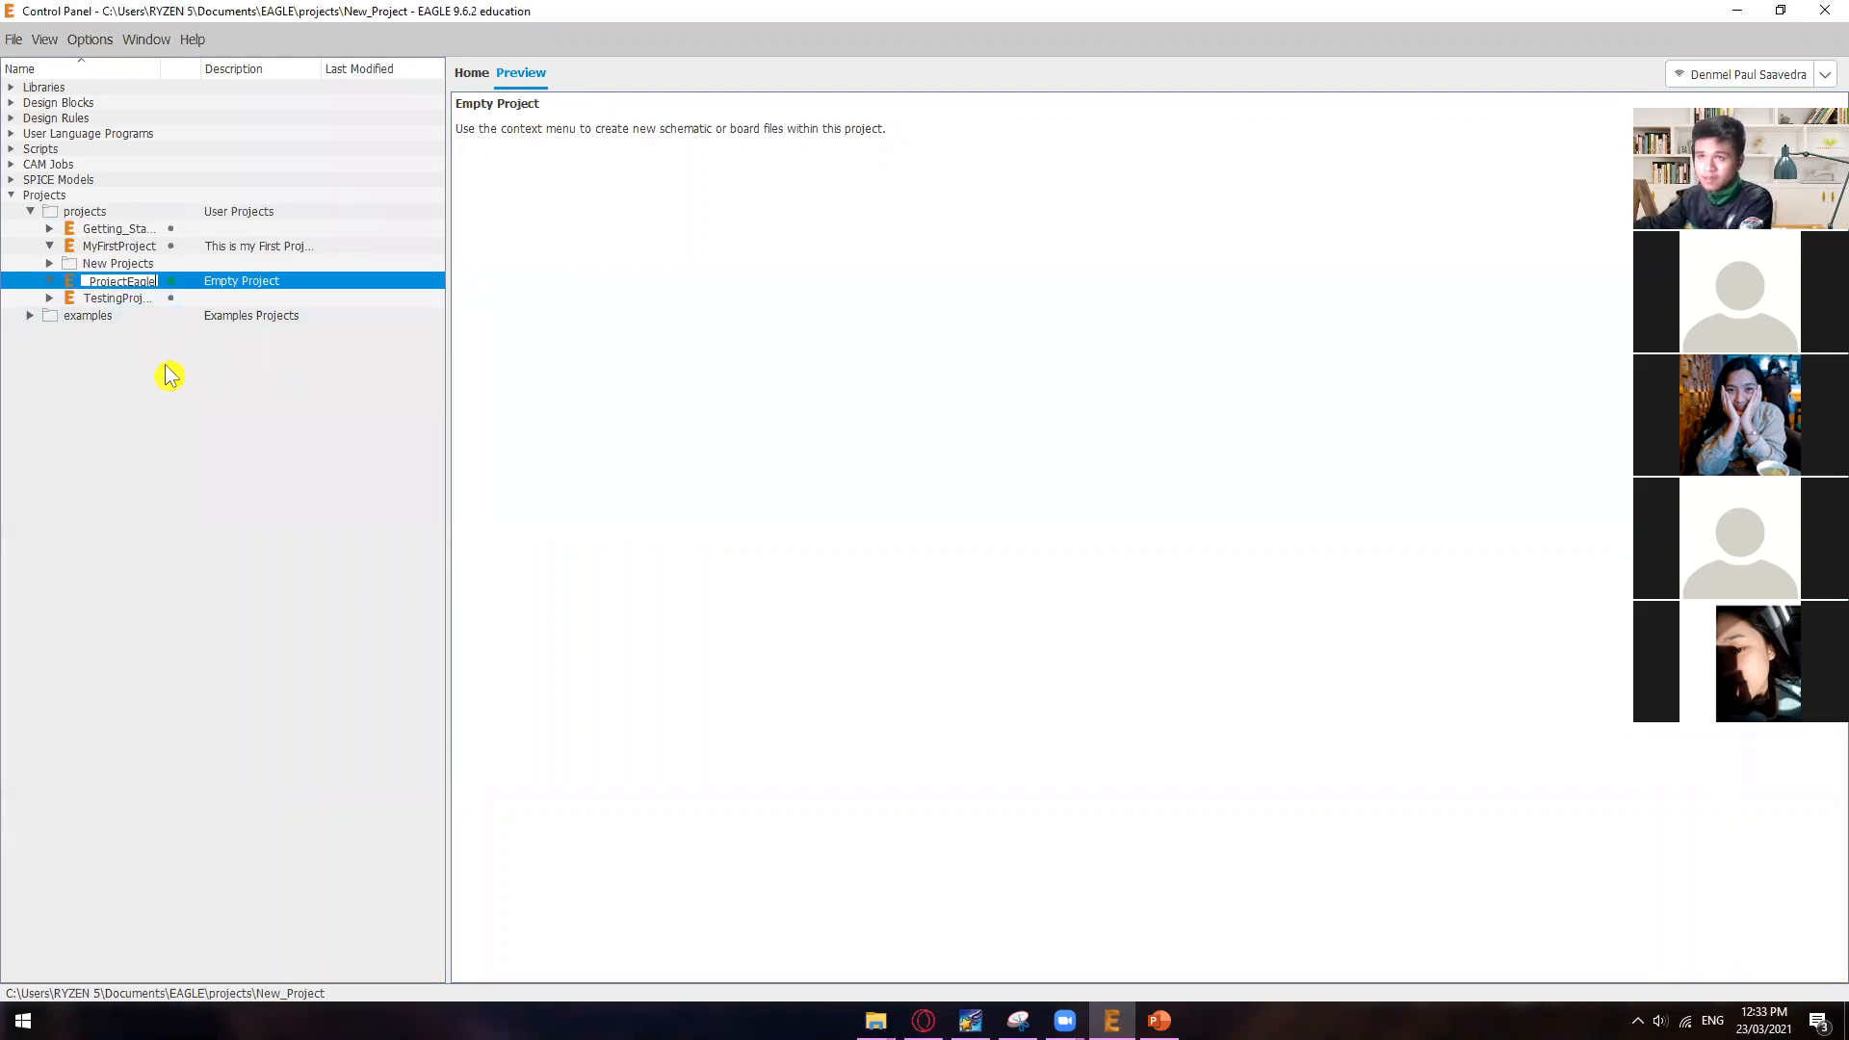
pyautogui.press('Return')
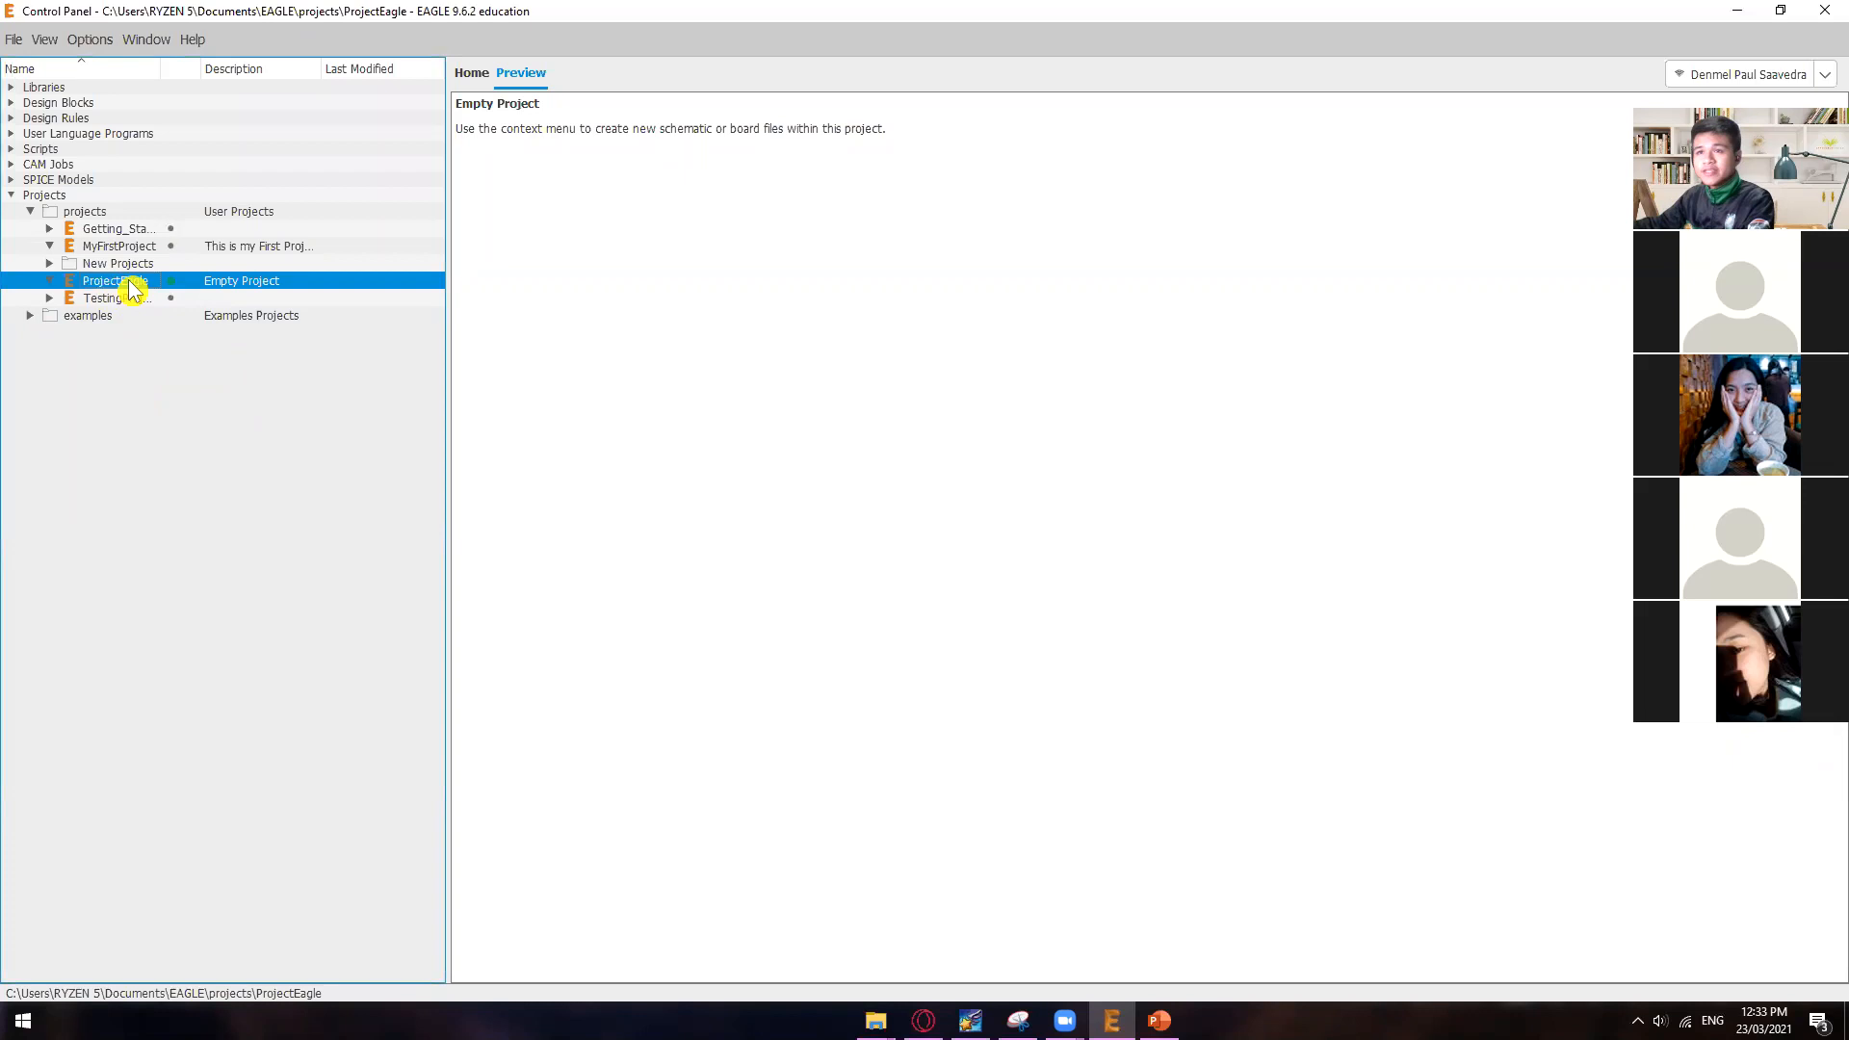
# Step: Create a new schematic inside the ProjectEagle project
pyautogui.rightClick(141, 291)
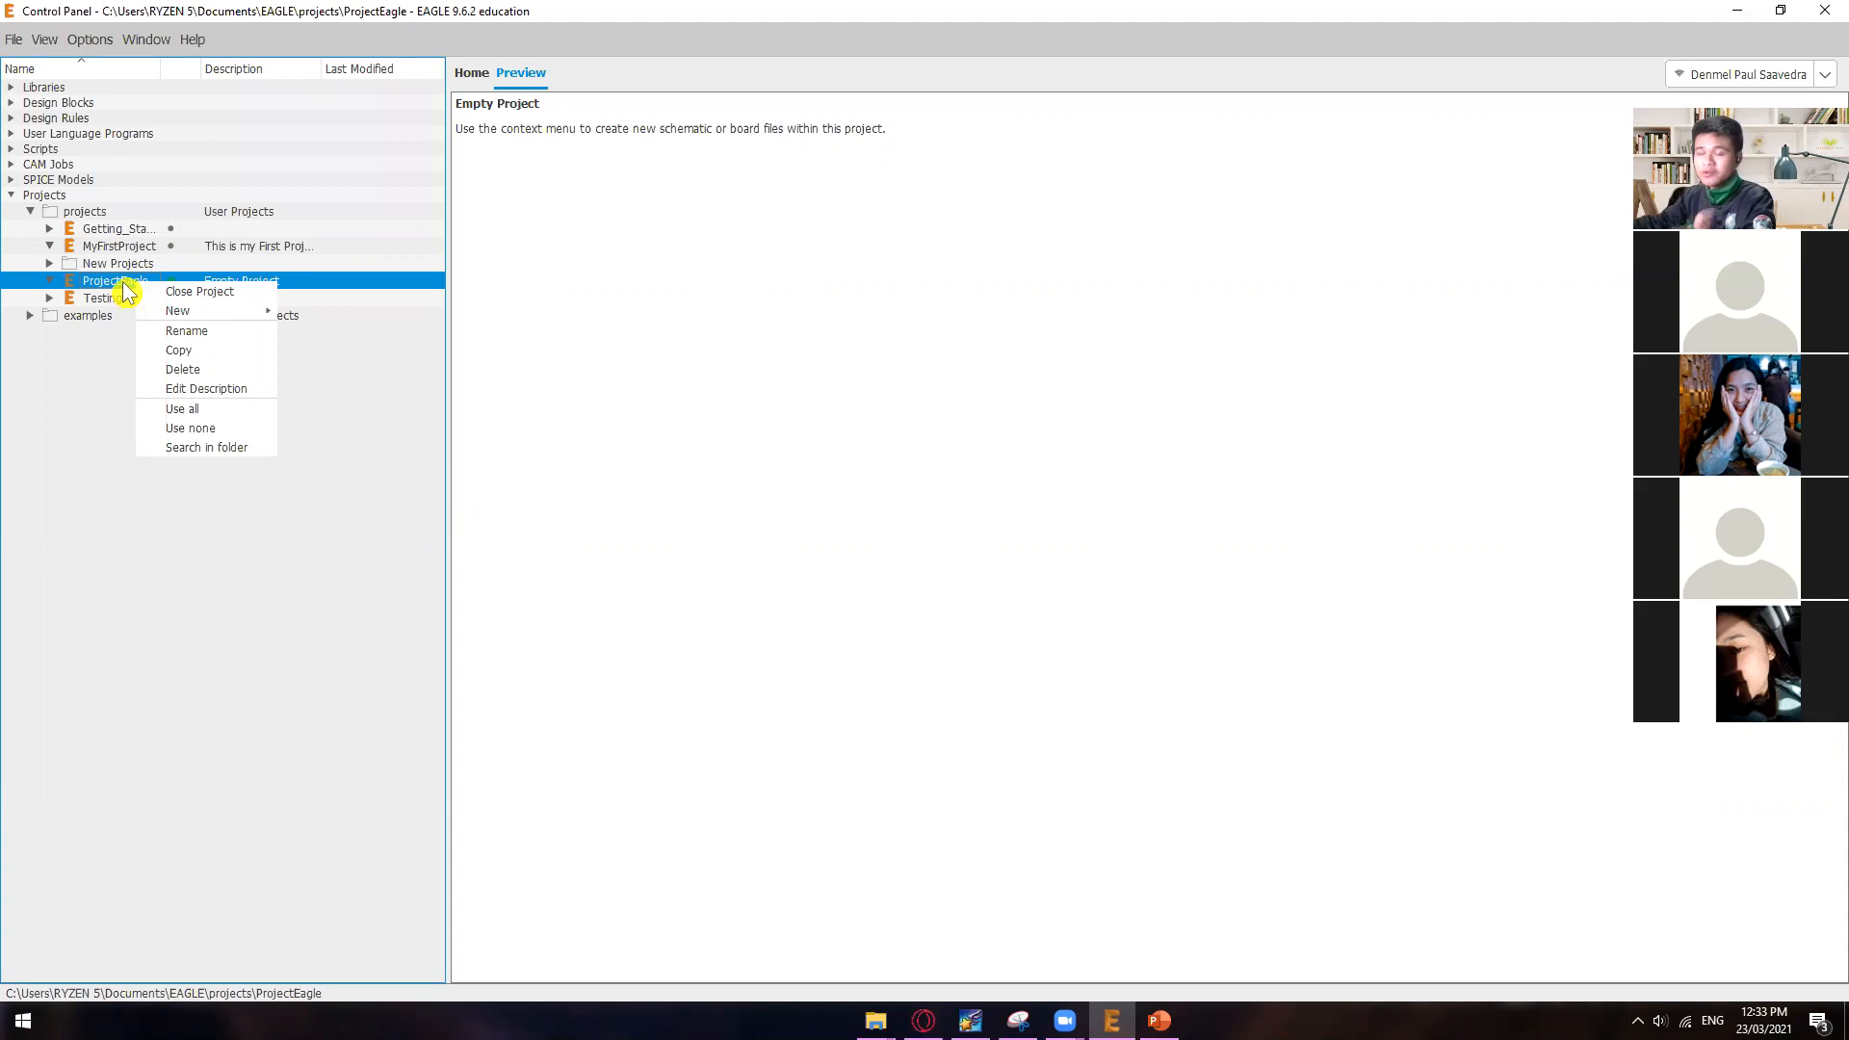
pyautogui.moveTo(189, 316)
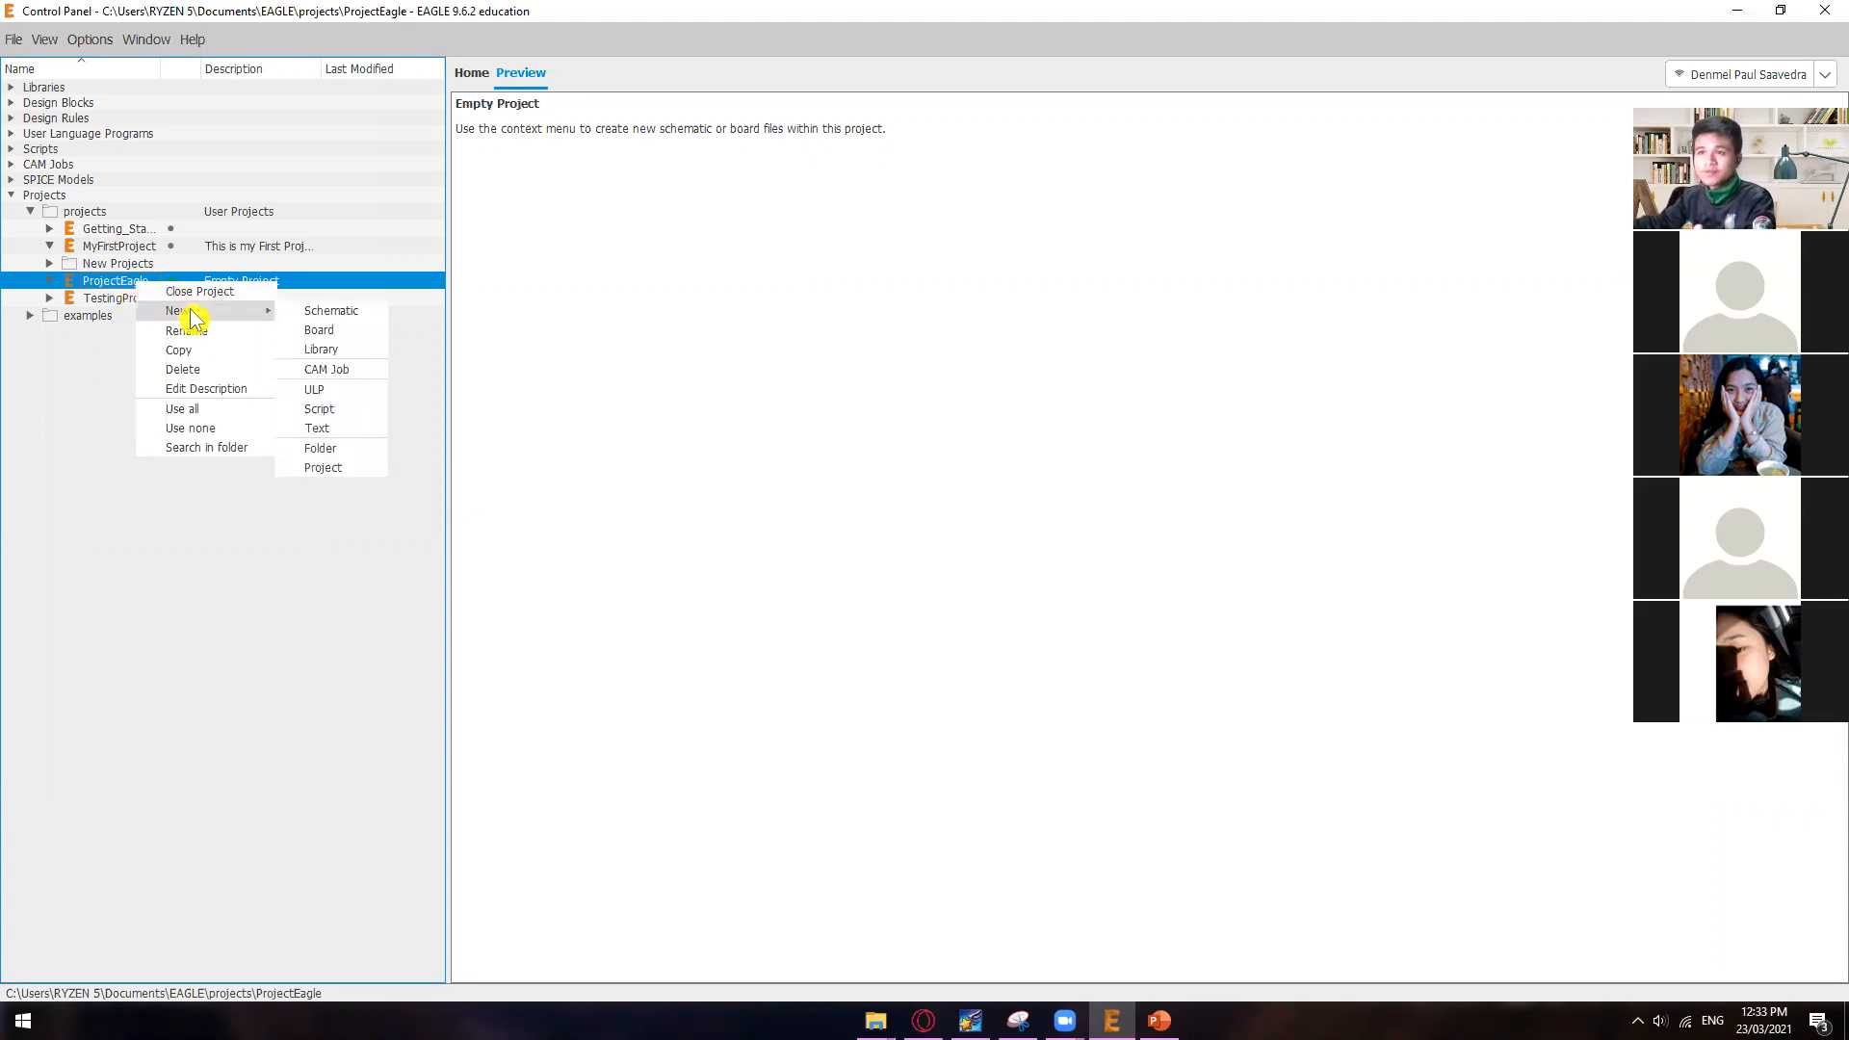
pyautogui.click(315, 312)
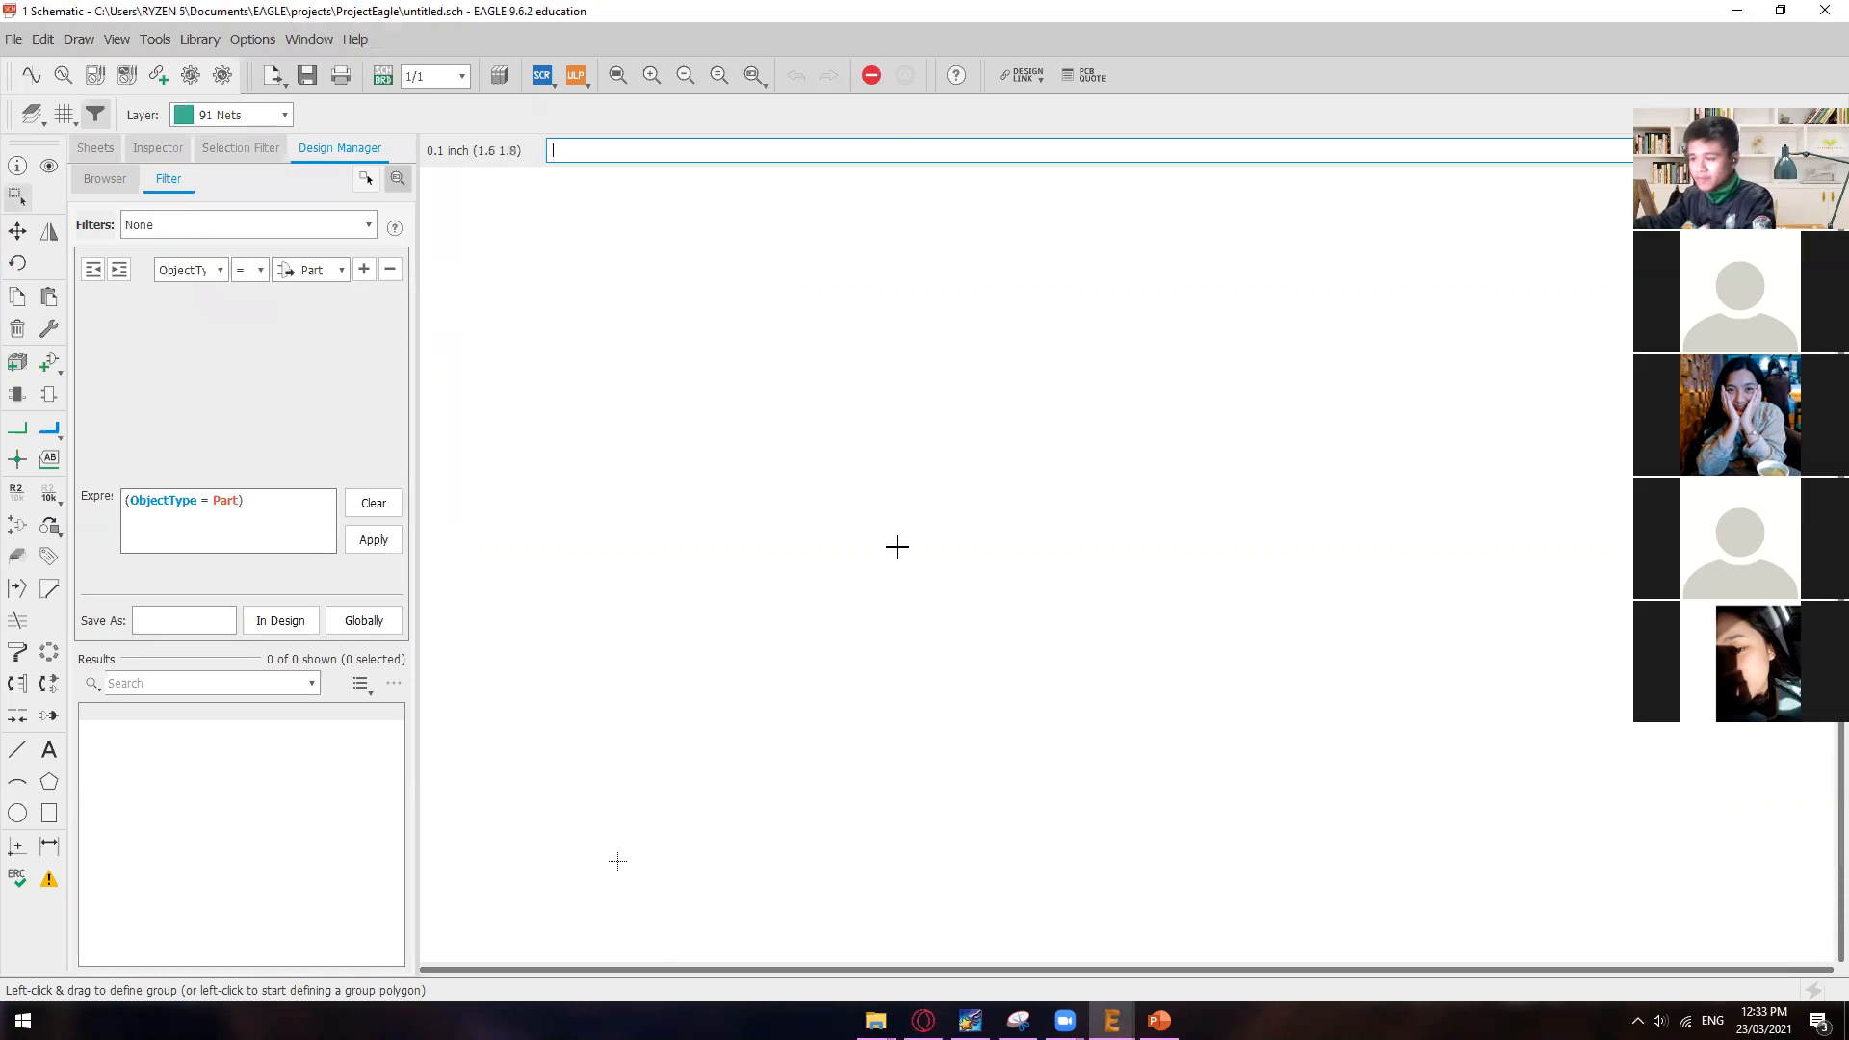
# Step: Switch to PowerPoint, review the slides on creating a project and a schematic, and return to the EAGLE schematic
pyautogui.click(1159, 1020)
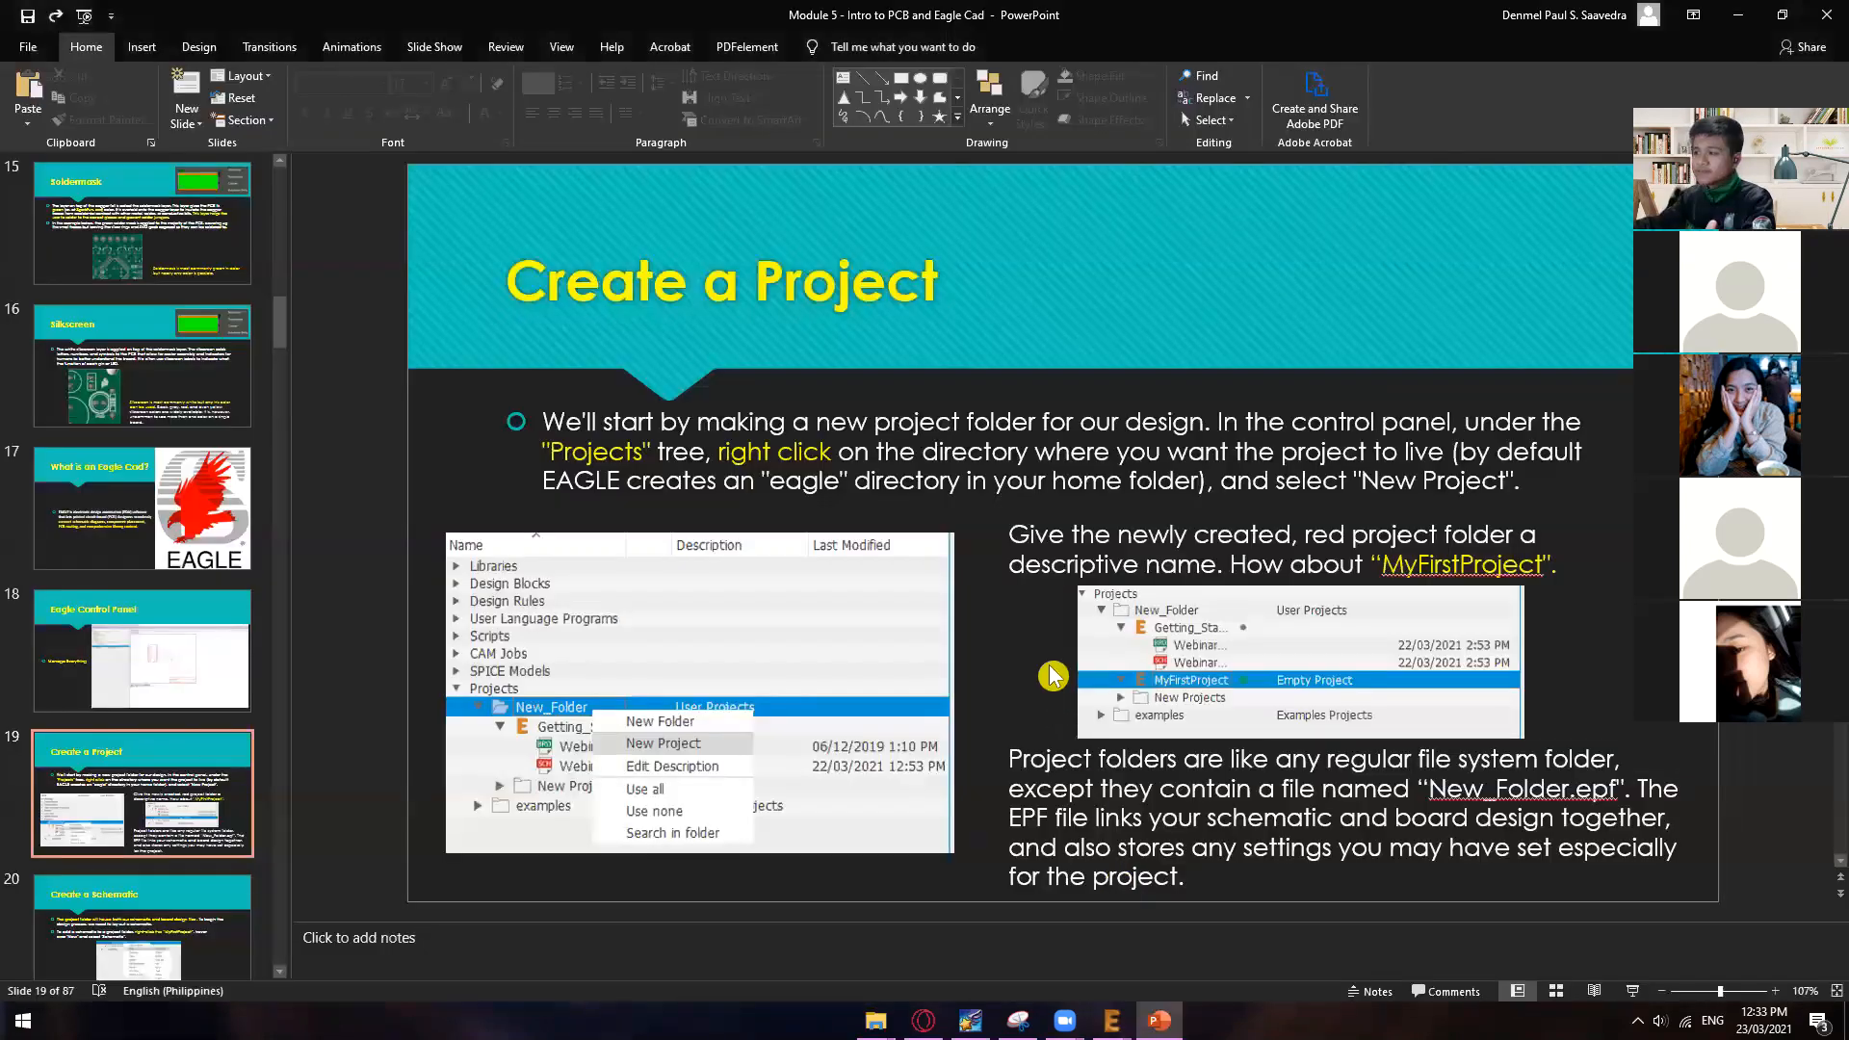
pyautogui.scroll(-1, 1052, 674)
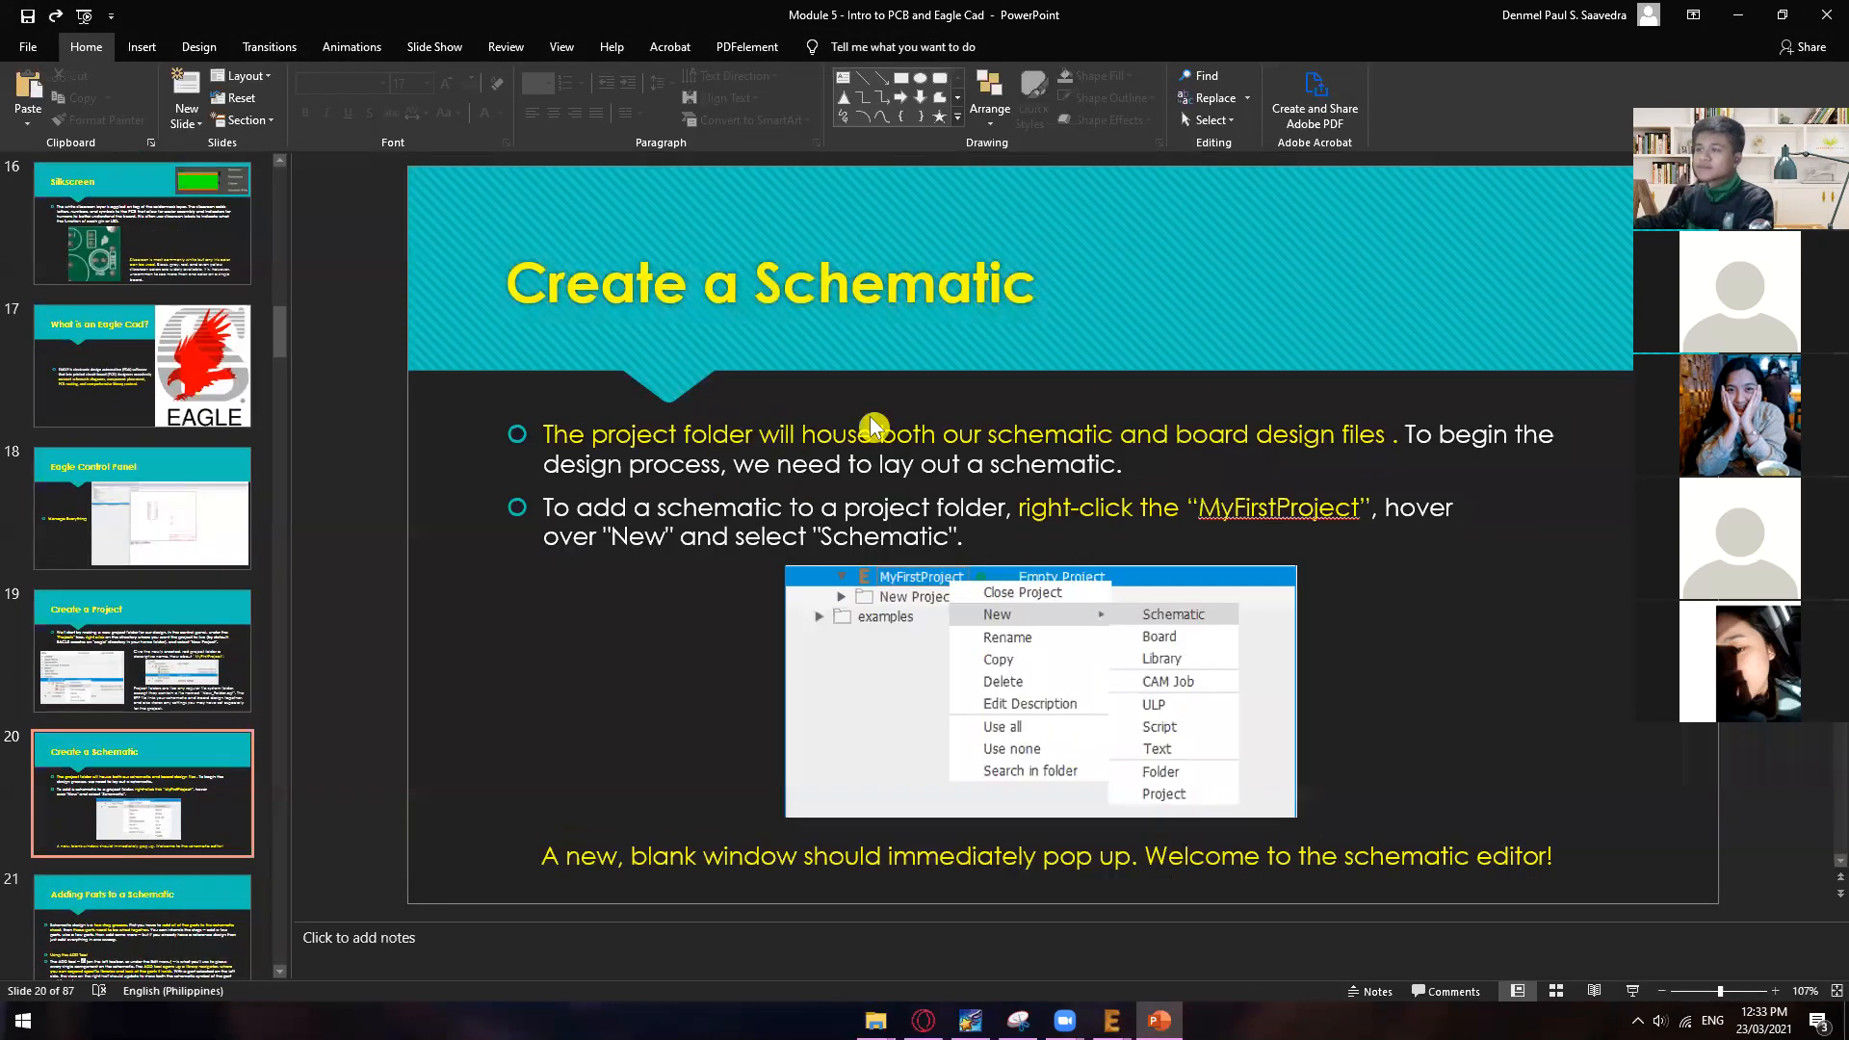
pyautogui.scroll(-1, 745, 484)
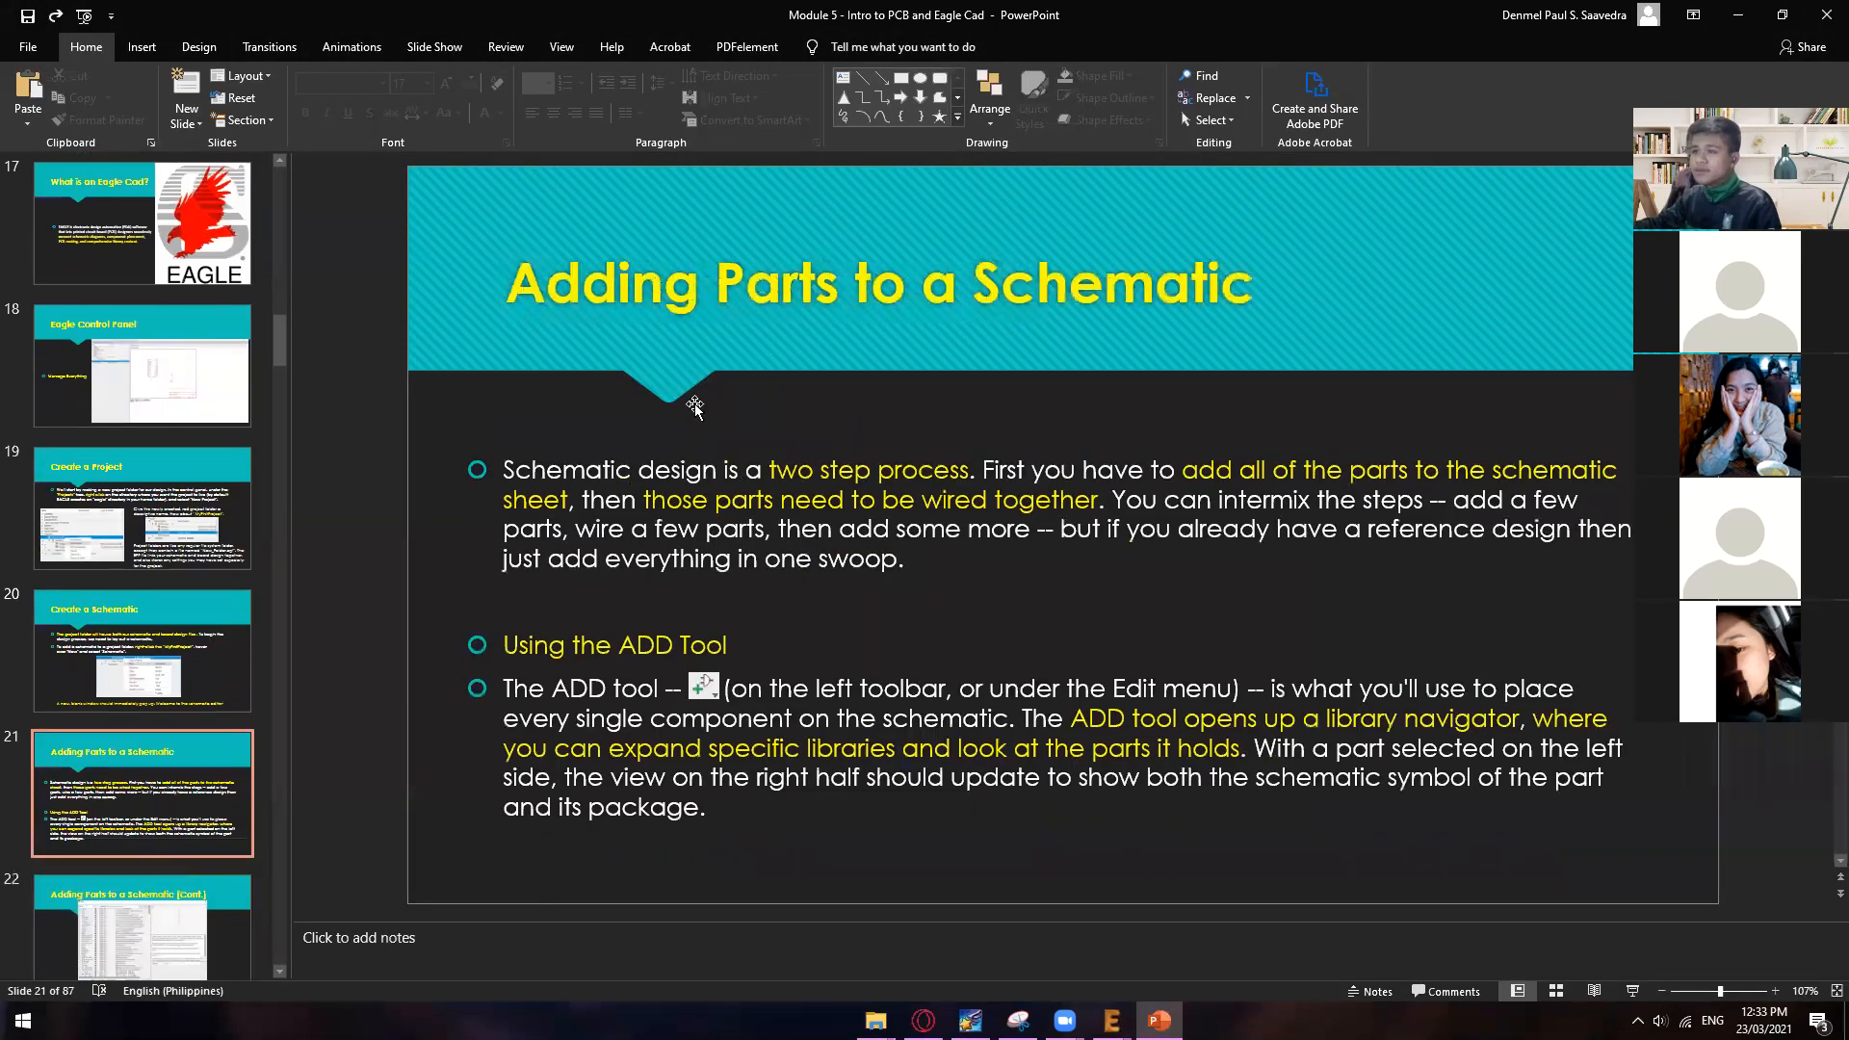
pyautogui.scroll(3, 693, 404)
pyautogui.scroll(1, 661, 410)
pyautogui.scroll(-1, 660, 410)
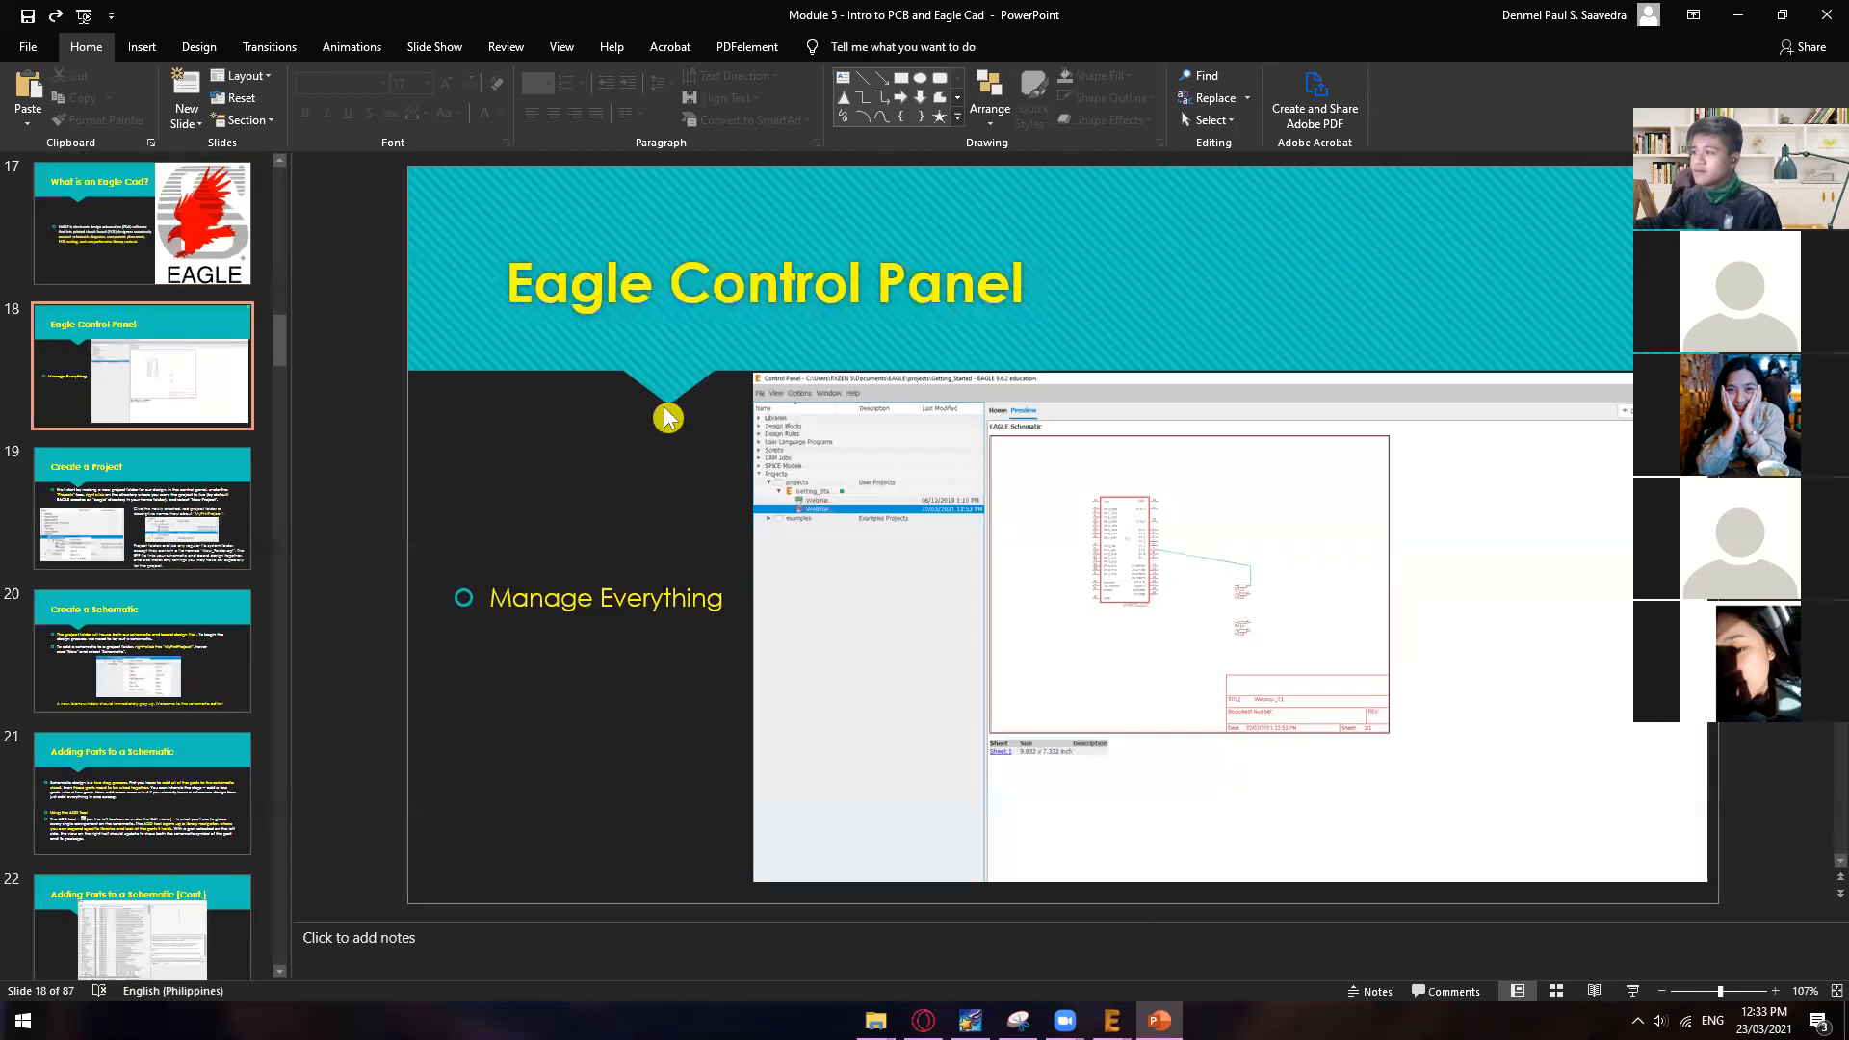
pyautogui.scroll(-2, 872, 521)
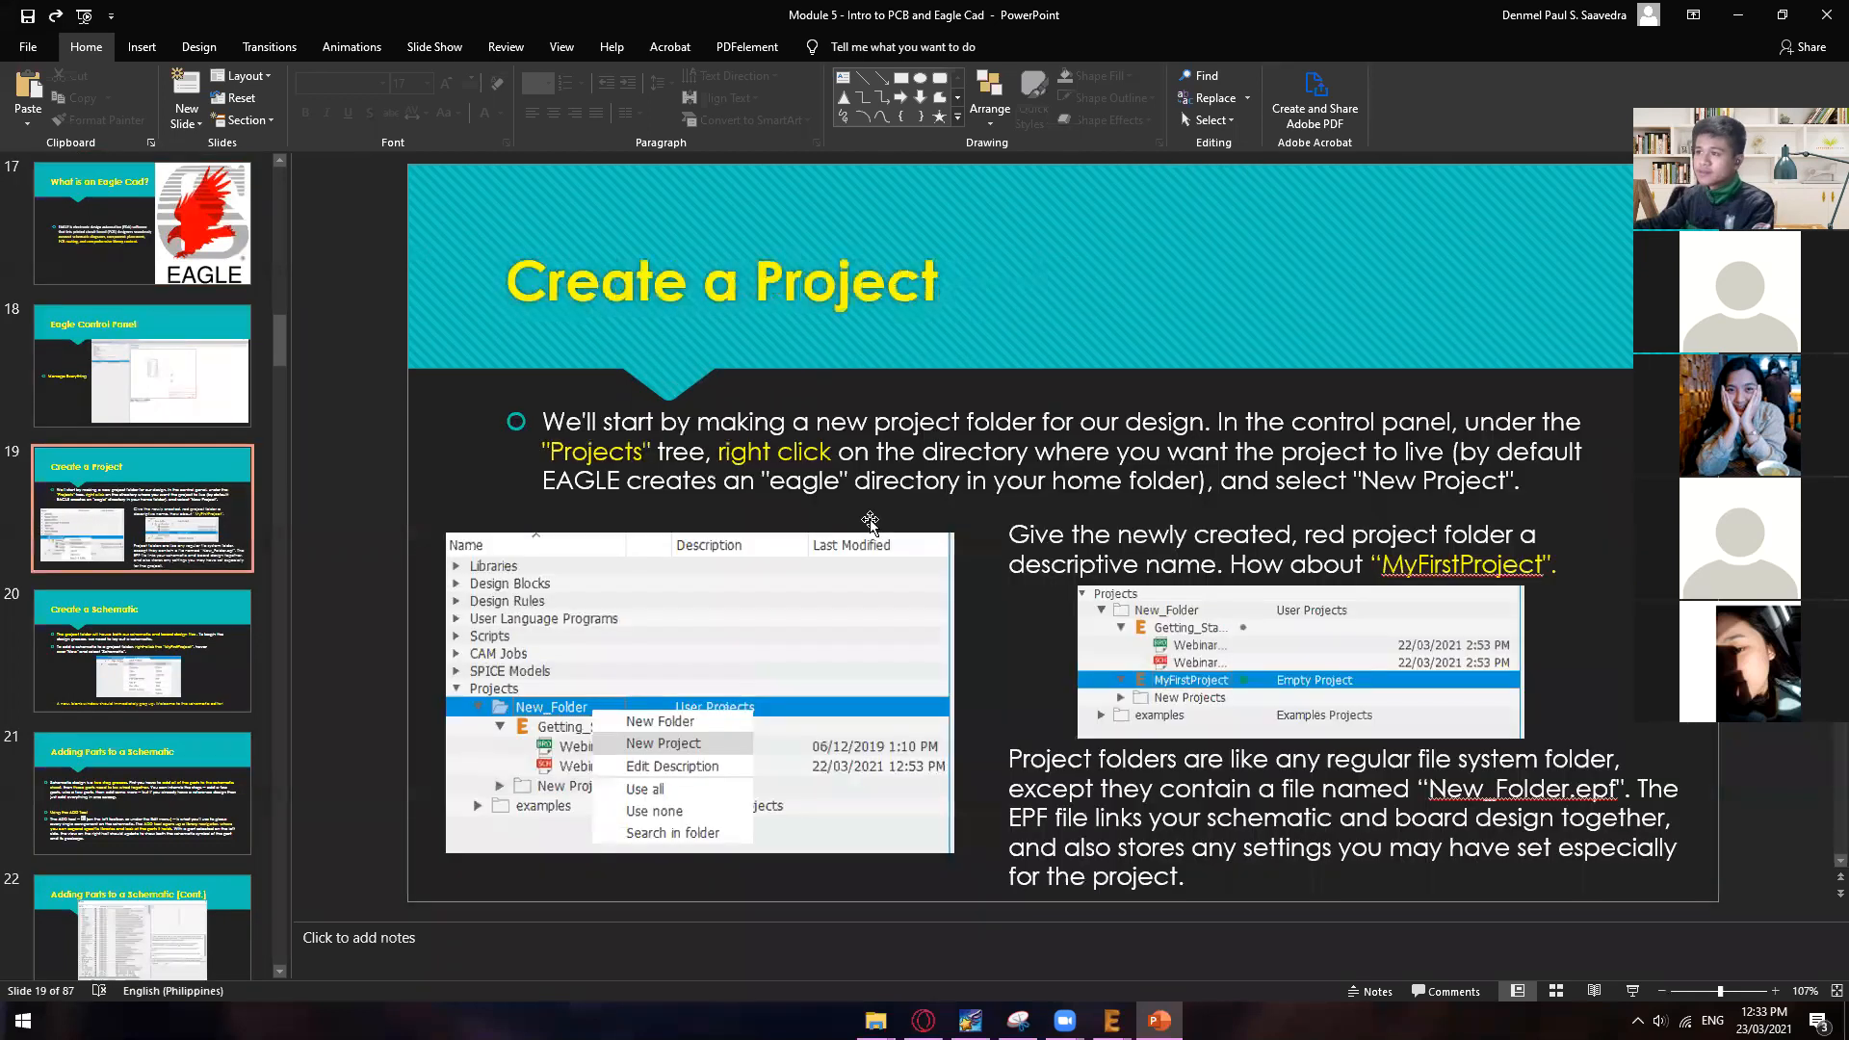
pyautogui.scroll(-1, 871, 521)
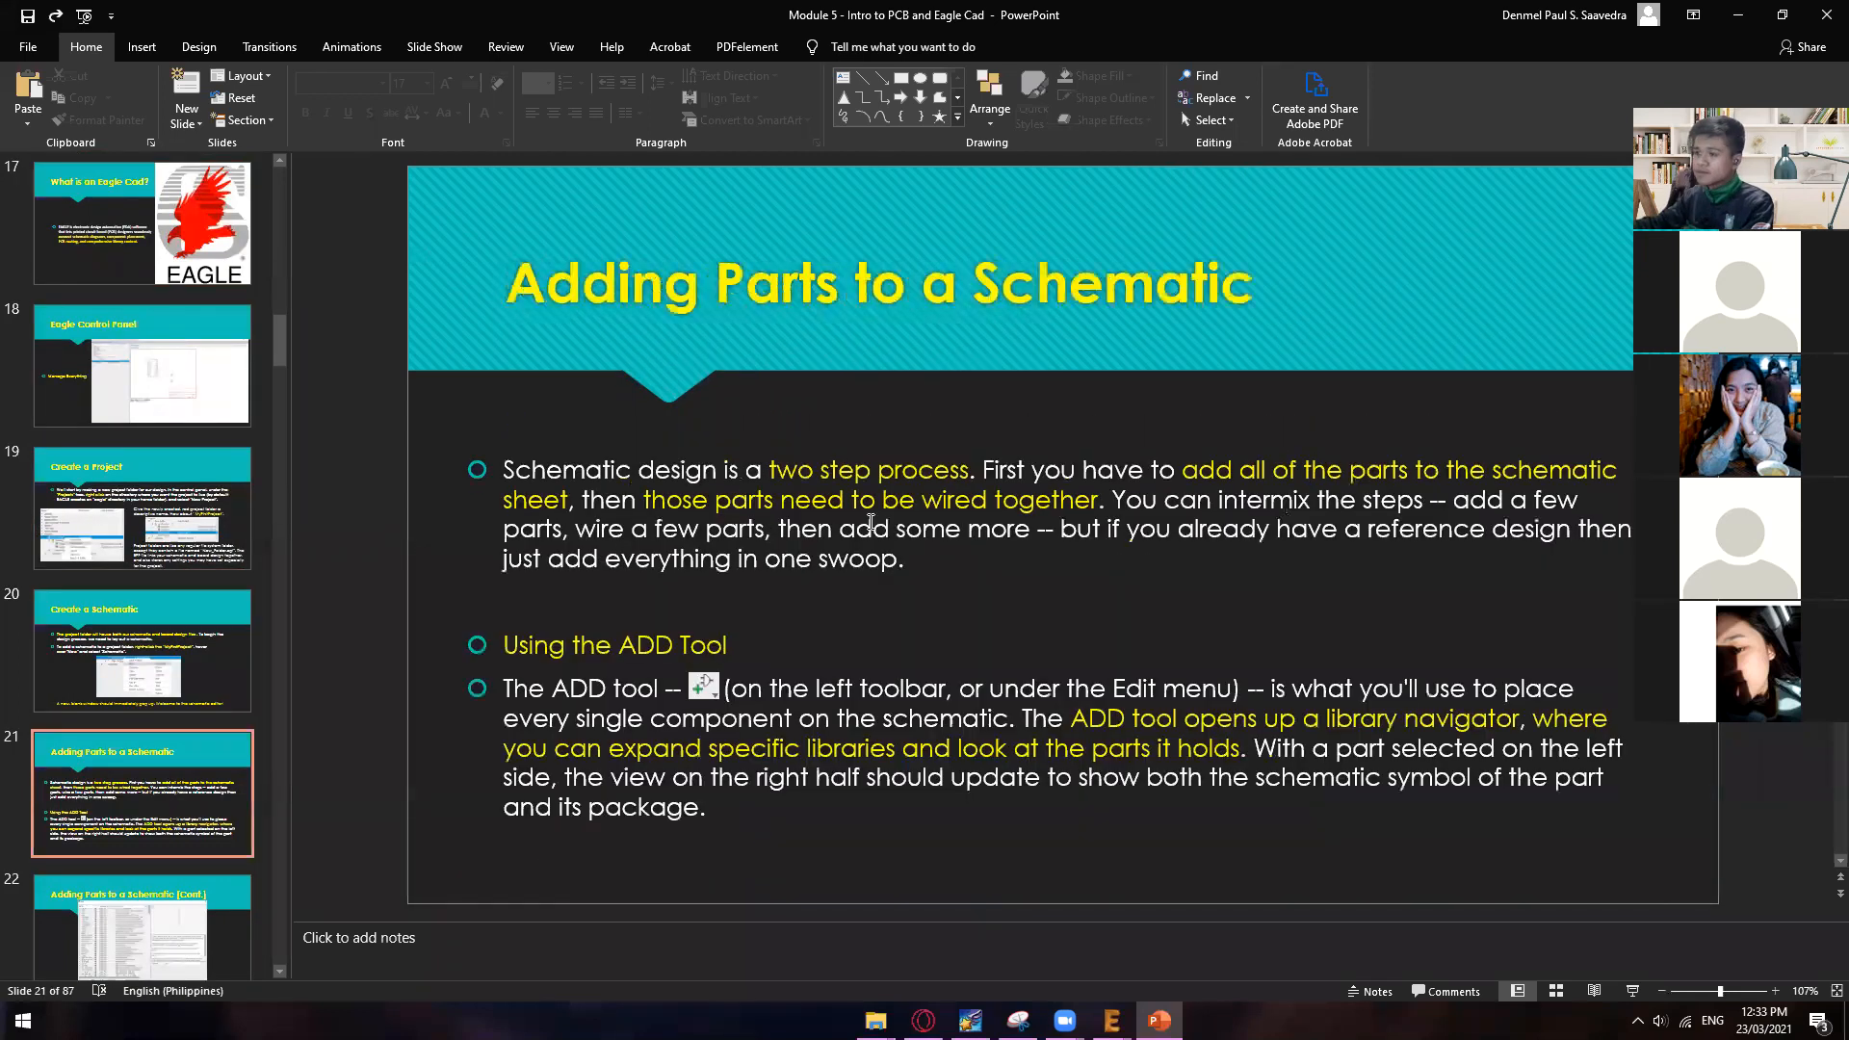
pyautogui.scroll(-1, 871, 521)
pyautogui.scroll(2, 871, 521)
pyautogui.scroll(-1, 872, 521)
pyautogui.scroll(1, 602, 400)
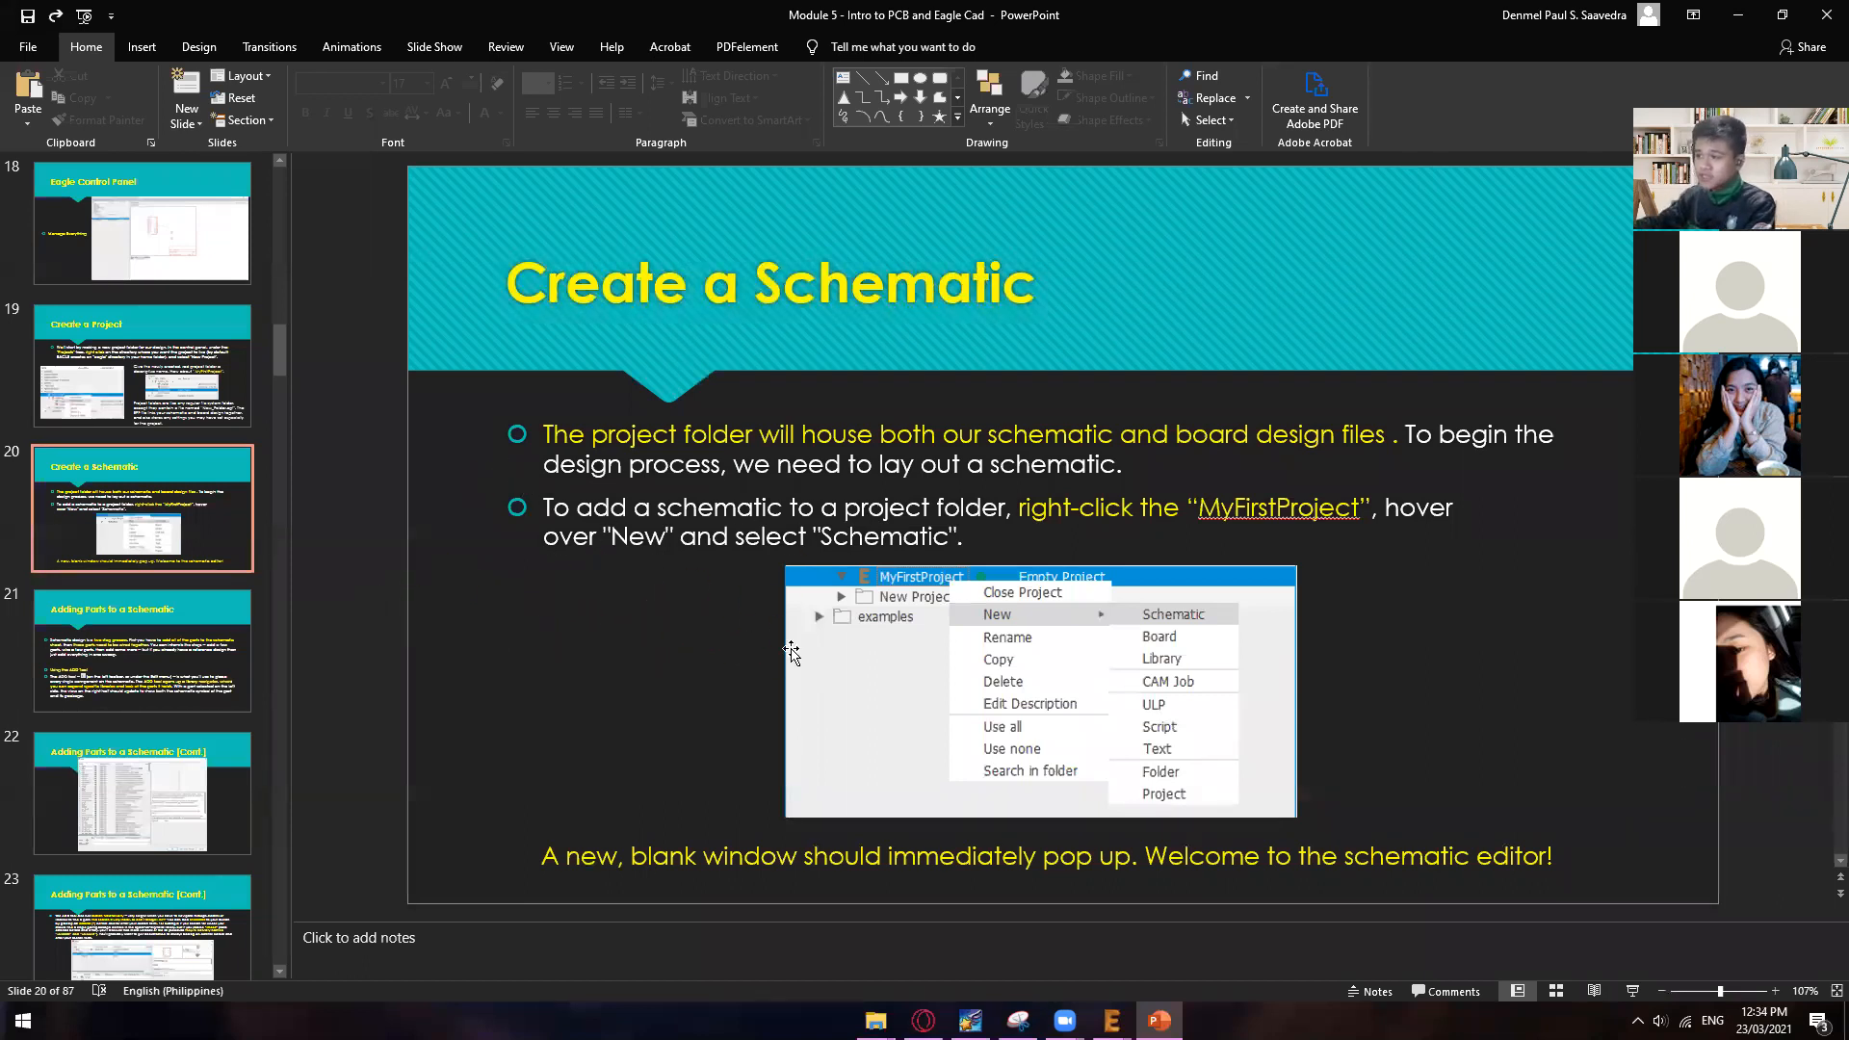
pyautogui.moveTo(1064, 1021)
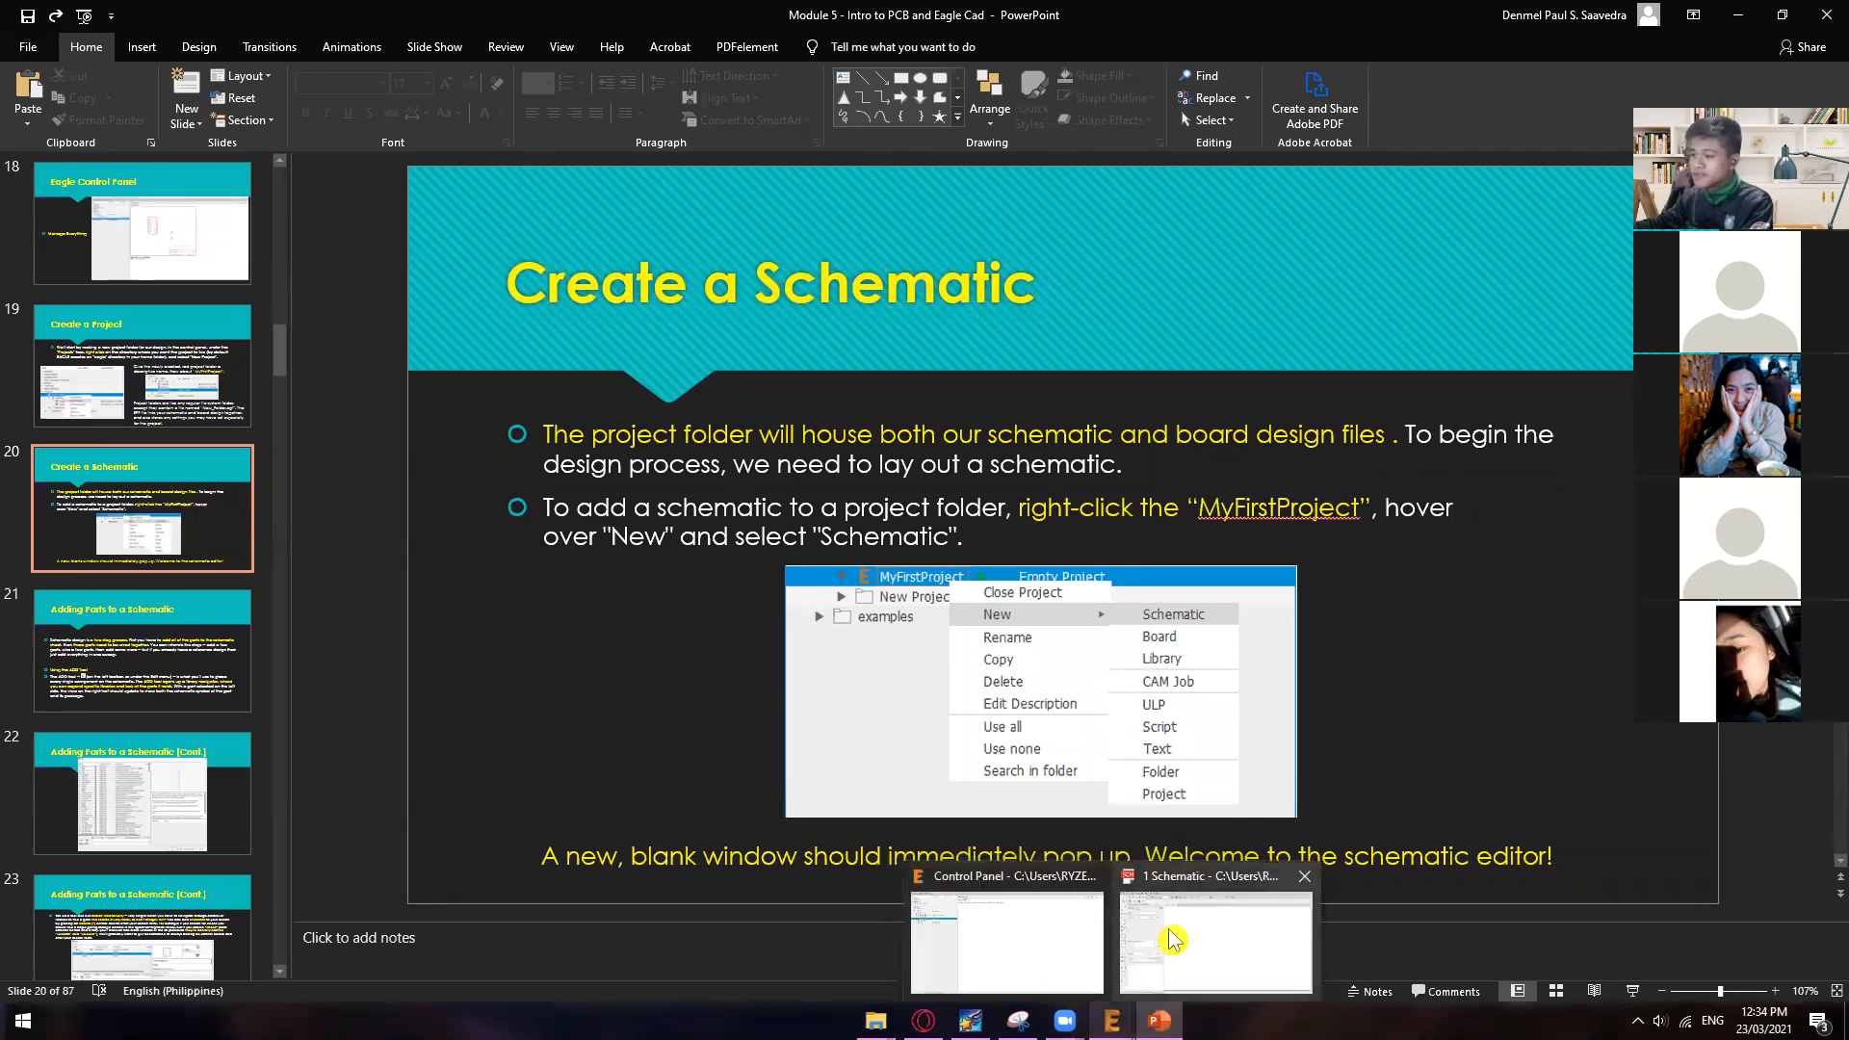
pyautogui.click(1167, 939)
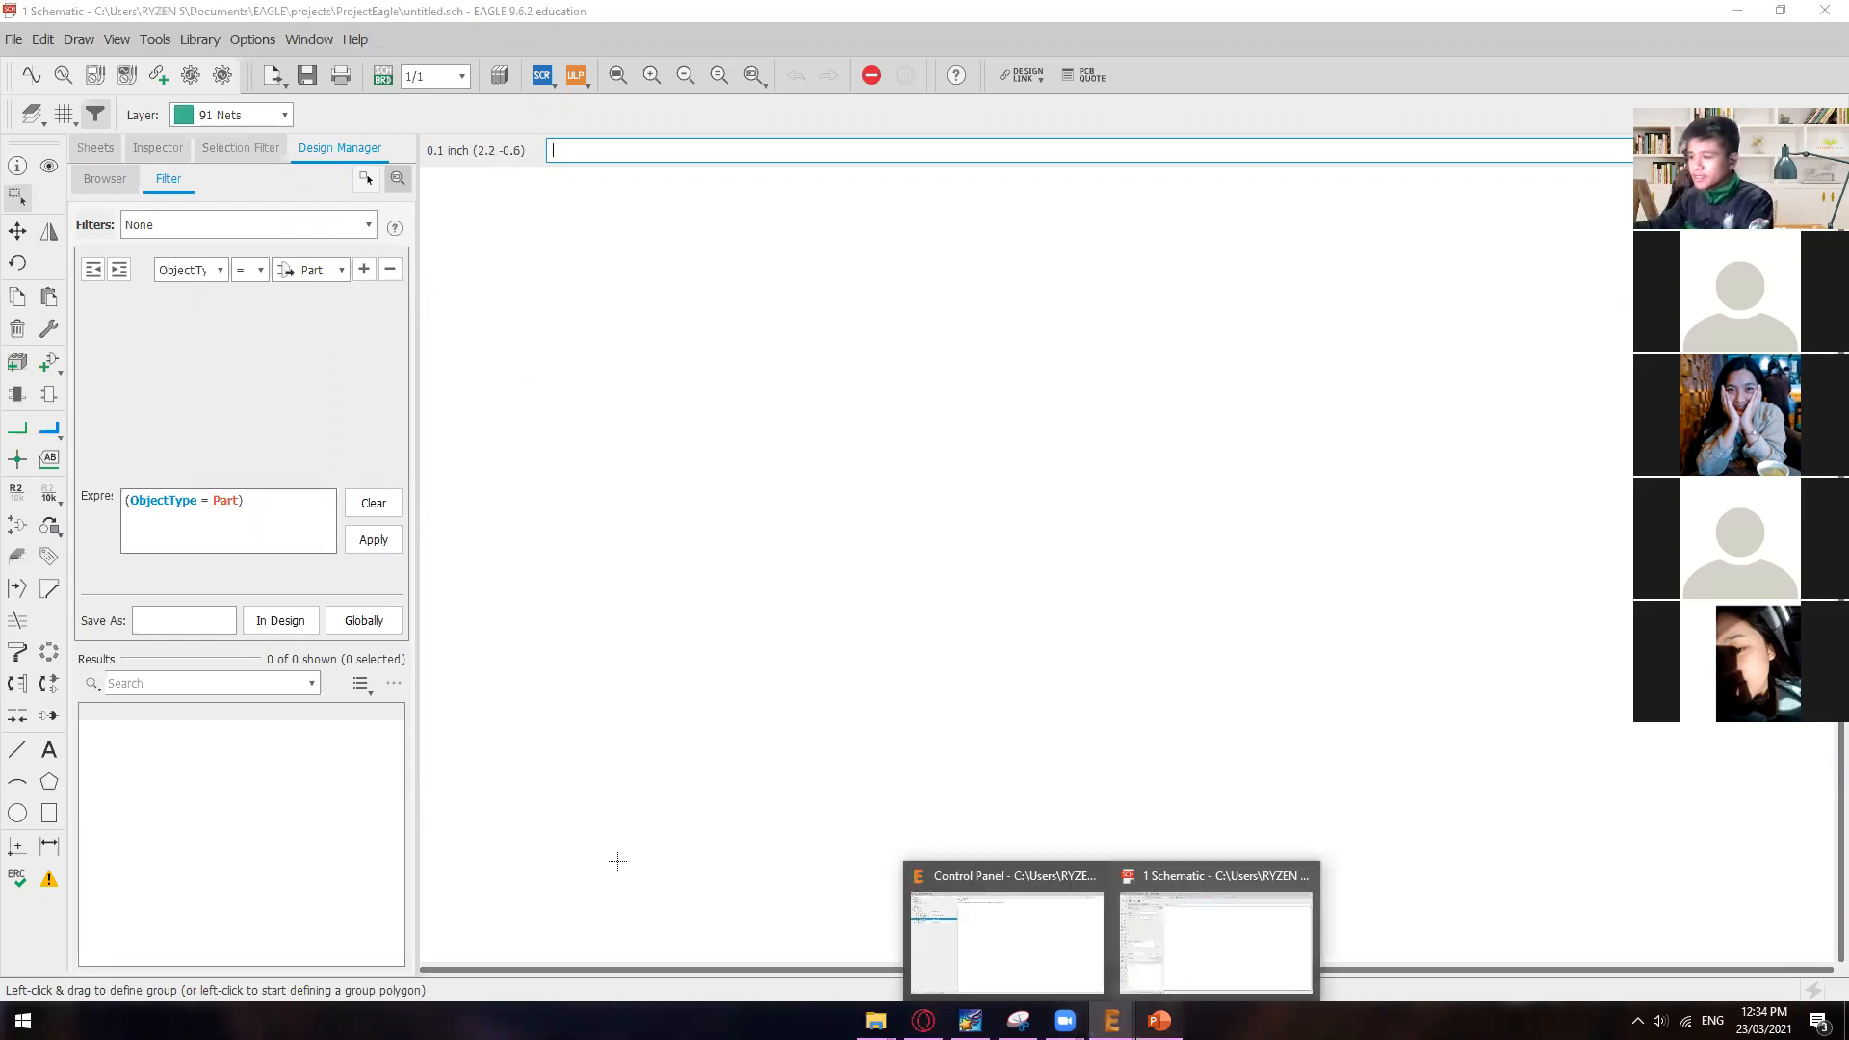
# Step: Switch to PowerPoint and read the "Adding Parts to a Schematic" slide on adding parts and wiring them together
pyautogui.click(1158, 1020)
pyautogui.scroll(-1, 678, 541)
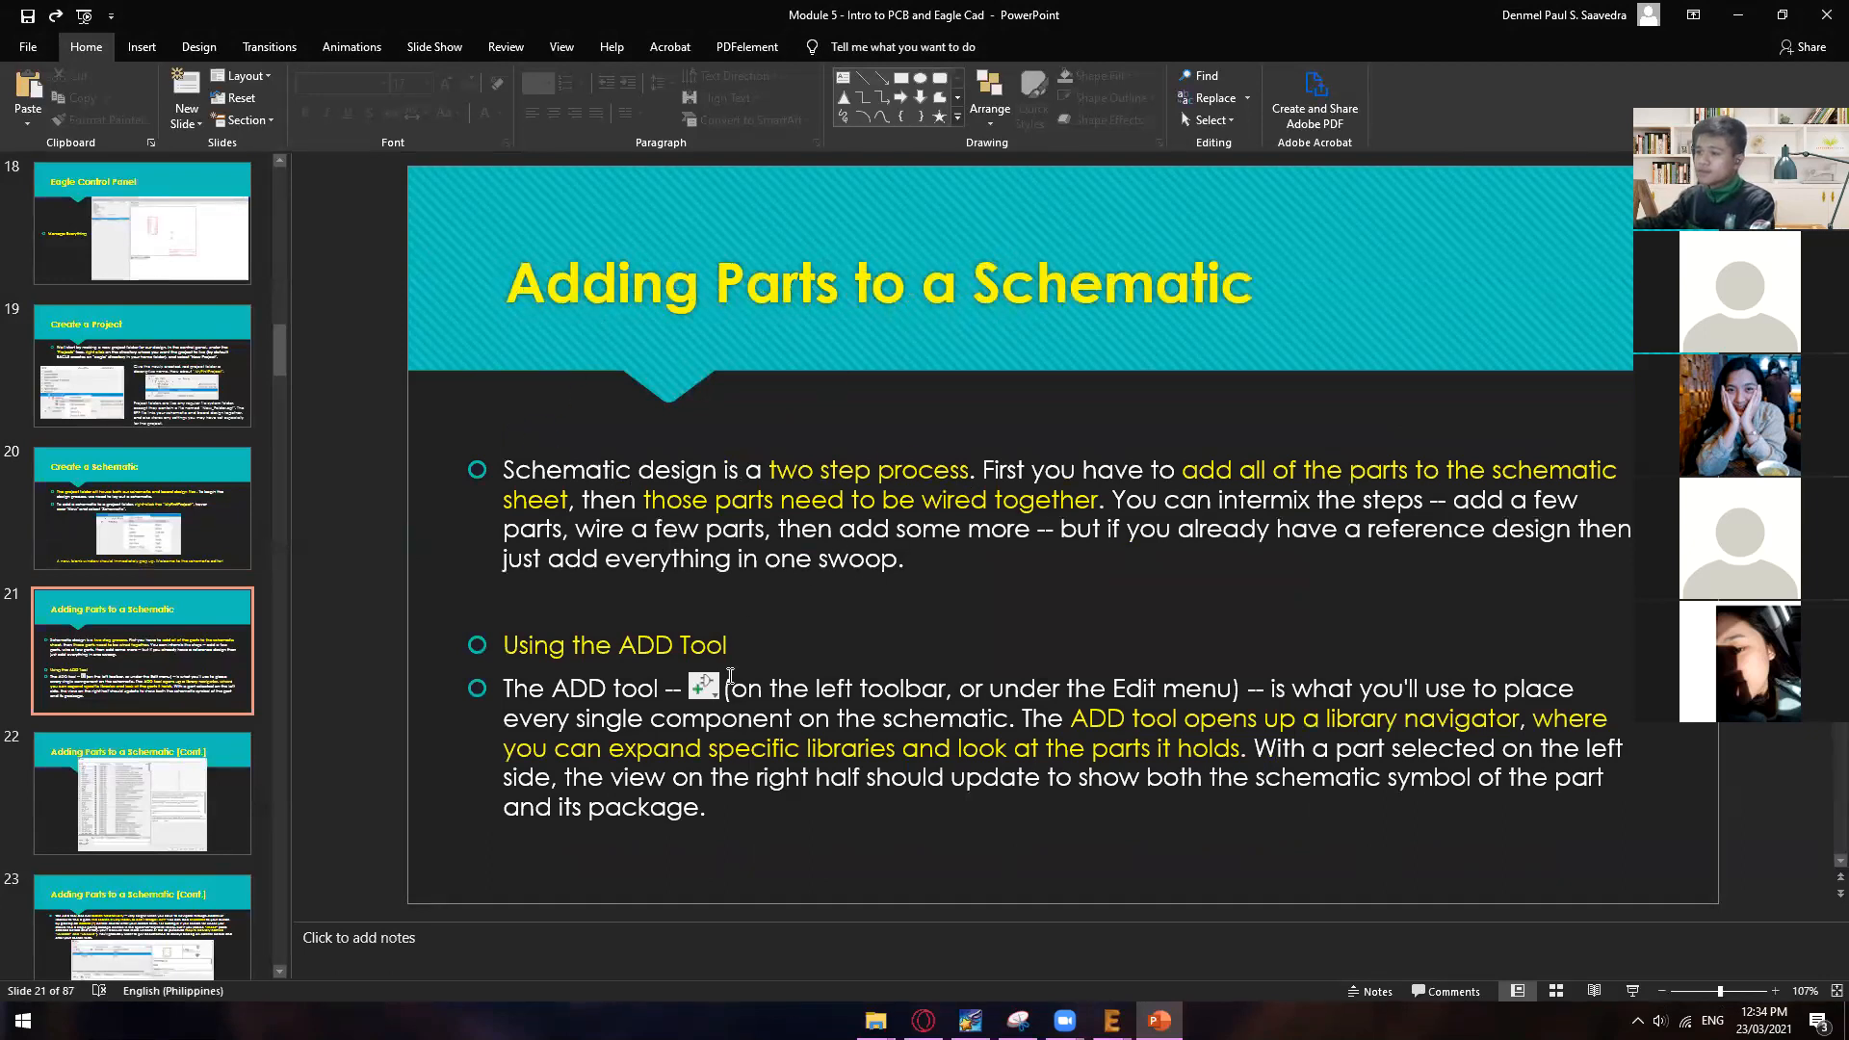
pyautogui.click(547, 504)
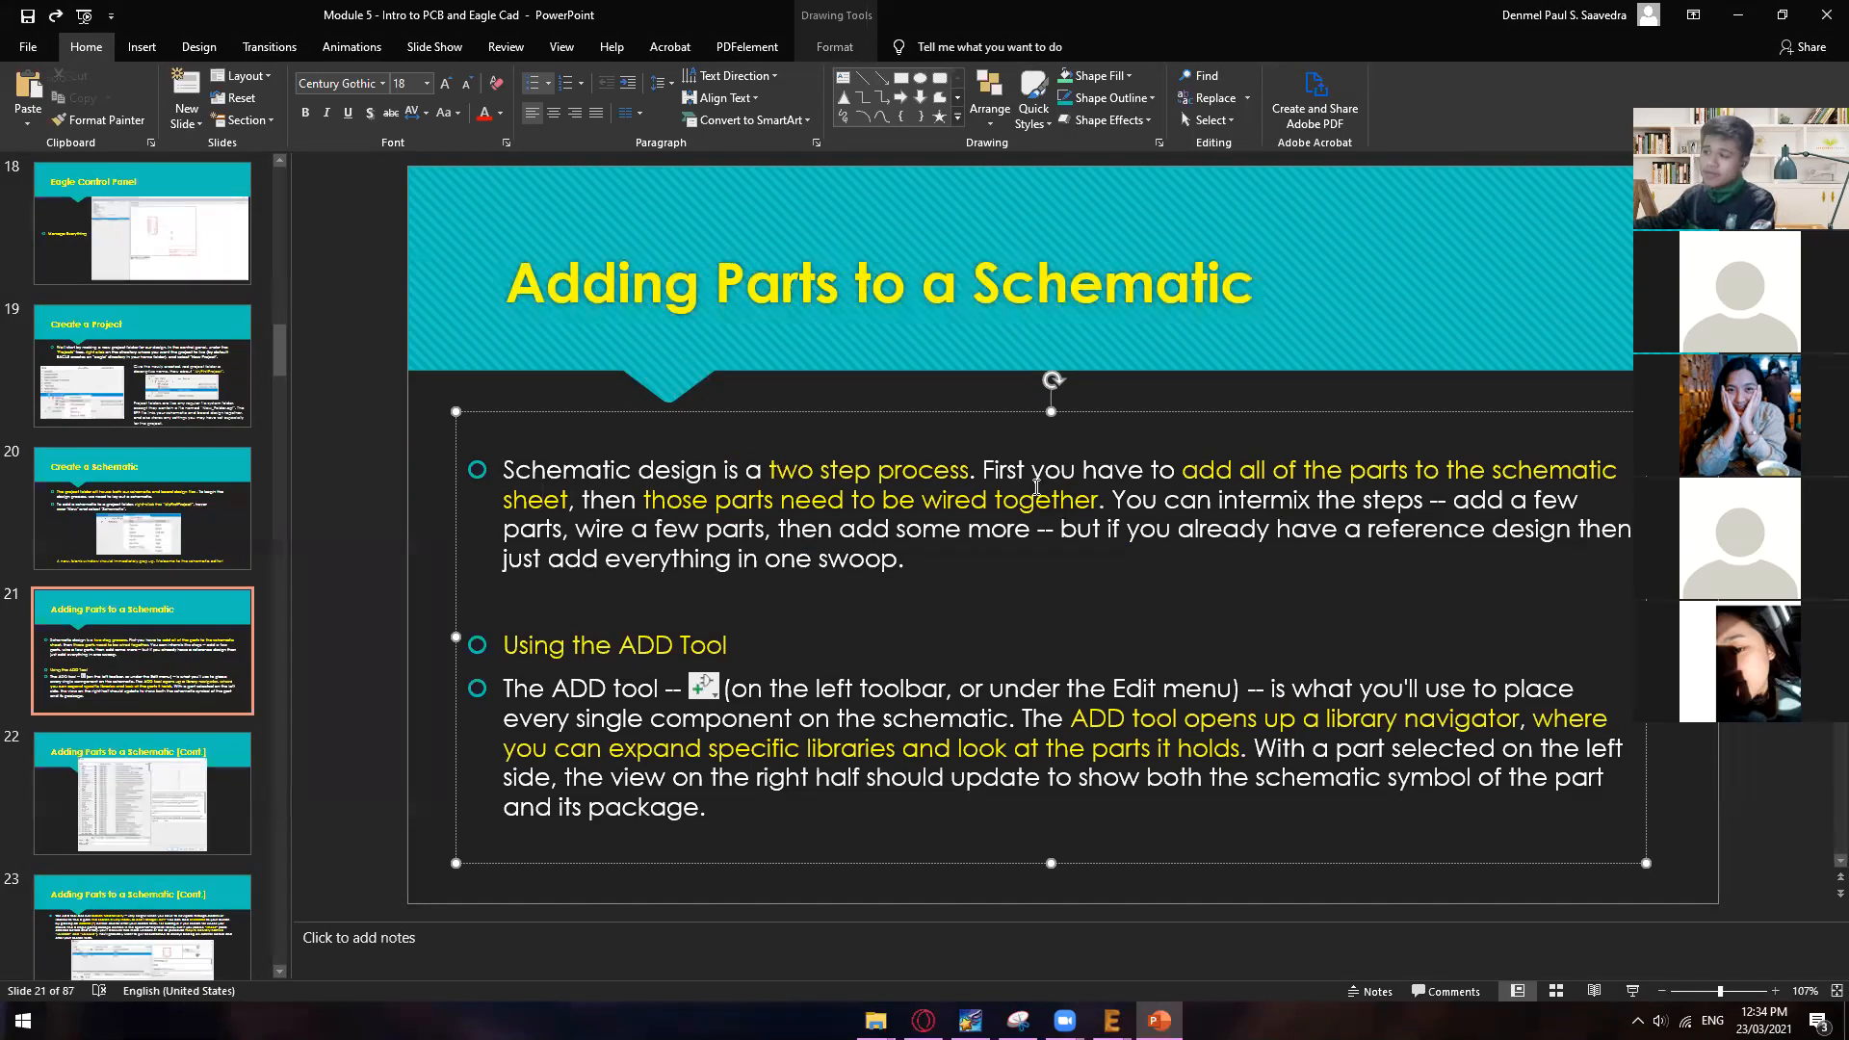
pyautogui.moveTo(1498, 477); pyautogui.dragTo(555, 491)
pyautogui.click(833, 529)
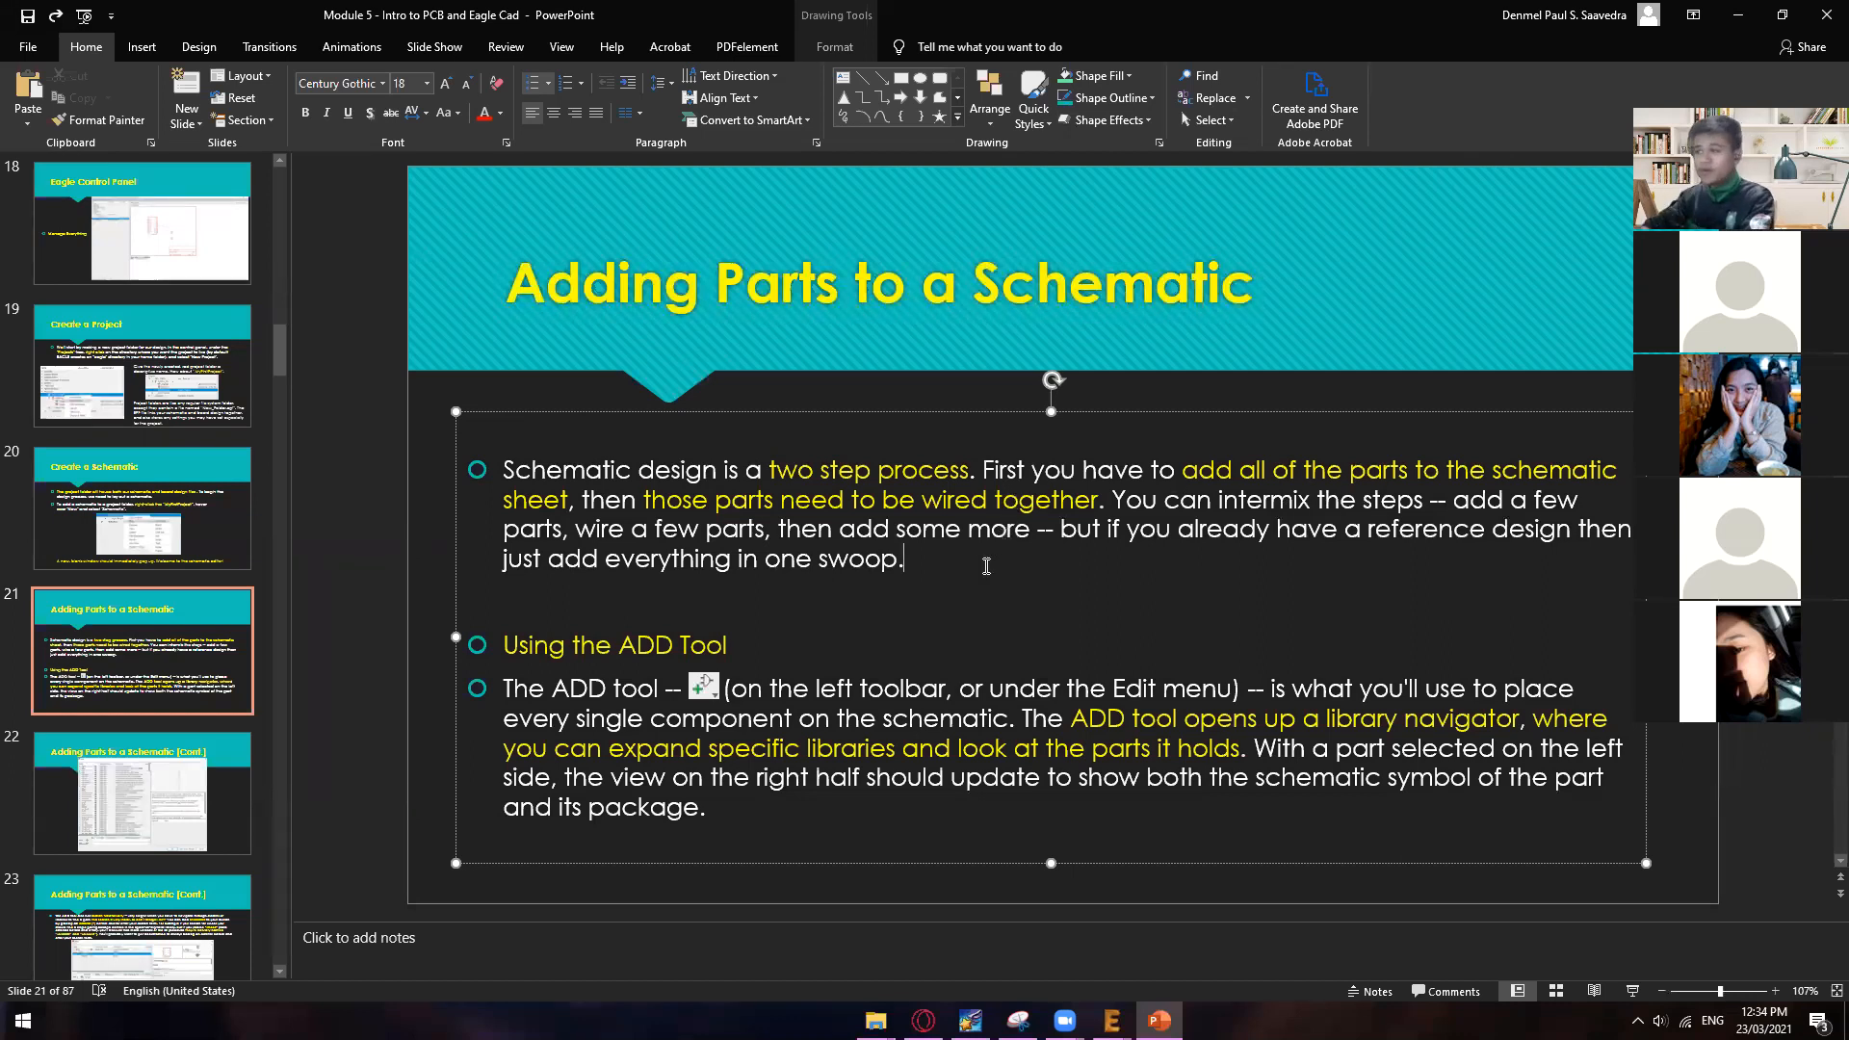
pyautogui.click(932, 528)
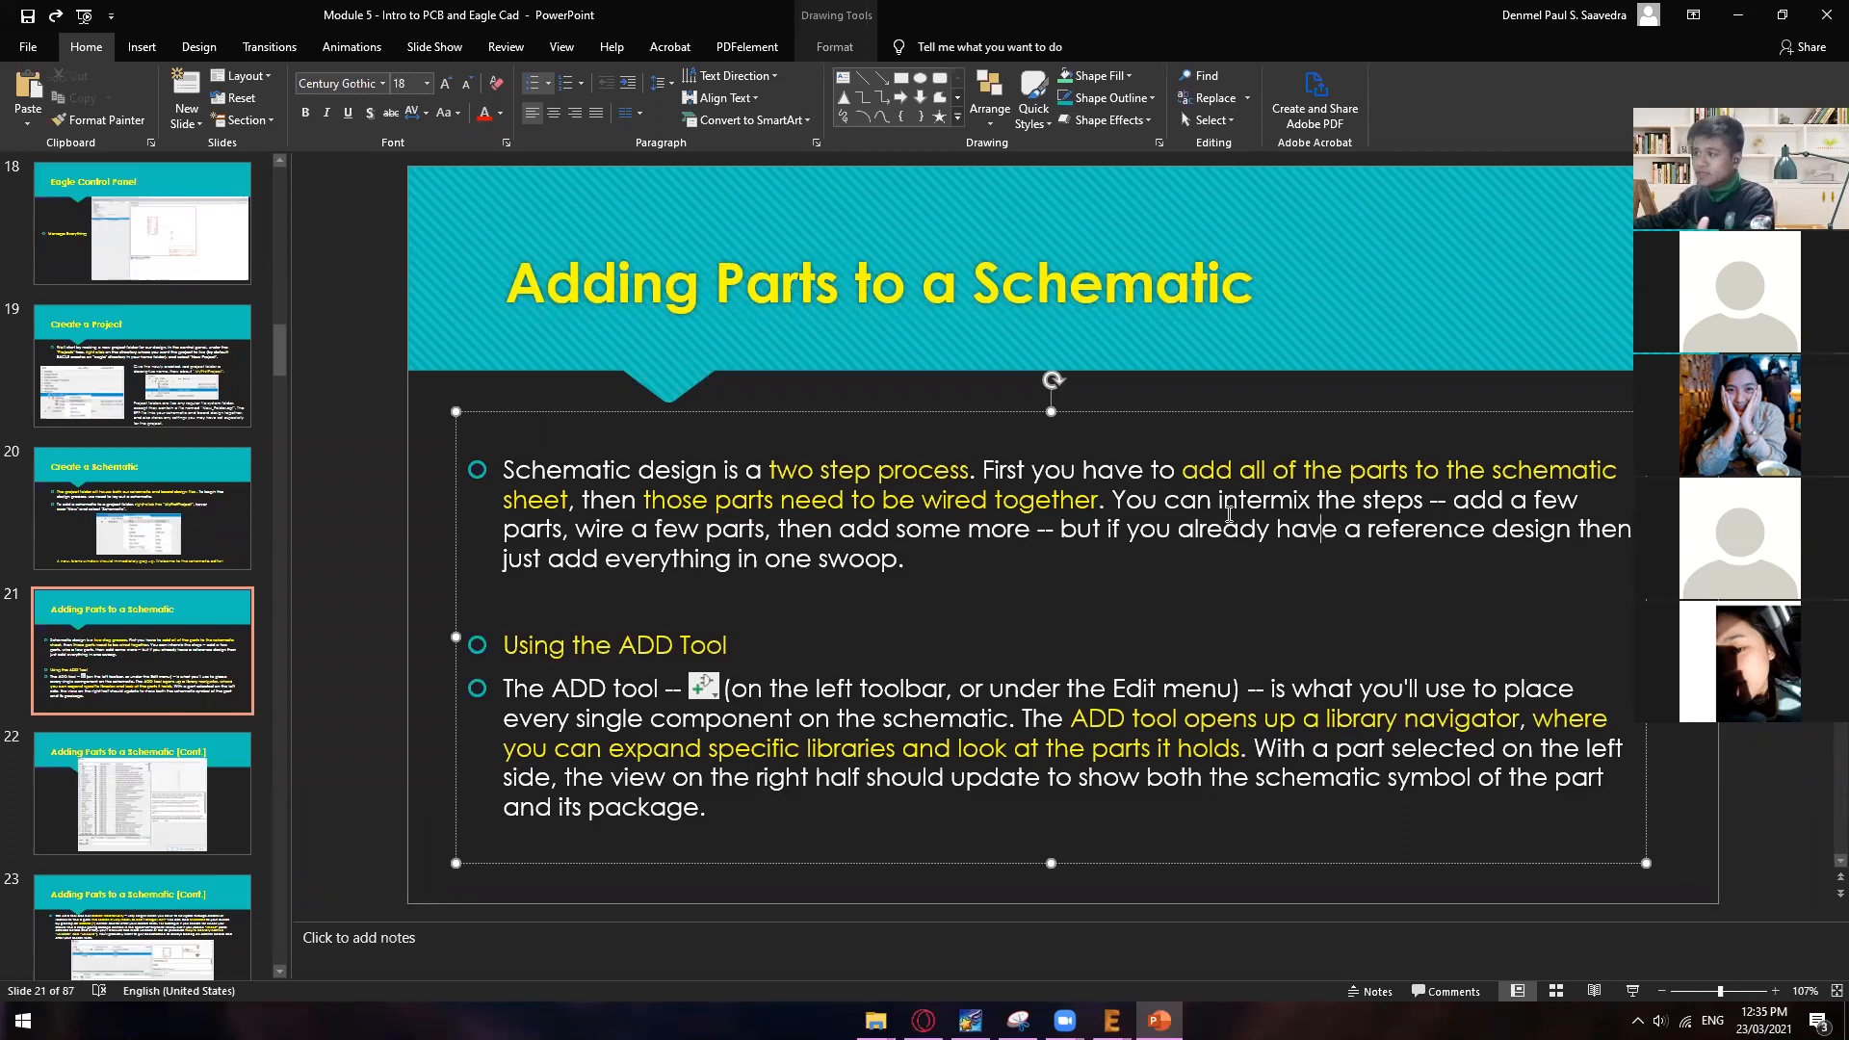
pyautogui.moveTo(1112, 500); pyautogui.dragTo(1523, 517)
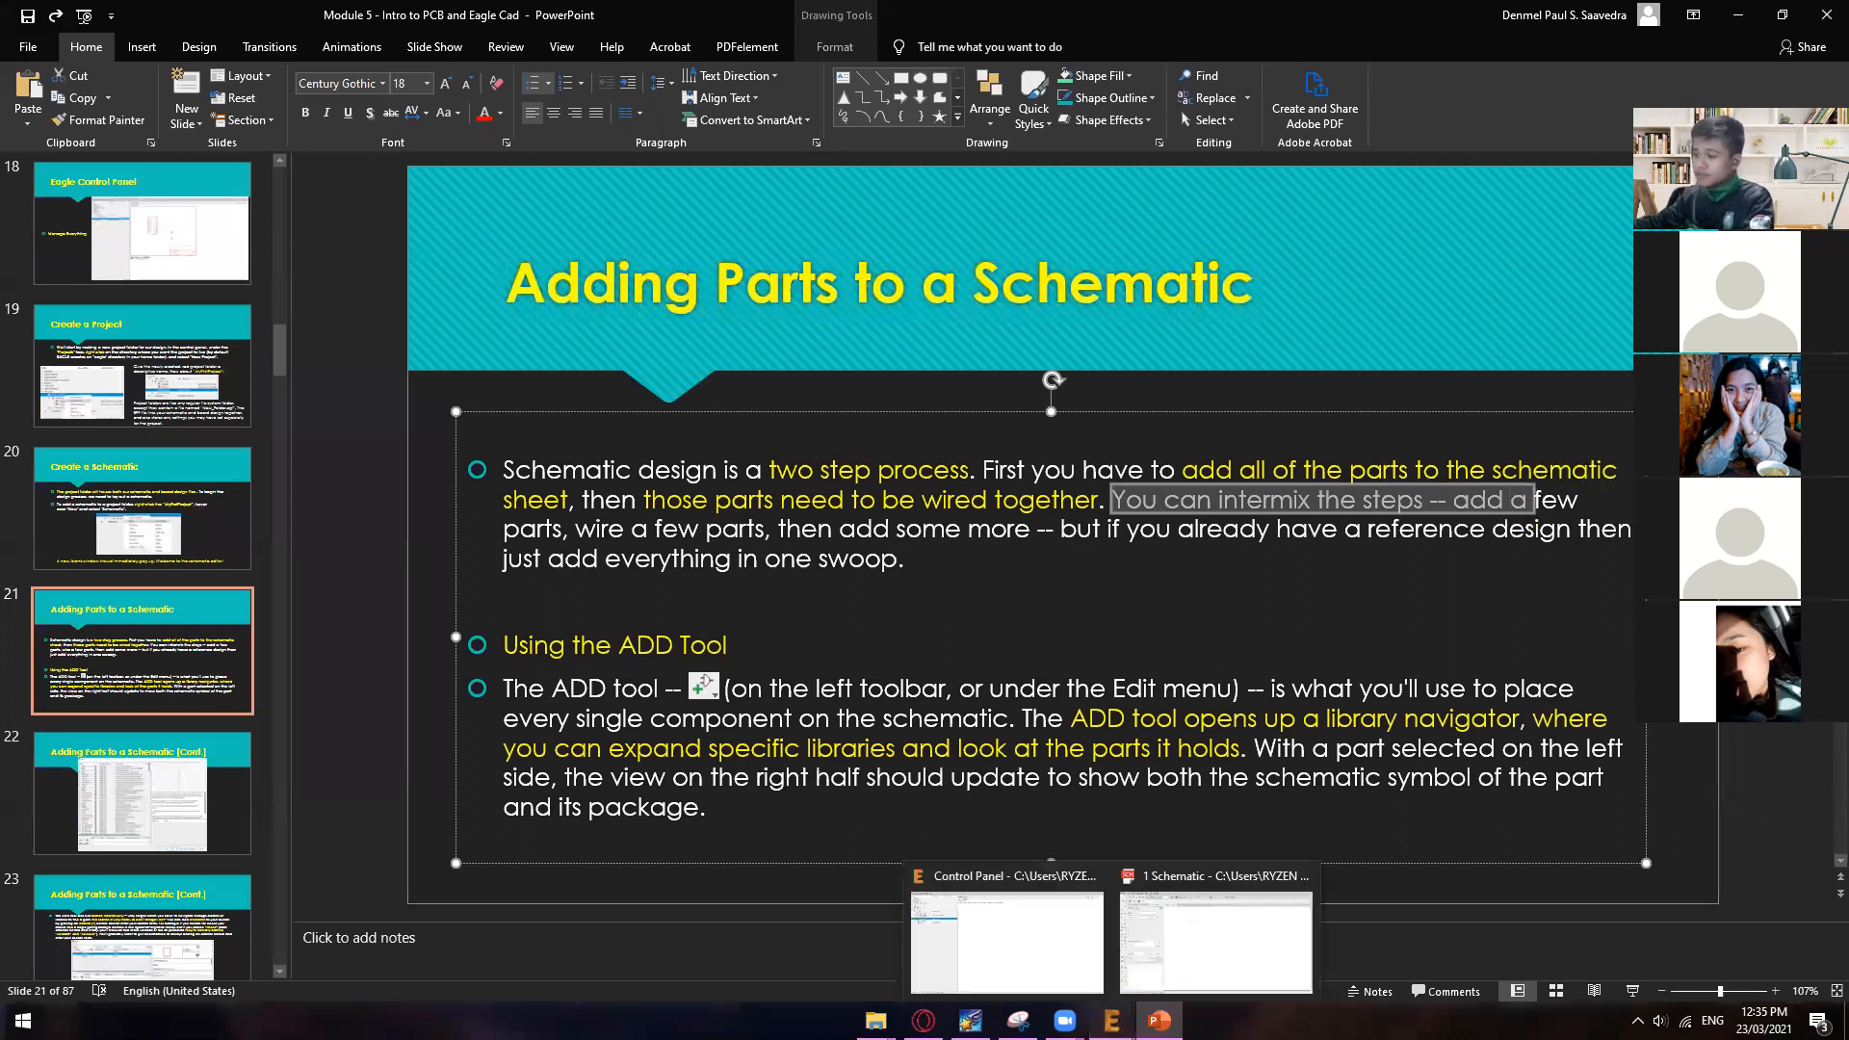
# Step: Switch back to the EAGLE schematic window and open the ADD library navigator
pyautogui.click(1111, 1020)
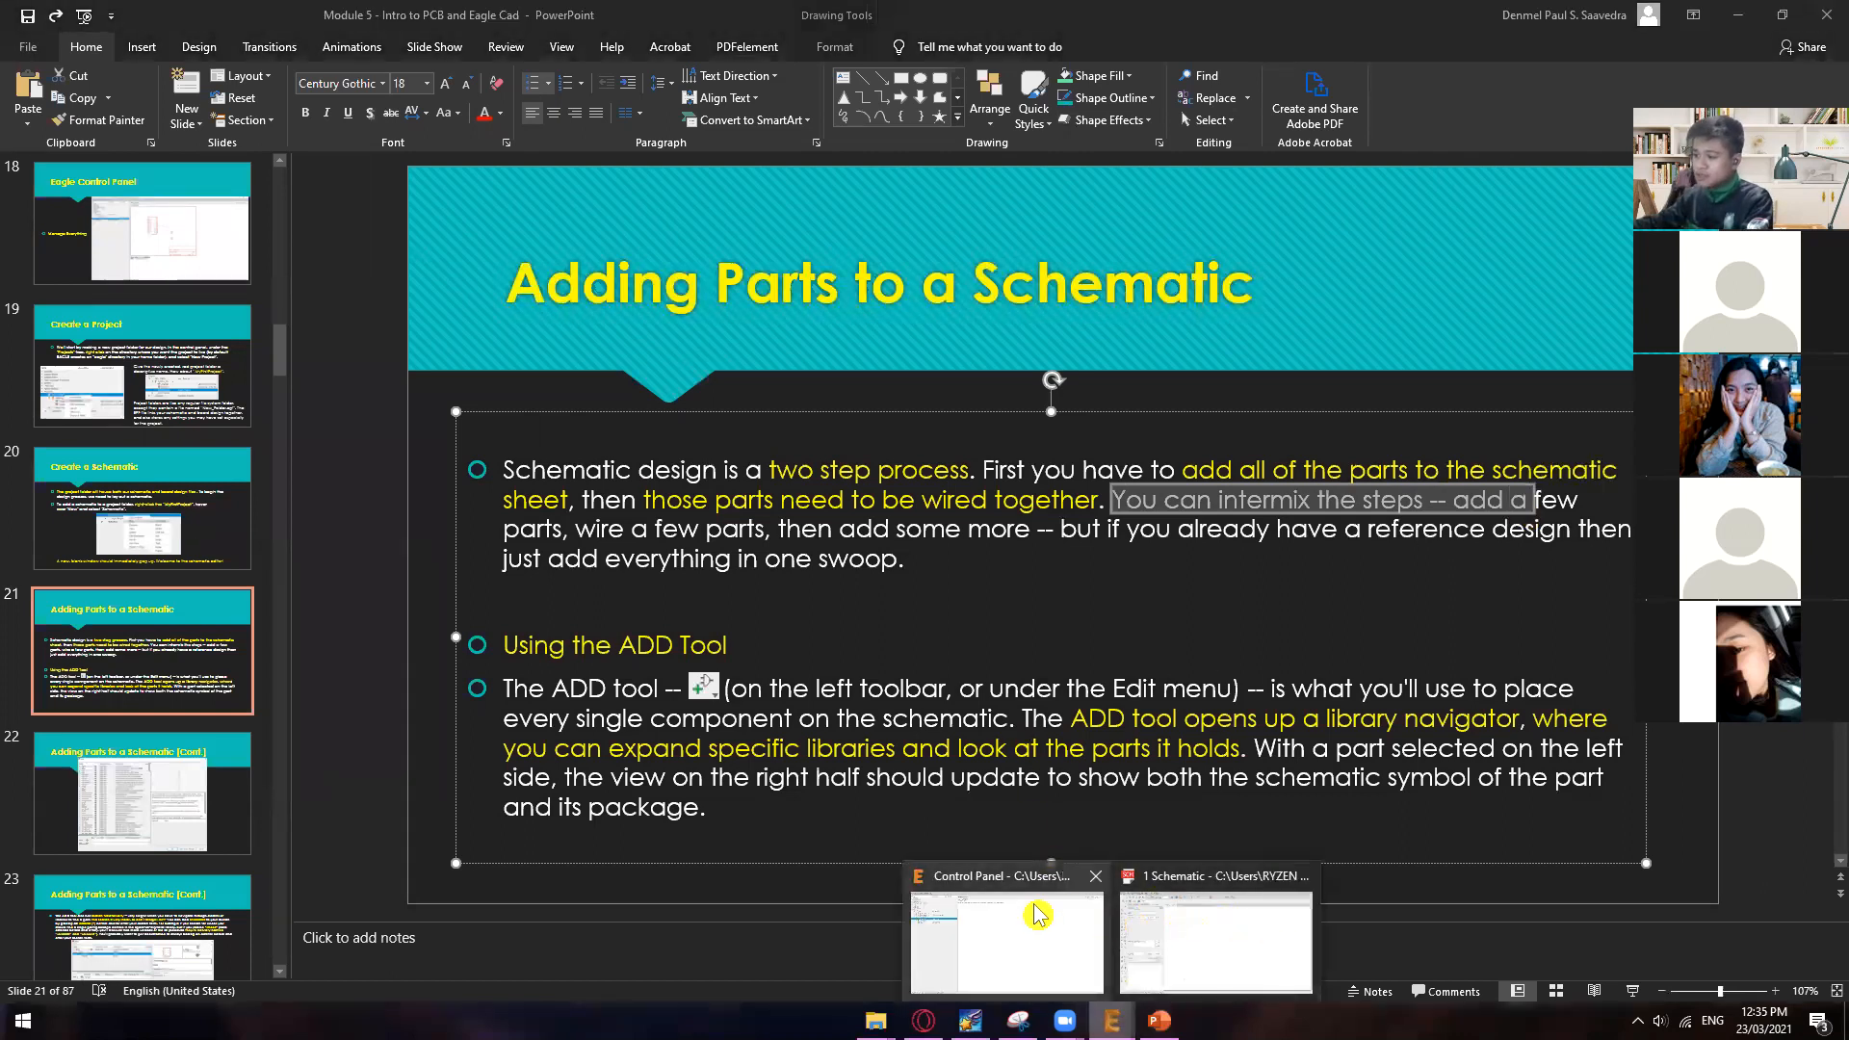
pyautogui.click(1021, 939)
pyautogui.moveTo(1111, 1020)
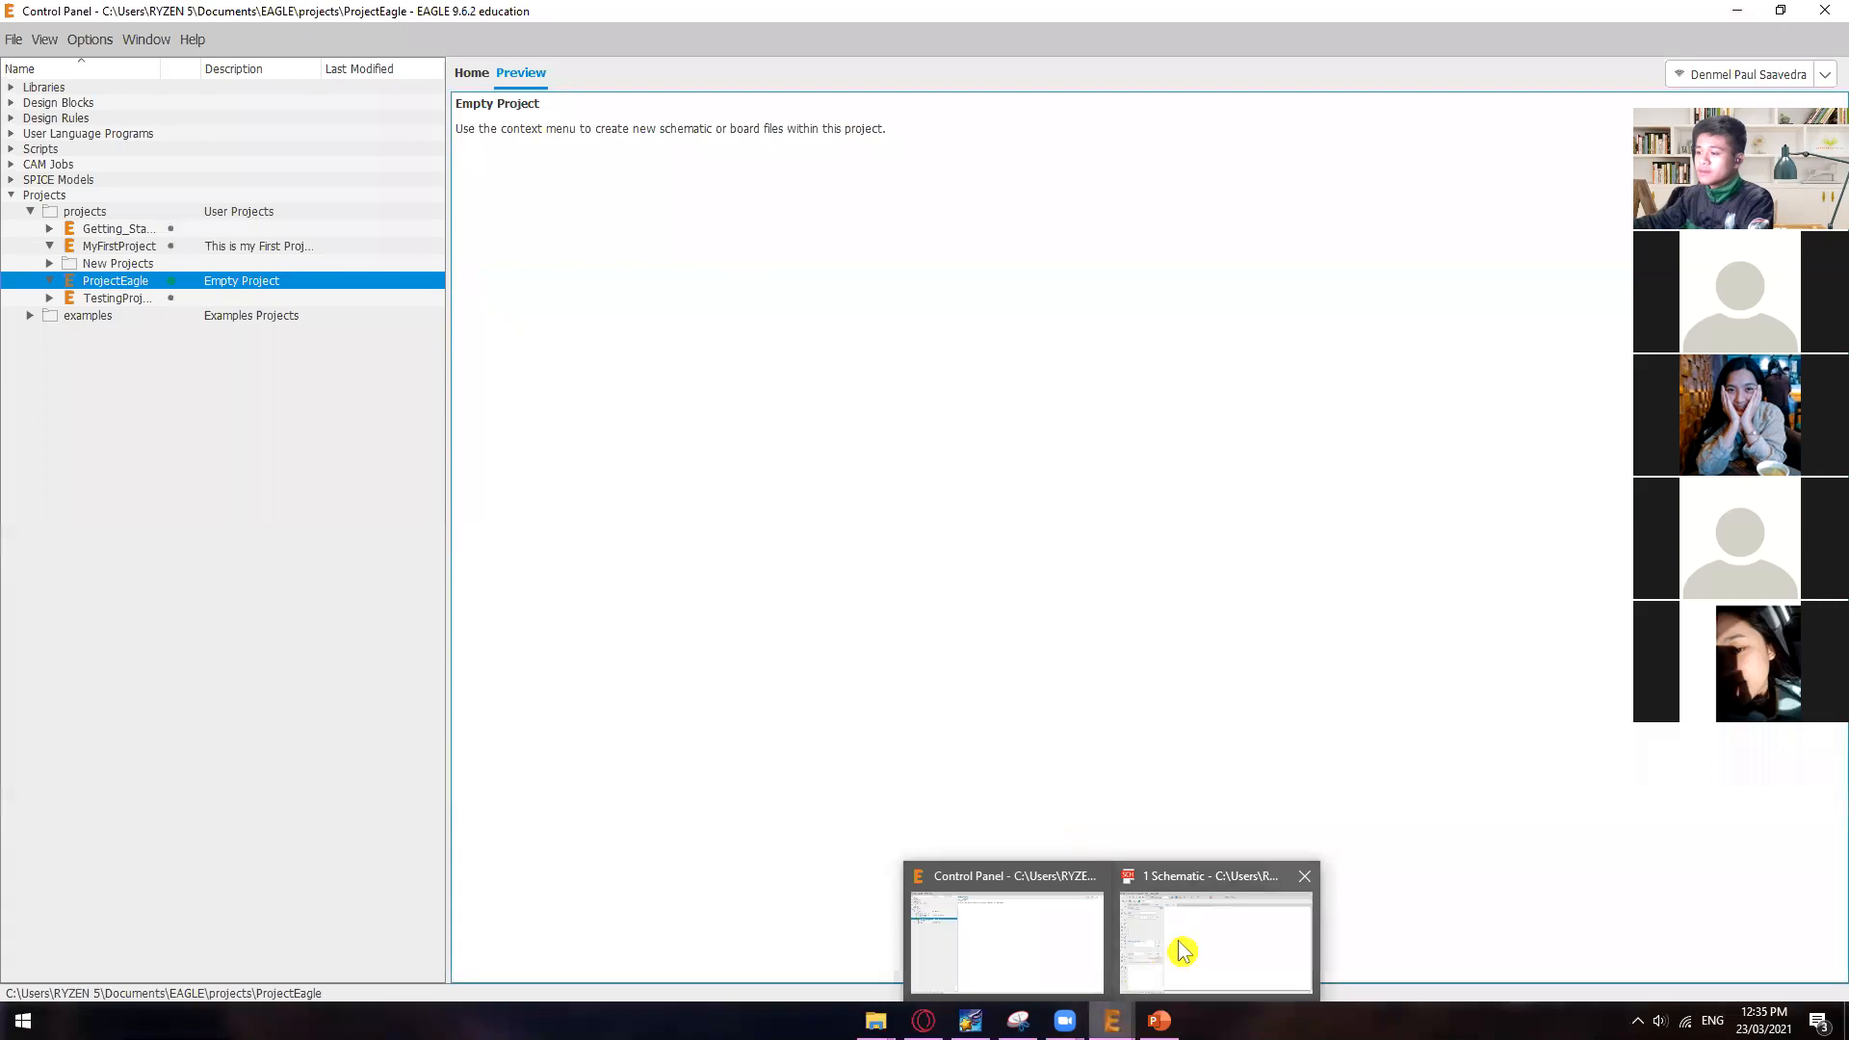
pyautogui.click(1173, 949)
pyautogui.click(828, 428)
pyautogui.press('Escape')
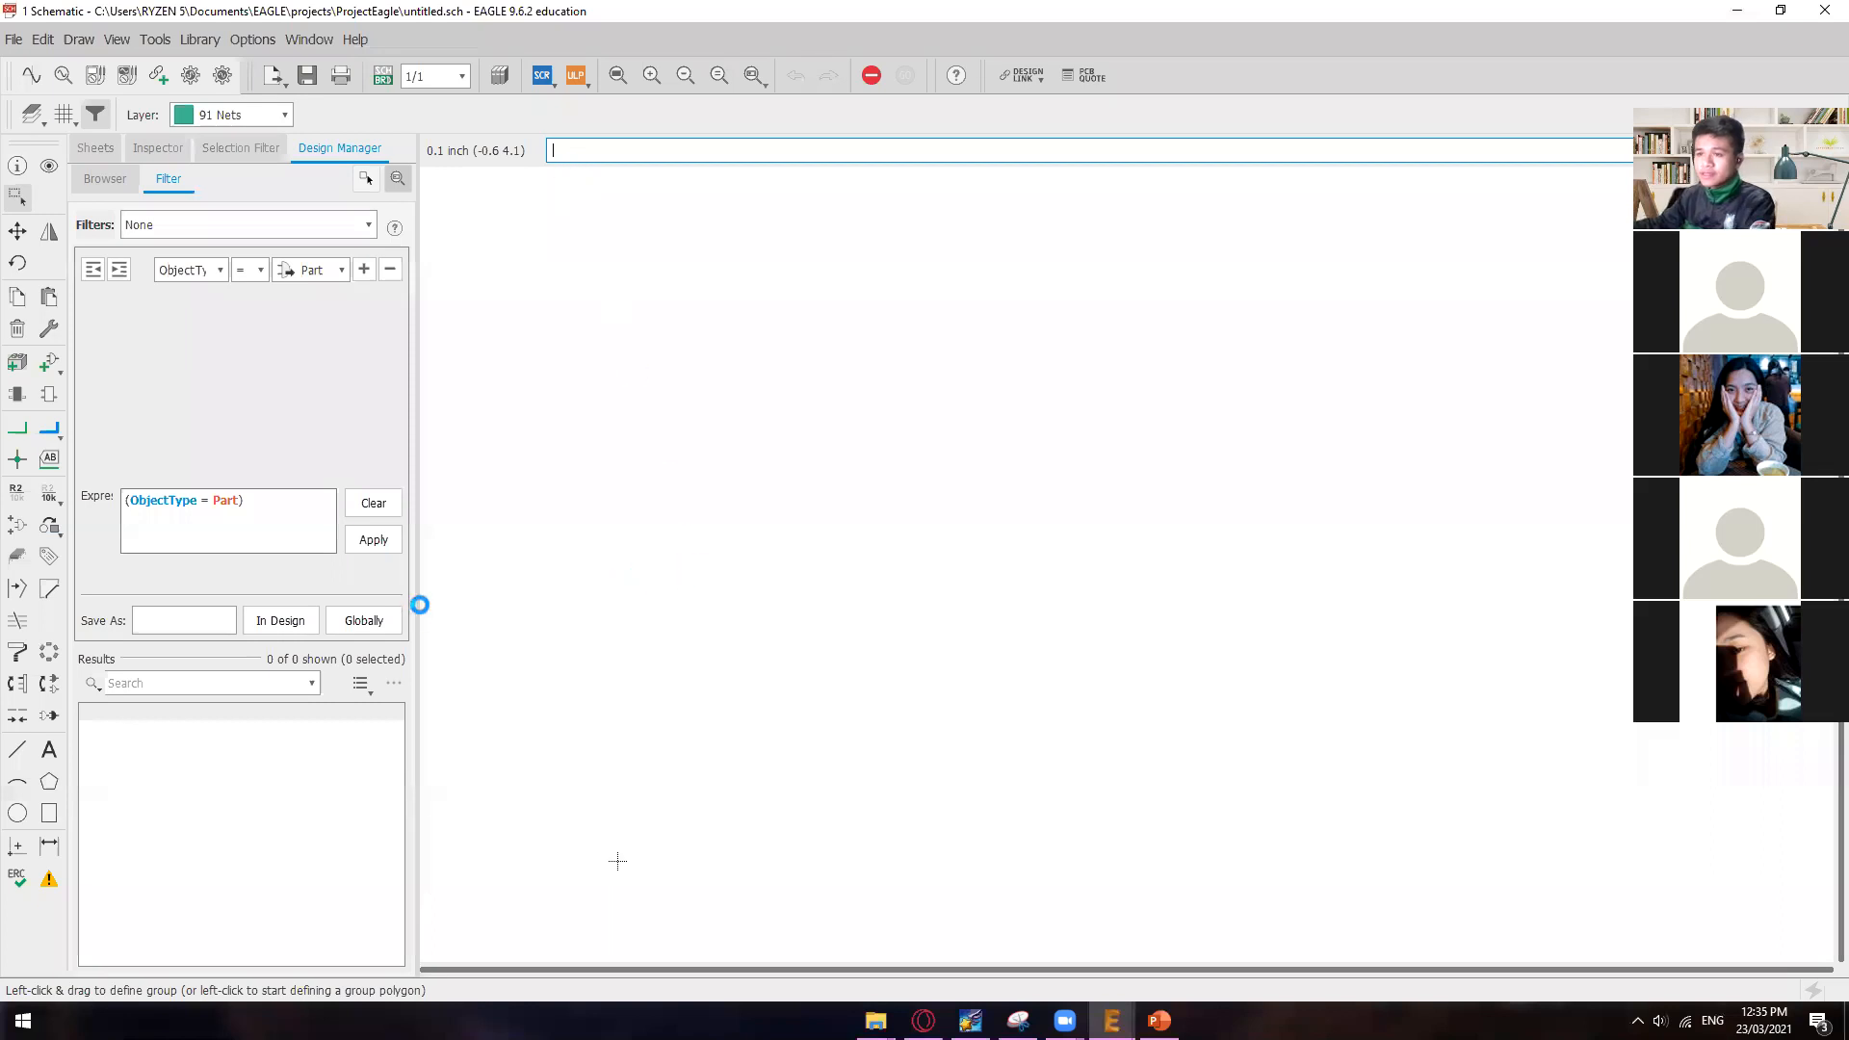
pyautogui.click(158, 364)
pyautogui.doubleClick(159, 364)
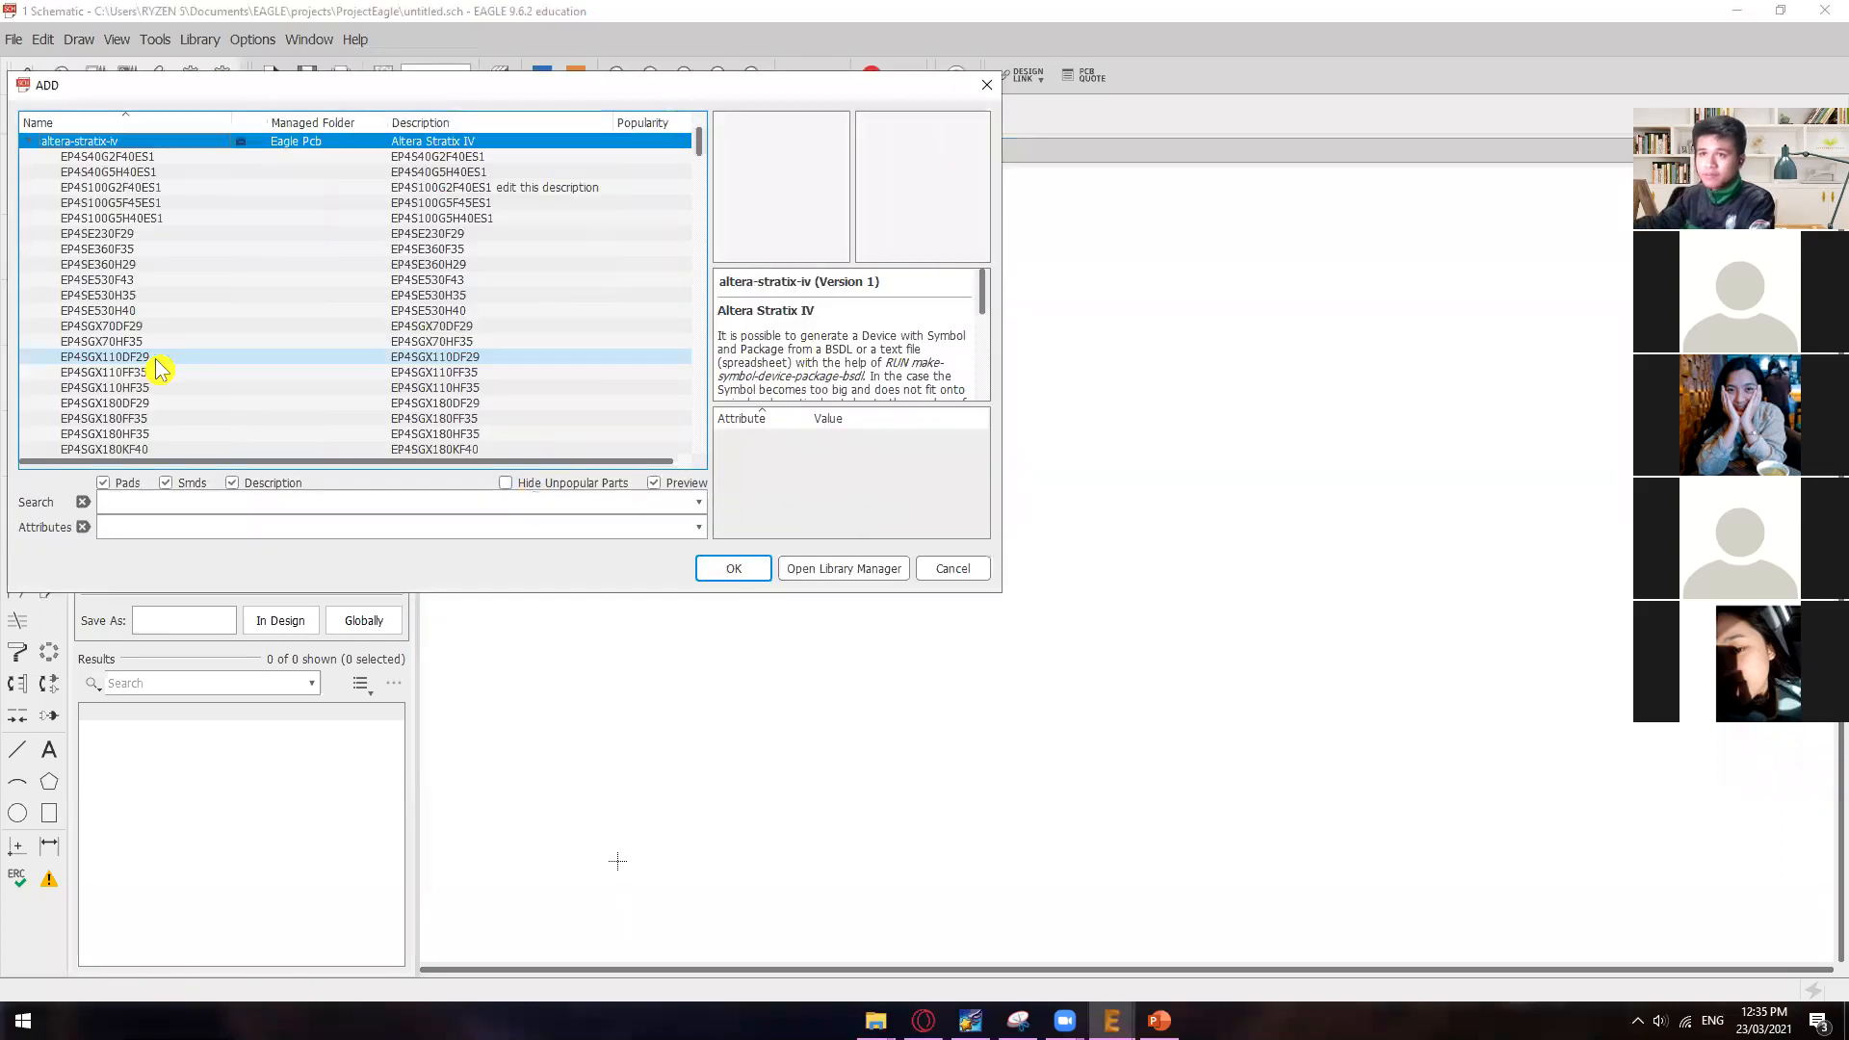
pyautogui.click(749, 573)
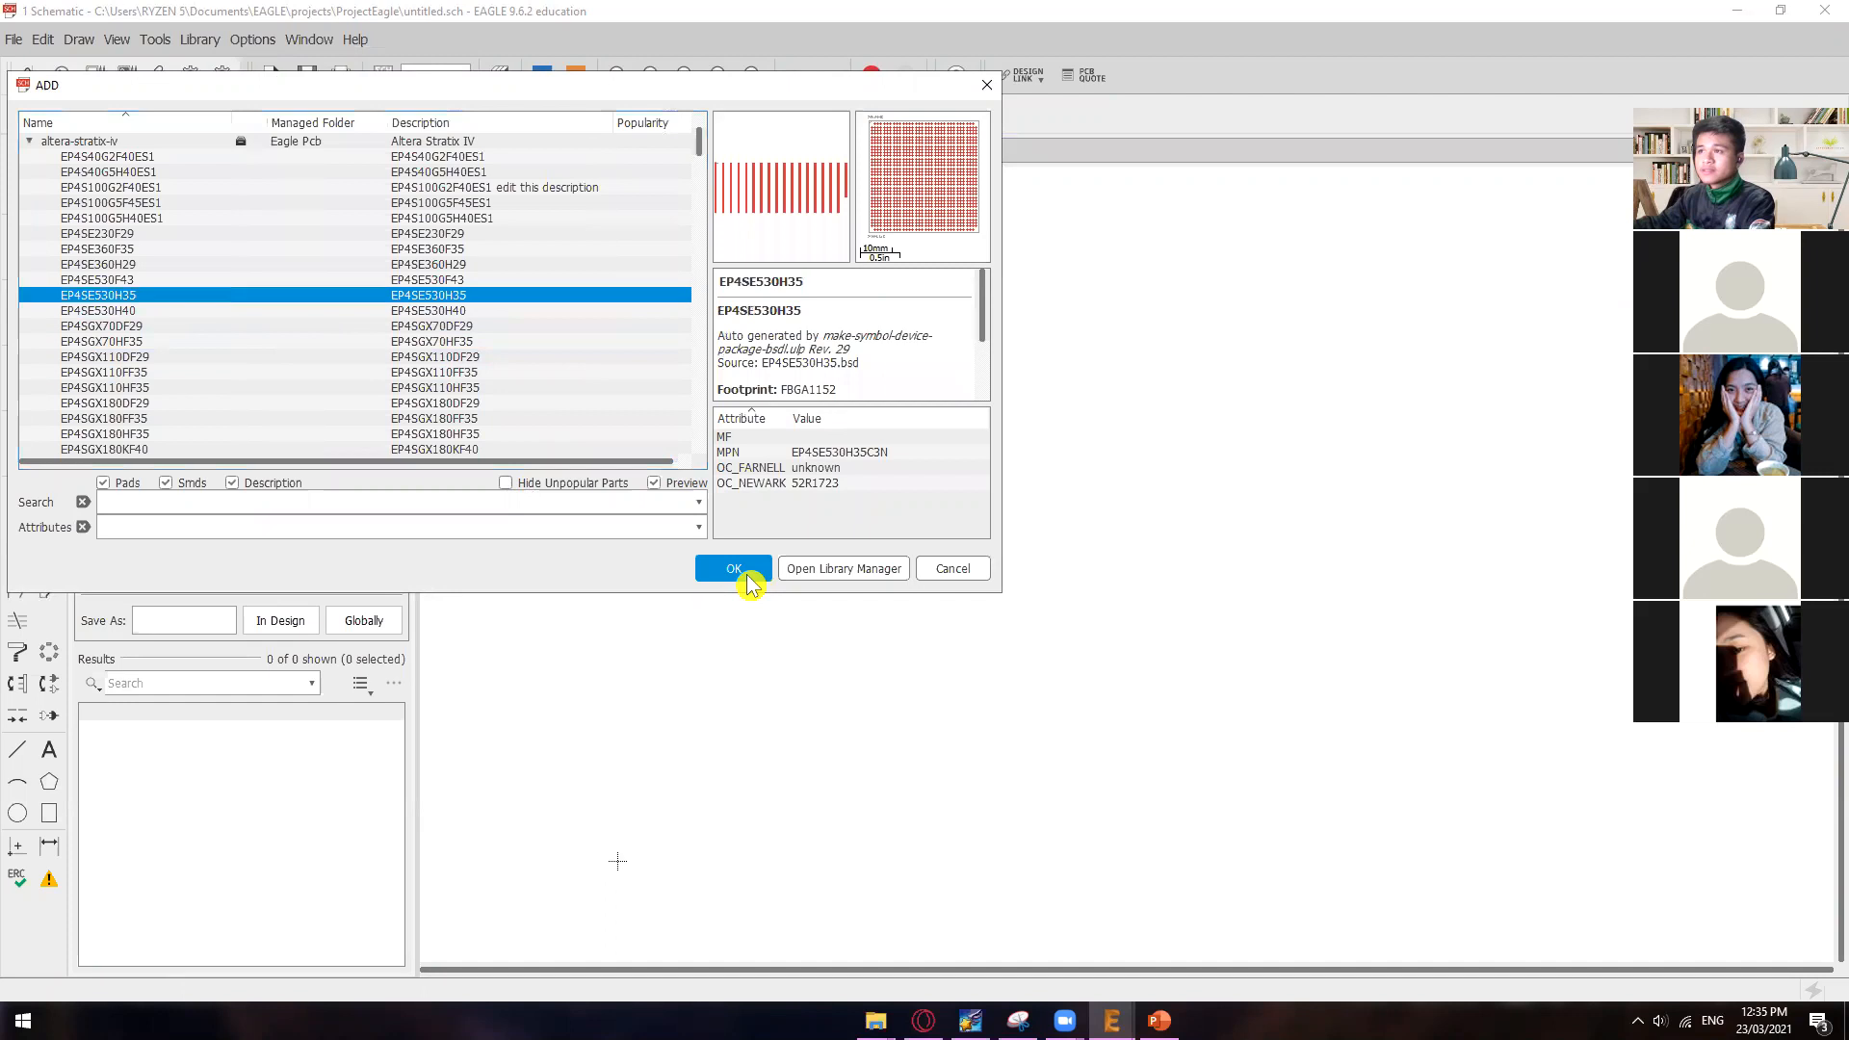
pyautogui.click(733, 569)
pyautogui.press('Escape')
# Step: Add the 74AC11013 dual 4-input NAND in the DIL14 package from the 74ac-logic library and place one gate on the schematic
pyautogui.scroll(5, 222, 289)
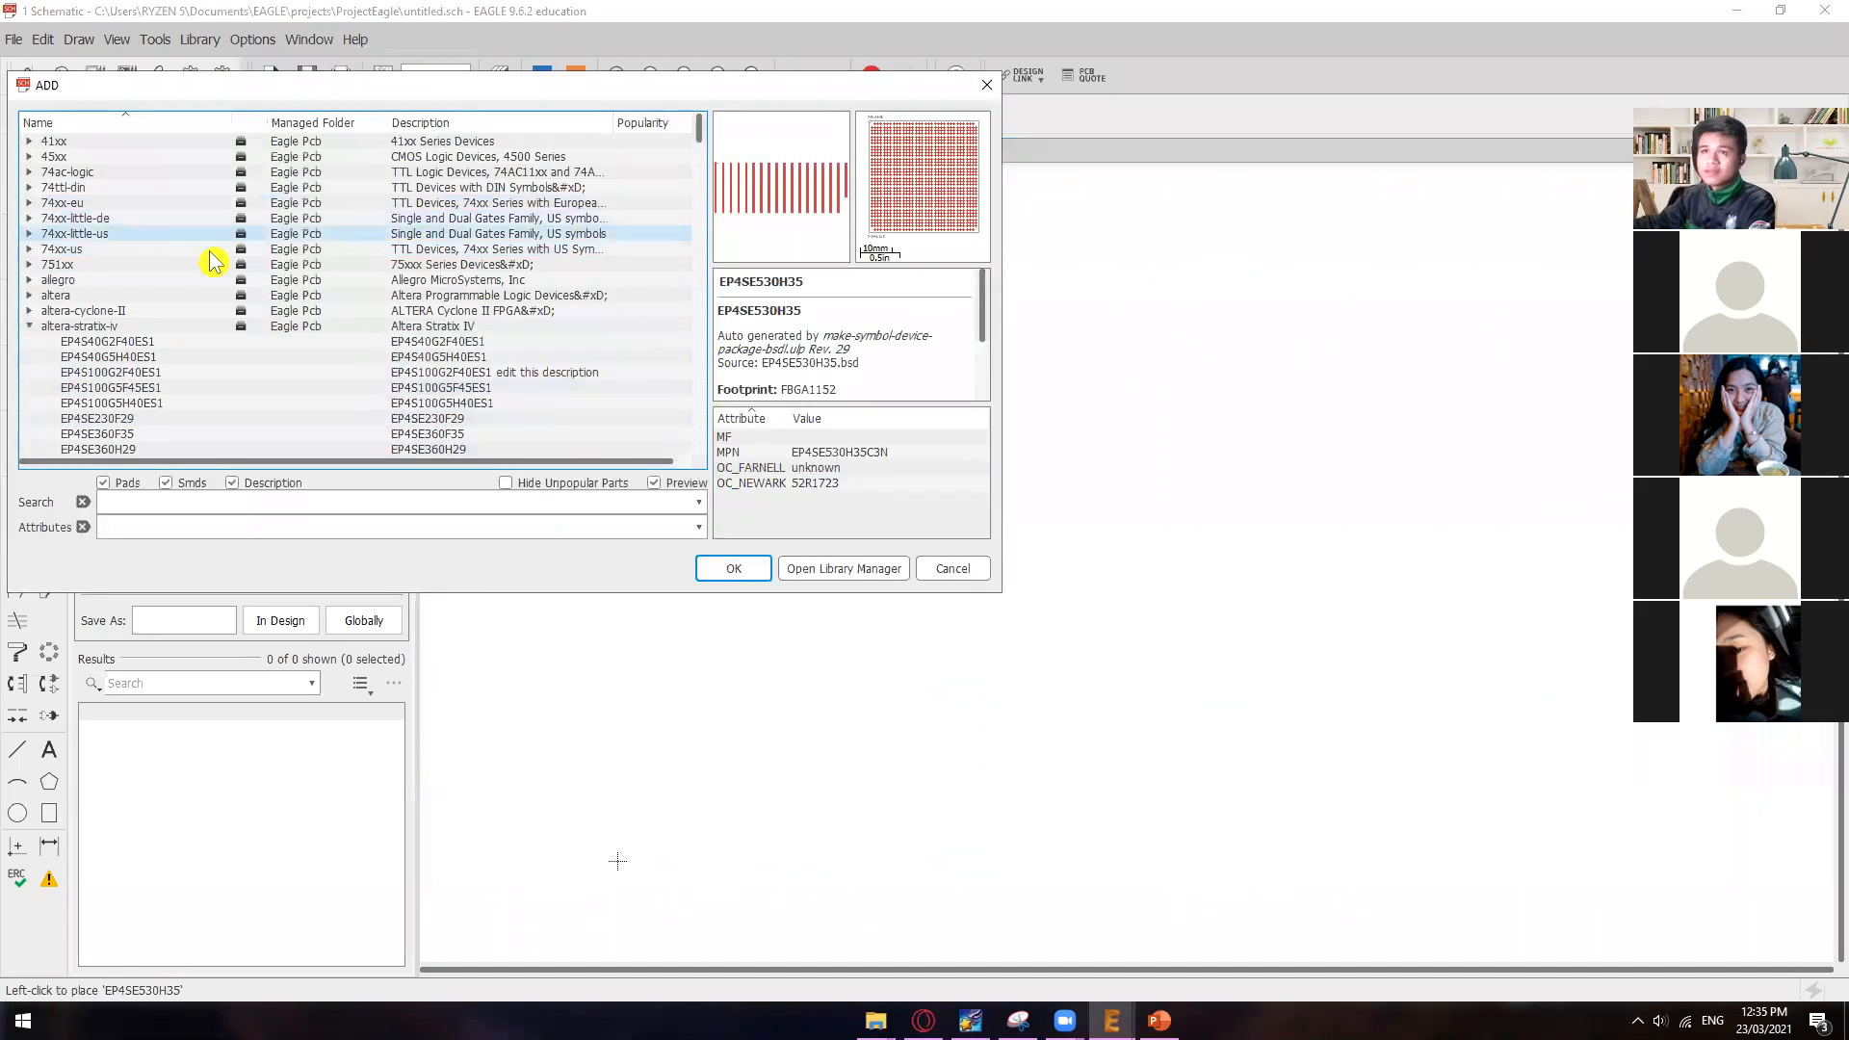
pyautogui.click(145, 263)
pyautogui.doubleClick(129, 204)
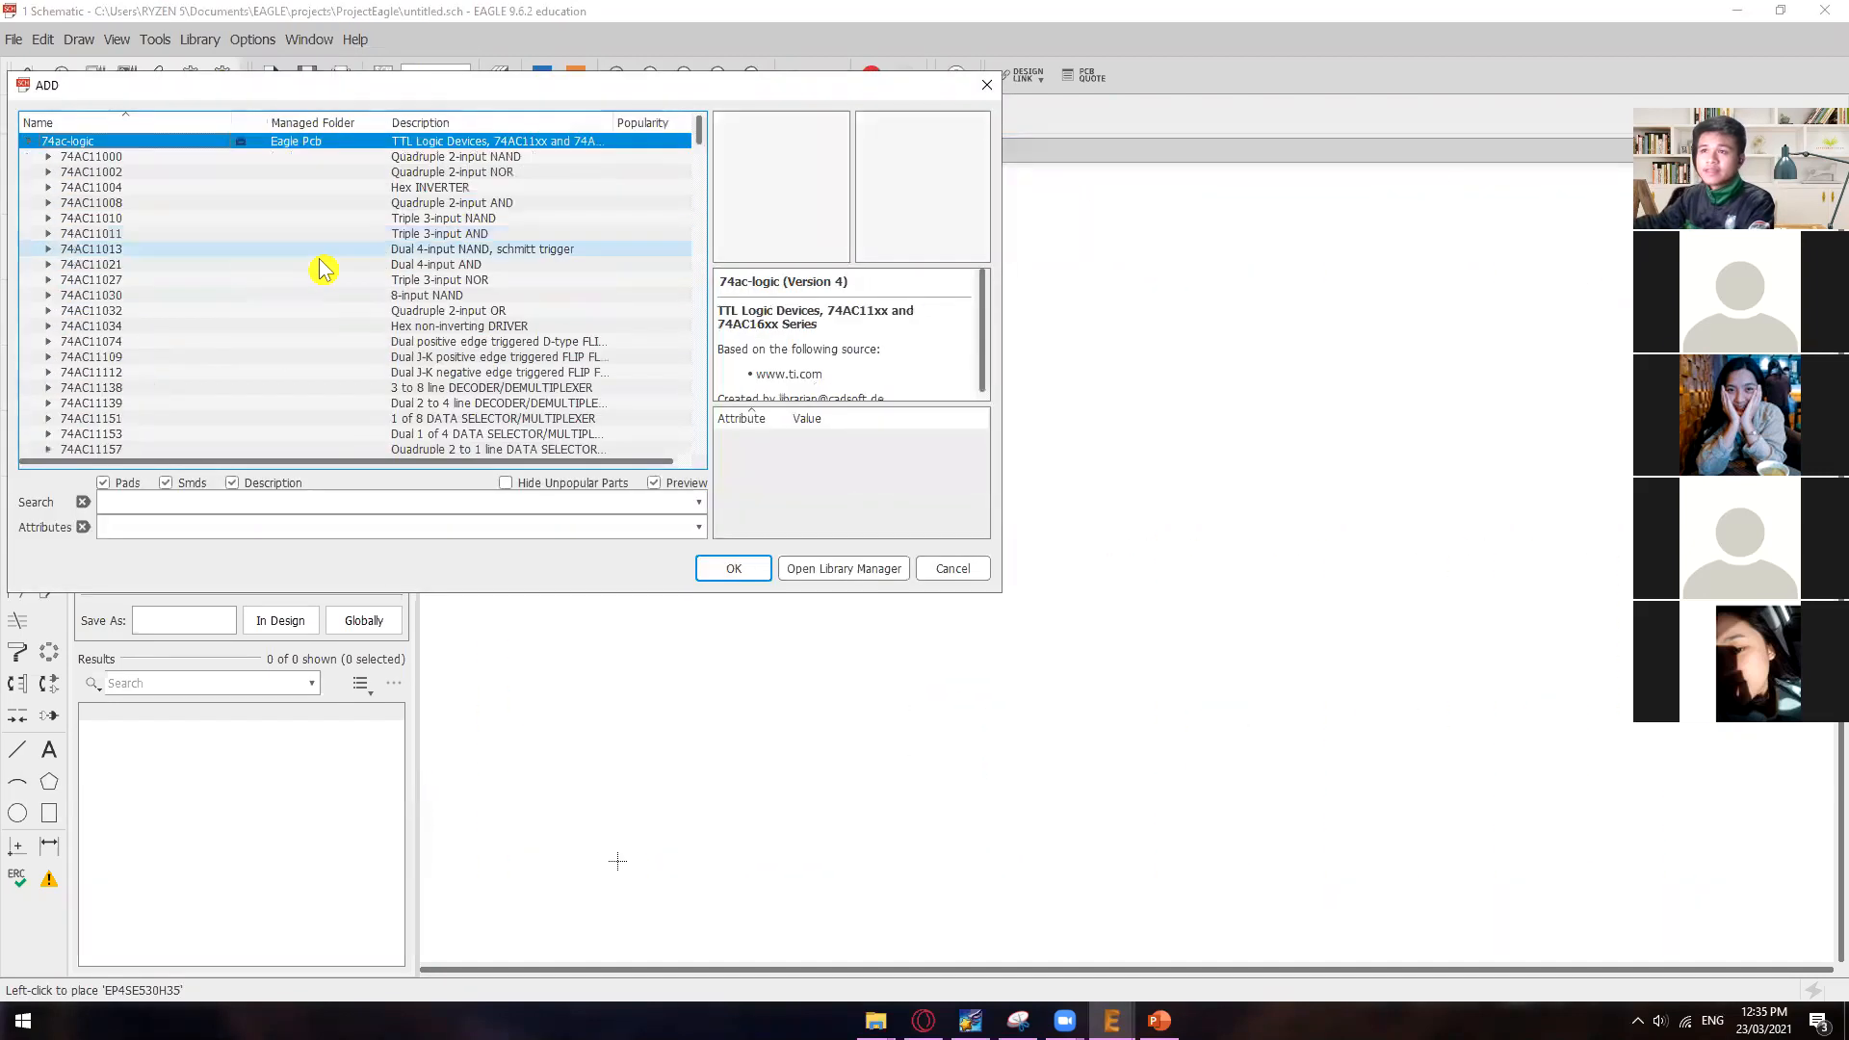
pyautogui.click(246, 248)
pyautogui.click(741, 568)
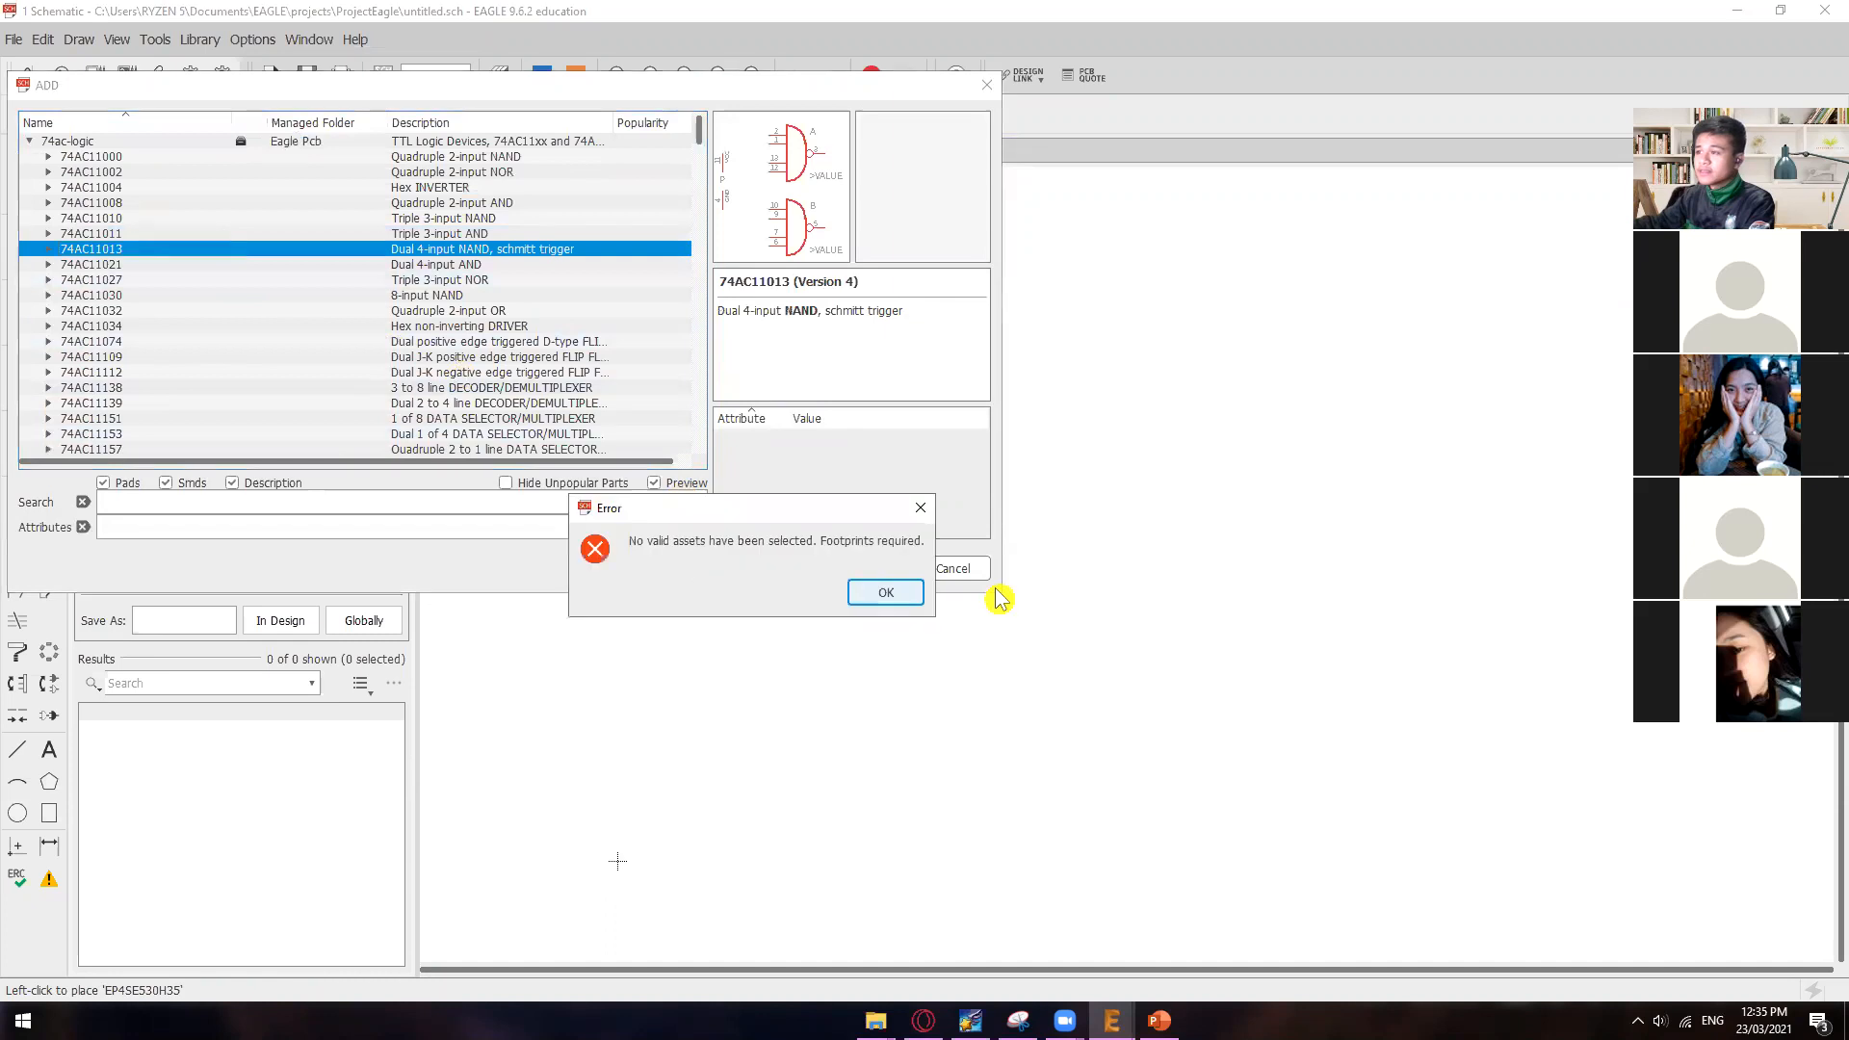
pyautogui.click(886, 592)
pyautogui.doubleClick(149, 249)
pyautogui.click(144, 264)
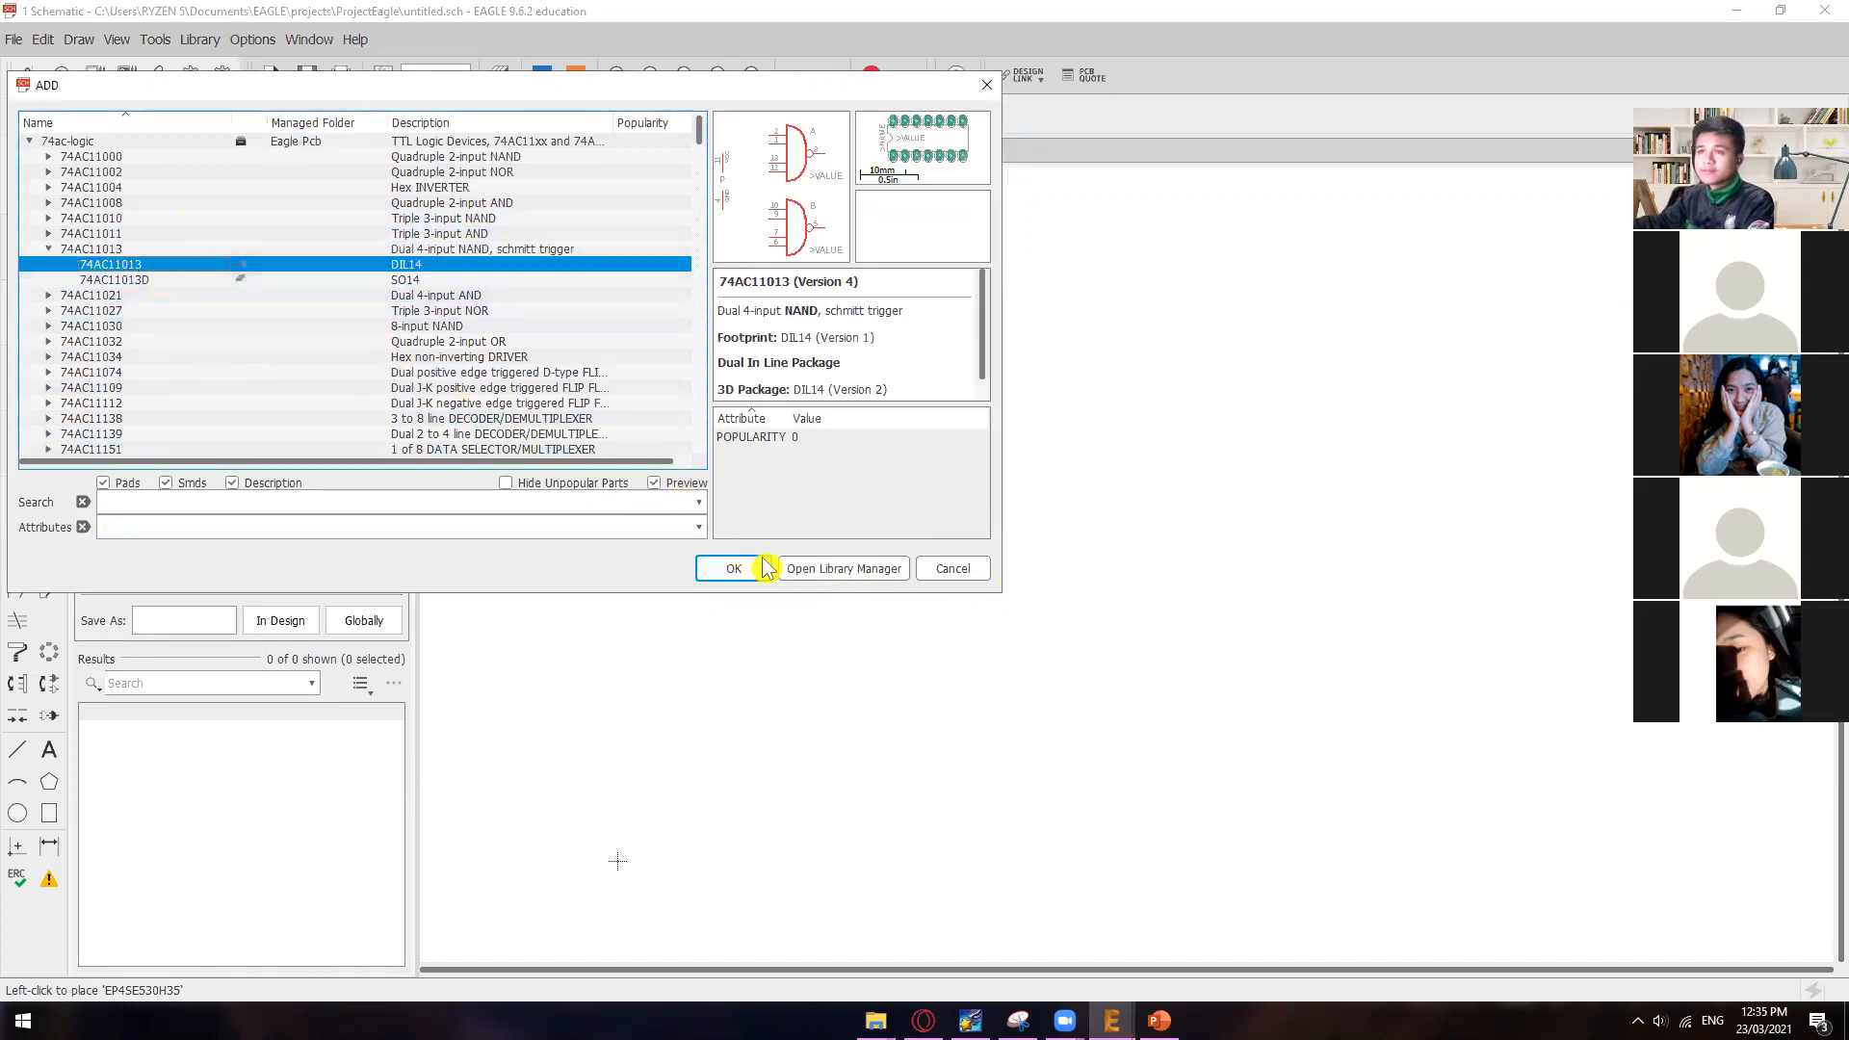
pyautogui.click(734, 568)
pyautogui.click(968, 539)
pyautogui.press('Escape')
pyautogui.click(1194, 792)
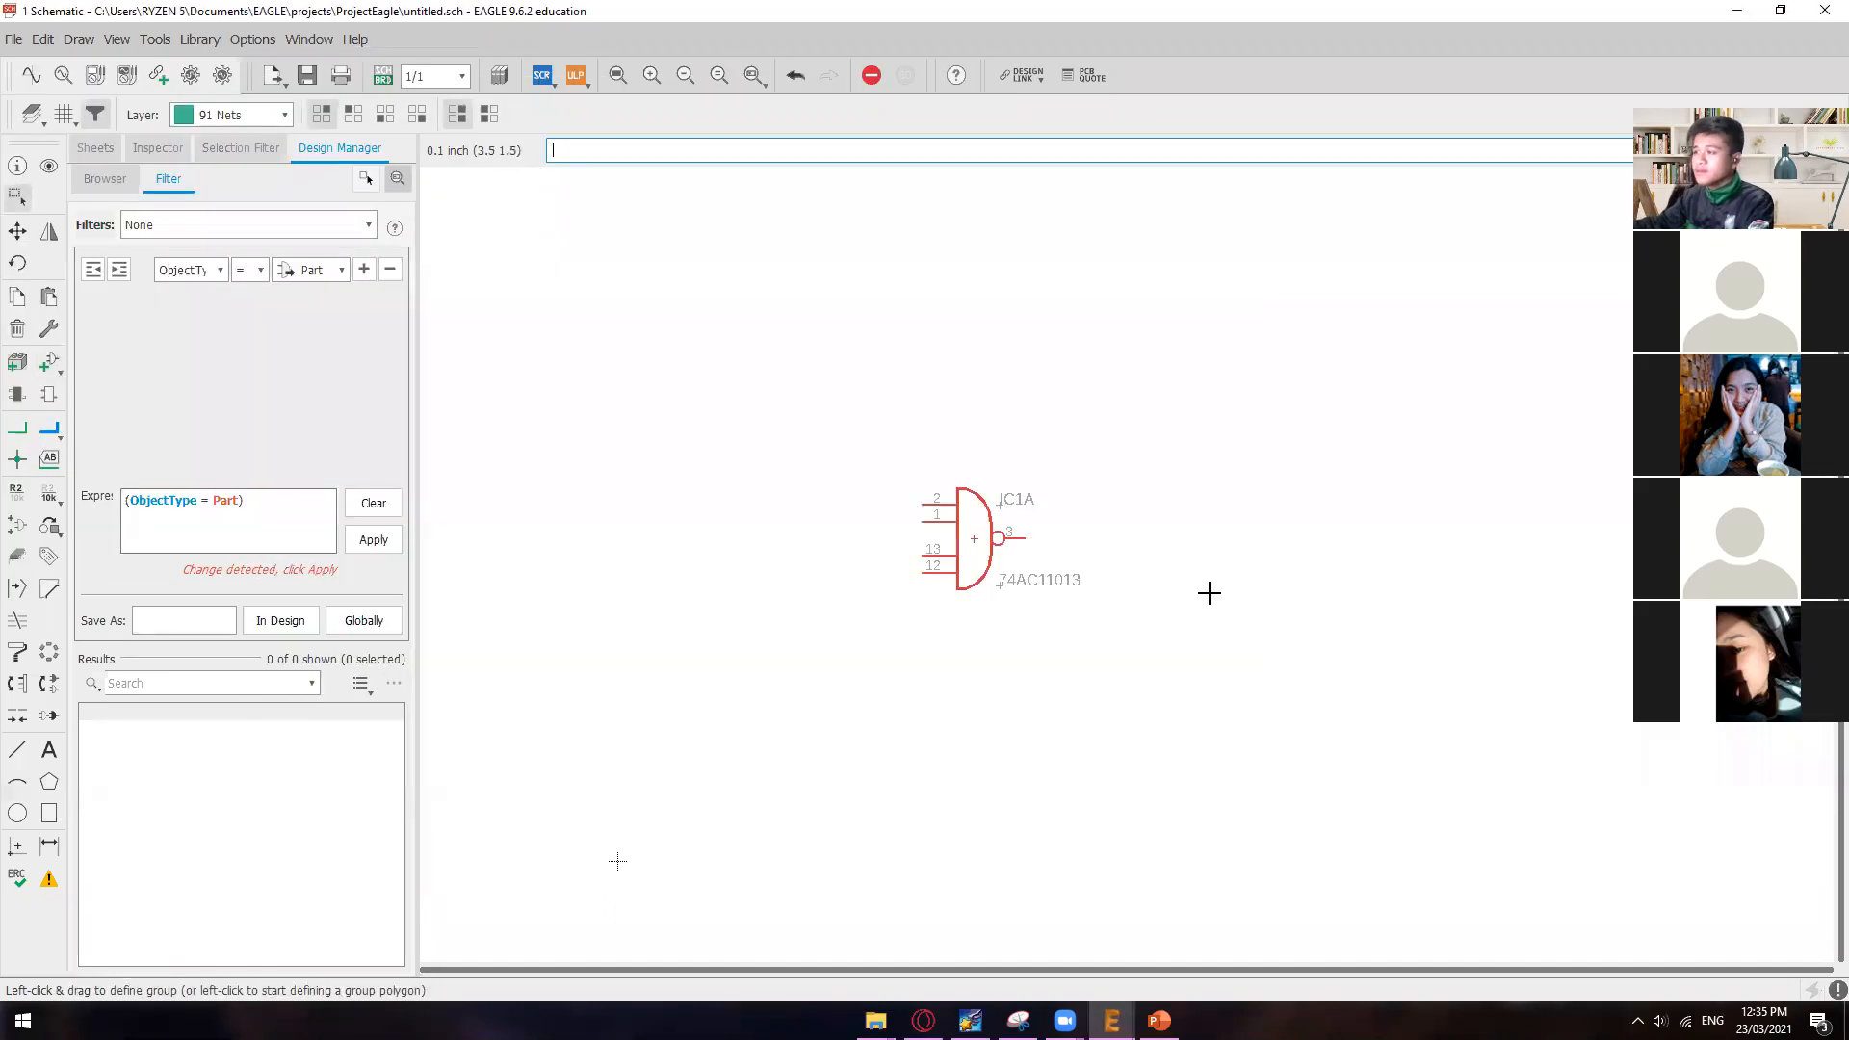
# Step: Generate a board layout from the schematic containing the 74AC11013 gate
pyautogui.scroll(-1, 1190, 590)
pyautogui.scroll(3, 1155, 578)
pyautogui.scroll(-2, 1107, 549)
pyautogui.scroll(-2, 1080, 539)
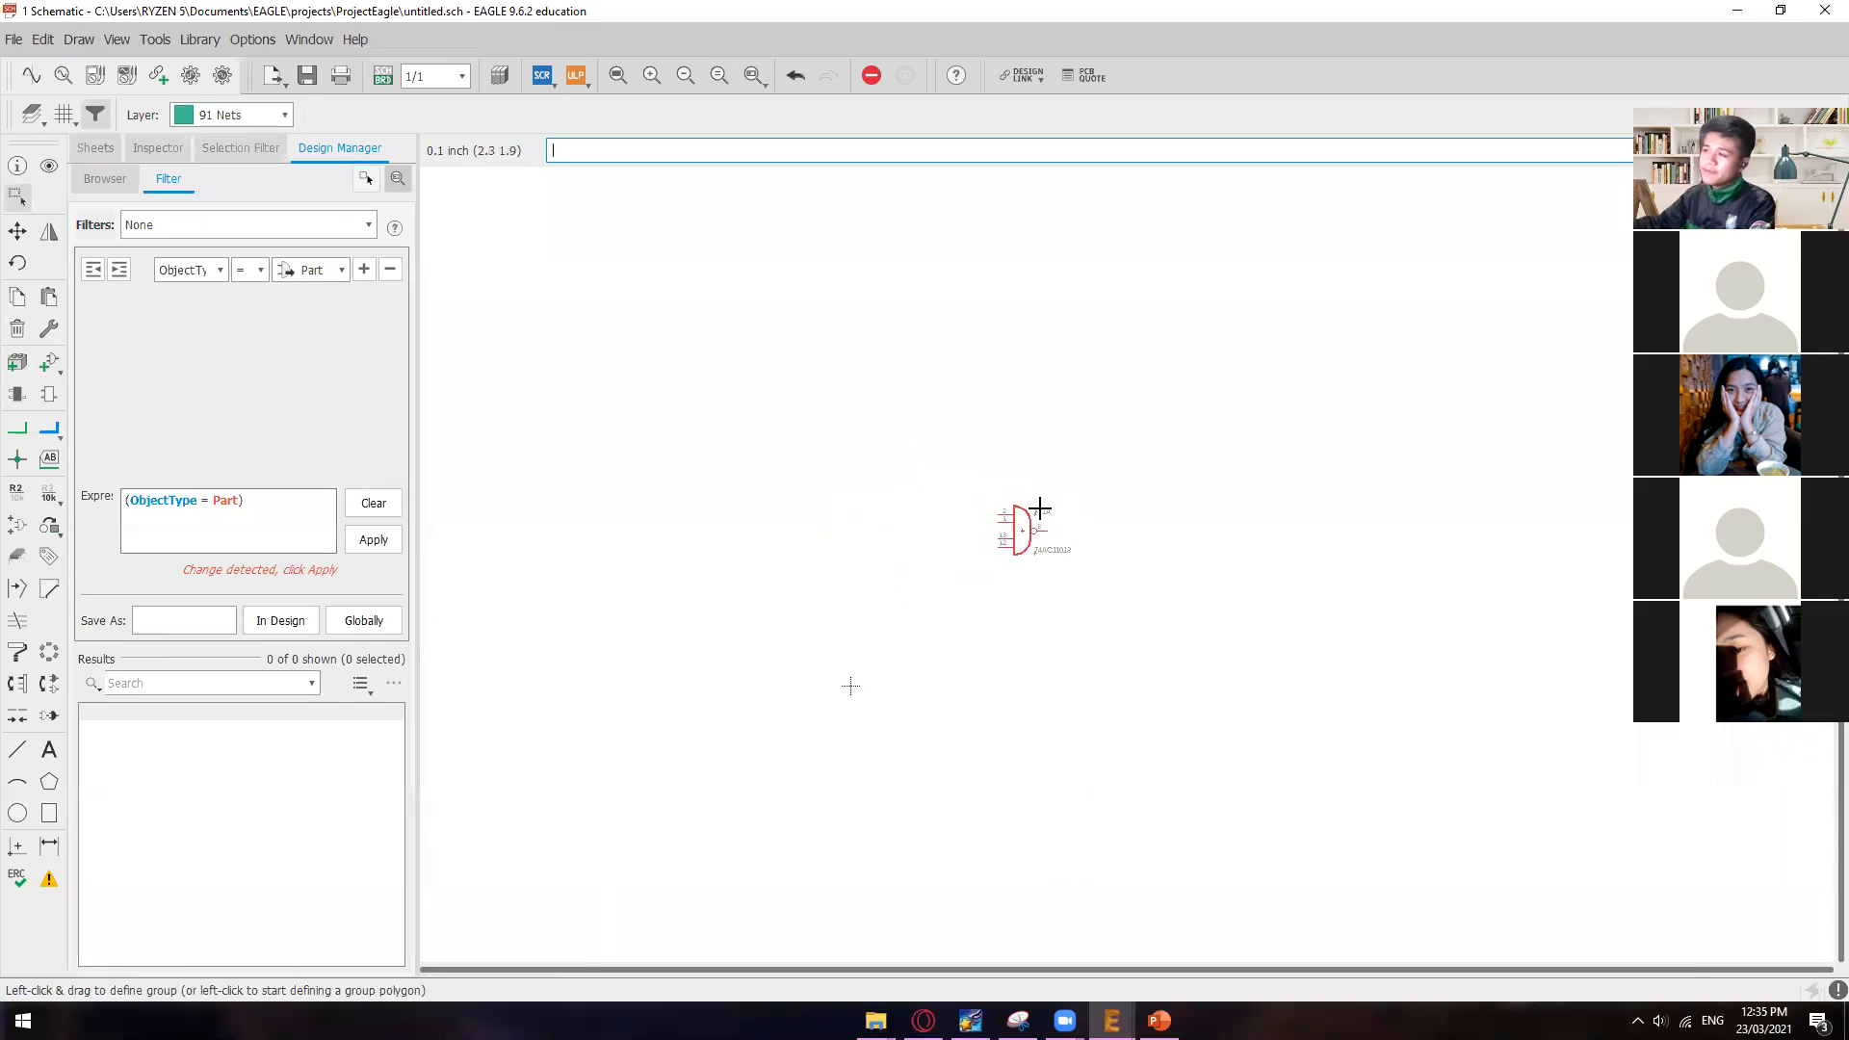
pyautogui.scroll(5, 1205, 498)
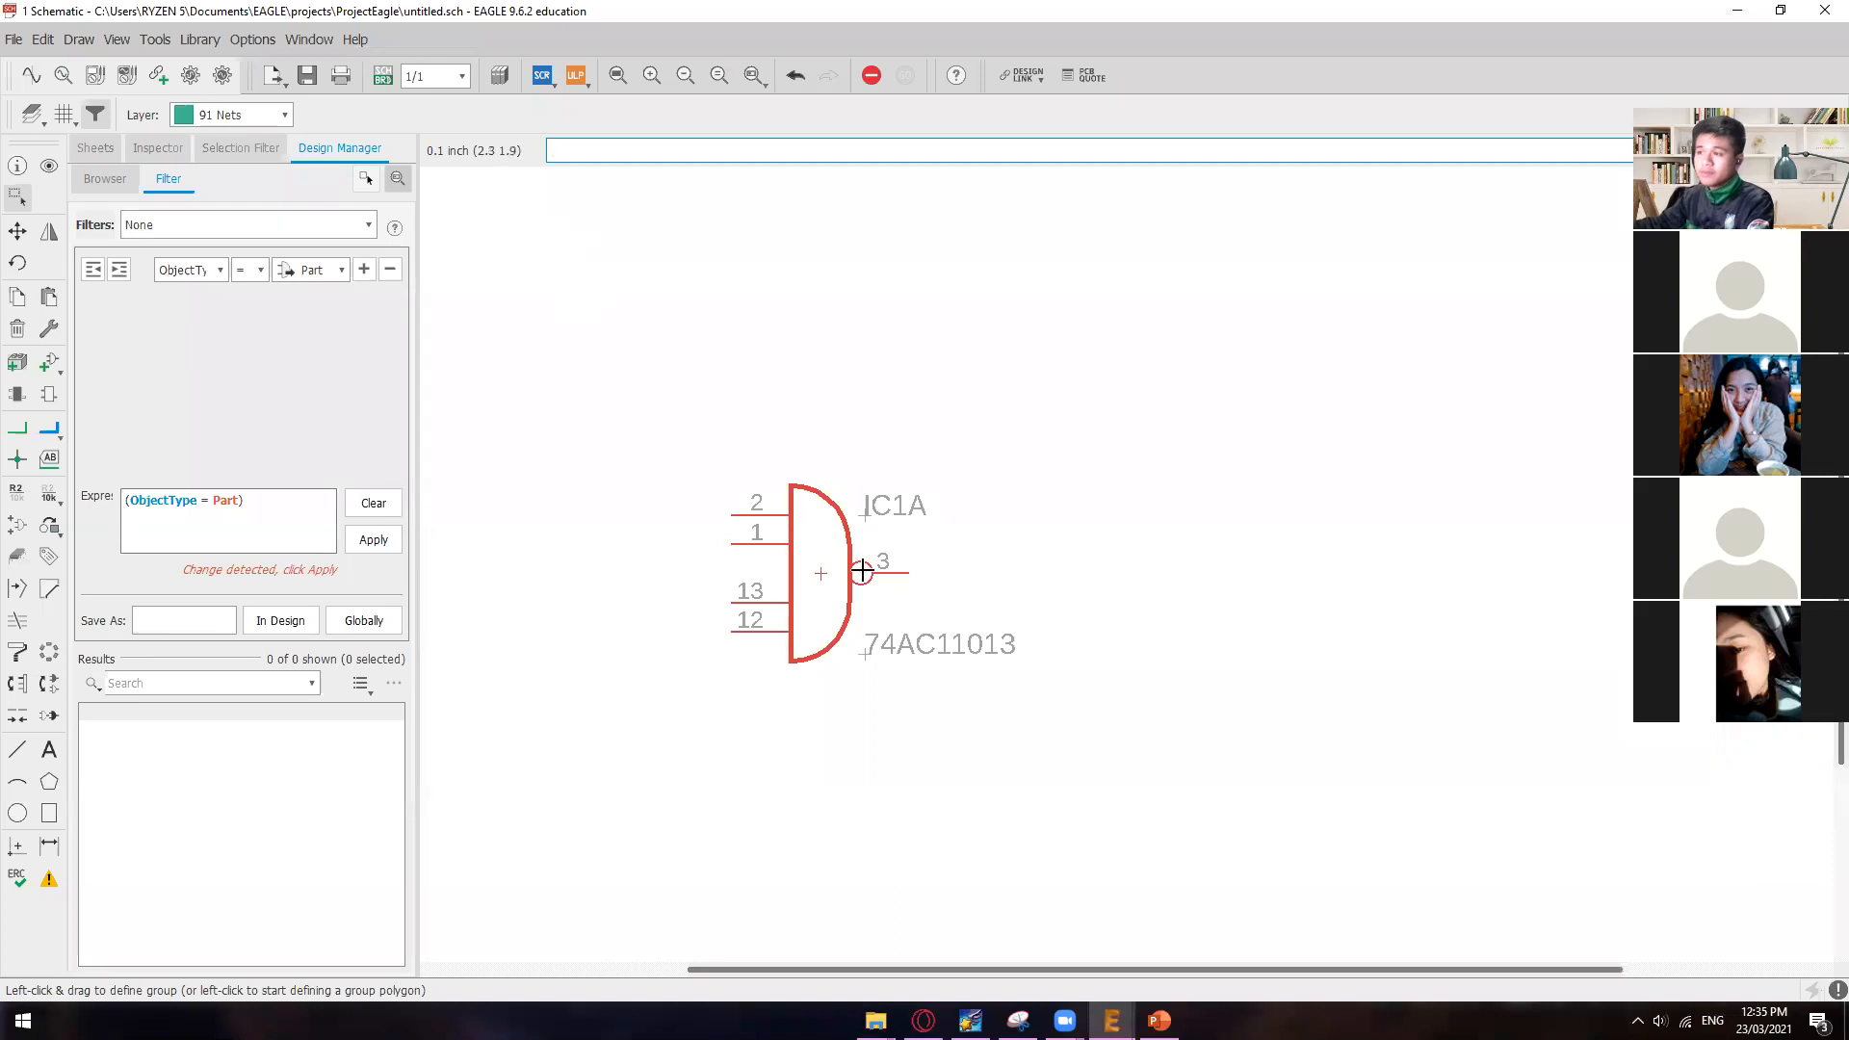
pyautogui.click(385, 81)
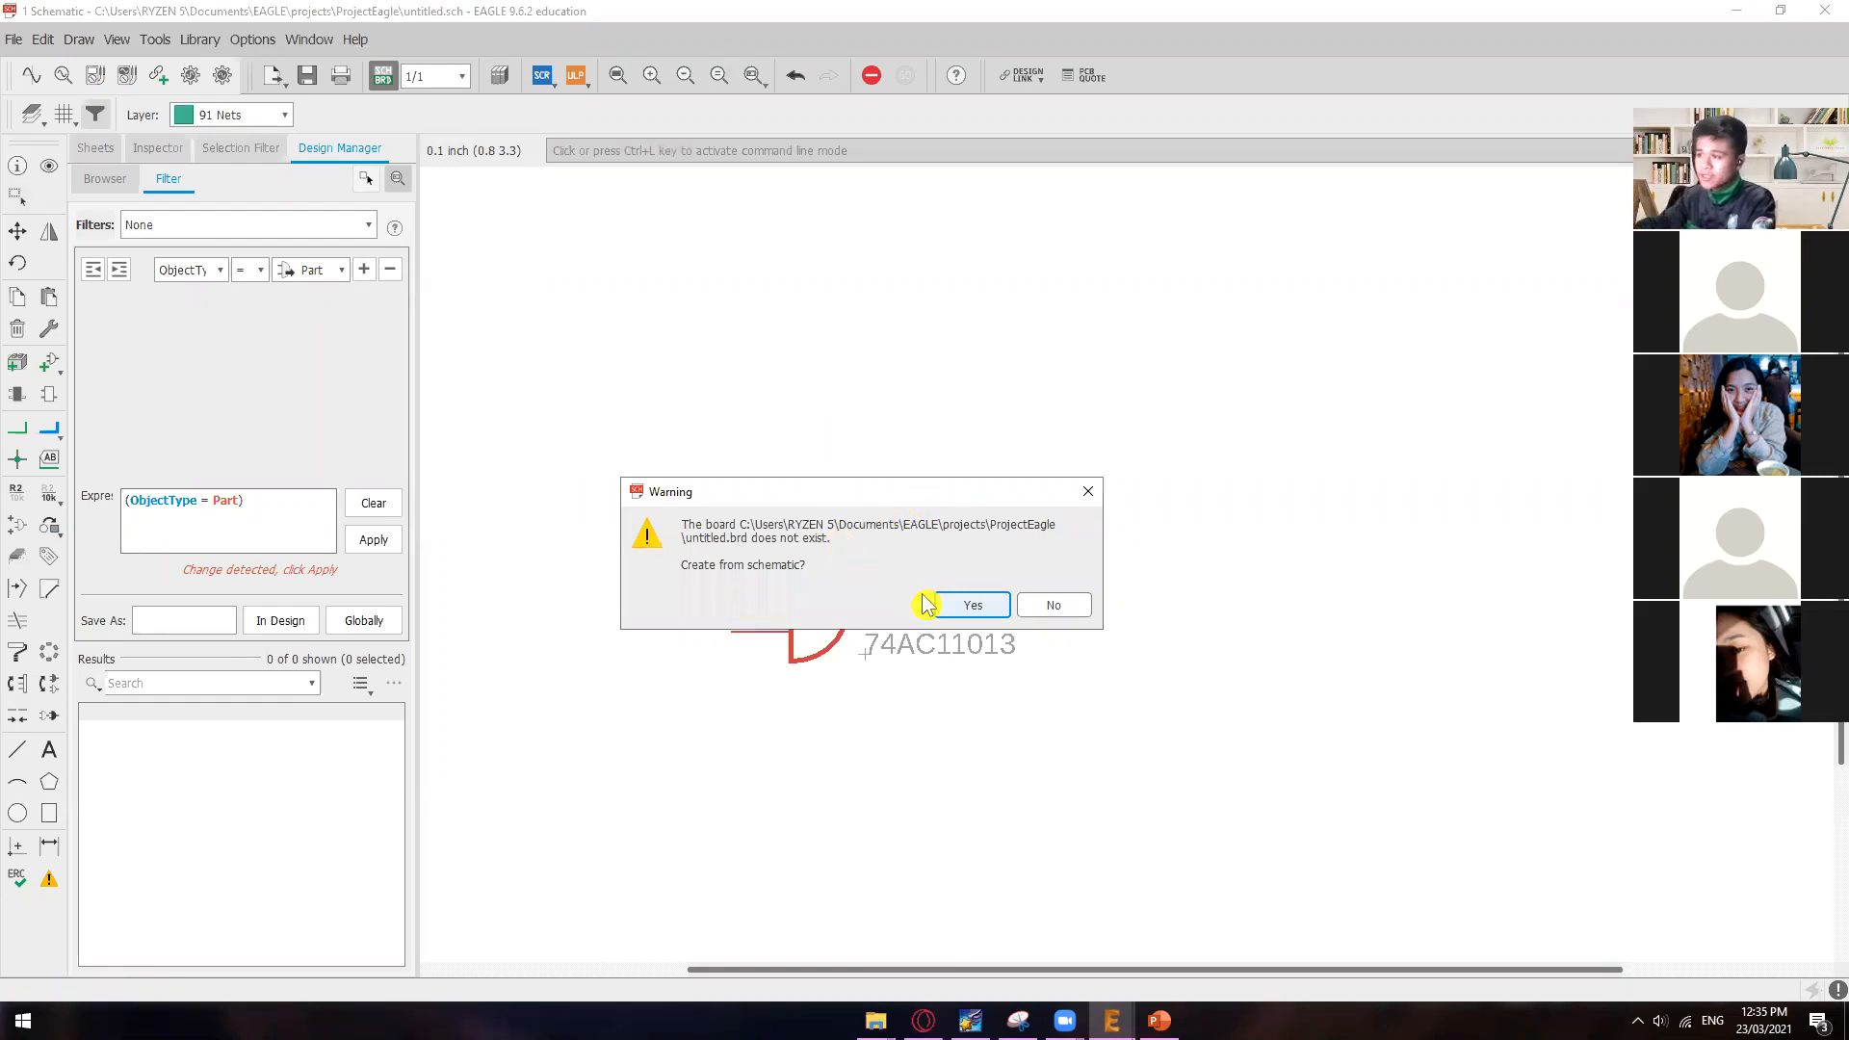
pyautogui.click(973, 607)
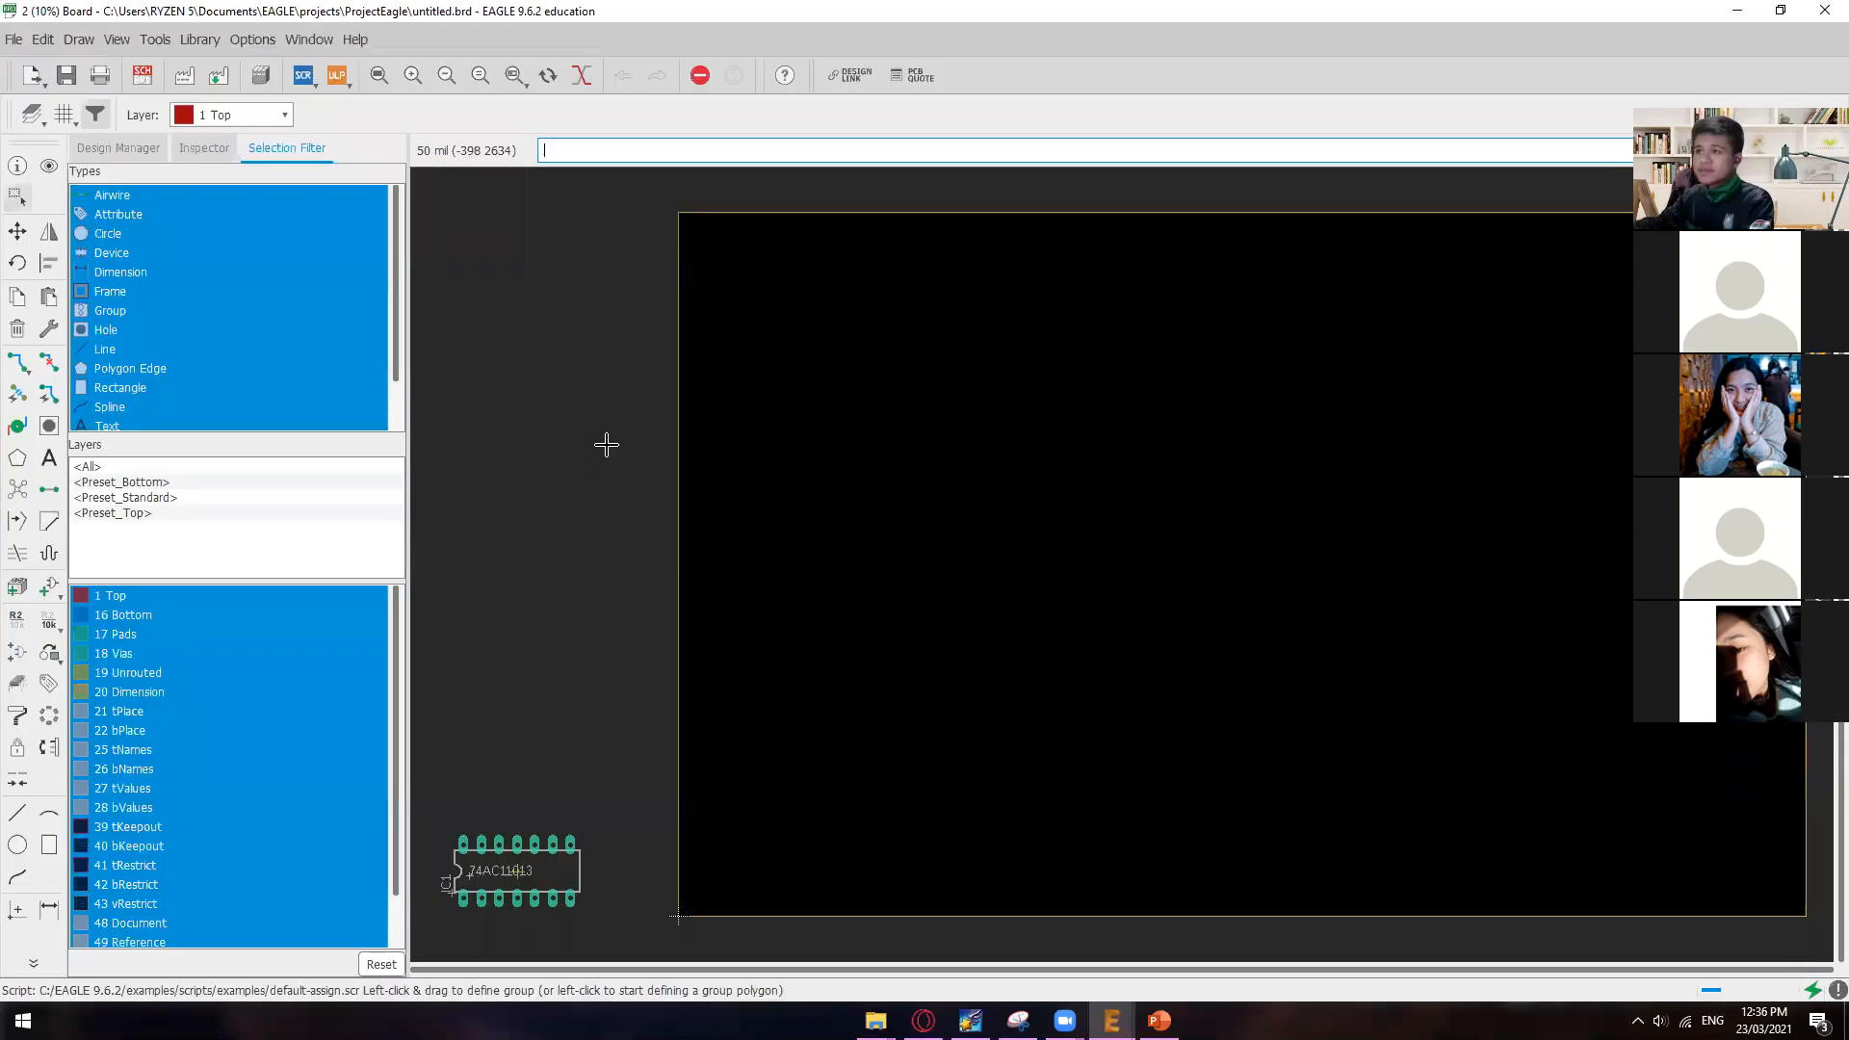
# Step: Move the 74AC11013 package onto the centre of the board, and from there into the board's lower-left corner
pyautogui.scroll(-2, 987, 652)
pyautogui.scroll(3, 987, 653)
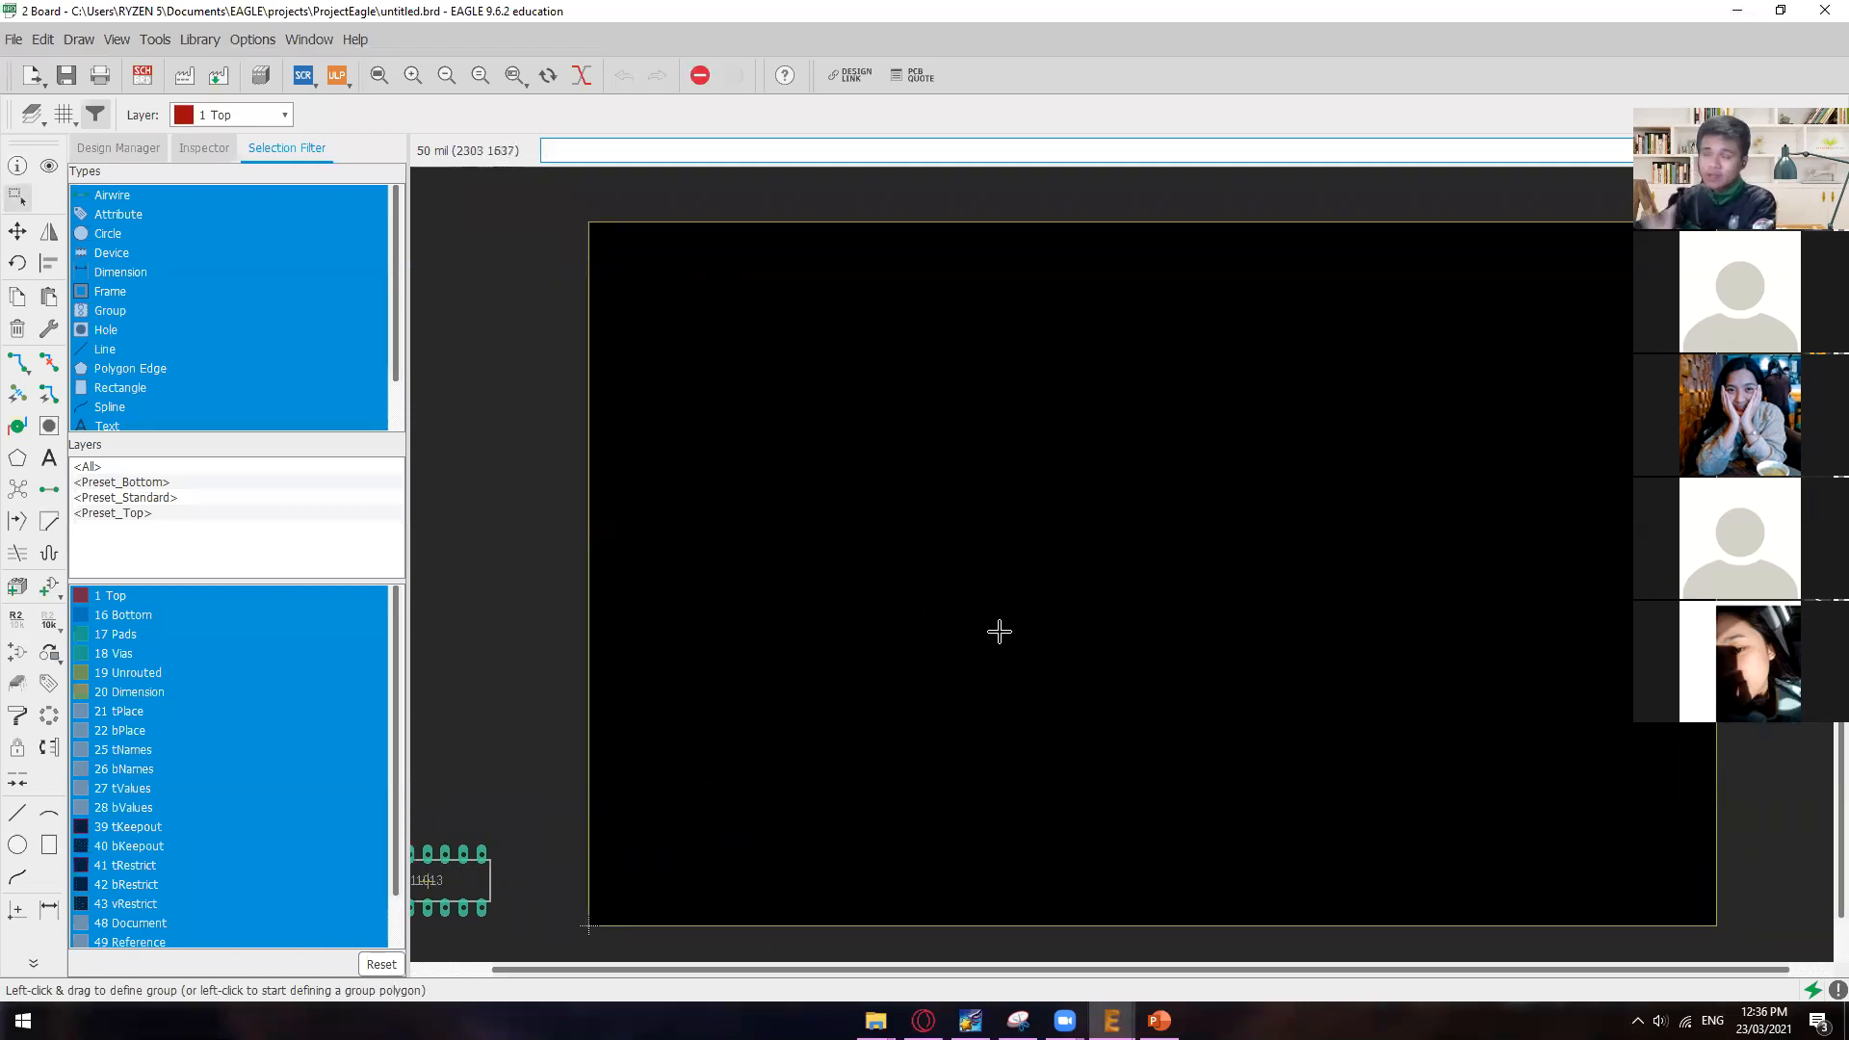
pyautogui.scroll(-1, 975, 684)
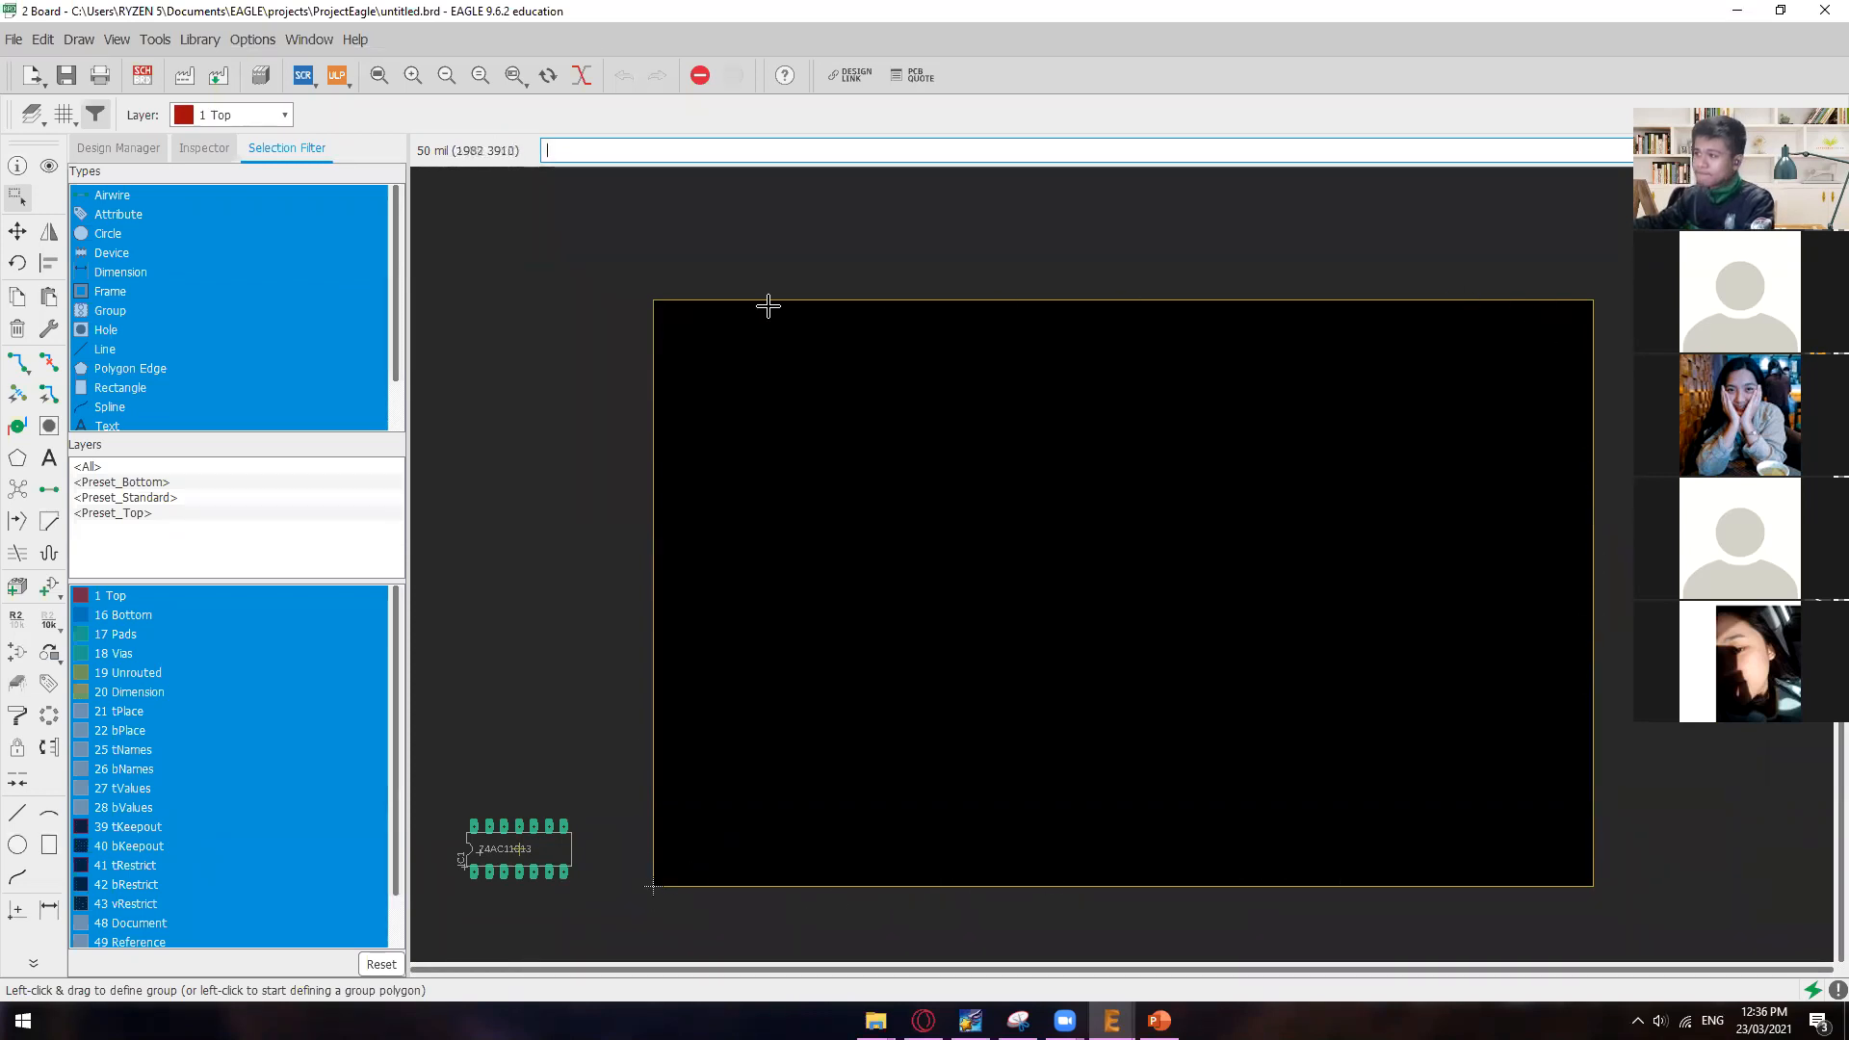
pyautogui.moveTo(517, 846); pyautogui.dragTo(1121, 597)
pyautogui.click(510, 864)
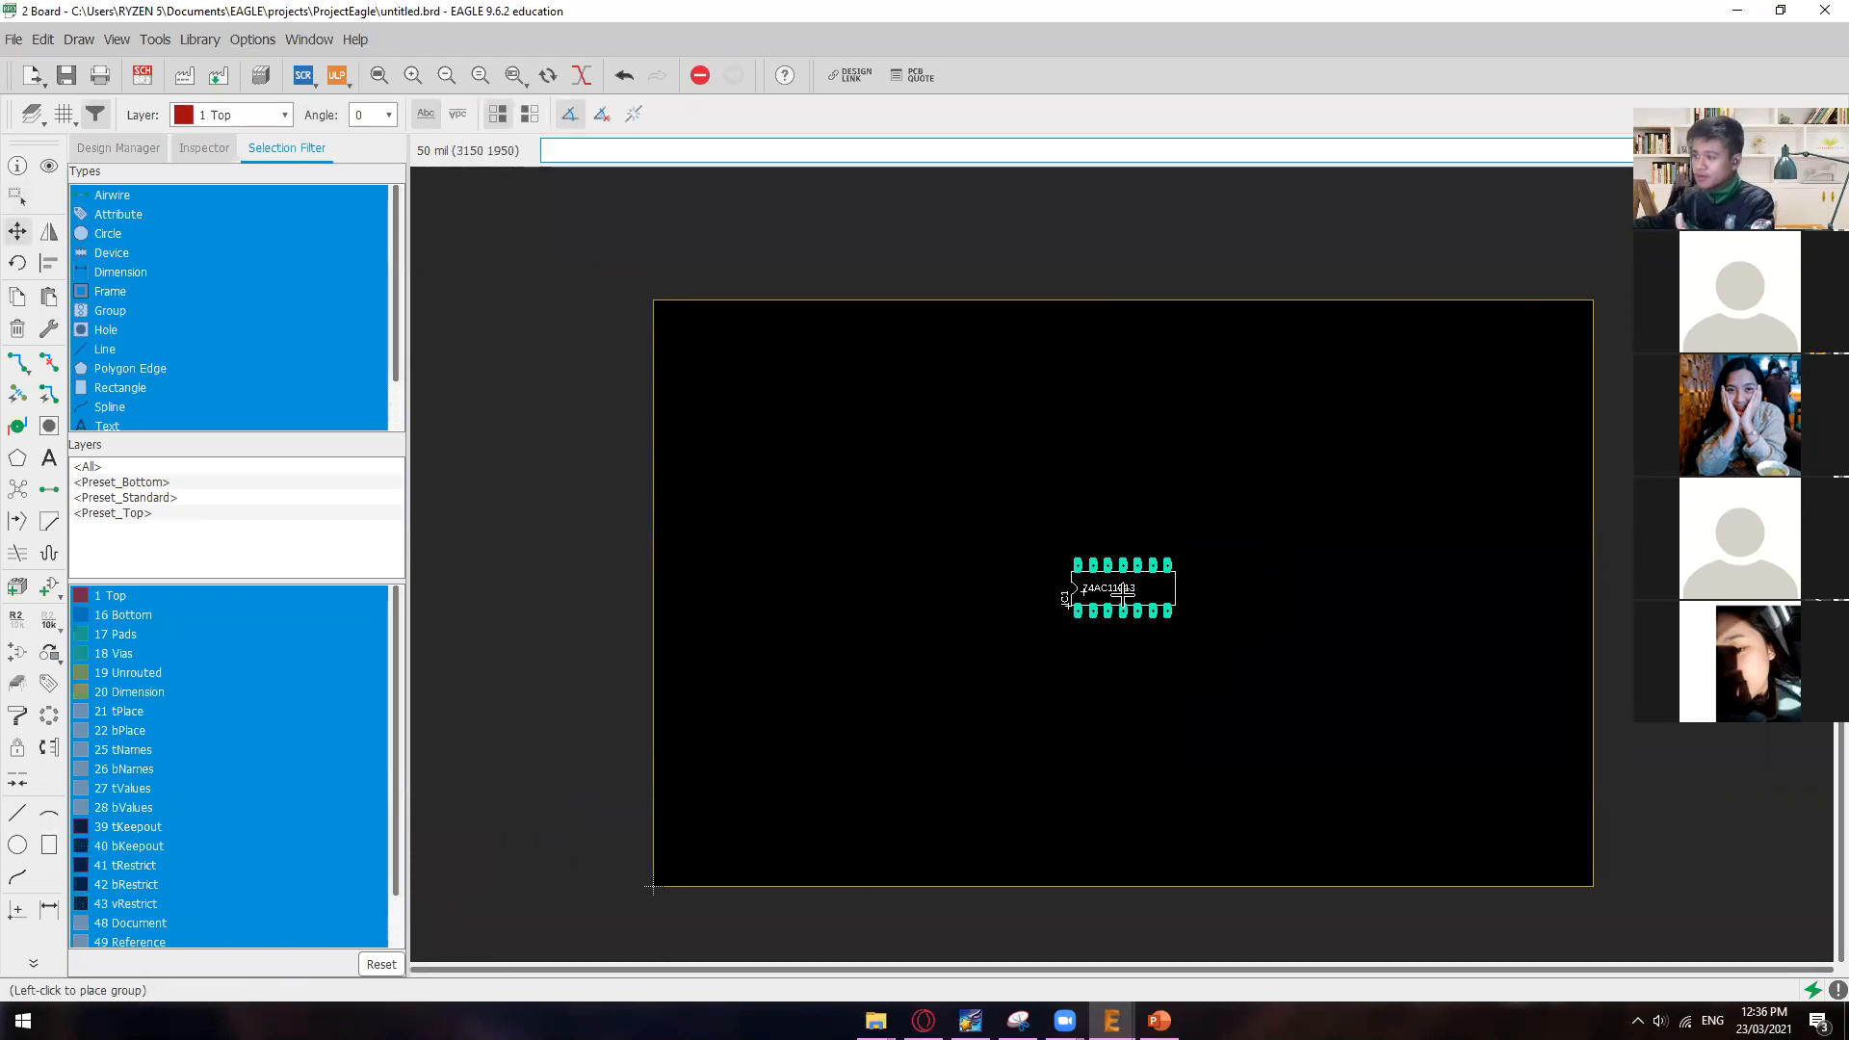
pyautogui.click(1123, 597)
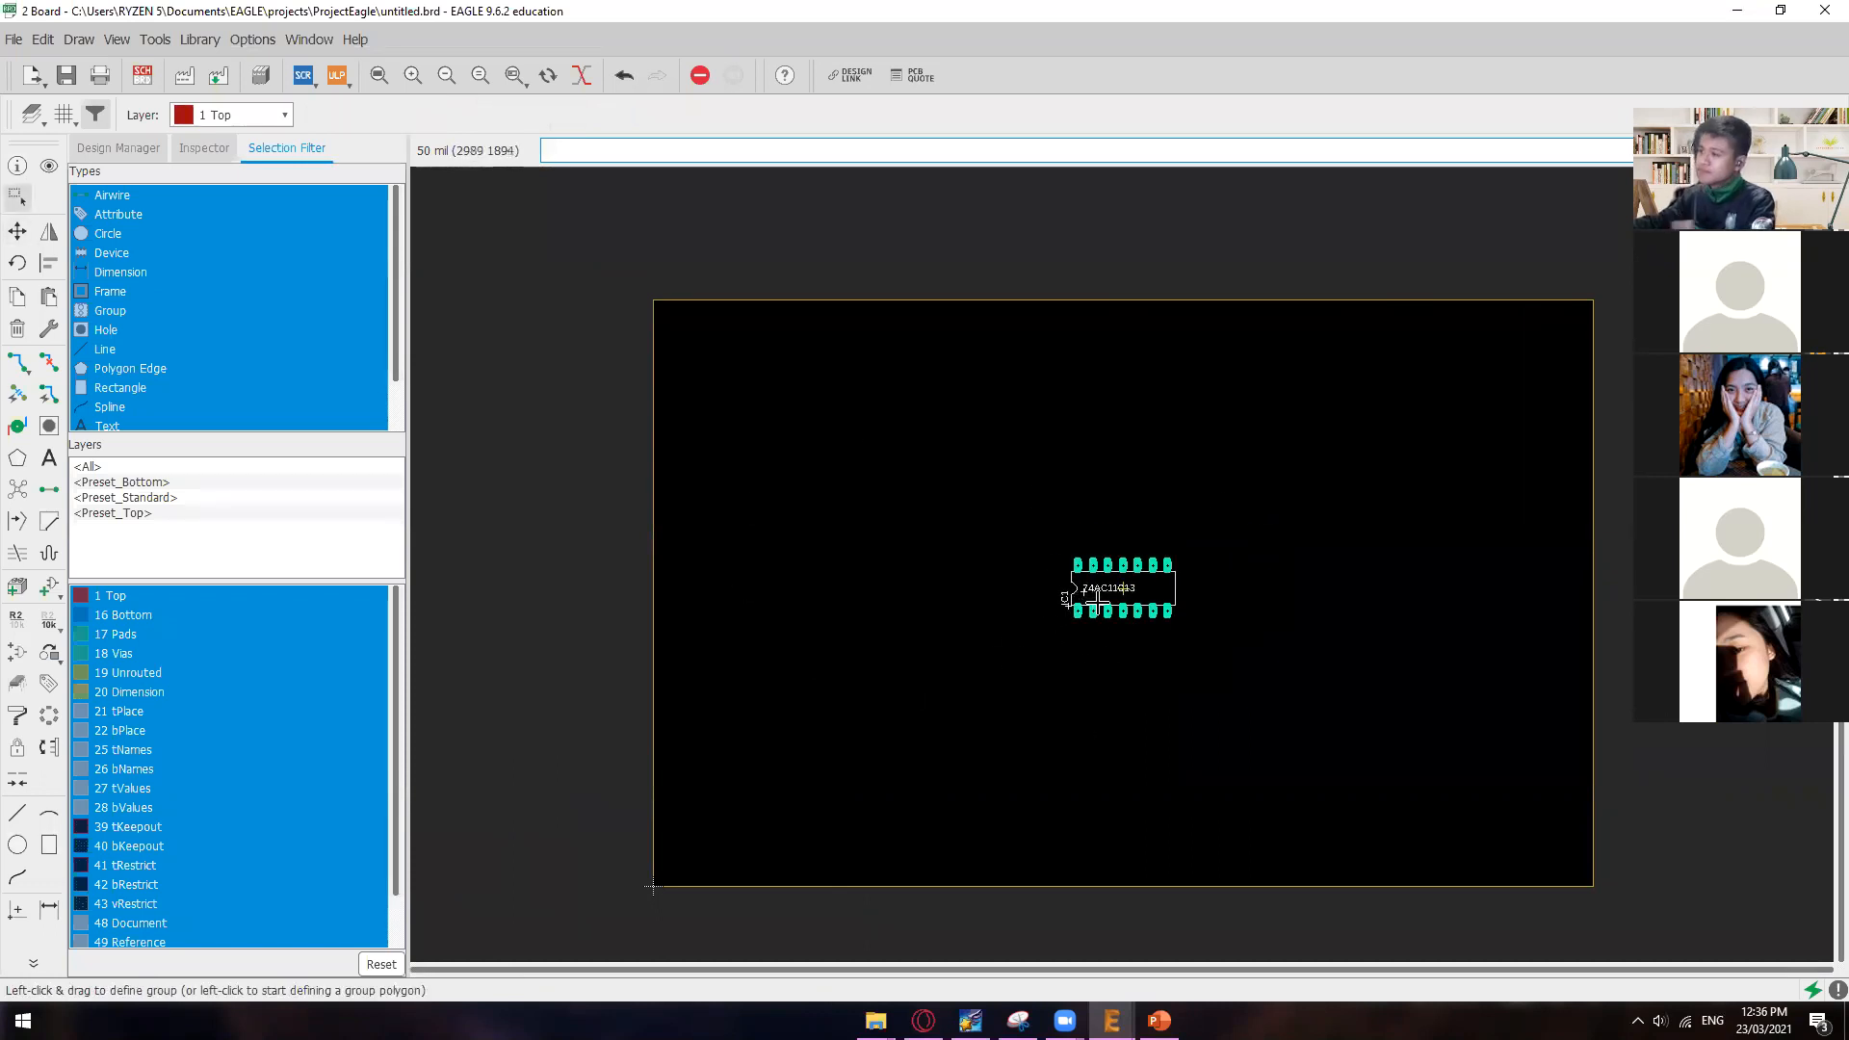
pyautogui.keyDown('ctrl'); pyautogui.rightClick(1126, 587); pyautogui.keyUp('ctrl')
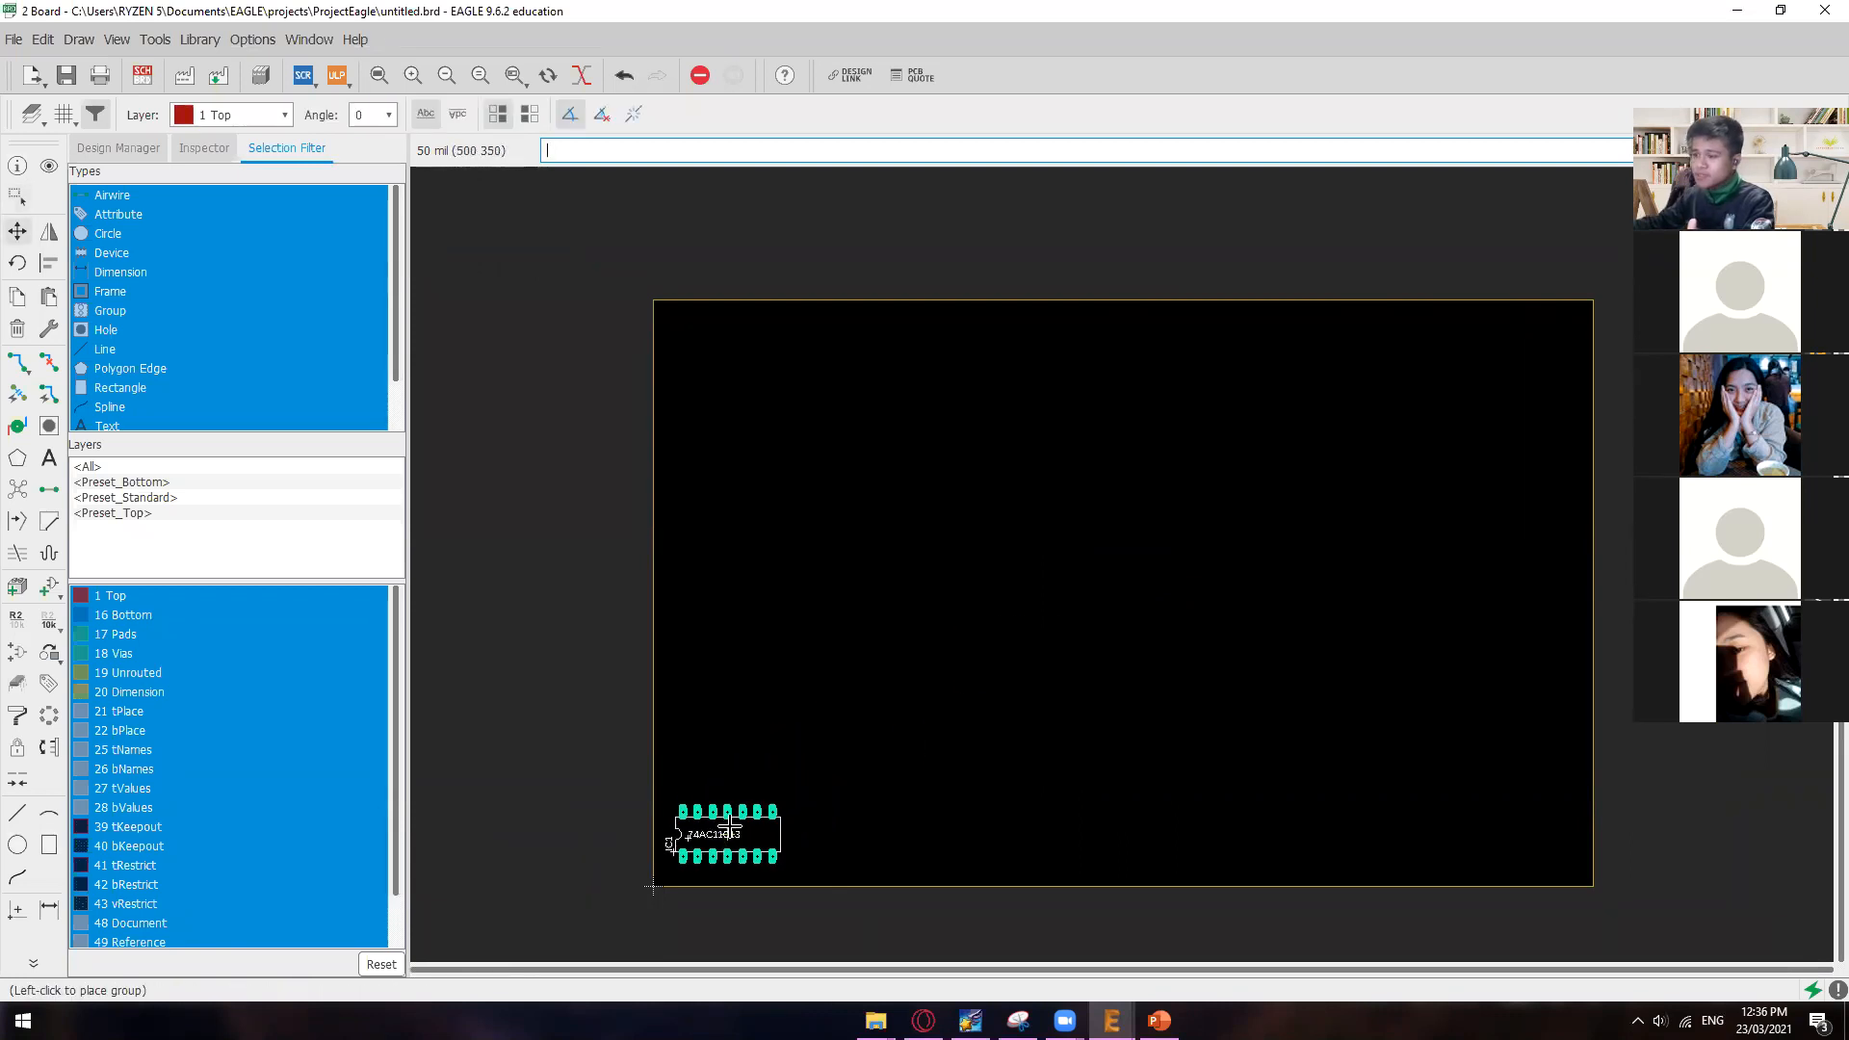
pyautogui.click(738, 810)
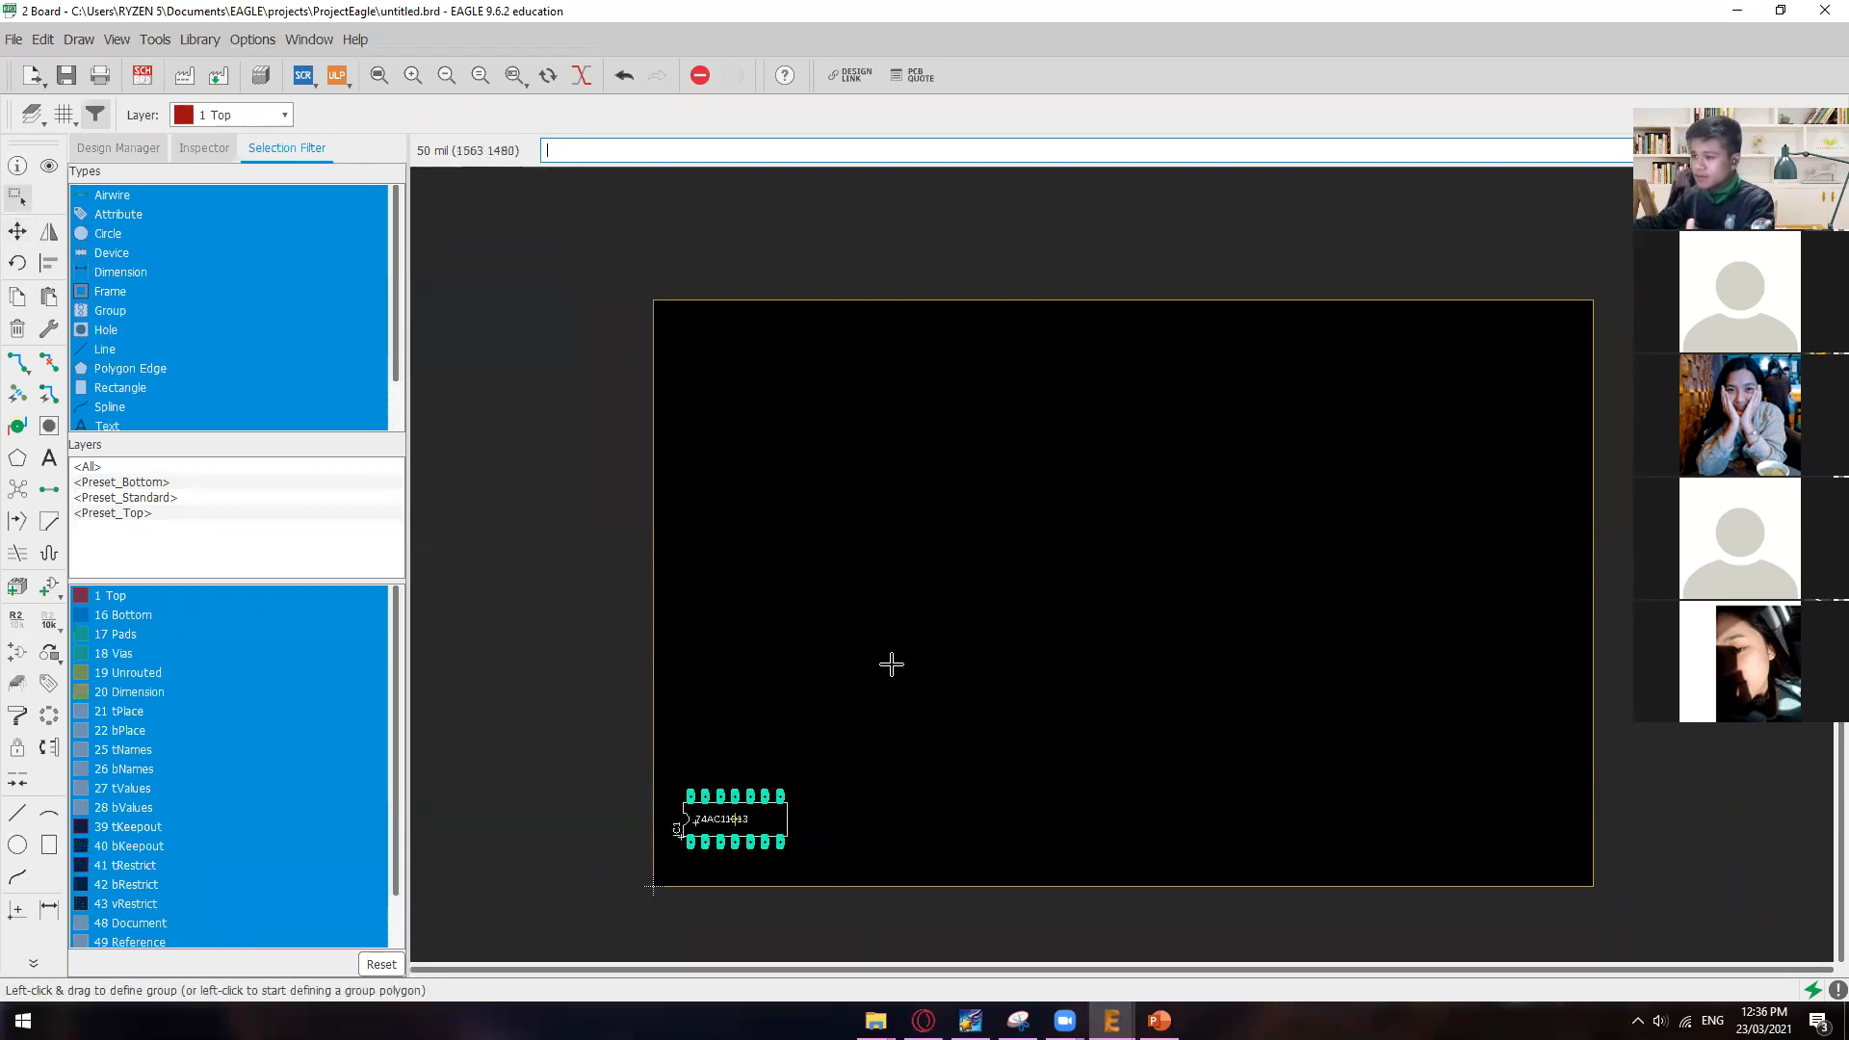
# Step: Shrink the board outline around the 74AC11013 package, moving the upper edge down and the right edge to about 1050 mil
pyautogui.keyDown('ctrl'); pyautogui.rightClick(1589, 299); pyautogui.keyUp('ctrl')
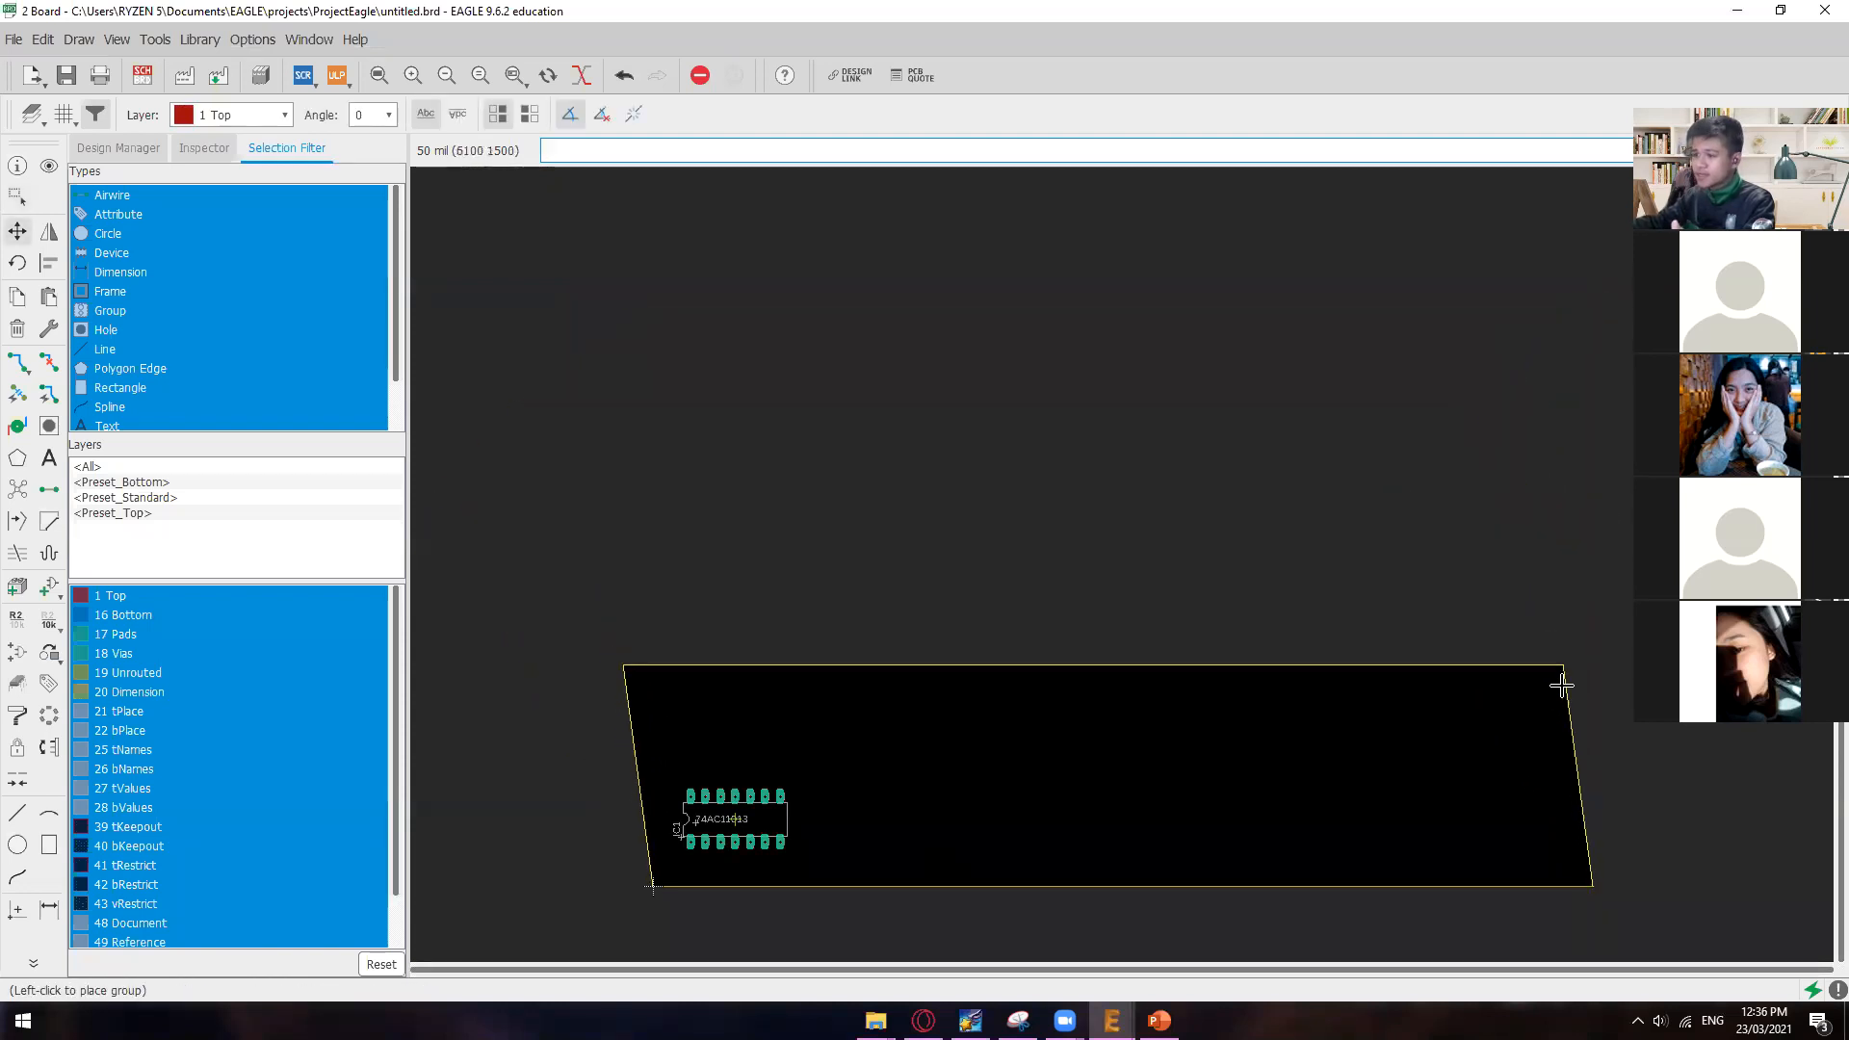
pyautogui.click(1589, 743)
pyautogui.keyDown('ctrl'); pyautogui.rightClick(1579, 785); pyautogui.keyUp('ctrl')
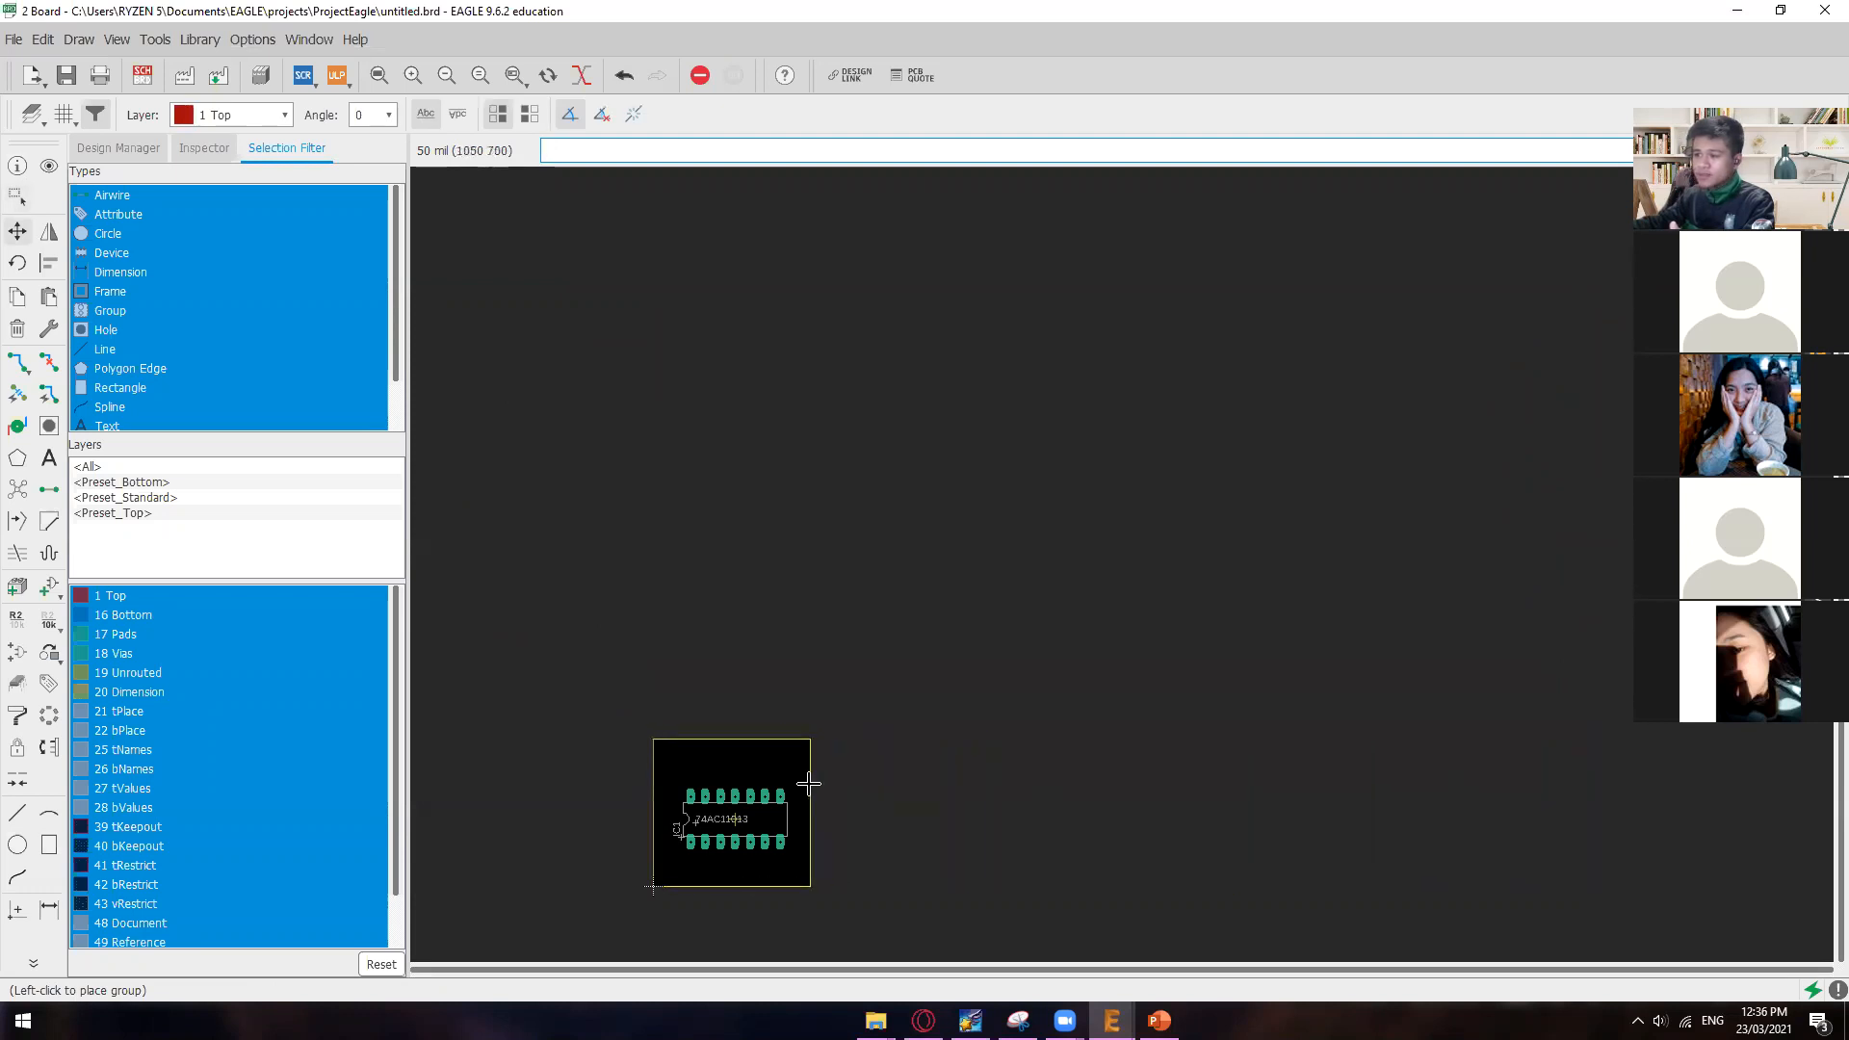
pyautogui.click(808, 785)
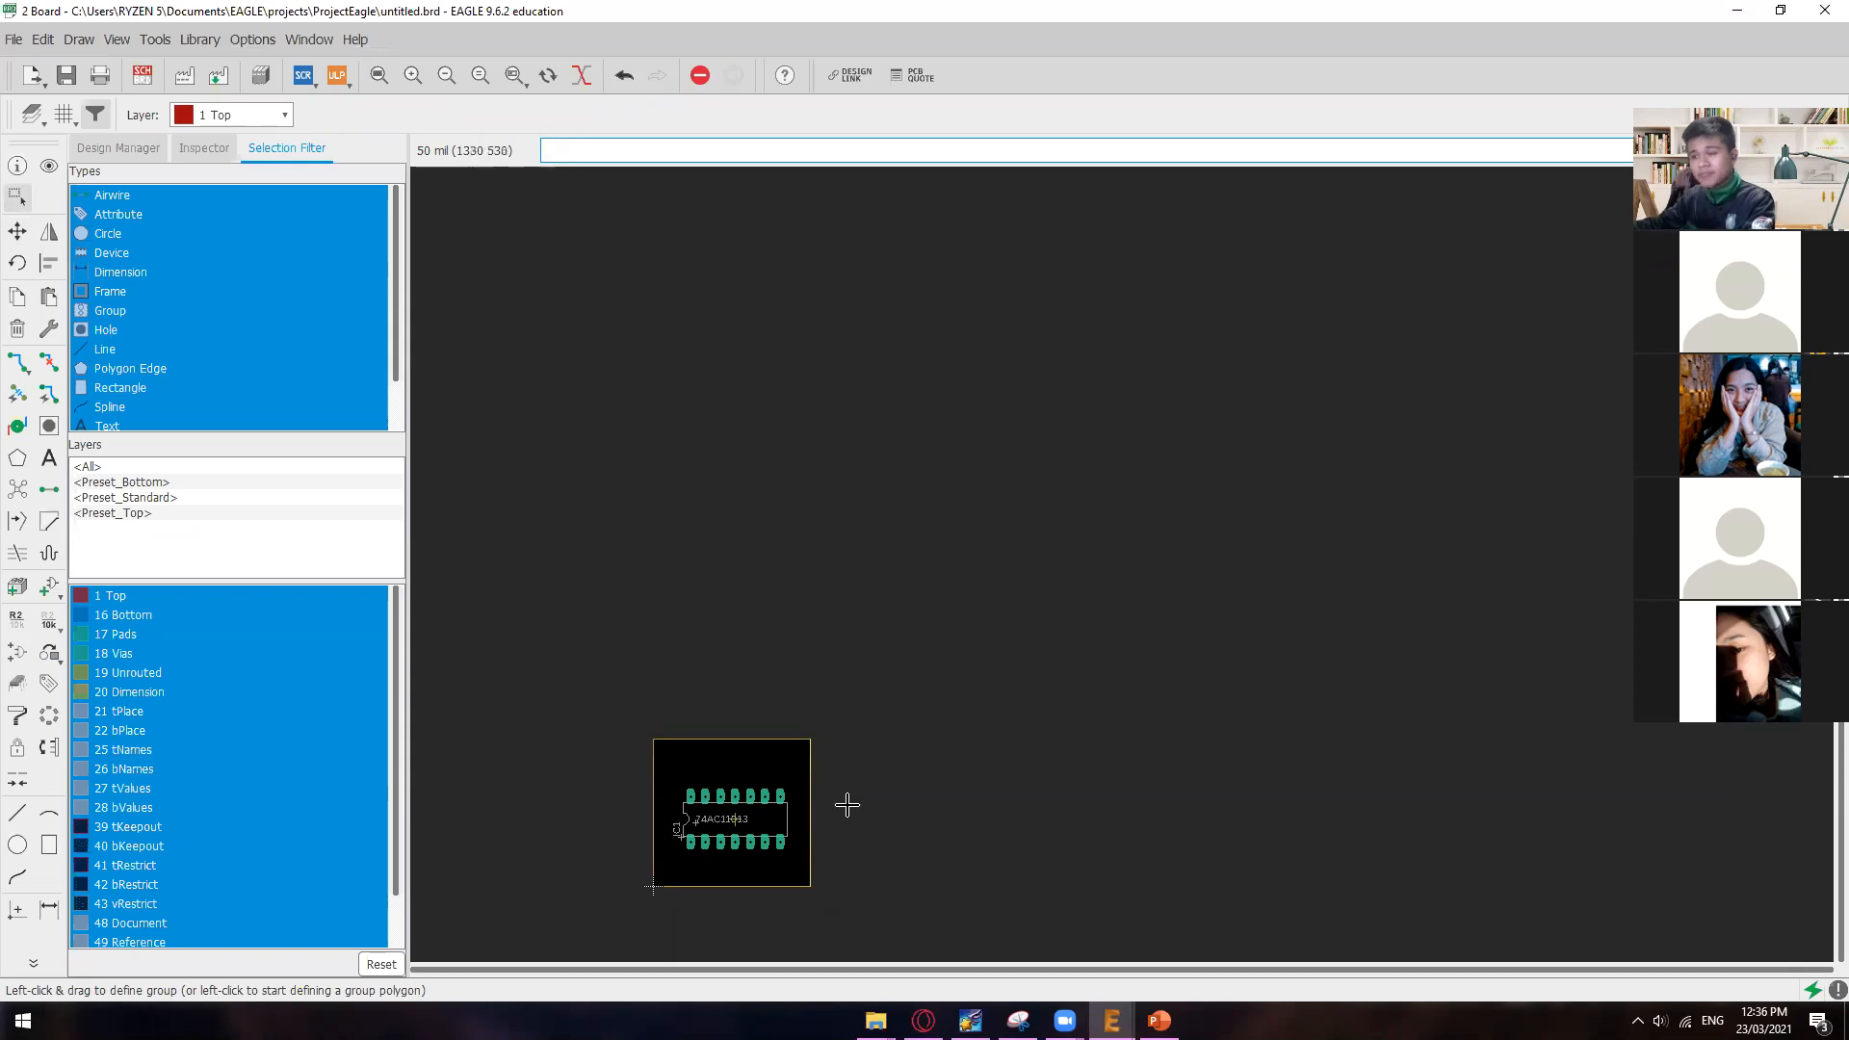
# Step: Enlarge the board outline by moving its upper edge to about 3350 mil and its right edge to about 5050 mil
pyautogui.click(856, 700)
pyautogui.click(856, 700)
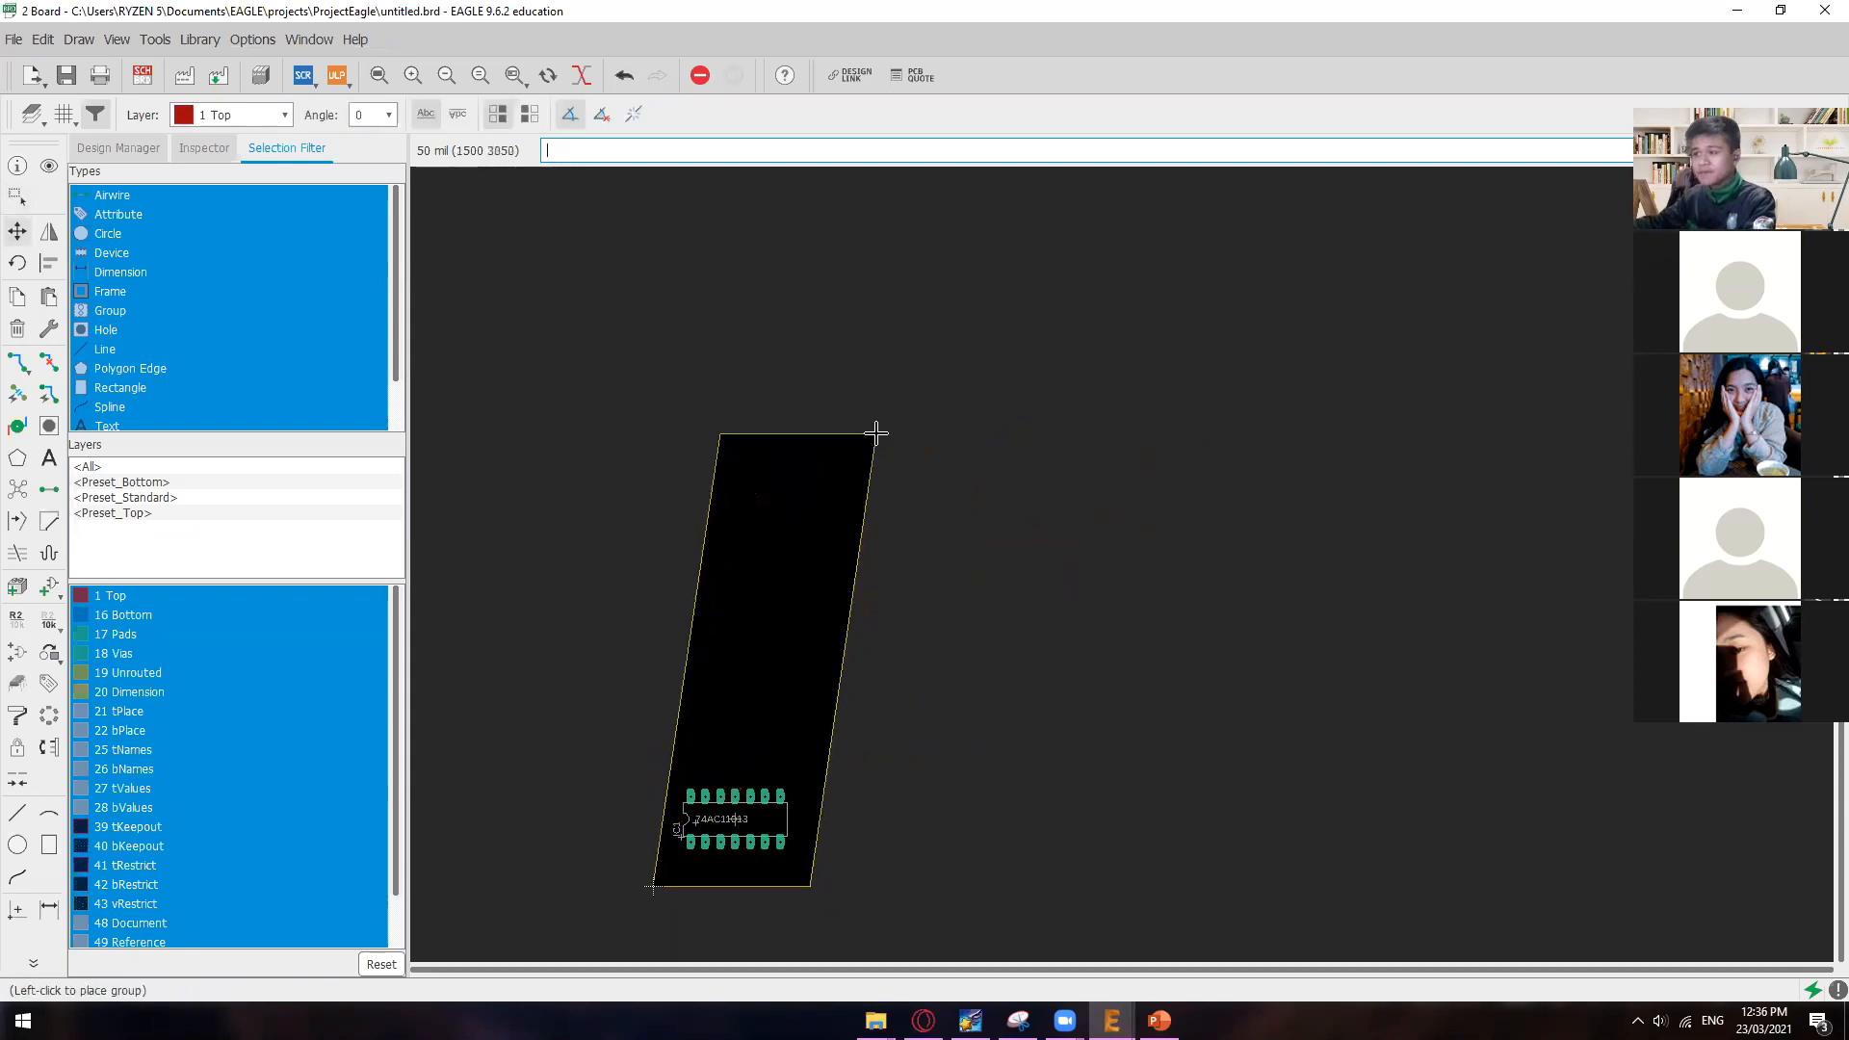
pyautogui.hotkey('ctrl', 'z')
pyautogui.moveTo(760, 738); pyautogui.dragTo(760, 390)
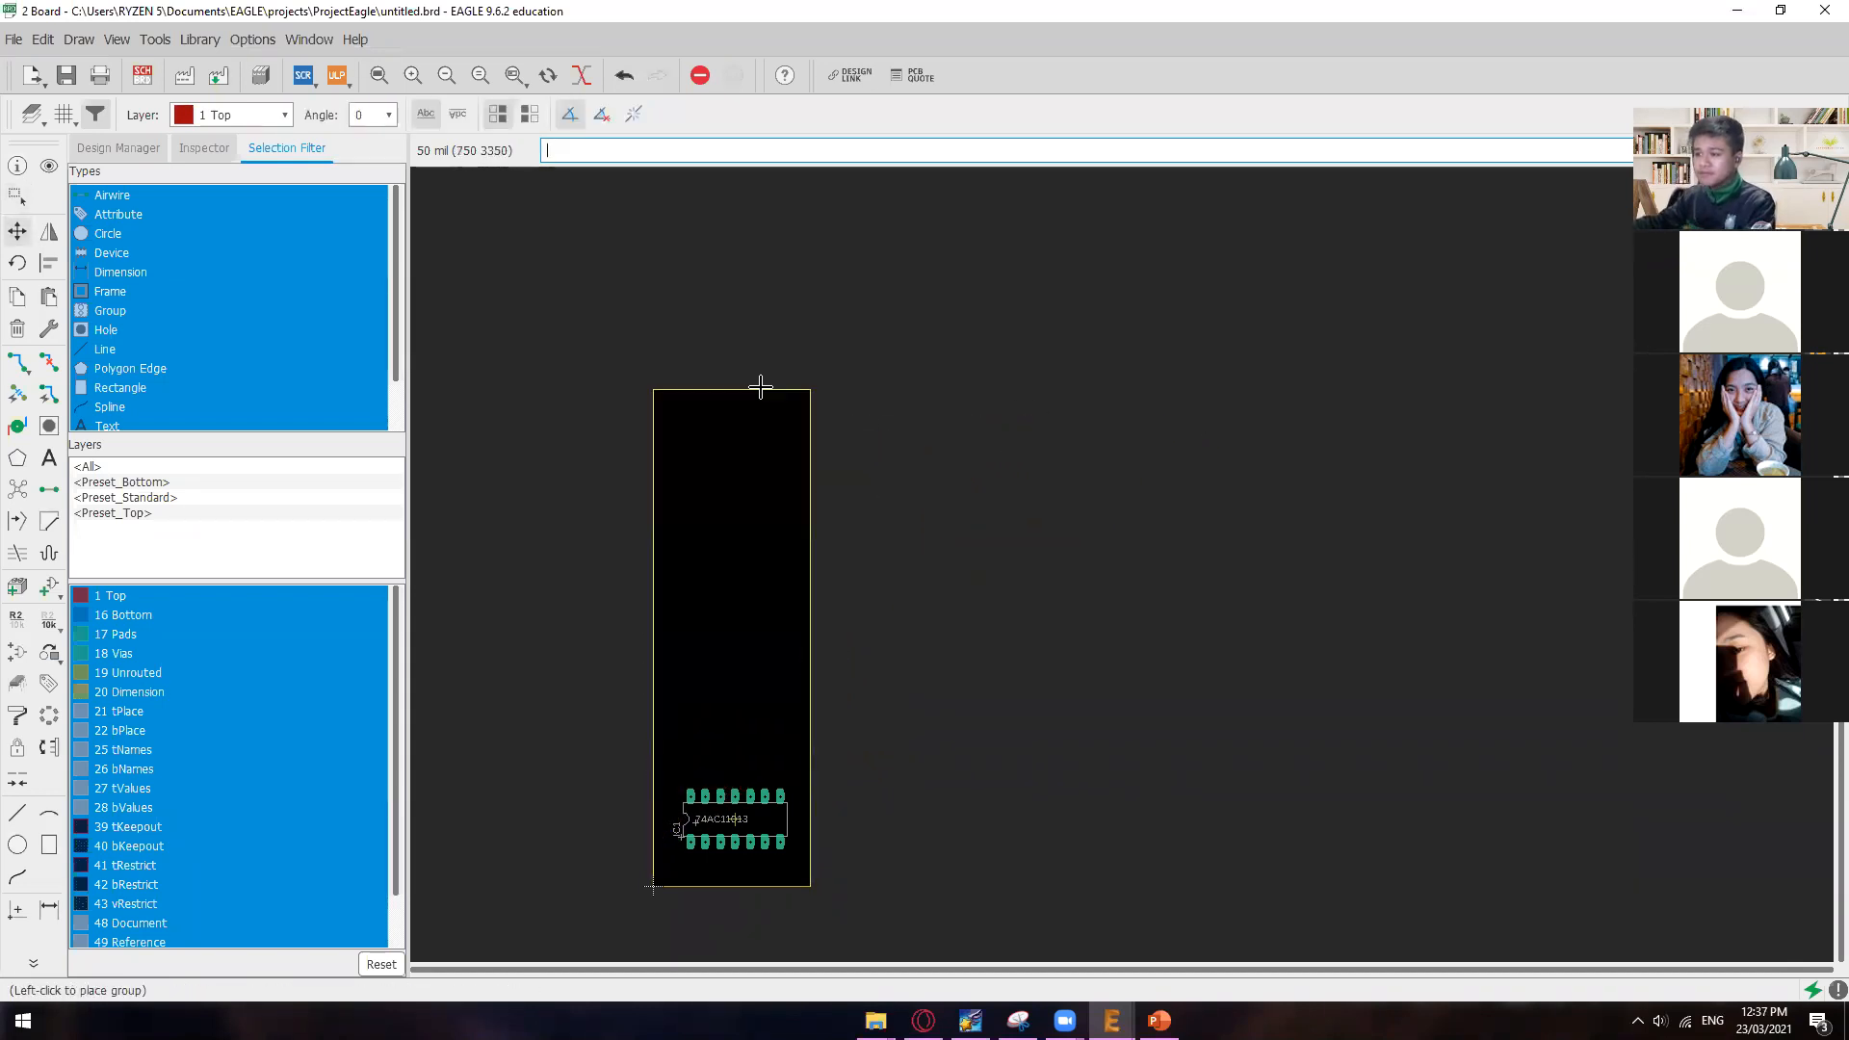
pyautogui.moveTo(809, 578); pyautogui.dragTo(1402, 572)
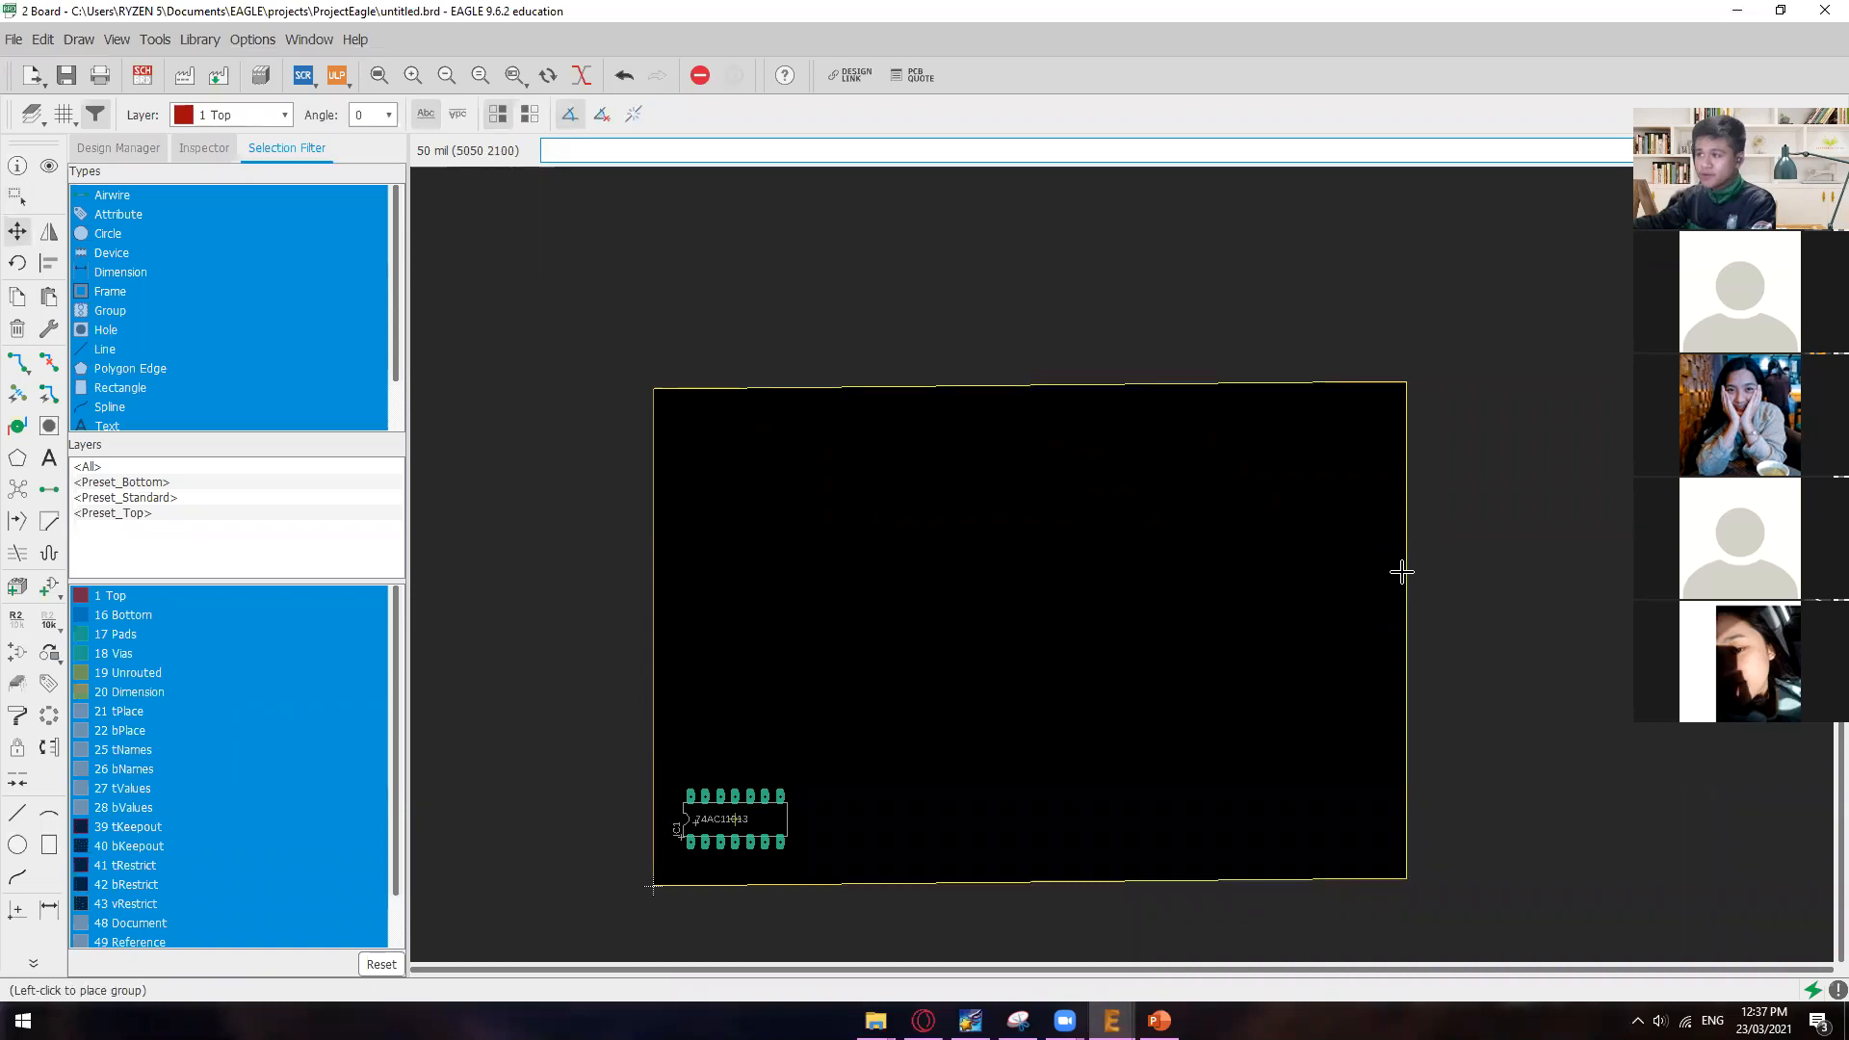
pyautogui.click(1403, 572)
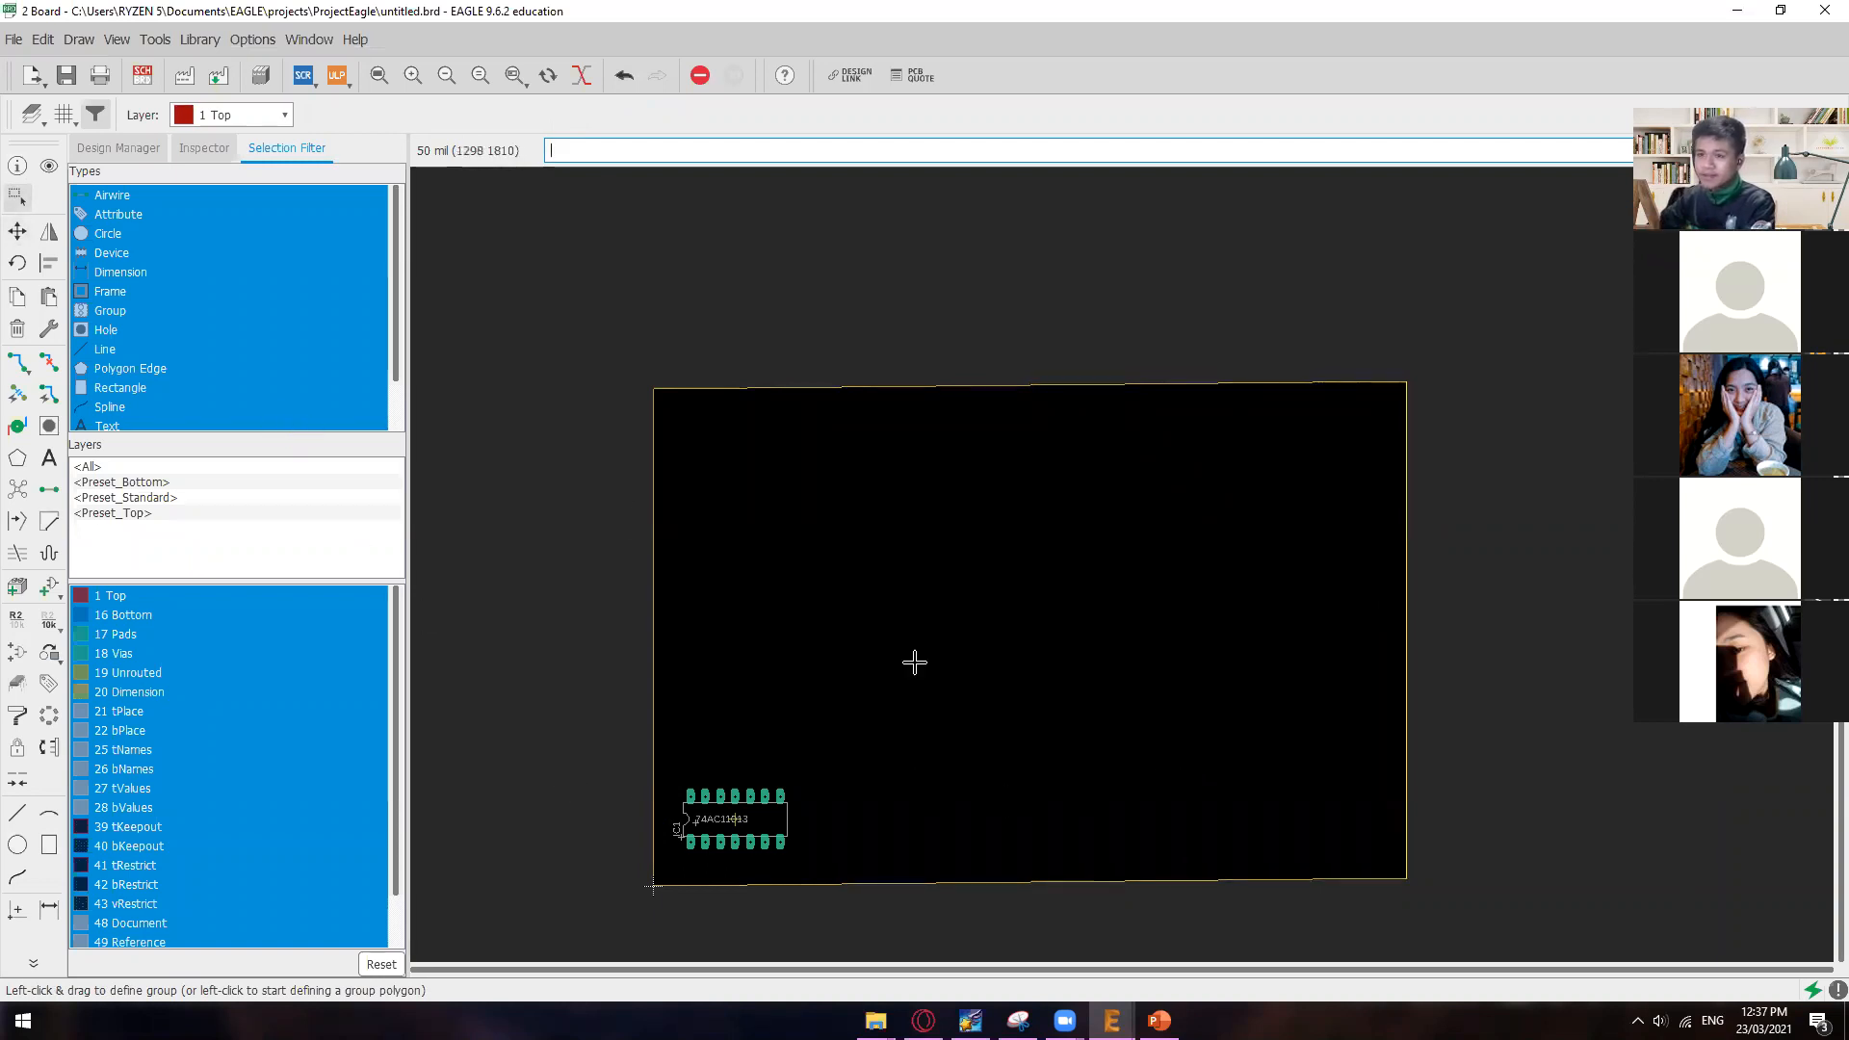
# Step: Return to the schematic and look through the part libraries offered by the ADD tool
pyautogui.click(144, 79)
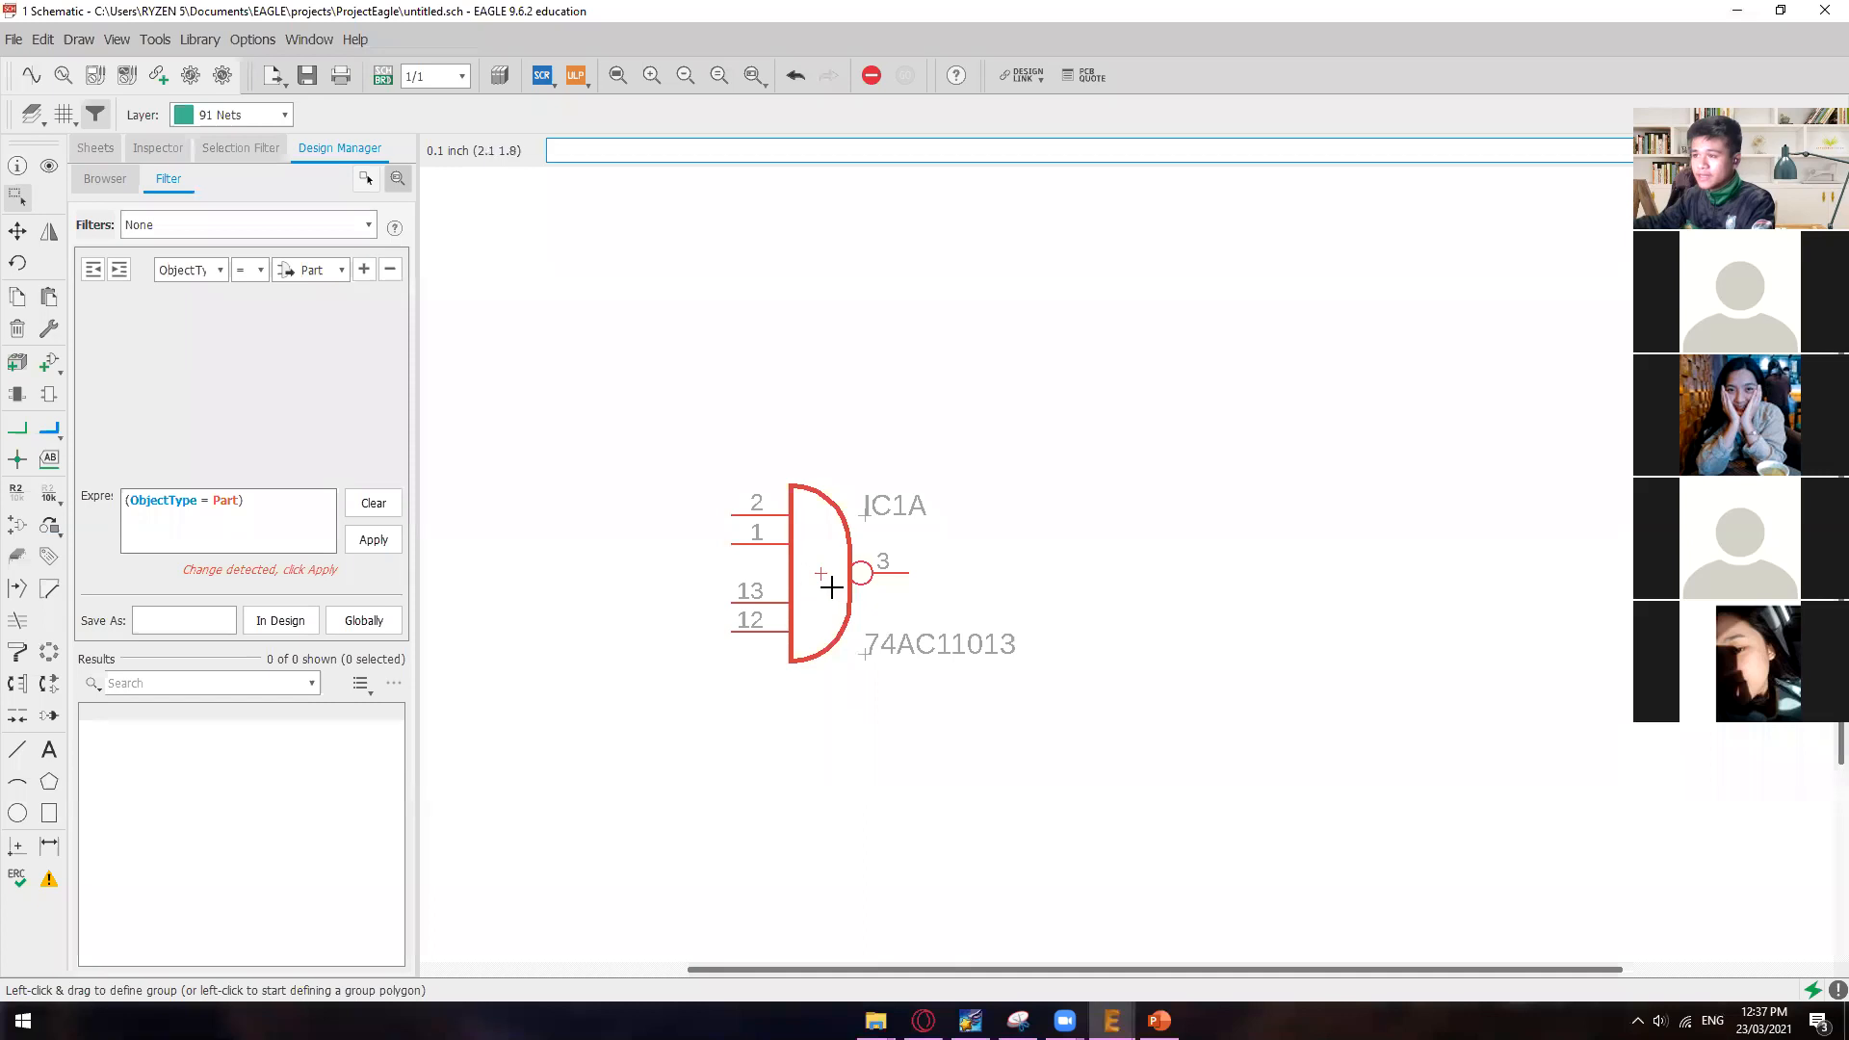
pyautogui.scroll(-1, 831, 586)
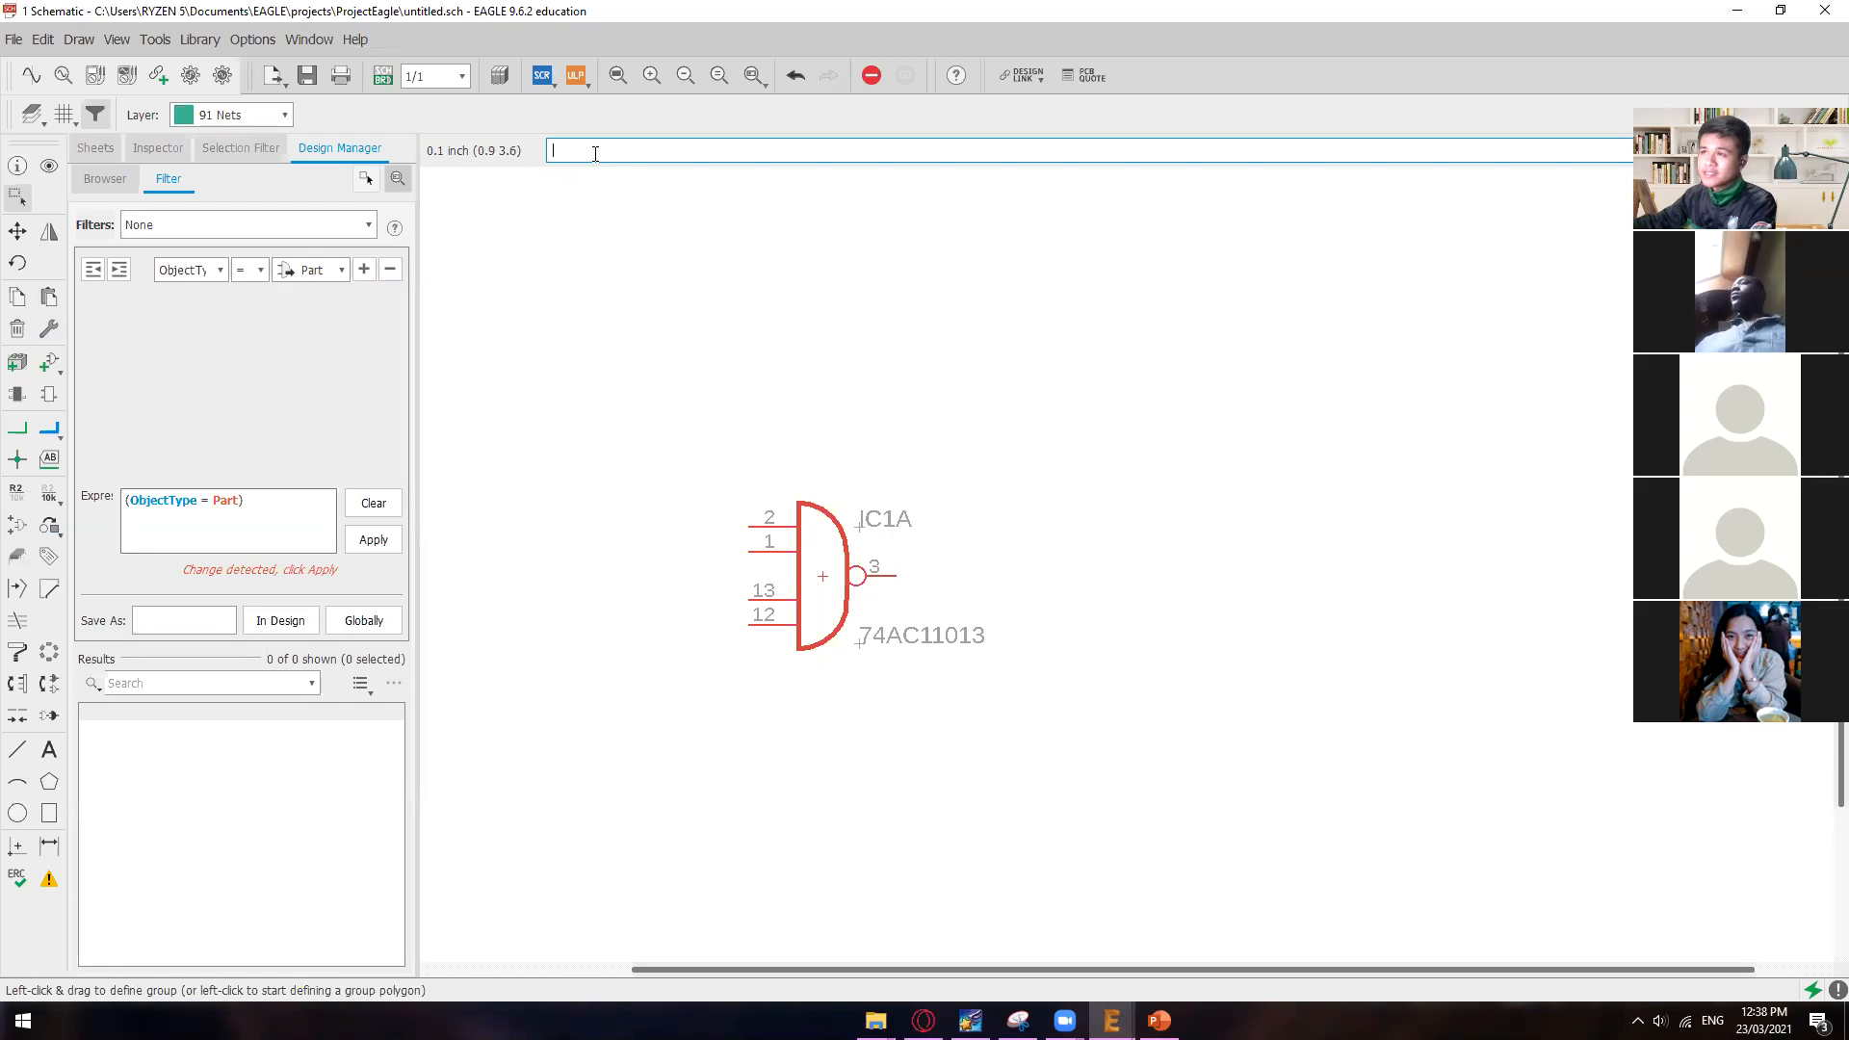
pyautogui.write('add')
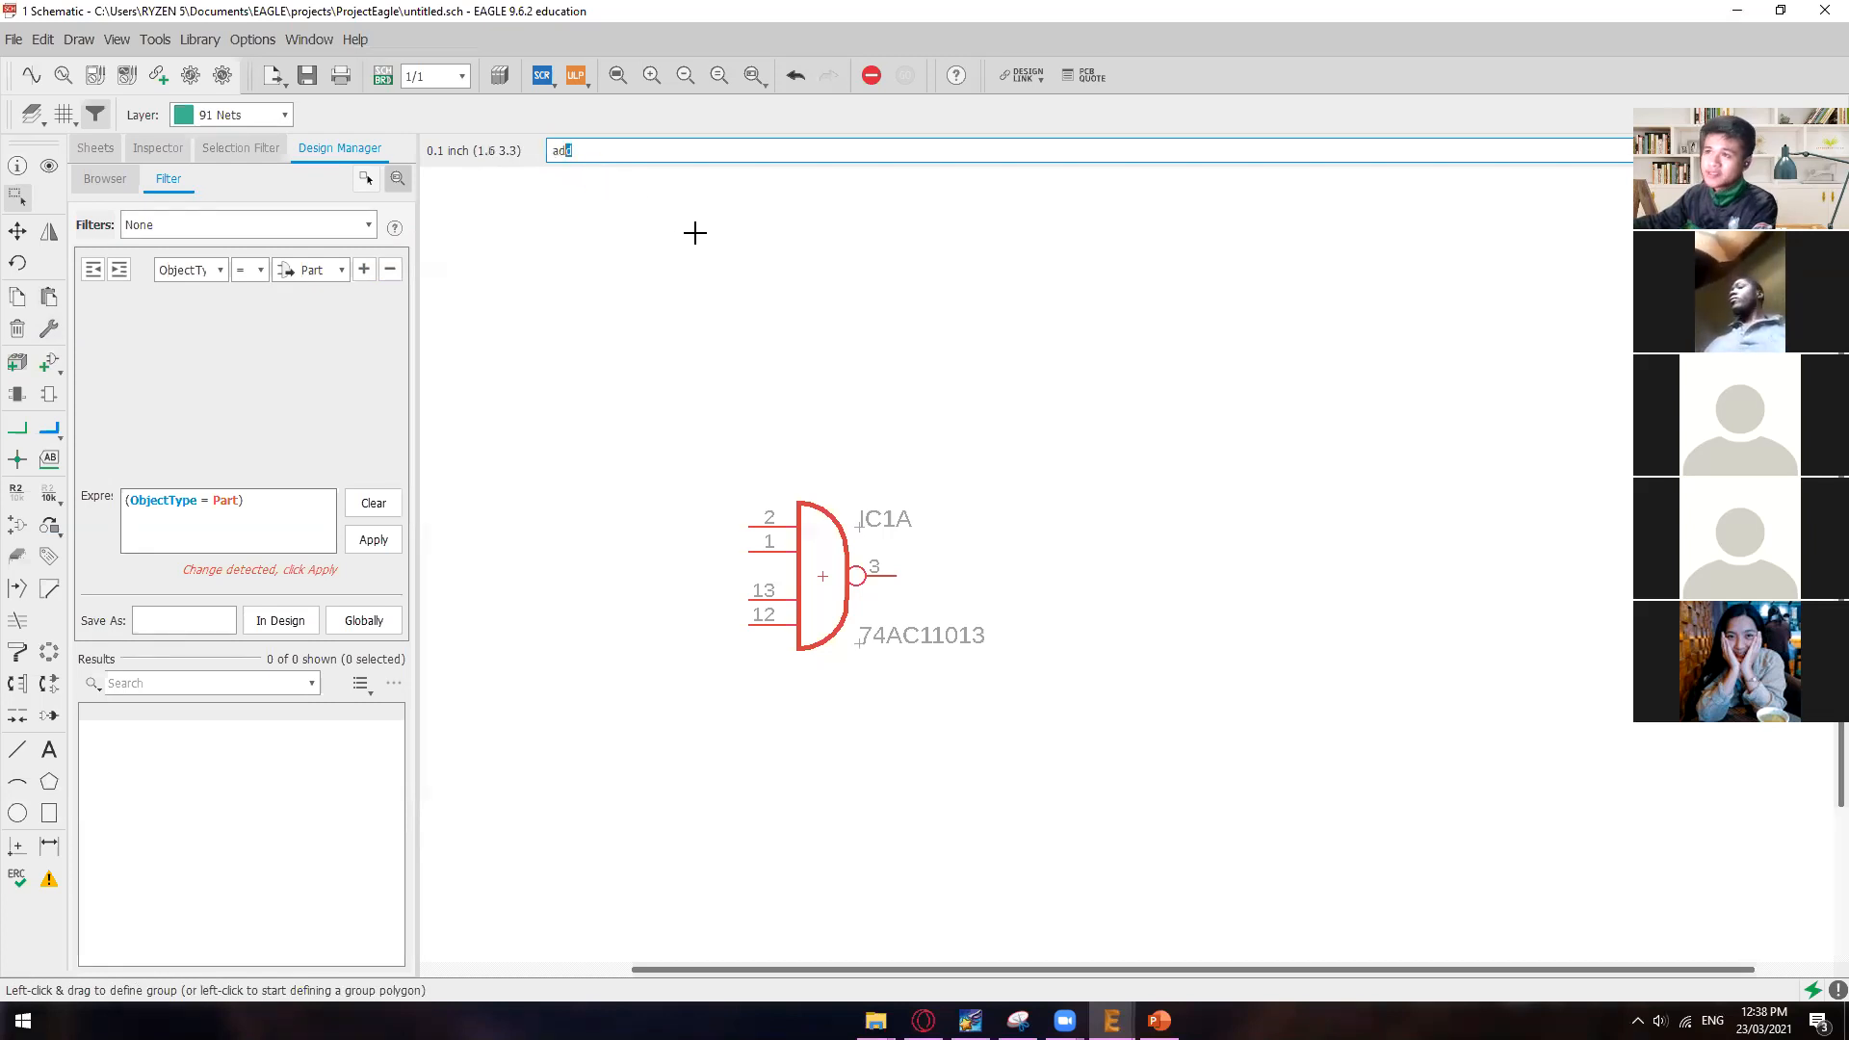
pyautogui.press('Return')
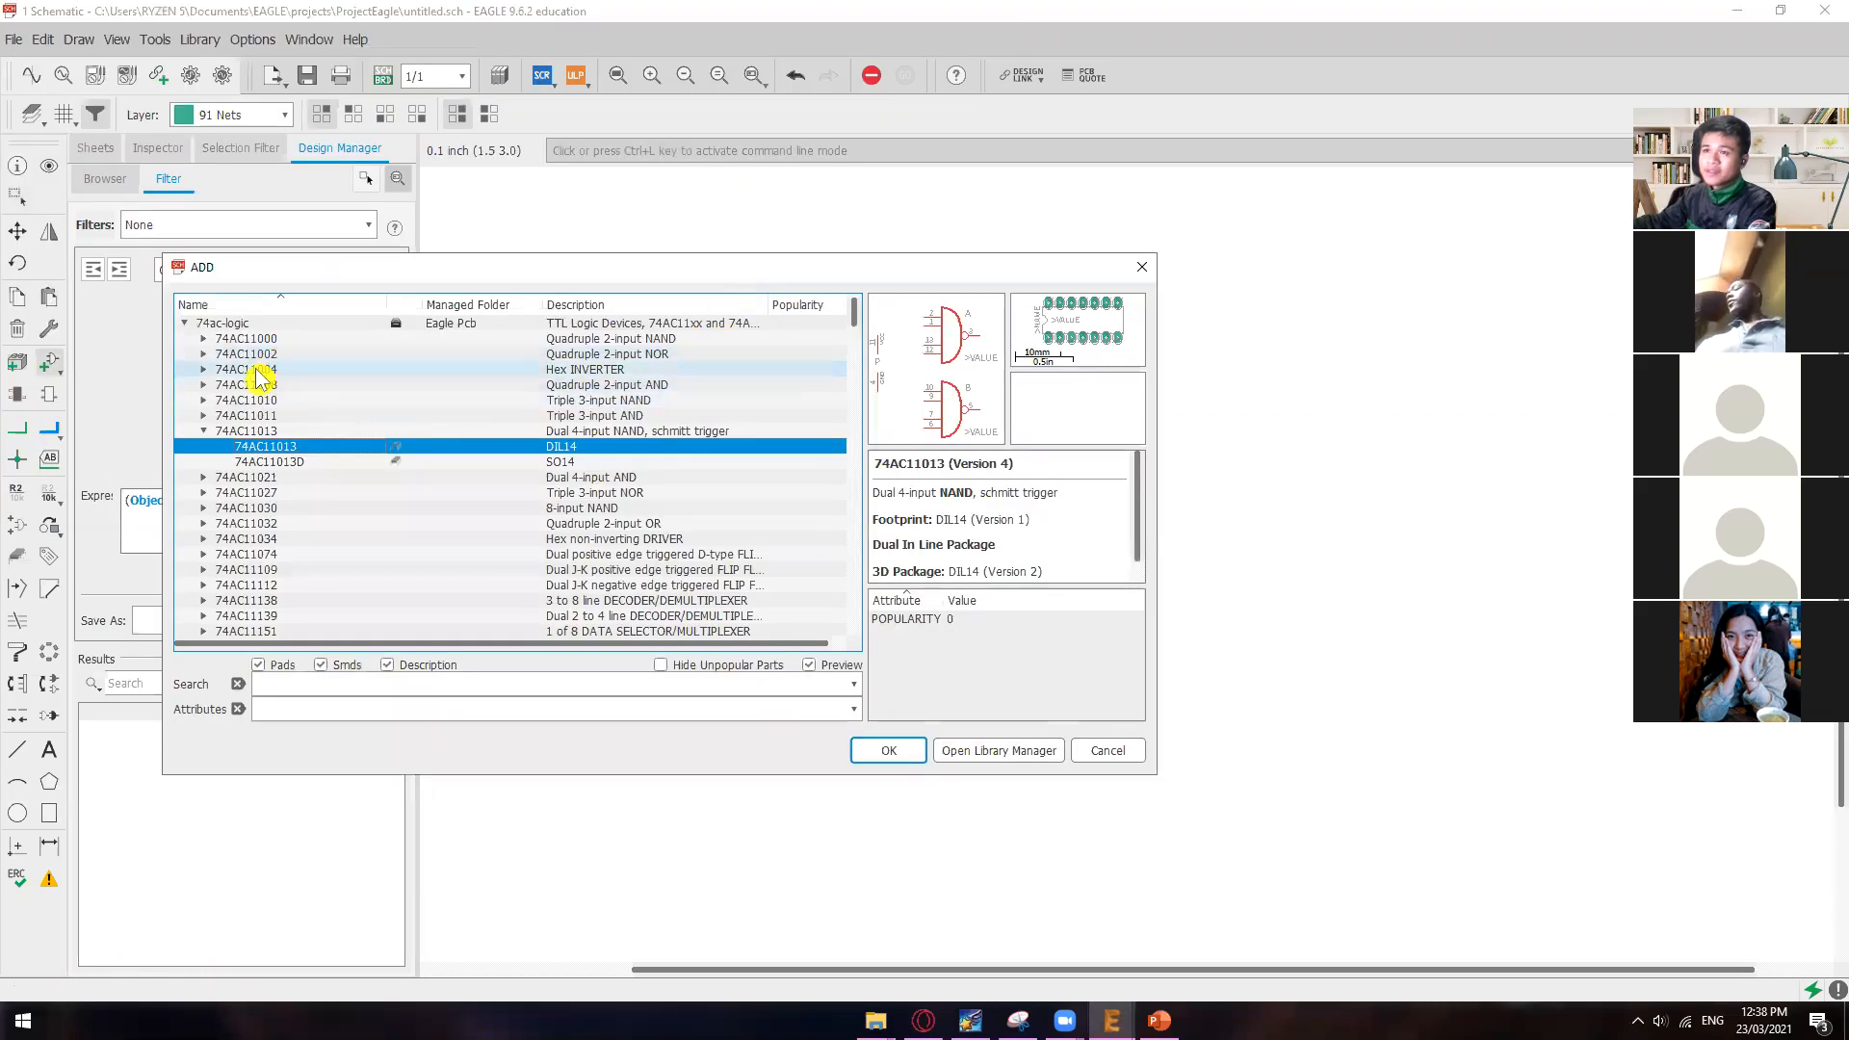
pyautogui.scroll(2, 414, 404)
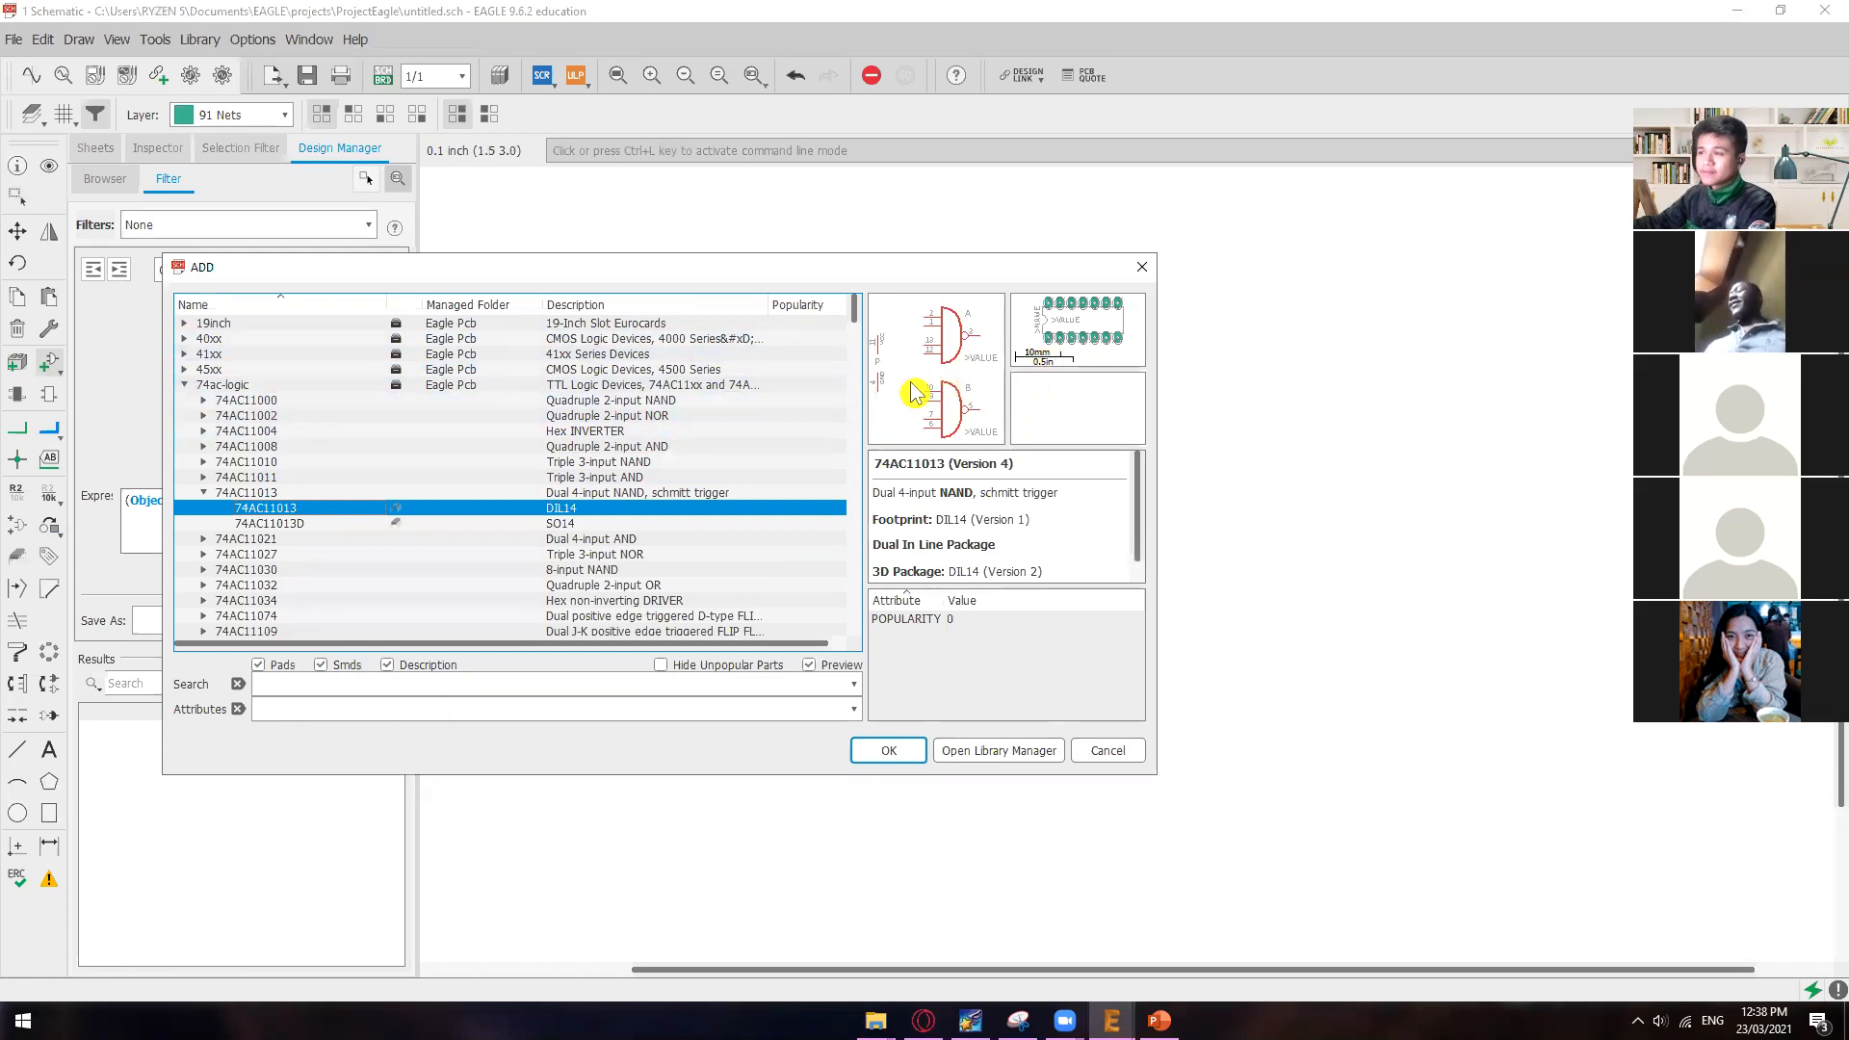
pyautogui.click(1142, 268)
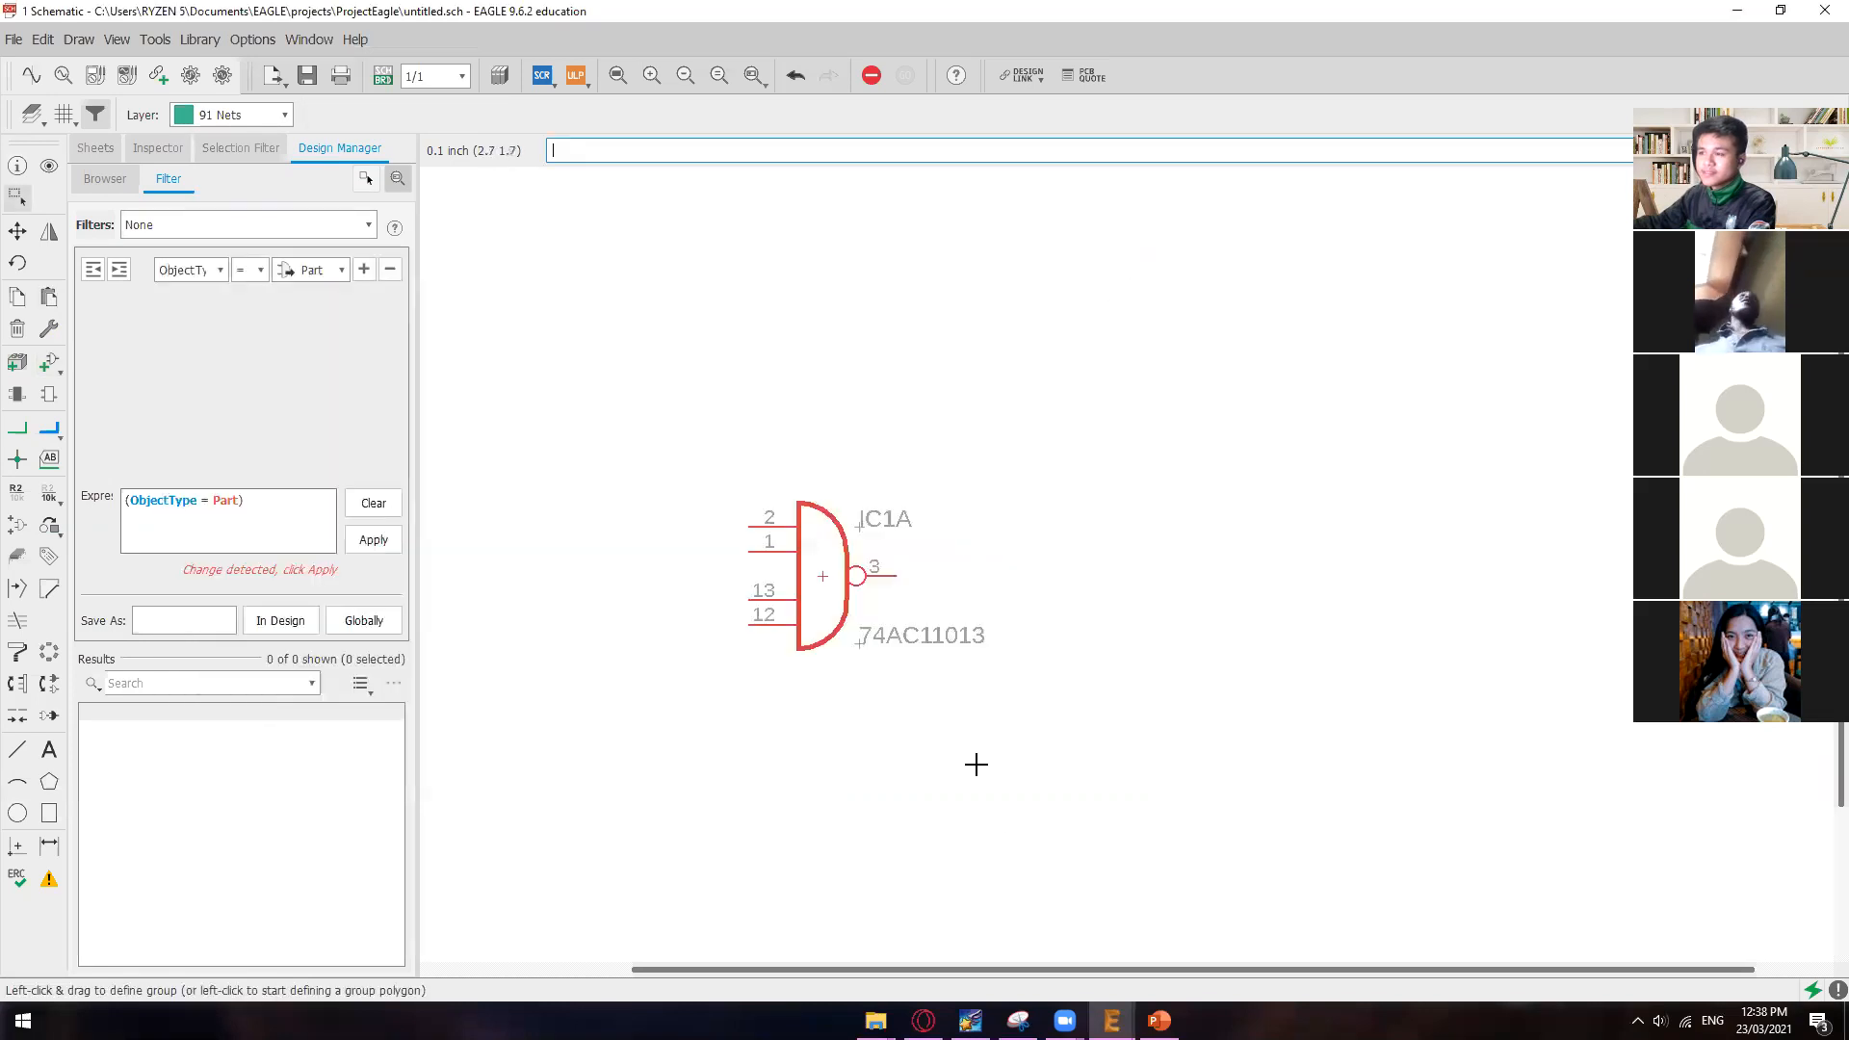
# Step: Switch to PowerPoint and review the sentence about intermixing steps on the "Adding Parts to a Schematic" slide
pyautogui.moveTo(1112, 1019)
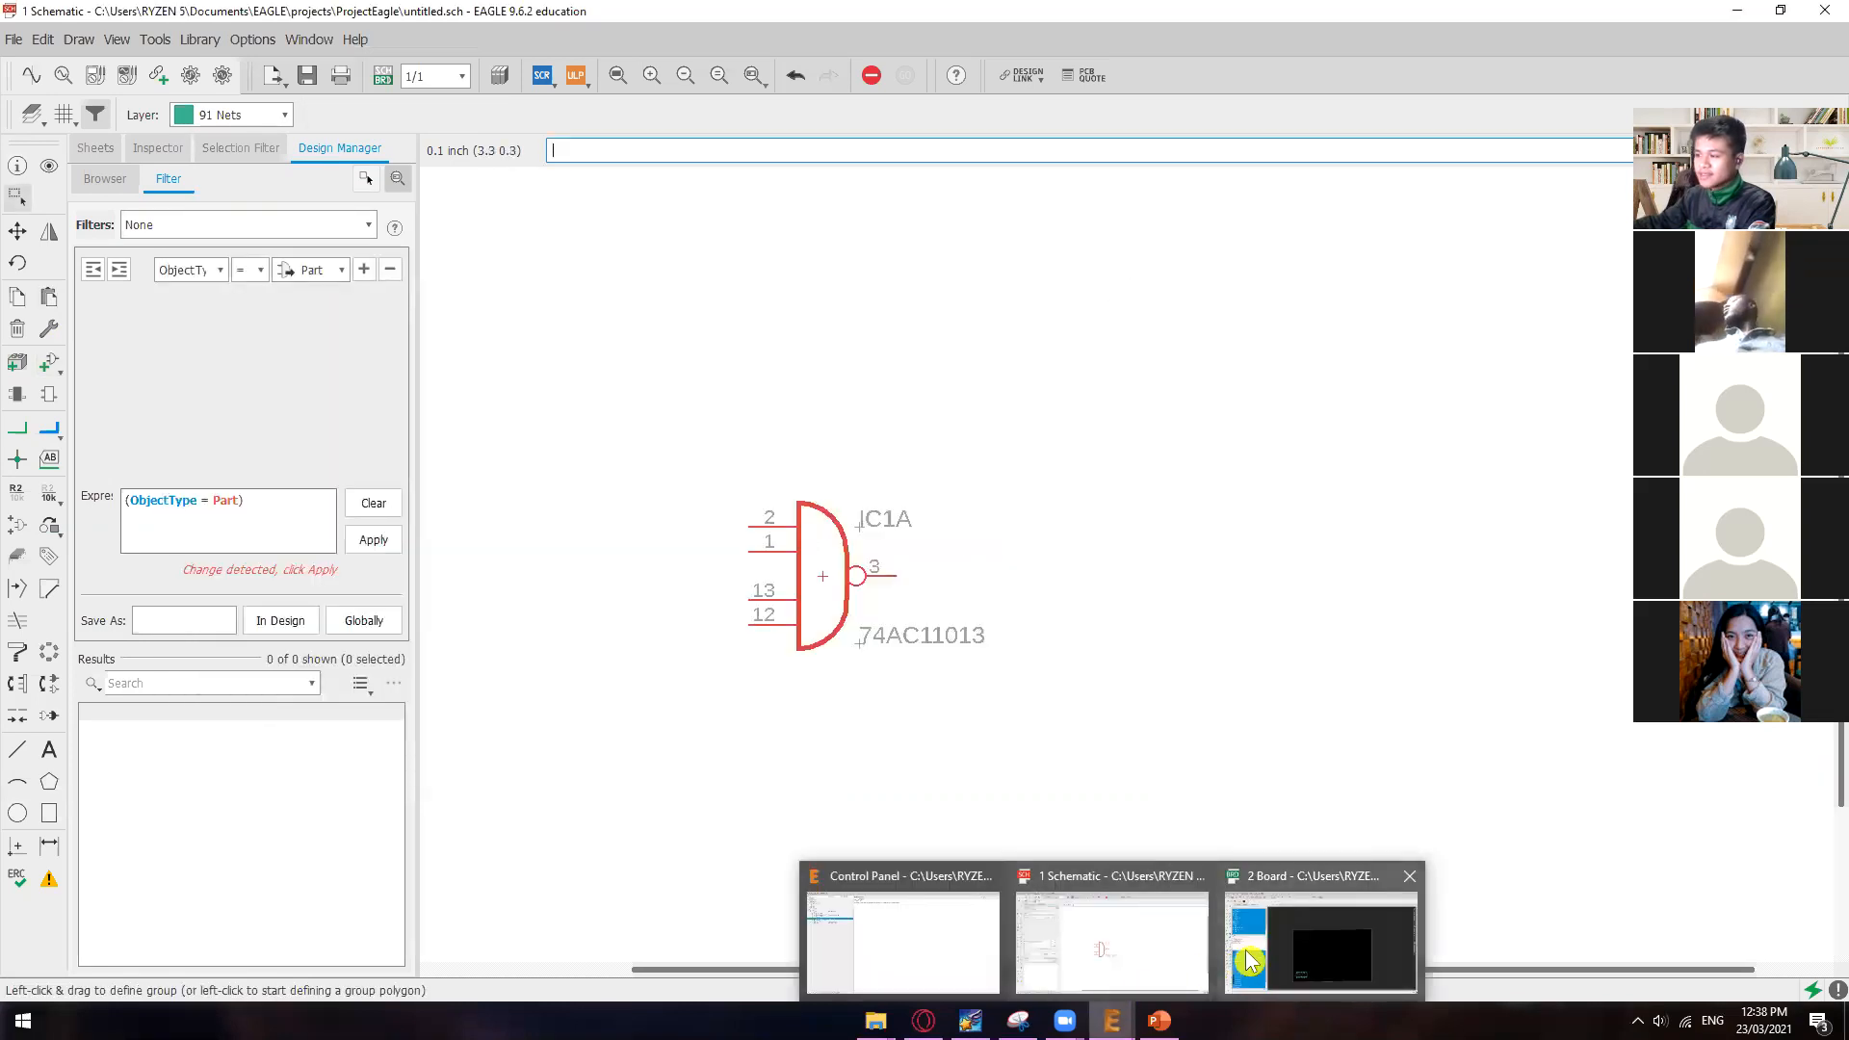
pyautogui.click(1159, 938)
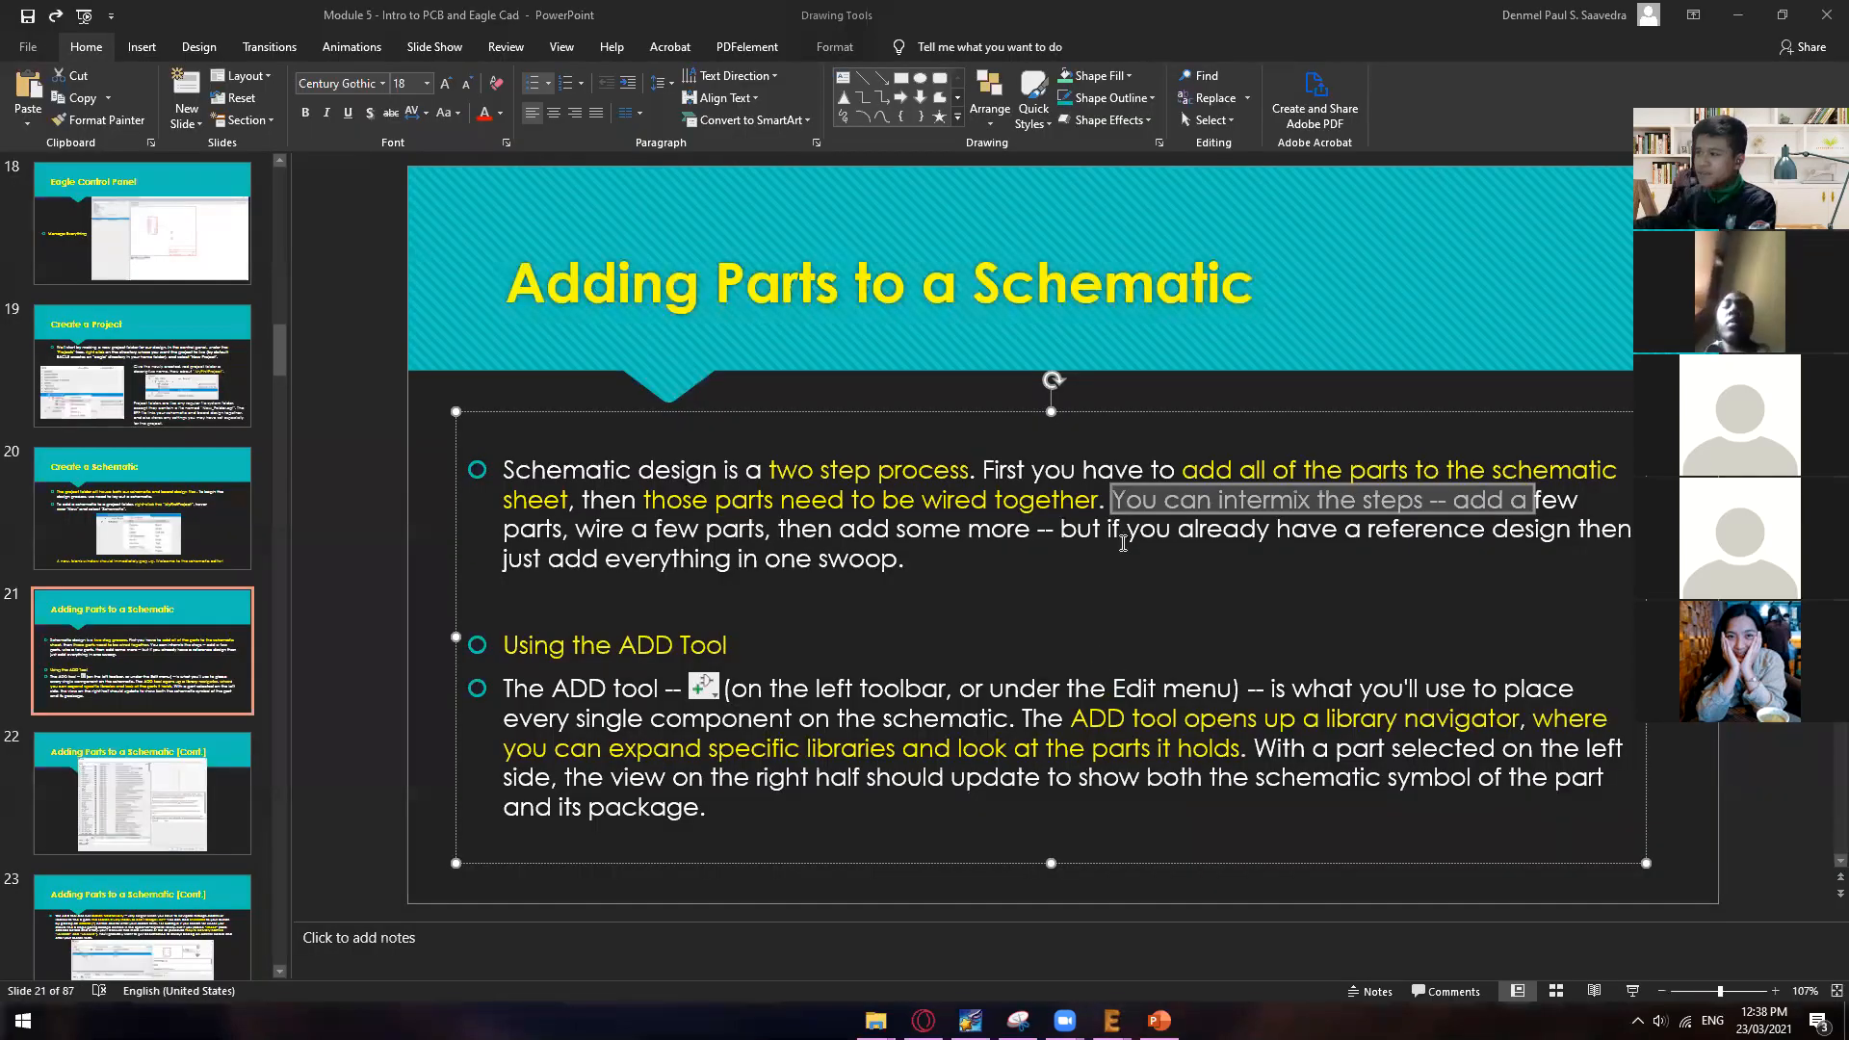
pyautogui.moveTo(1115, 505); pyautogui.dragTo(1387, 507)
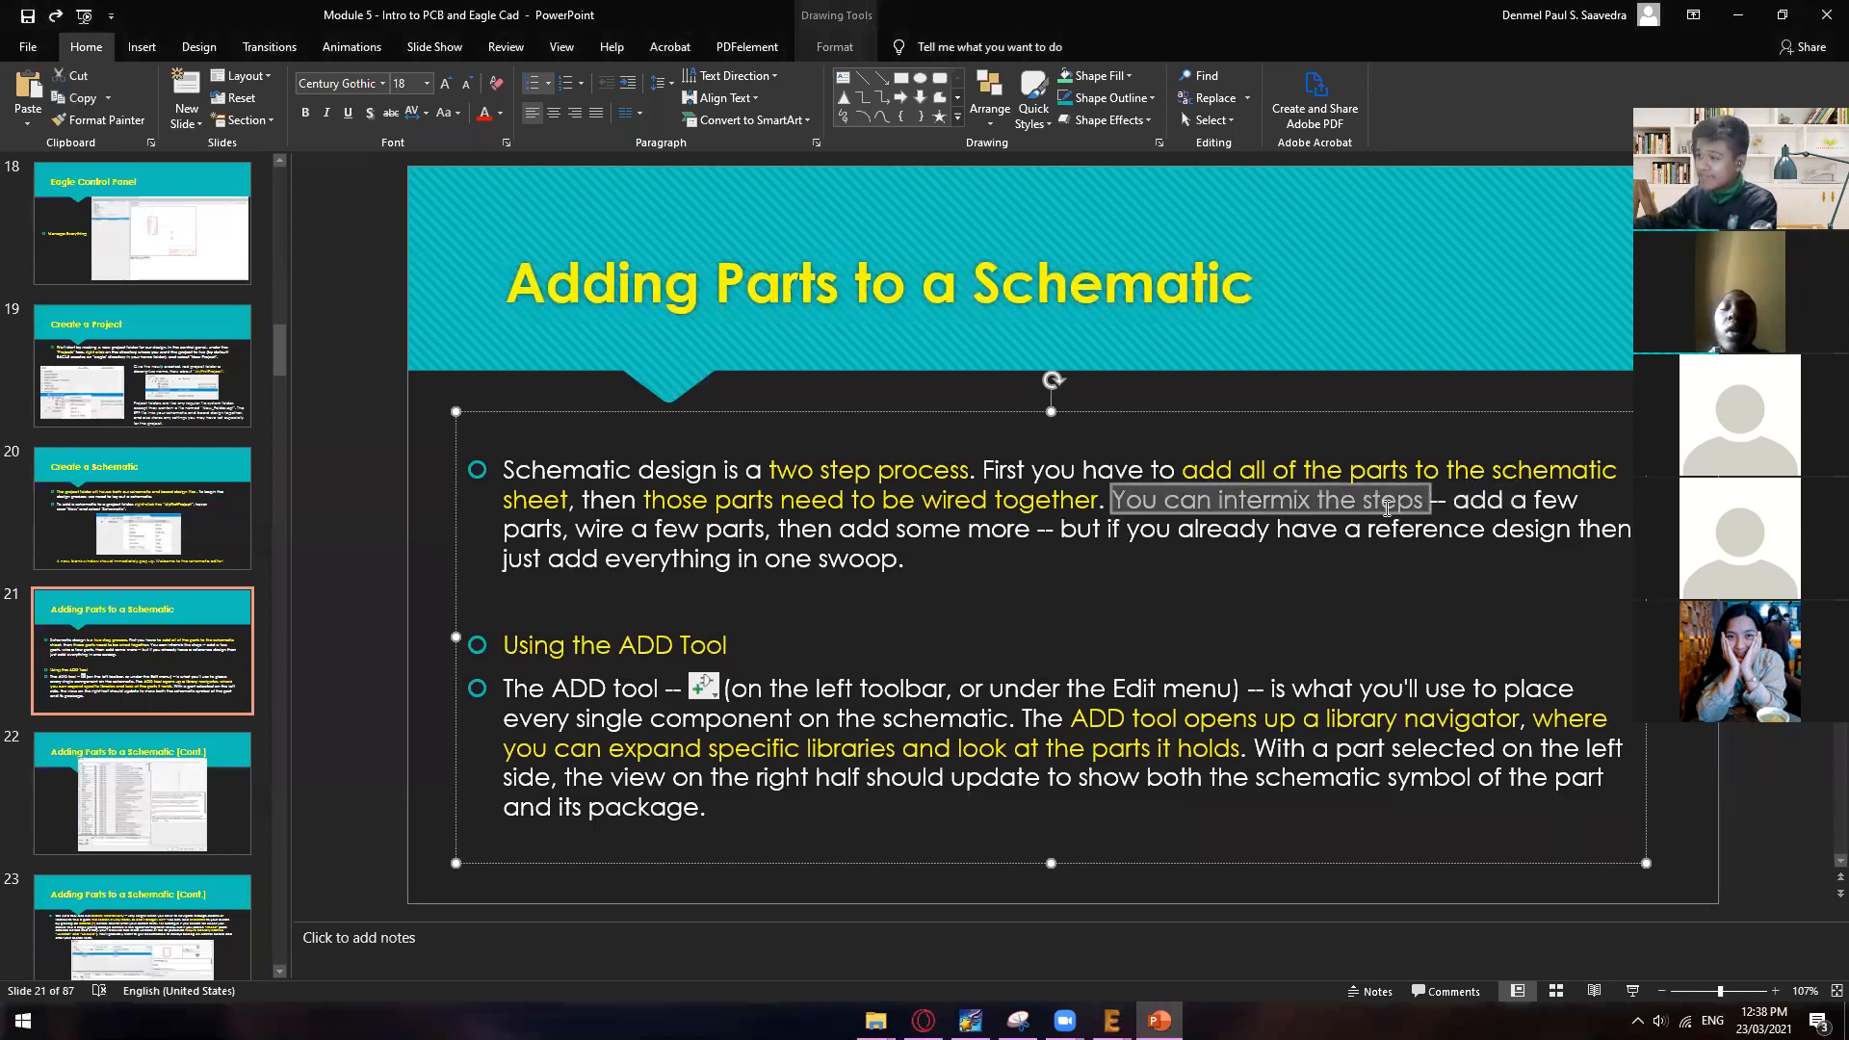
pyautogui.click(1102, 559)
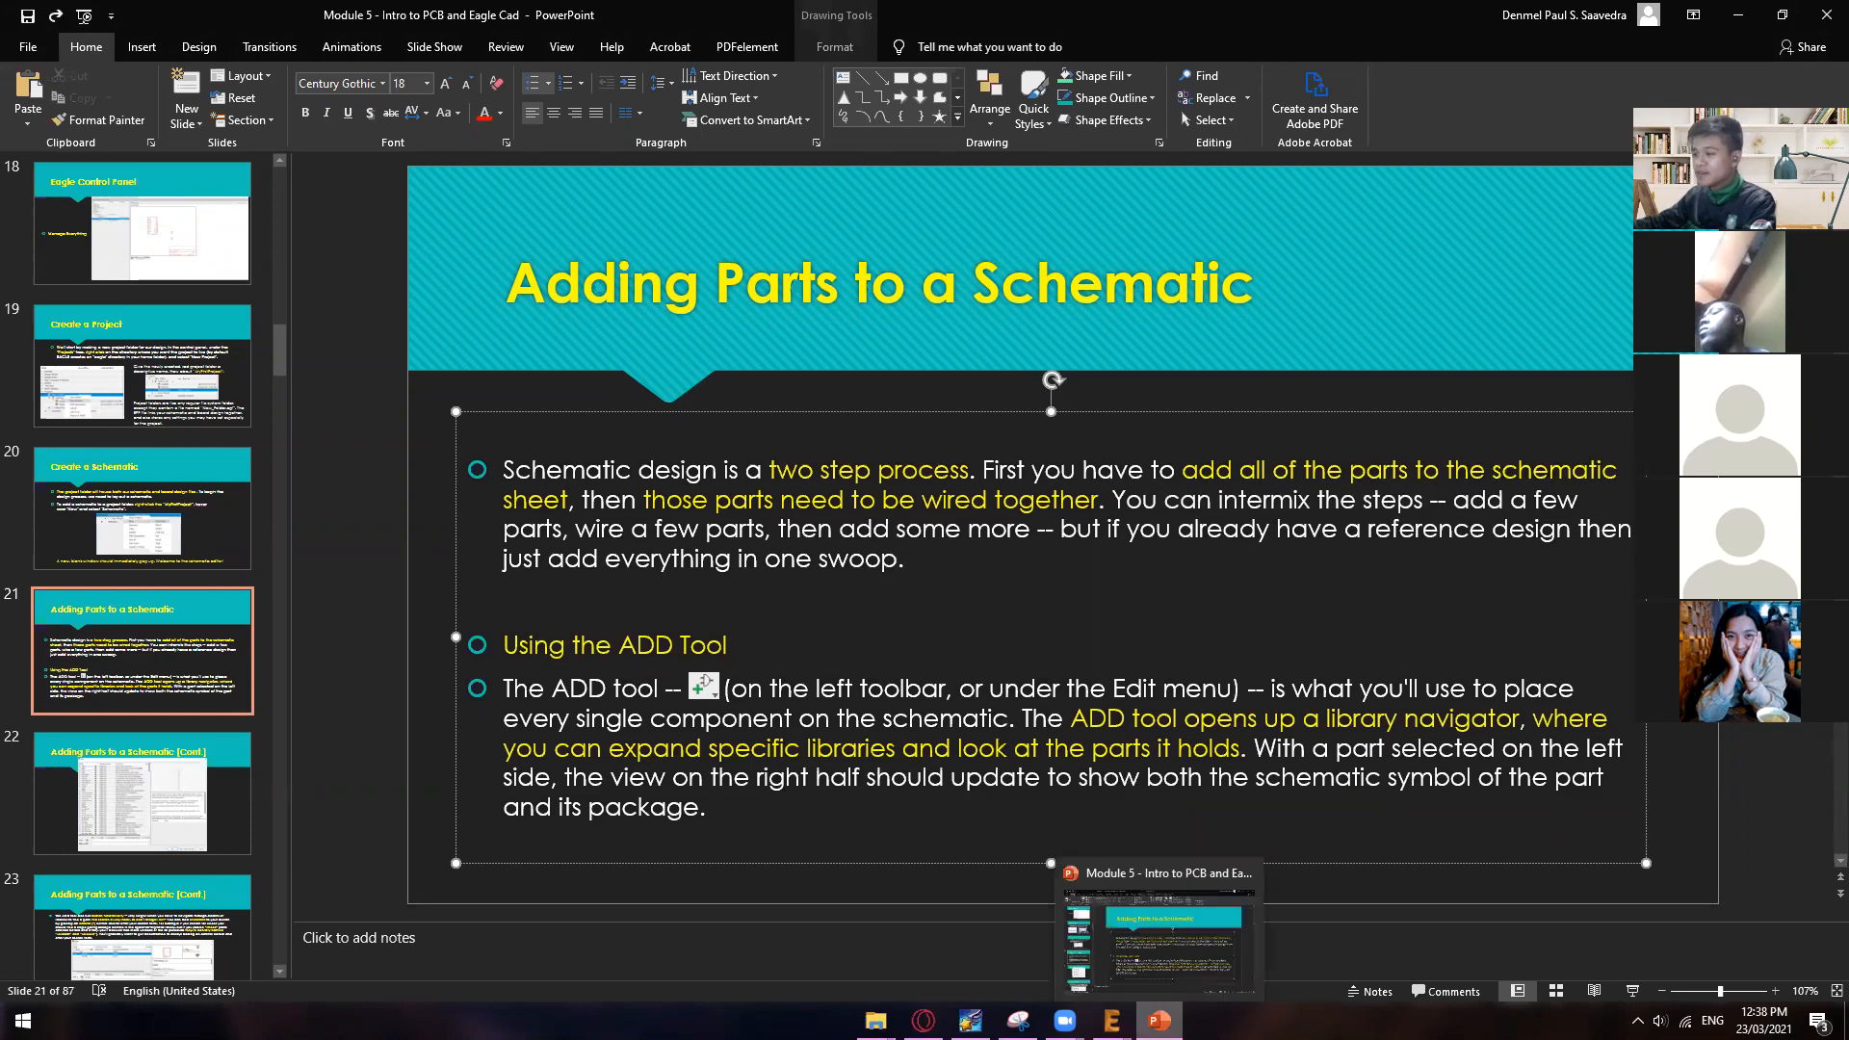
# Step: Switch back to EAGLE and view the board and the schematic alternately, ending on the schematic
pyautogui.moveTo(1112, 1019)
pyautogui.click(1293, 947)
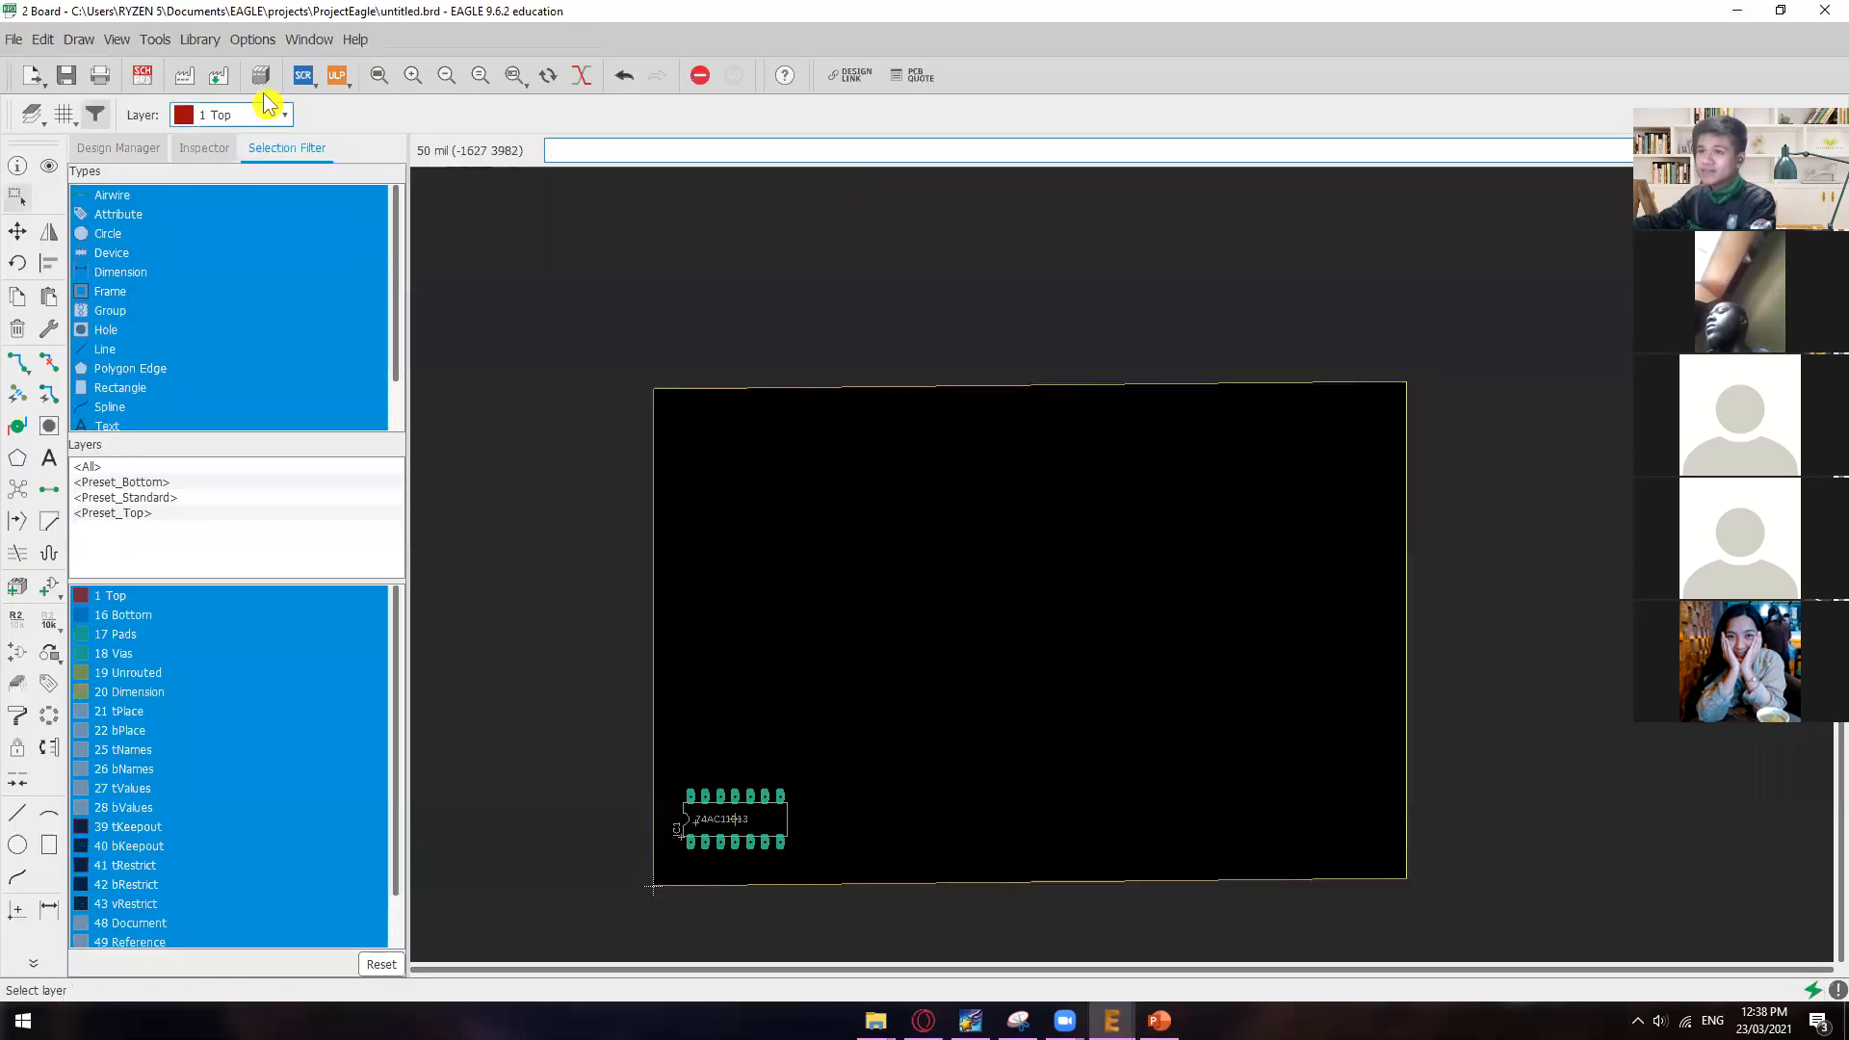
pyautogui.click(142, 75)
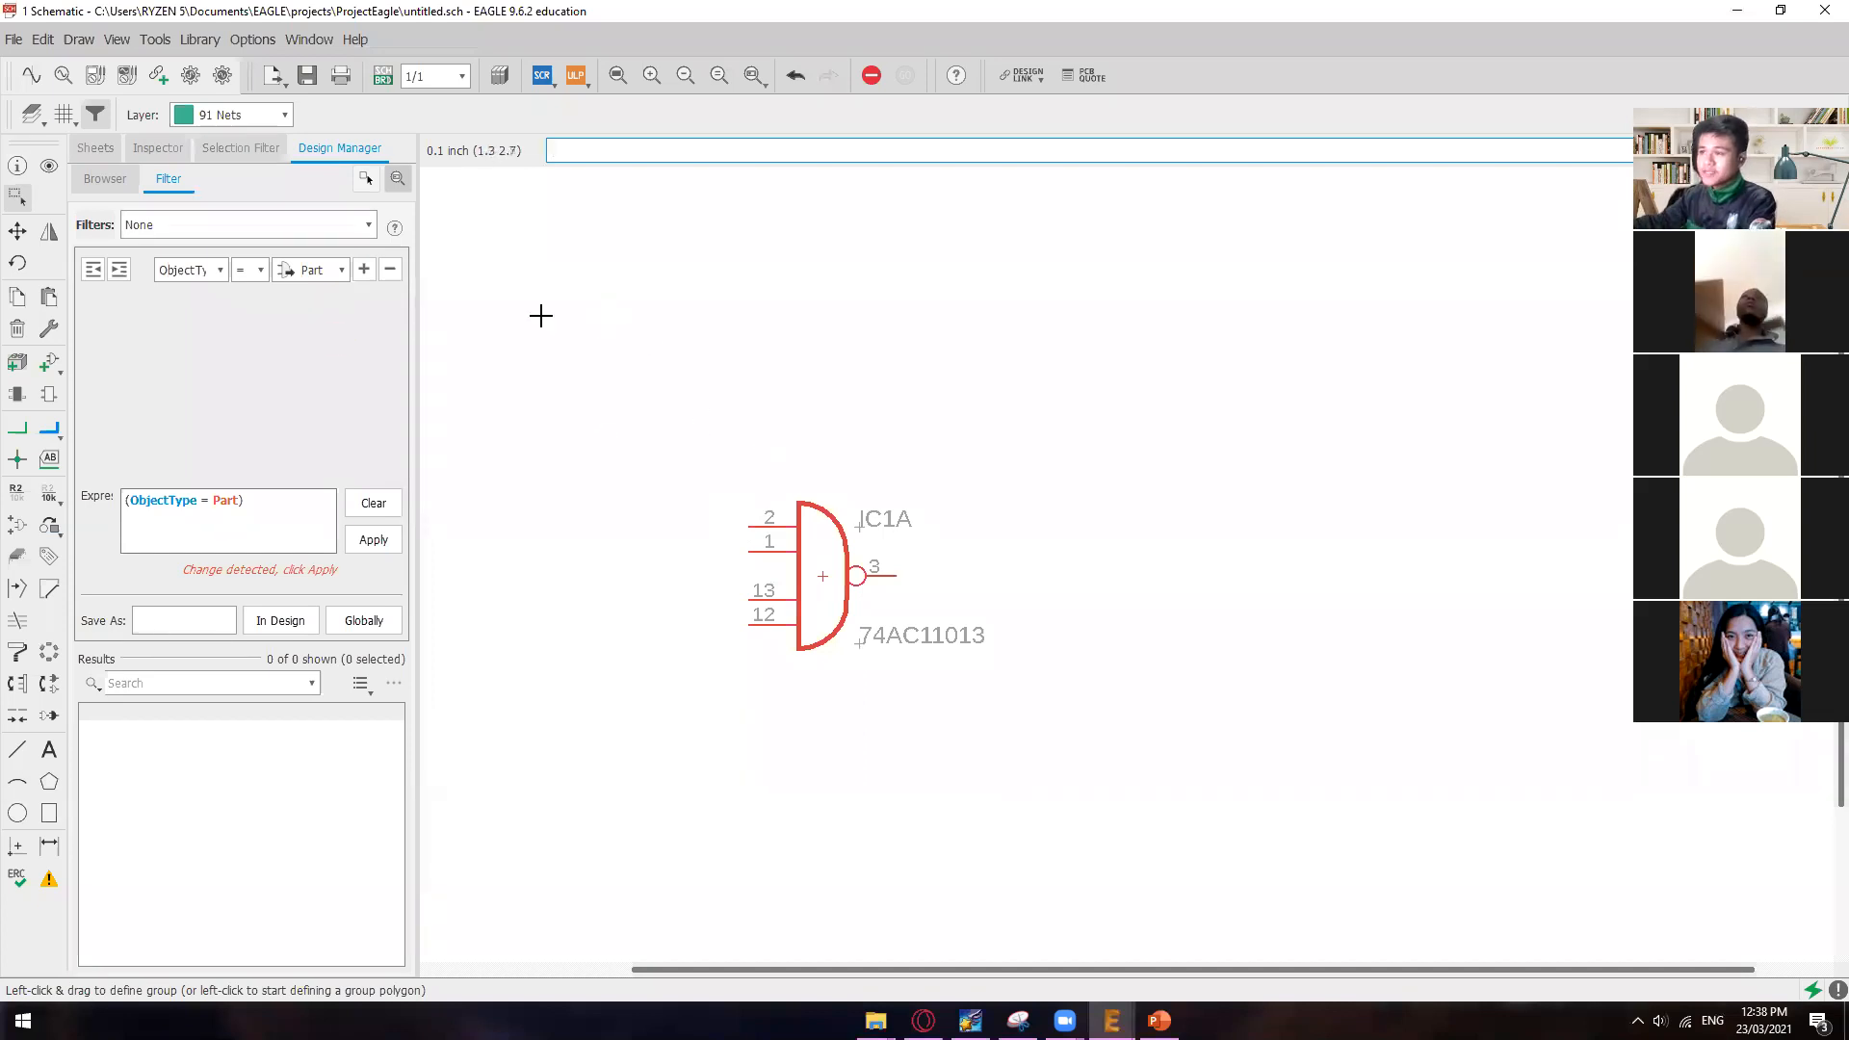
pyautogui.click(382, 74)
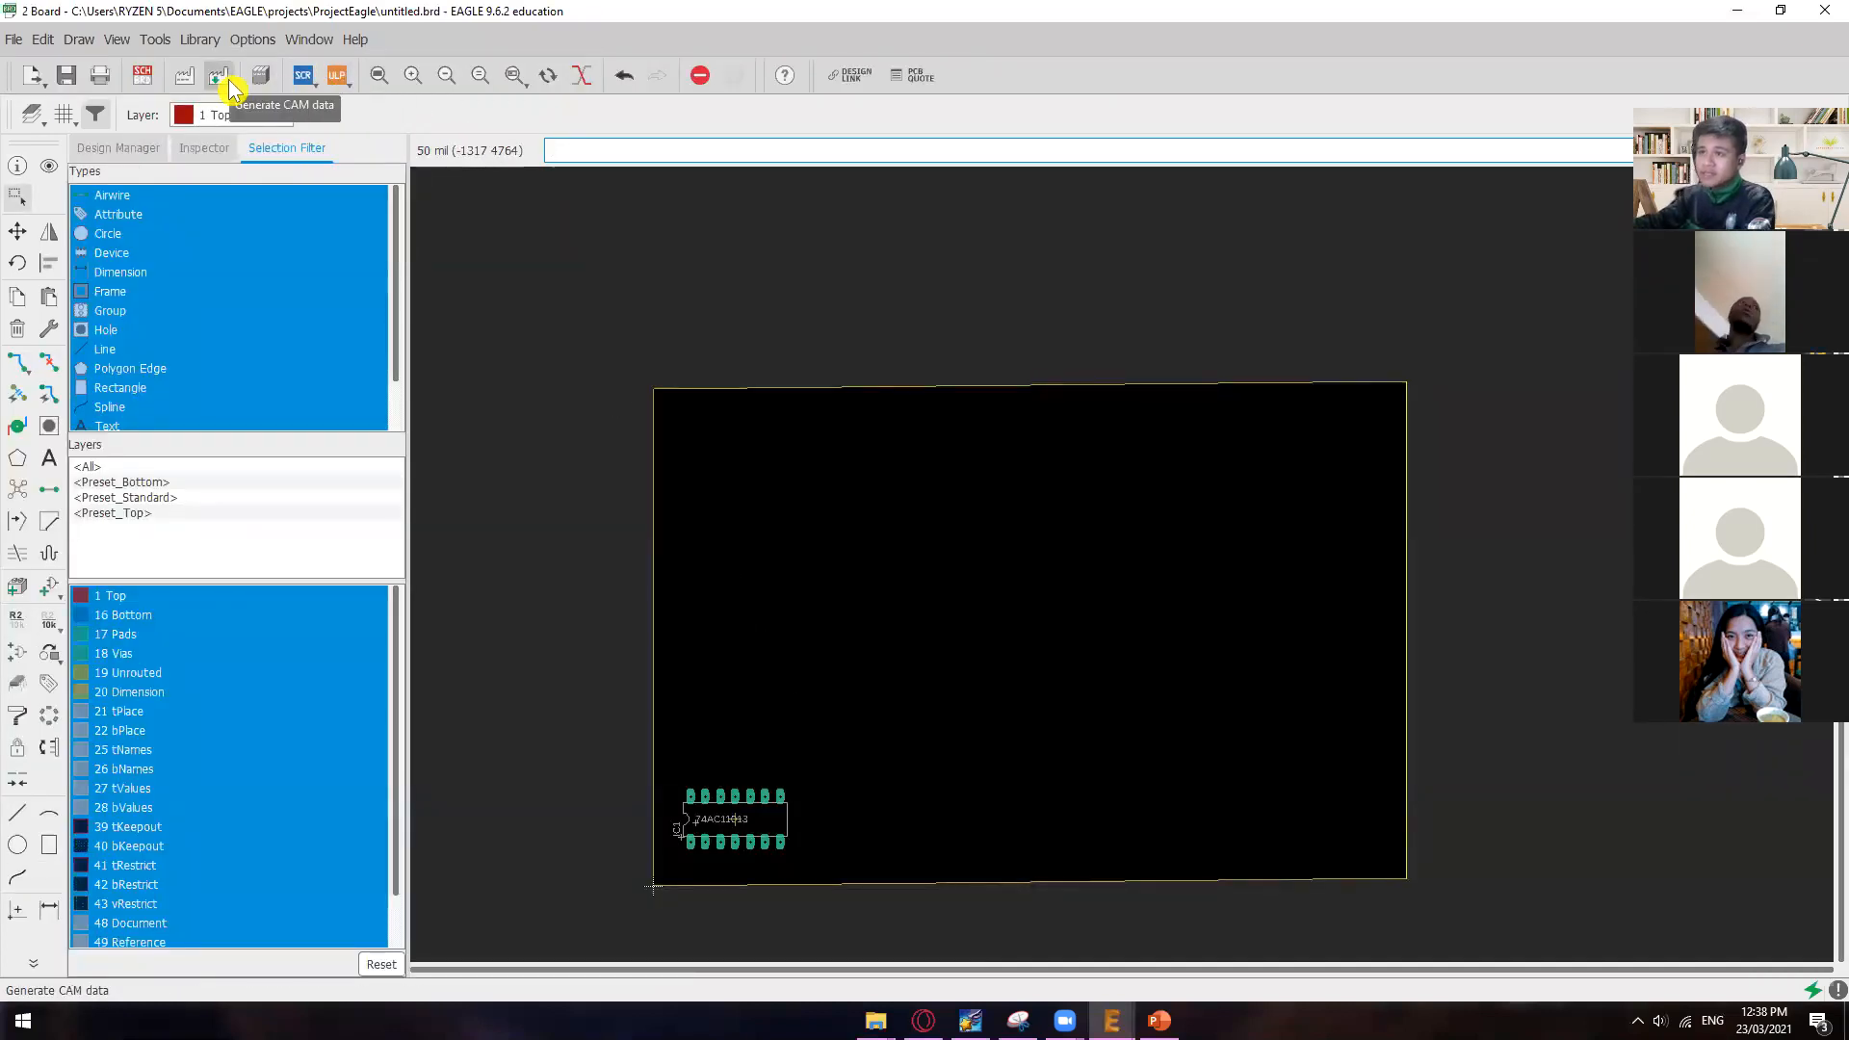
pyautogui.click(142, 74)
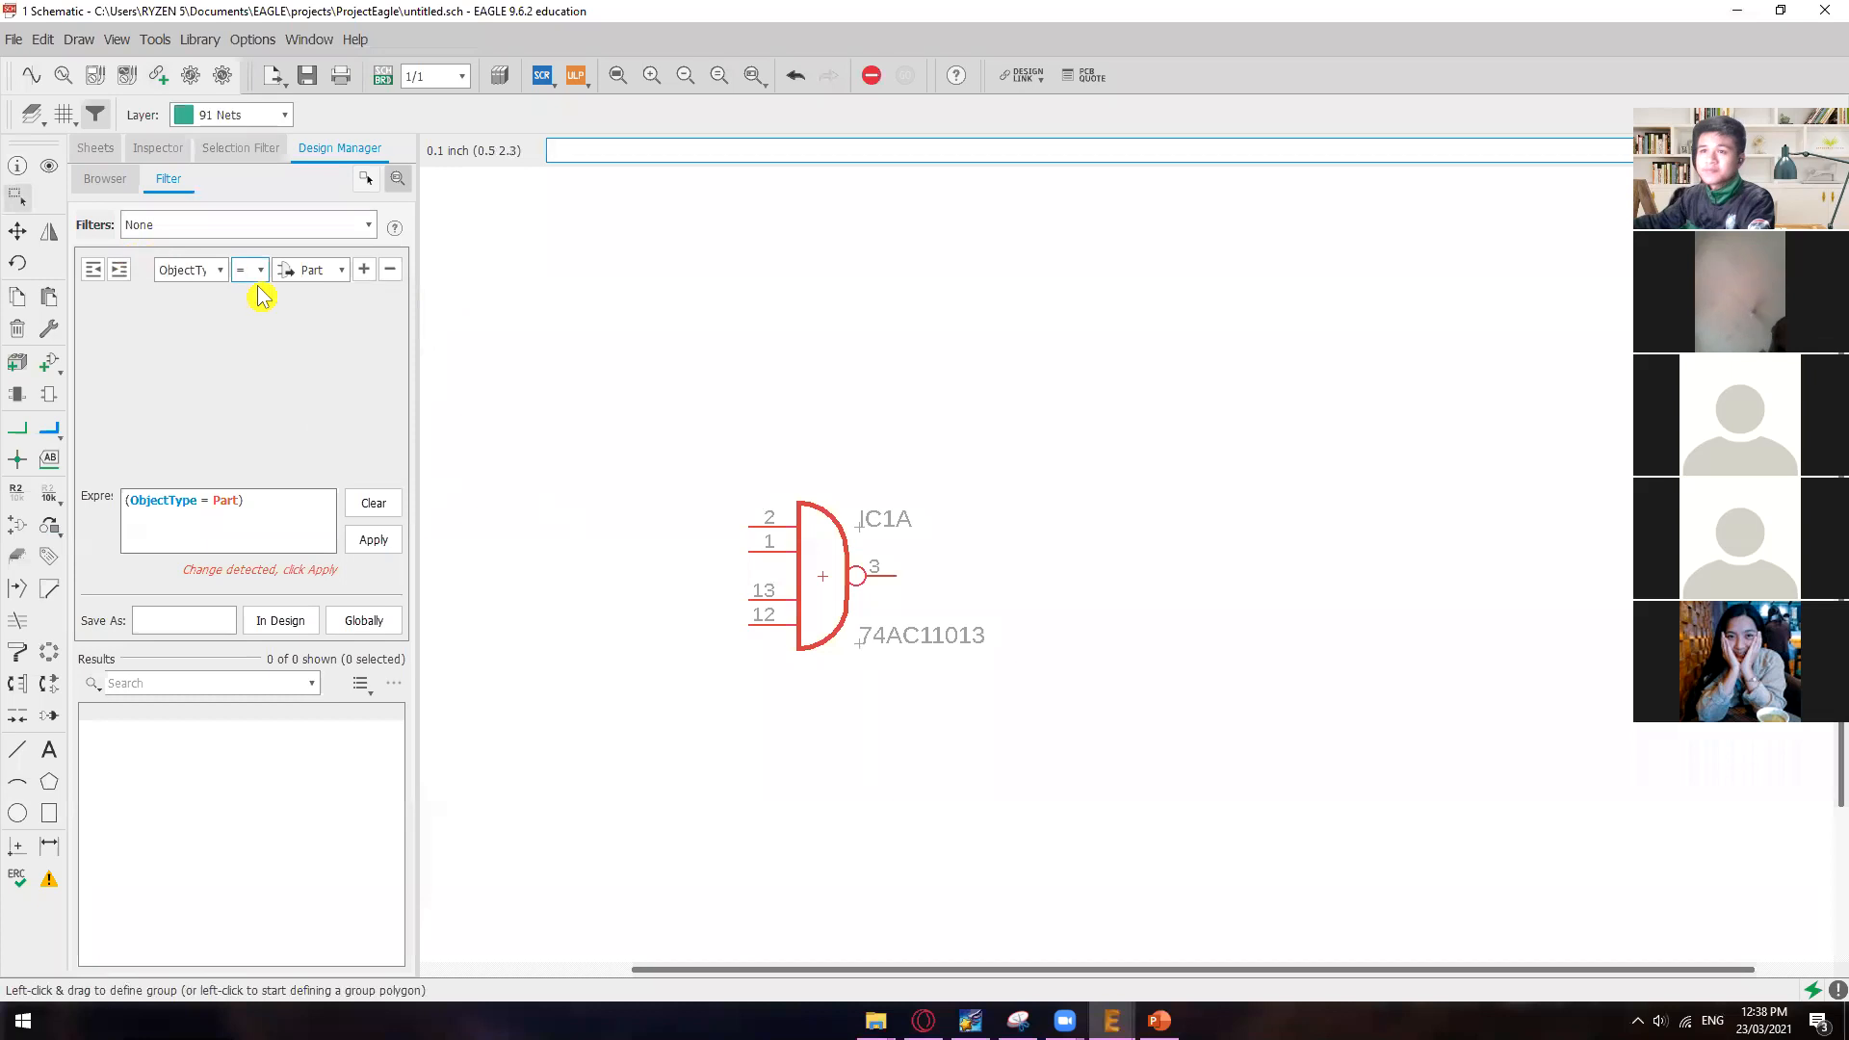
# Step: Browse the 74ac-logic library with the ADD tool and select the 74AC11013D variant in the SO14 package
pyautogui.write('add')
pyautogui.press('Return')
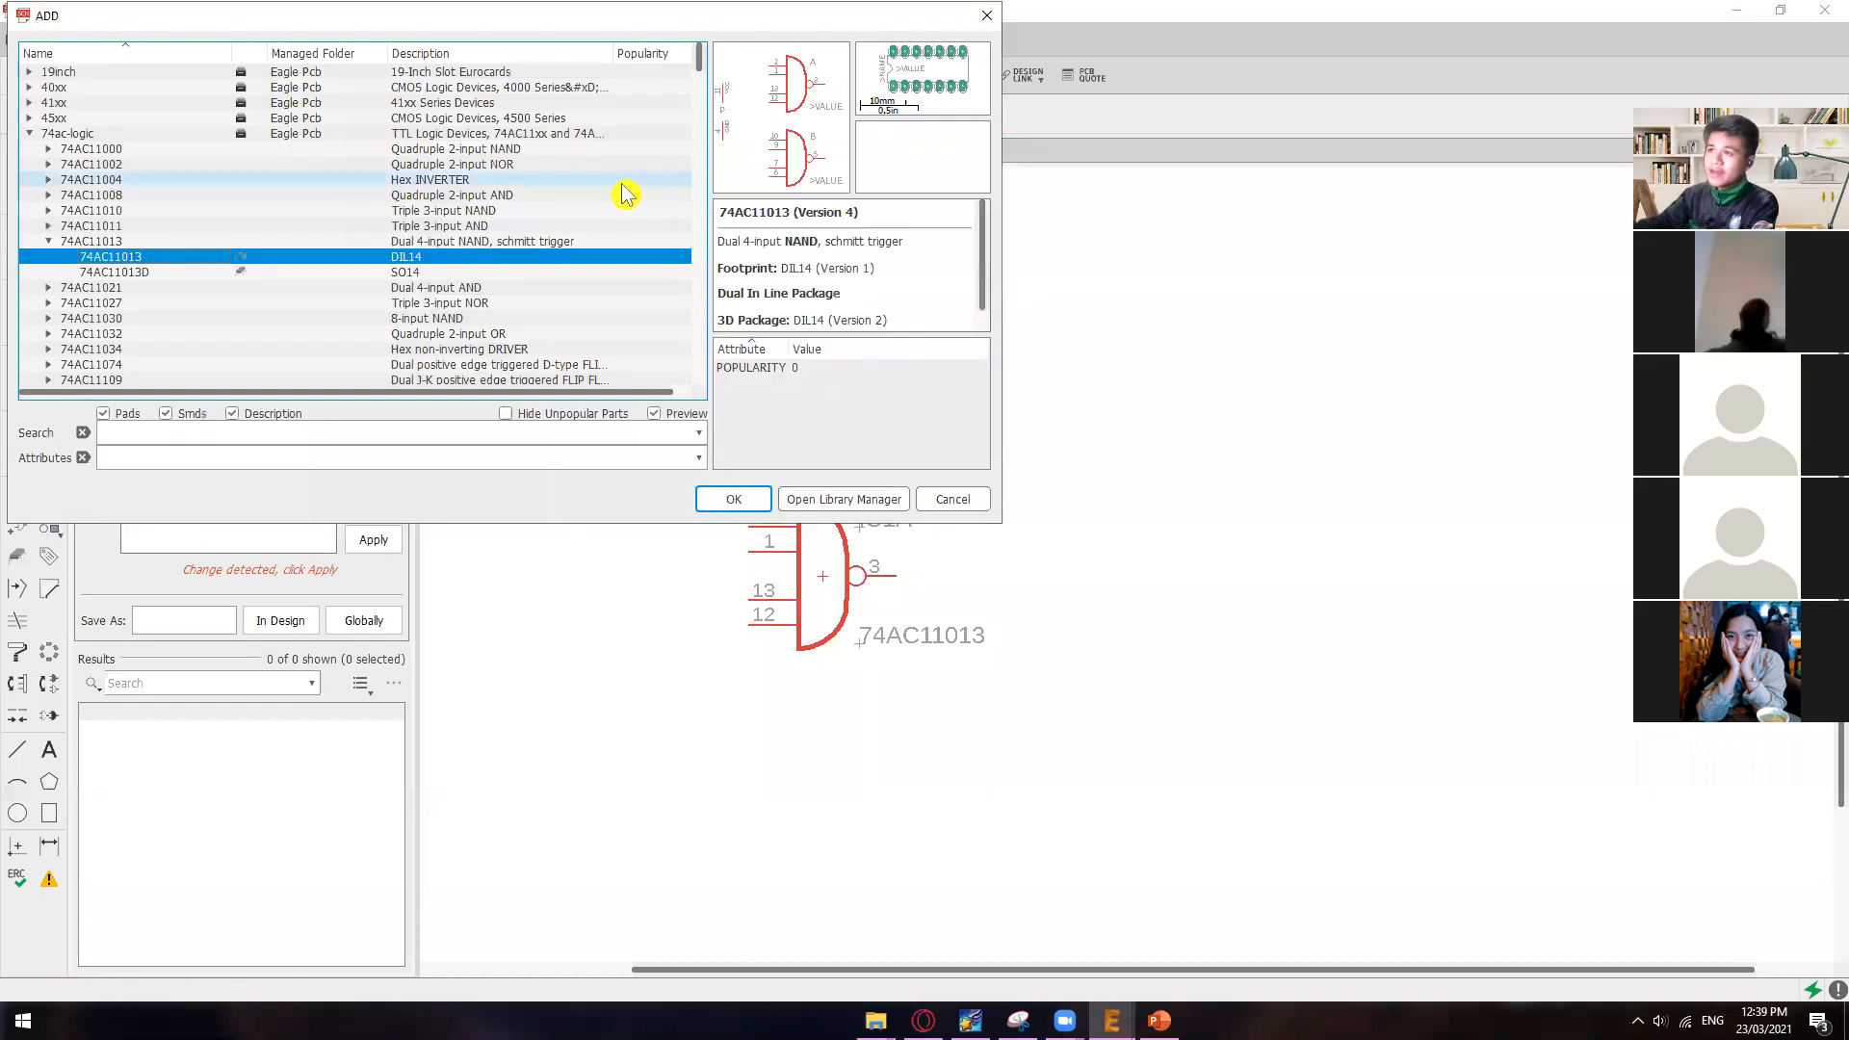
pyautogui.scroll(-2, 404, 226)
pyautogui.click(234, 305)
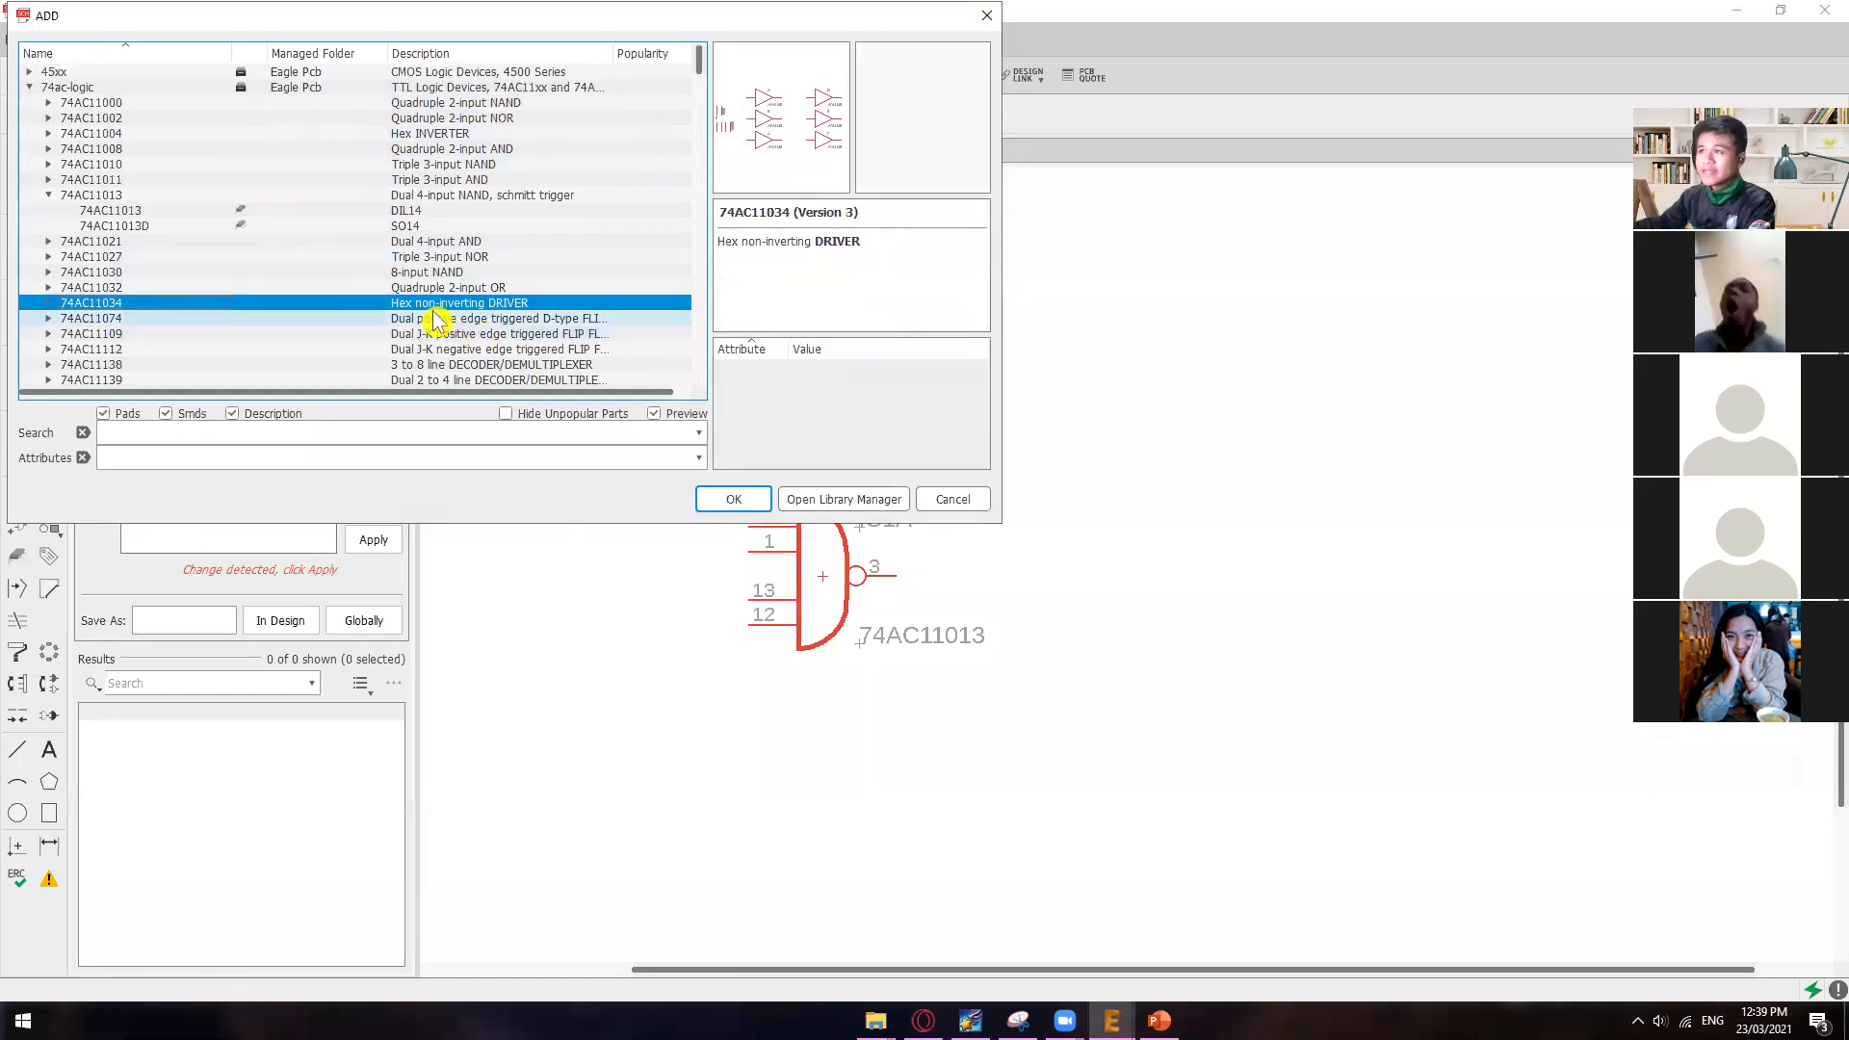
pyautogui.click(424, 228)
pyautogui.click(683, 433)
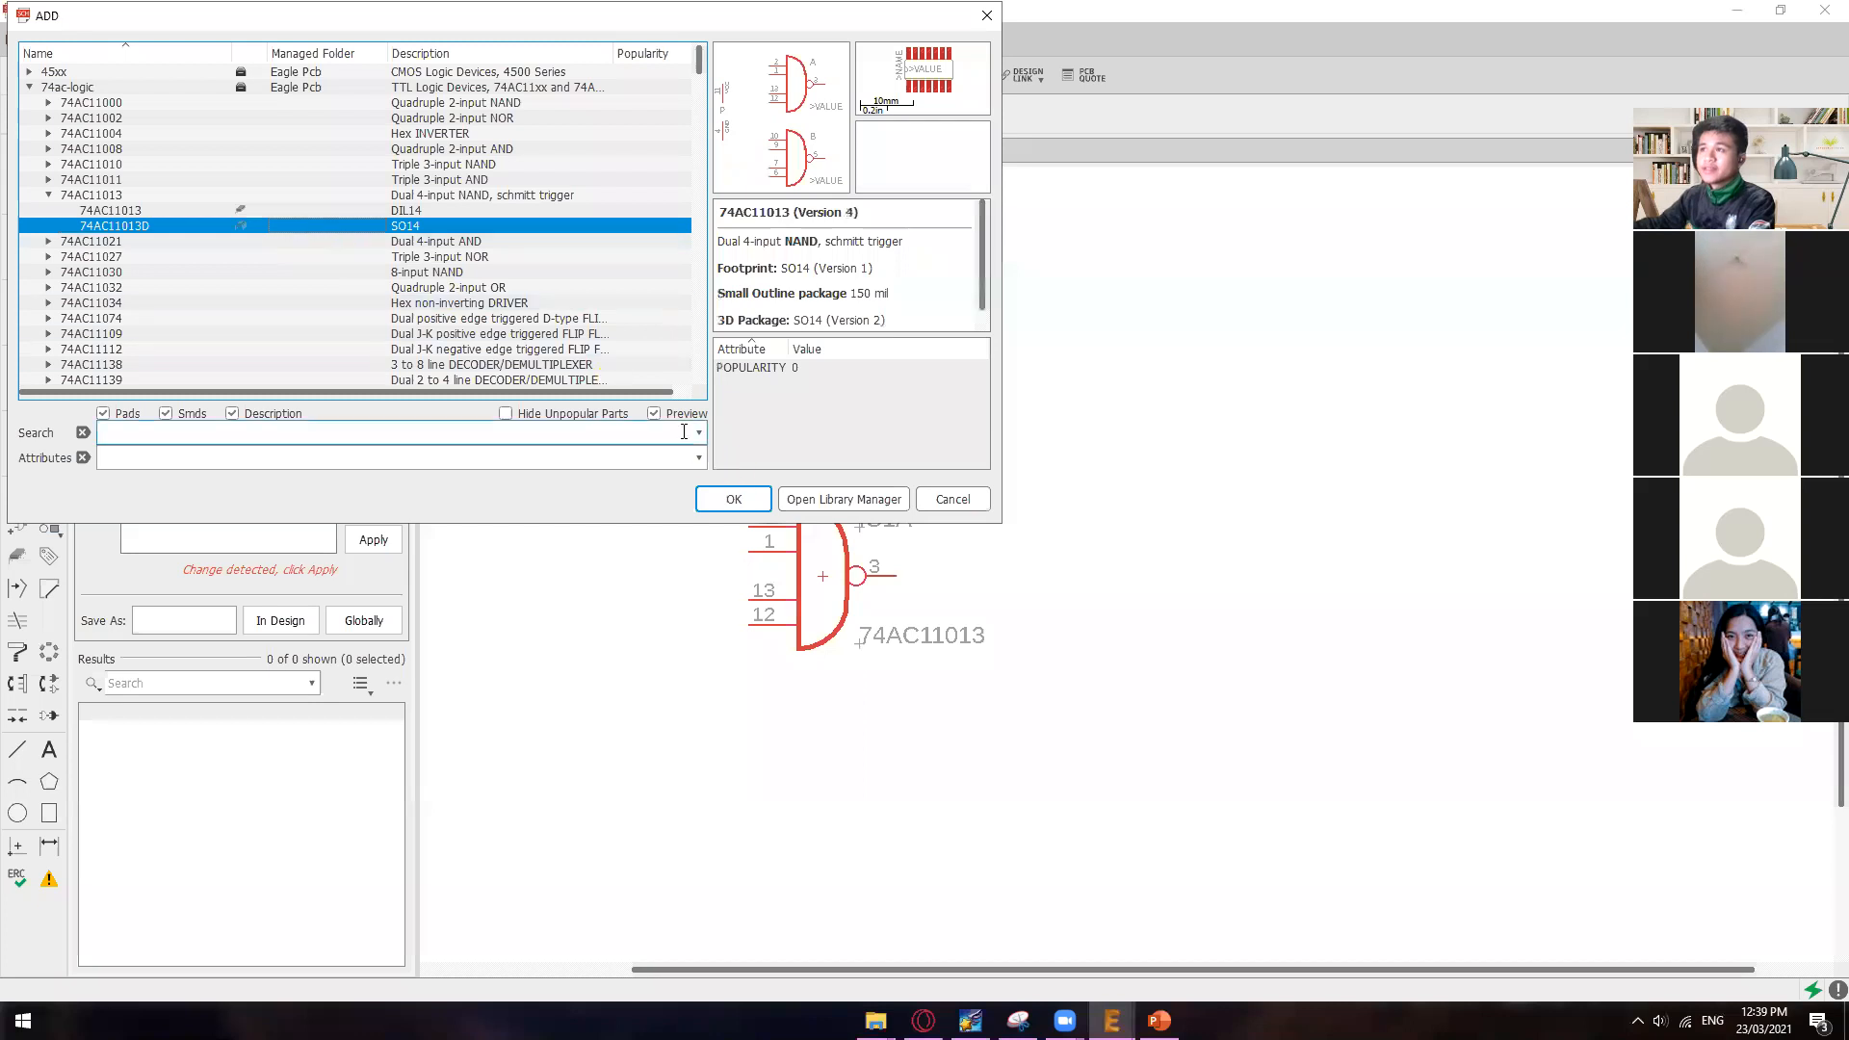
pyautogui.click(235, 150)
pyautogui.click(270, 179)
pyautogui.click(258, 210)
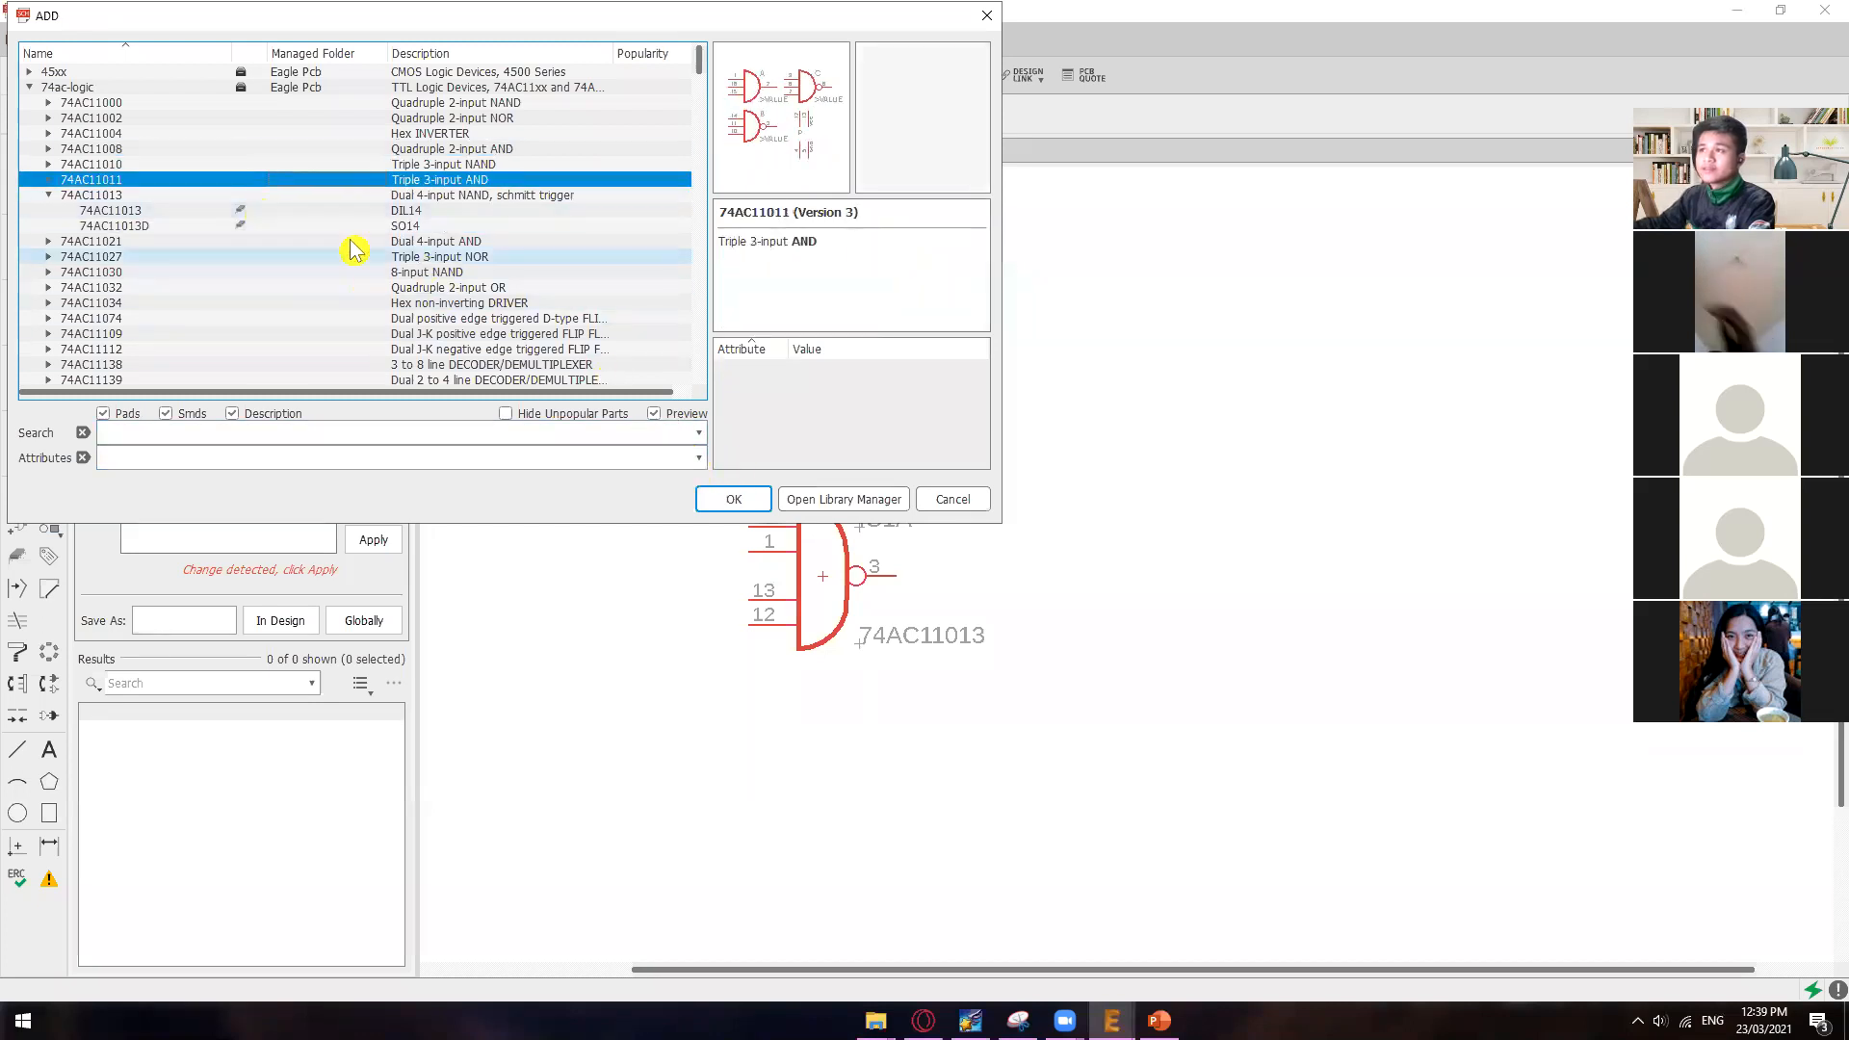
pyautogui.click(359, 227)
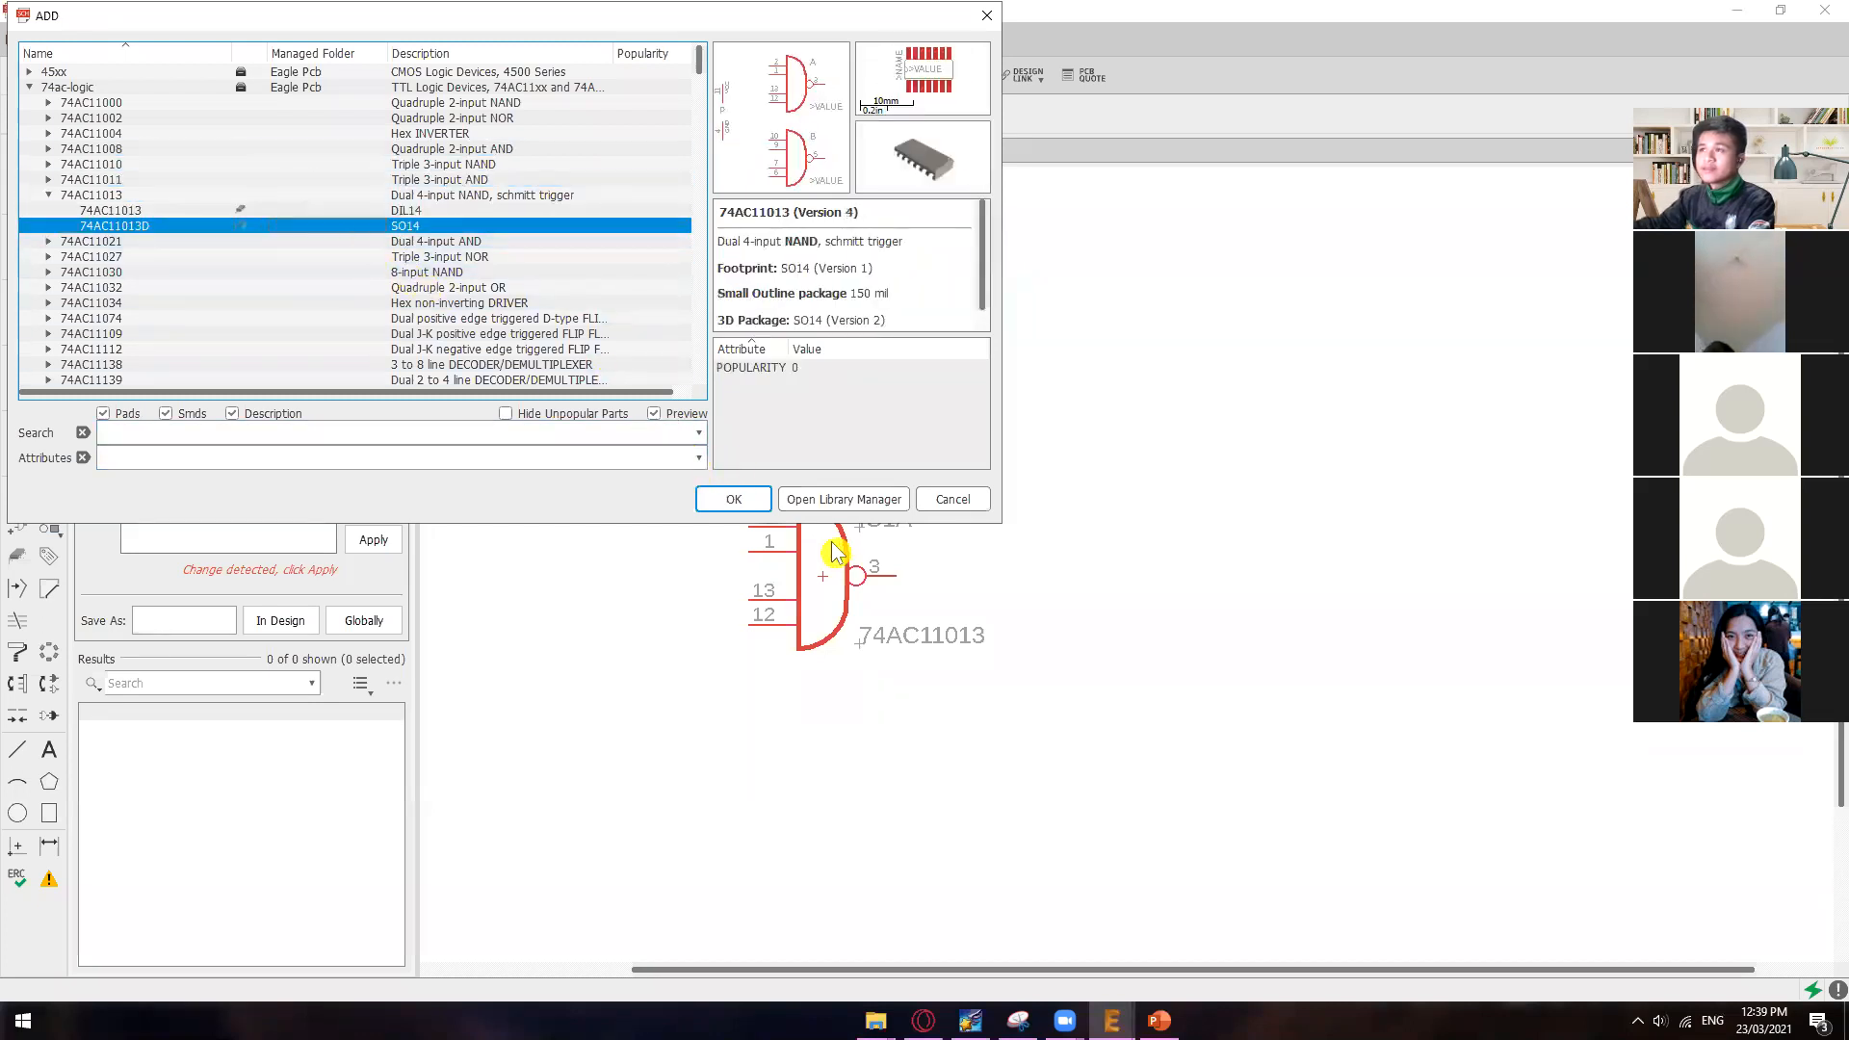
# Step: Place one 74AC11013D gate directly above the existing 74AC11013 gate and end the ADD command
pyautogui.click(732, 499)
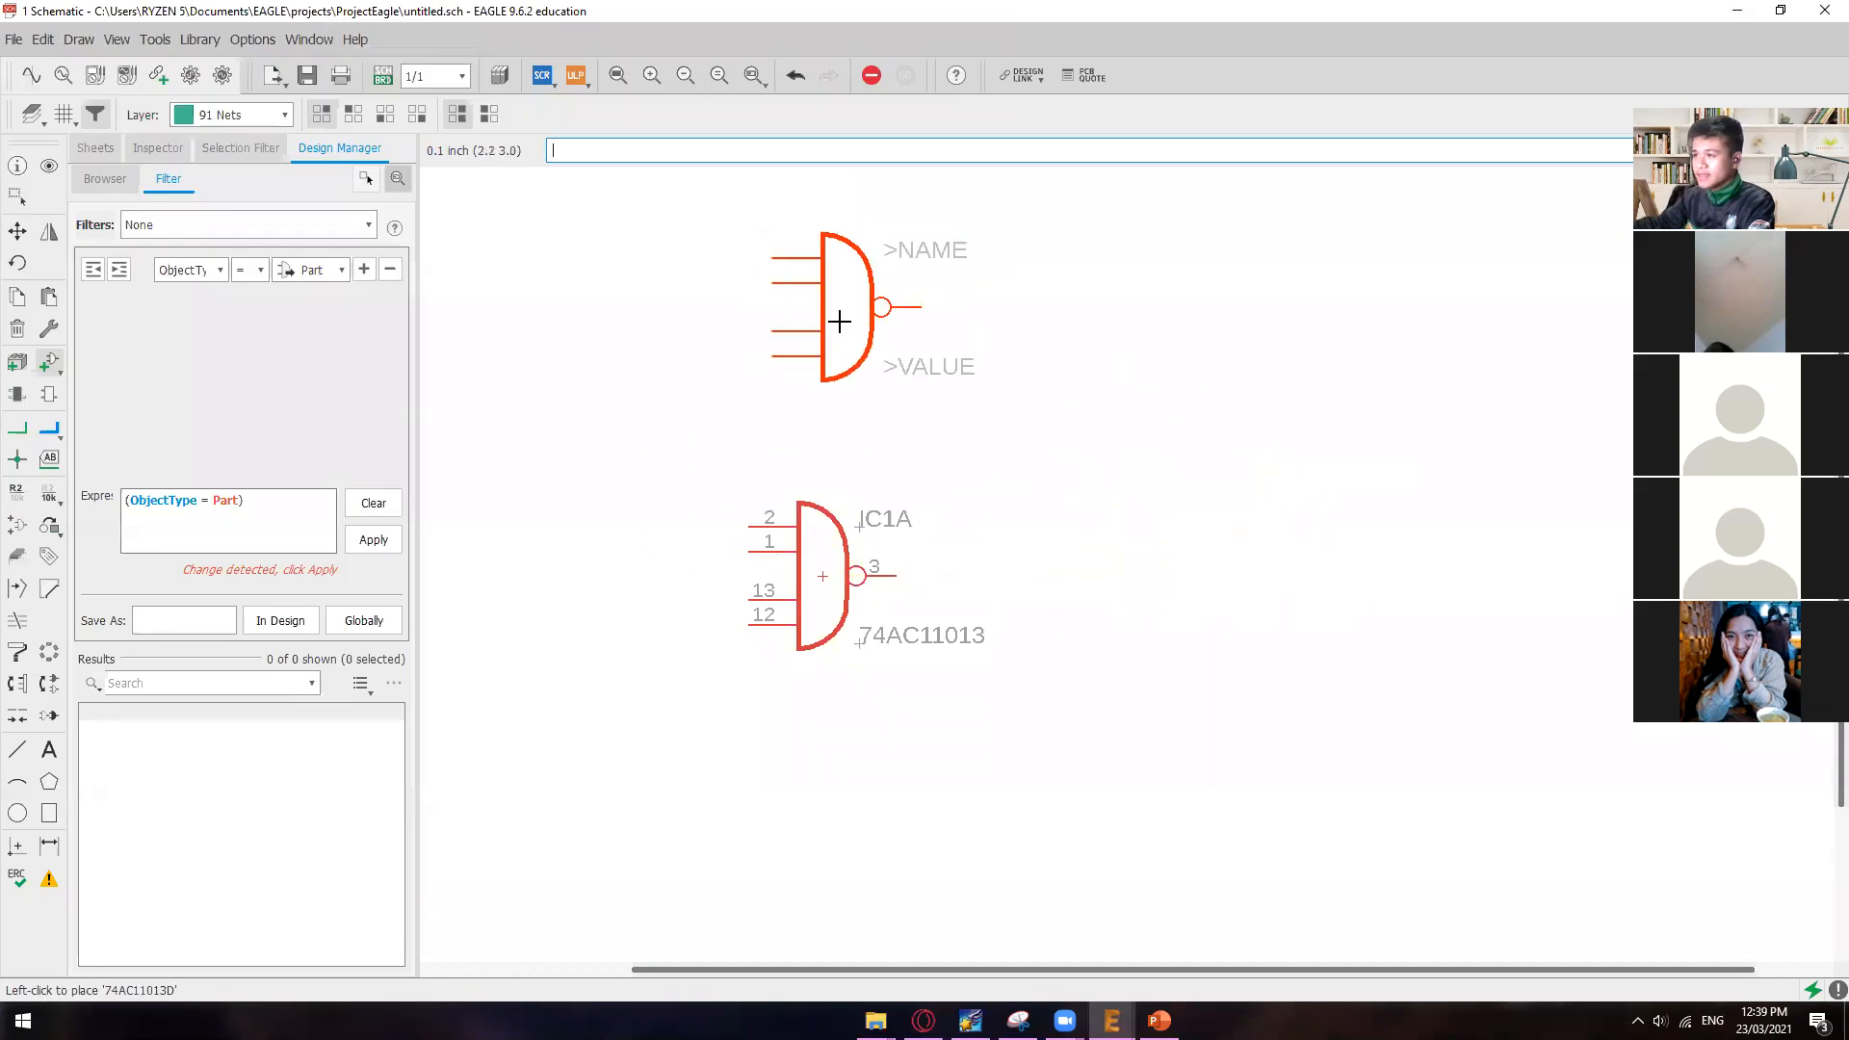
pyautogui.click(818, 353)
pyautogui.press('Escape')
pyautogui.click(953, 496)
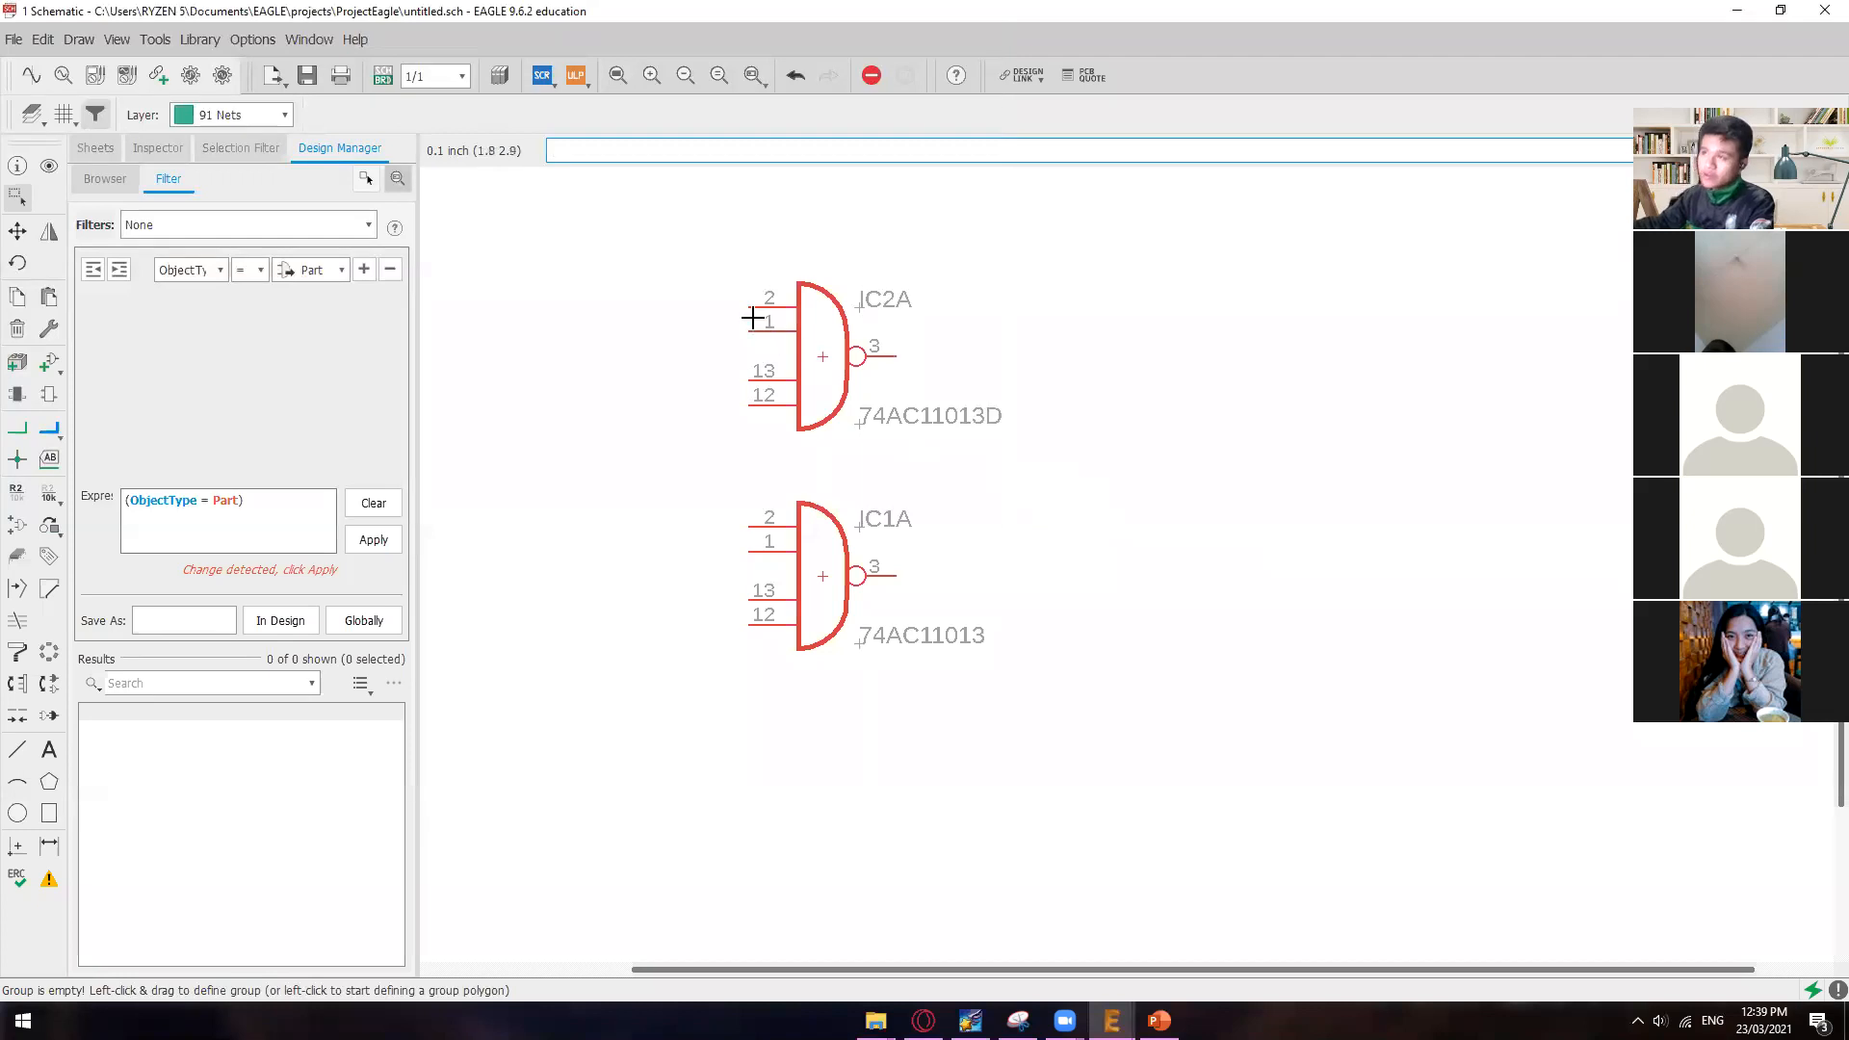
# Step: Activate the Net tool and examine the list of key assignments for EAGLE commands
pyautogui.click(19, 431)
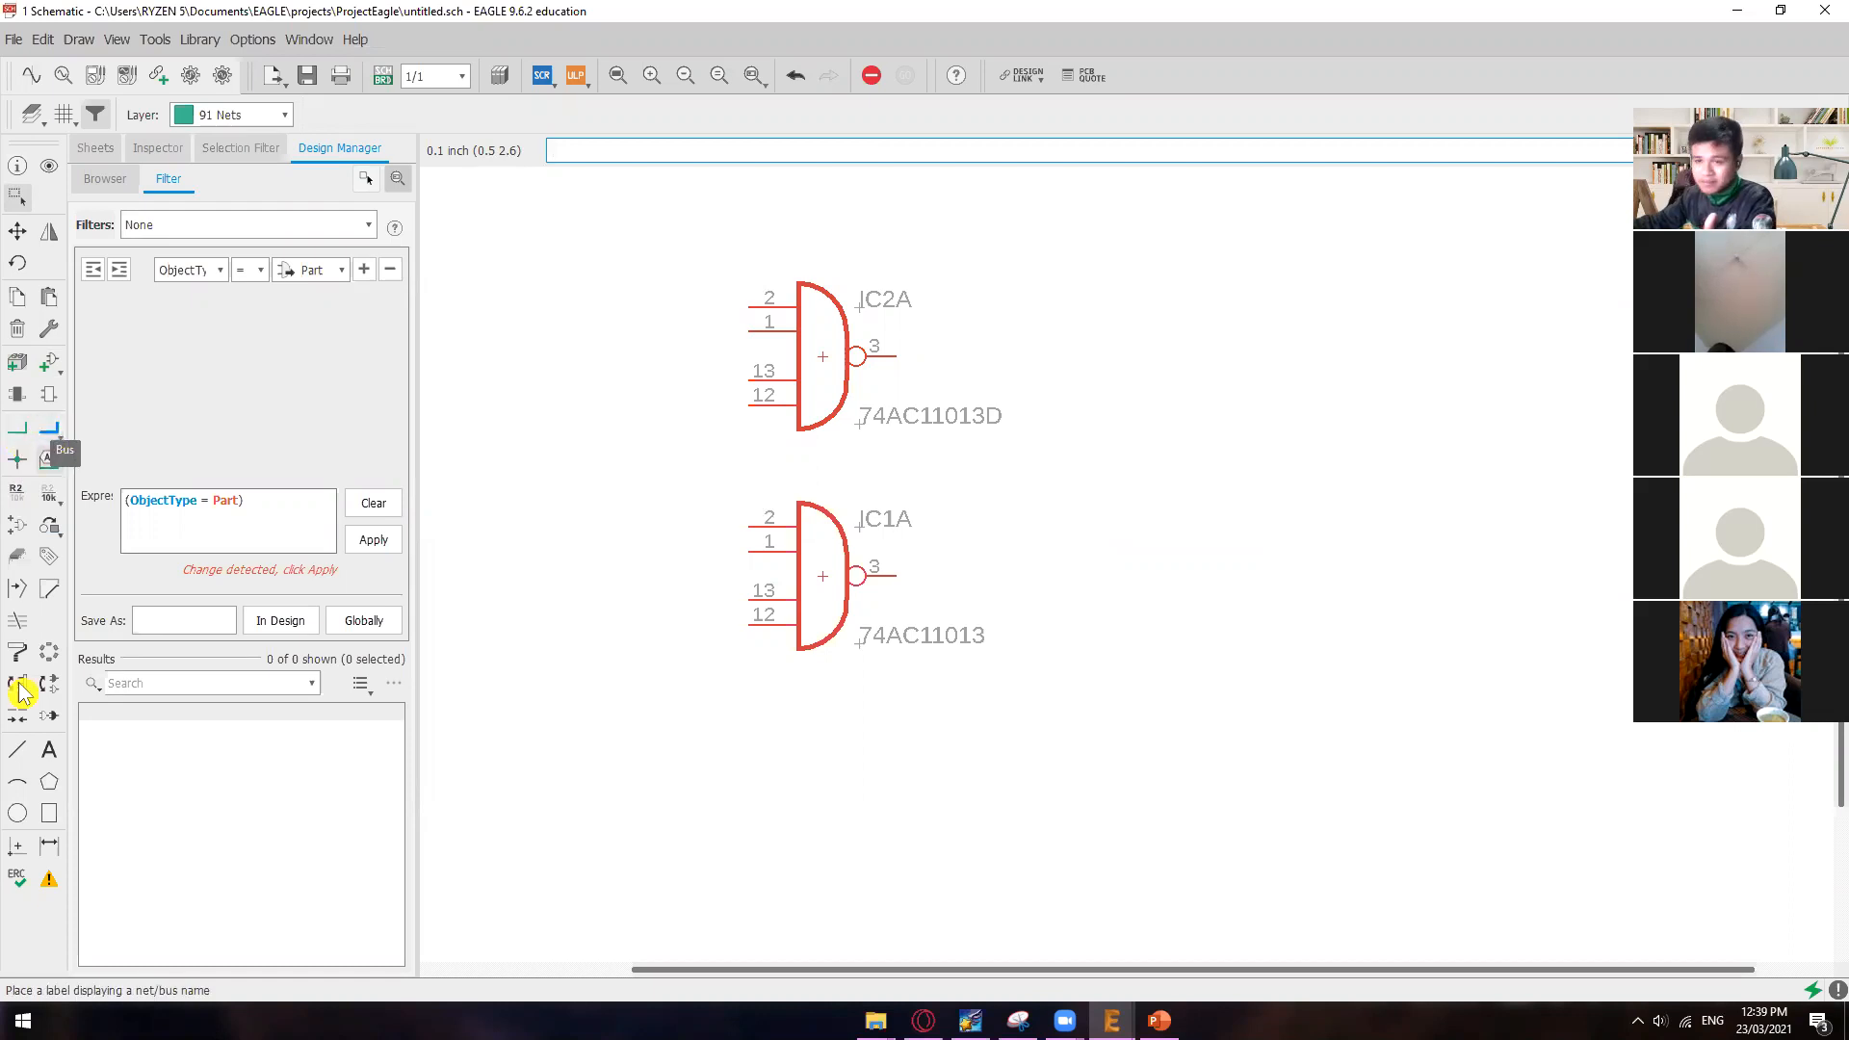
pyautogui.click(18, 428)
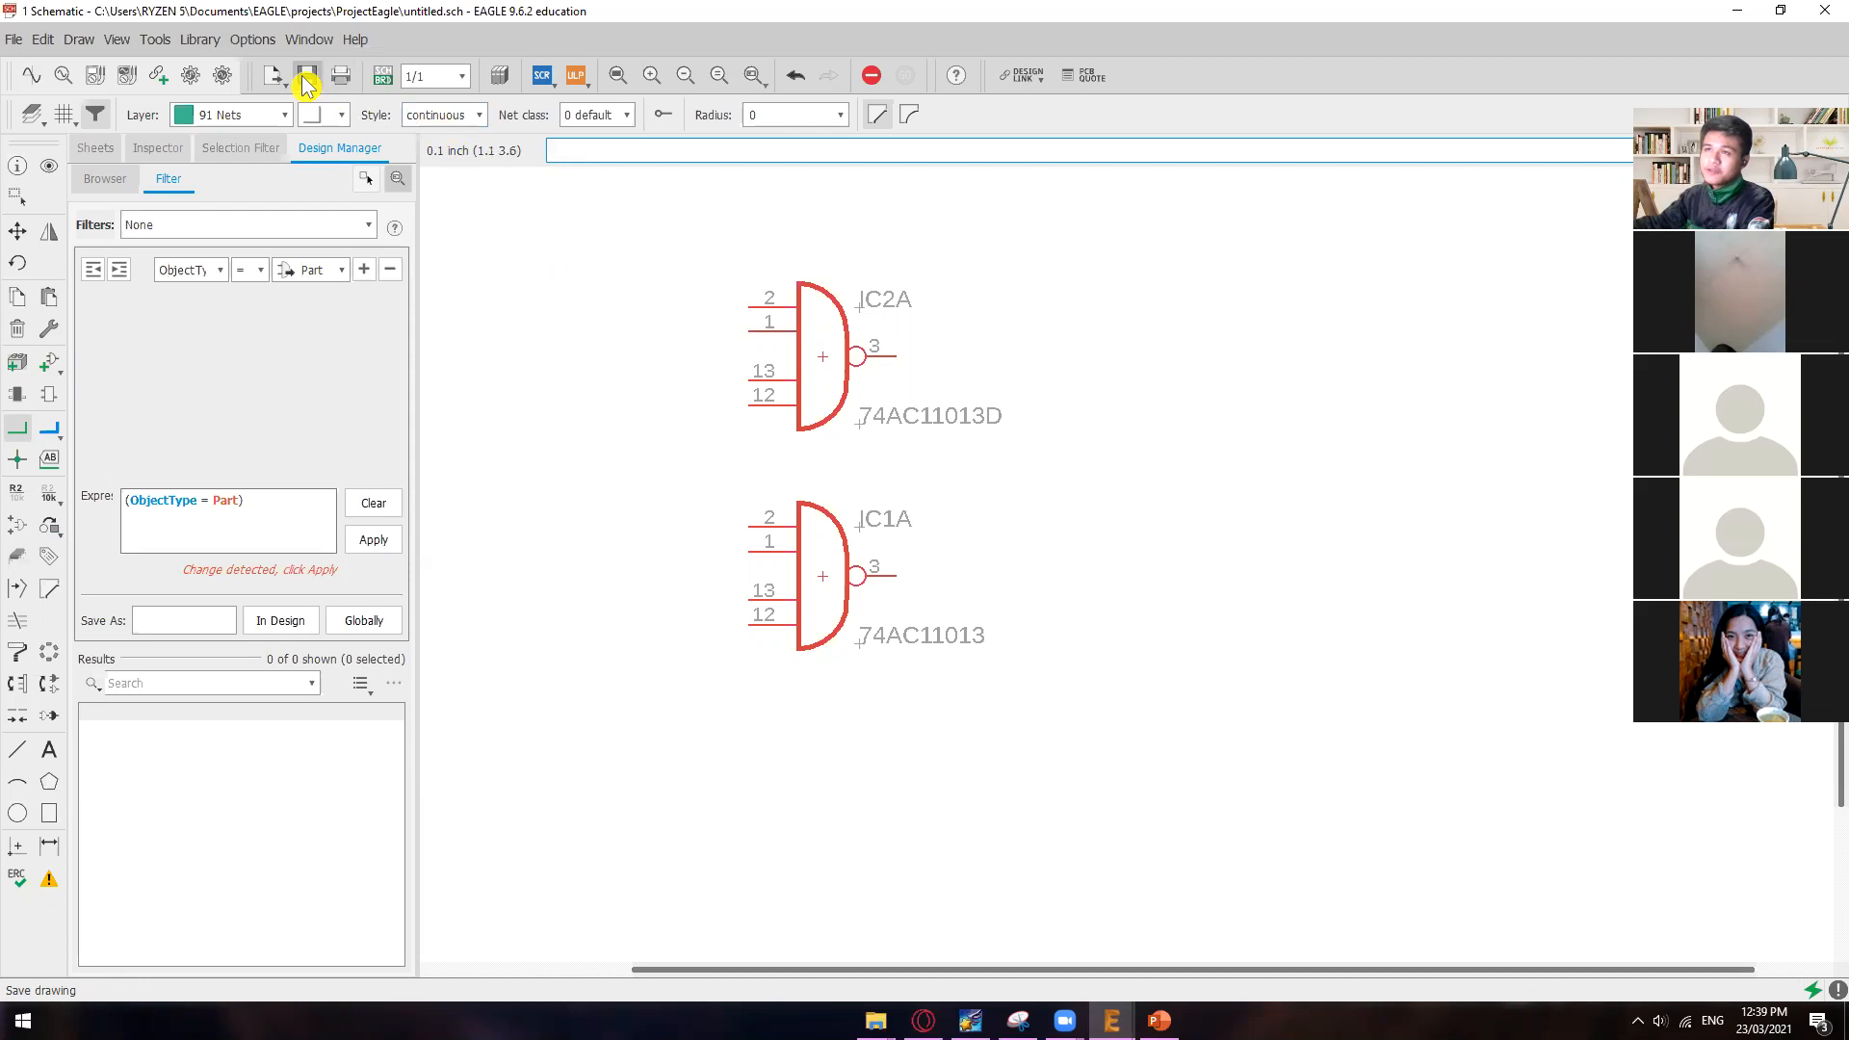
pyautogui.click(252, 39)
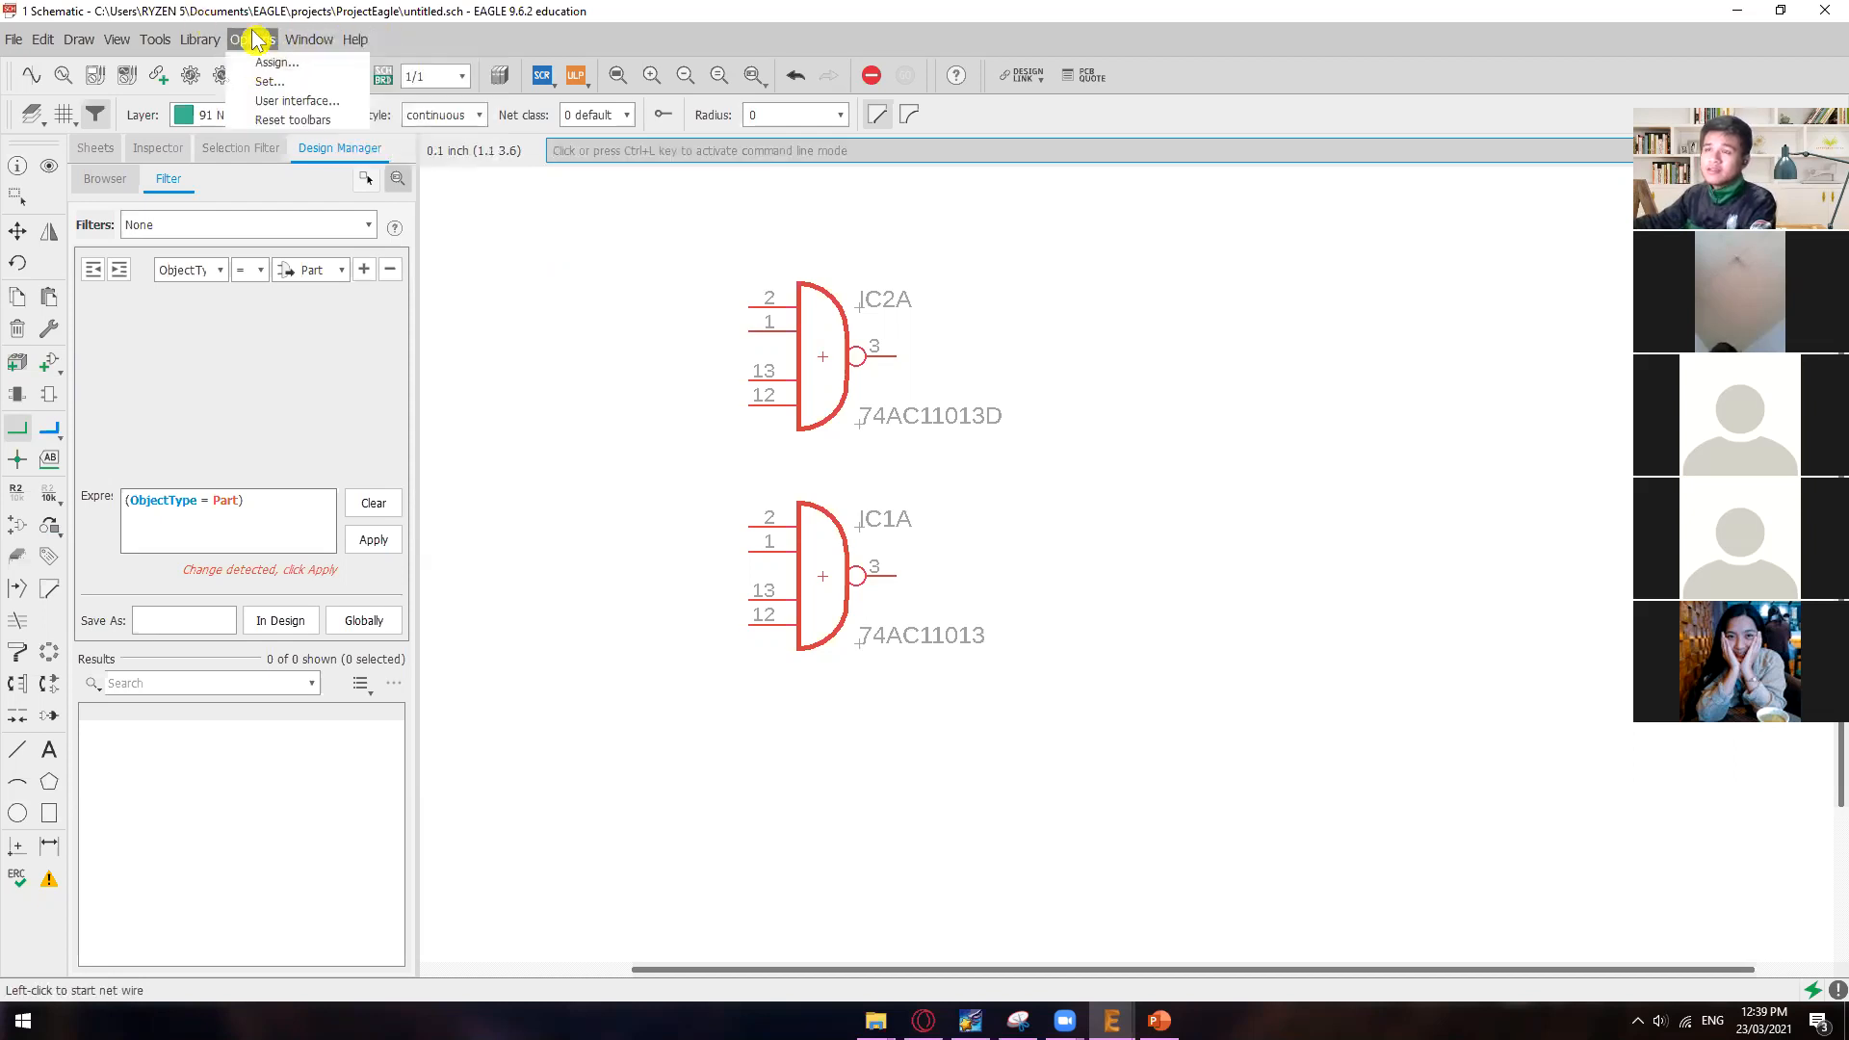
pyautogui.click(266, 63)
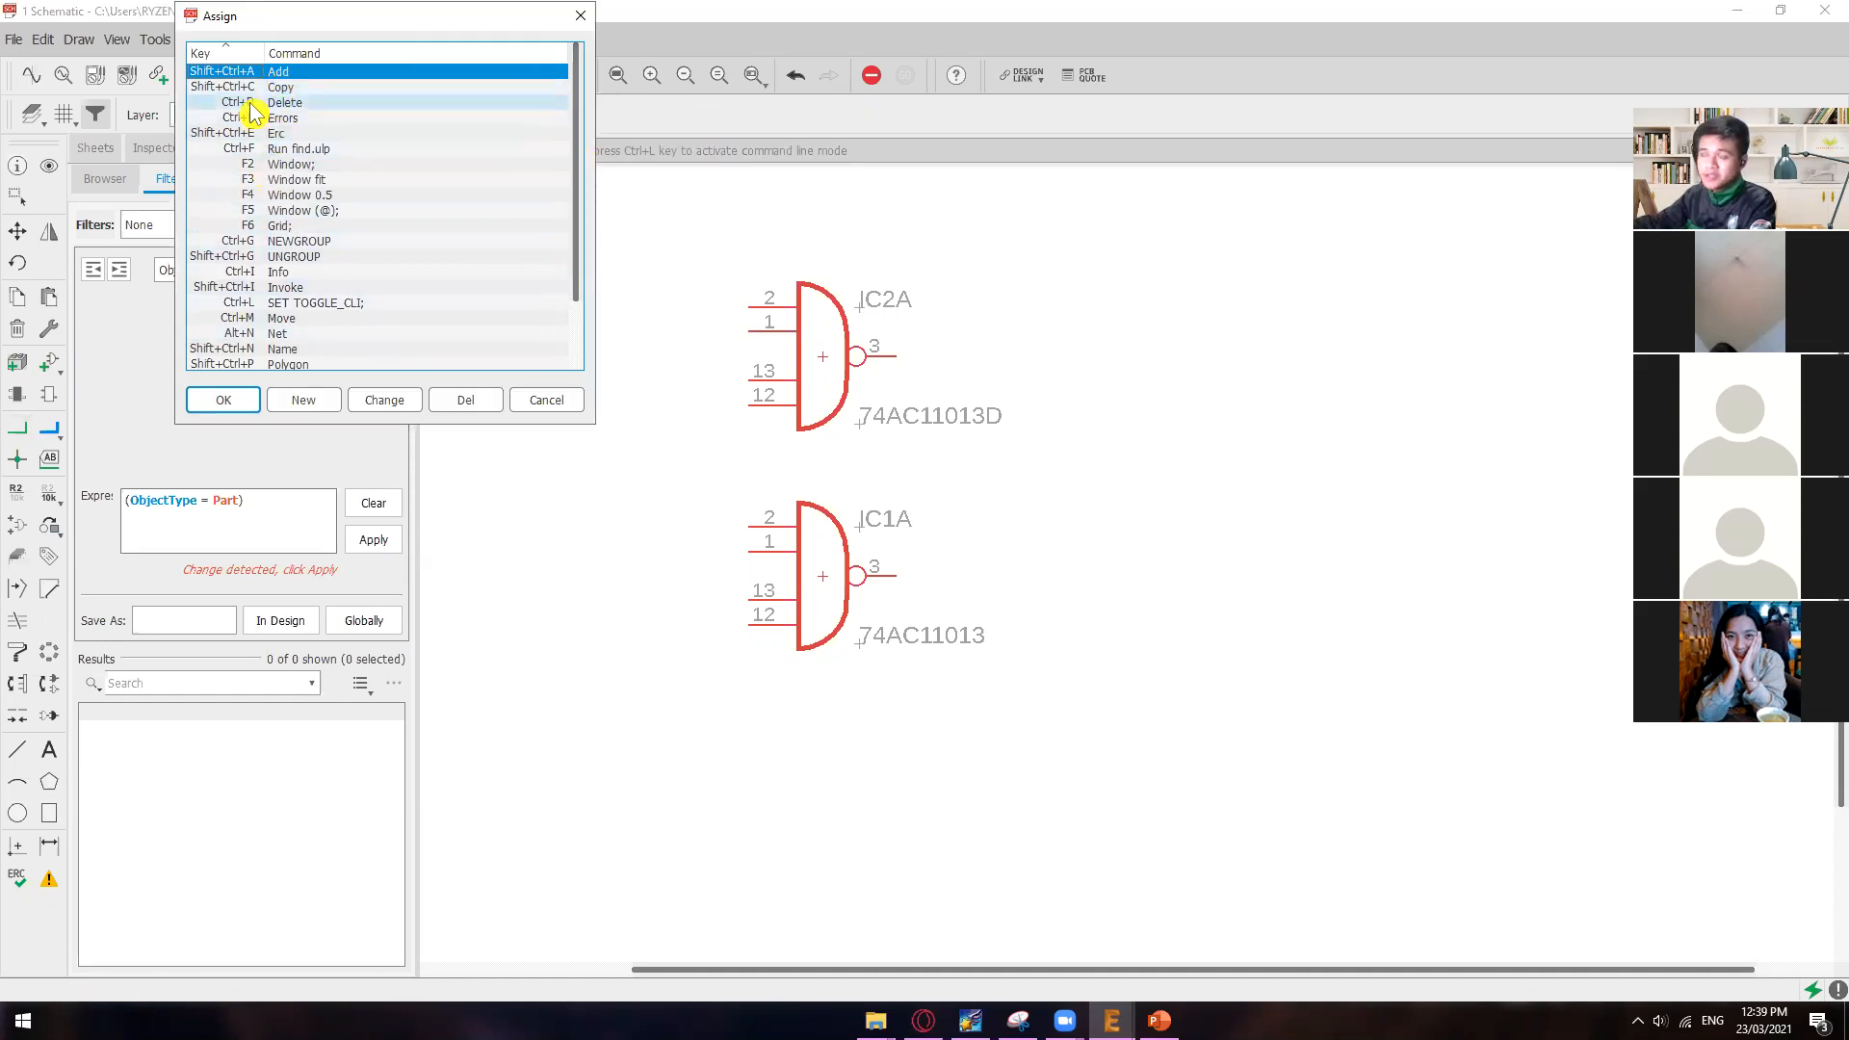
pyautogui.moveTo(345, 21); pyautogui.dragTo(796, 288)
pyautogui.click(746, 355)
pyautogui.click(748, 369)
pyautogui.press('Down')
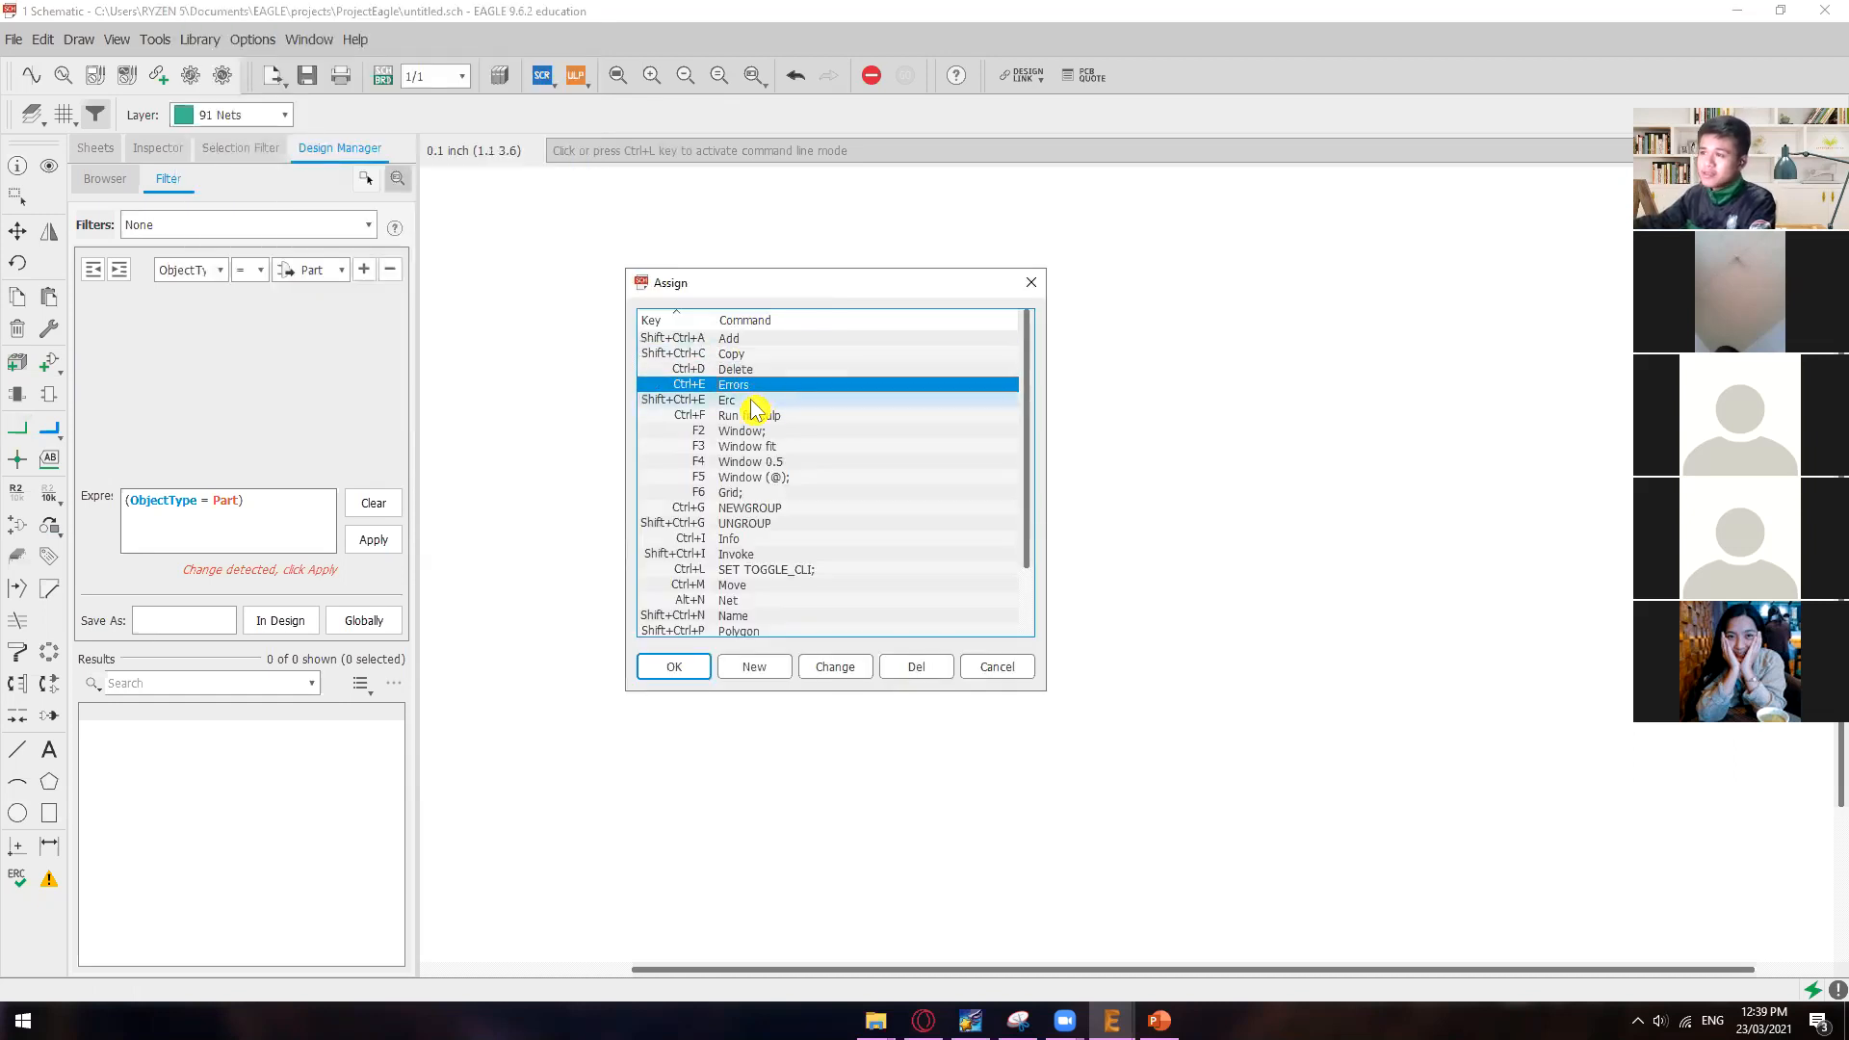
pyautogui.click(750, 400)
pyautogui.press('Down')
pyautogui.press('Down')
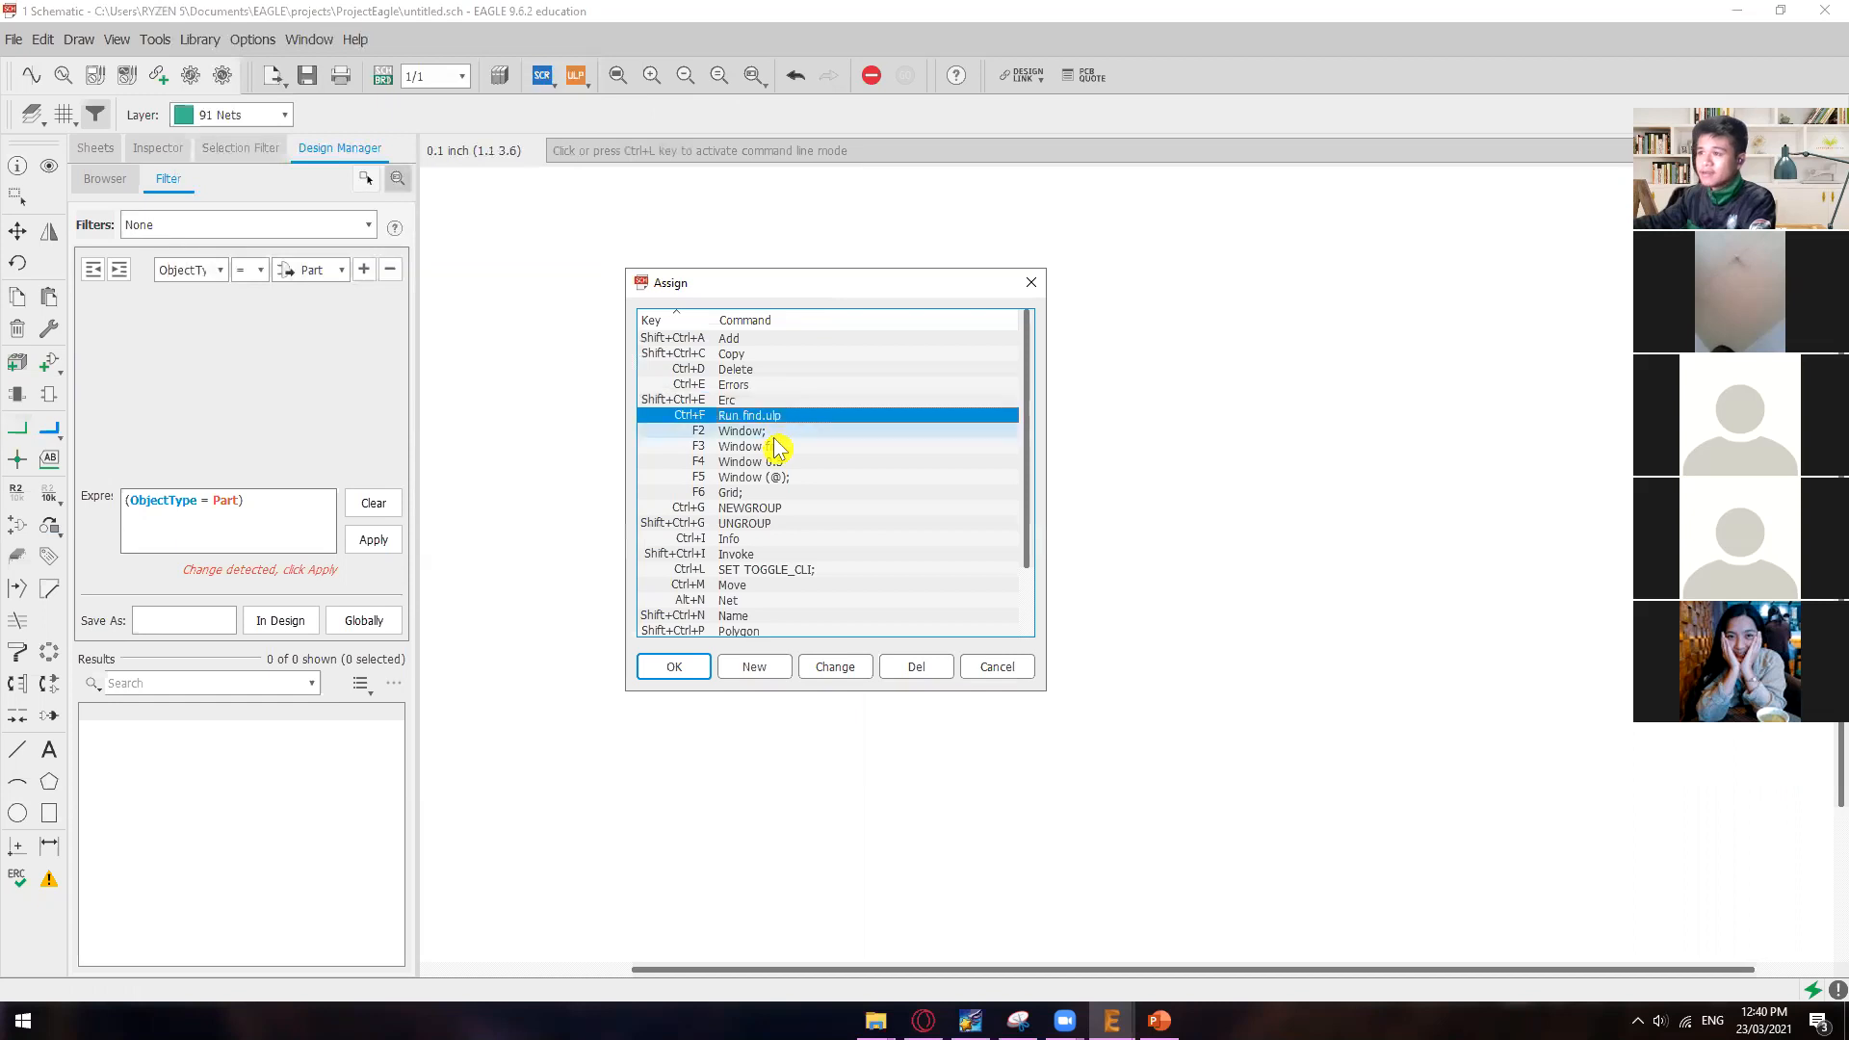
pyautogui.scroll(-2, 1031, 462)
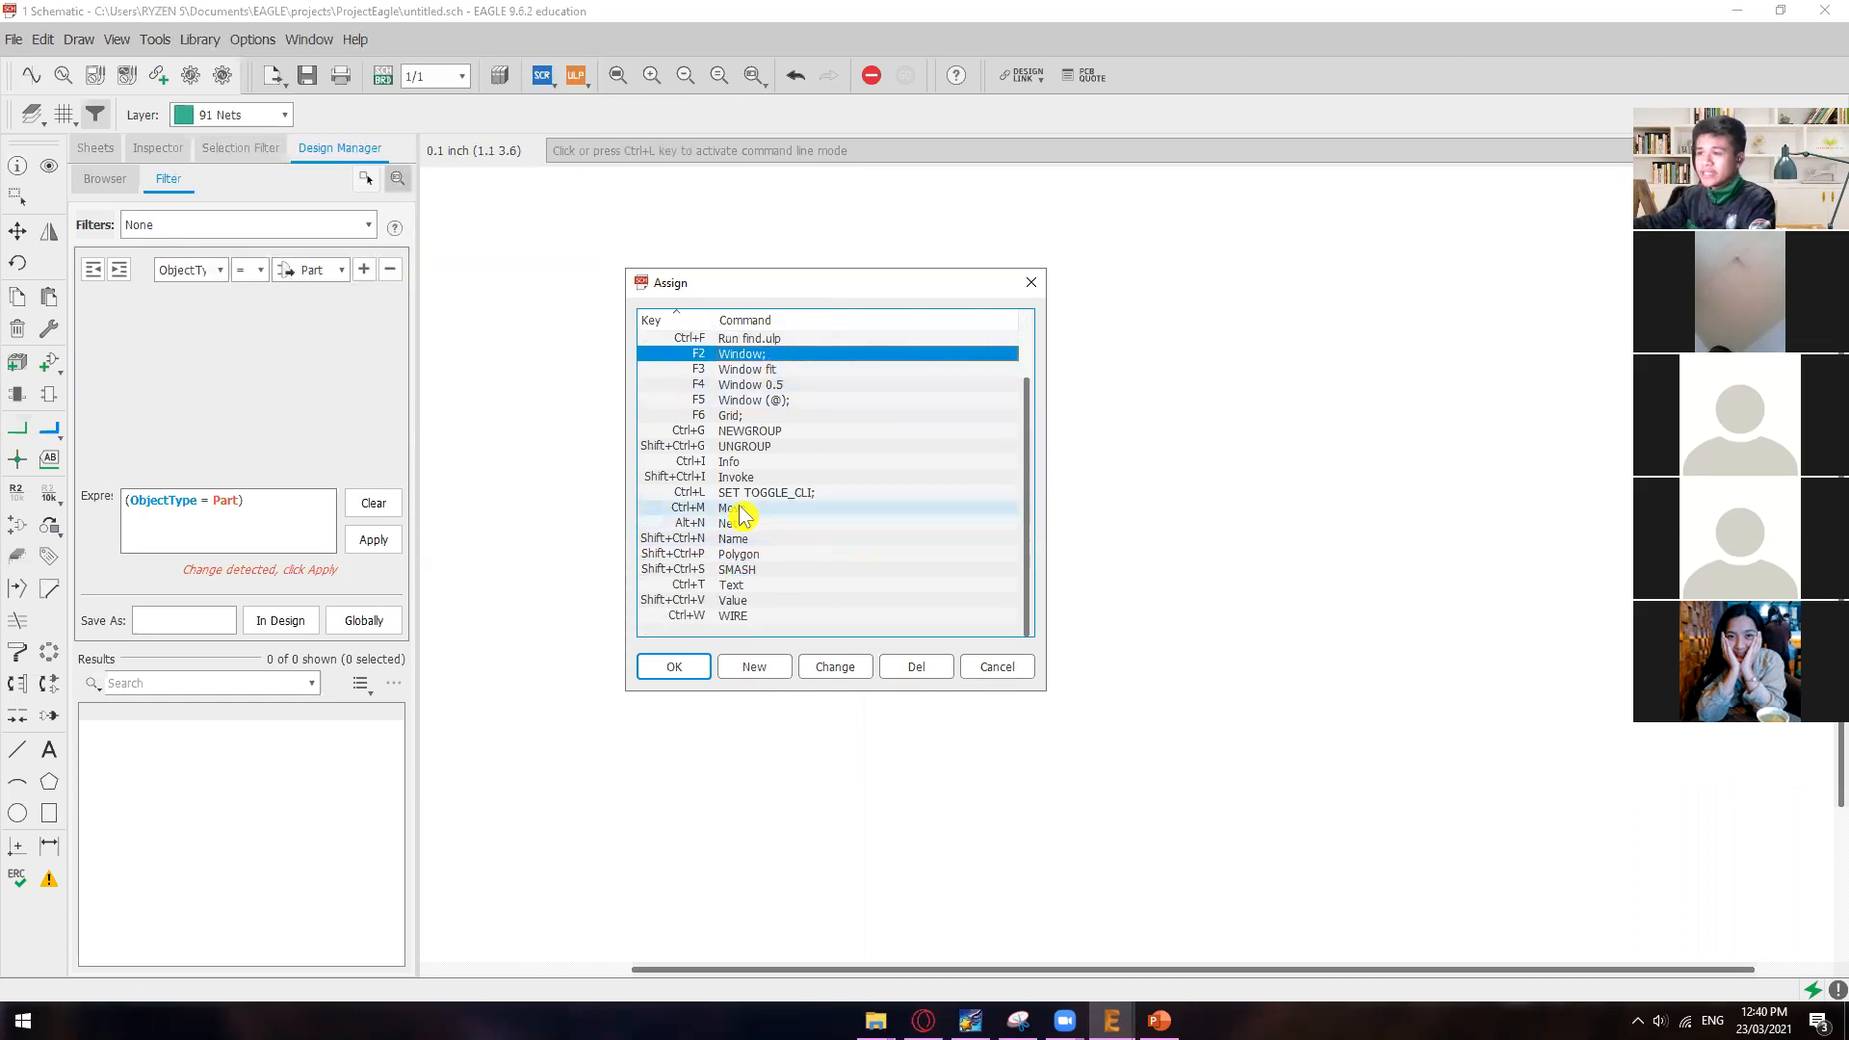
pyautogui.scroll(2, 800, 491)
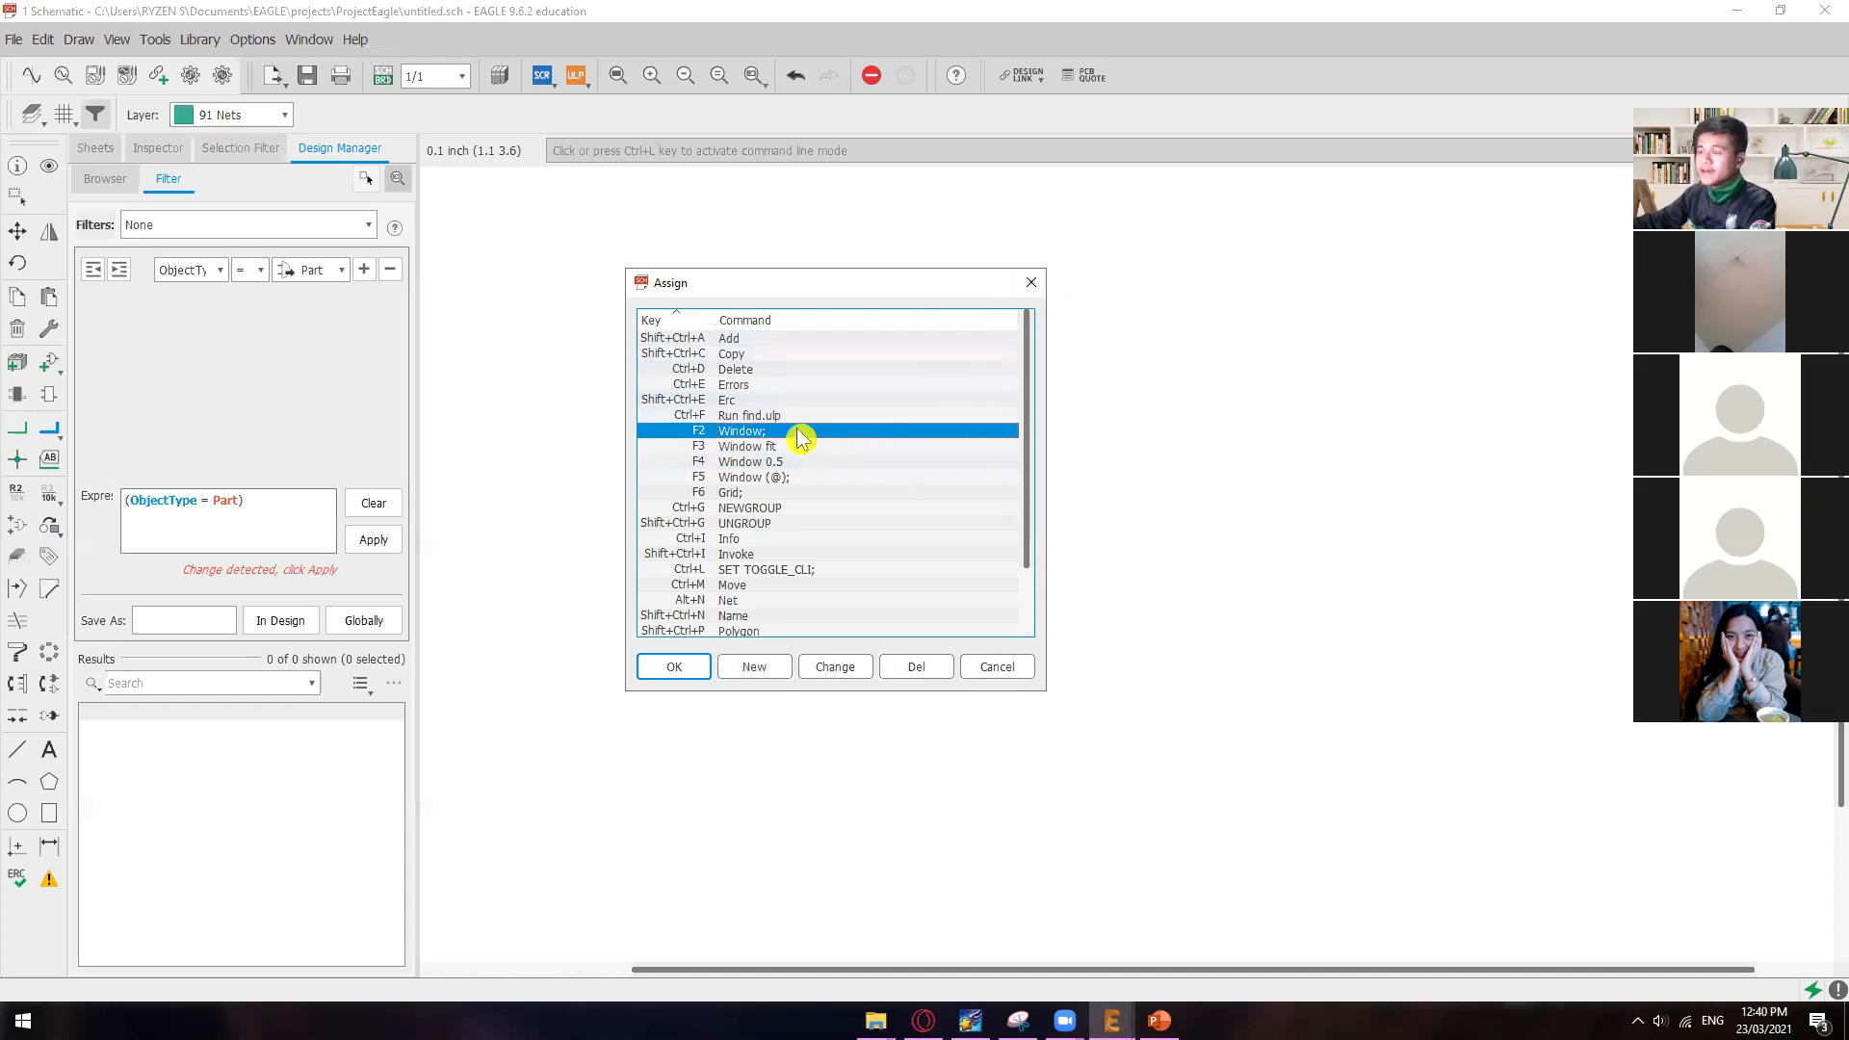
pyautogui.click(778, 448)
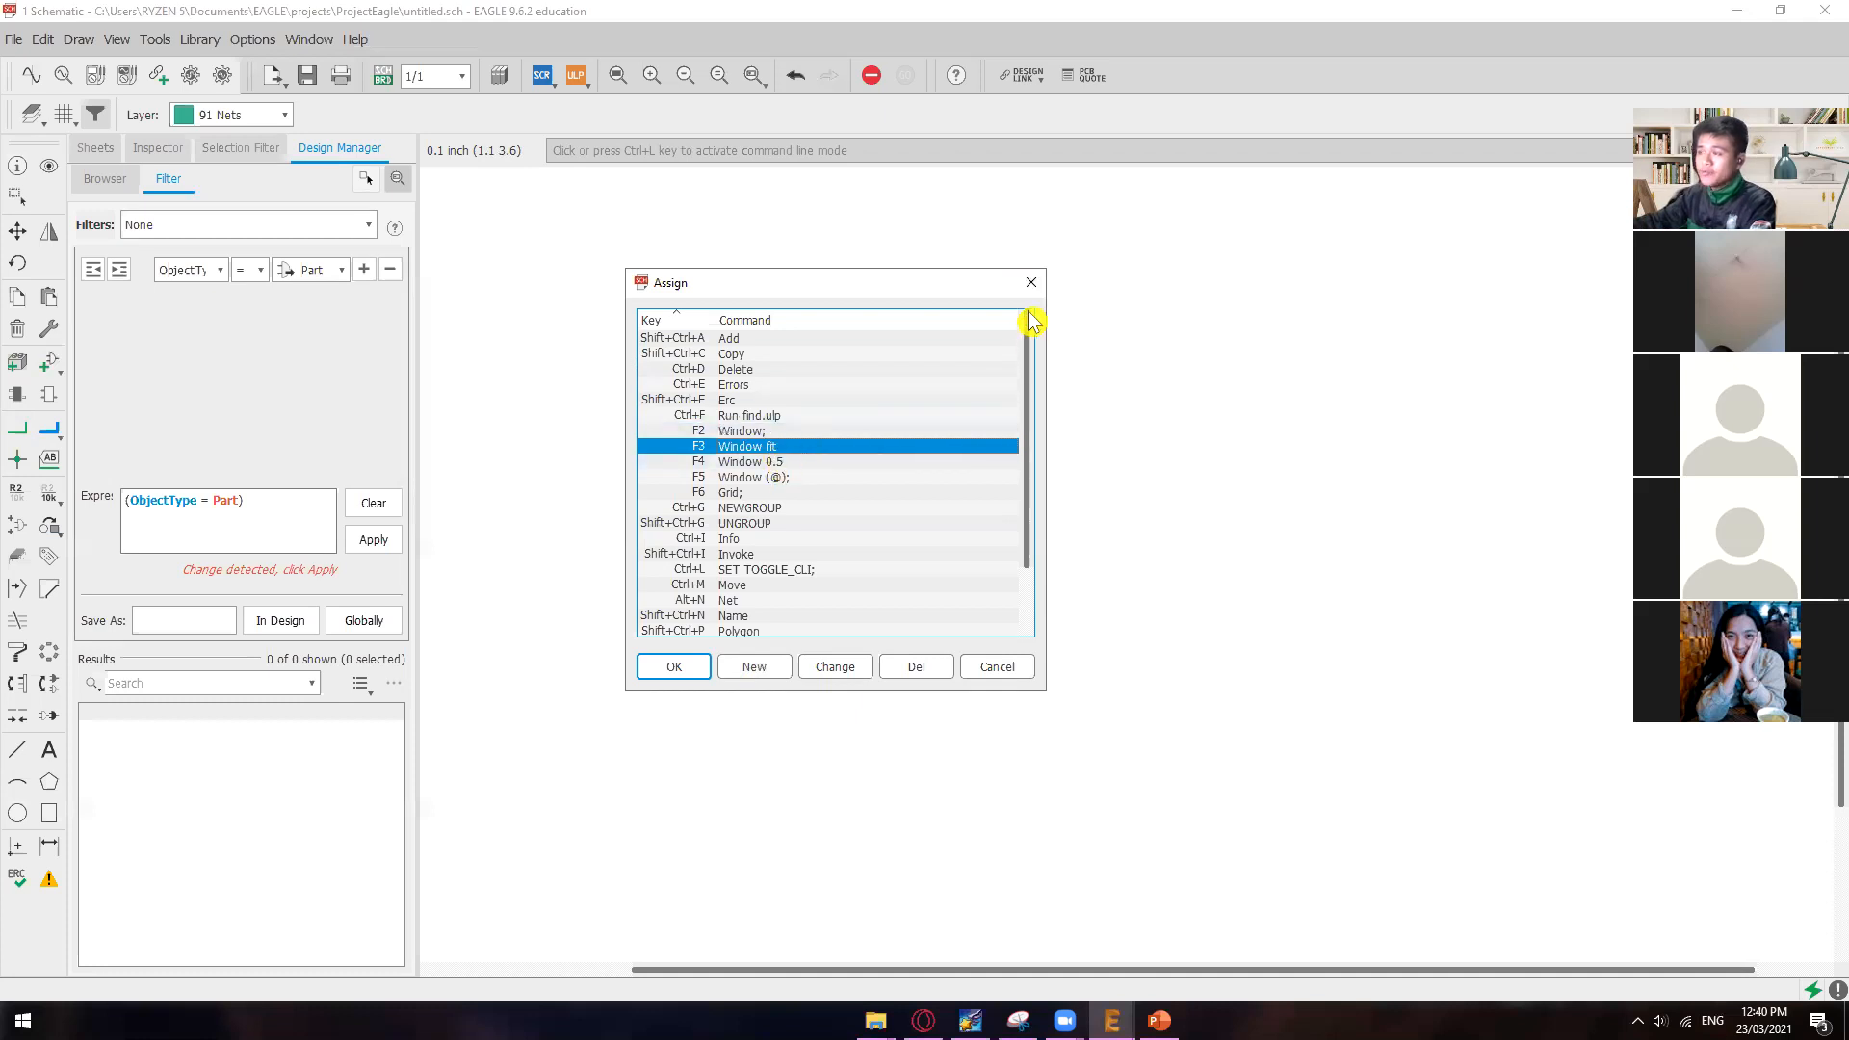
pyautogui.click(1031, 282)
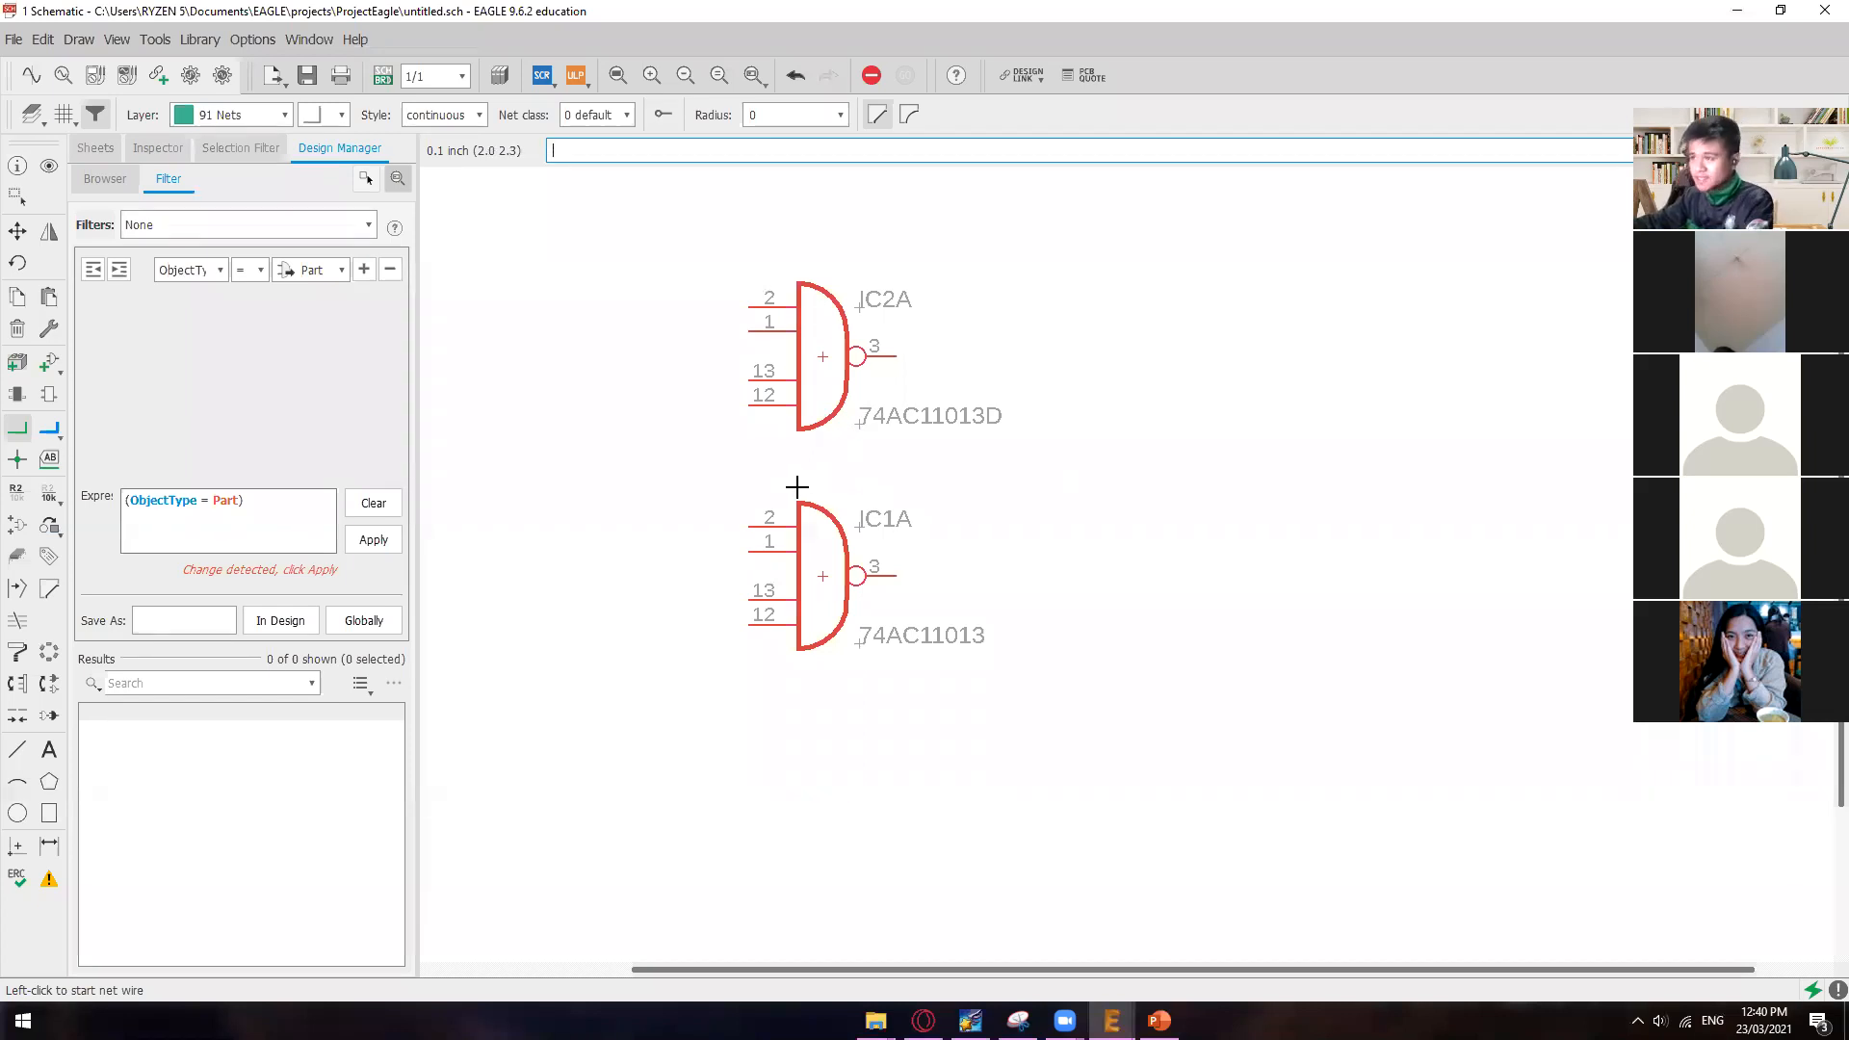
# Step: Wire pins 2 and 1 of the upper gate IC2A to the matching pins of IC1A with separate nets
pyautogui.scroll(-3, 1011, 507)
pyautogui.scroll(2, 1011, 486)
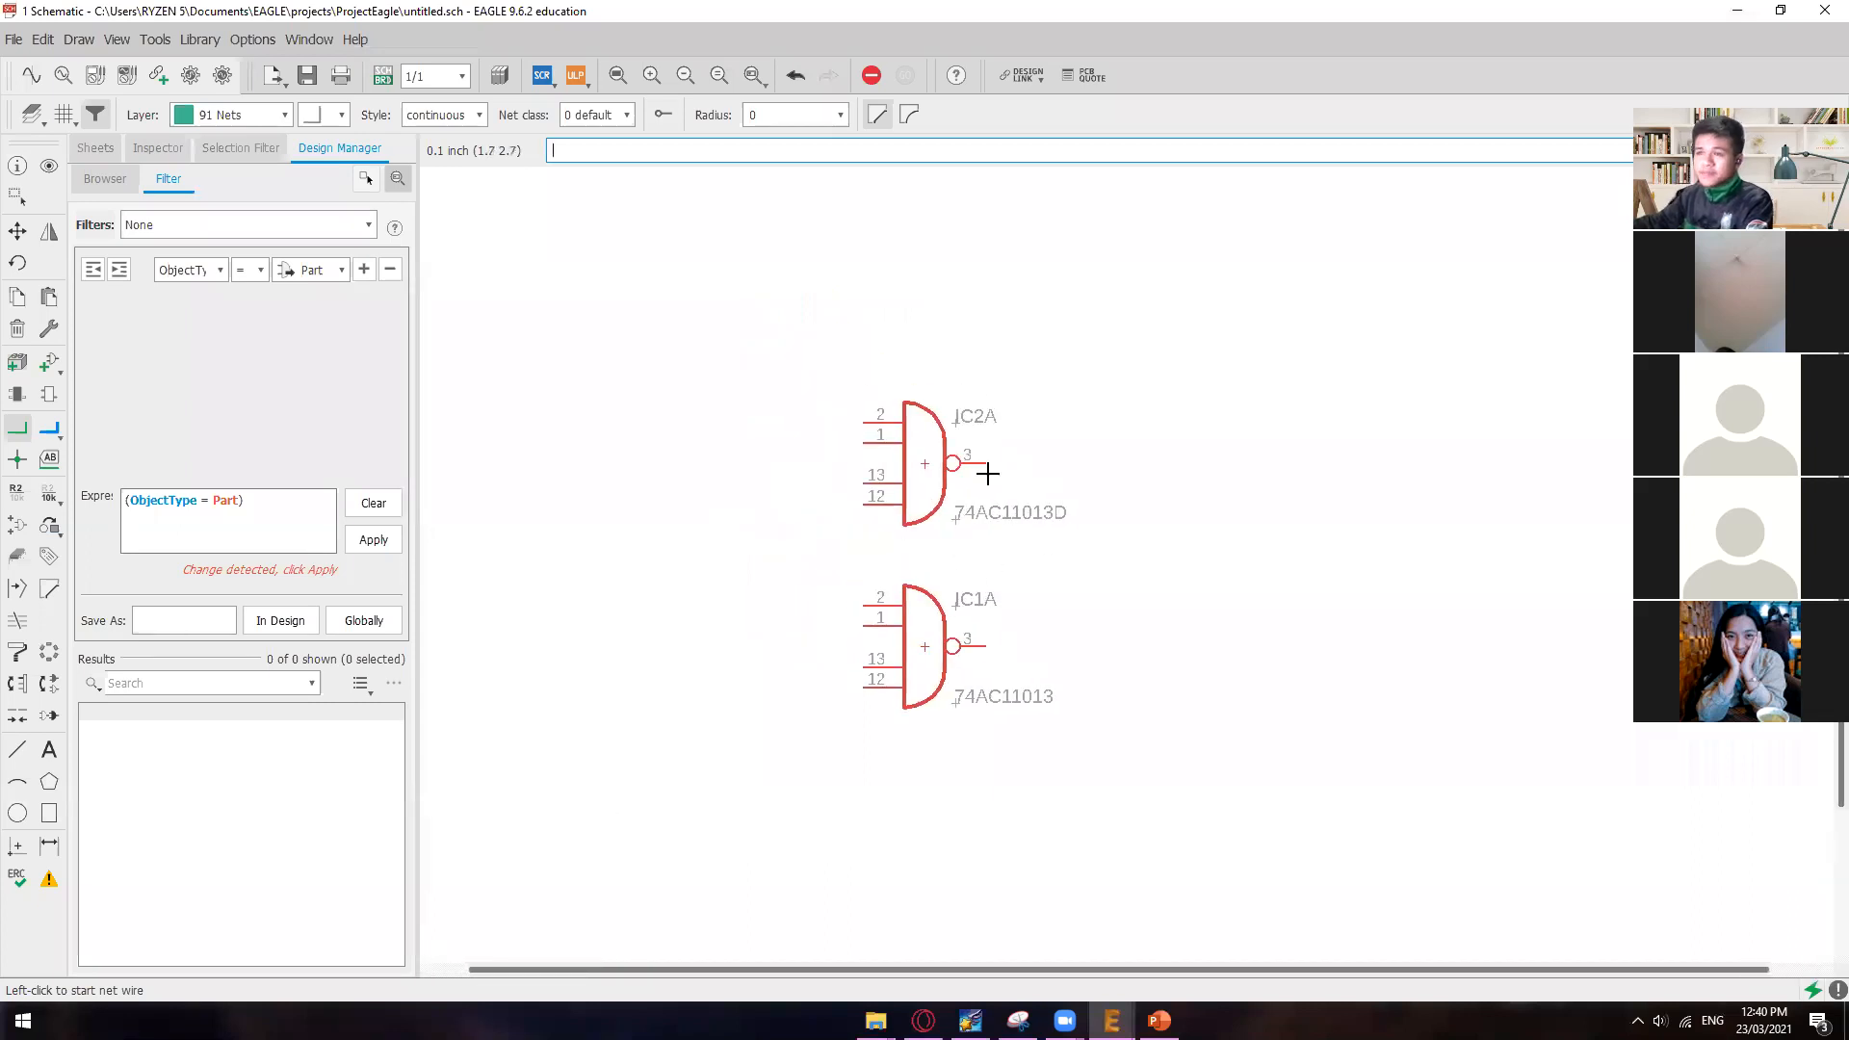
pyautogui.click(863, 421)
pyautogui.click(761, 423)
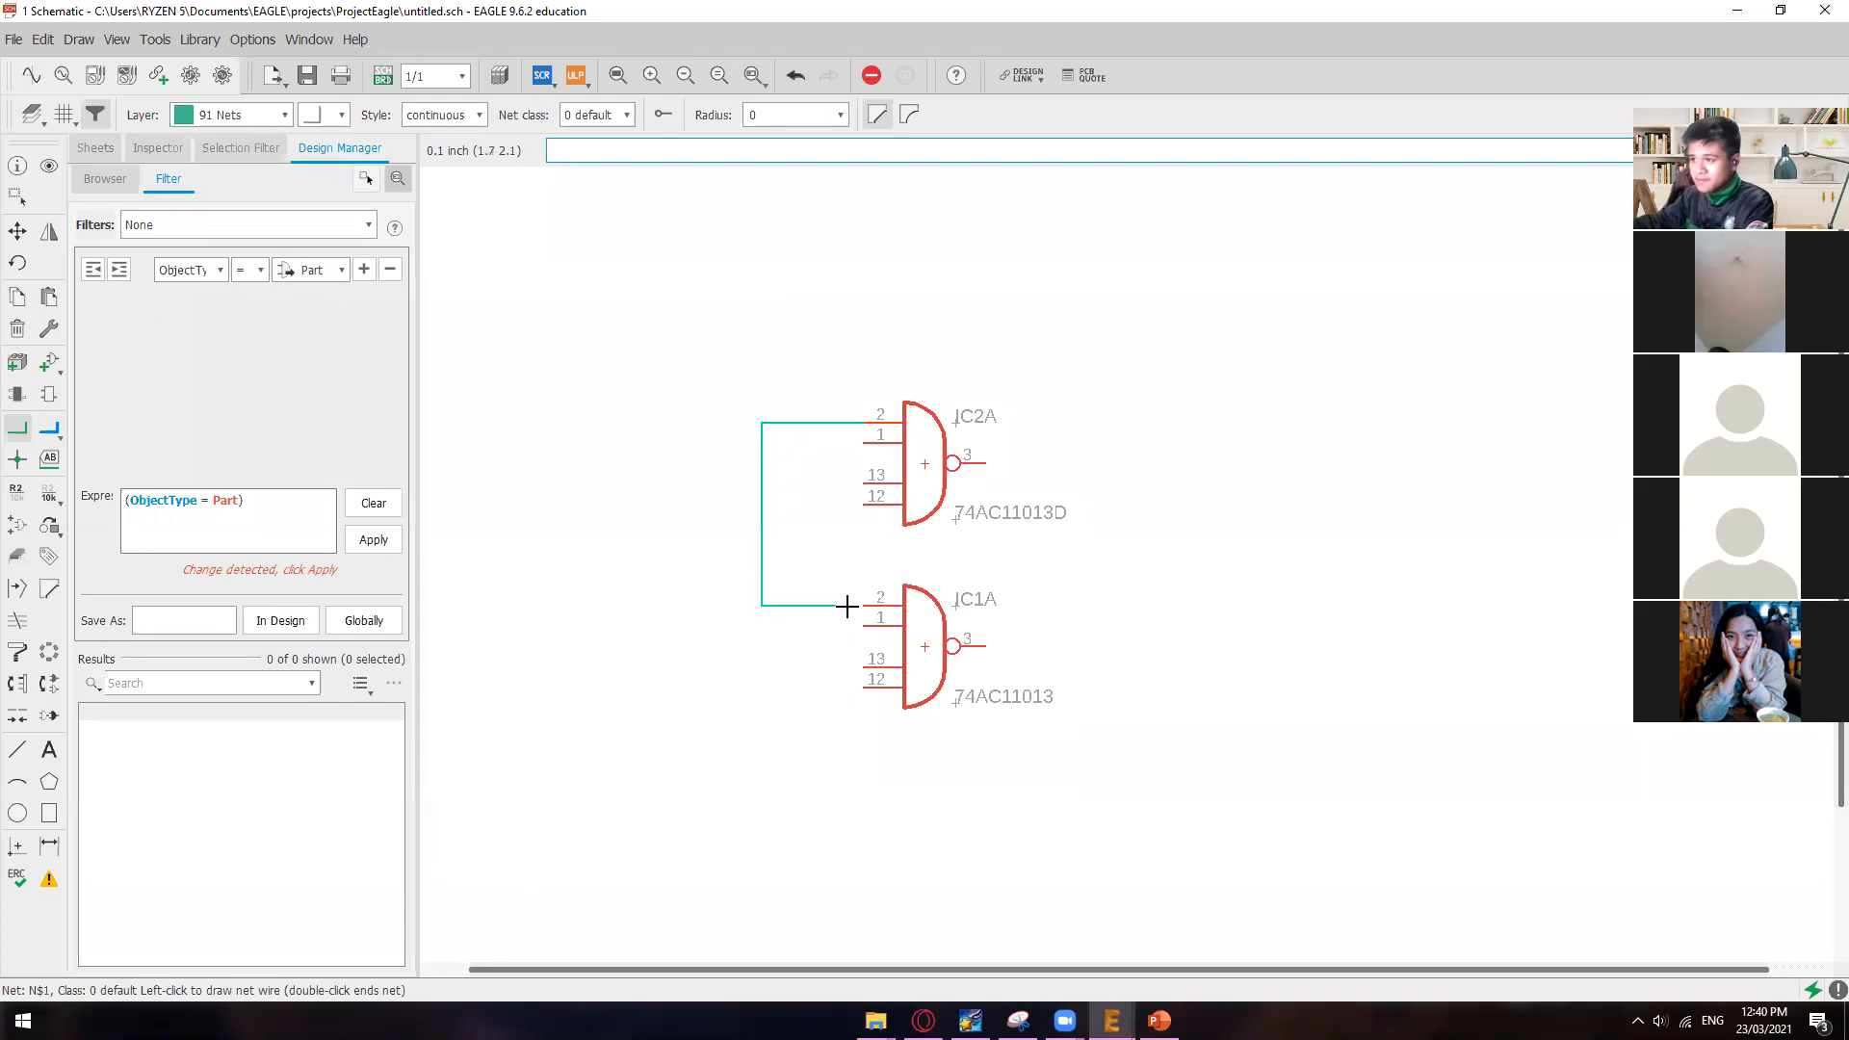
pyautogui.click(864, 605)
pyautogui.click(866, 443)
pyautogui.click(822, 463)
pyautogui.click(863, 625)
# Step: Wire pins 13 and 12 of IC2A to the matching pins of IC1A with separate nets
pyautogui.click(866, 477)
pyautogui.click(801, 483)
pyautogui.click(887, 664)
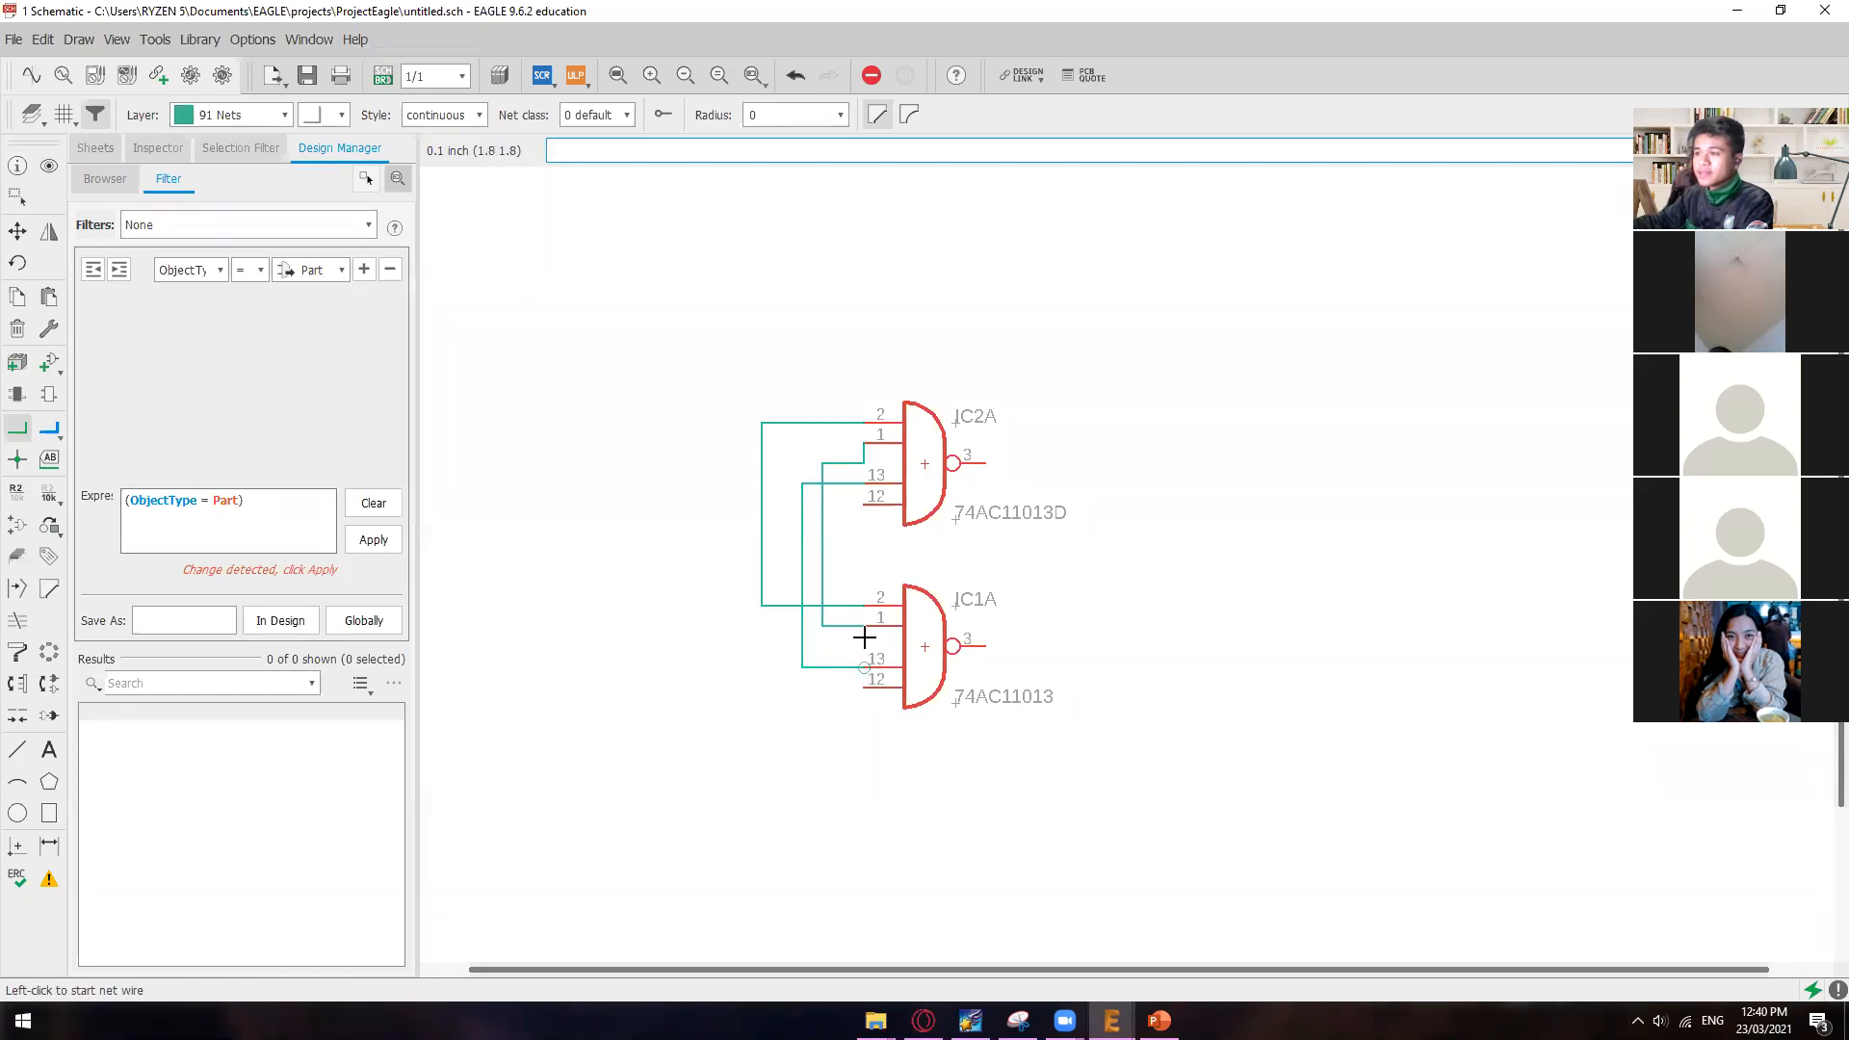
pyautogui.click(870, 502)
pyautogui.click(740, 503)
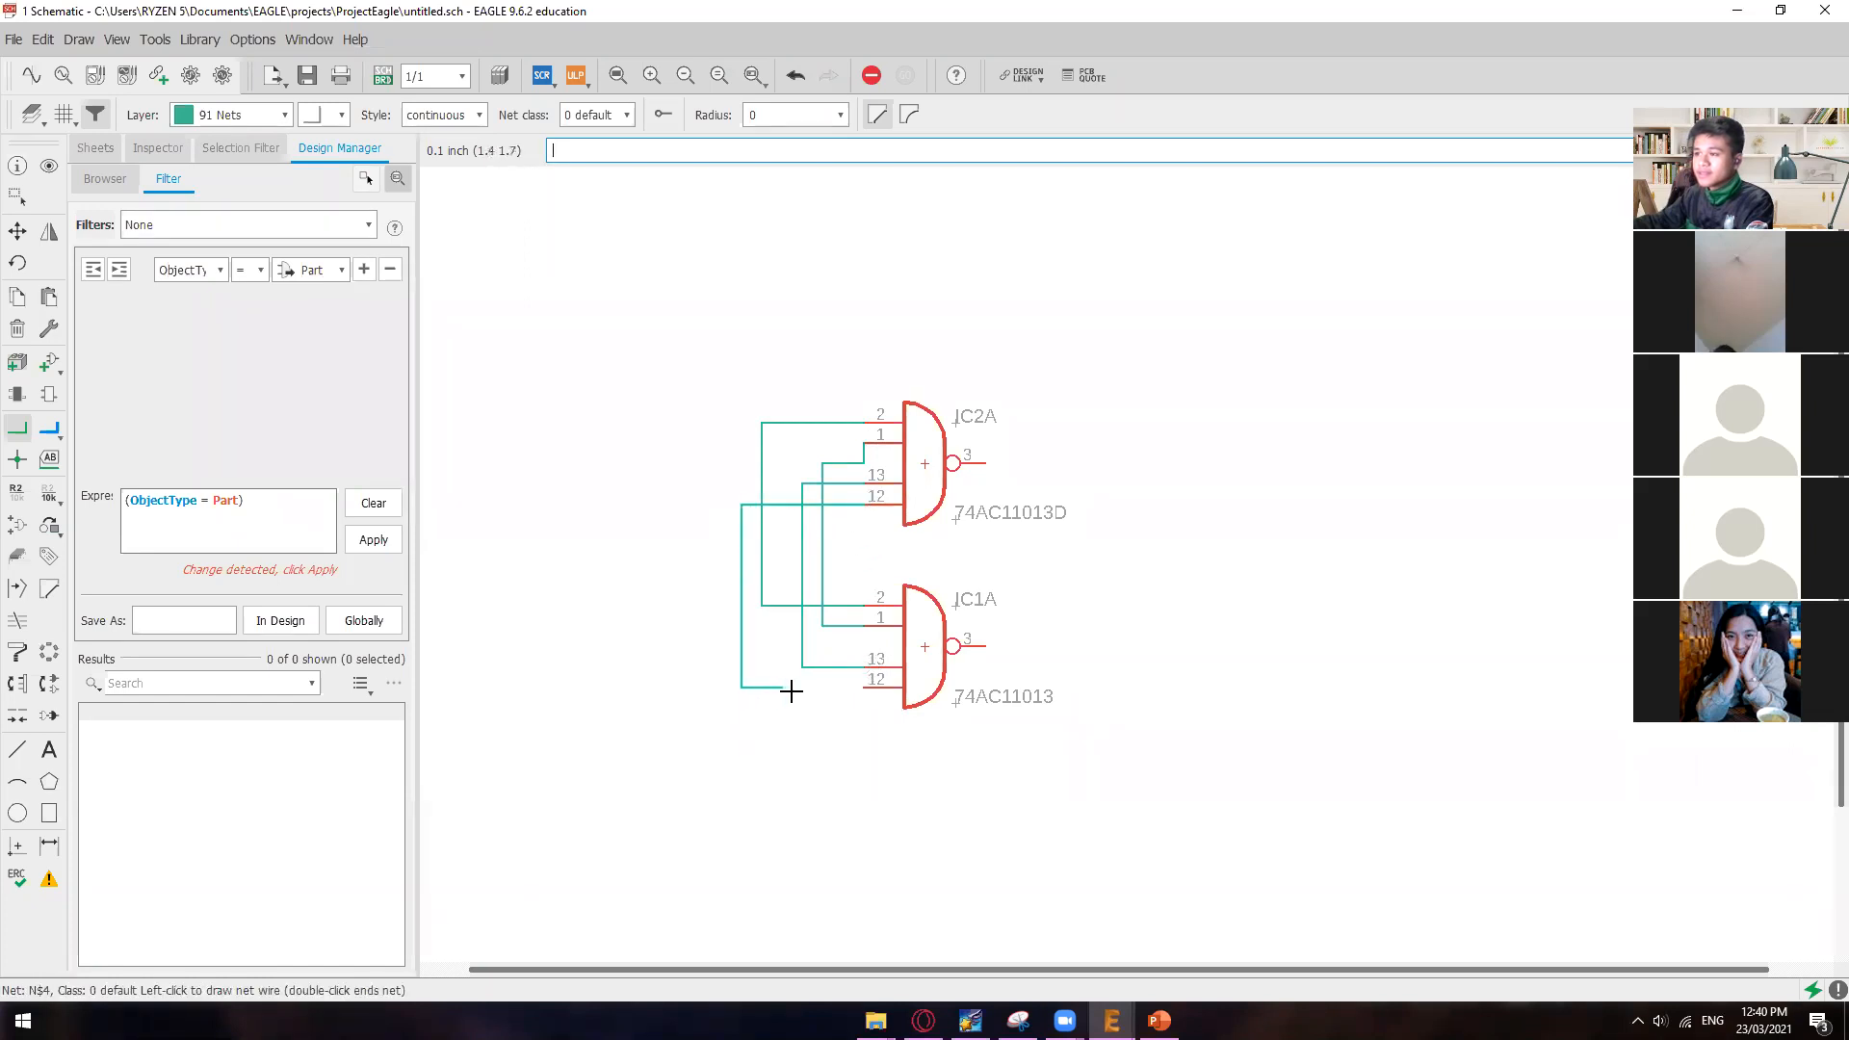
pyautogui.click(865, 689)
# Step: Connect output pin 3 of IC2A to output pin 3 of IC1A with a net
pyautogui.click(984, 464)
pyautogui.click(1047, 463)
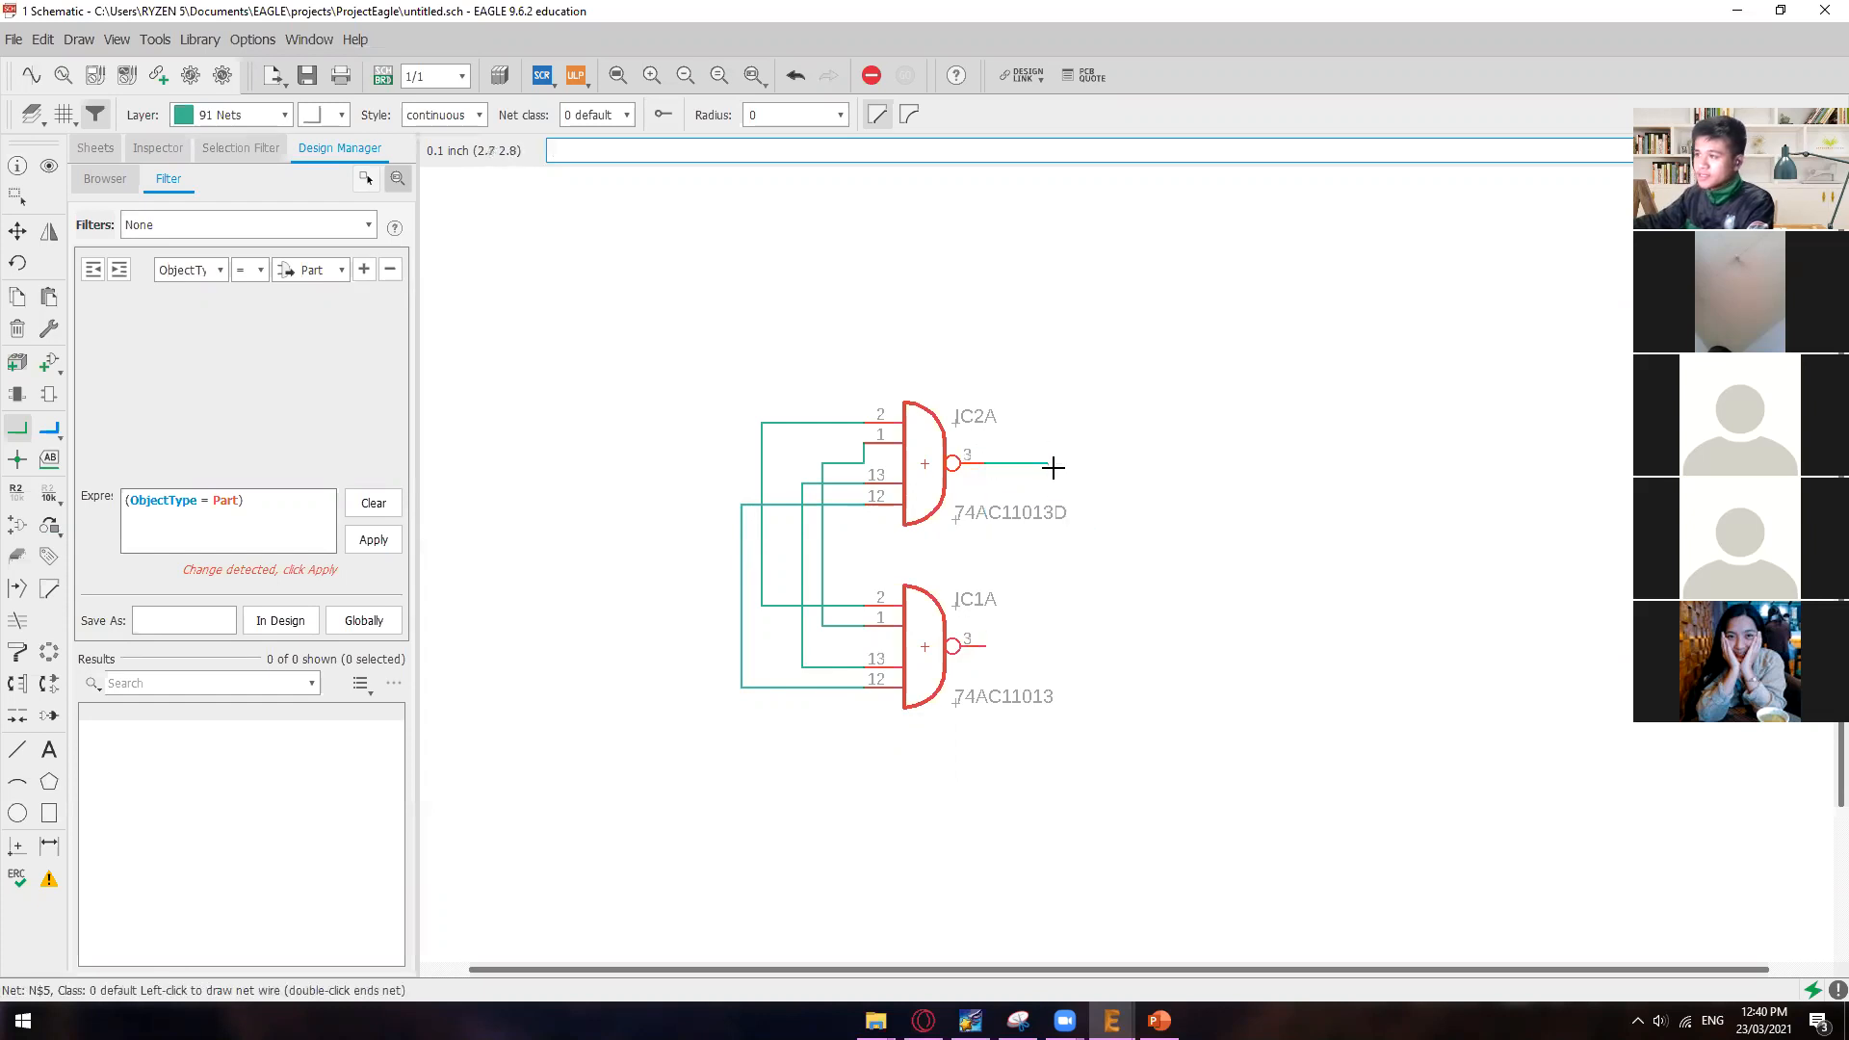
pyautogui.click(987, 645)
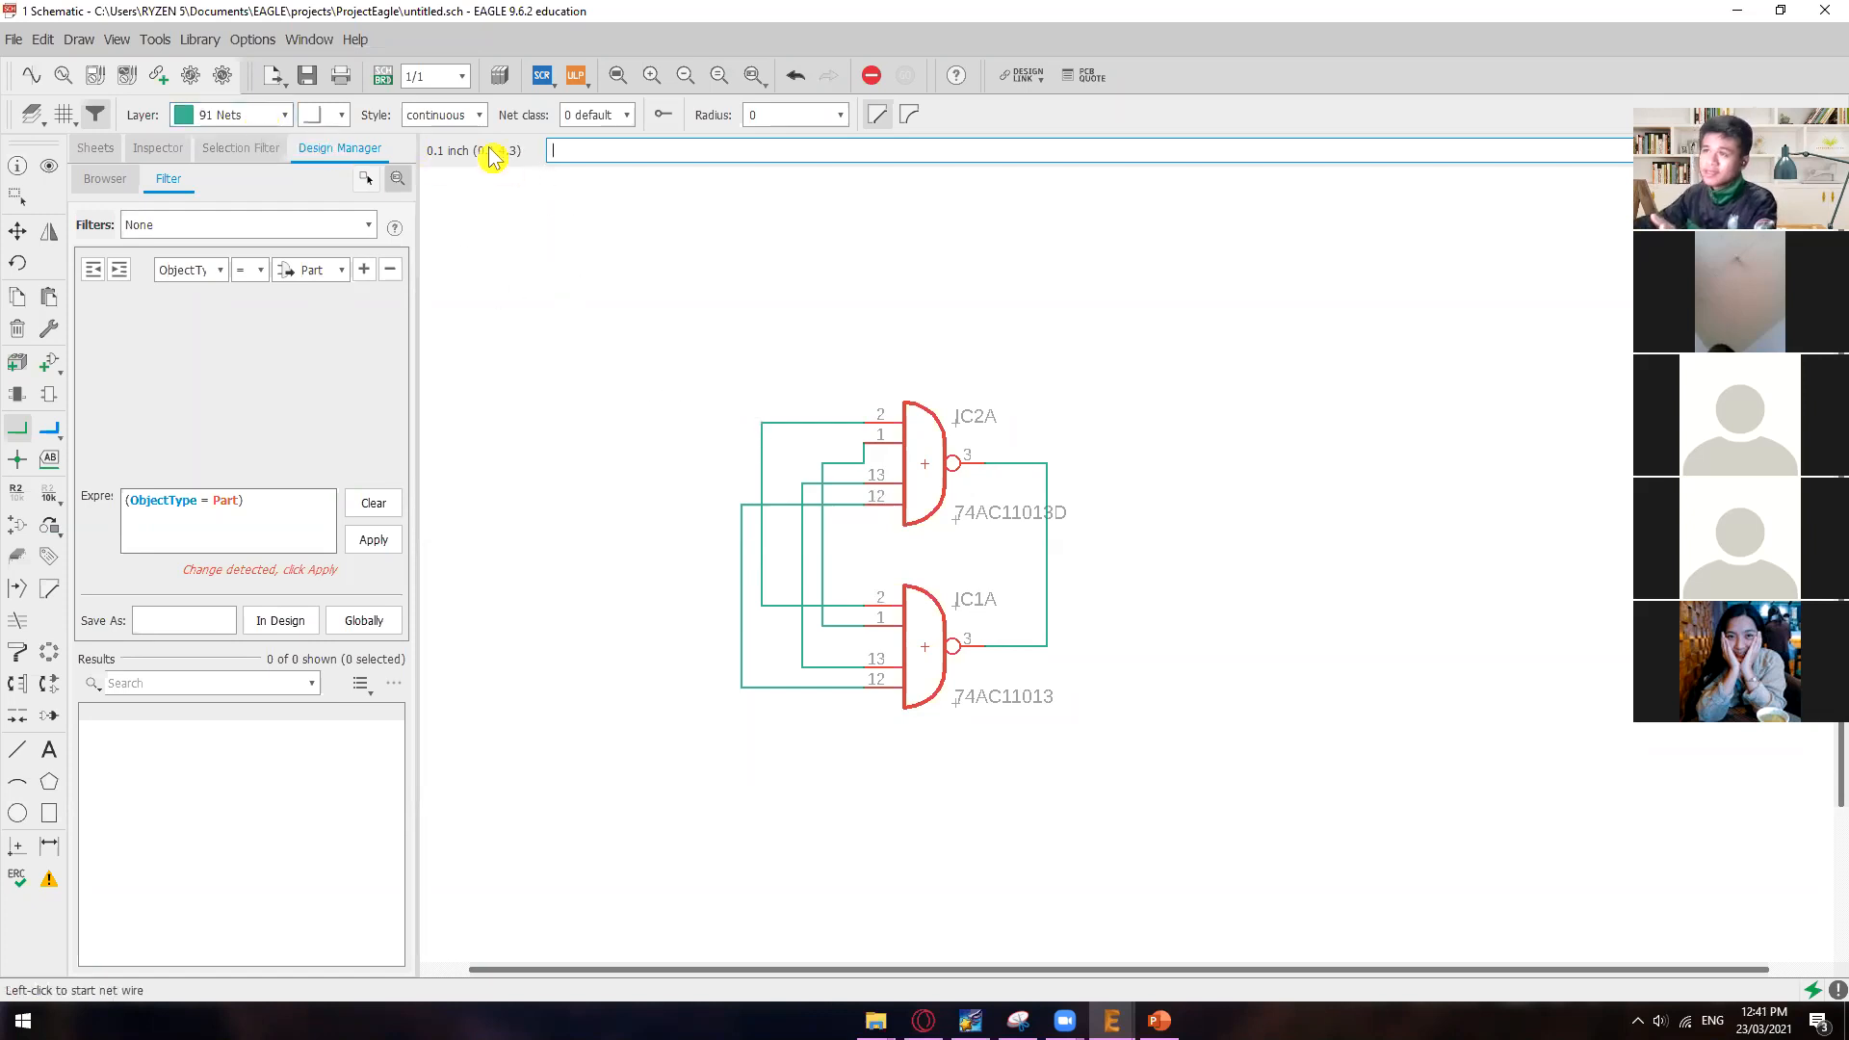
# Step: Switch to the board layout and move IC2 inside the board outline, to the right of IC1
pyautogui.click(382, 74)
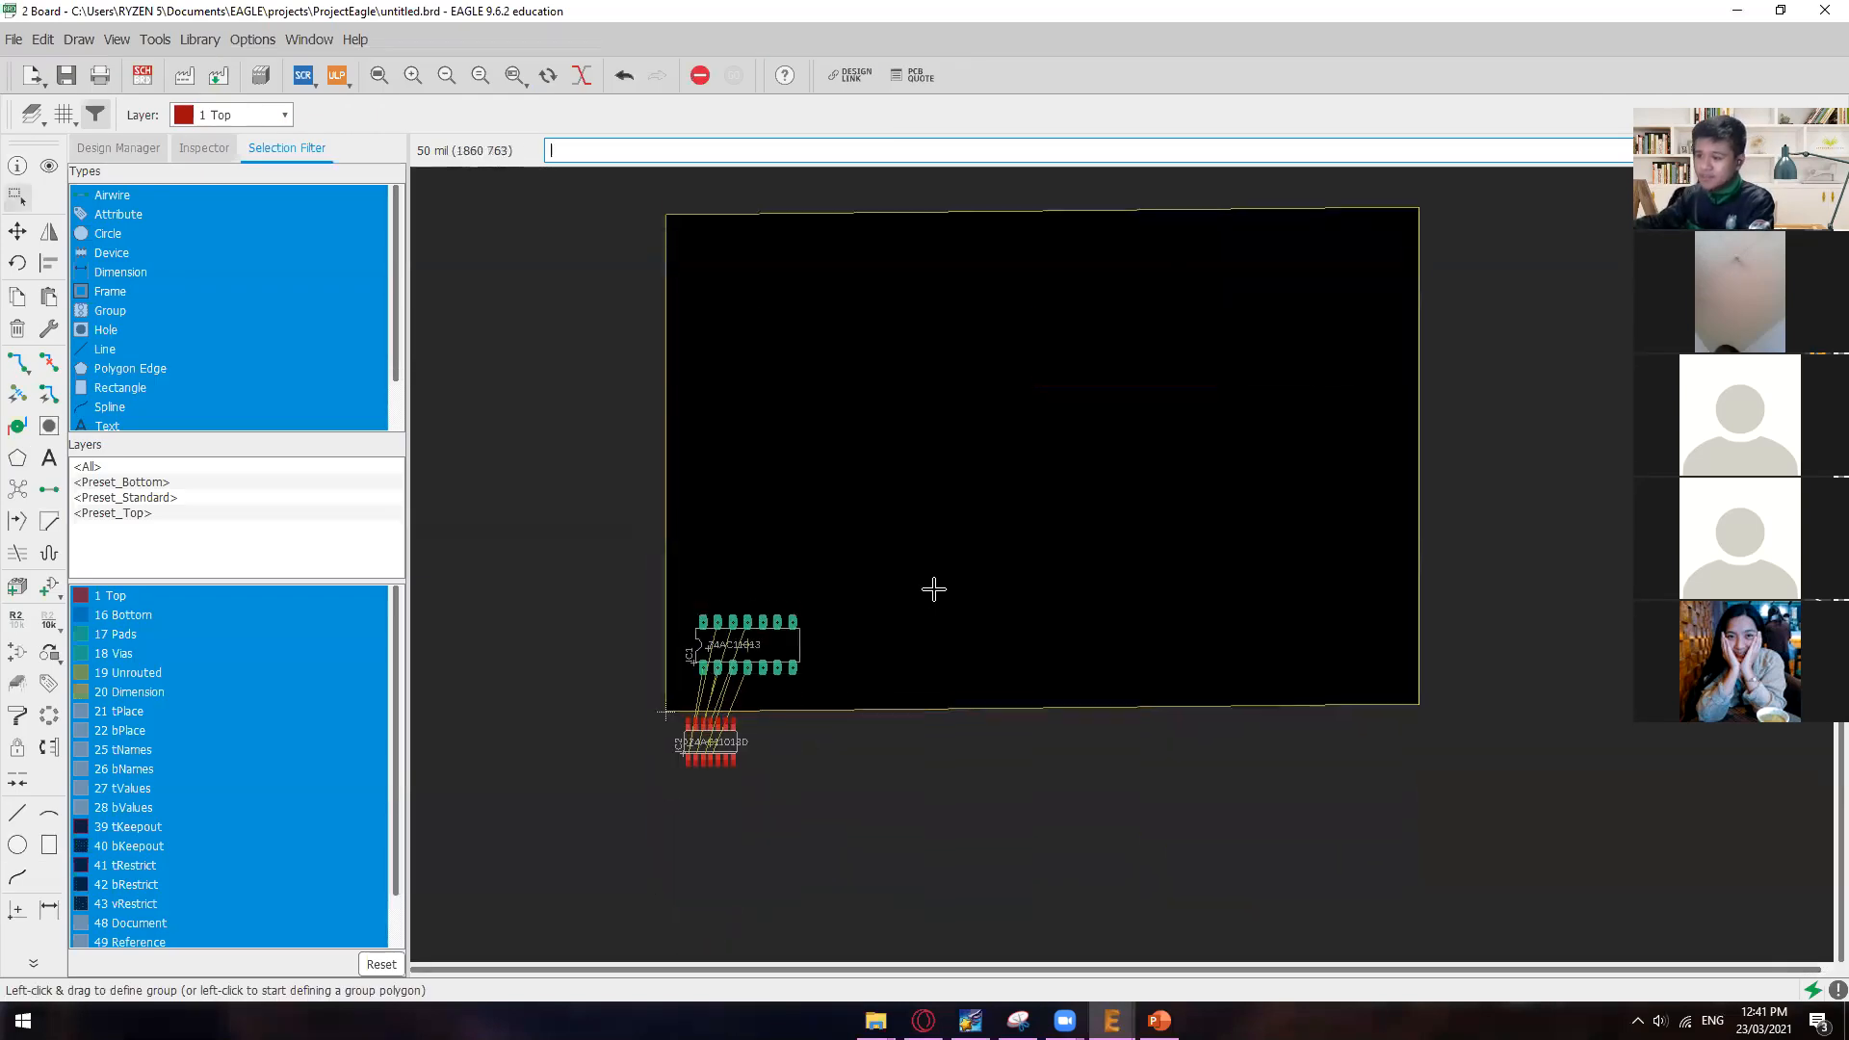
pyautogui.scroll(5, 731, 752)
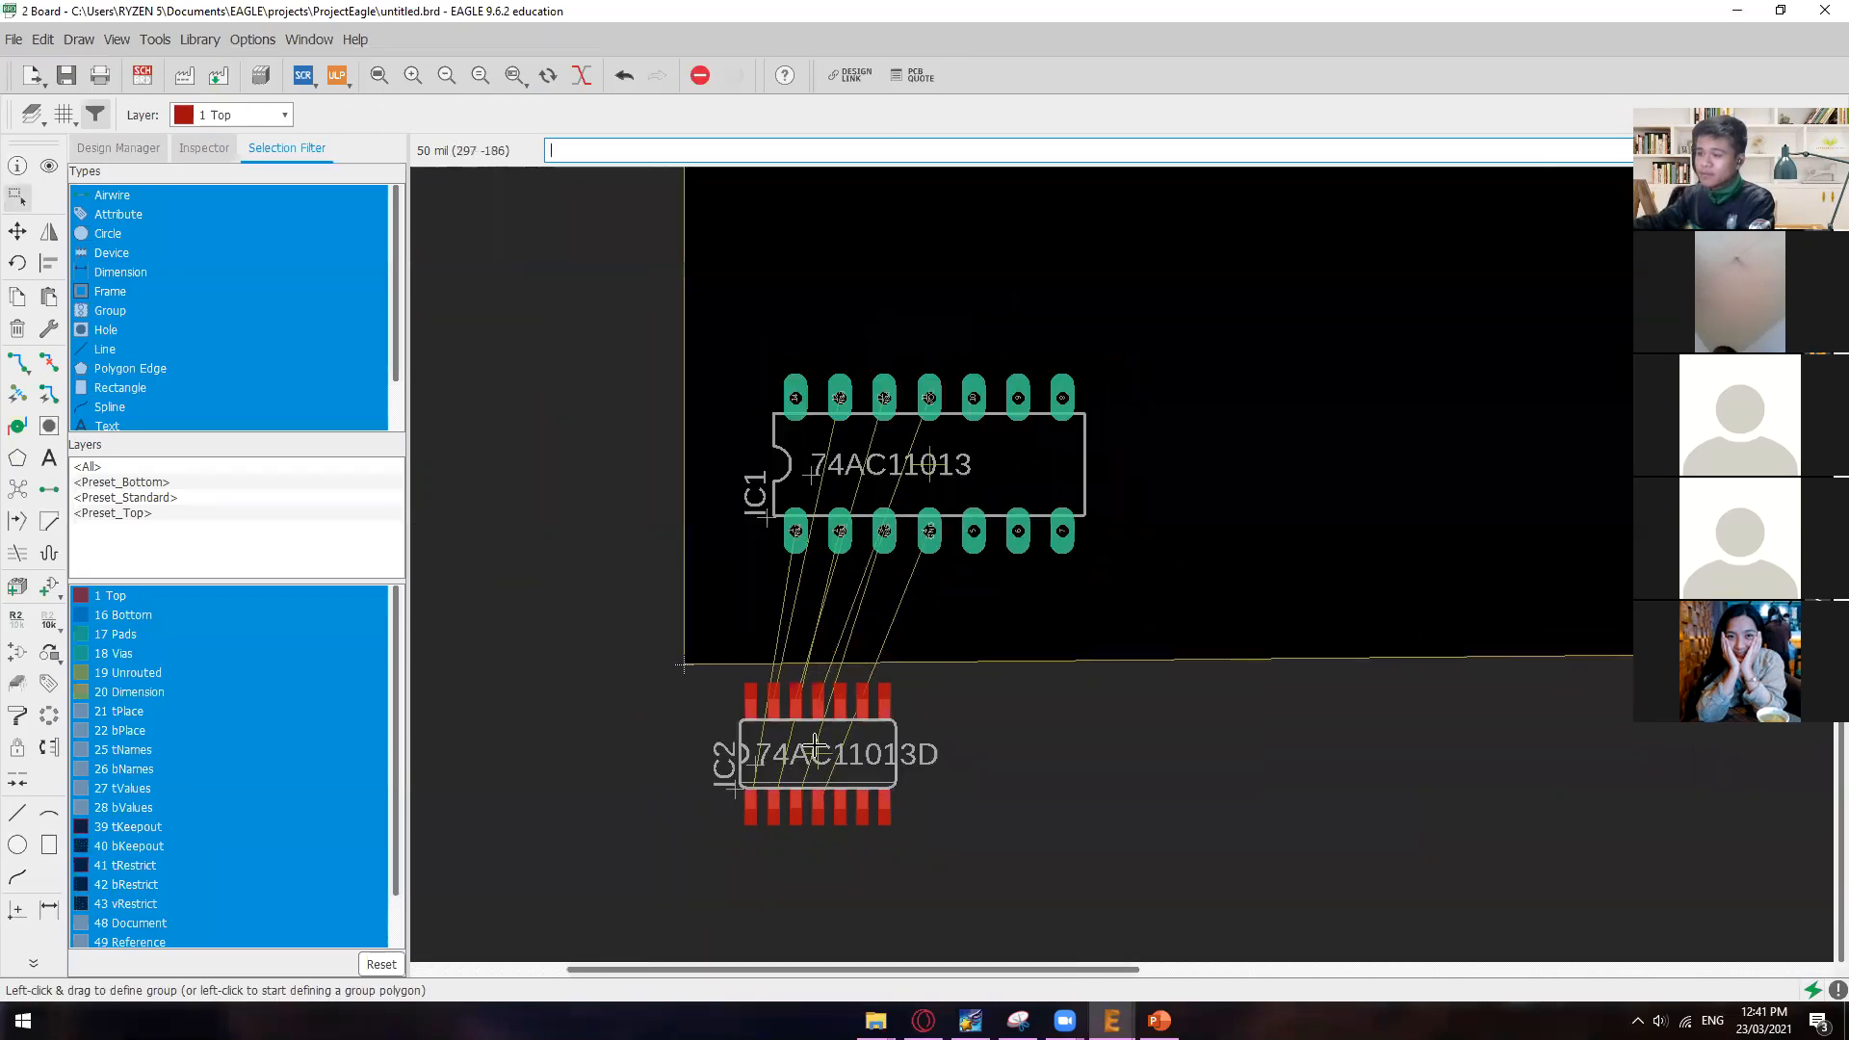
pyautogui.scroll(-1, 815, 744)
pyautogui.moveTo(785, 759); pyautogui.dragTo(1312, 535)
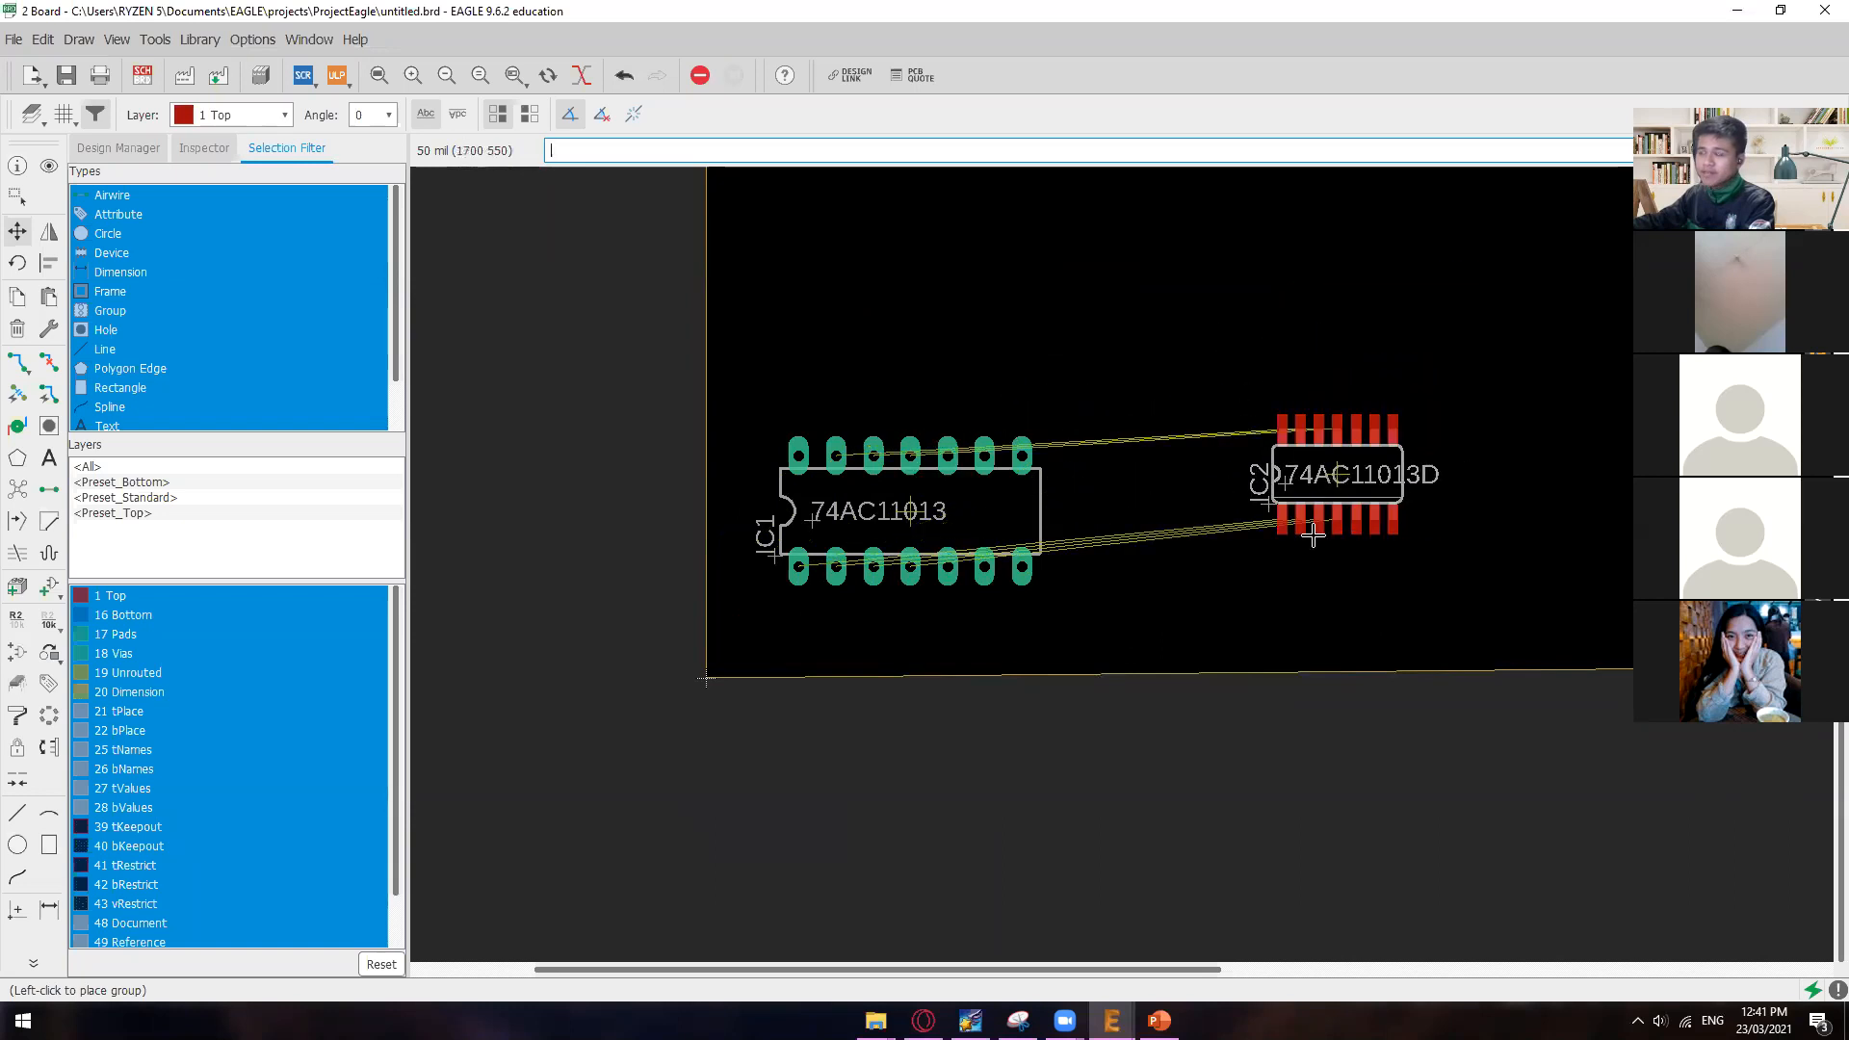
pyautogui.click(1312, 536)
pyautogui.scroll(2, 1309, 539)
pyautogui.scroll(-5, 1170, 592)
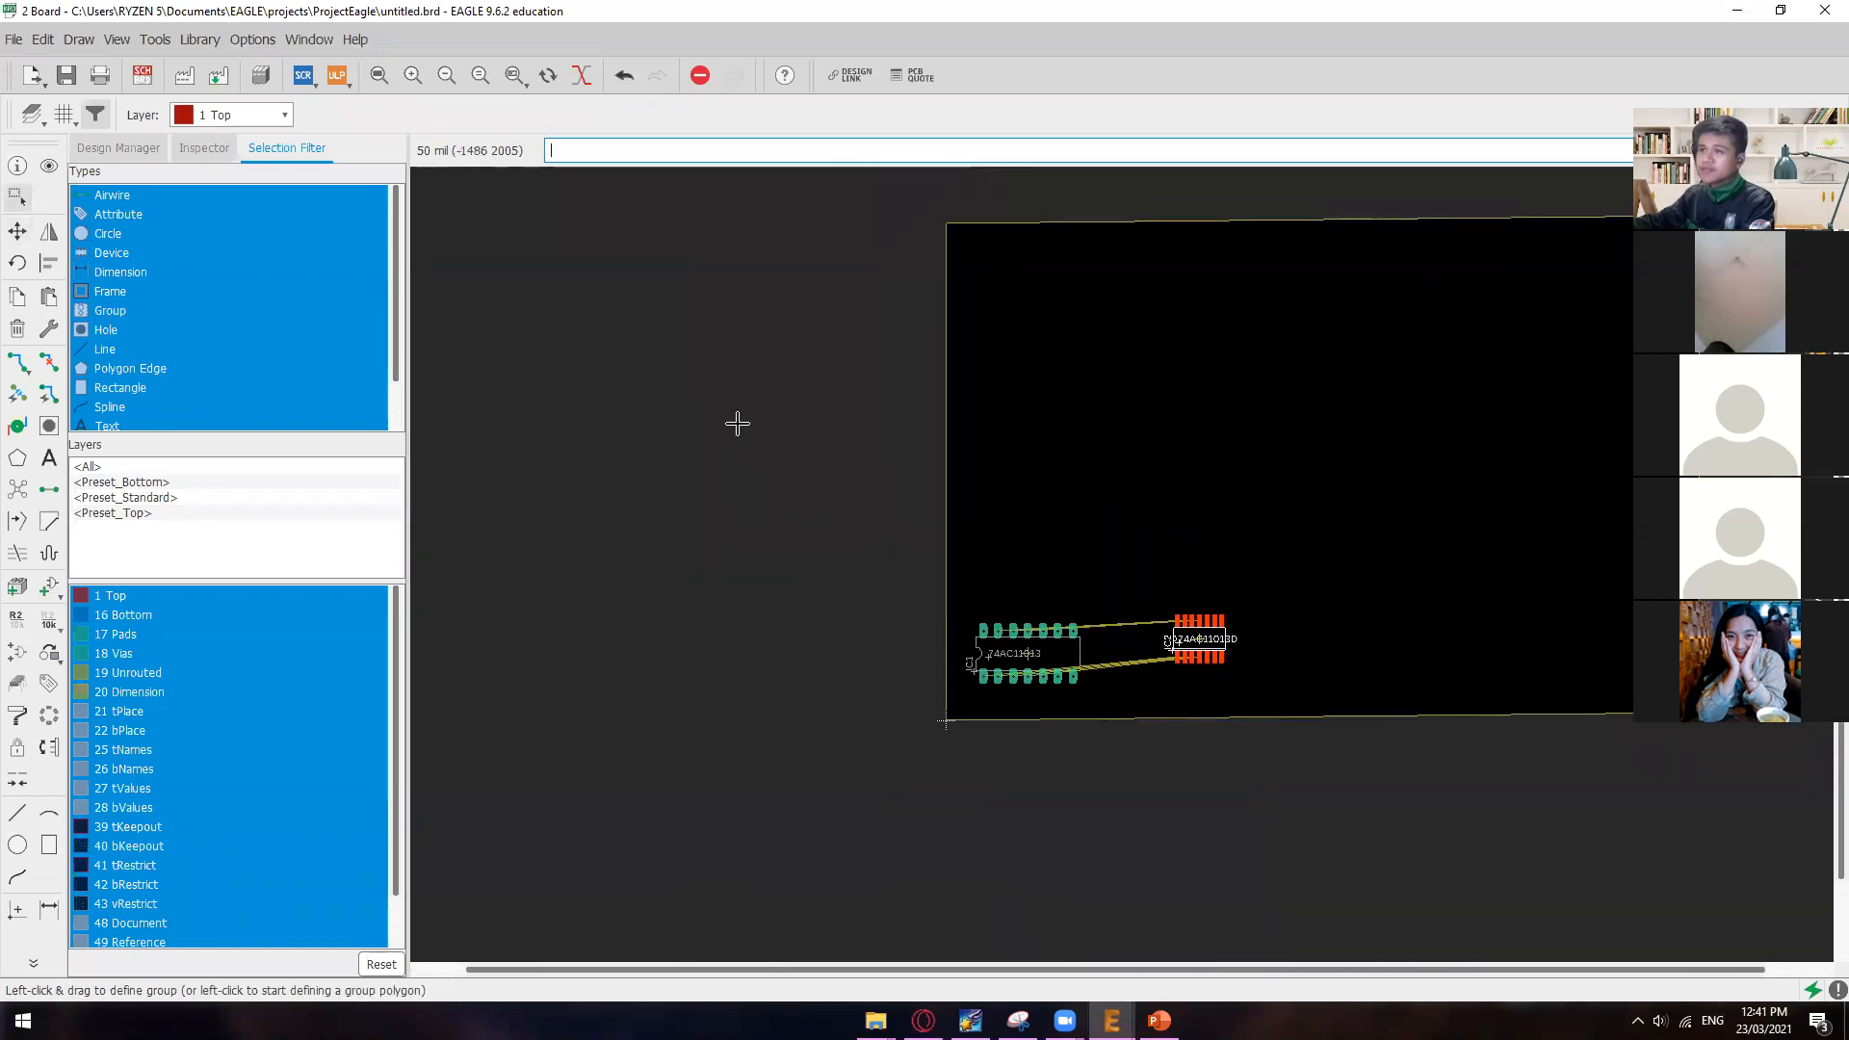
# Step: Move IC2 farther up, toward the middle of the board
pyautogui.moveTo(1193, 639); pyautogui.dragTo(1088, 445)
pyautogui.click(1014, 531)
pyautogui.moveTo(1022, 645); pyautogui.dragTo(1051, 584)
pyautogui.click(1030, 638)
pyautogui.press('Escape')
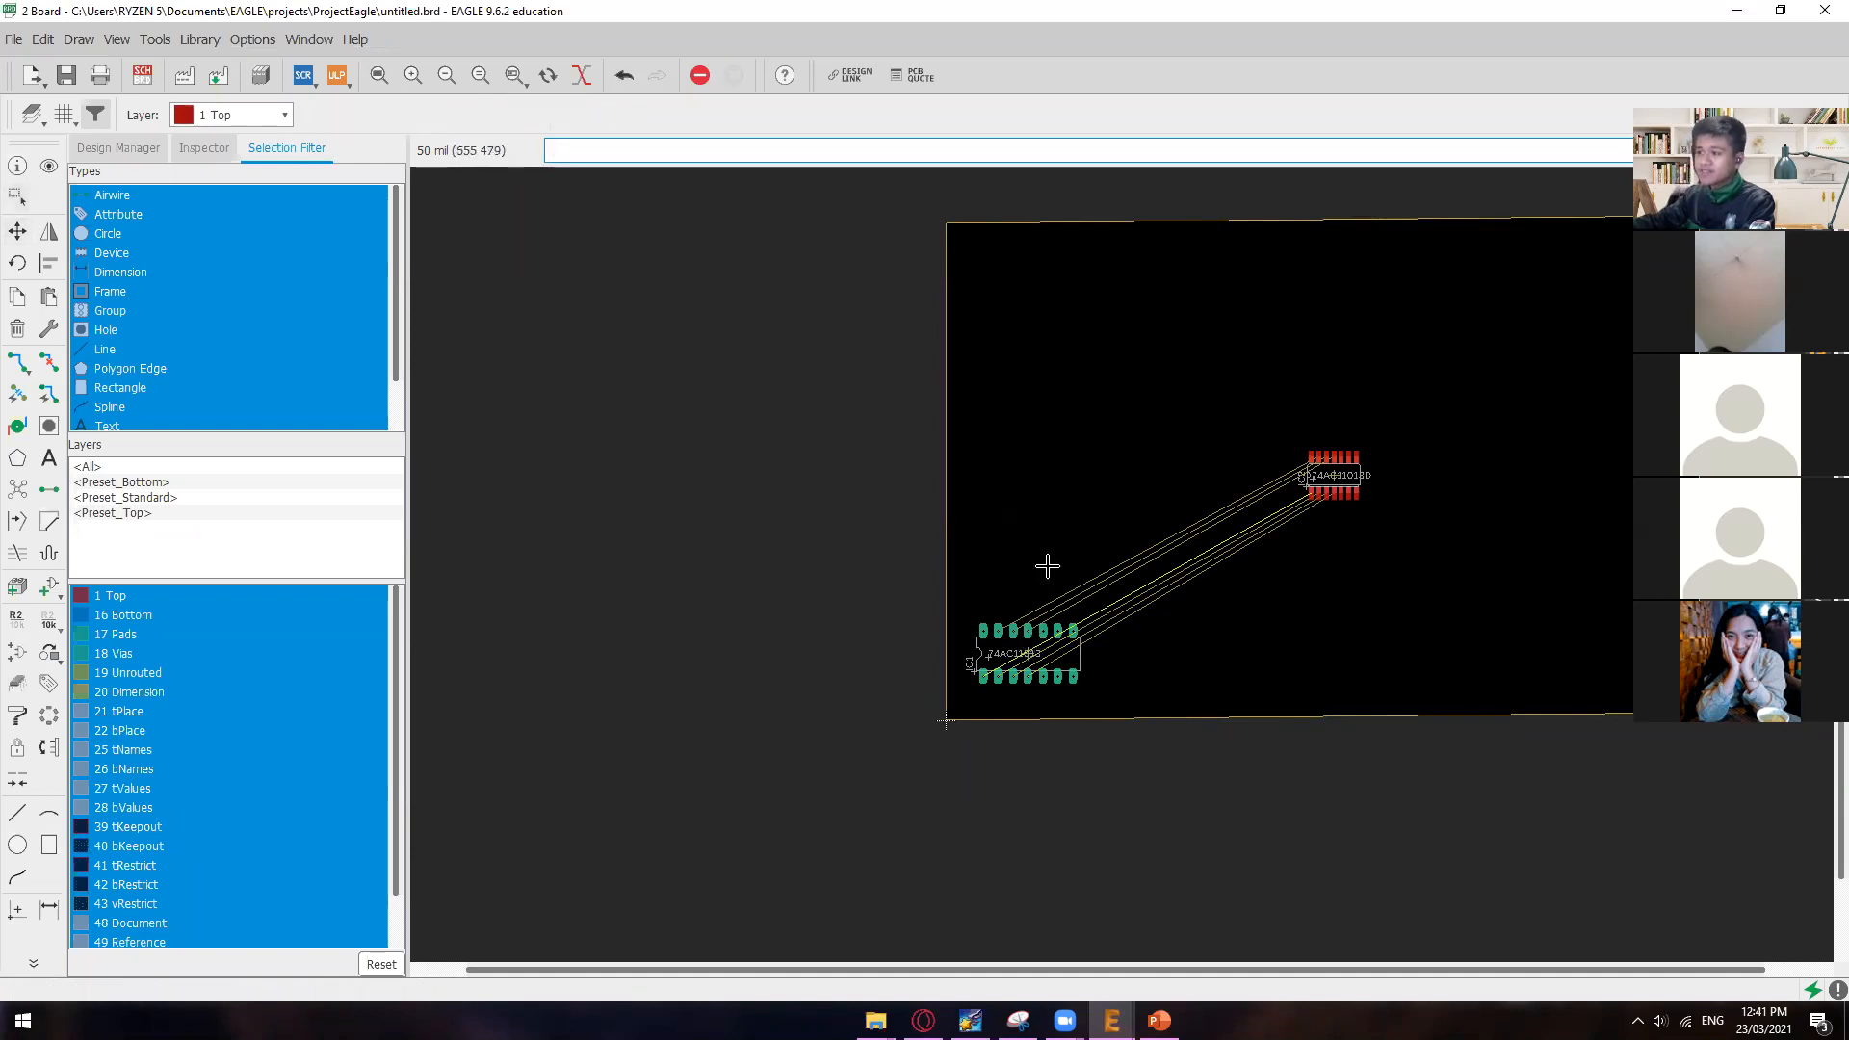
# Step: Pick up IC1 by its origin with the Move tool and bring it to the middle of the board, left of IC2
pyautogui.scroll(5, 1028, 641)
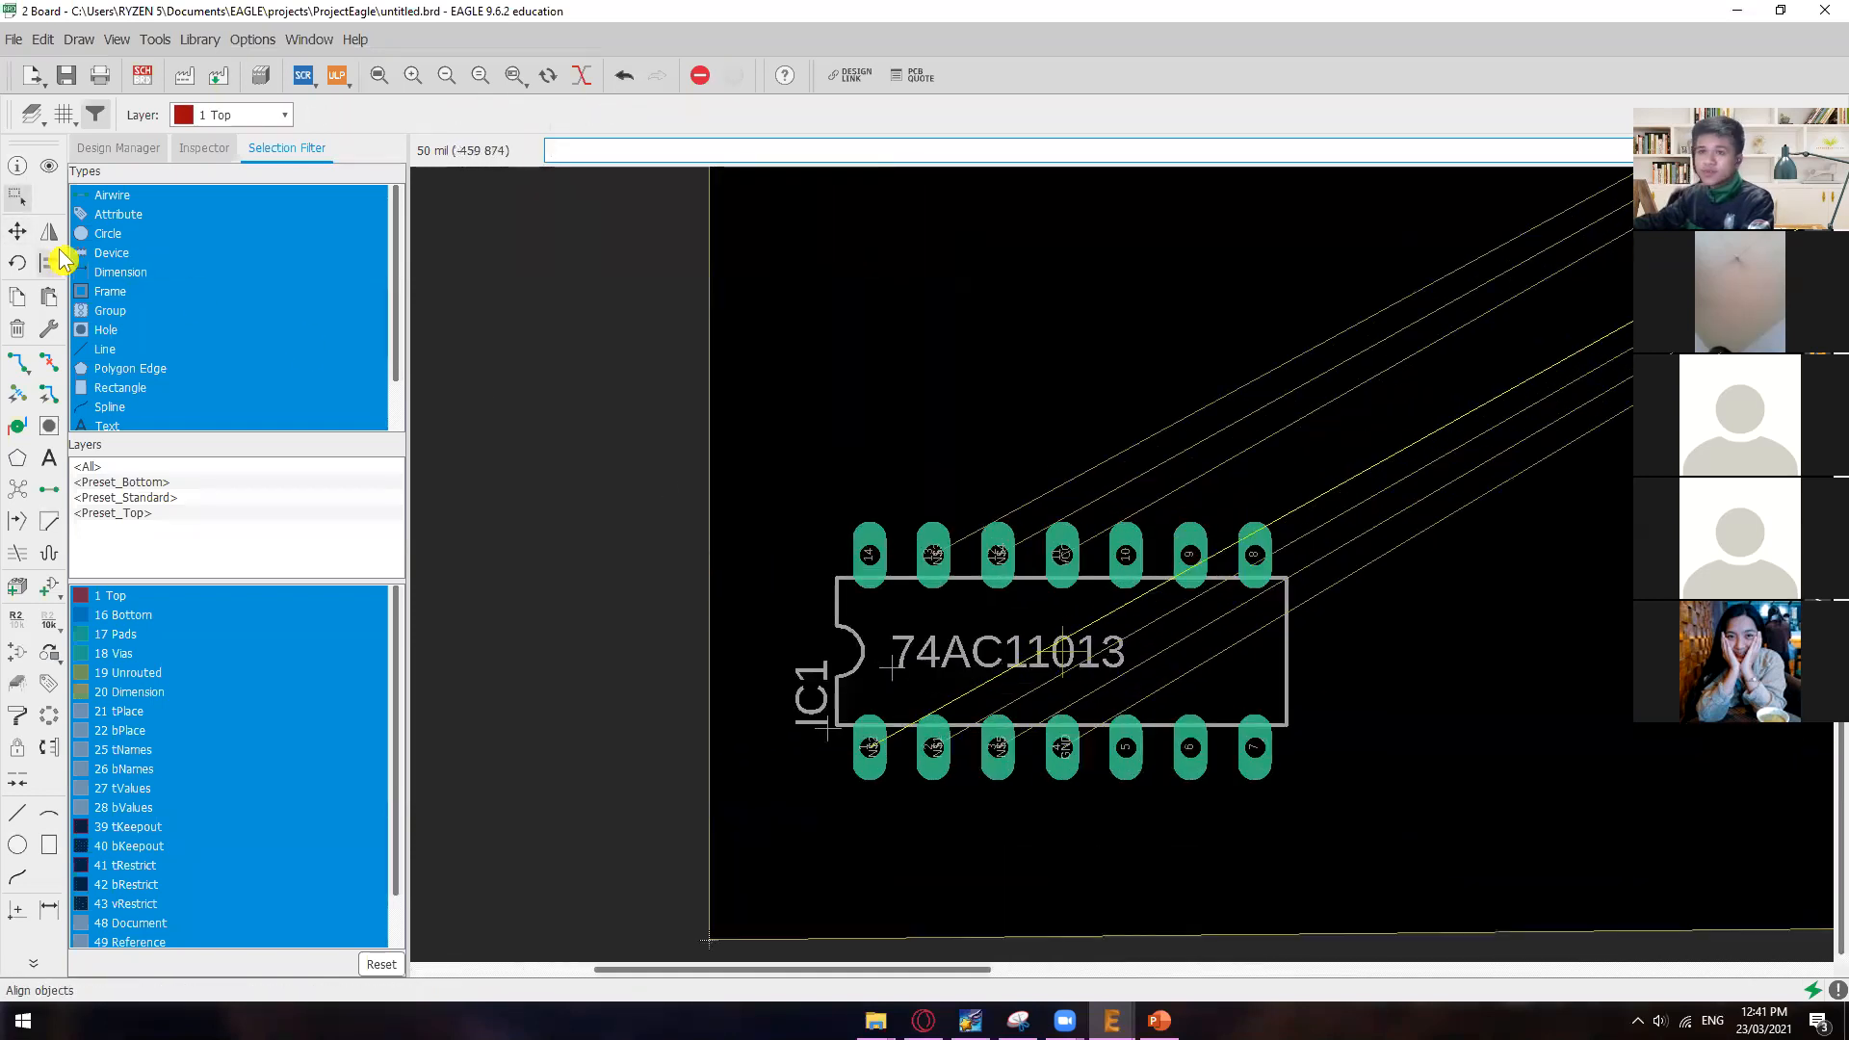
pyautogui.click(18, 235)
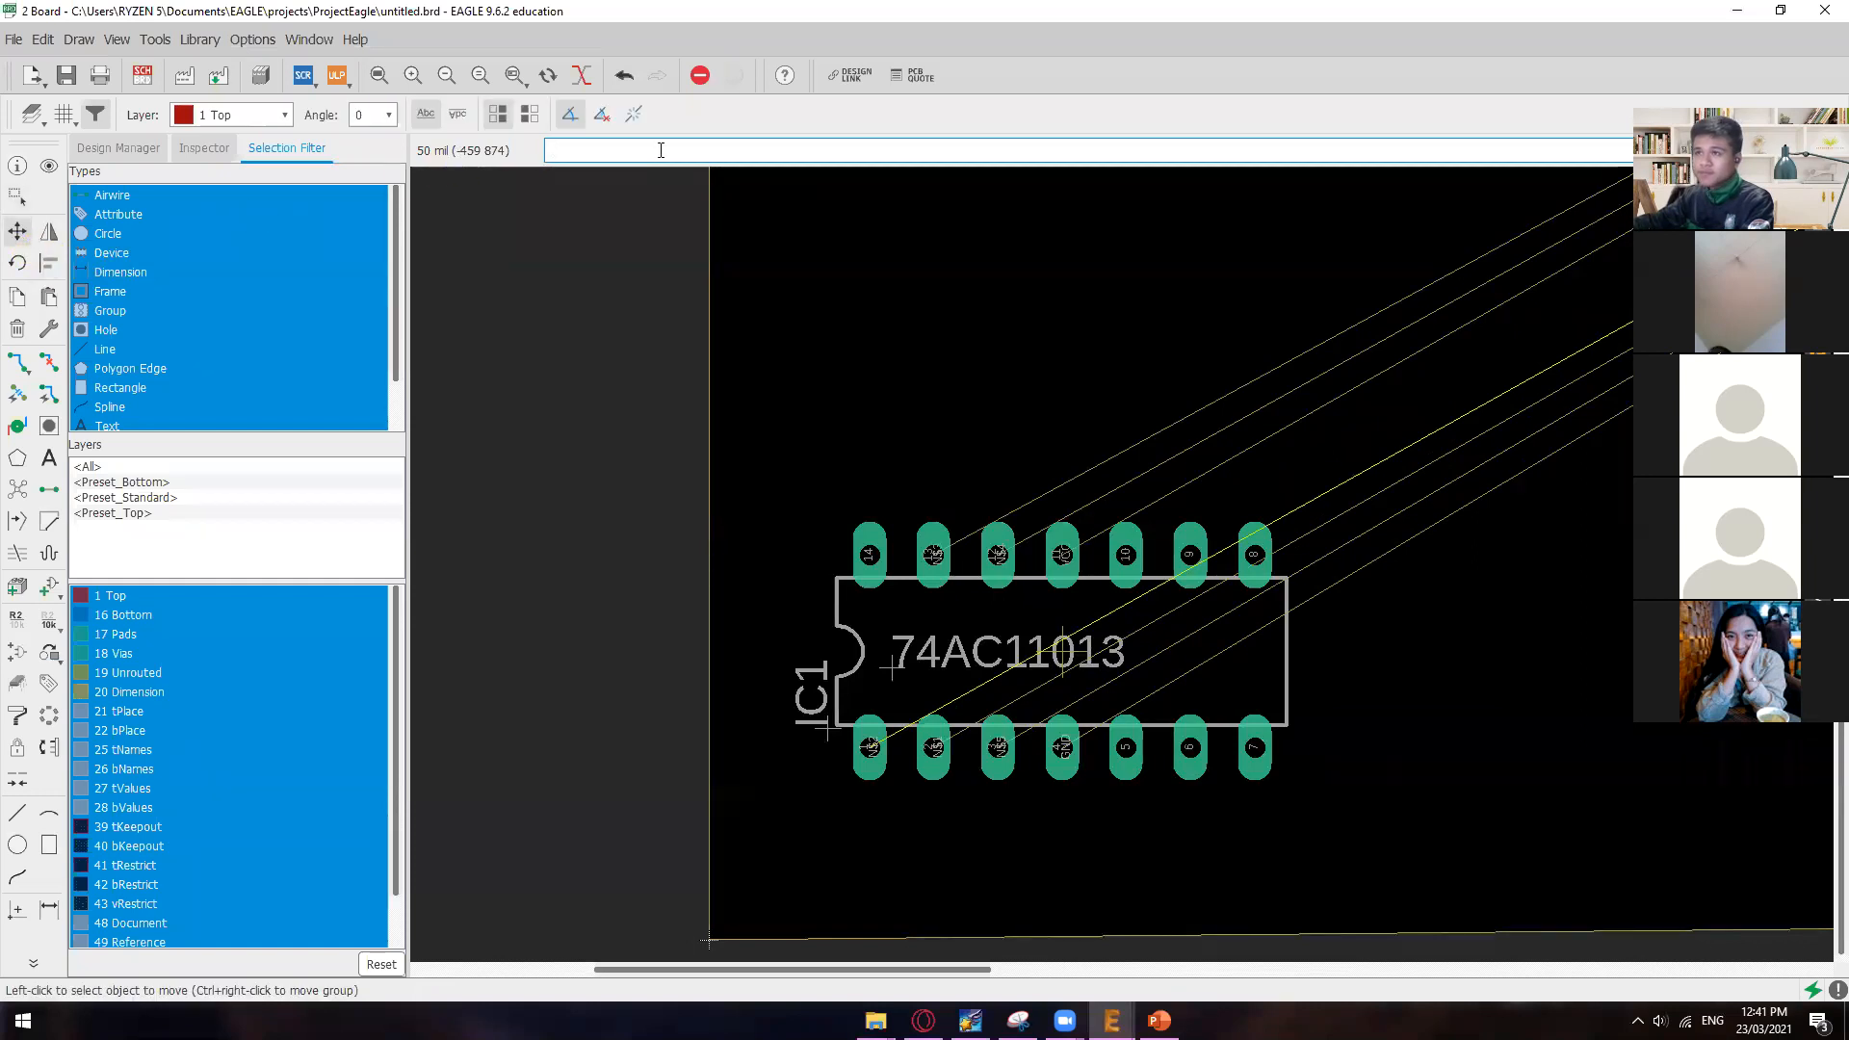
pyautogui.write('mov')
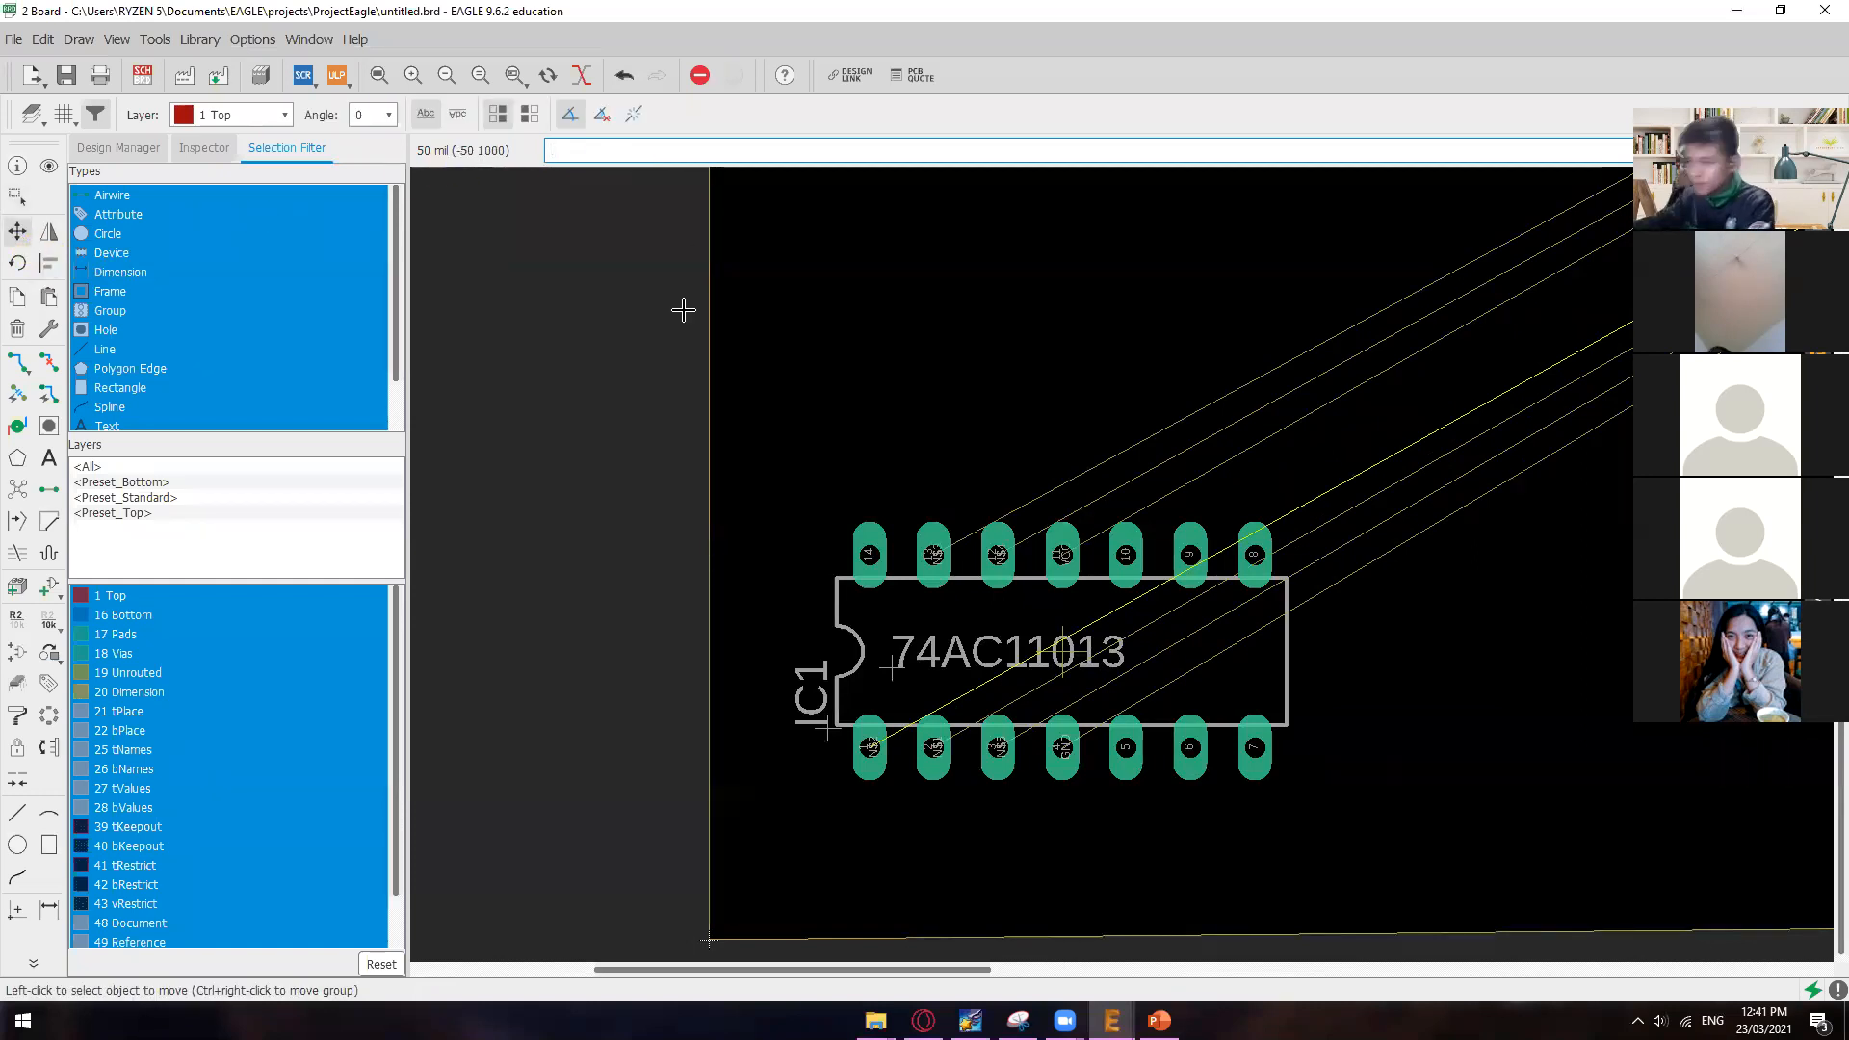
pyautogui.scroll(6, 1064, 653)
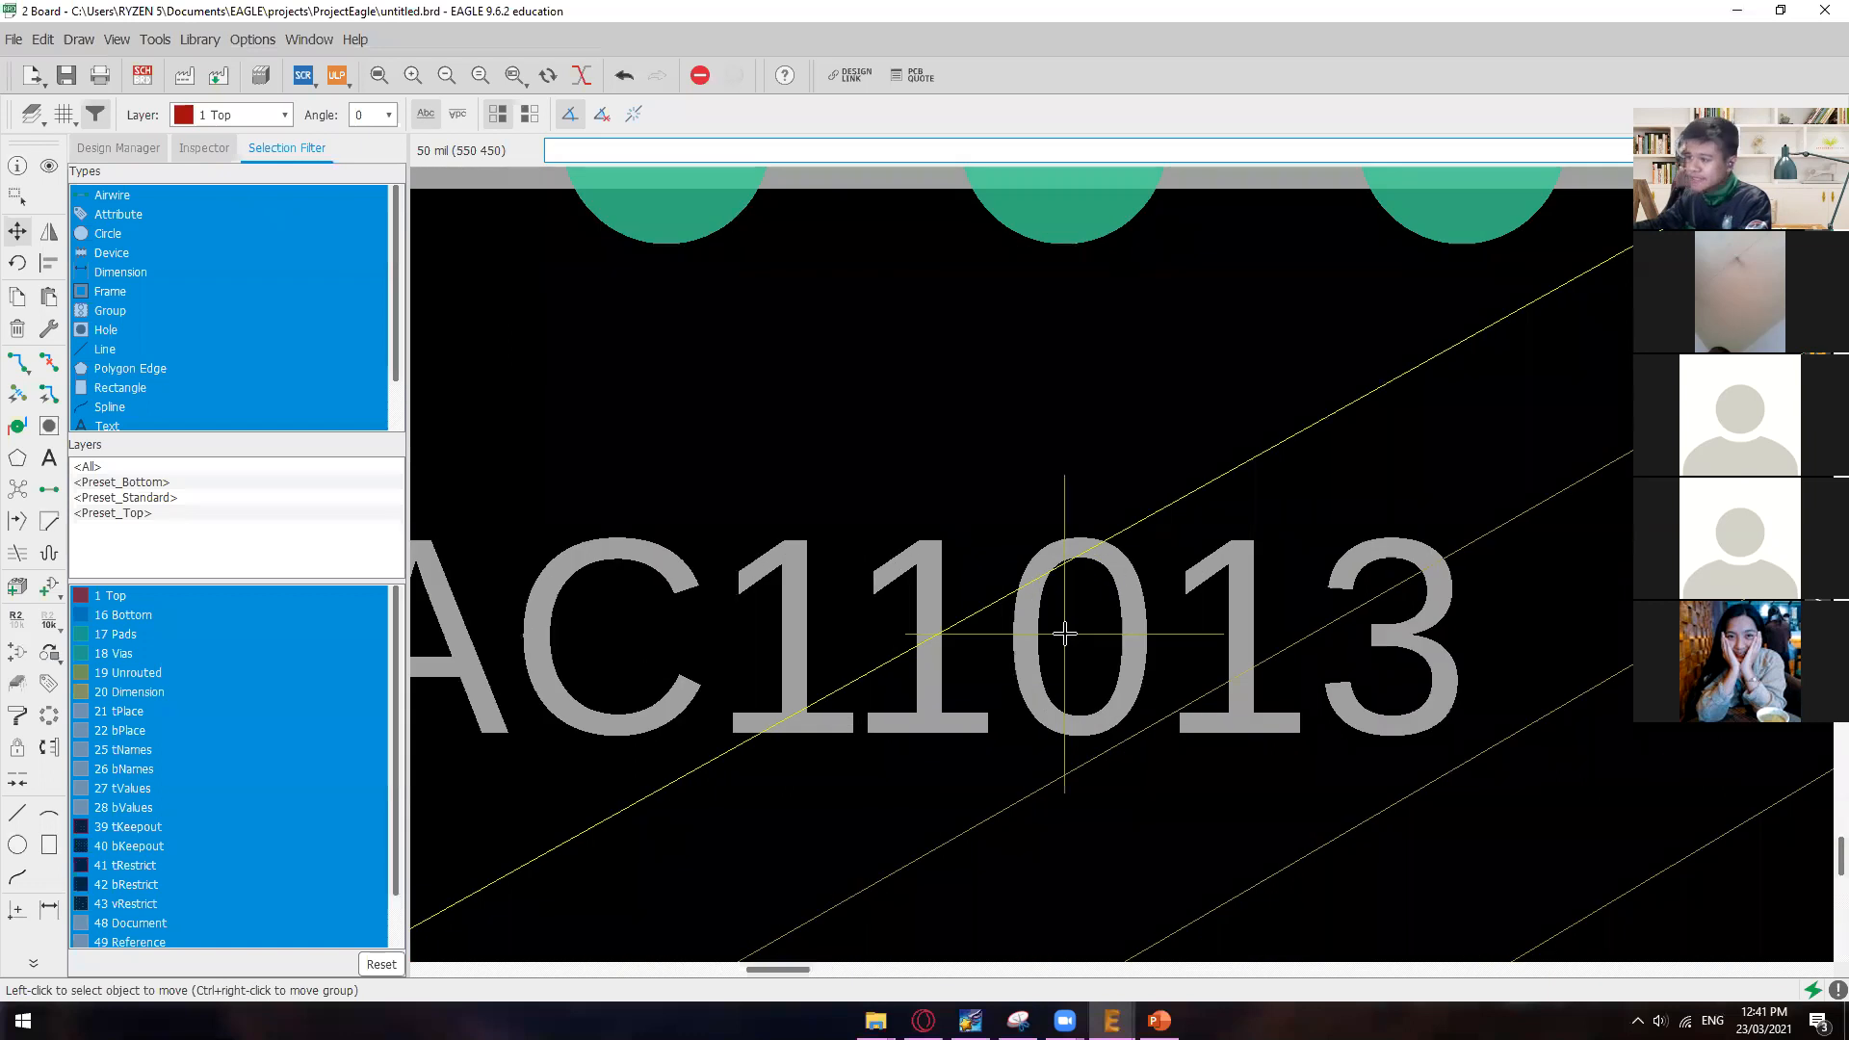
pyautogui.rightClick(1063, 636)
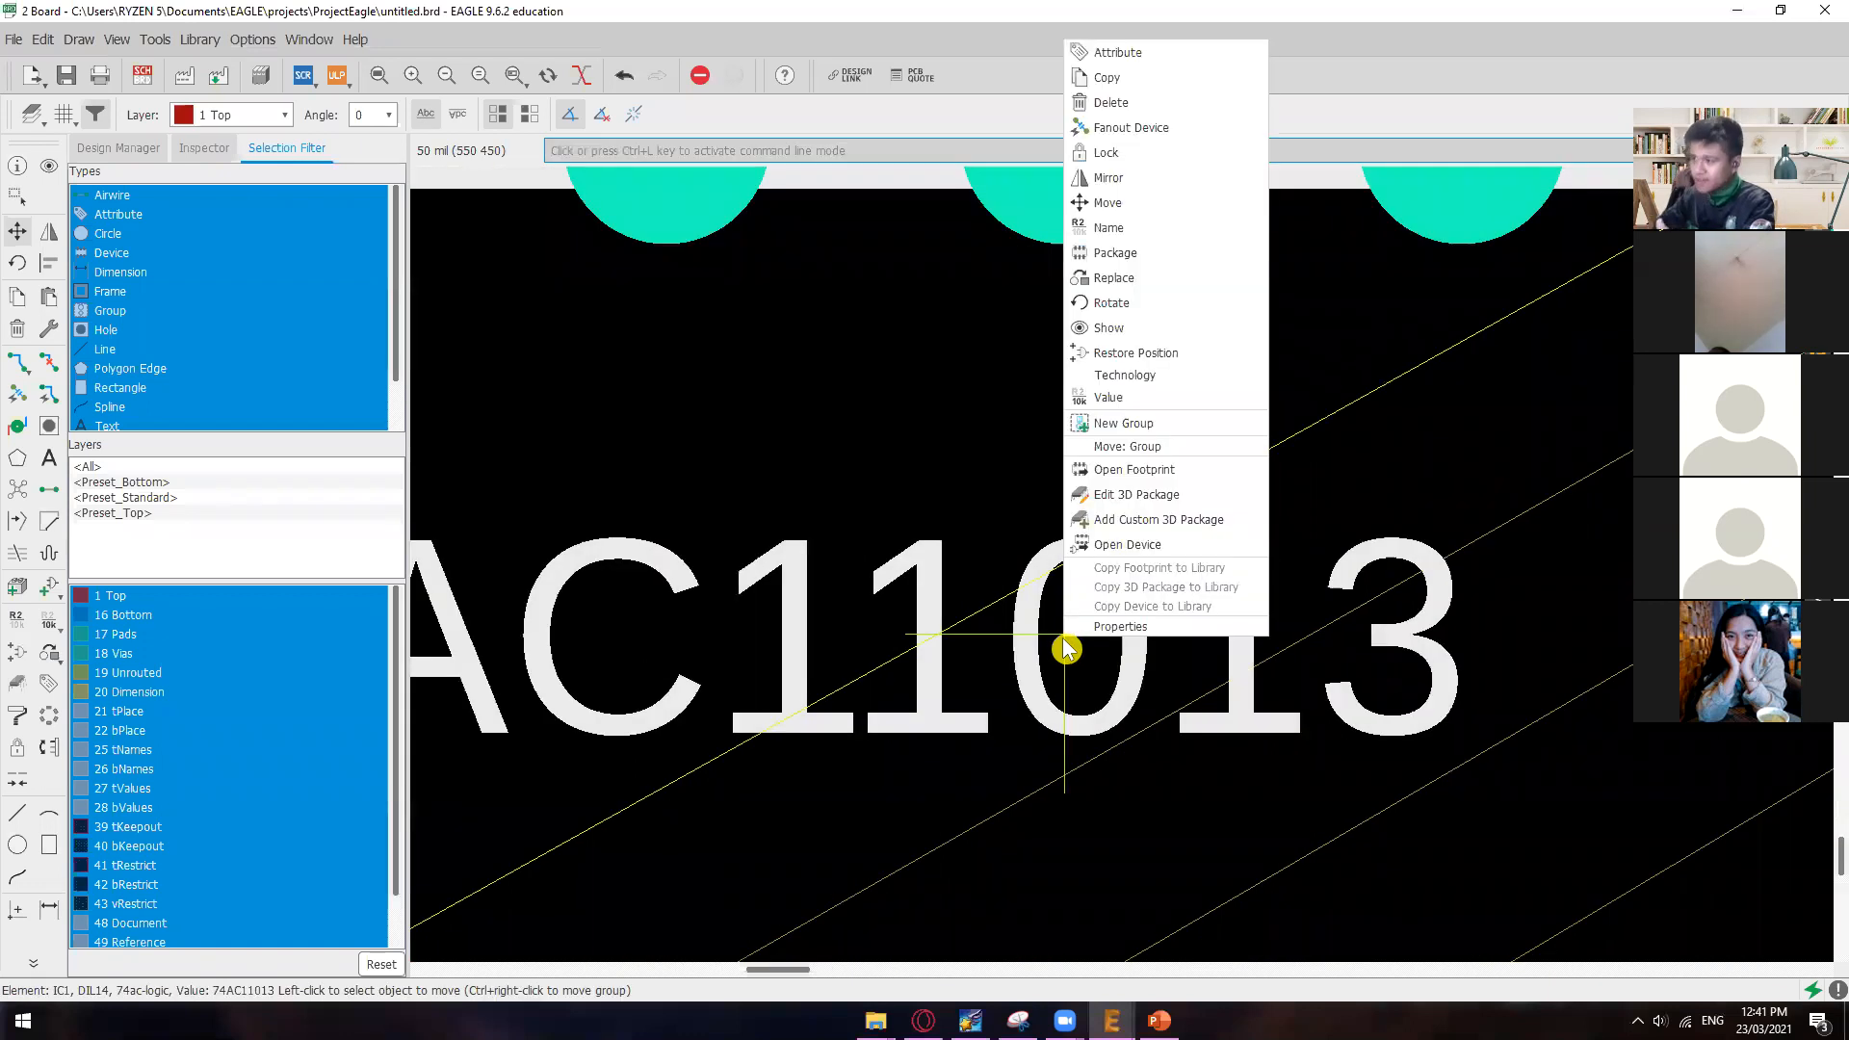
pyautogui.click(1064, 639)
pyautogui.scroll(-6, 1064, 637)
pyautogui.scroll(-6, 1064, 635)
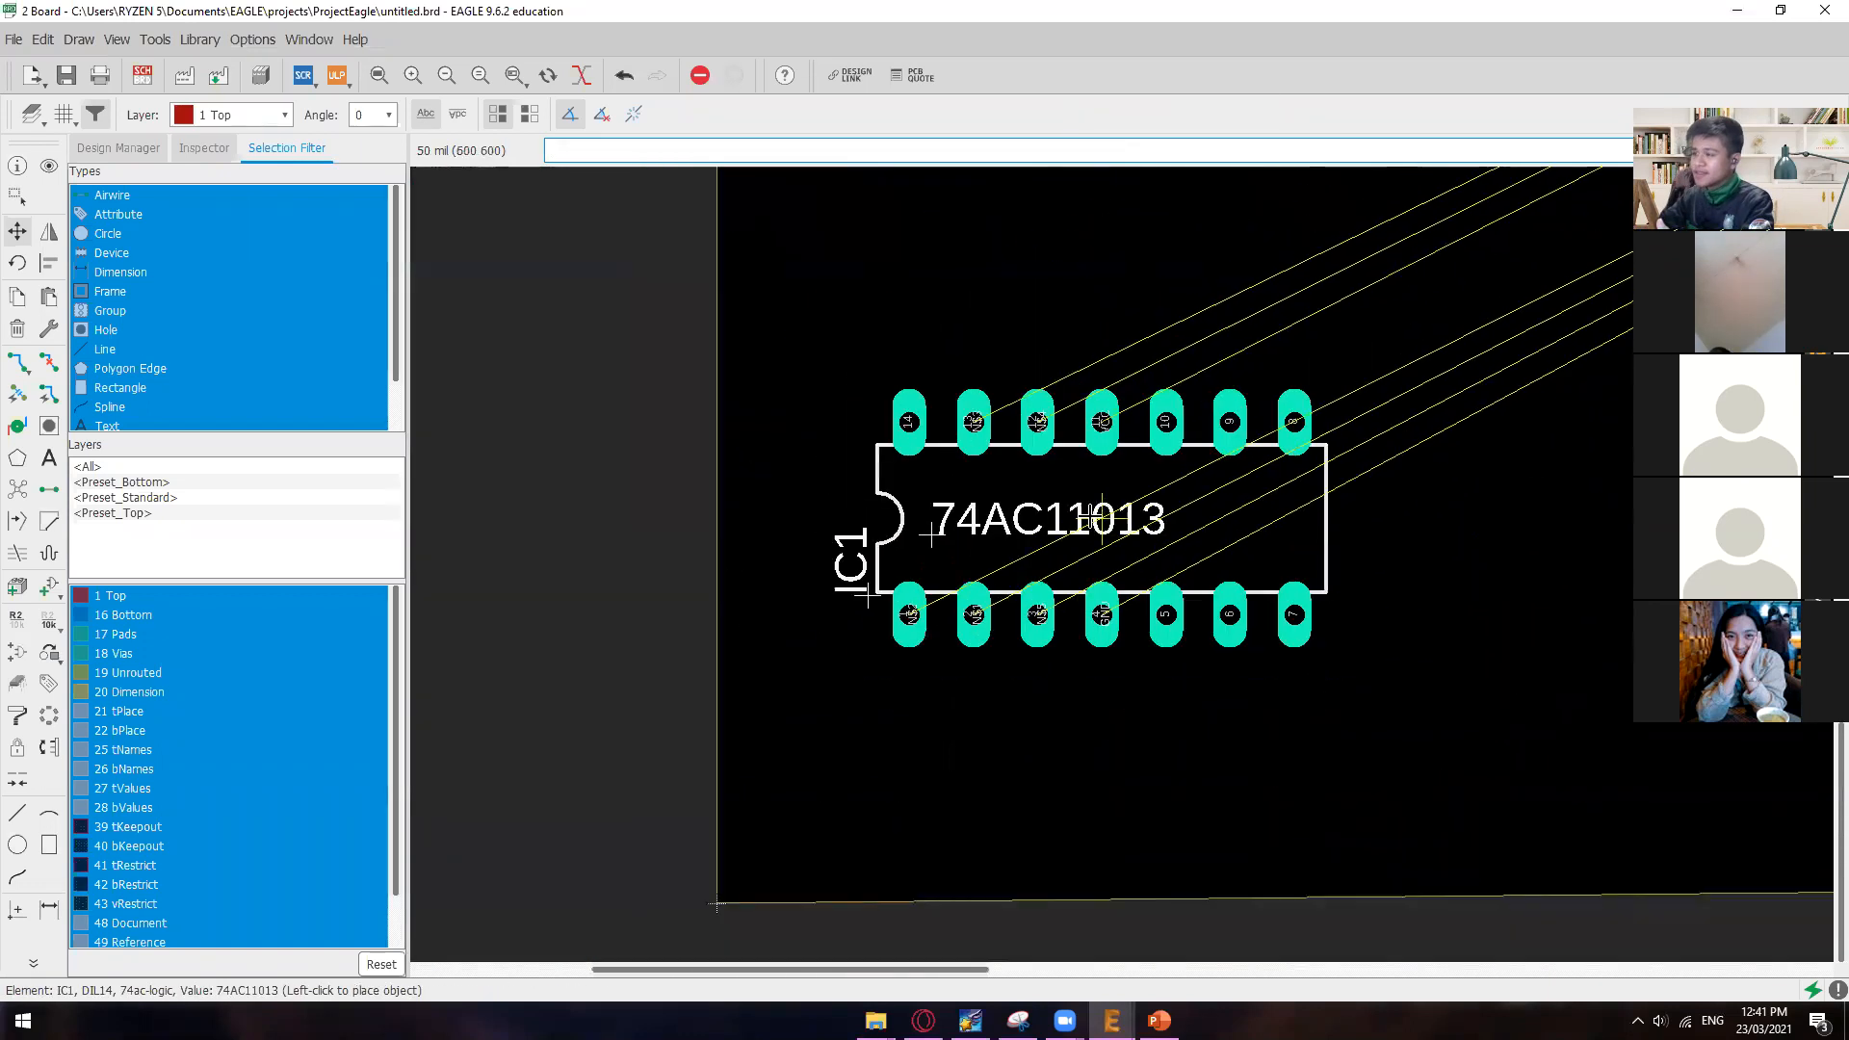
pyautogui.scroll(-4, 1300, 438)
pyautogui.moveTo(1348, 393); pyautogui.dragTo(1021, 560, button='middle')
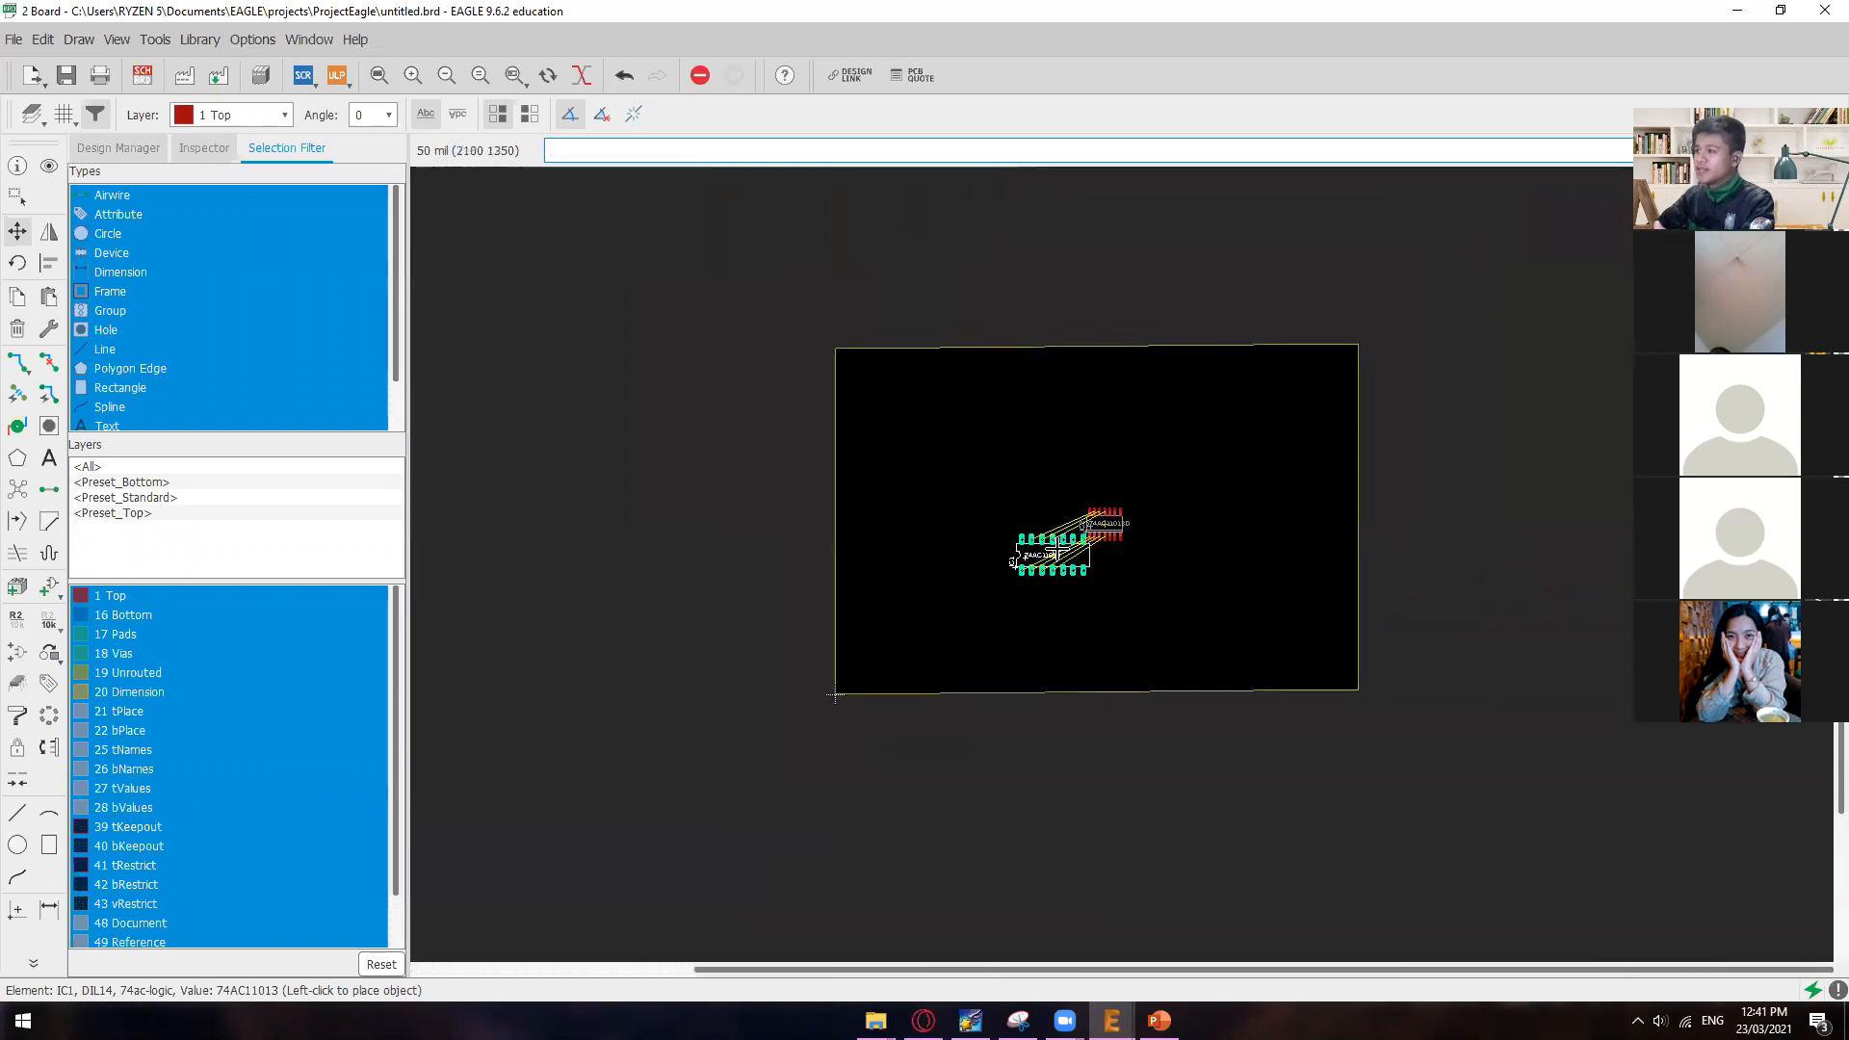
pyautogui.scroll(10, 1024, 544)
pyautogui.scroll(-3, 1025, 539)
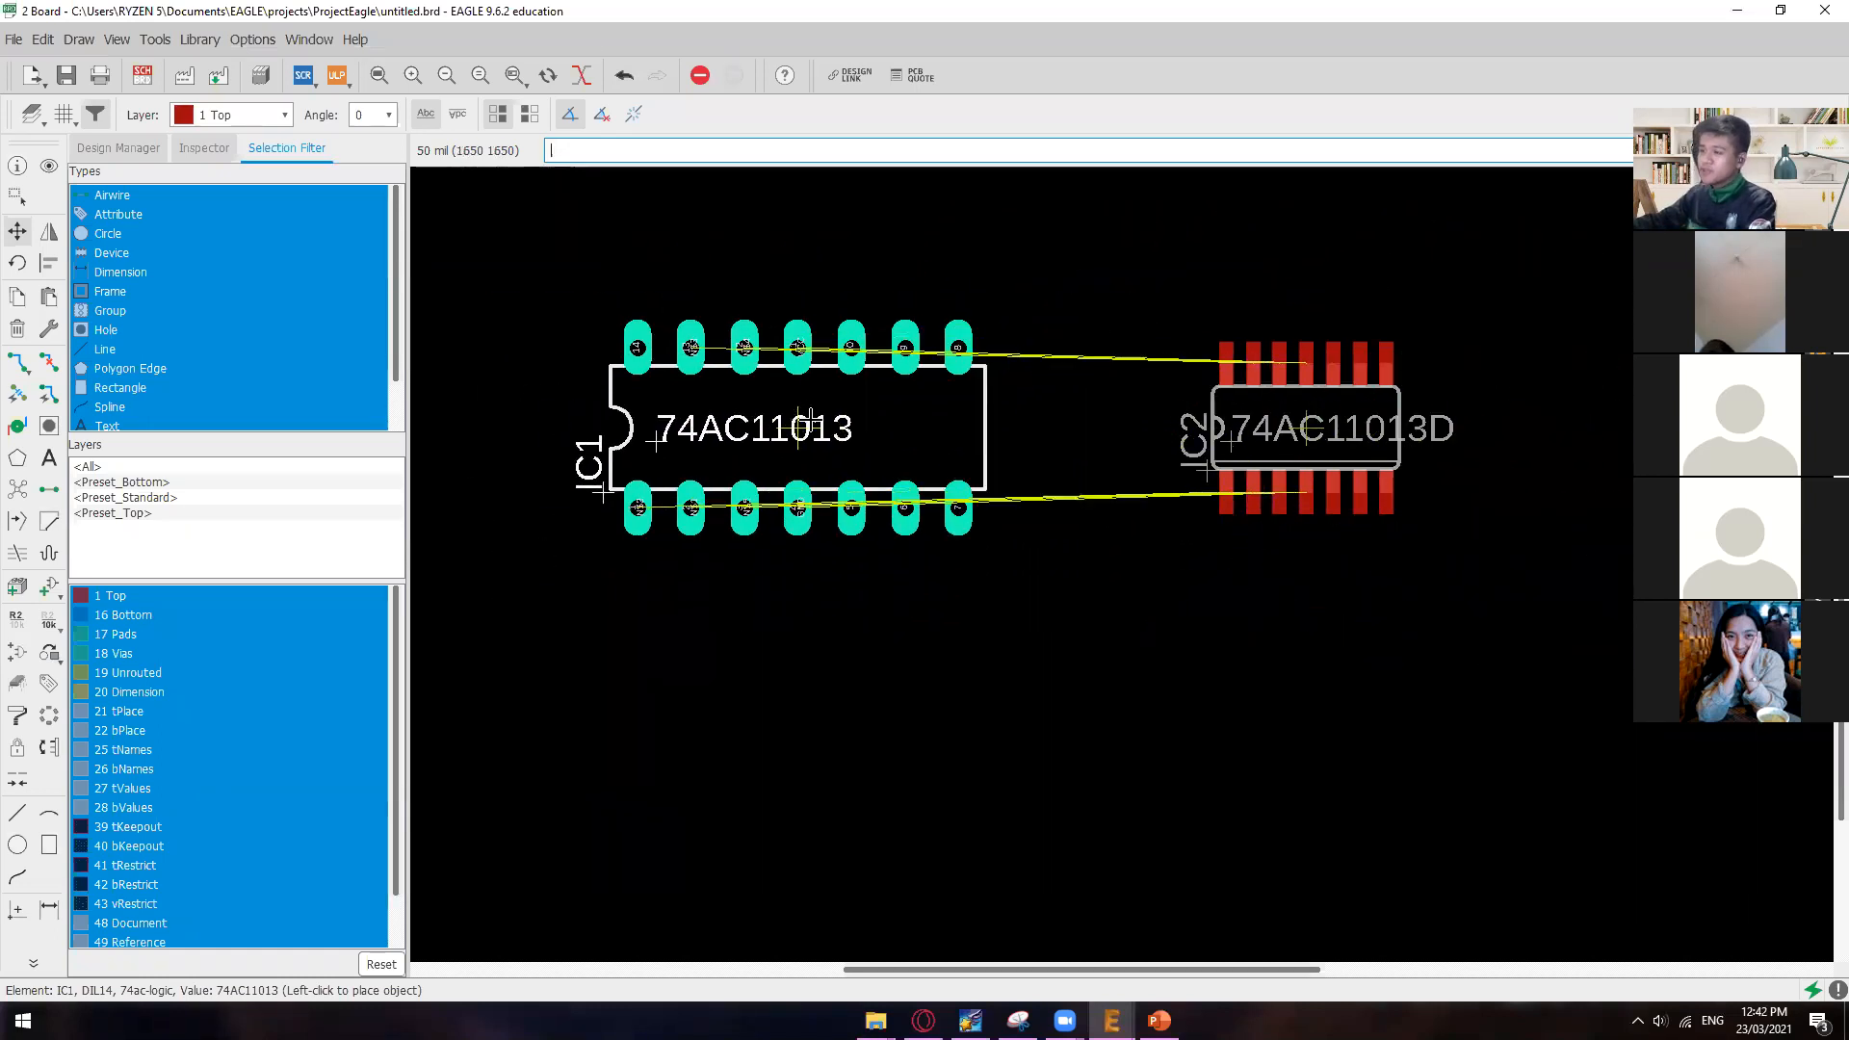
pyautogui.scroll(-2, 809, 423)
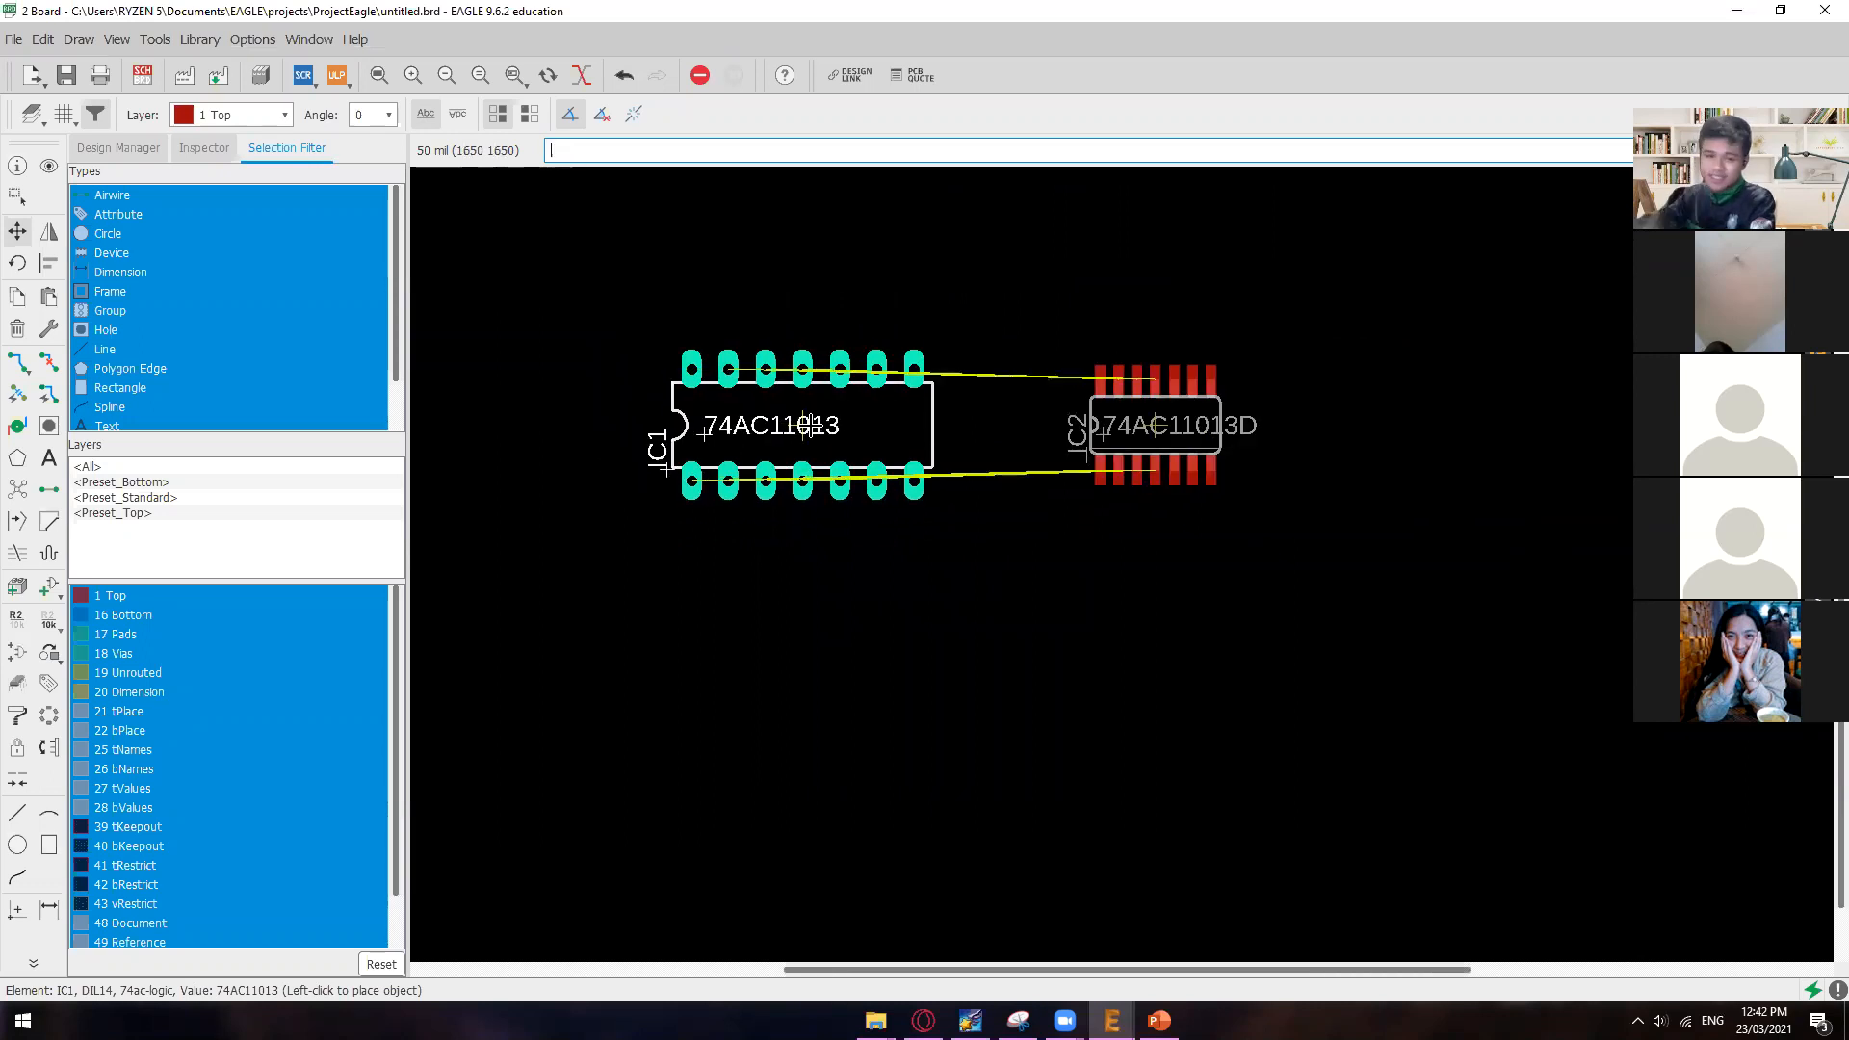
# Step: Rotate IC1 in 90-degree steps while it is being moved until it stands upright with its notch at the top
pyautogui.rightClick(807, 424)
pyautogui.rightClick(805, 424)
pyautogui.rightClick(803, 425)
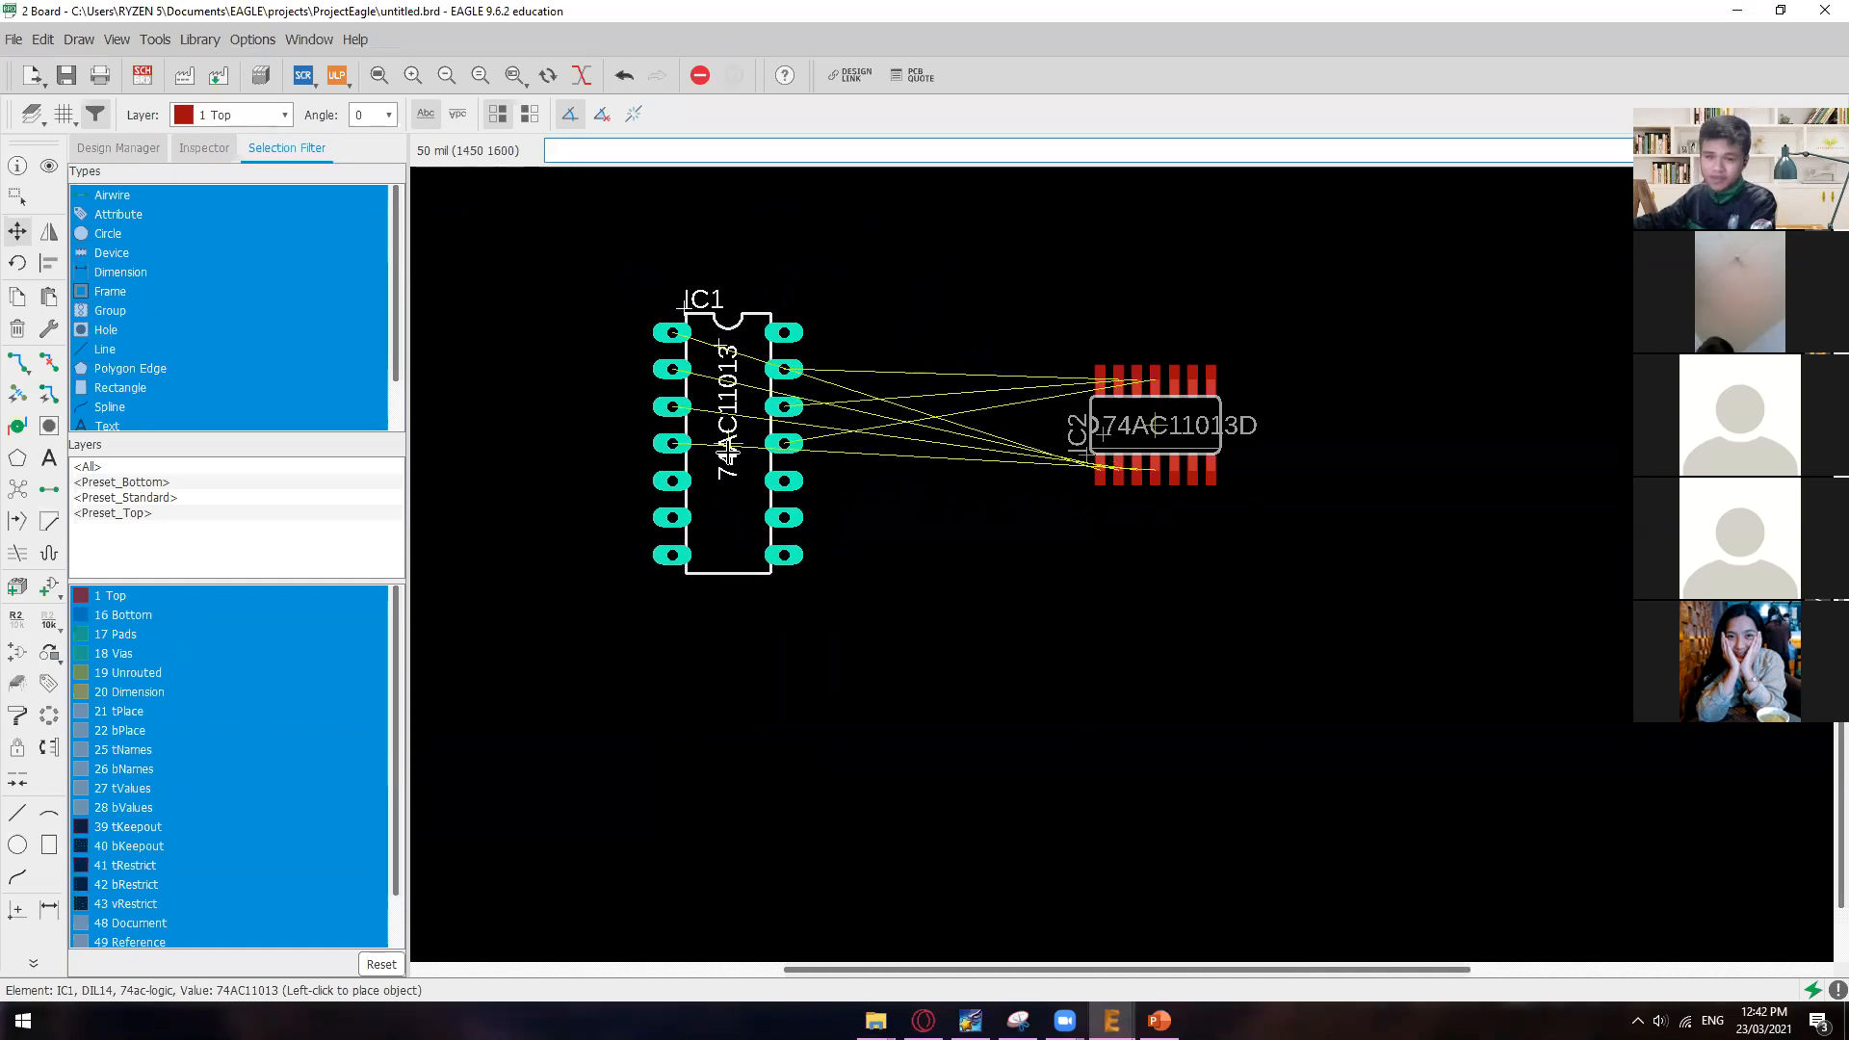
pyautogui.rightClick(783, 444)
pyautogui.rightClick(784, 444)
pyautogui.rightClick(745, 436)
pyautogui.rightClick(744, 436)
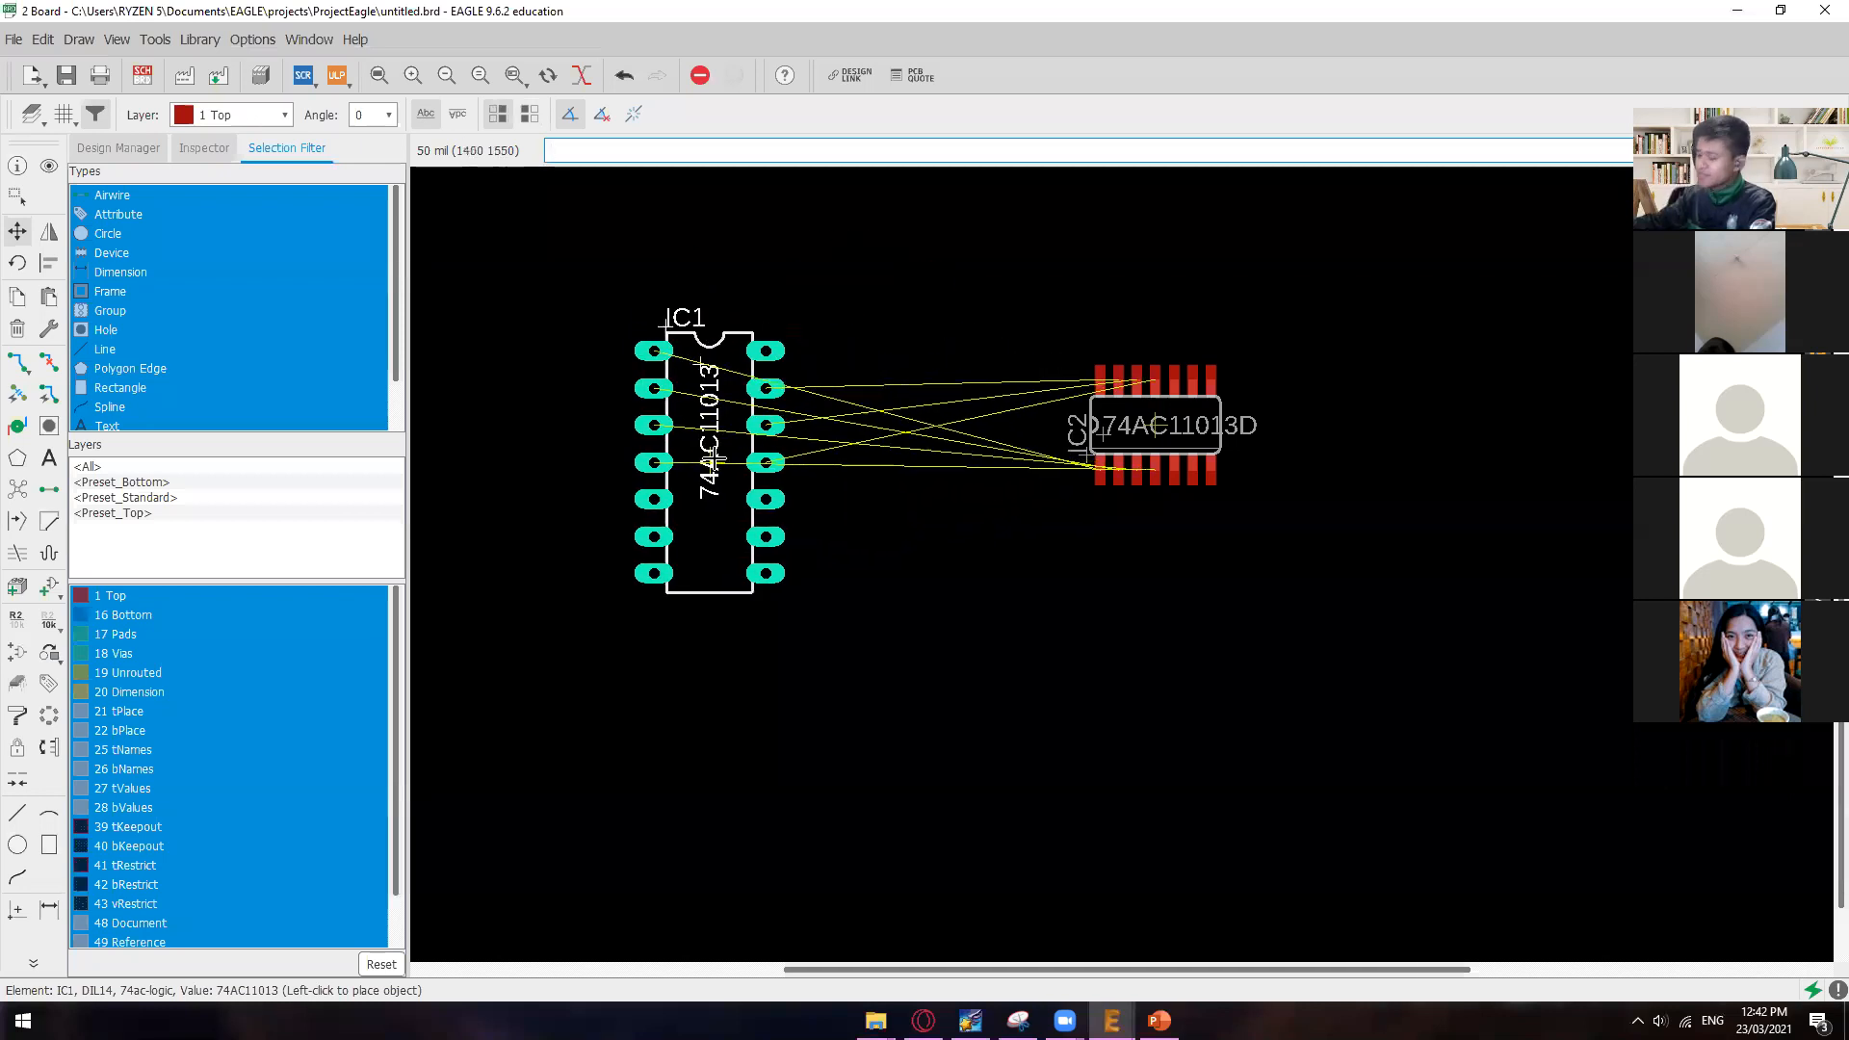
pyautogui.rightClick(714, 453)
pyautogui.rightClick(714, 453)
pyautogui.rightClick(718, 451)
pyautogui.rightClick(717, 451)
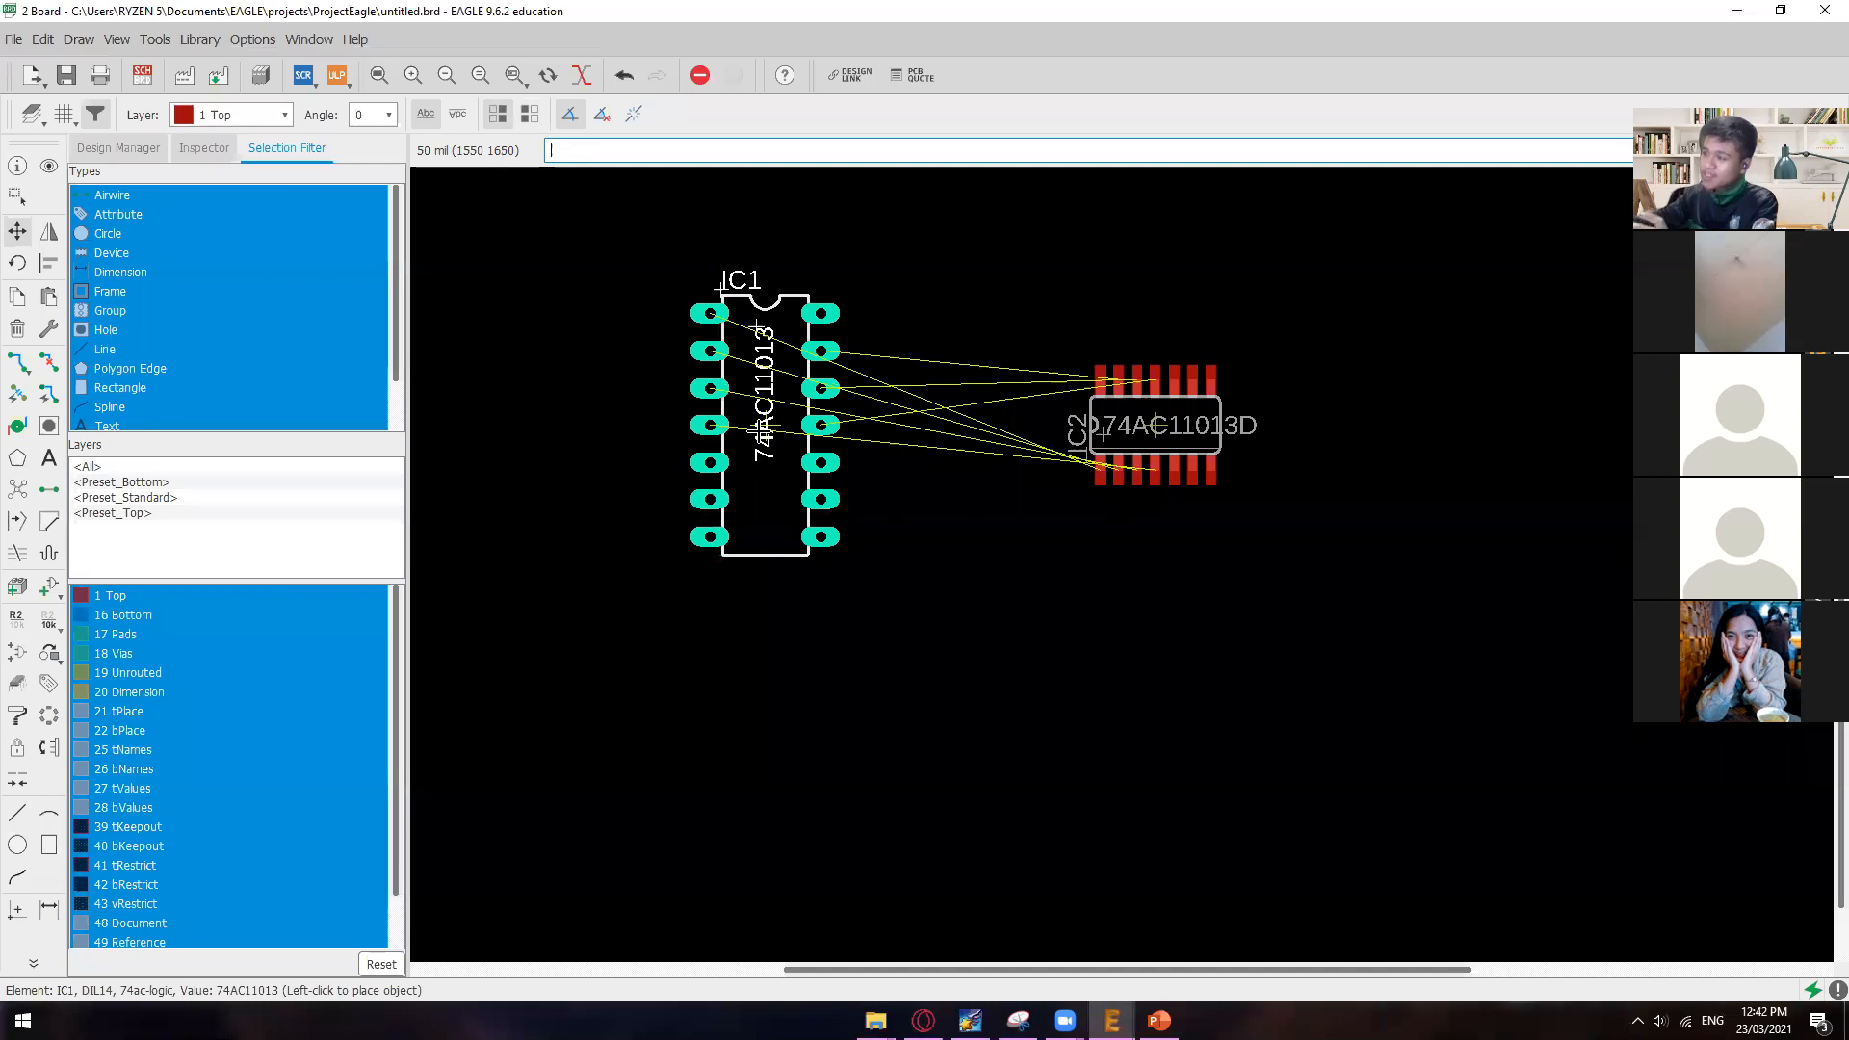
# Step: Mirror IC1, rotate it upright with its notch at the top, and place it to the left of IC2
pyautogui.rightClick(760, 426)
pyautogui.rightClick(761, 426)
pyautogui.rightClick(761, 426)
pyautogui.rightClick(760, 427)
pyautogui.rightClick(761, 426)
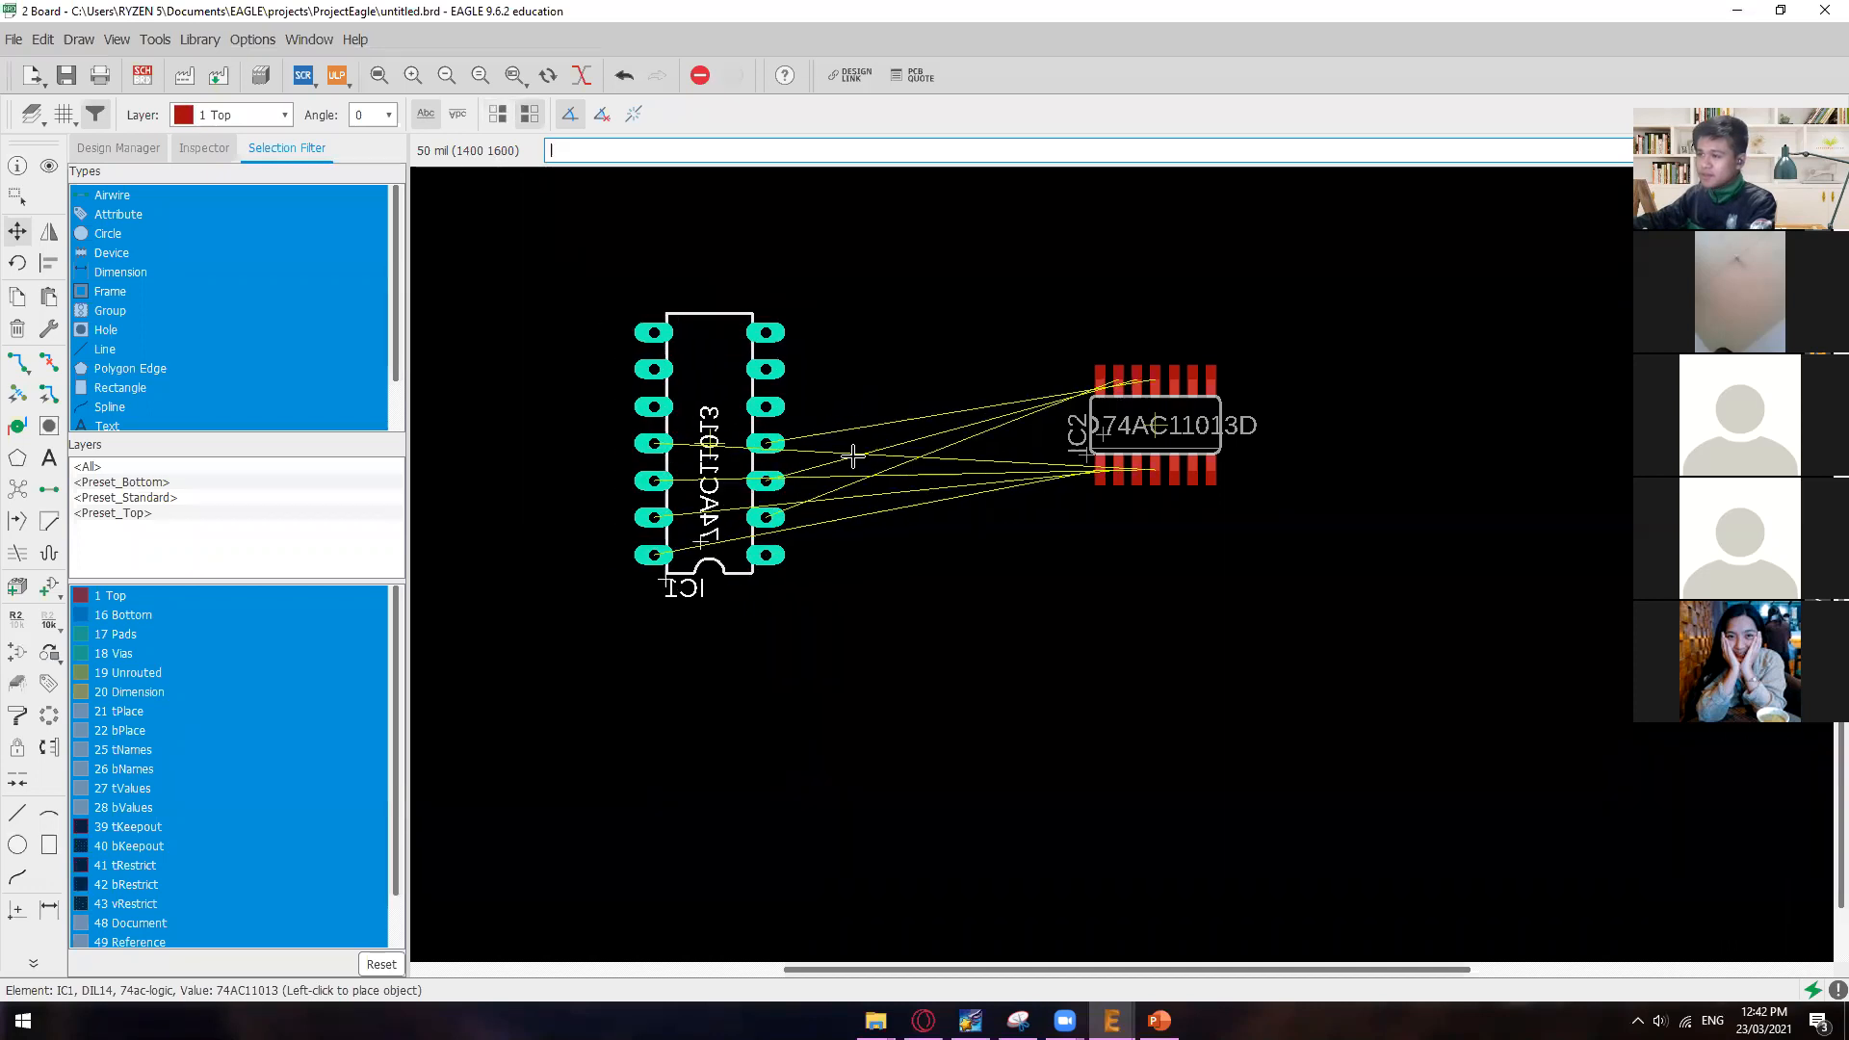
pyautogui.rightClick(778, 441)
pyautogui.rightClick(788, 426)
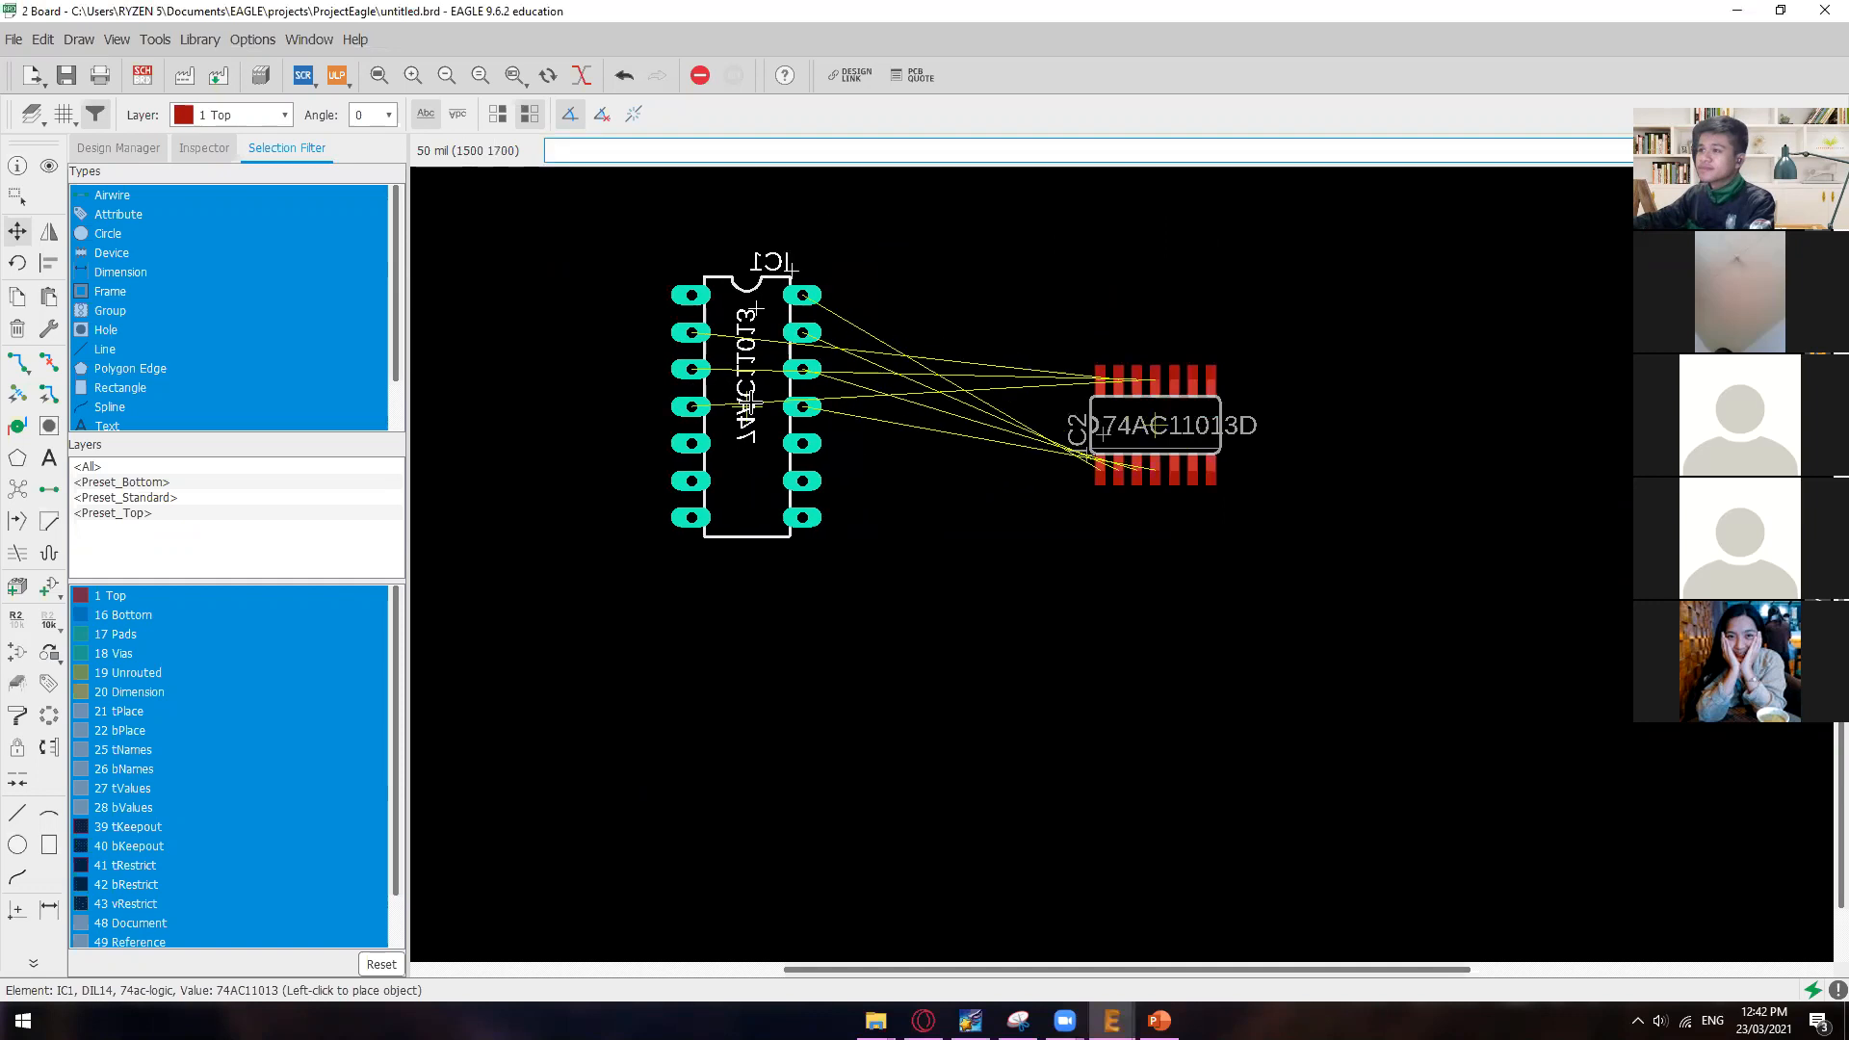
pyautogui.middleClick(773, 398)
pyautogui.middleClick(830, 403)
pyautogui.rightClick(830, 402)
pyautogui.rightClick(830, 402)
pyautogui.rightClick(839, 409)
pyautogui.rightClick(837, 412)
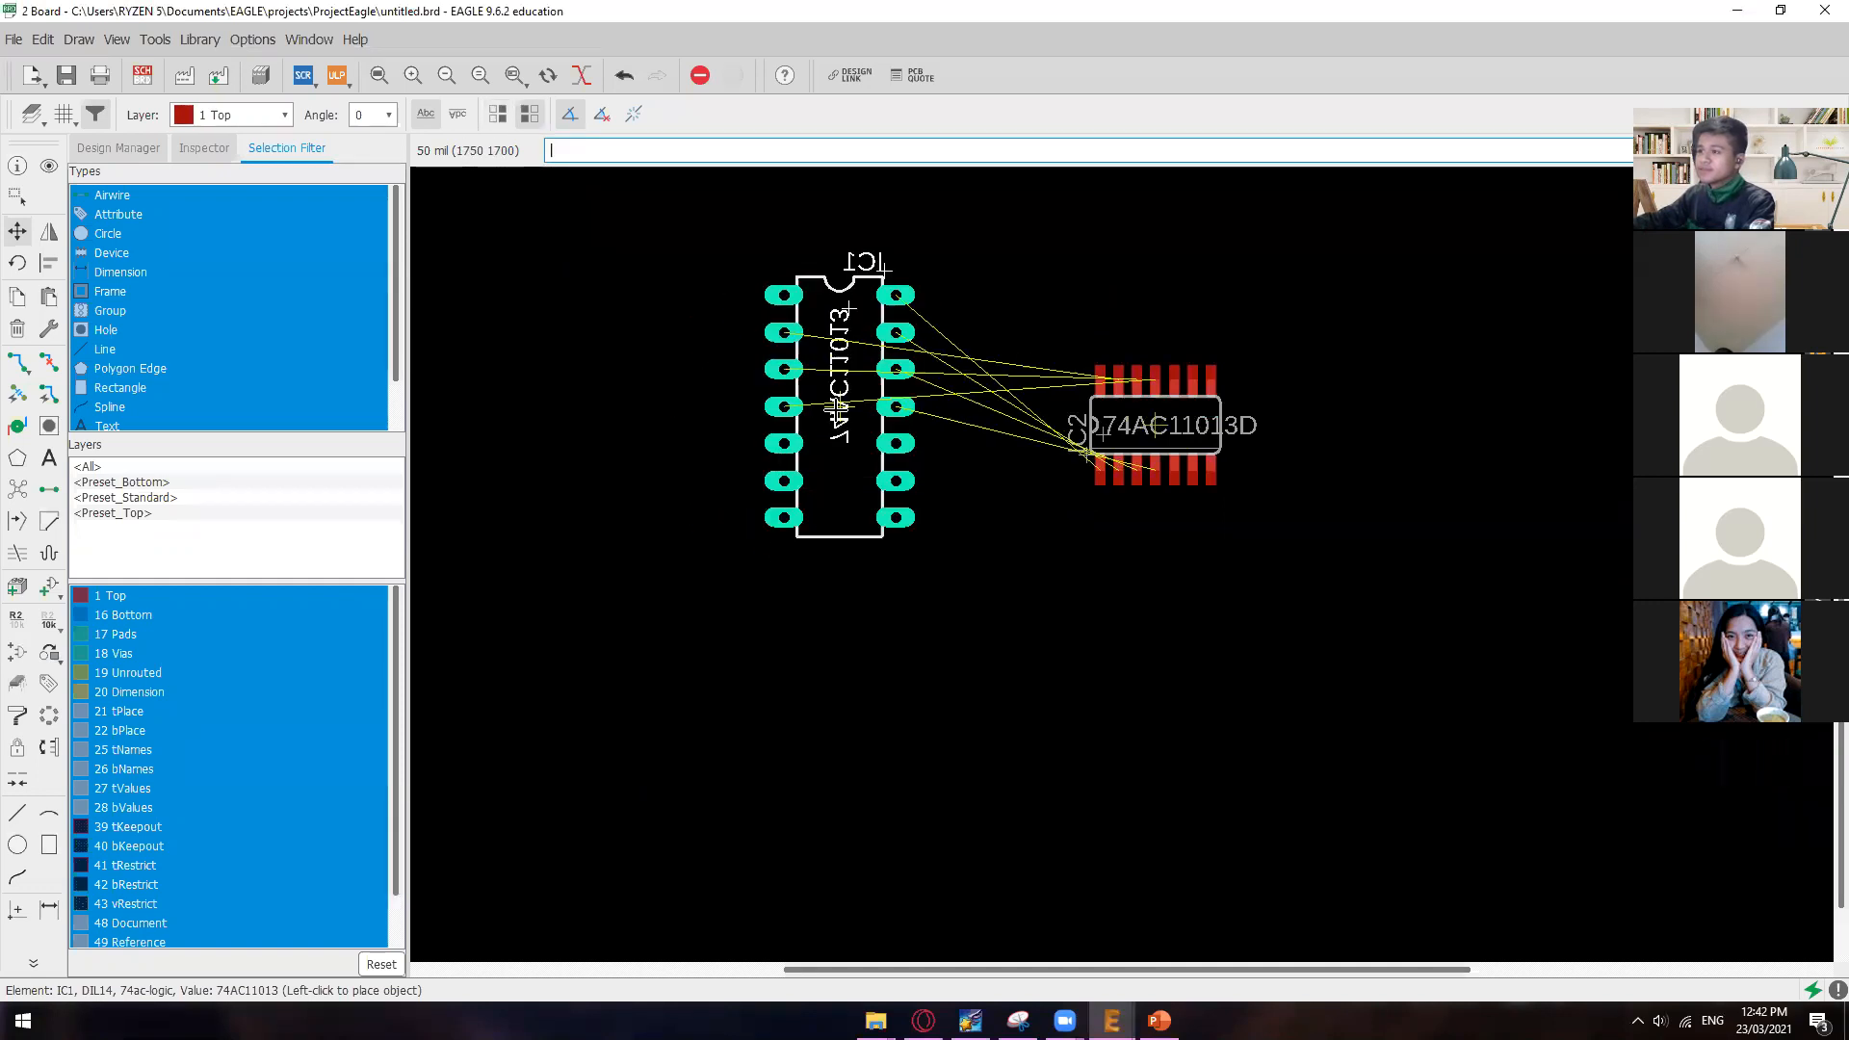
pyautogui.click(835, 415)
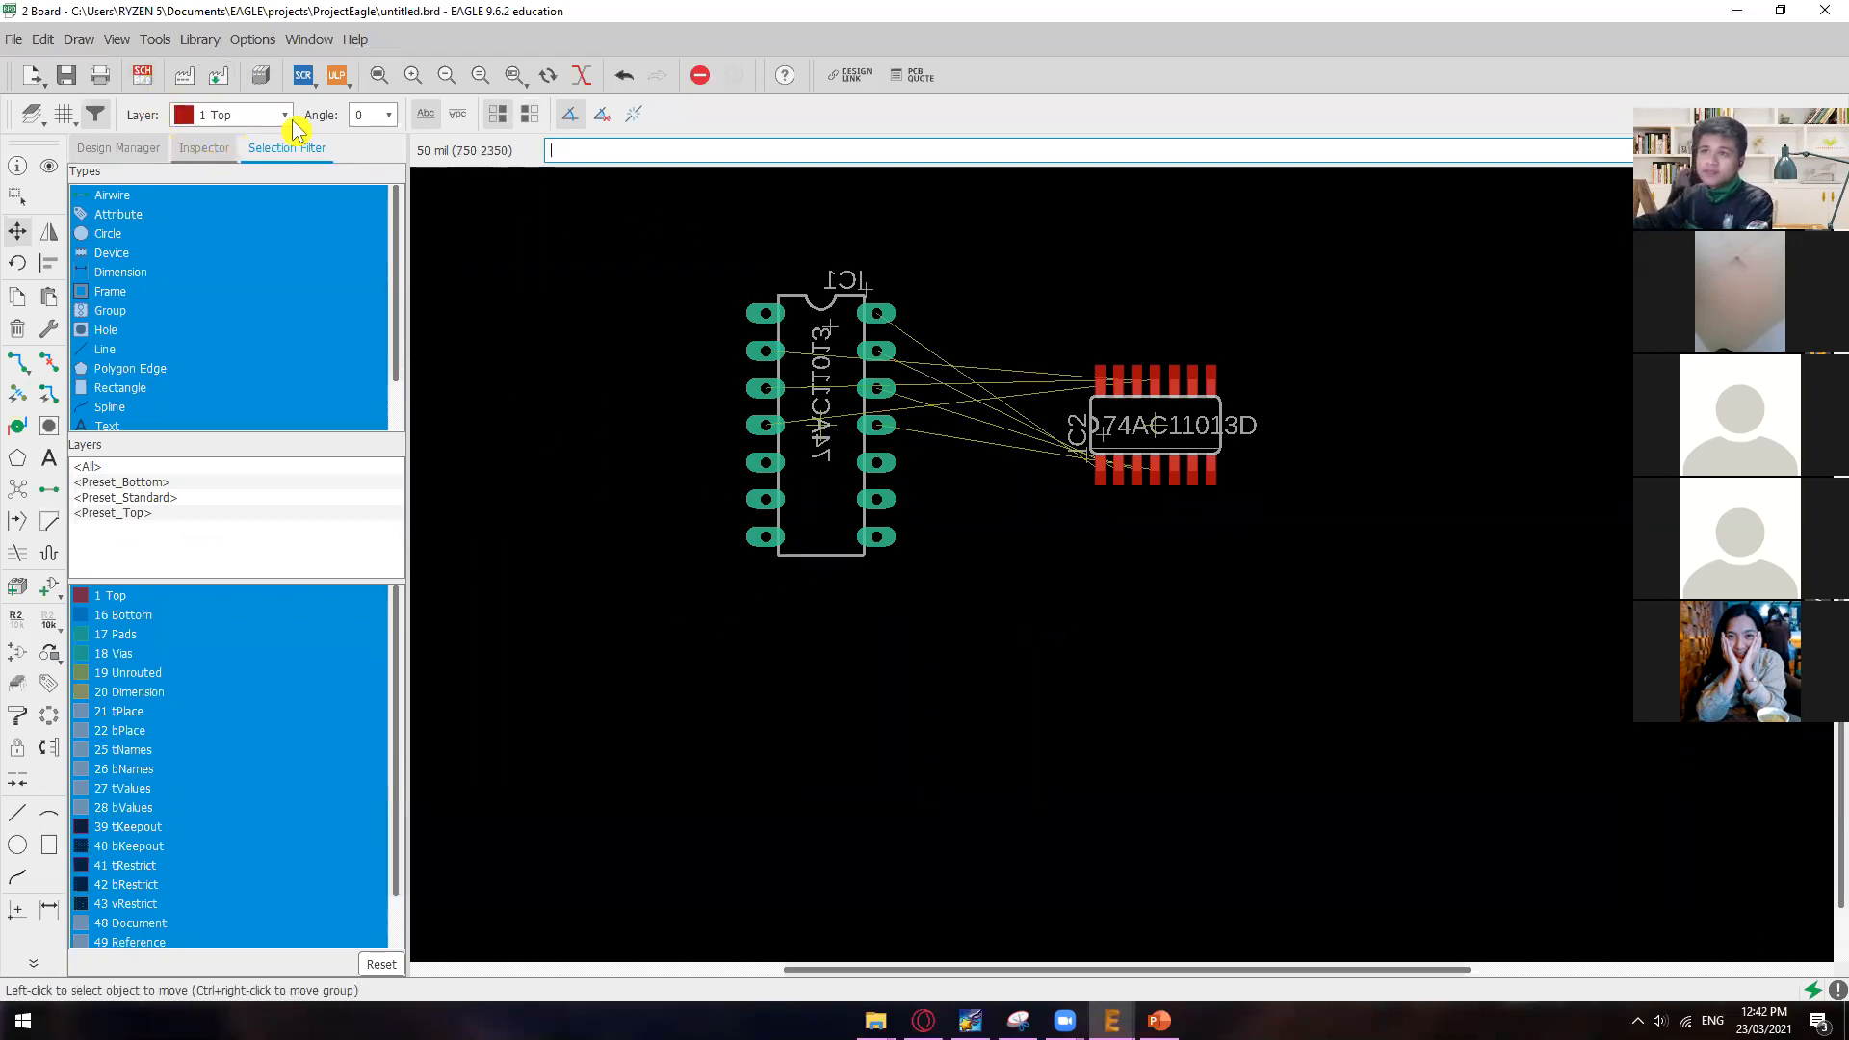
# Step: Switch to PowerPoint and review the section on using the ADD tool in the Adding Parts to a Schematic slide
pyautogui.click(1165, 991)
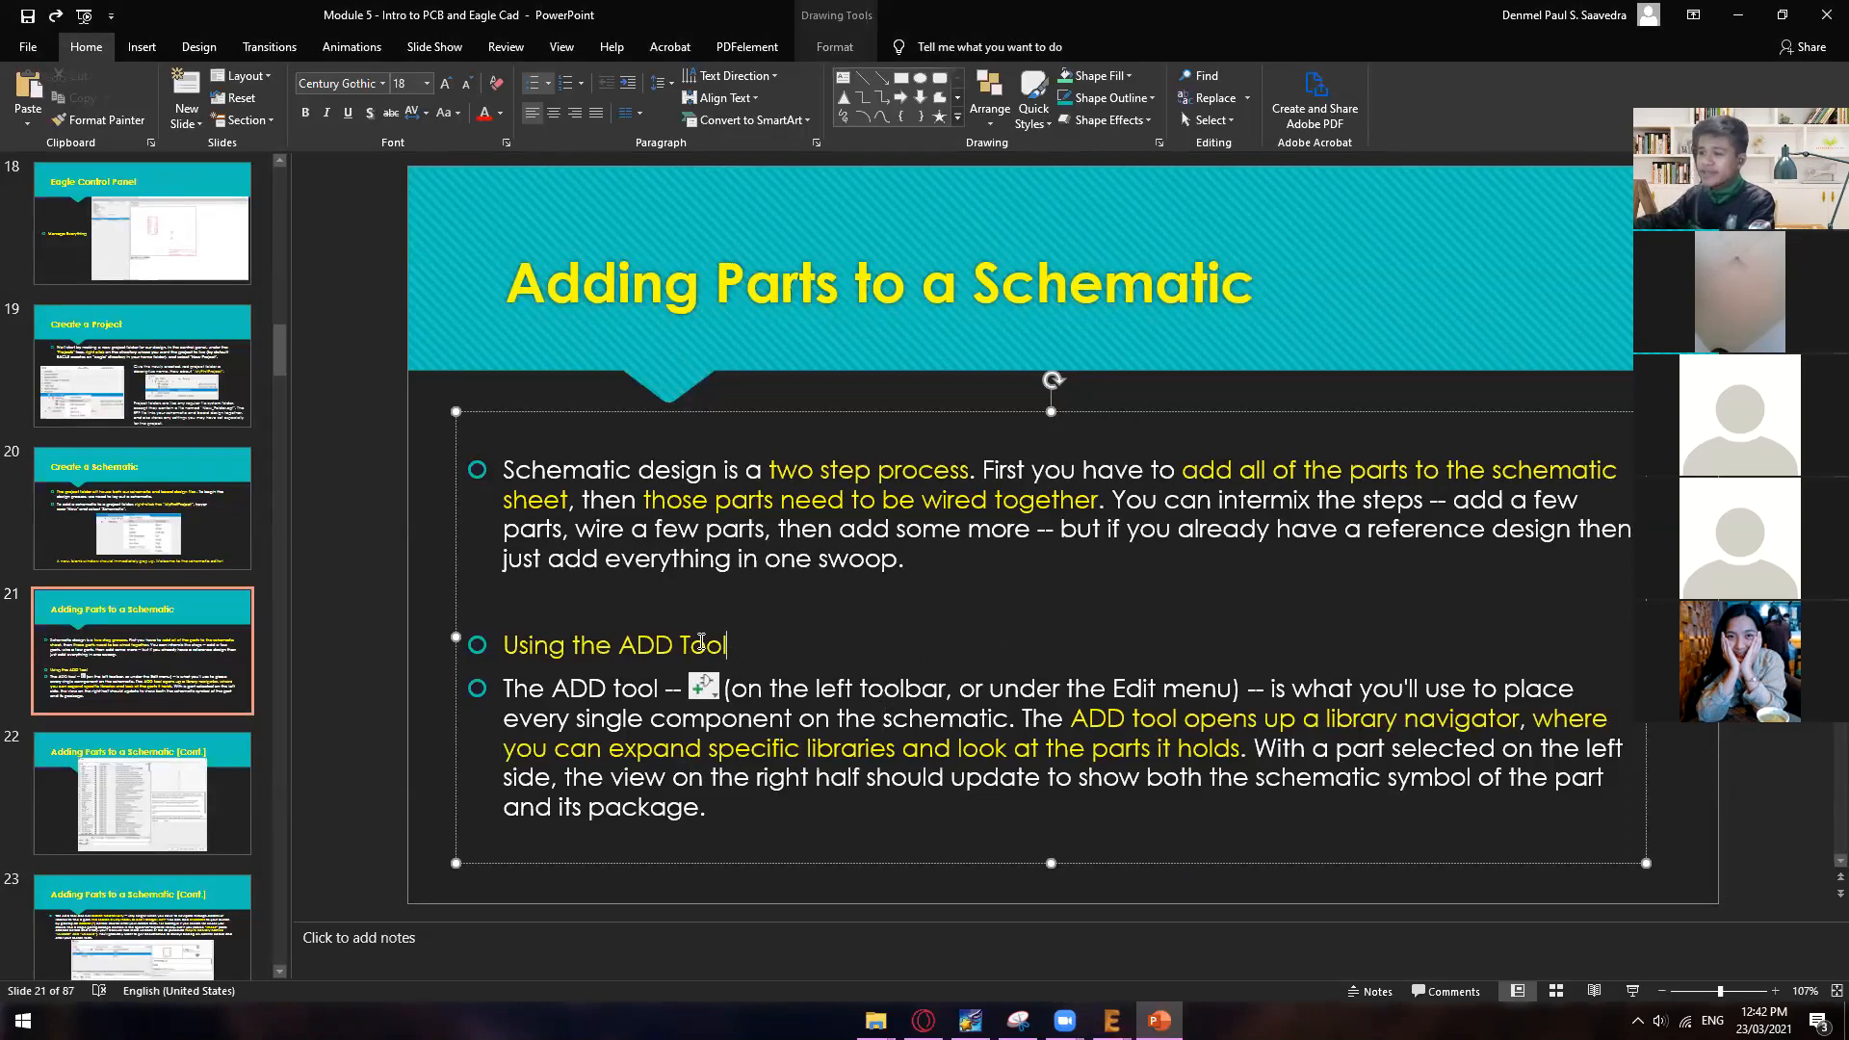
pyautogui.moveTo(702, 641); pyautogui.dragTo(580, 645)
pyautogui.click(760, 700)
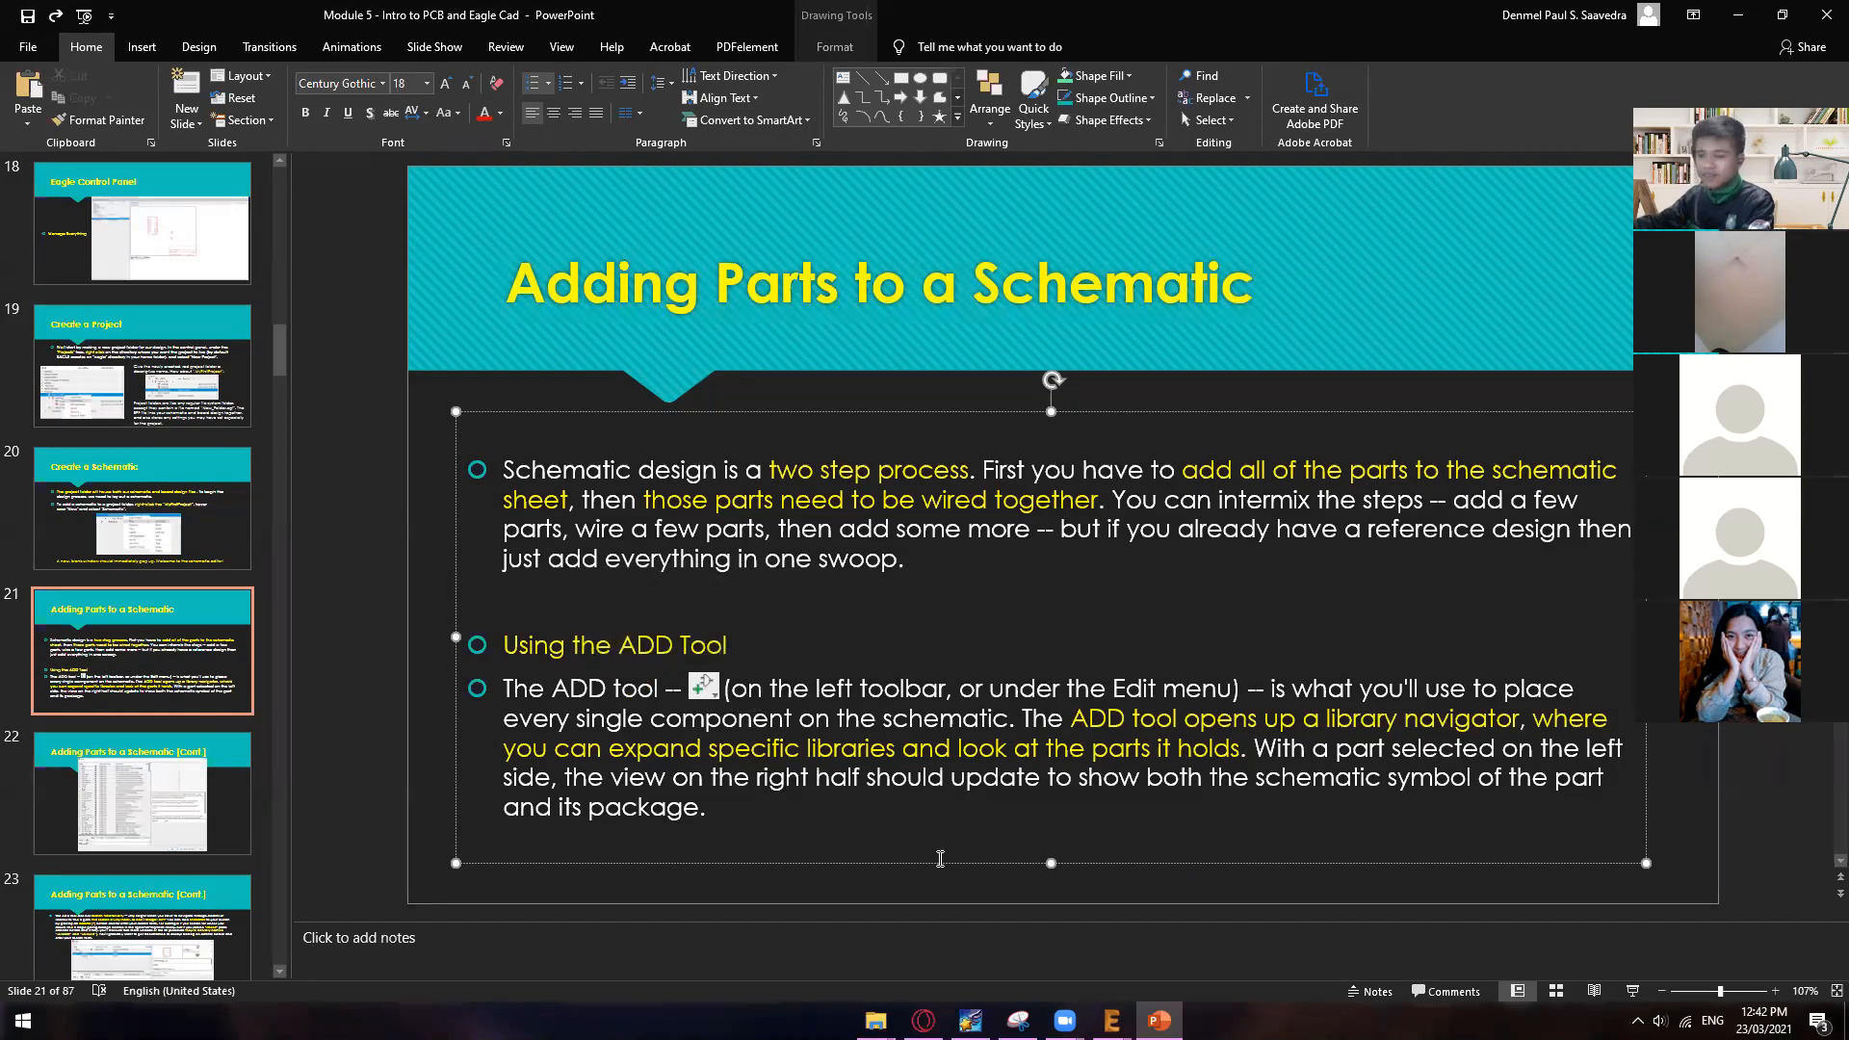
# Step: Return to the EAGLE schematic, open the part library with the ADD command, and close it without adding a part
pyautogui.click(1112, 1019)
pyautogui.click(1096, 936)
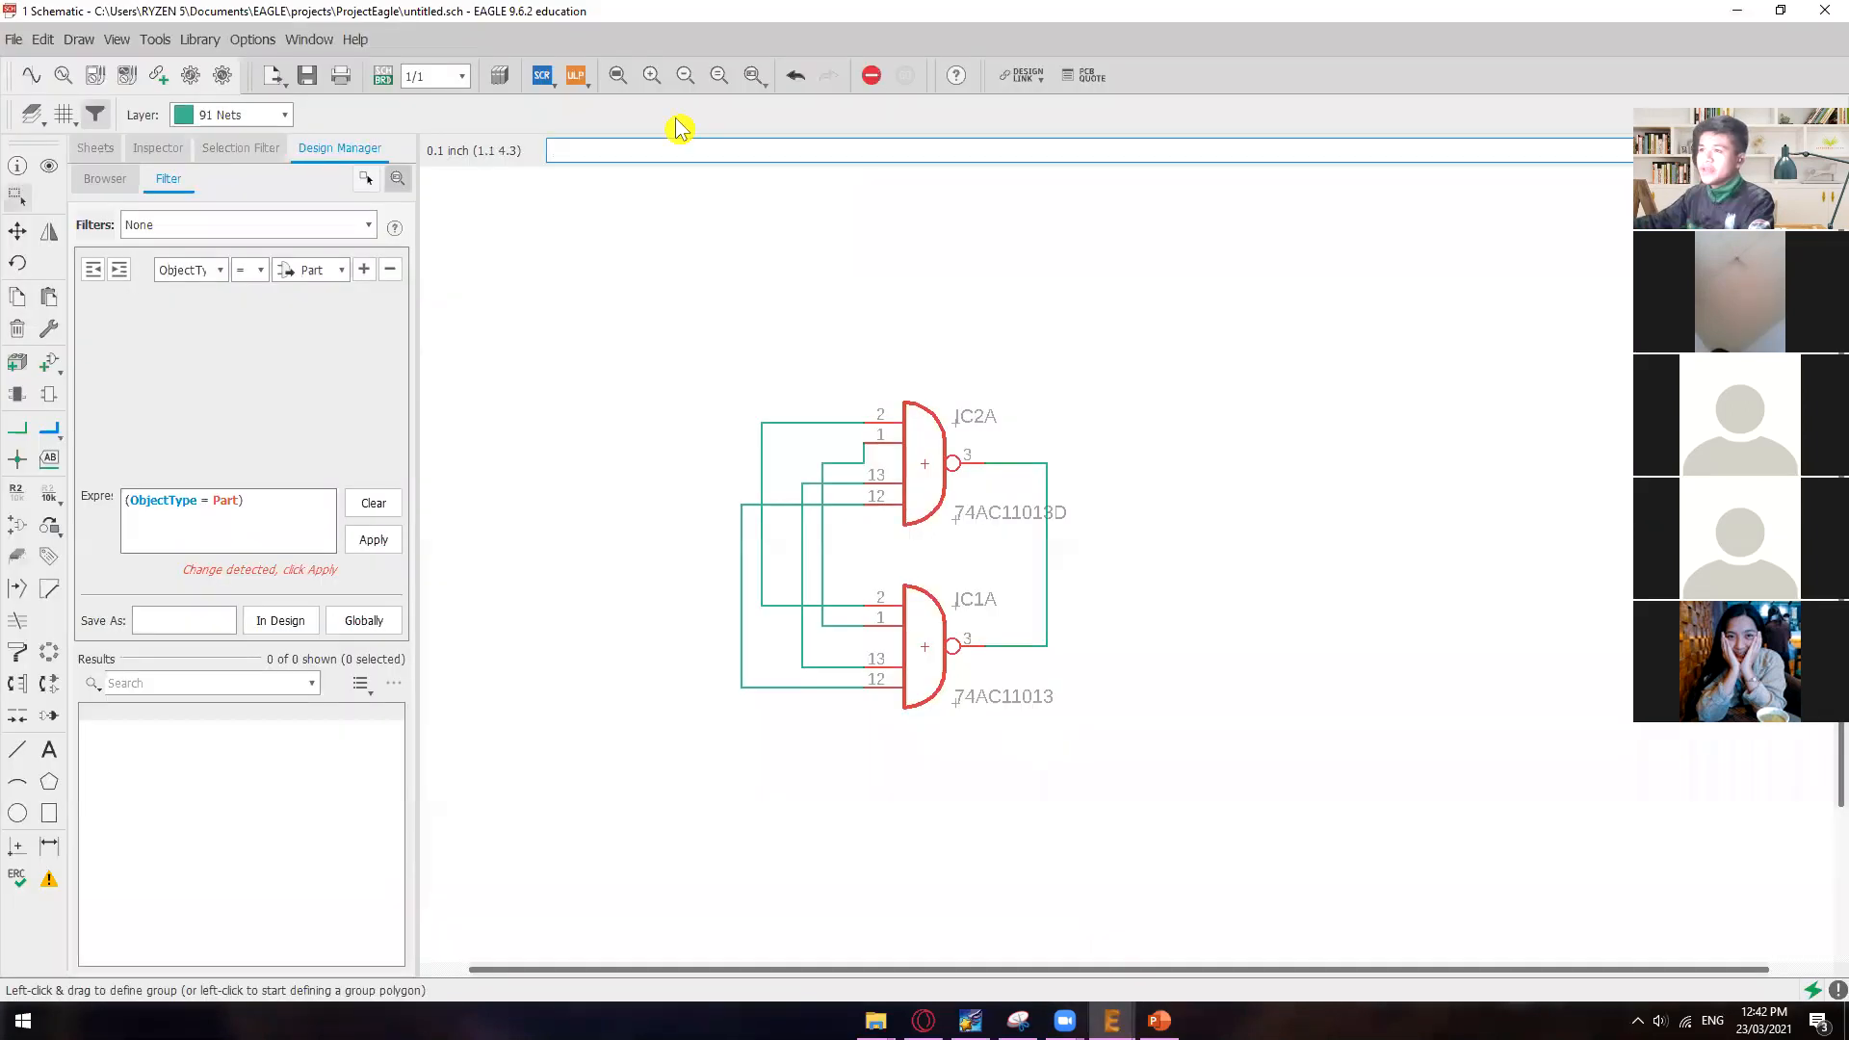
pyautogui.write('add')
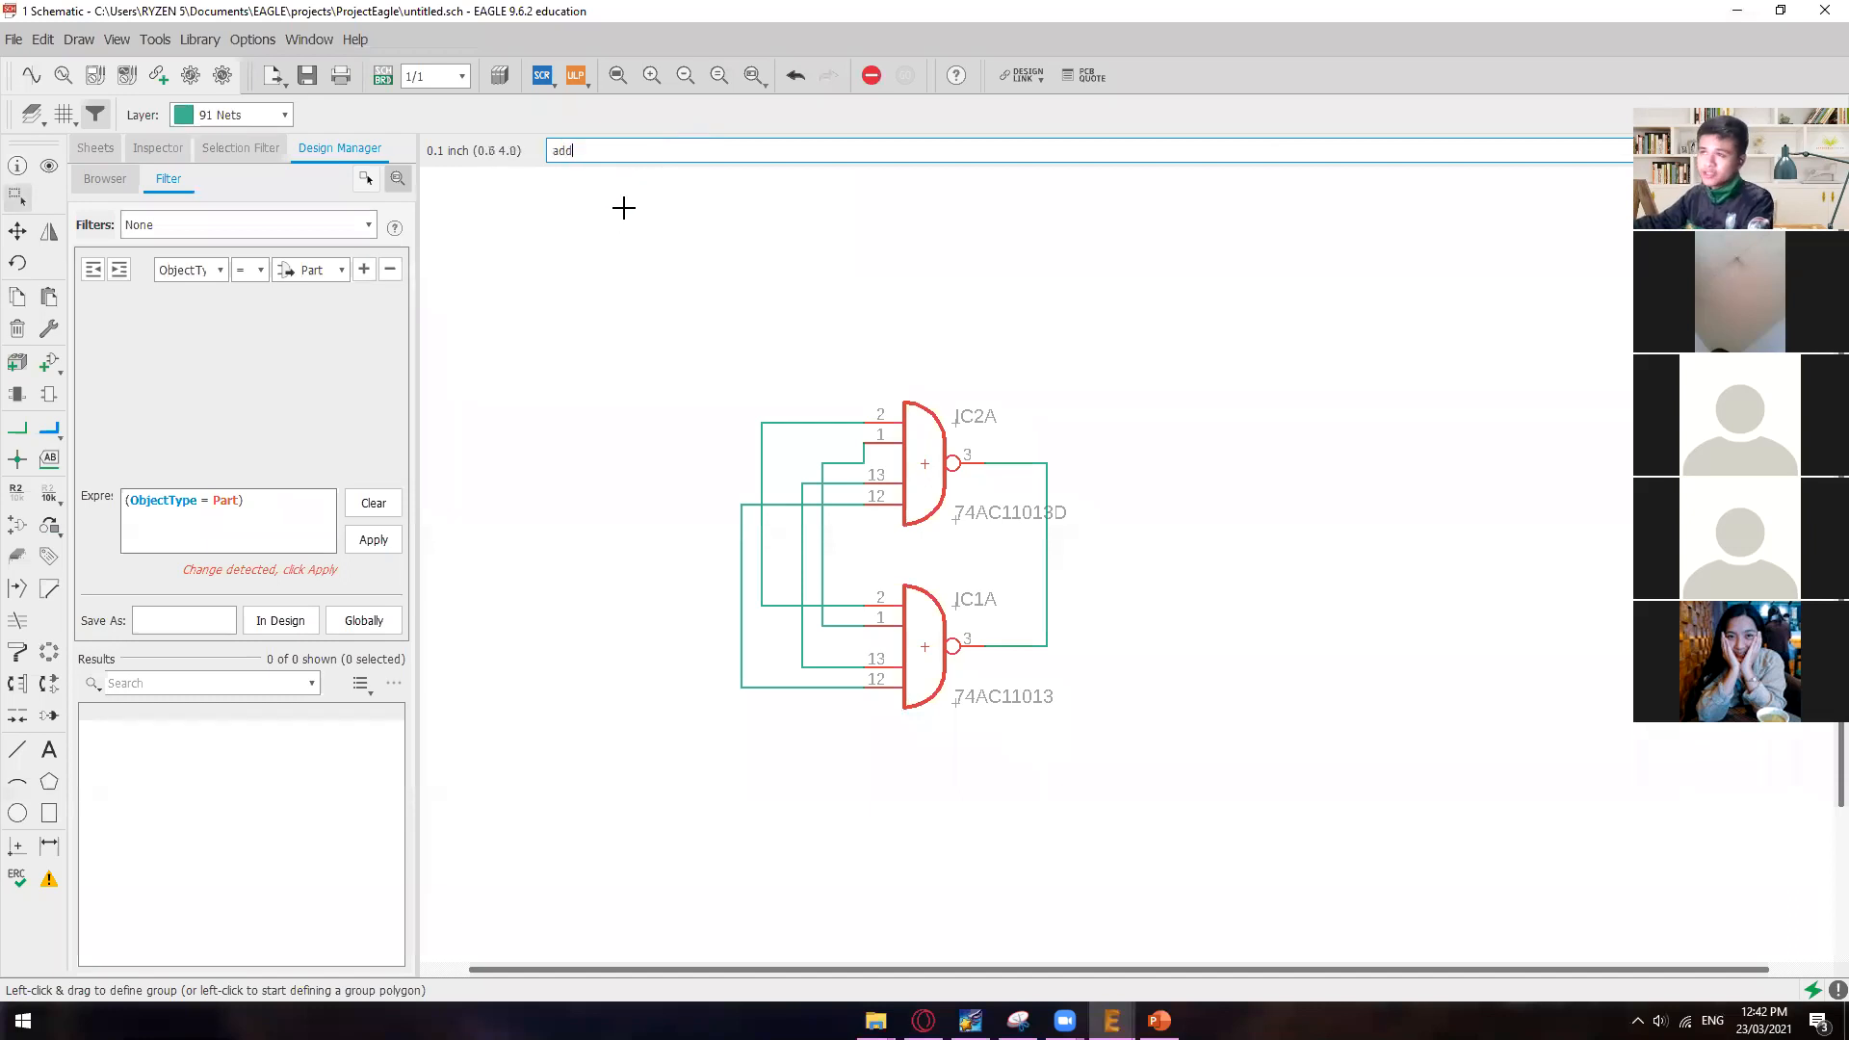
pyautogui.press('Return')
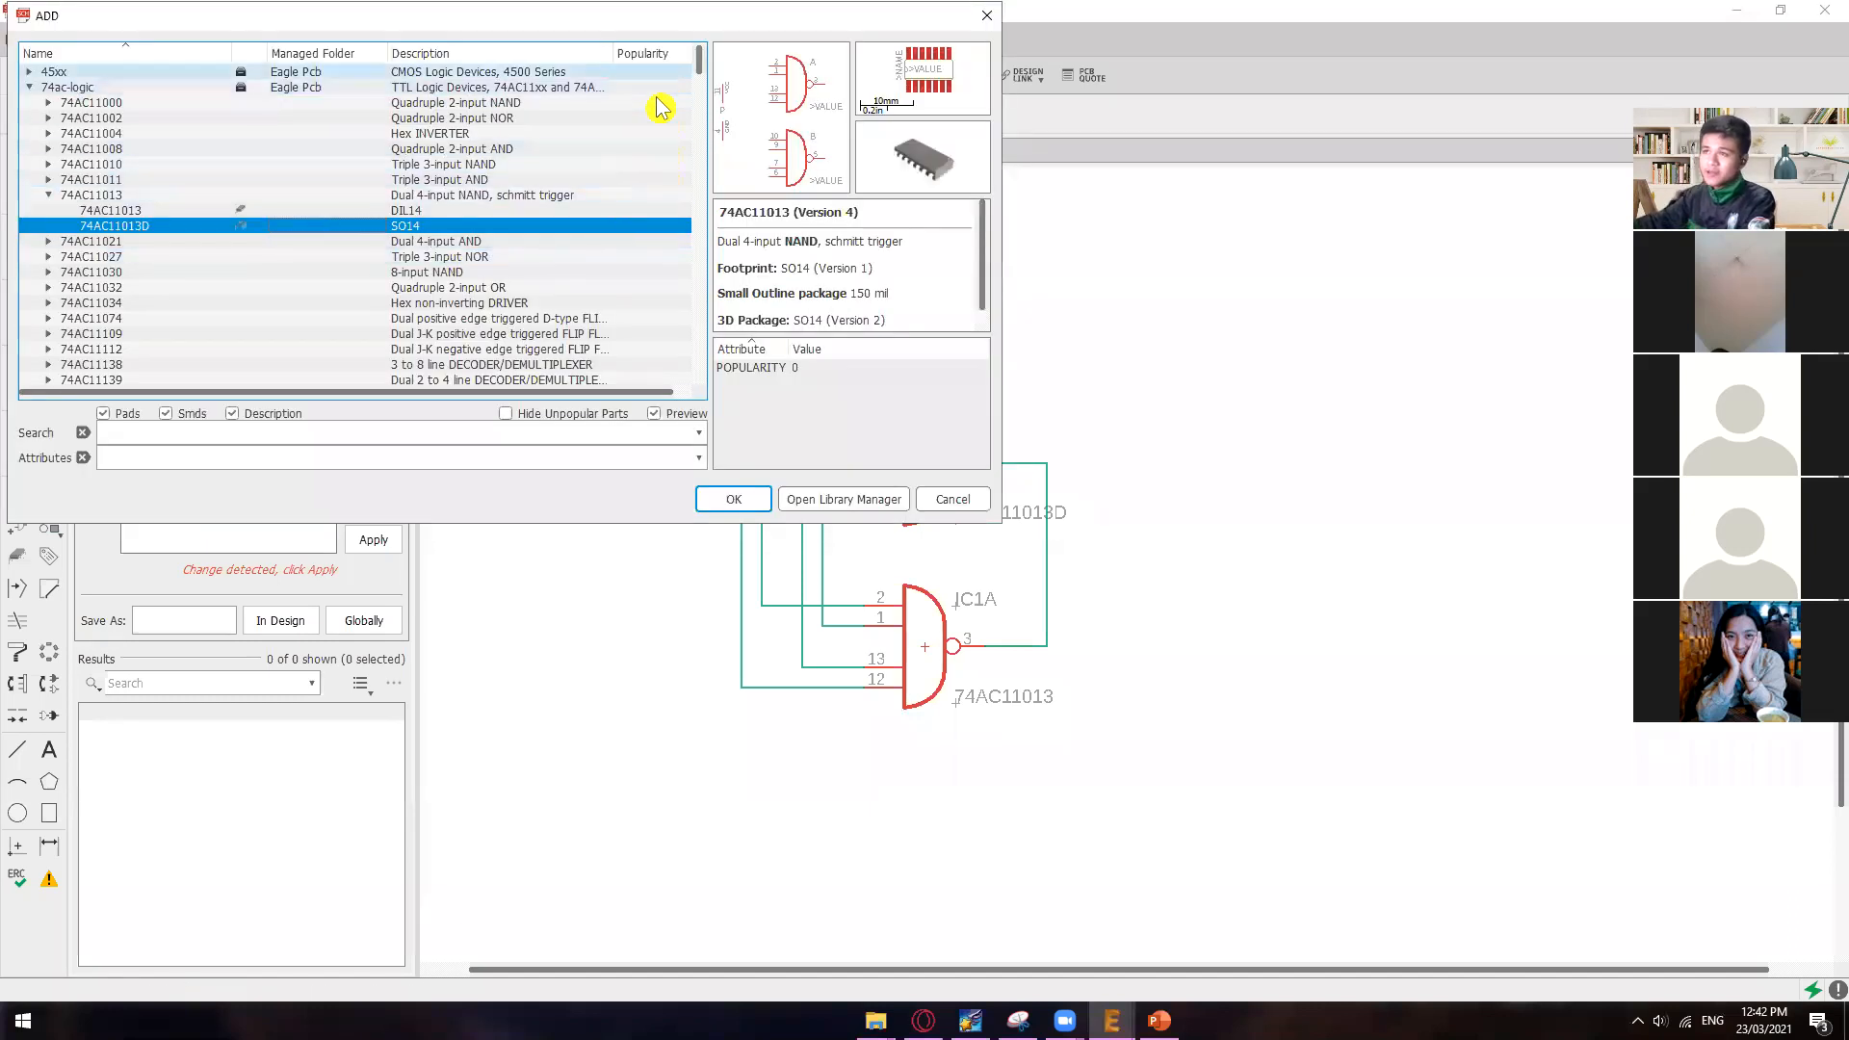
pyautogui.moveTo(475, 17); pyautogui.dragTo(717, 210)
pyautogui.click(1228, 208)
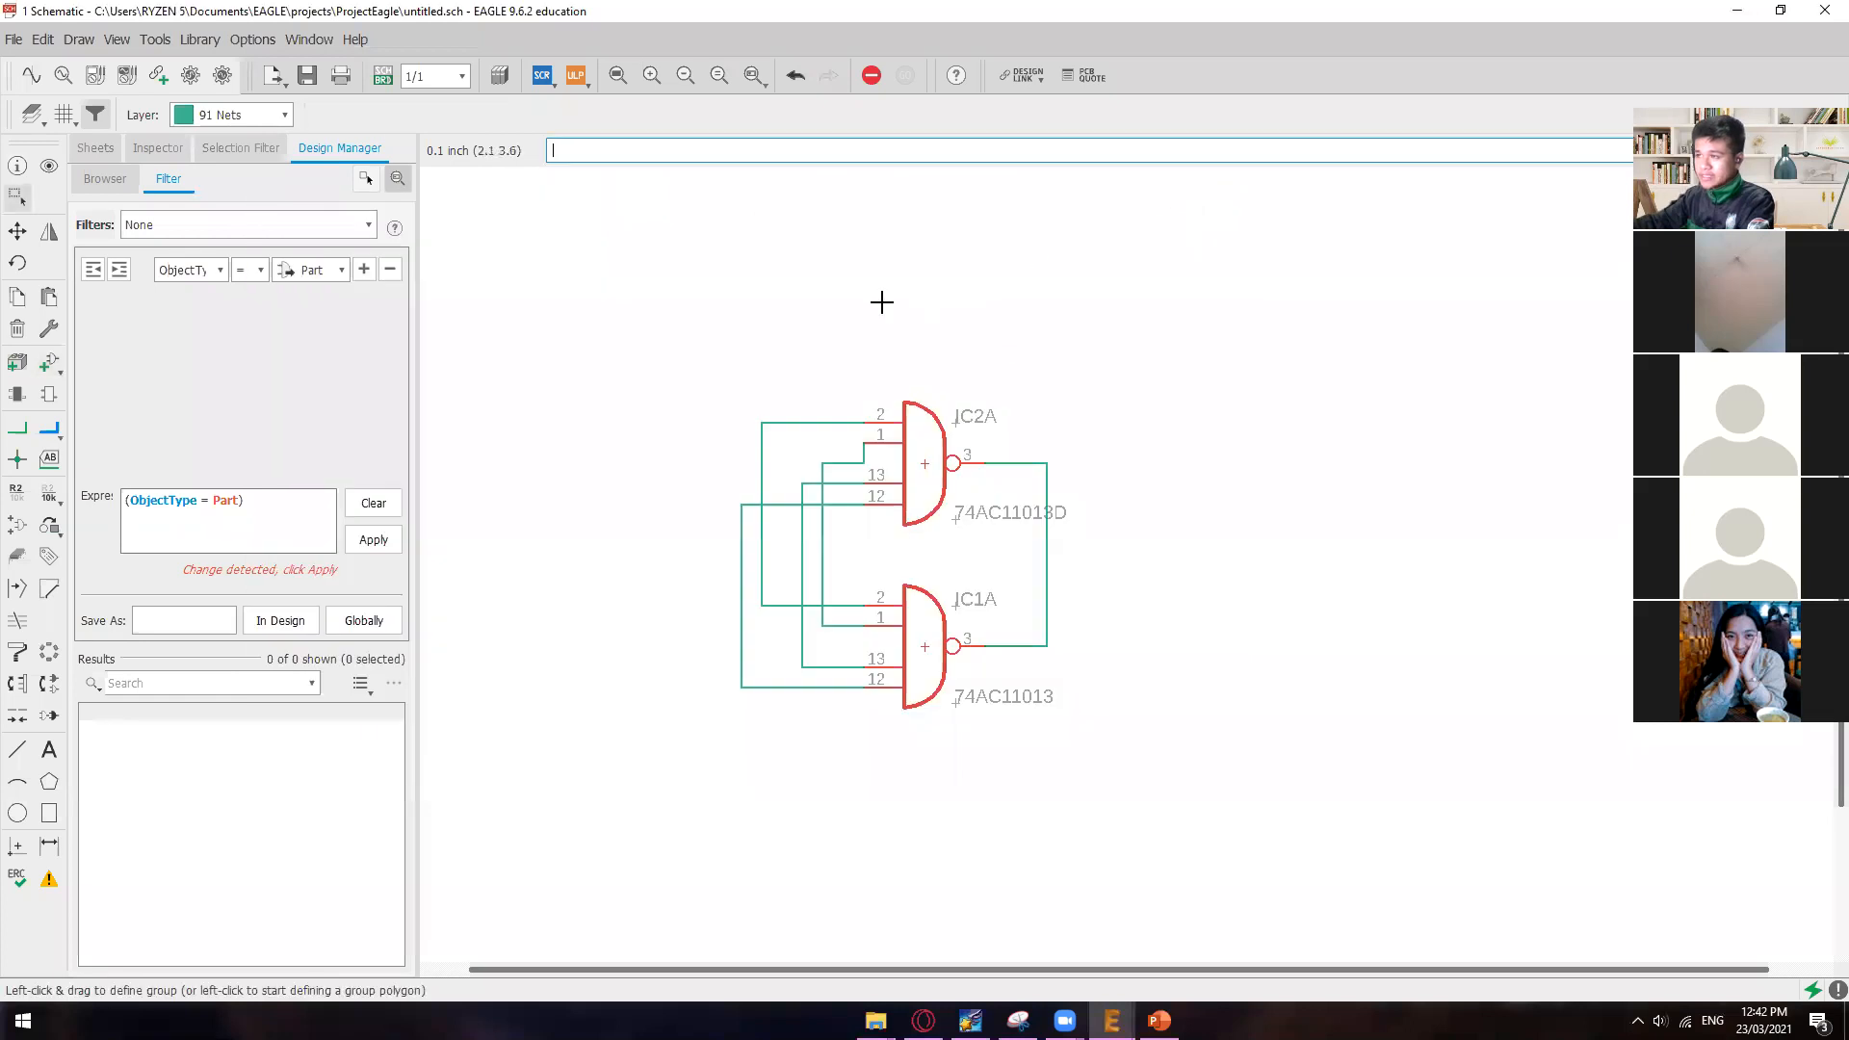
# Step: Delete both gates and their nets as a group and undo the deletion
pyautogui.scroll(-1, 1200, 564)
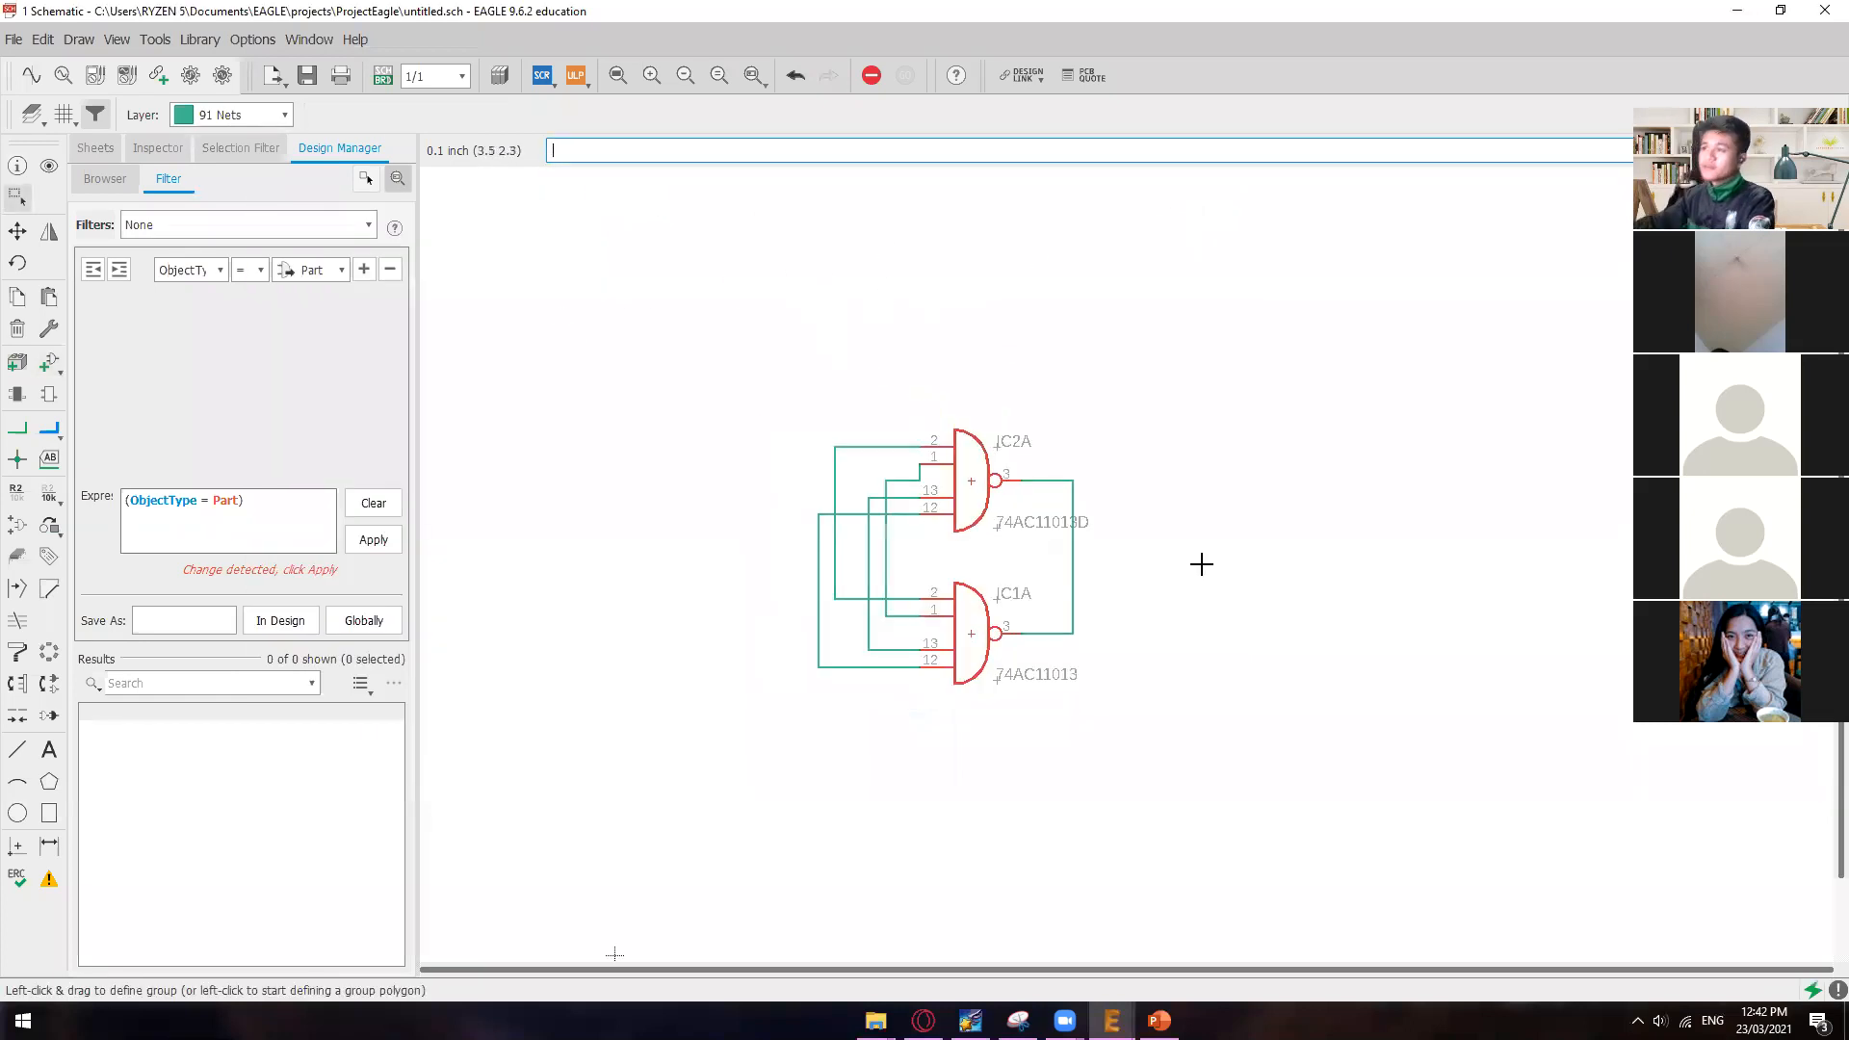
pyautogui.moveTo(716, 361); pyautogui.dragTo(1325, 828)
pyautogui.press('Delete')
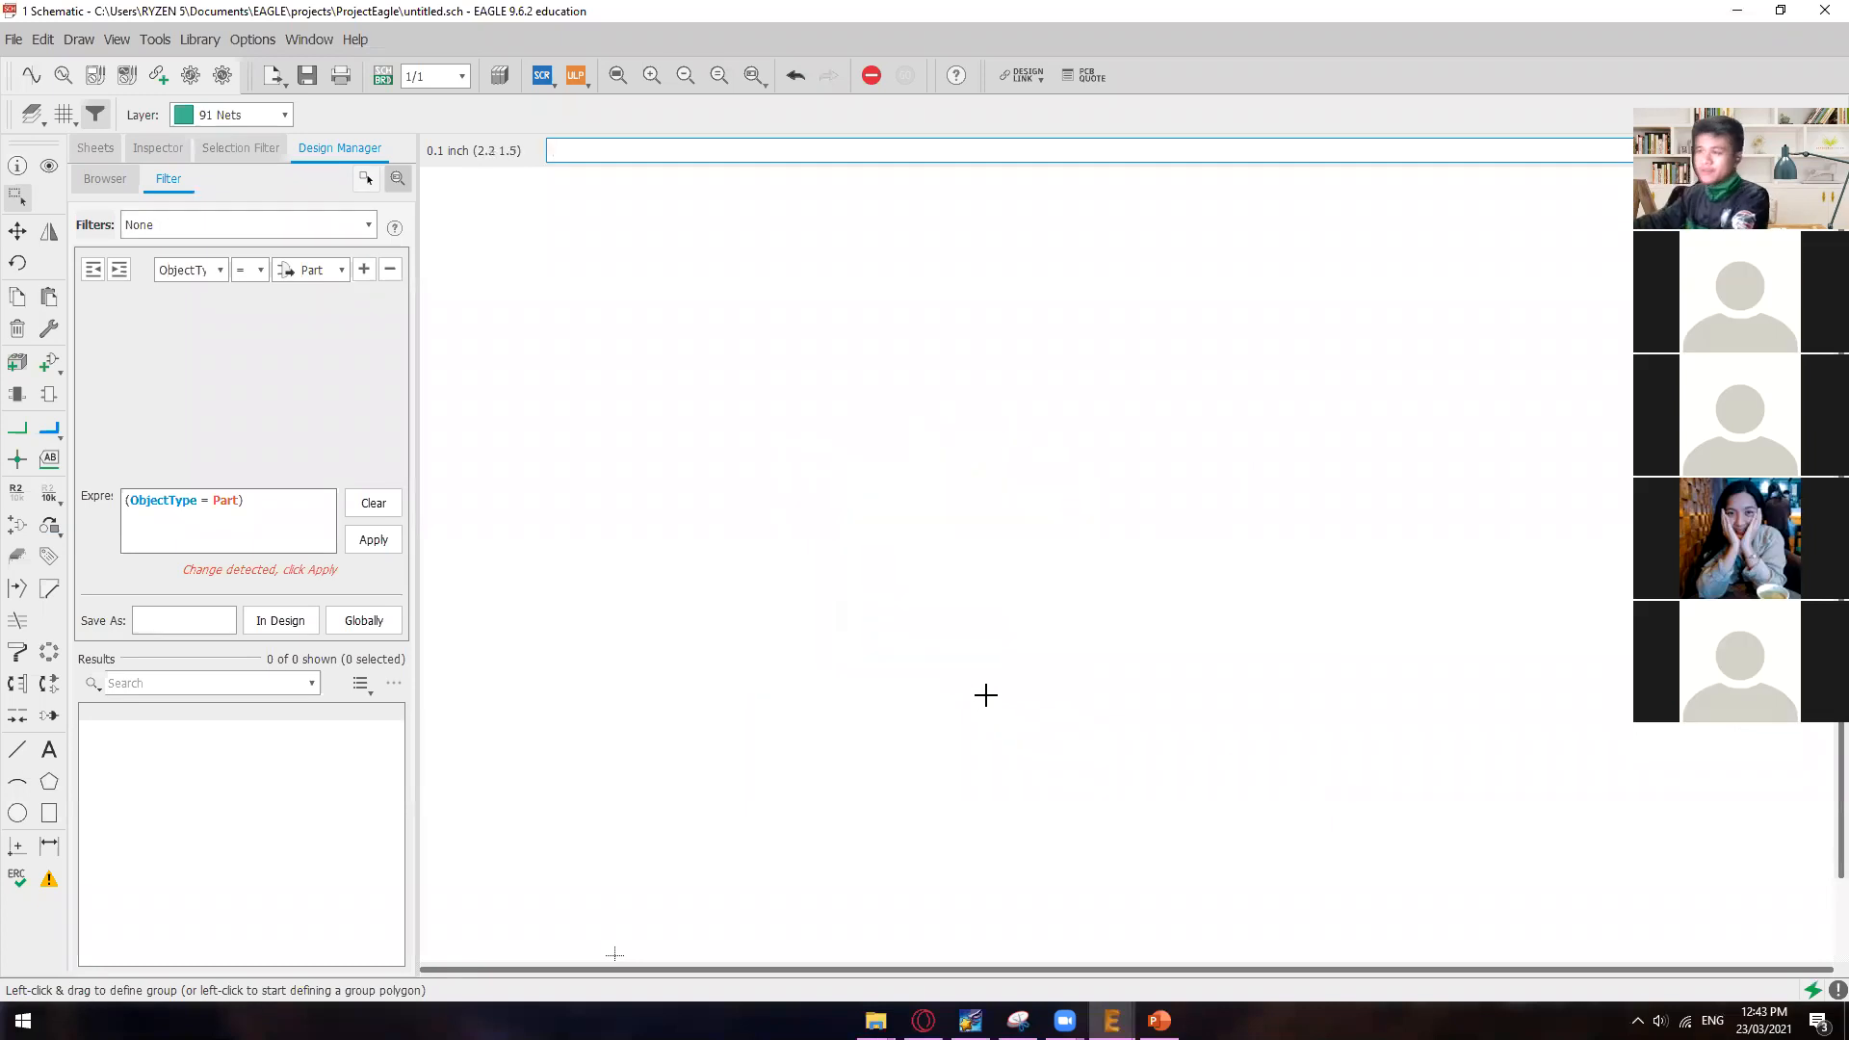
pyautogui.hotkey('ctrl', 'z')
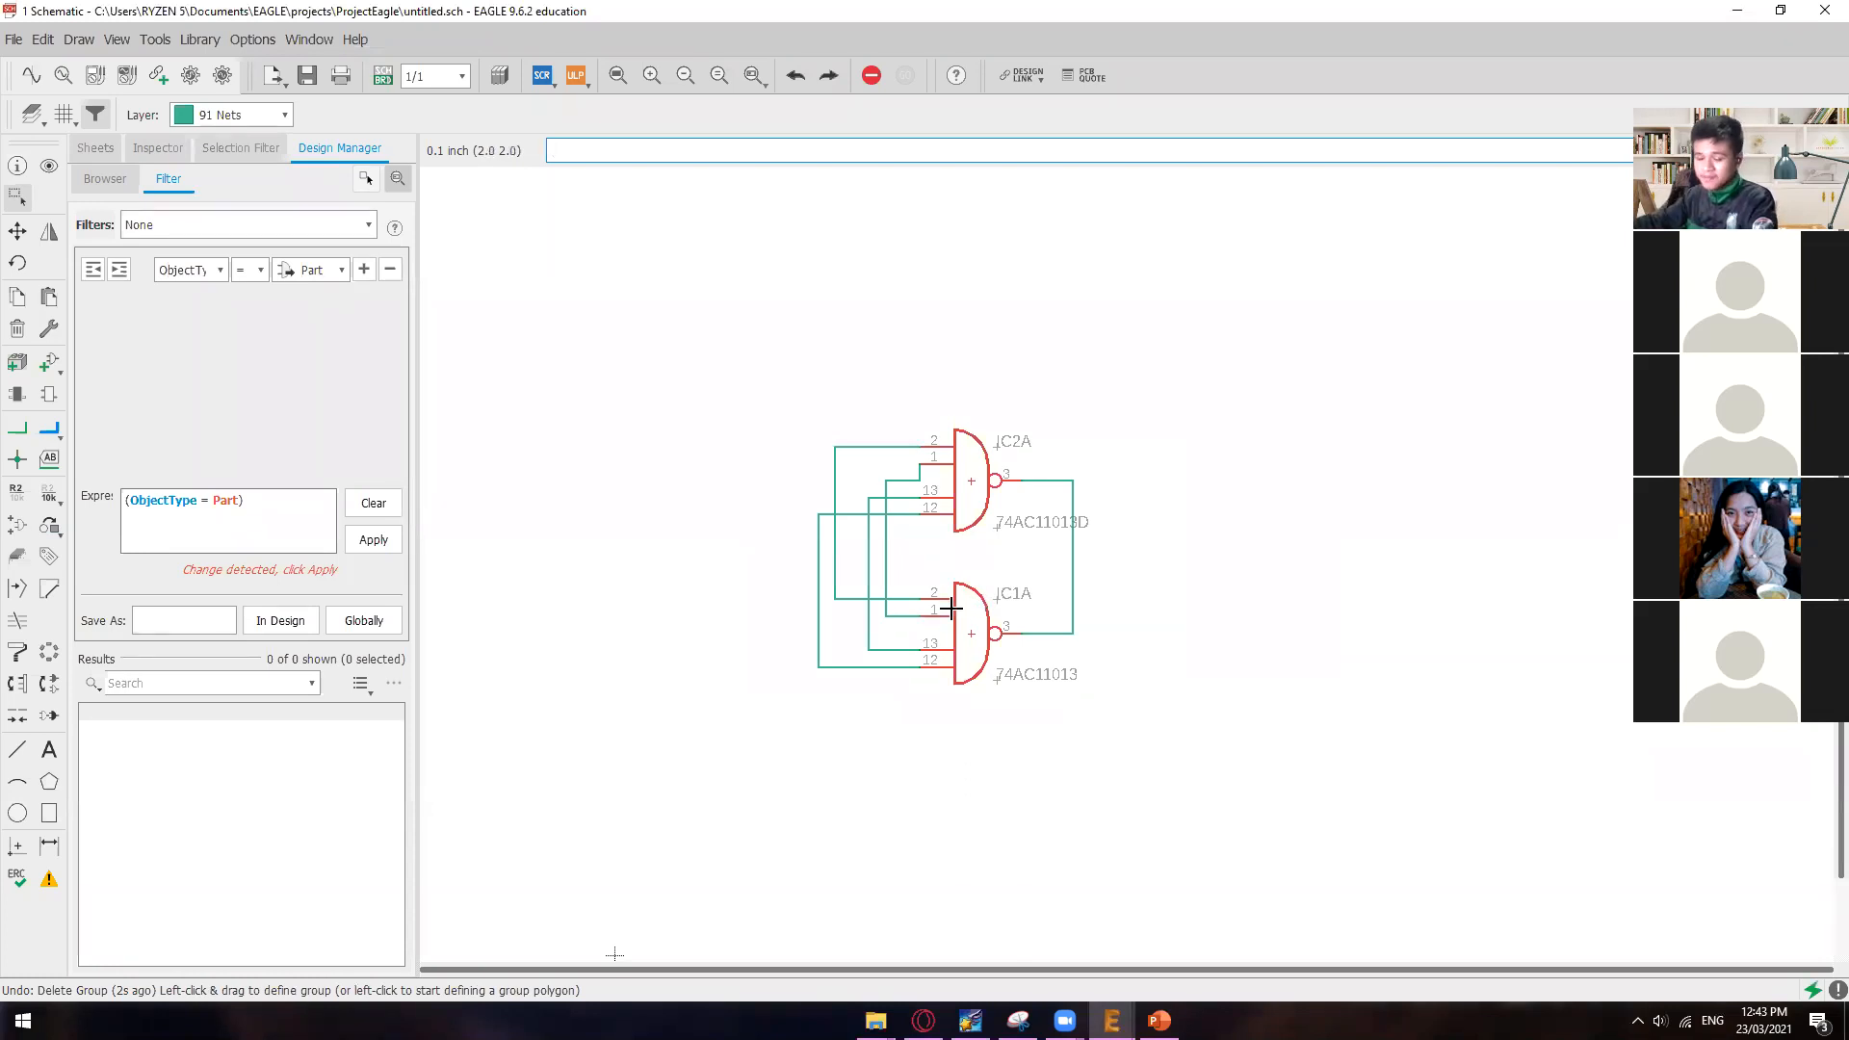
# Step: Group both NAND gates together with their connecting nets and delete the group from the schematic
pyautogui.click(17, 197)
pyautogui.moveTo(705, 340); pyautogui.dragTo(1202, 727)
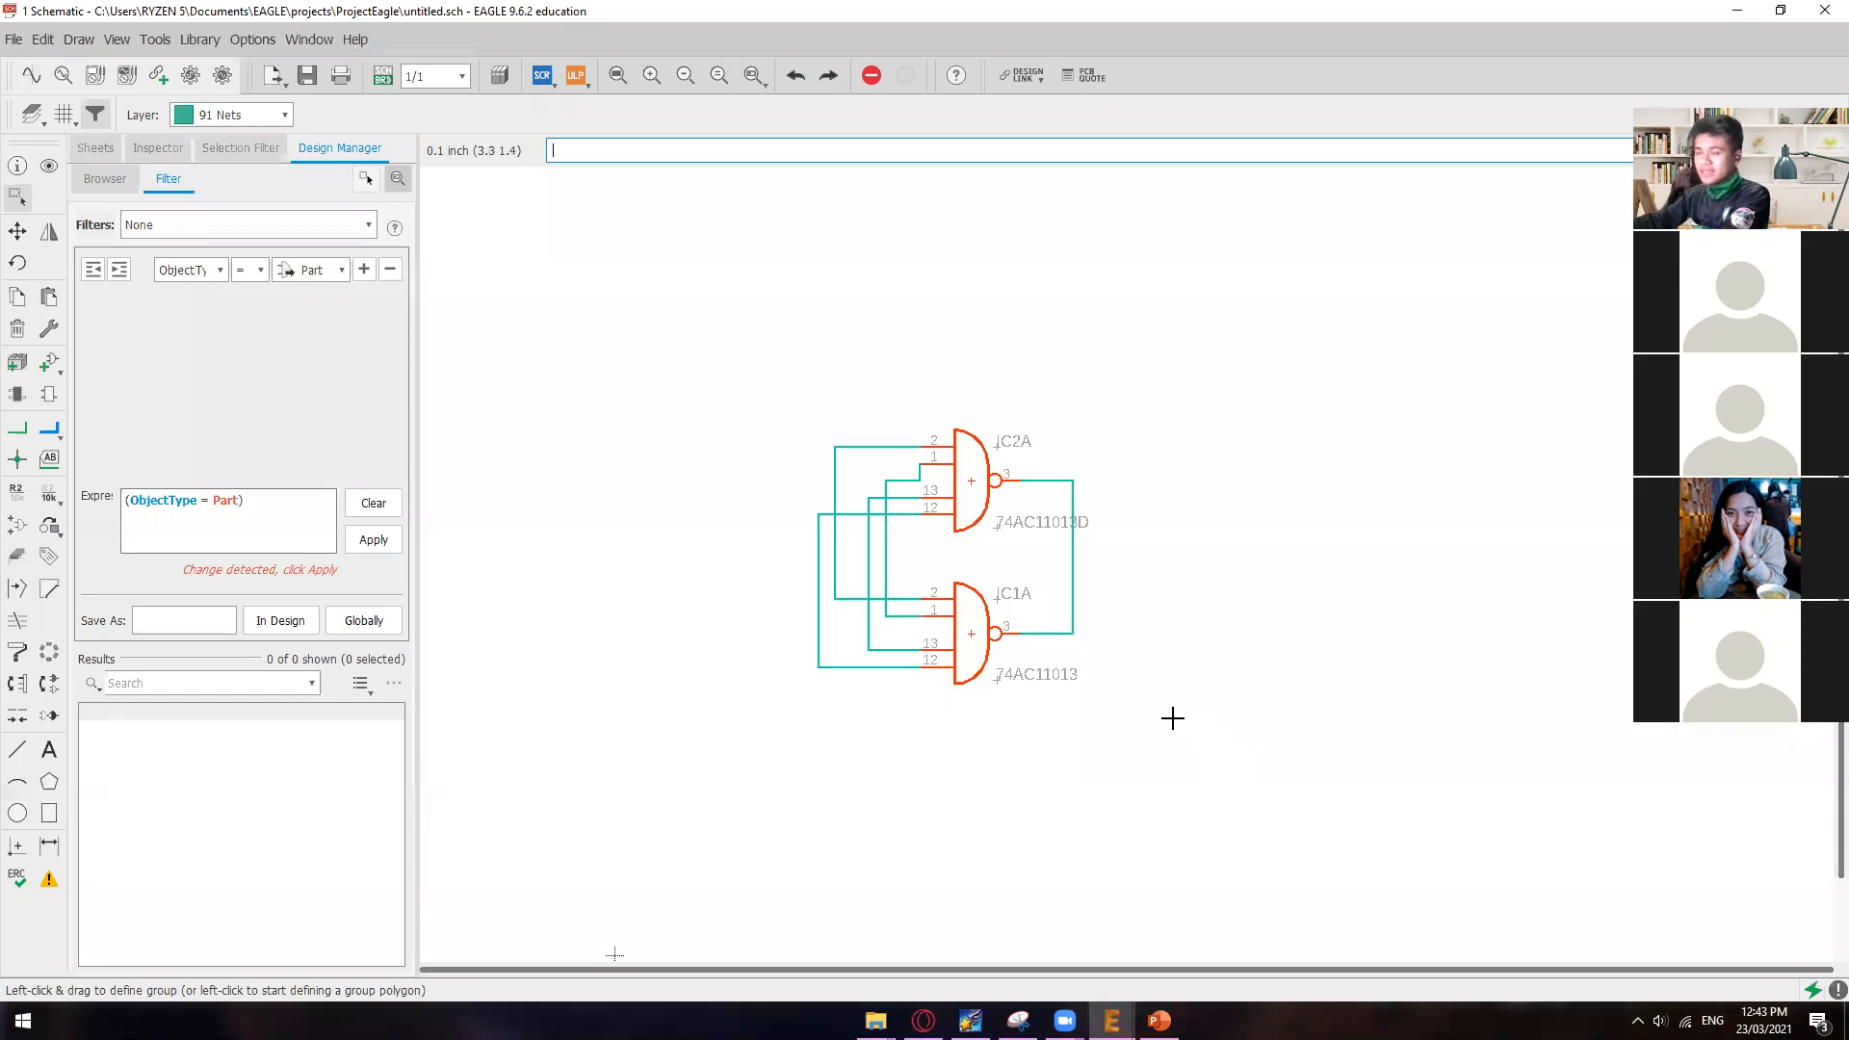
pyautogui.press('Delete')
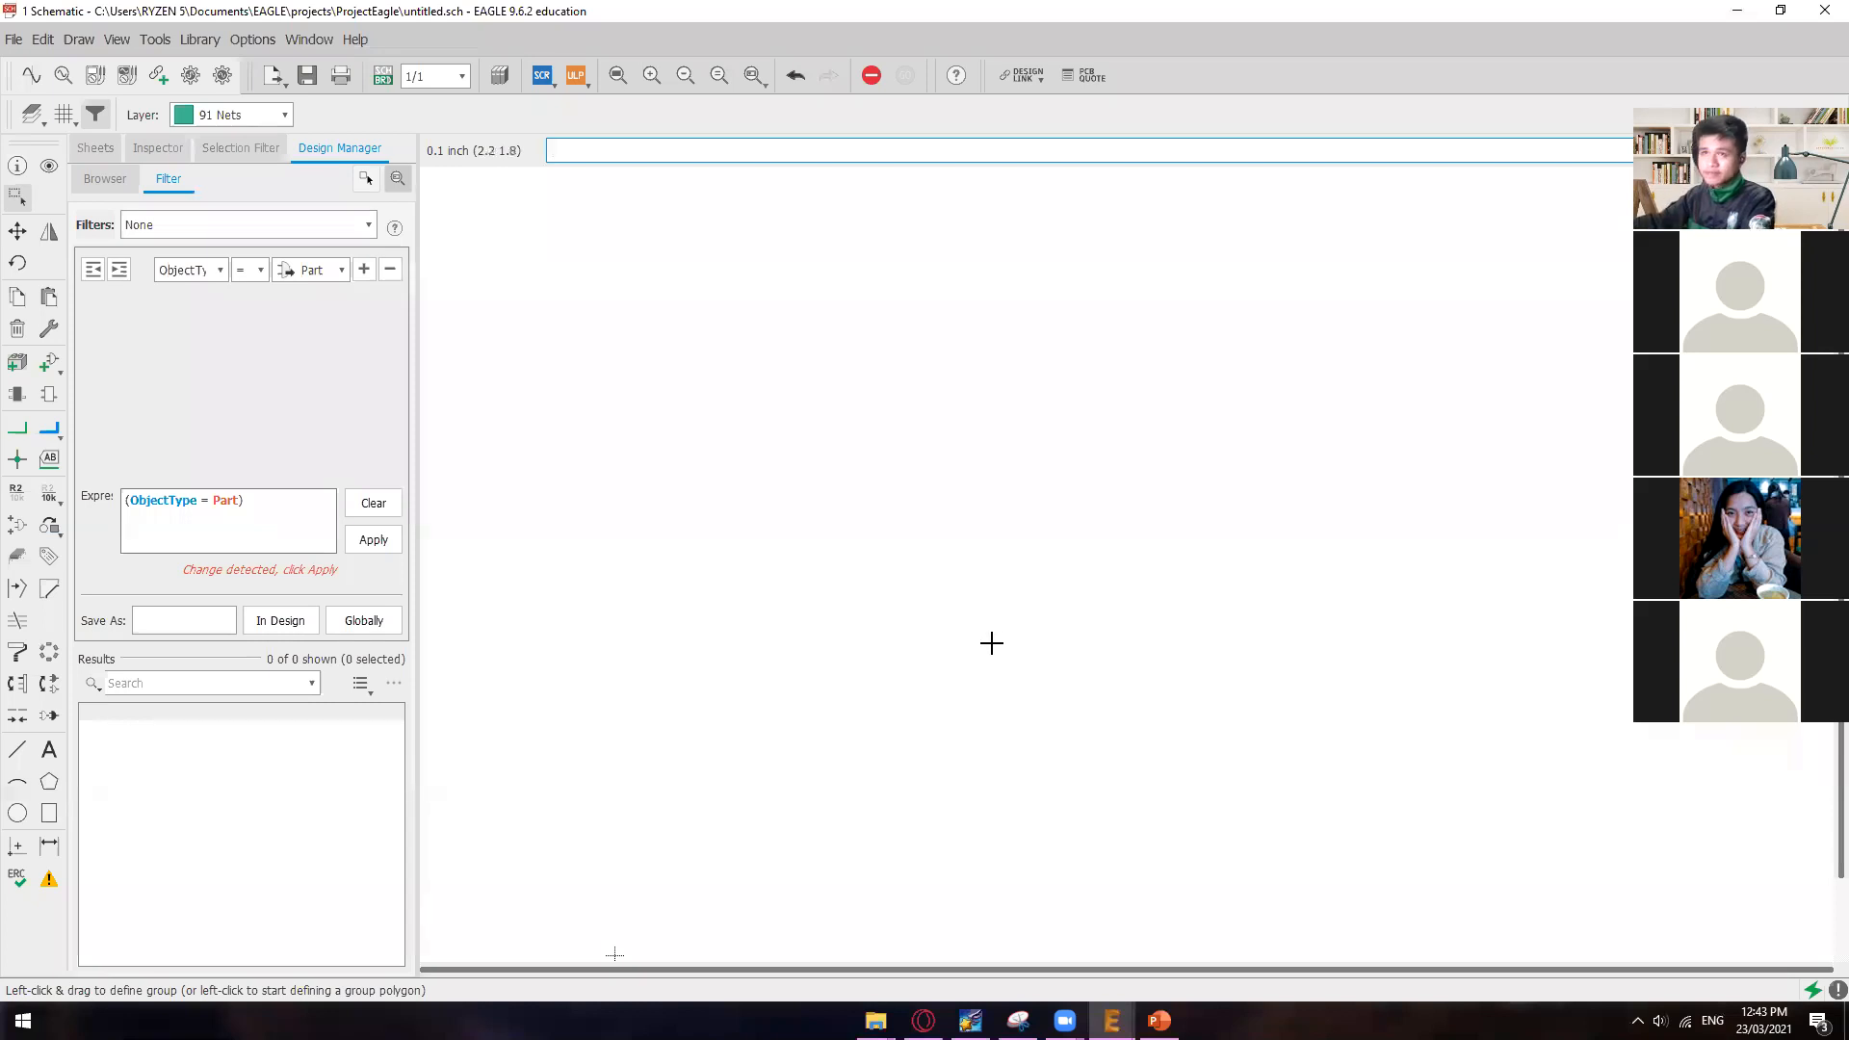
# Step: Switch to PowerPoint and review the Adding Parts to a Schematic [Cont.] slides on the library list and wildcard search
pyautogui.click(1112, 1020)
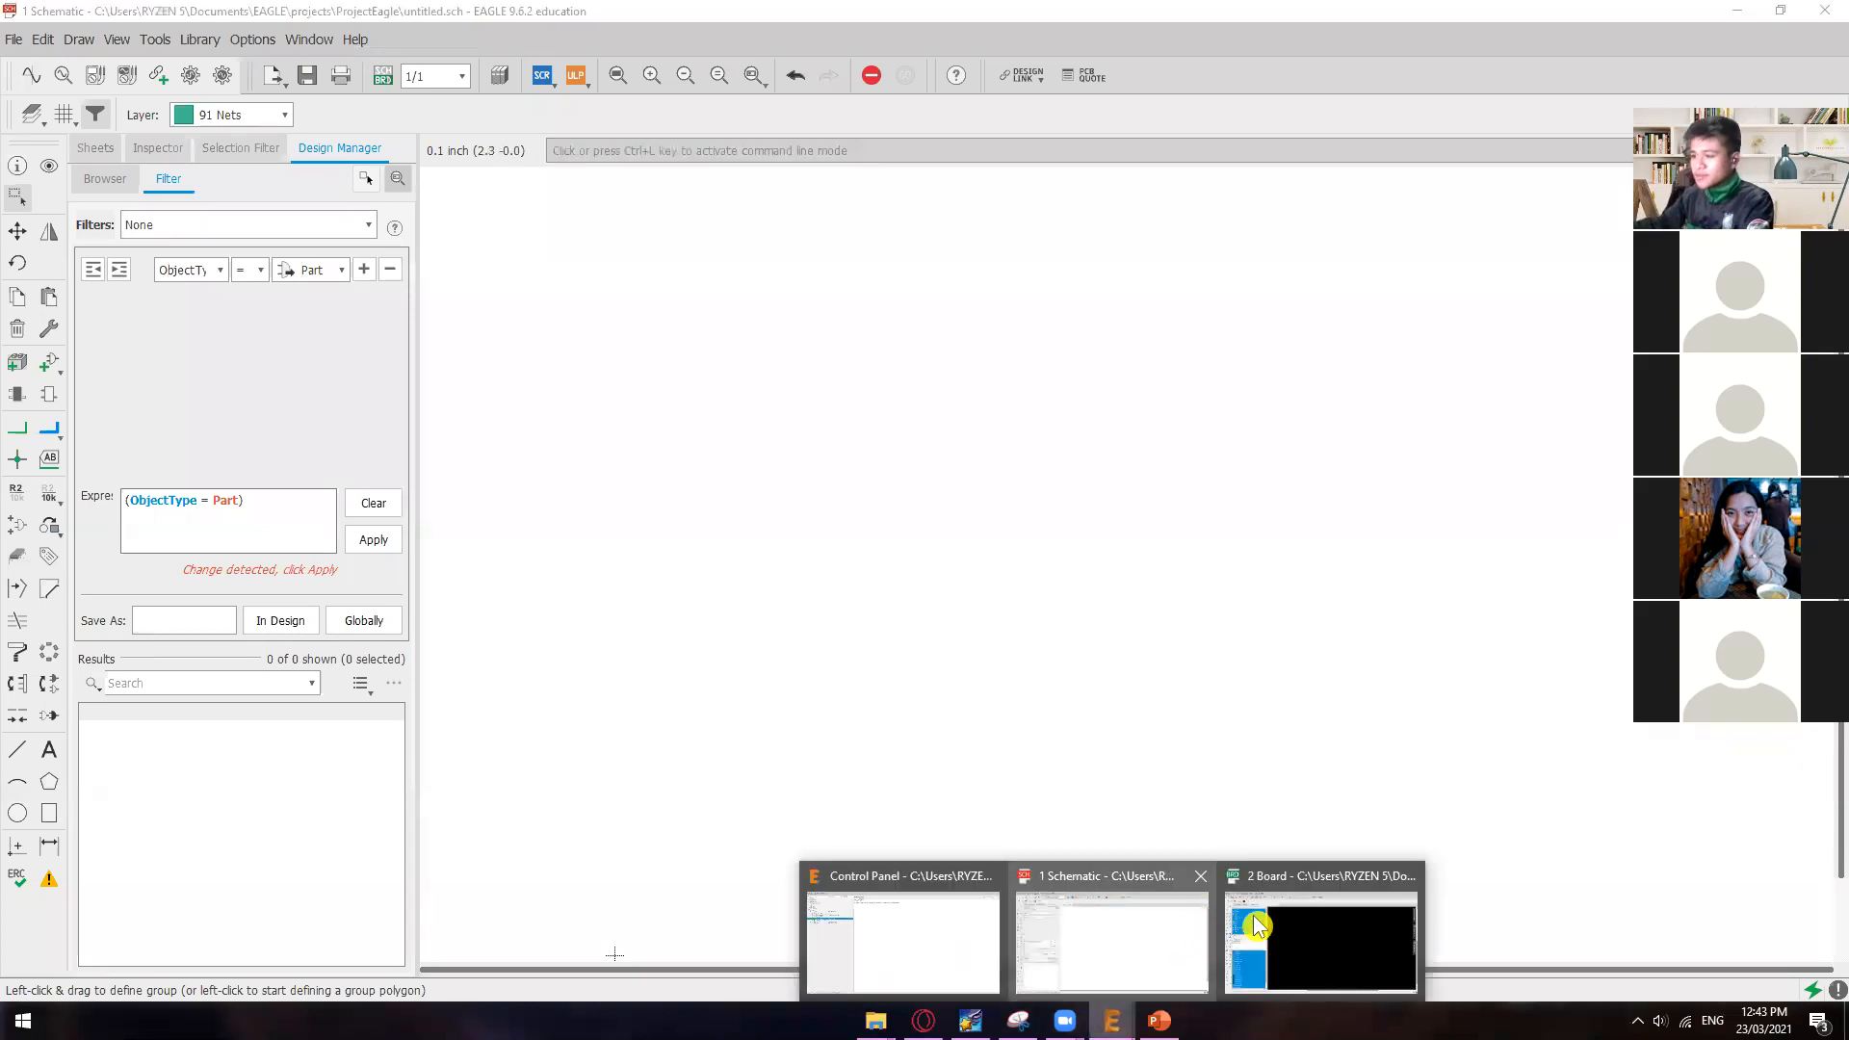
pyautogui.click(1158, 1020)
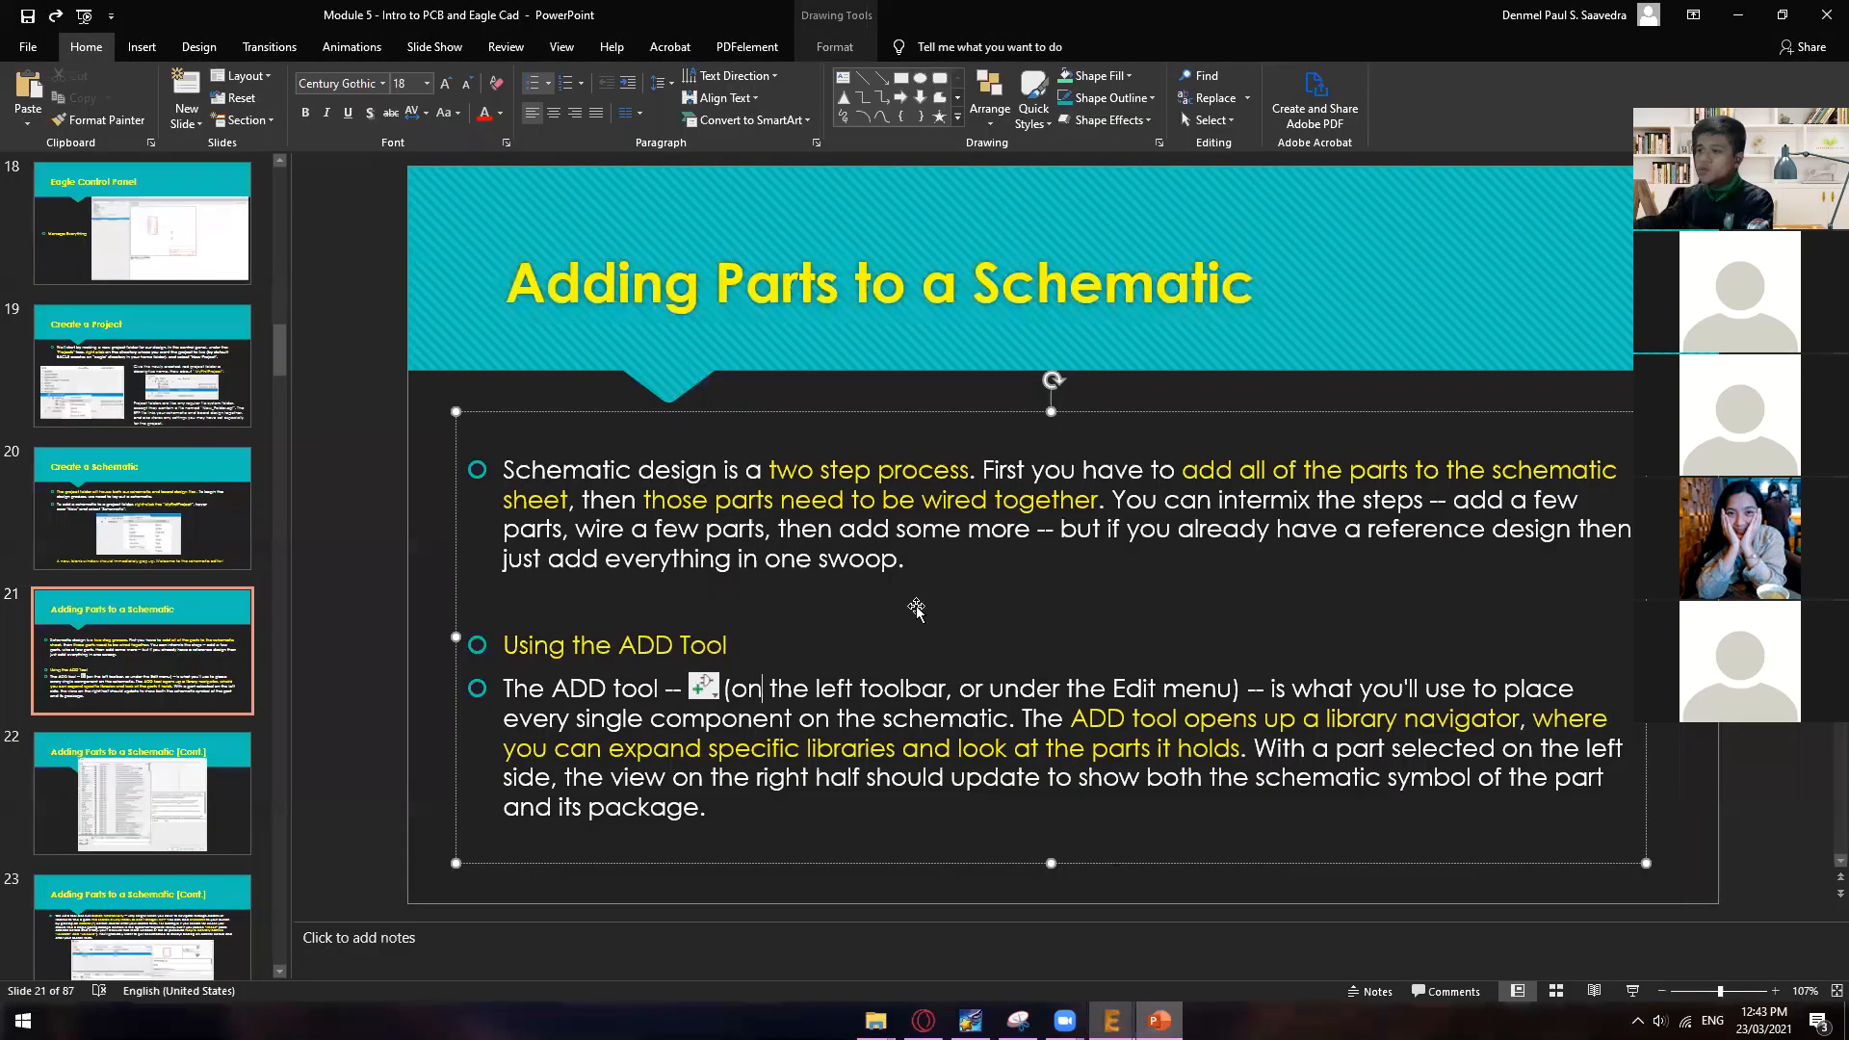
pyautogui.scroll(-1, 958, 573)
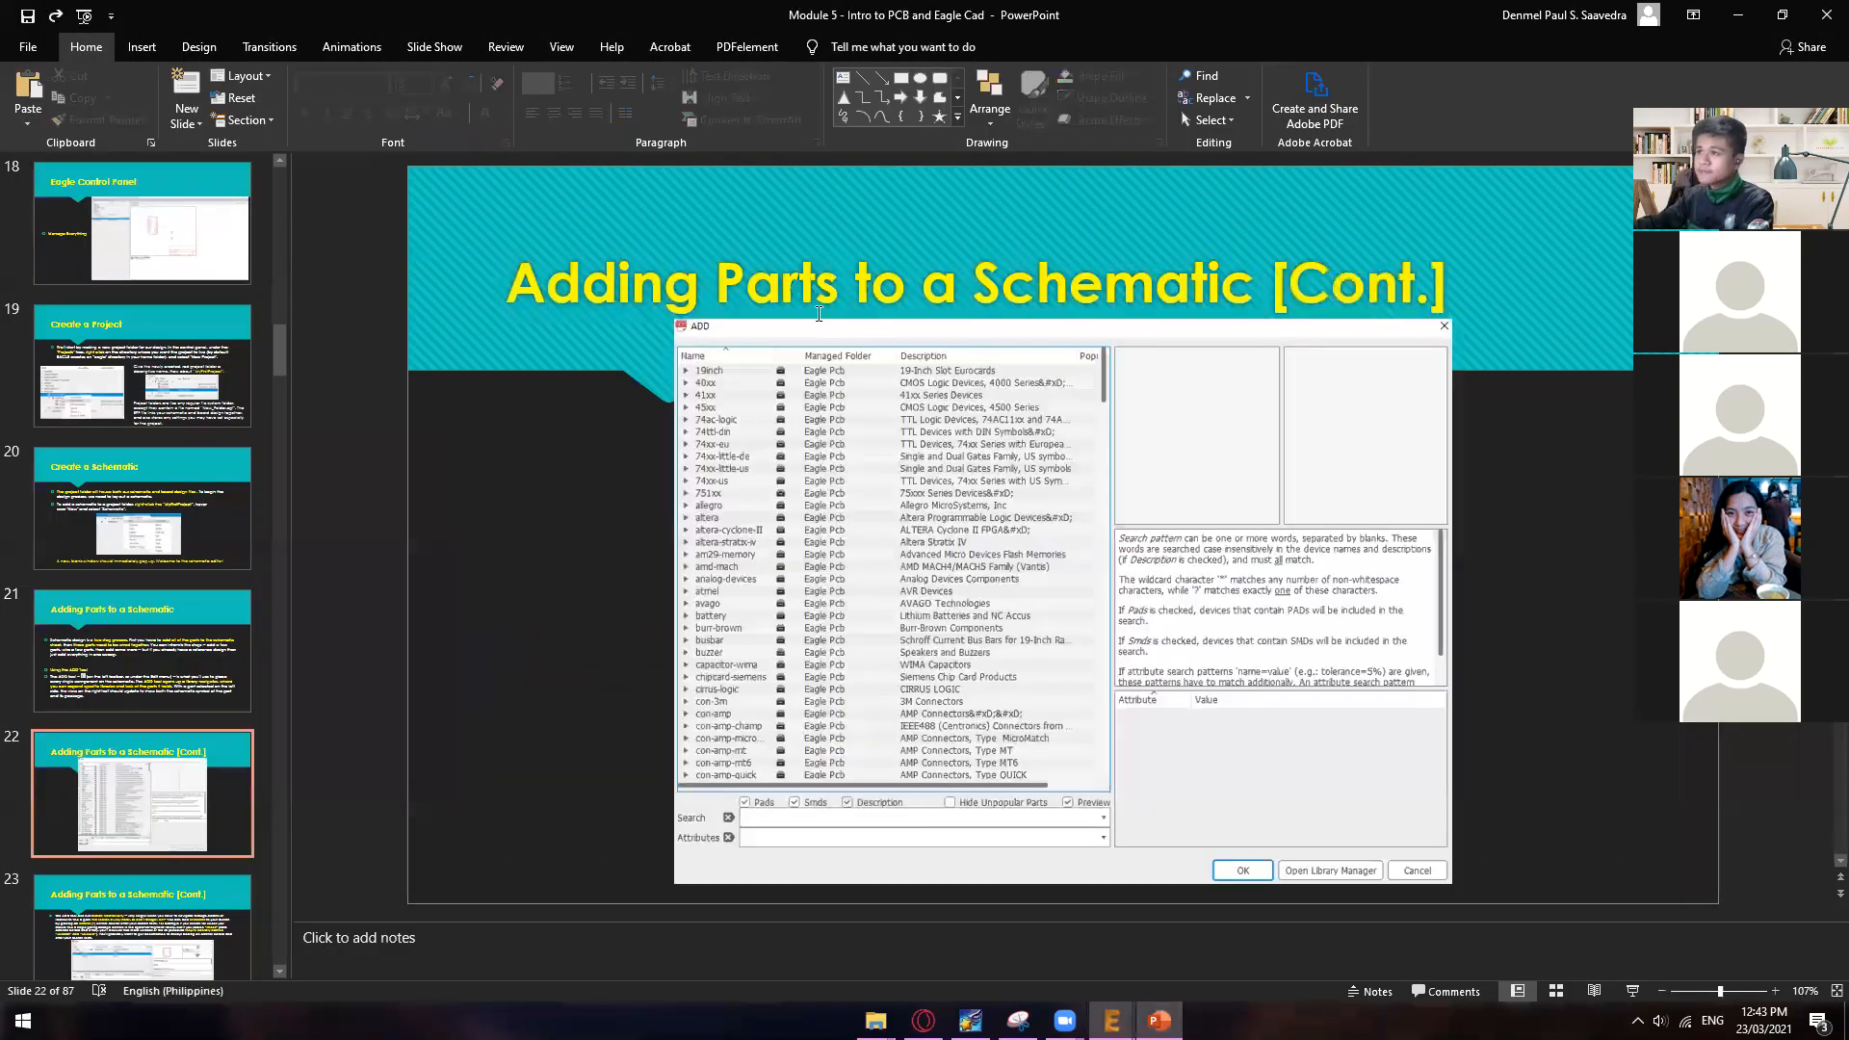
pyautogui.scroll(-1, 722, 345)
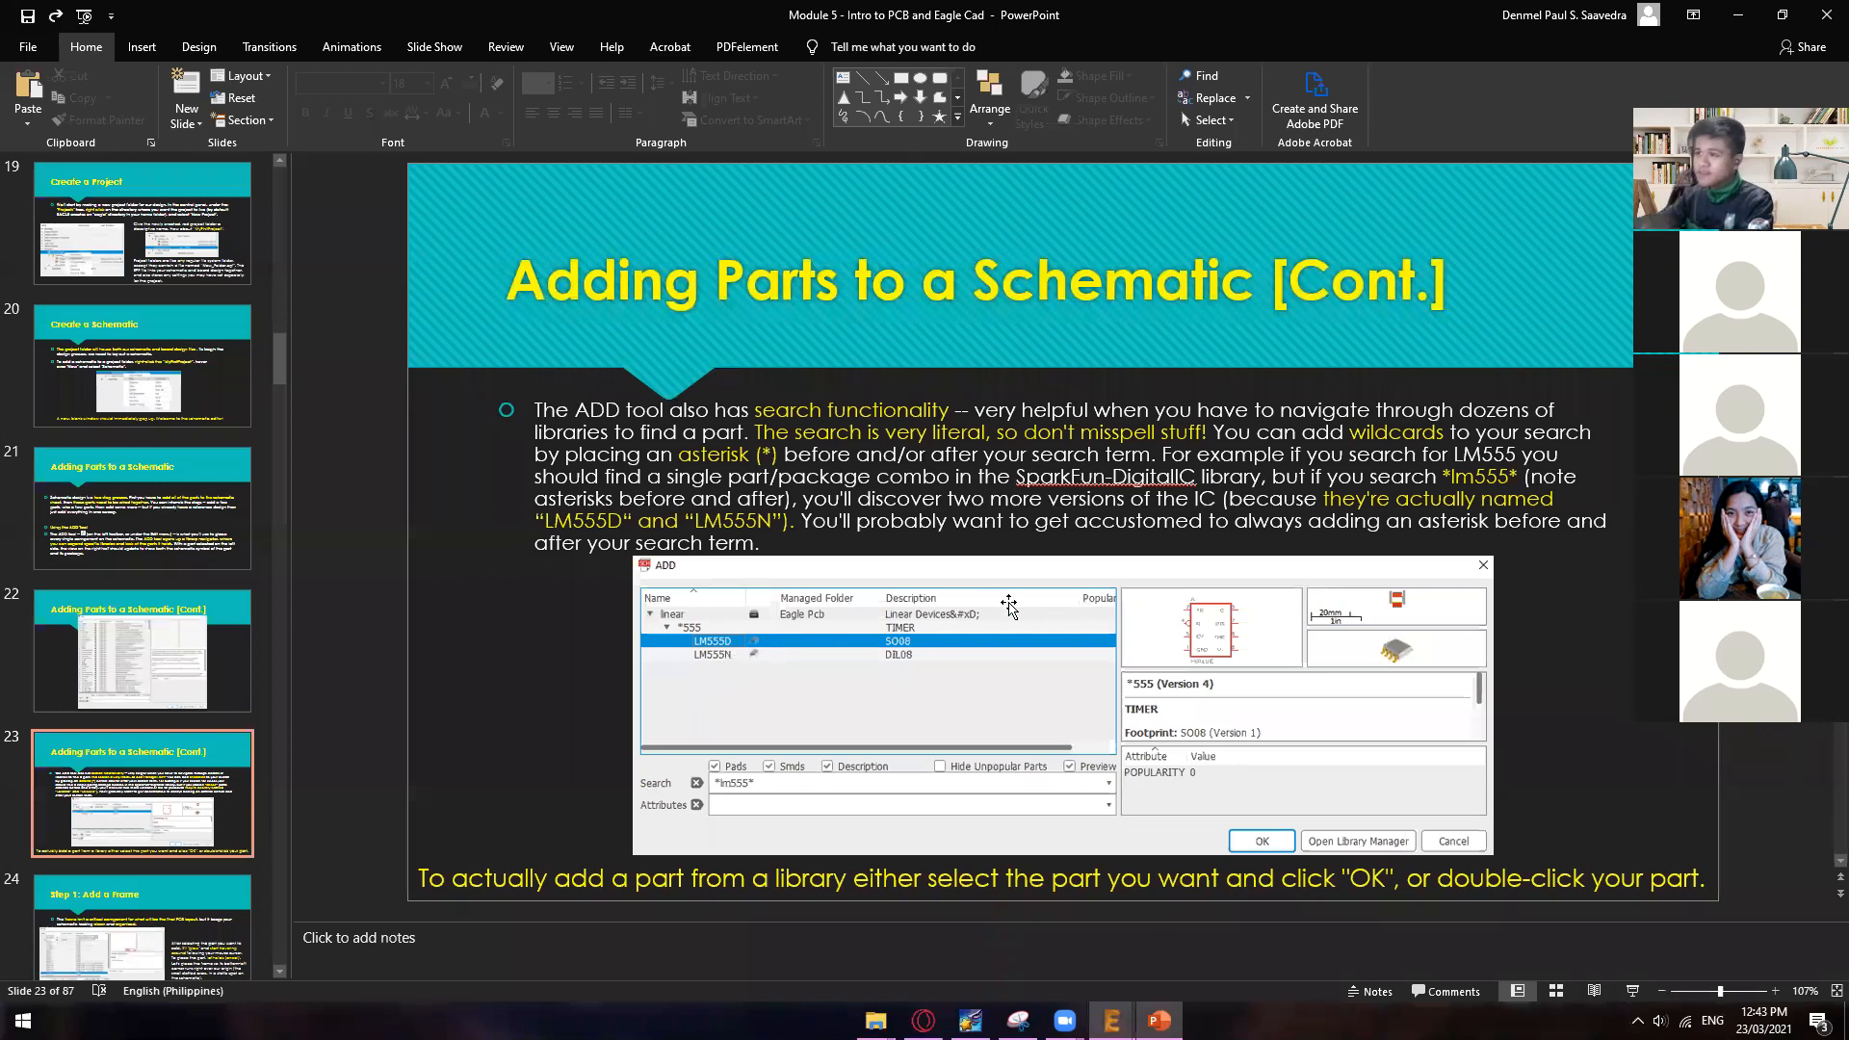
# Step: Return to the EAGLE schematic, start the ADD command and search the libraries for lm555
pyautogui.moveTo(1119, 1013)
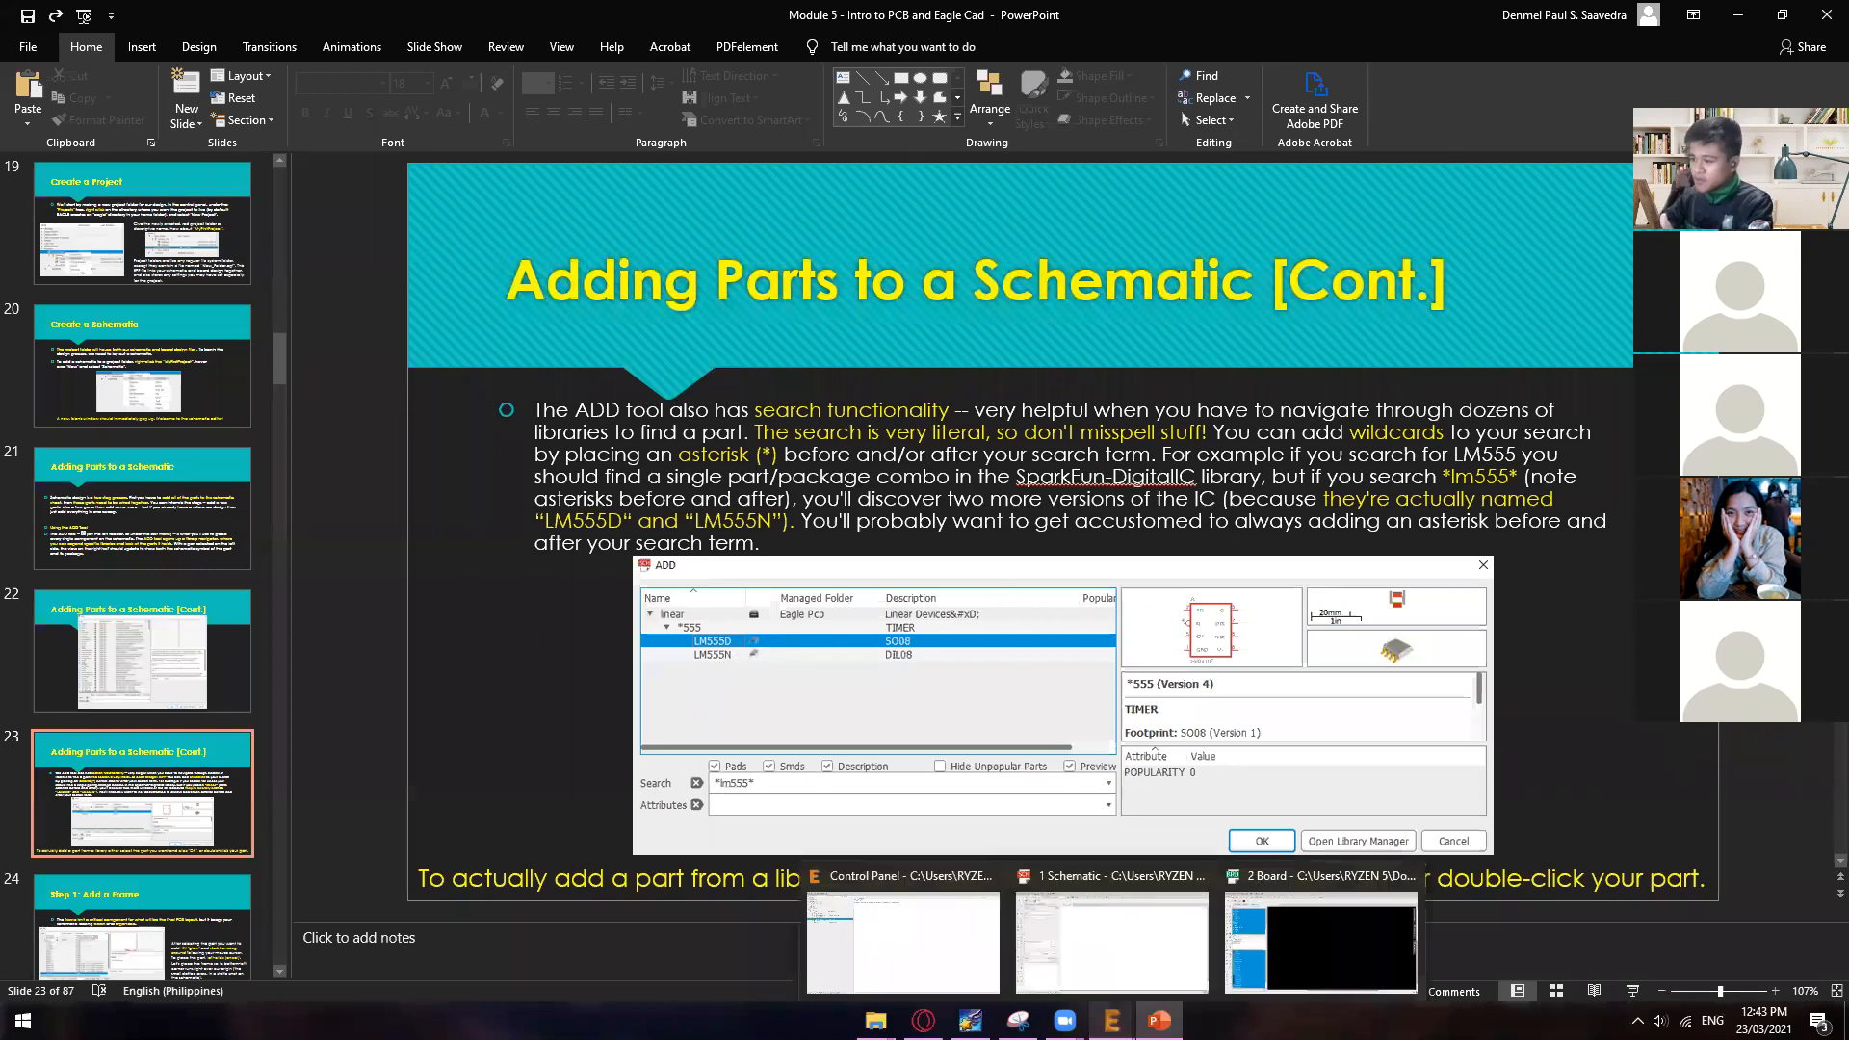
pyautogui.click(1138, 958)
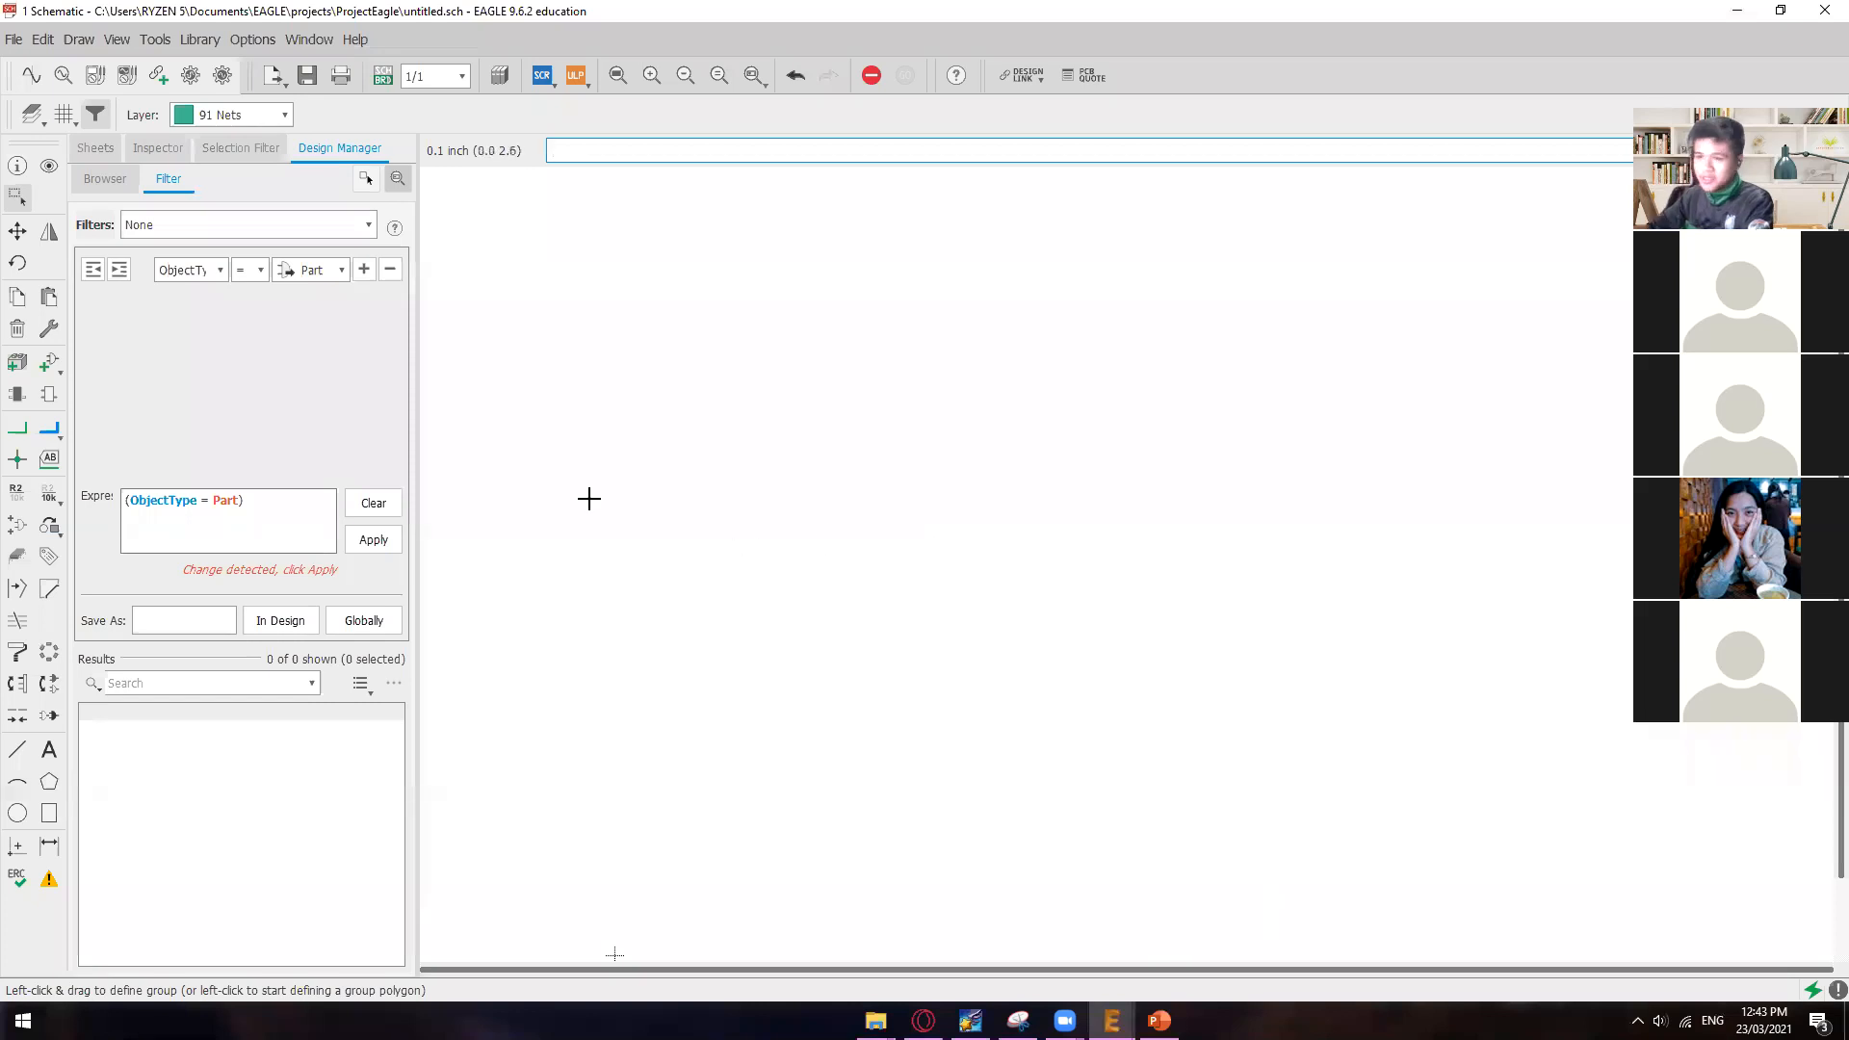
pyautogui.click(50, 364)
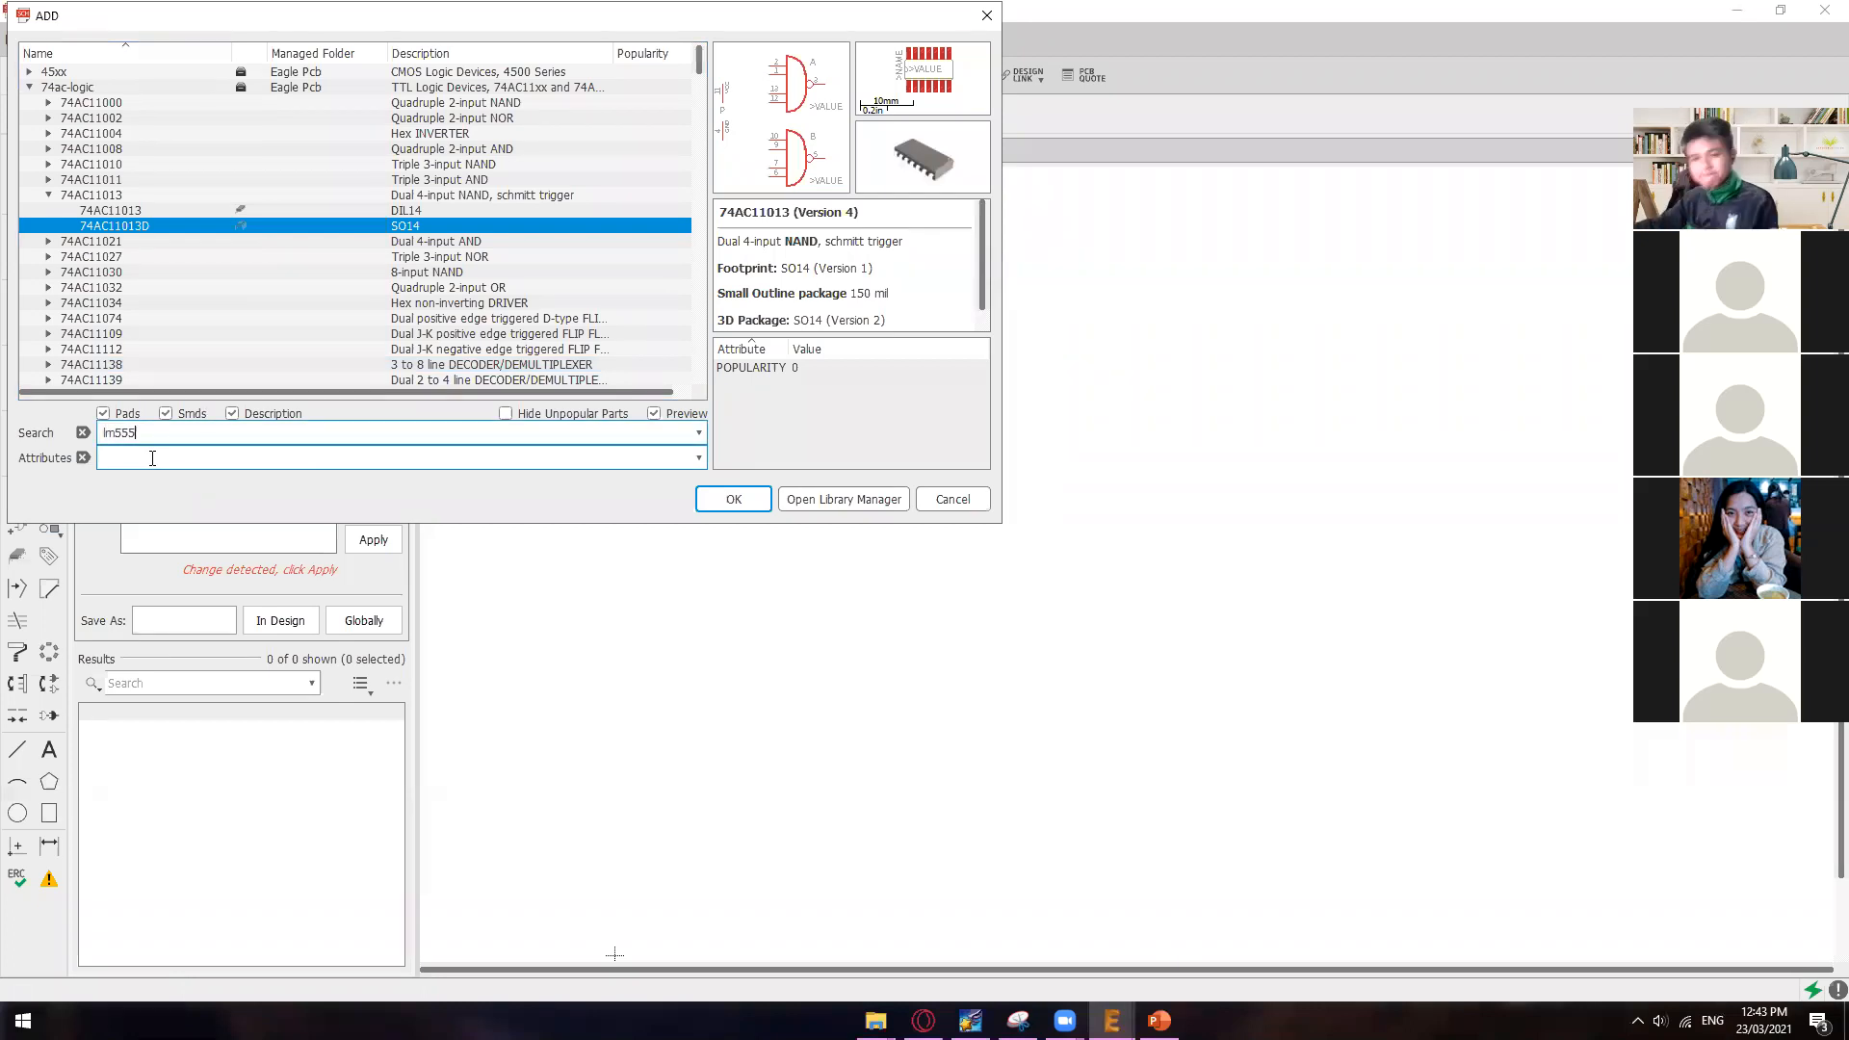
pyautogui.moveTo(385, 21); pyautogui.dragTo(475, 116)
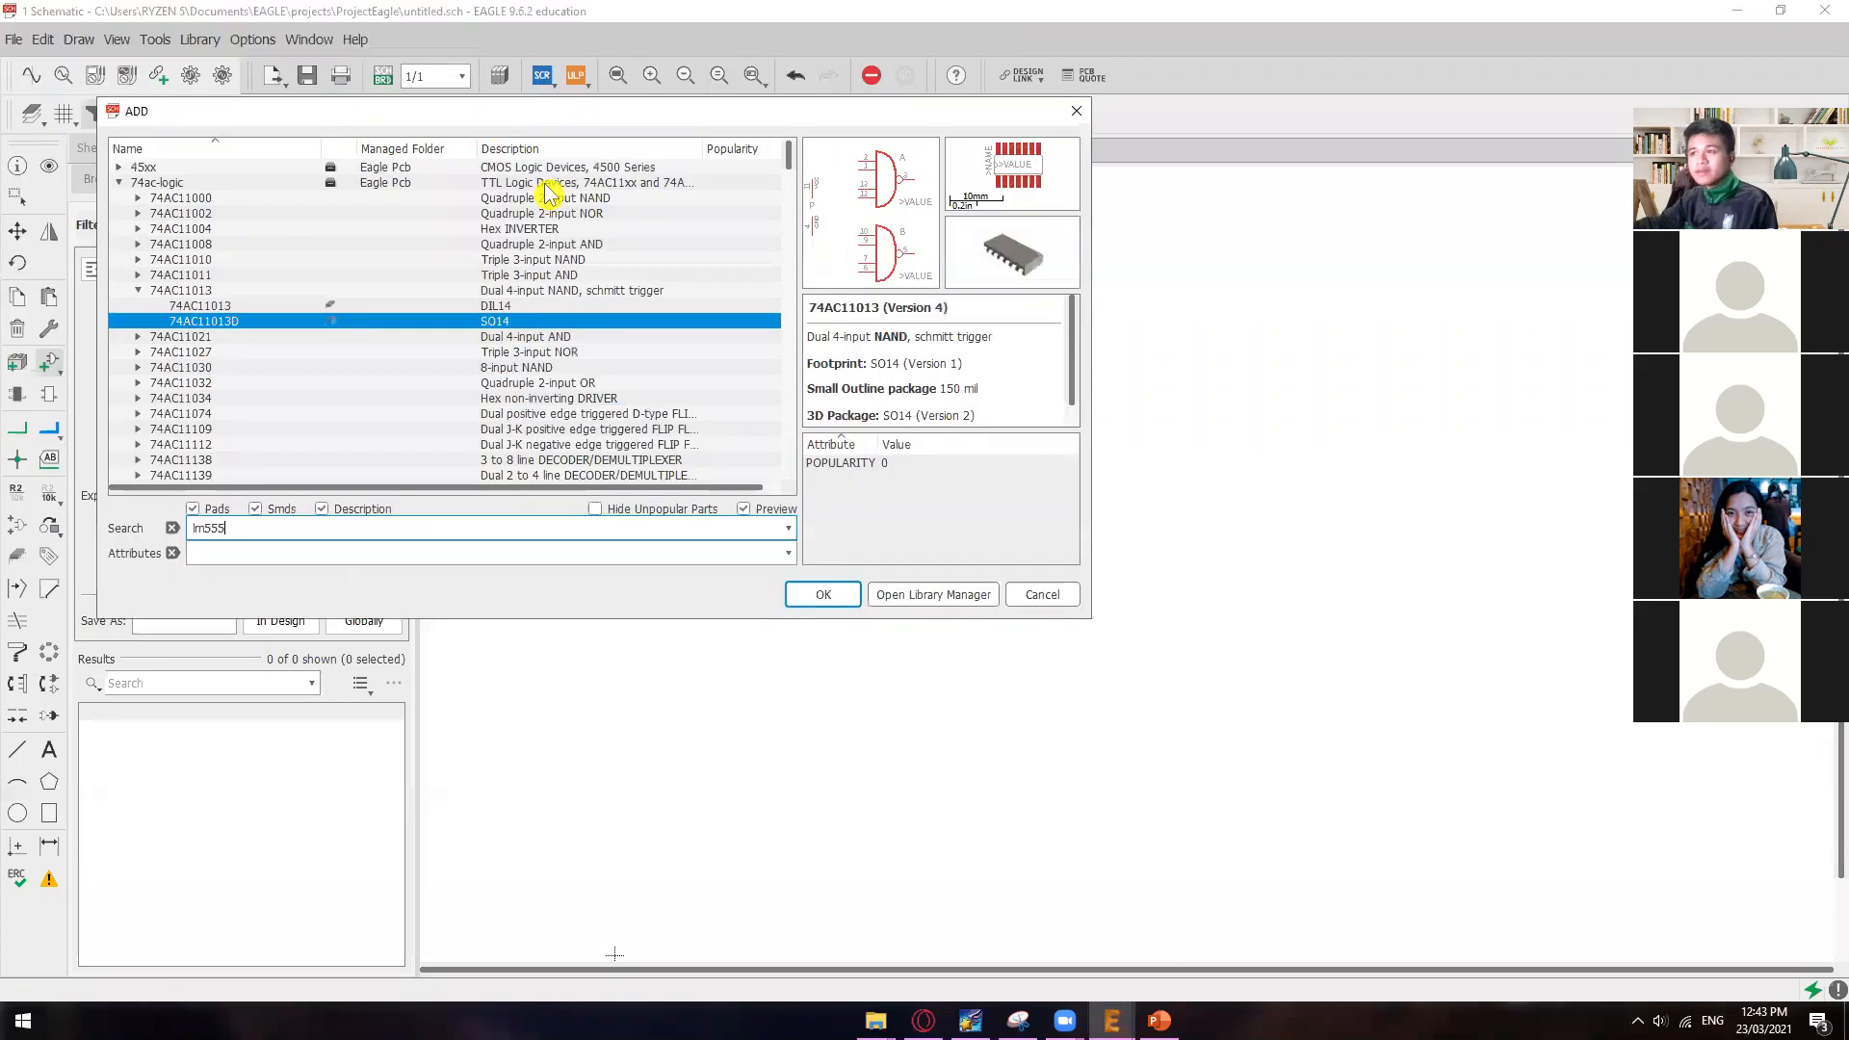
pyautogui.click(828, 596)
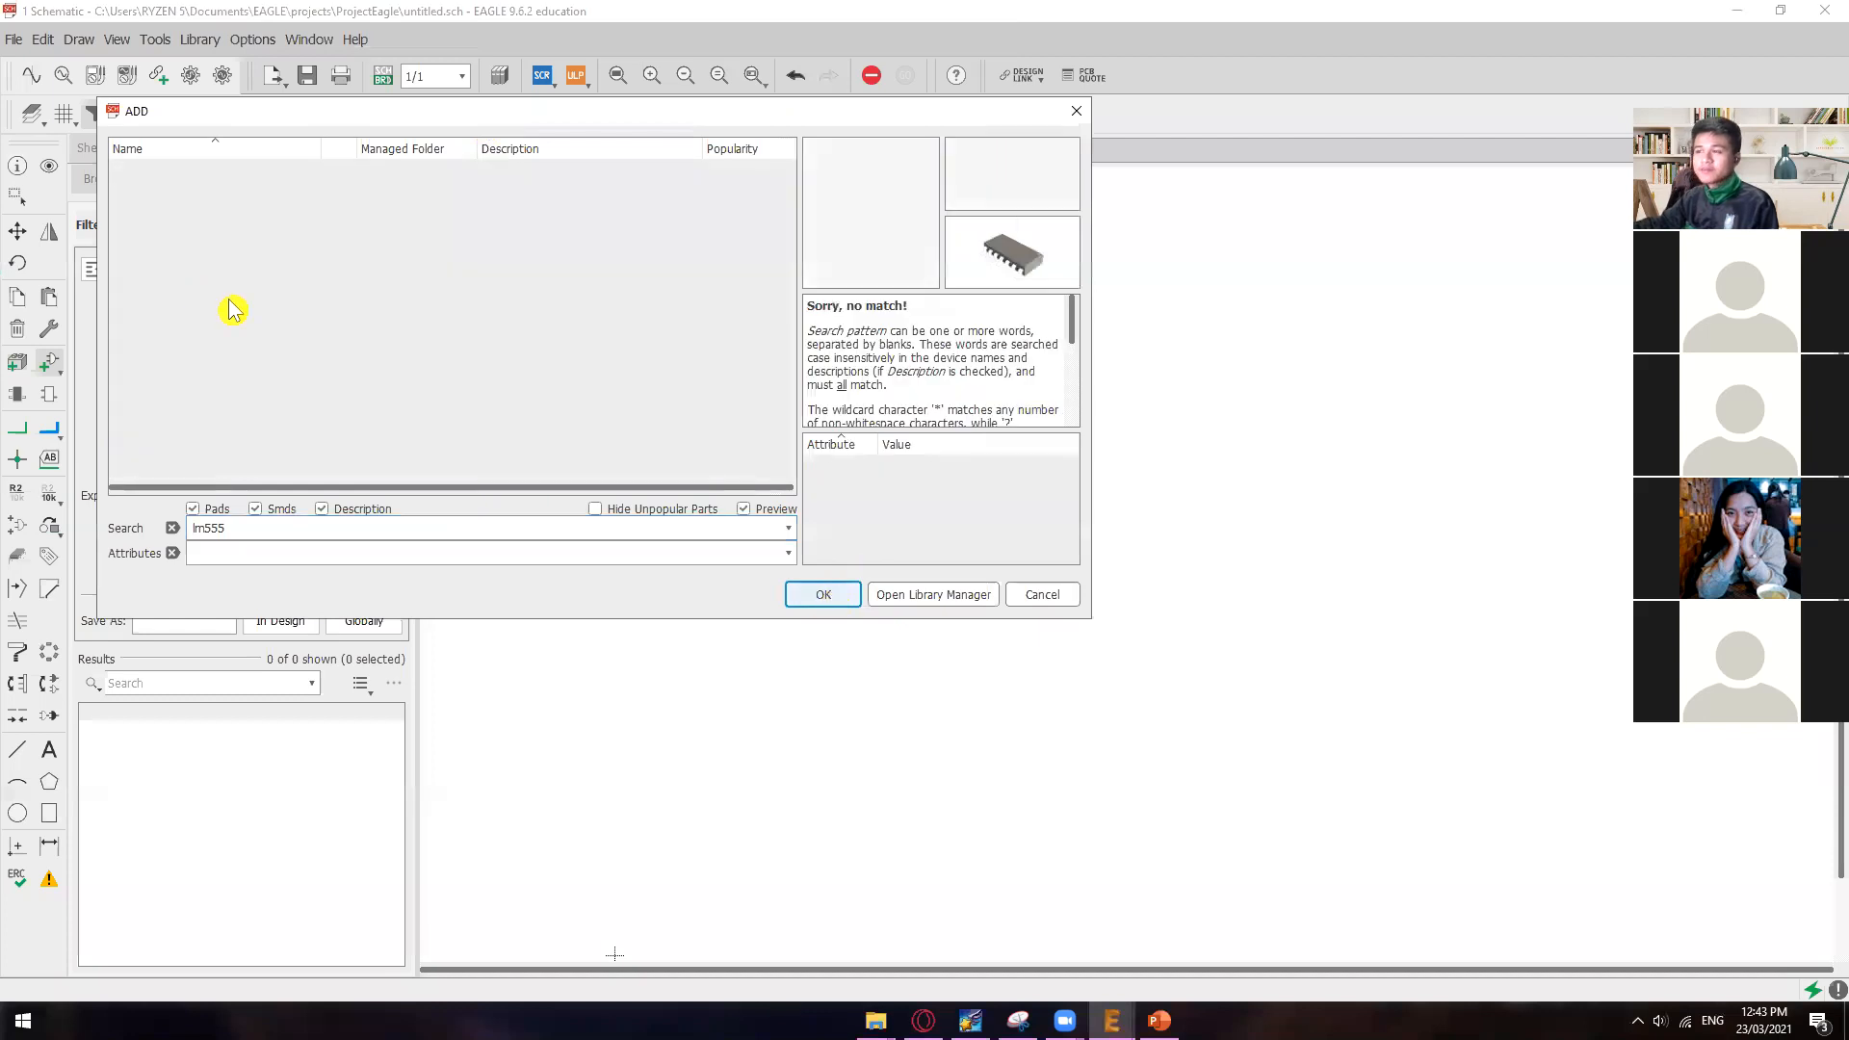
pyautogui.click(277, 526)
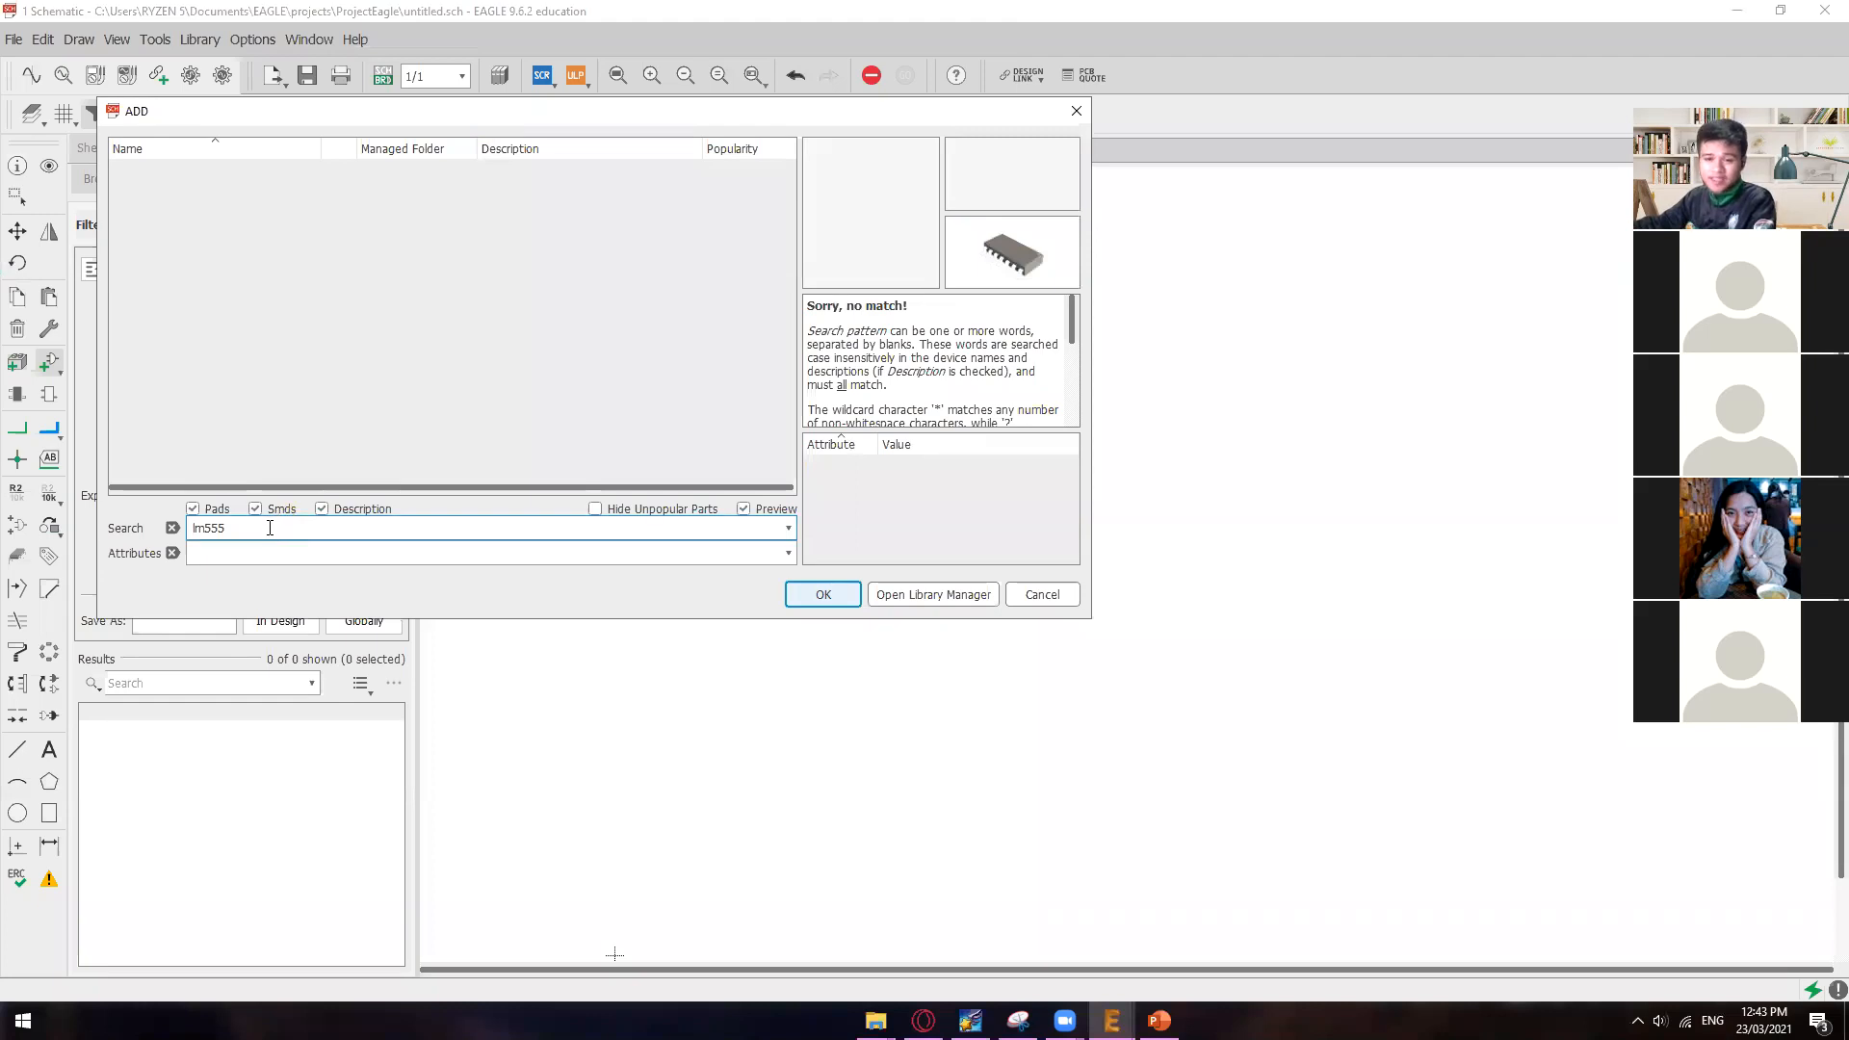
pyautogui.click(276, 550)
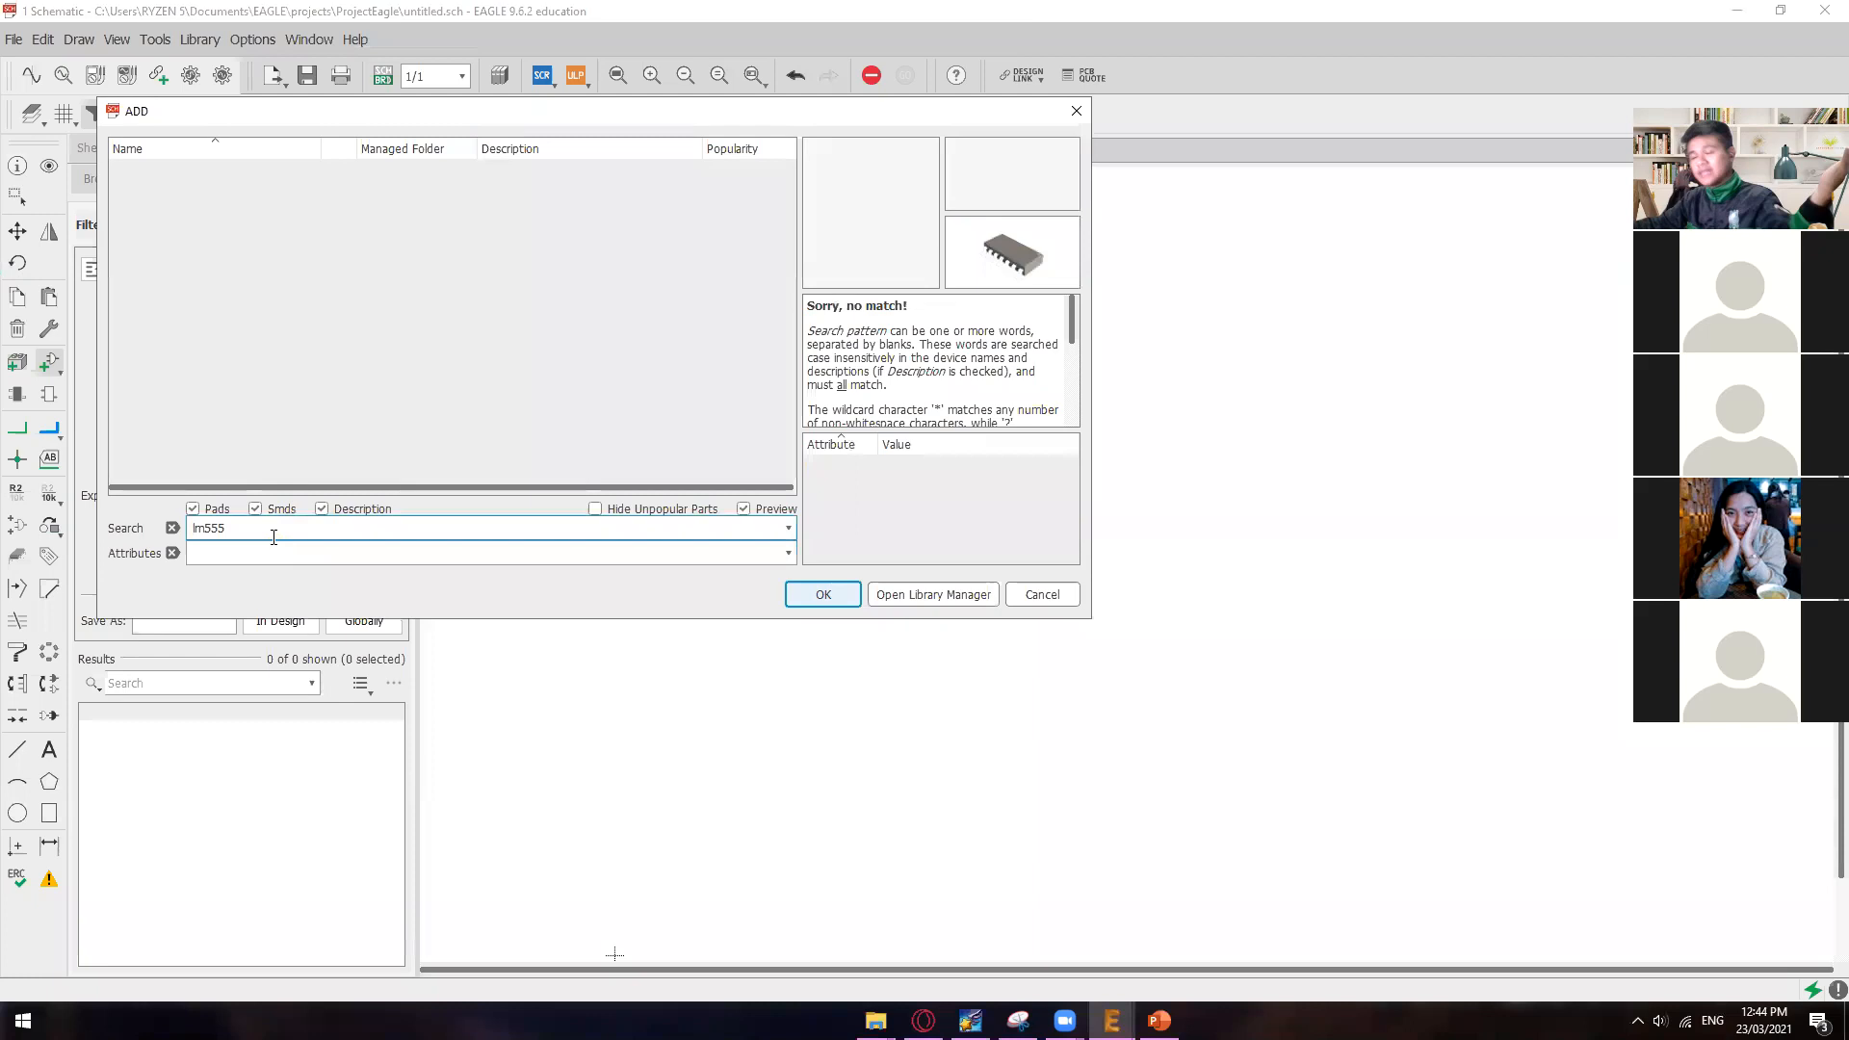
pyautogui.click(276, 550)
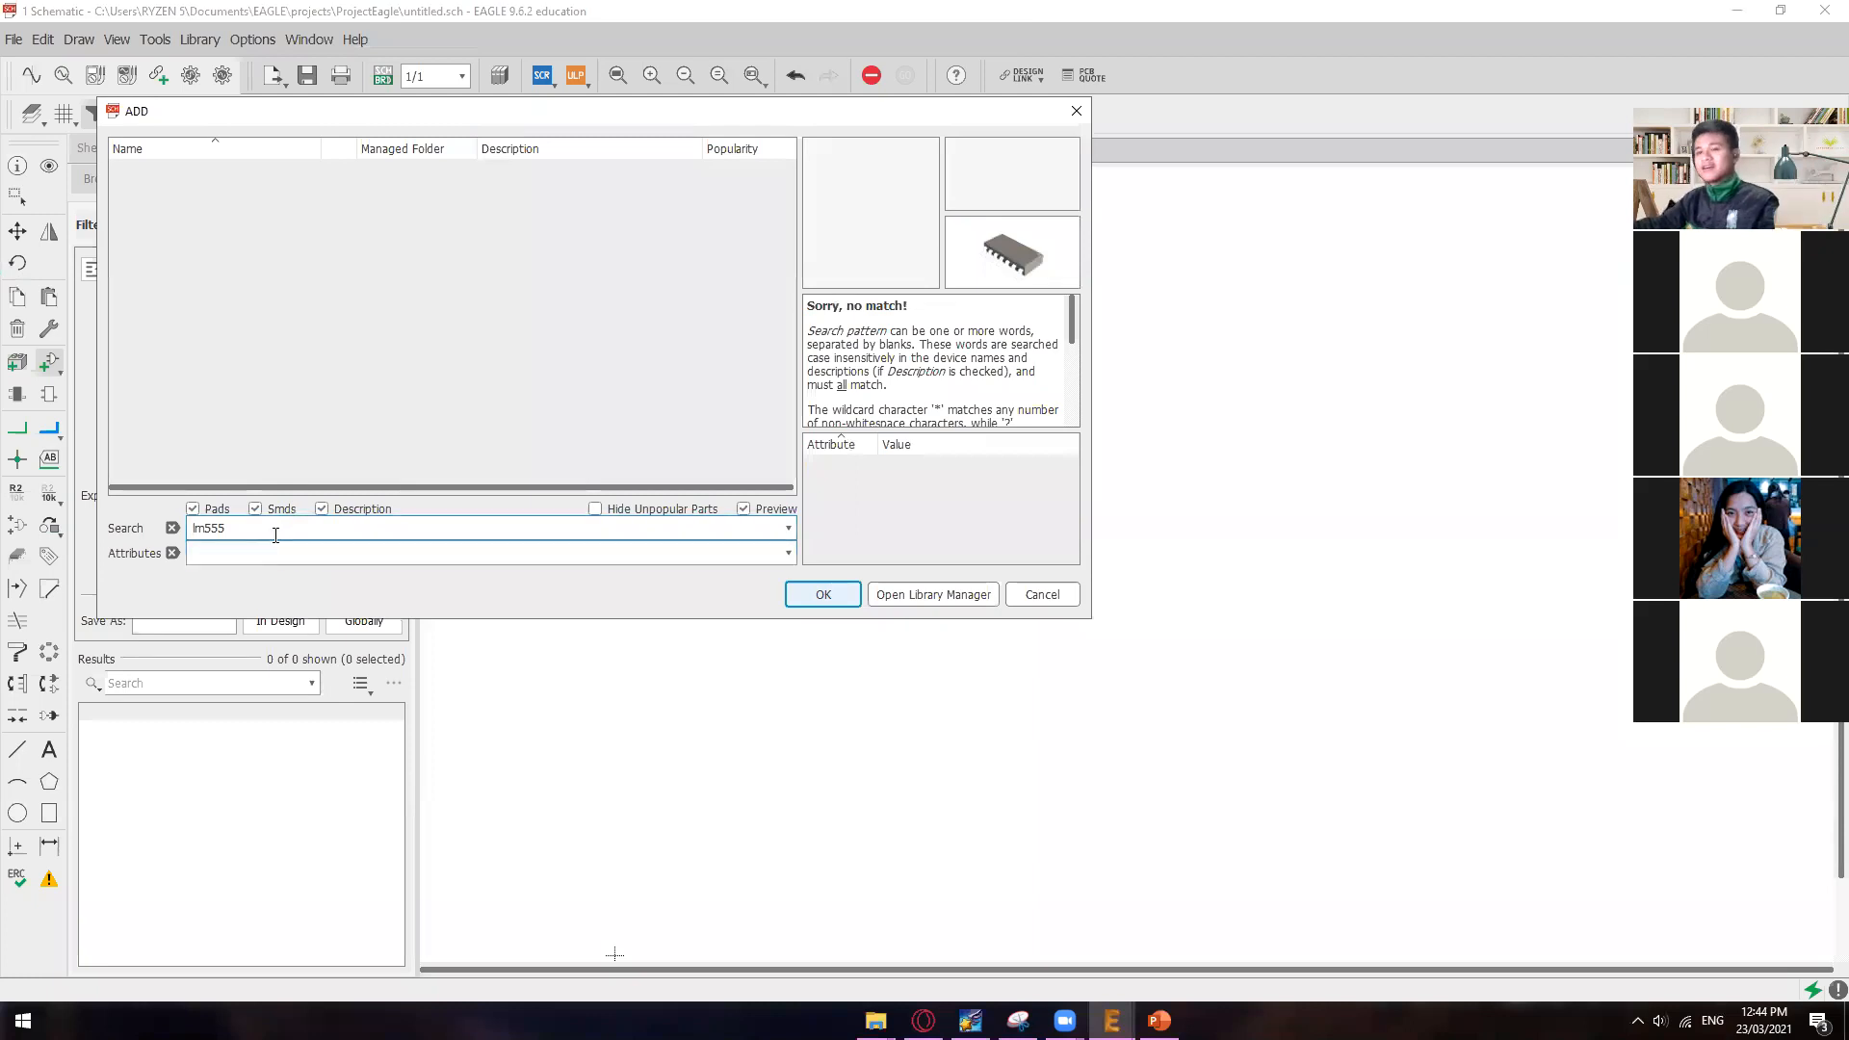
pyautogui.click(268, 550)
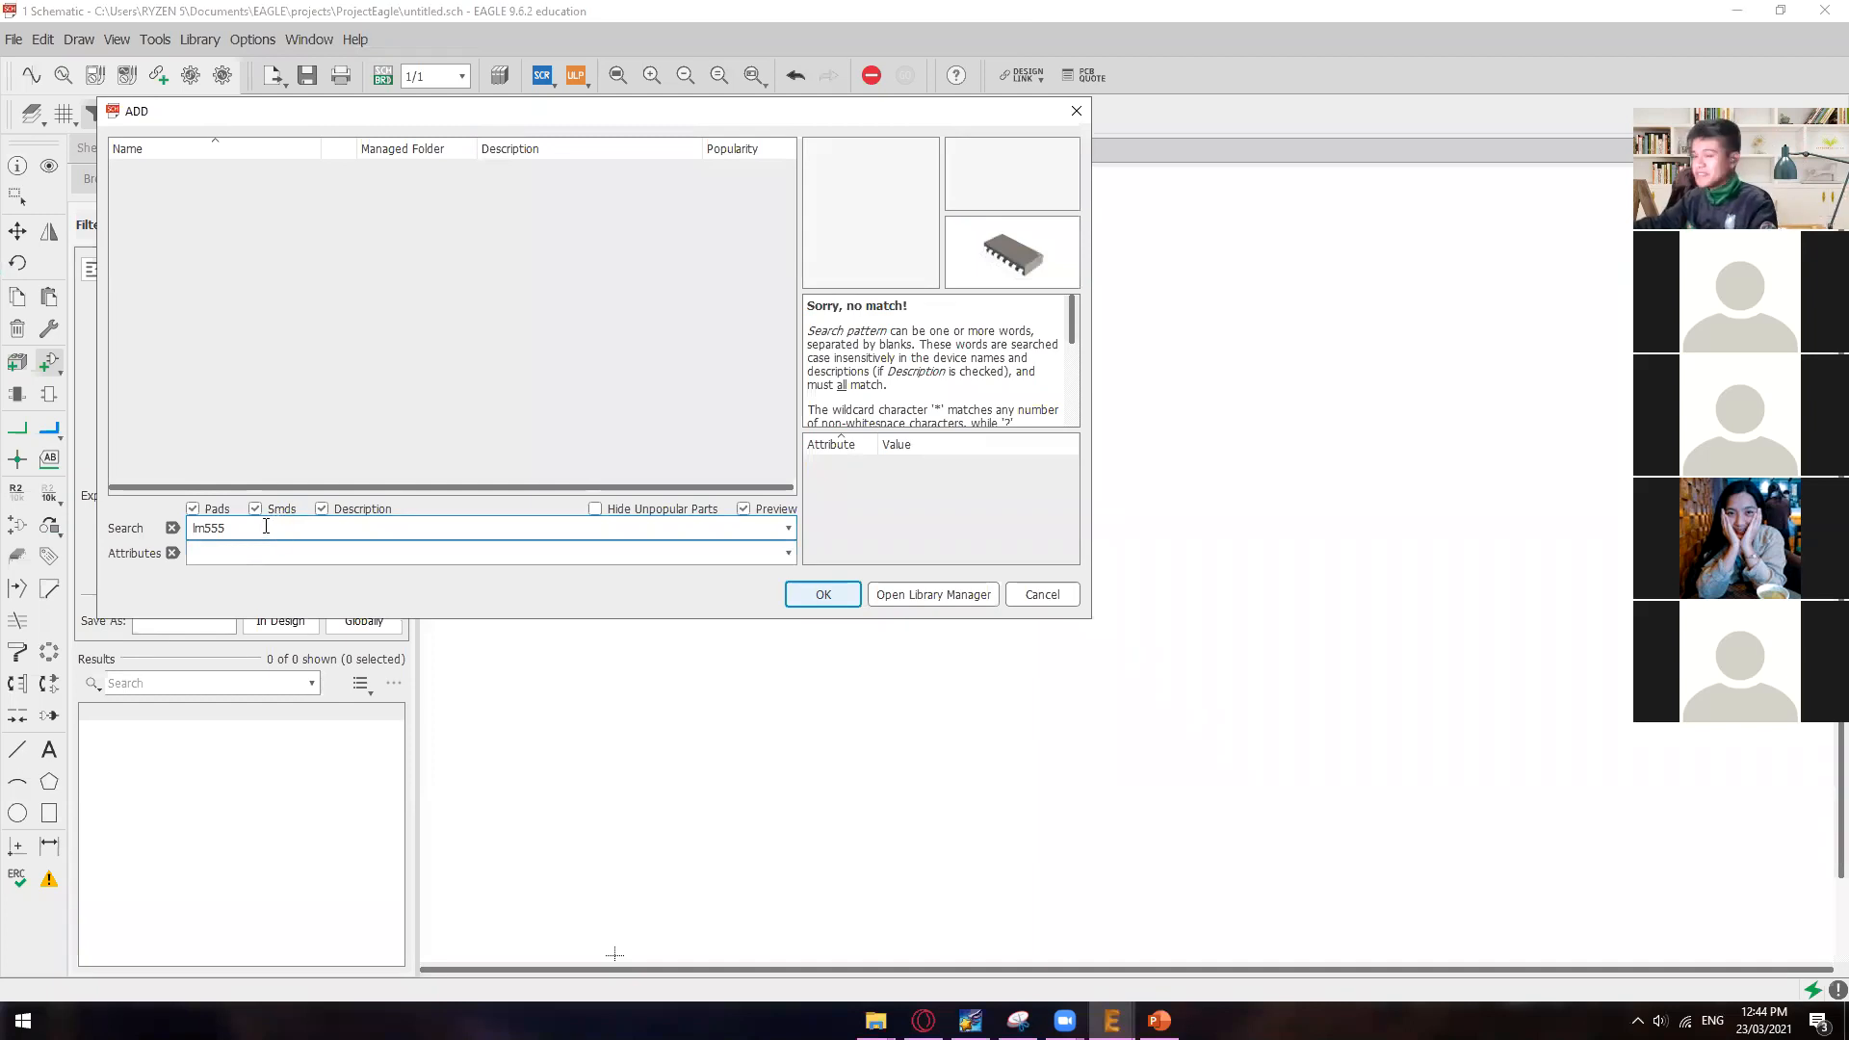
# Step: Search the part libraries for lm555? using the single-character wildcard
pyautogui.click(238, 523)
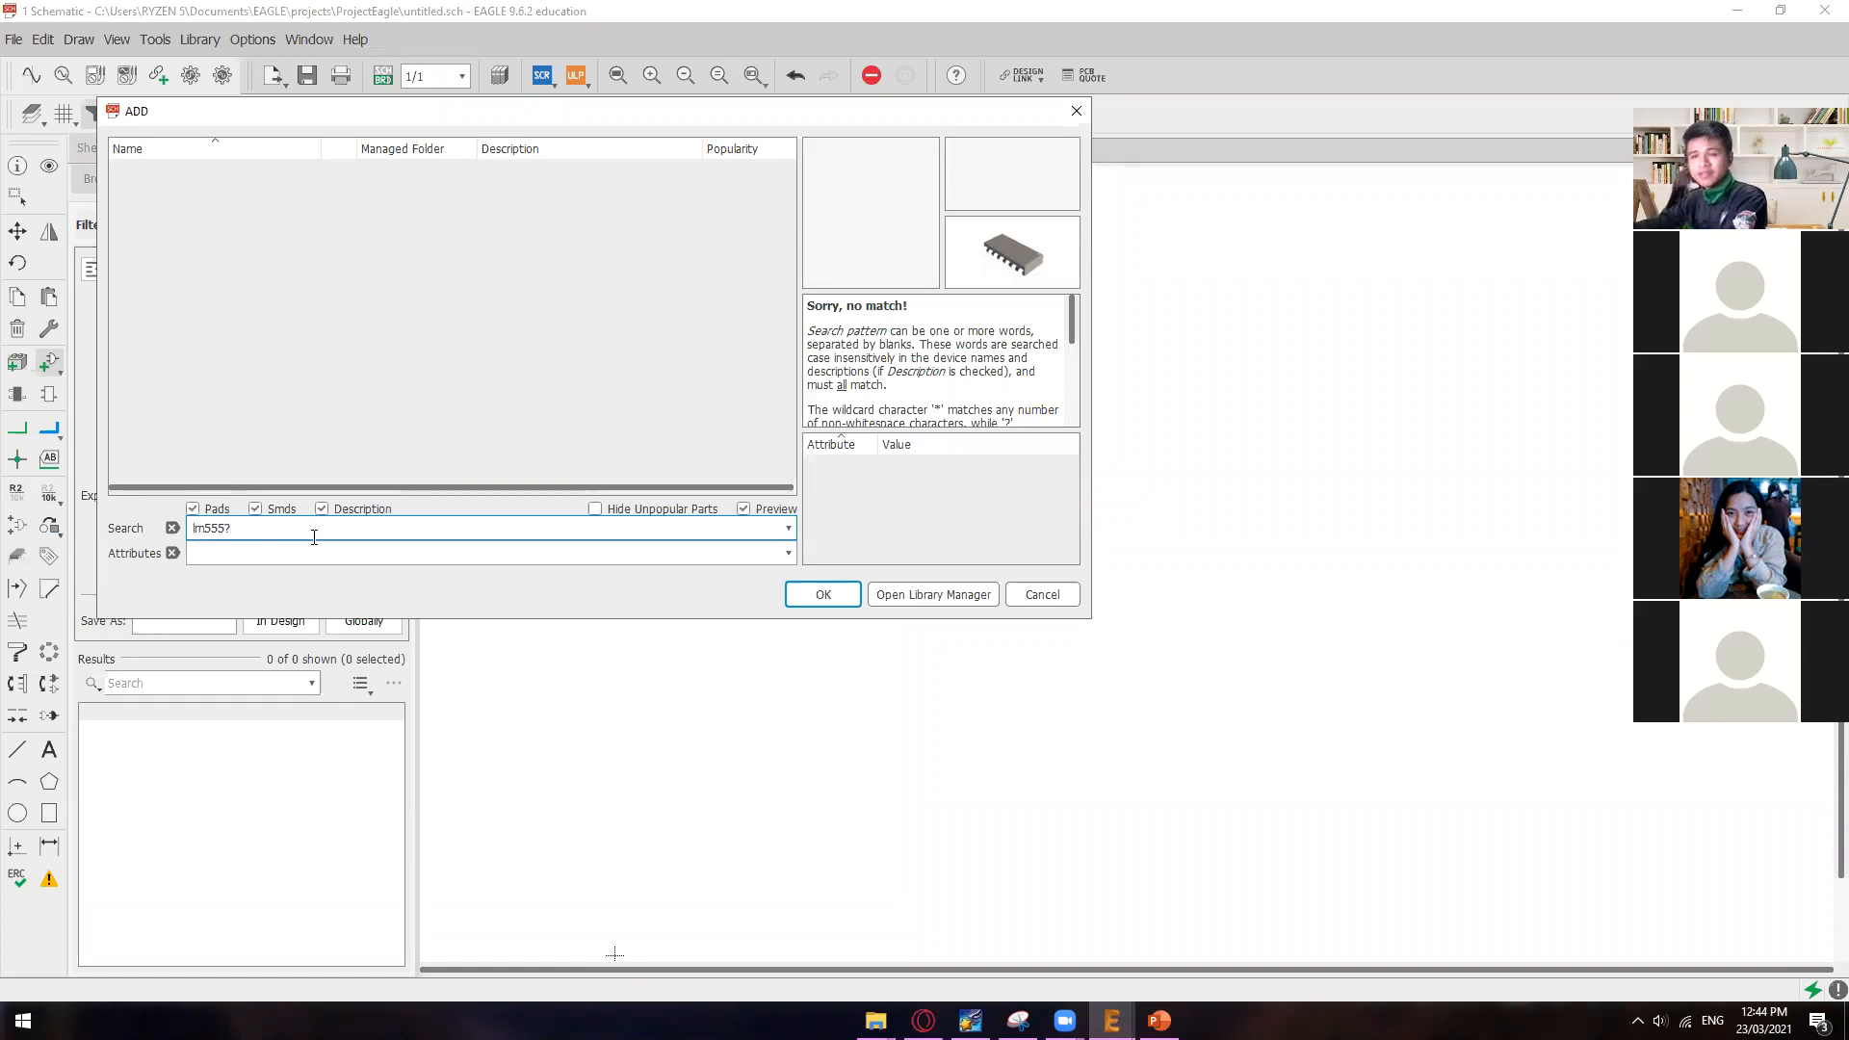
pyautogui.press('Return')
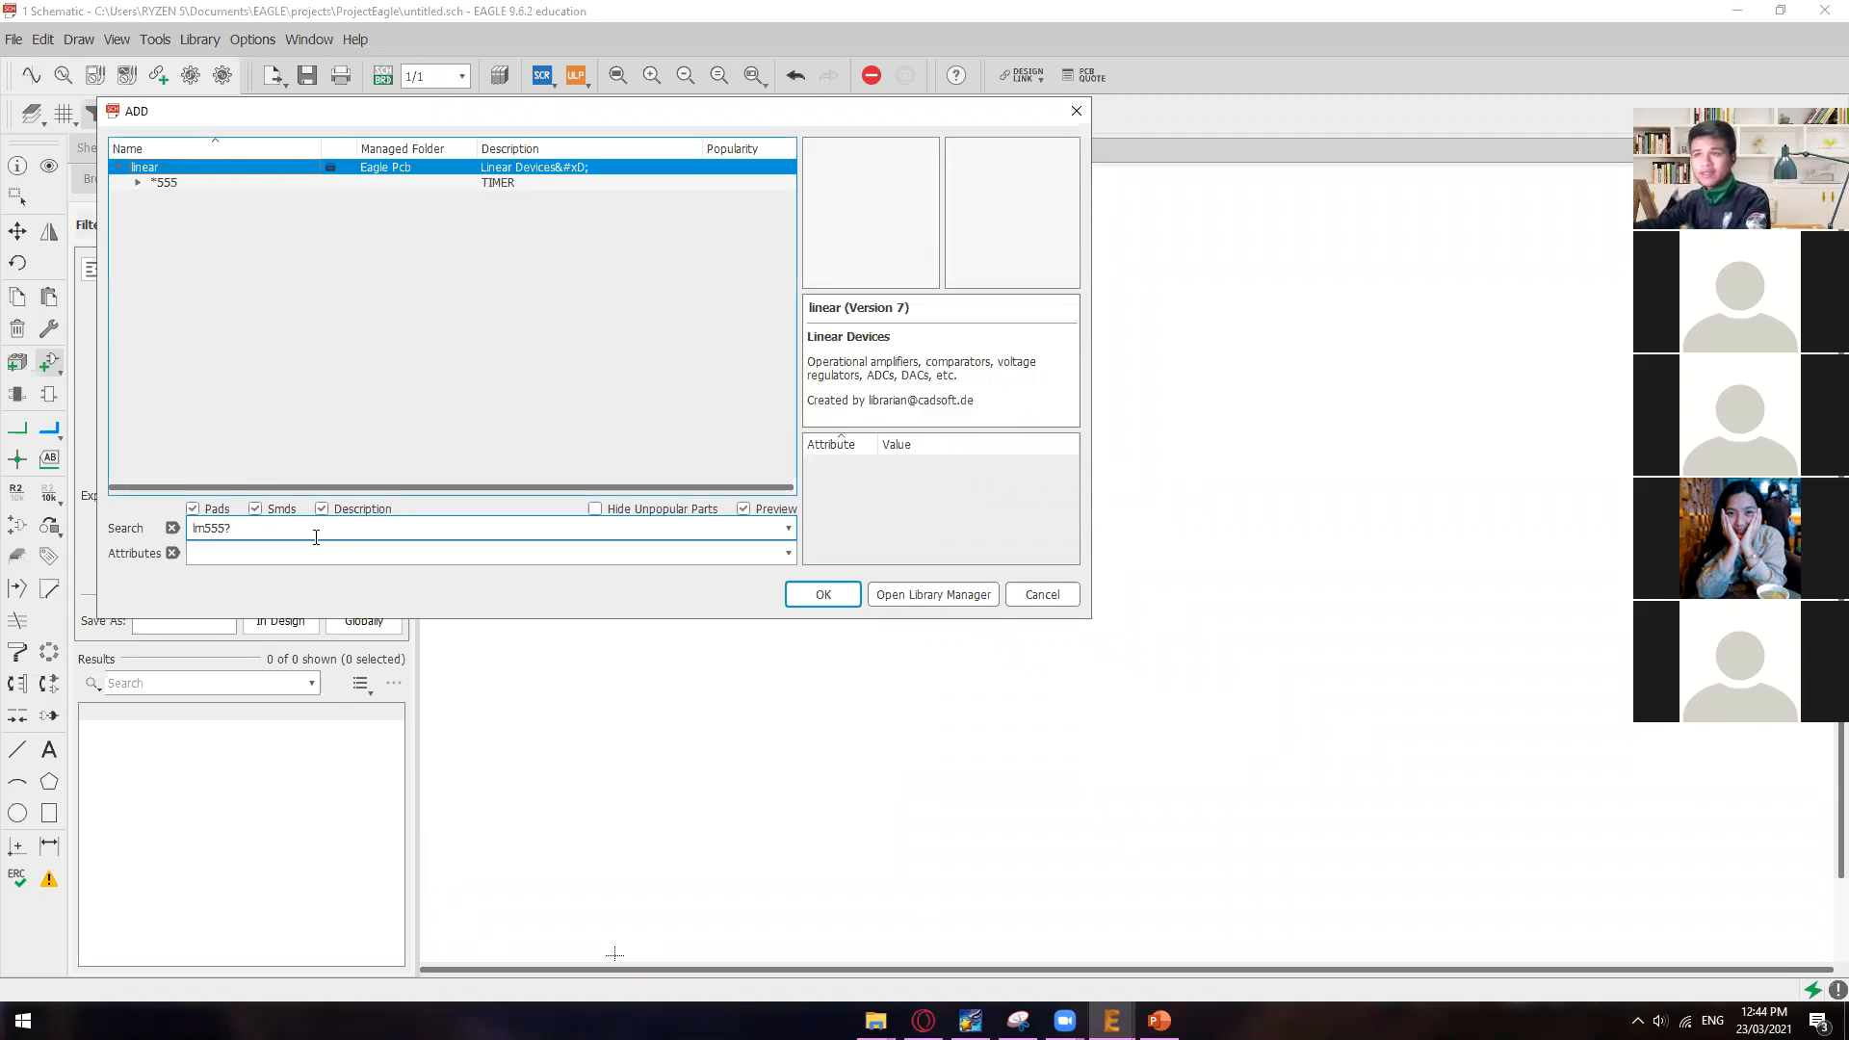
pyautogui.moveTo(225, 528); pyautogui.dragTo(194, 525)
pyautogui.click(245, 529)
pyautogui.moveTo(225, 528); pyautogui.dragTo(193, 527)
pyautogui.click(235, 531)
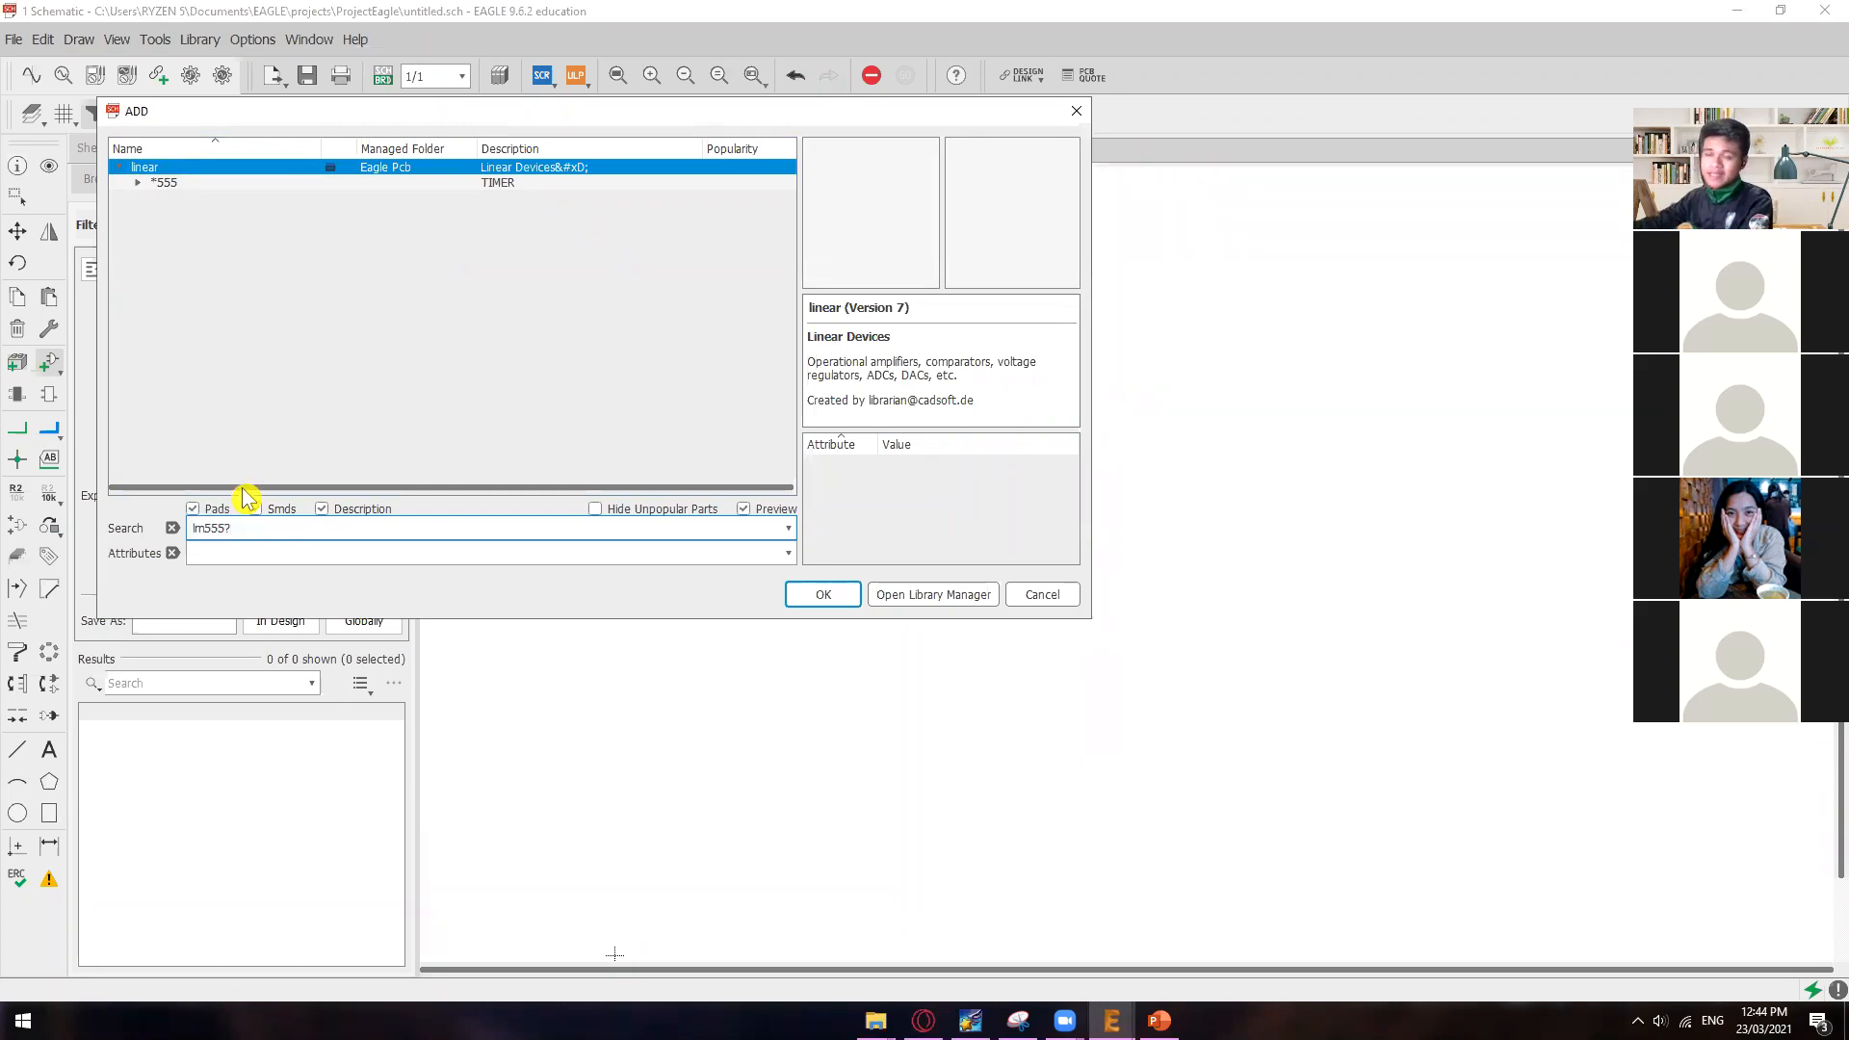
# Step: Expand the *555 timer in the linear library and select the LM555D variant to preview it
pyautogui.click(162, 185)
pyautogui.click(140, 183)
pyautogui.click(269, 530)
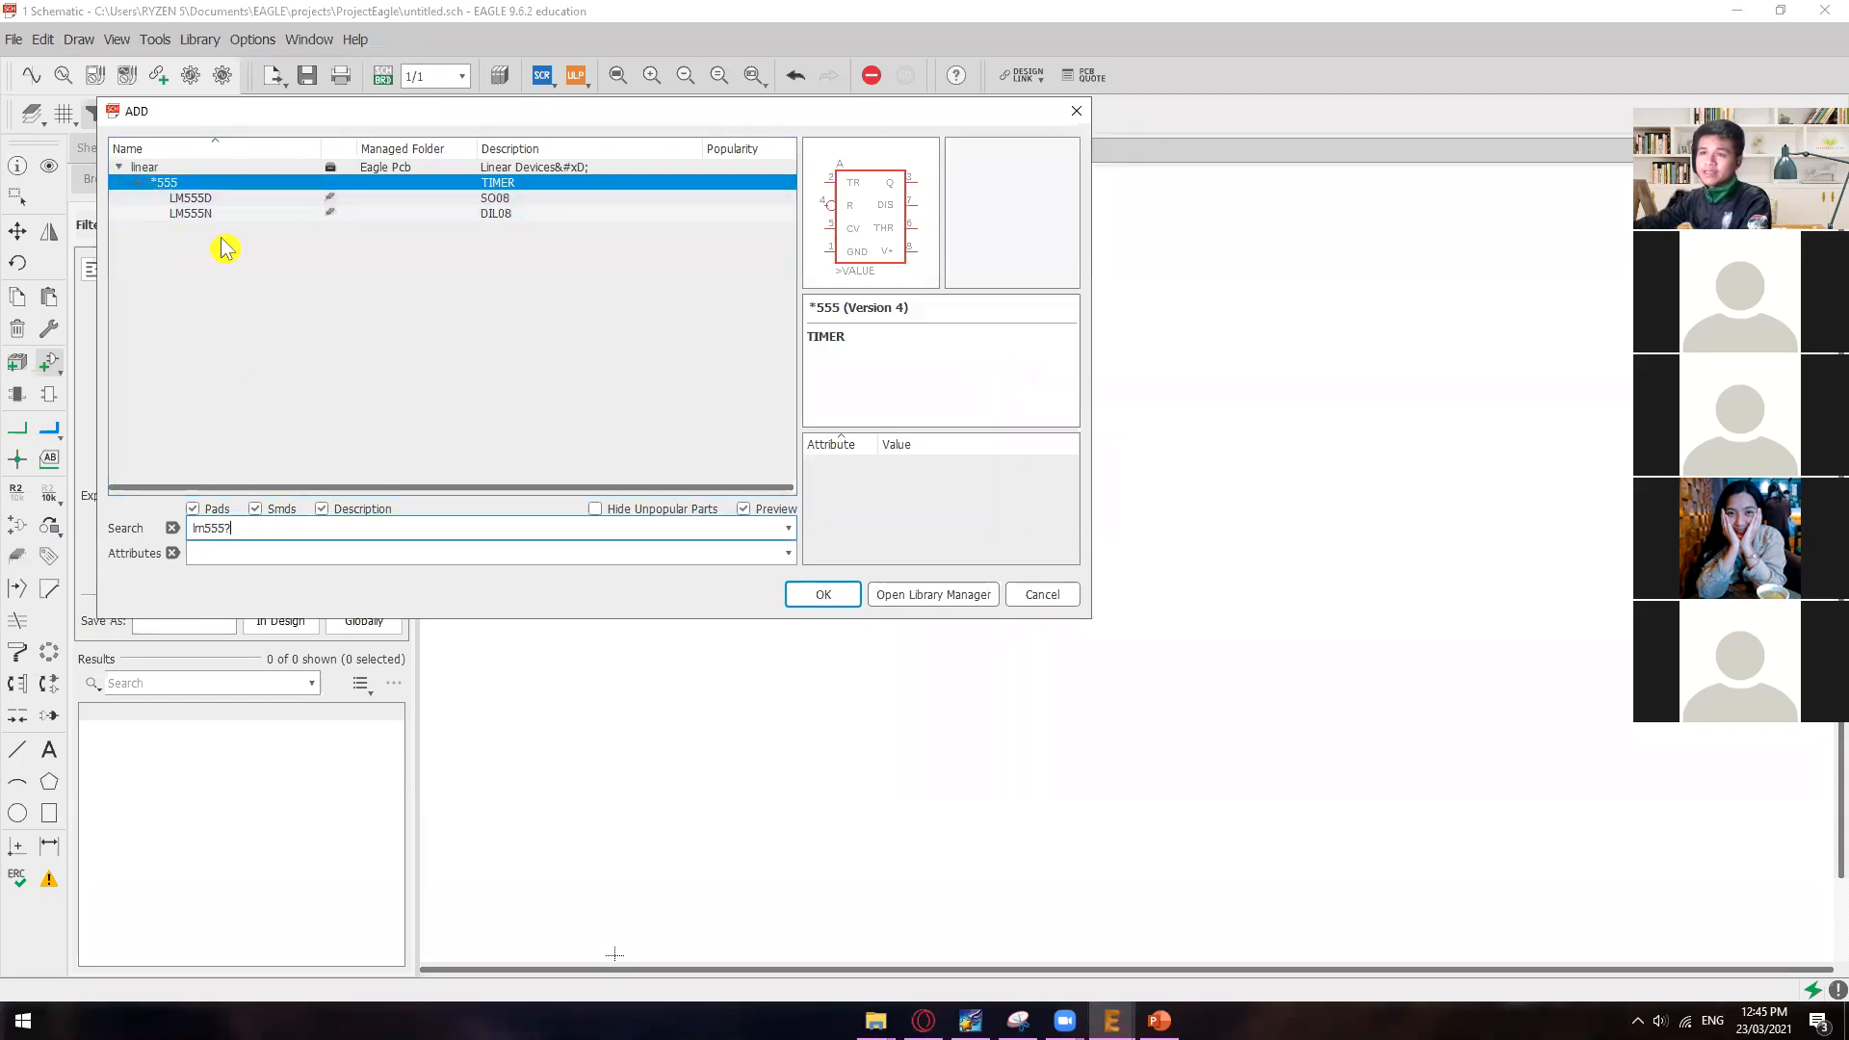
pyautogui.click(212, 199)
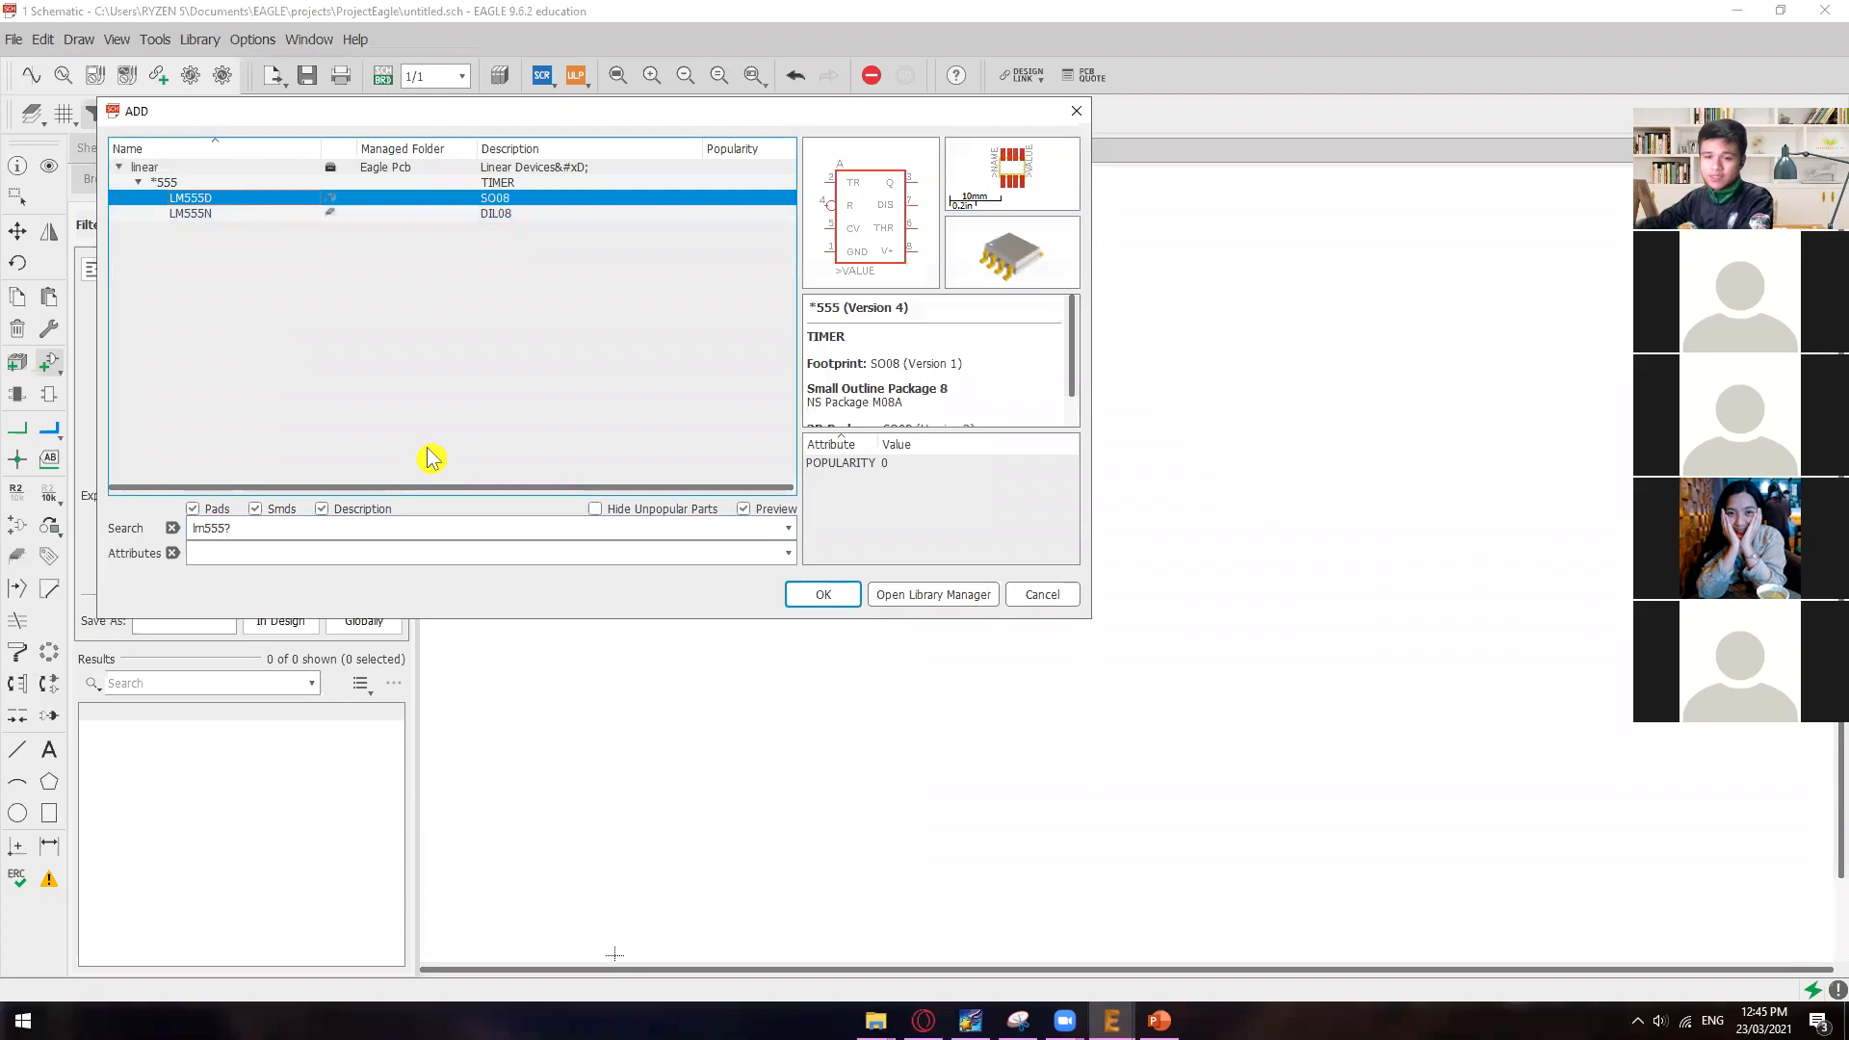
# Step: Add a leading asterisk to search the libraries for *lm555?, and dismiss the error dialogs
pyautogui.click(236, 532)
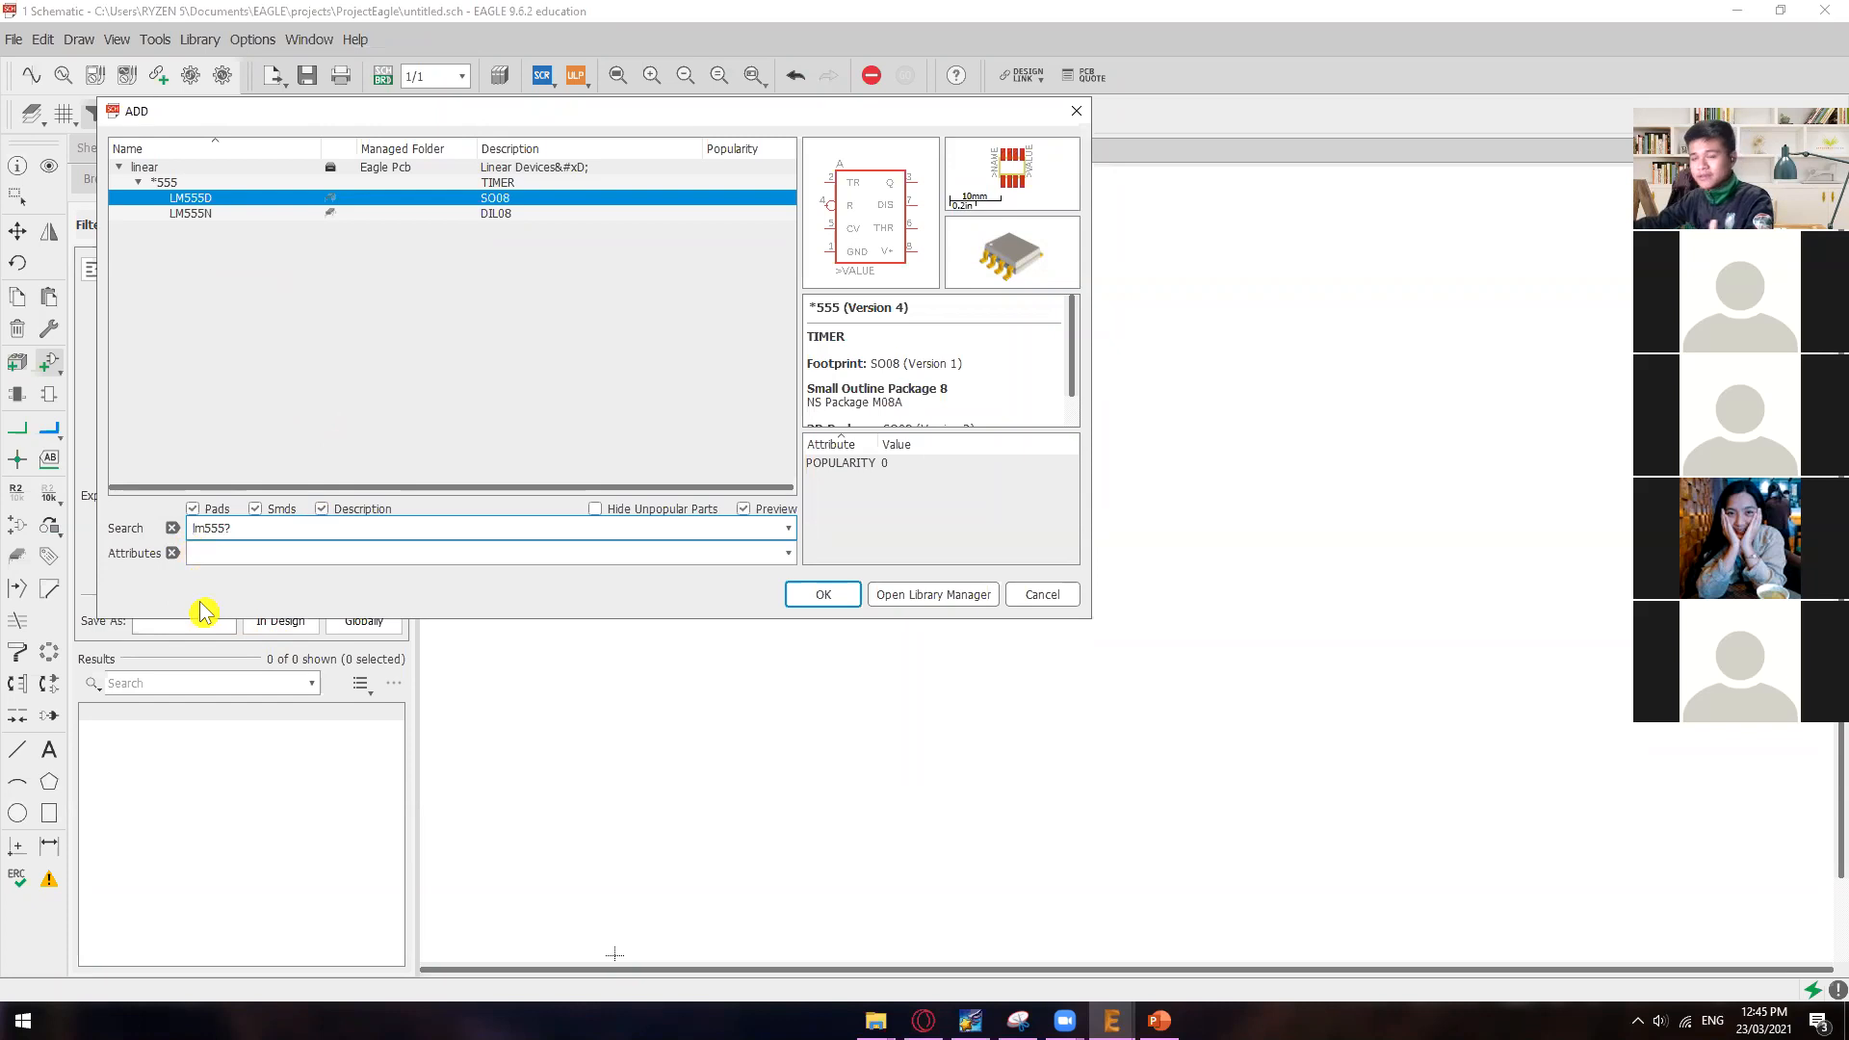
pyautogui.write('*')
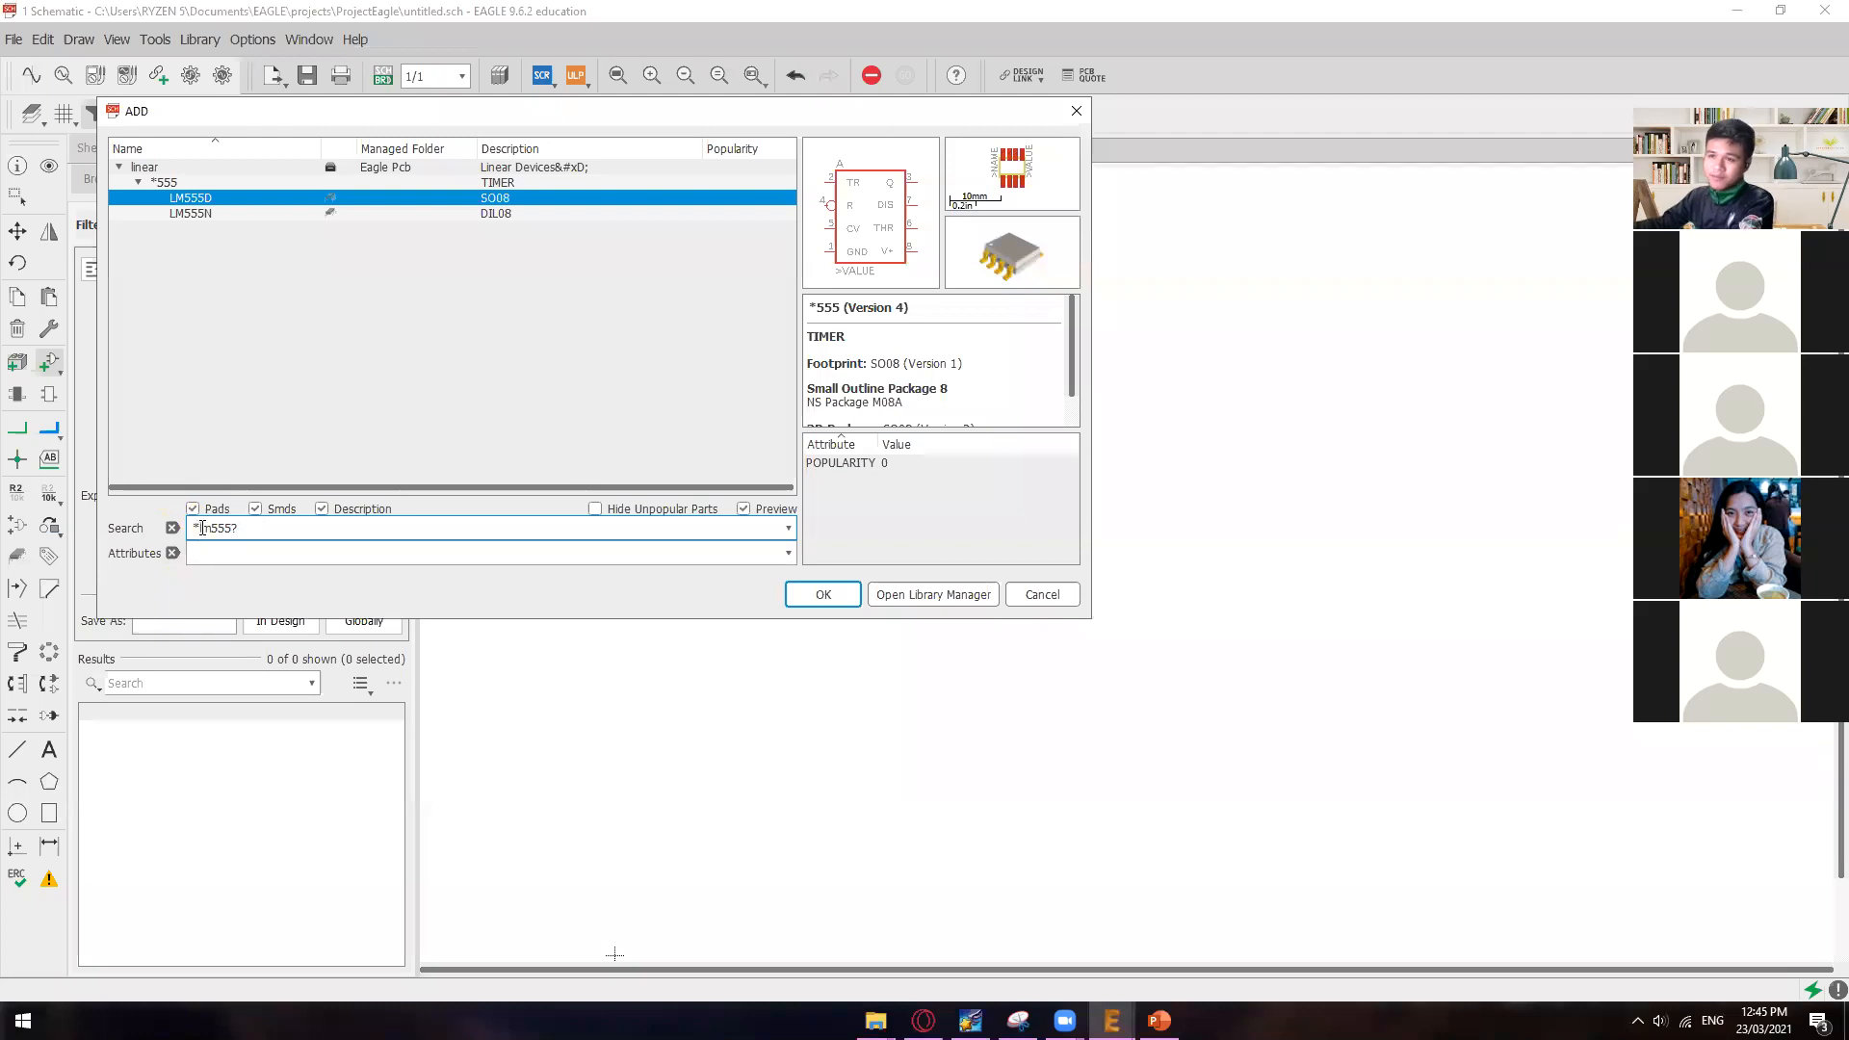
pyautogui.moveTo(202, 527); pyautogui.dragTo(237, 528)
pyautogui.click(247, 526)
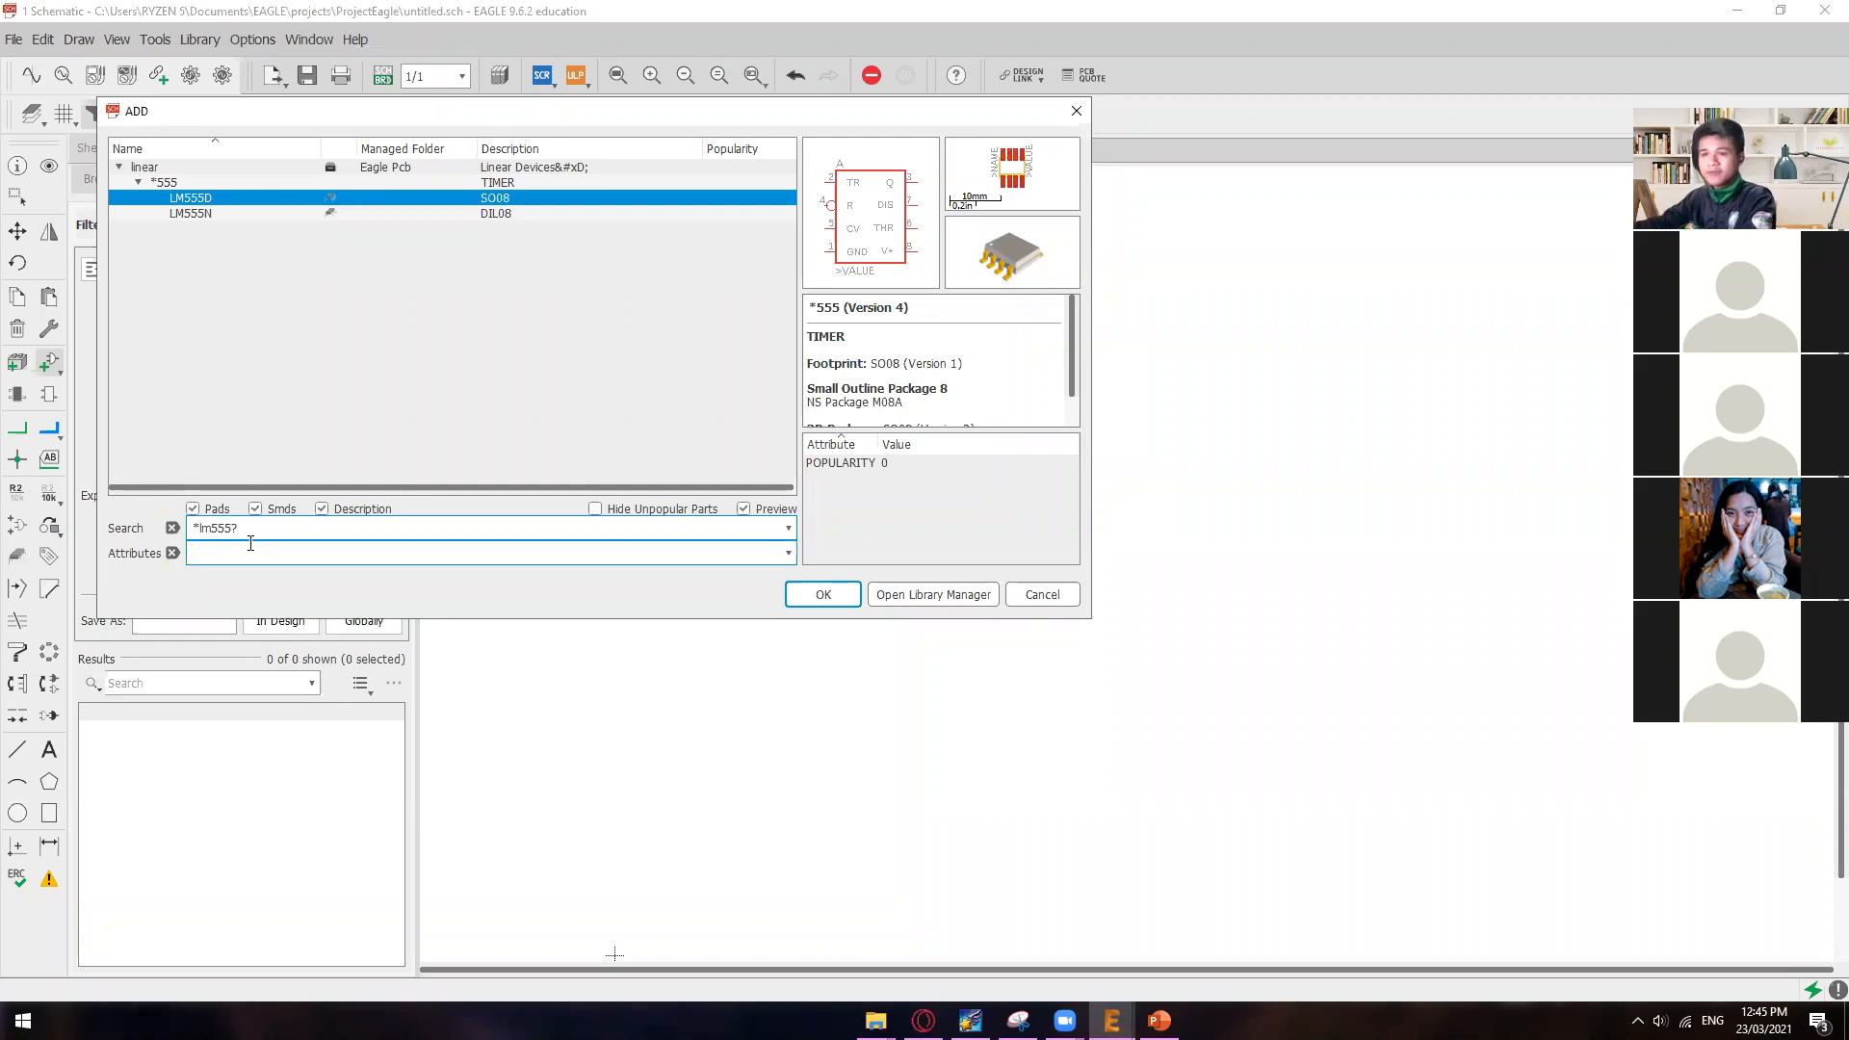
pyautogui.click(820, 592)
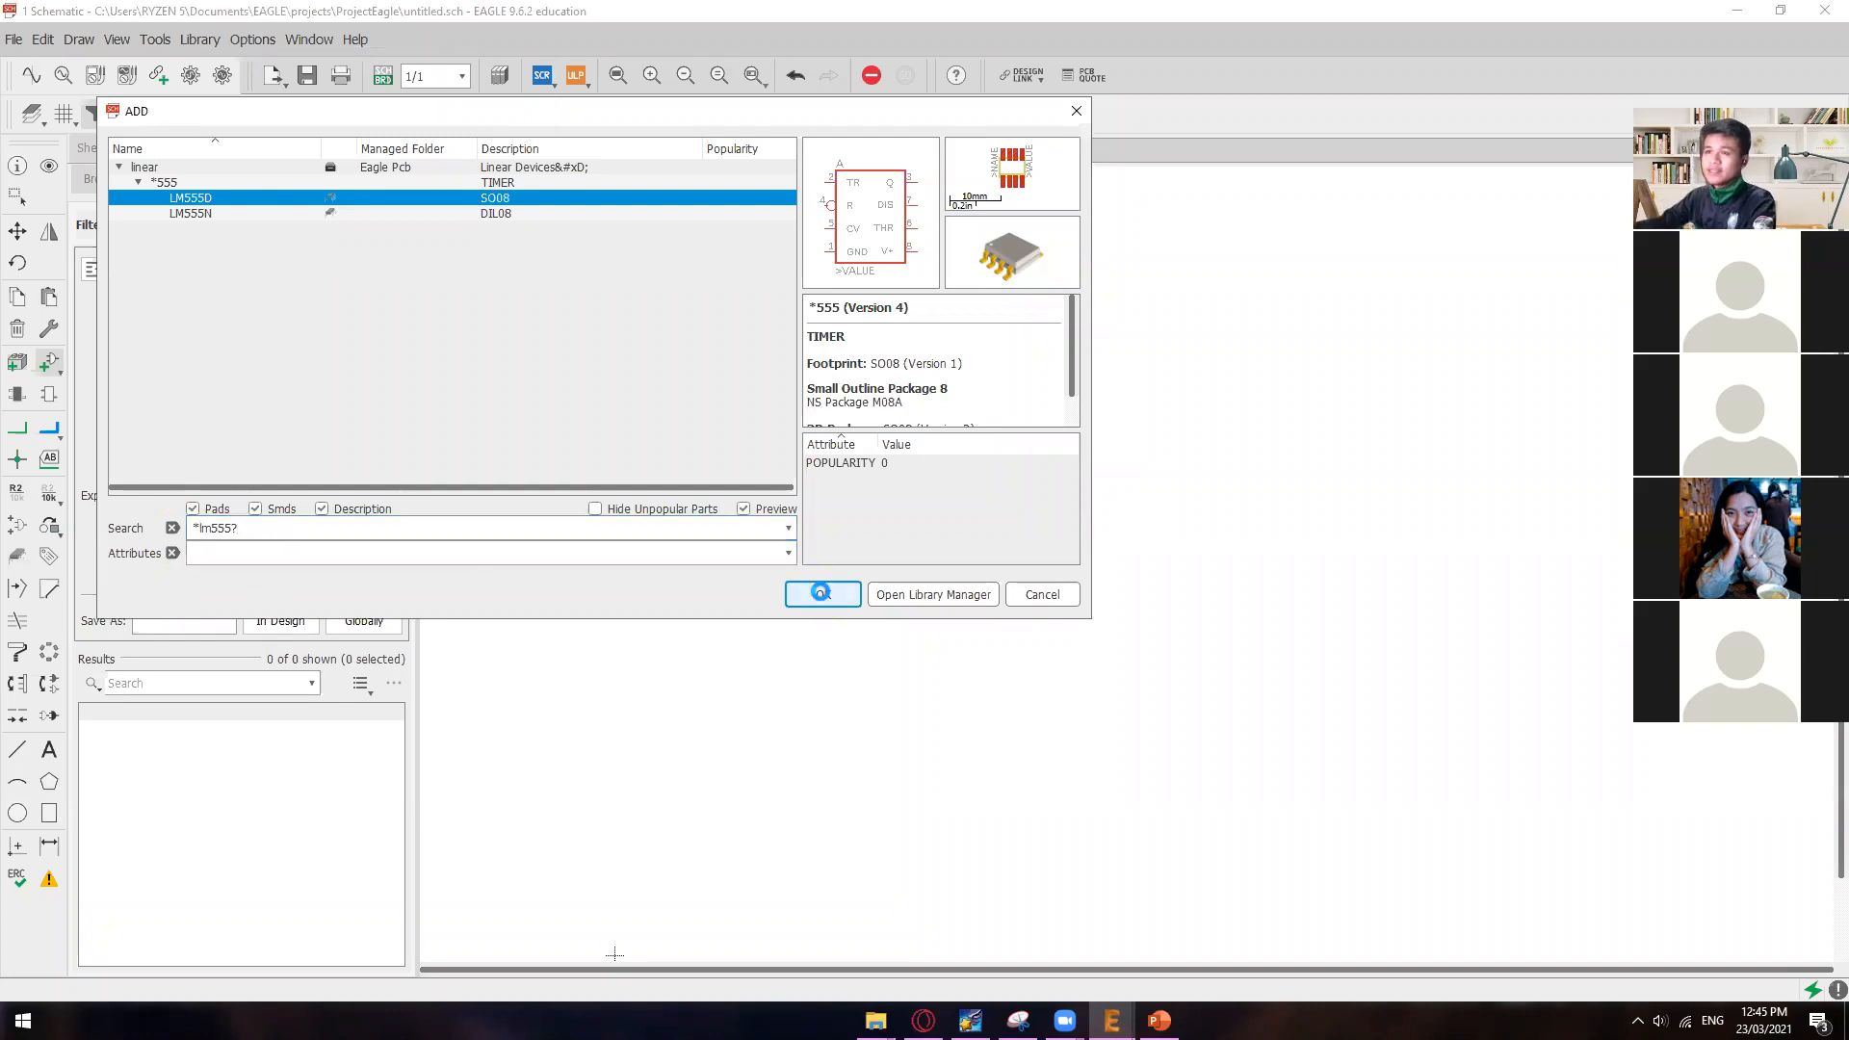
pyautogui.click(808, 599)
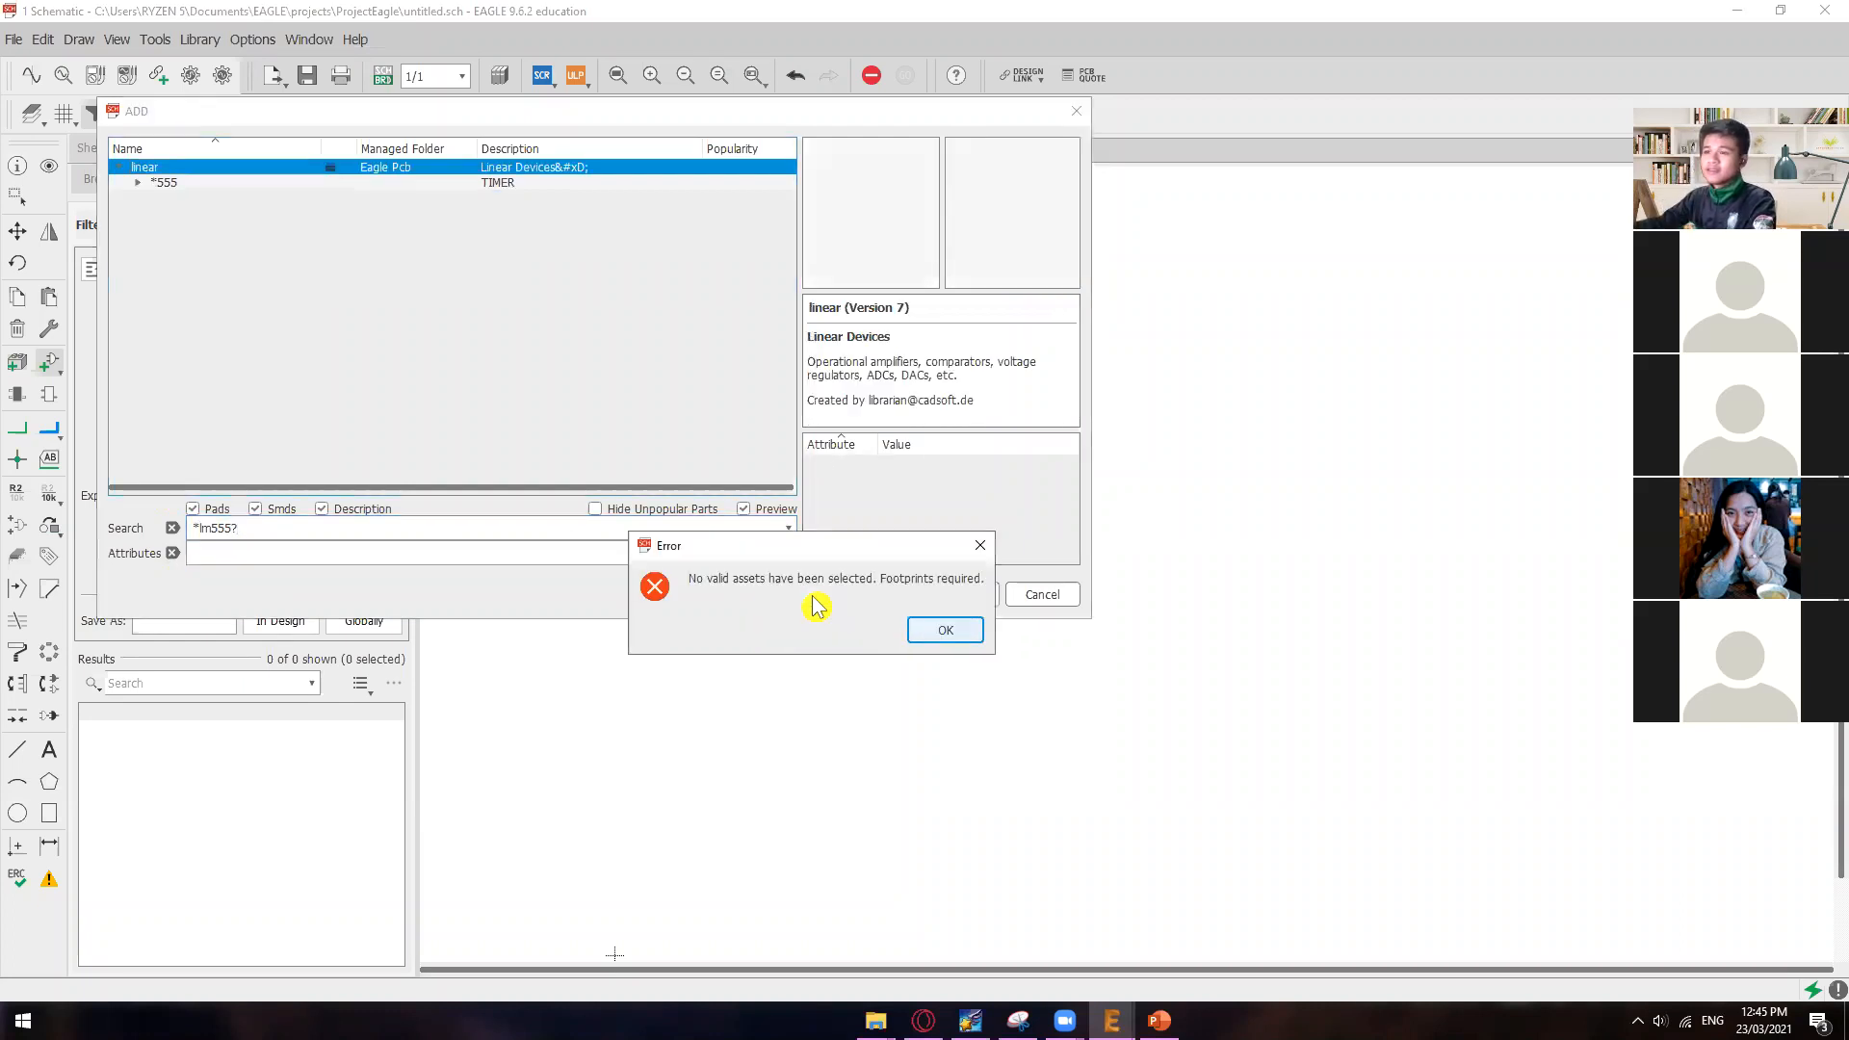
pyautogui.click(978, 546)
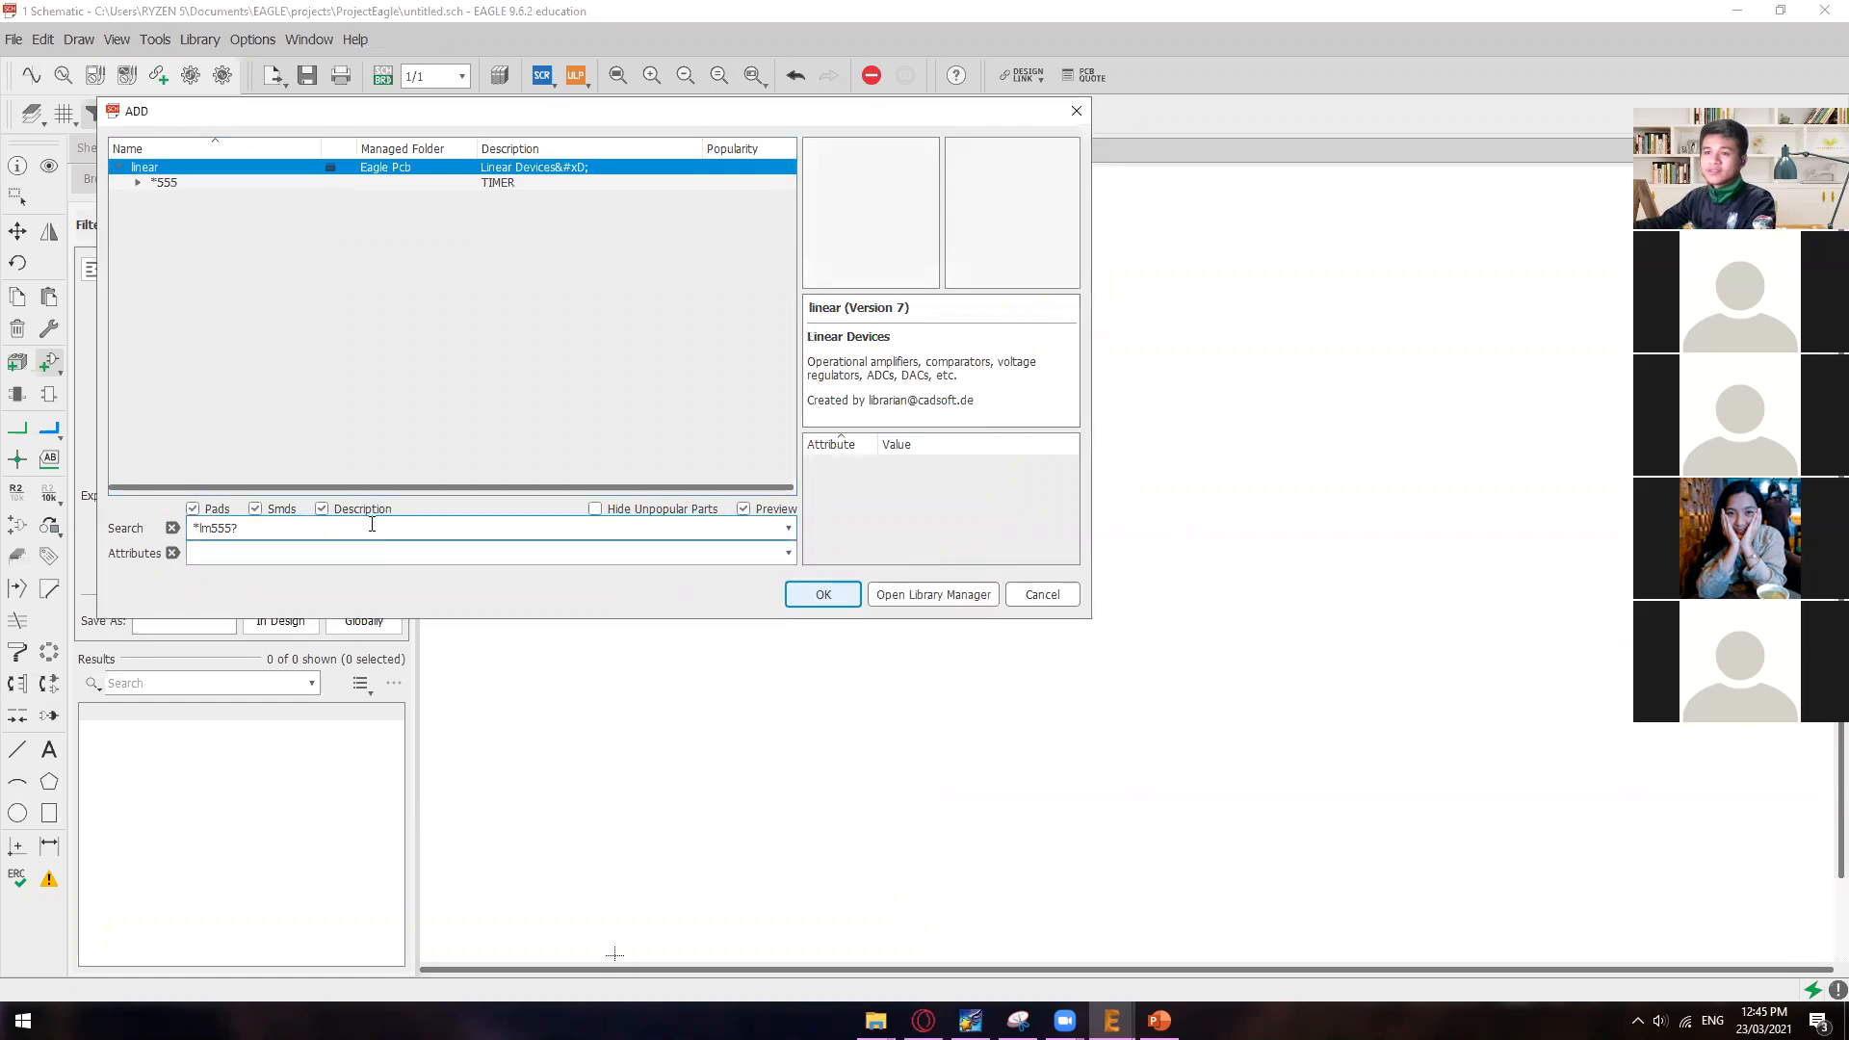
pyautogui.click(794, 601)
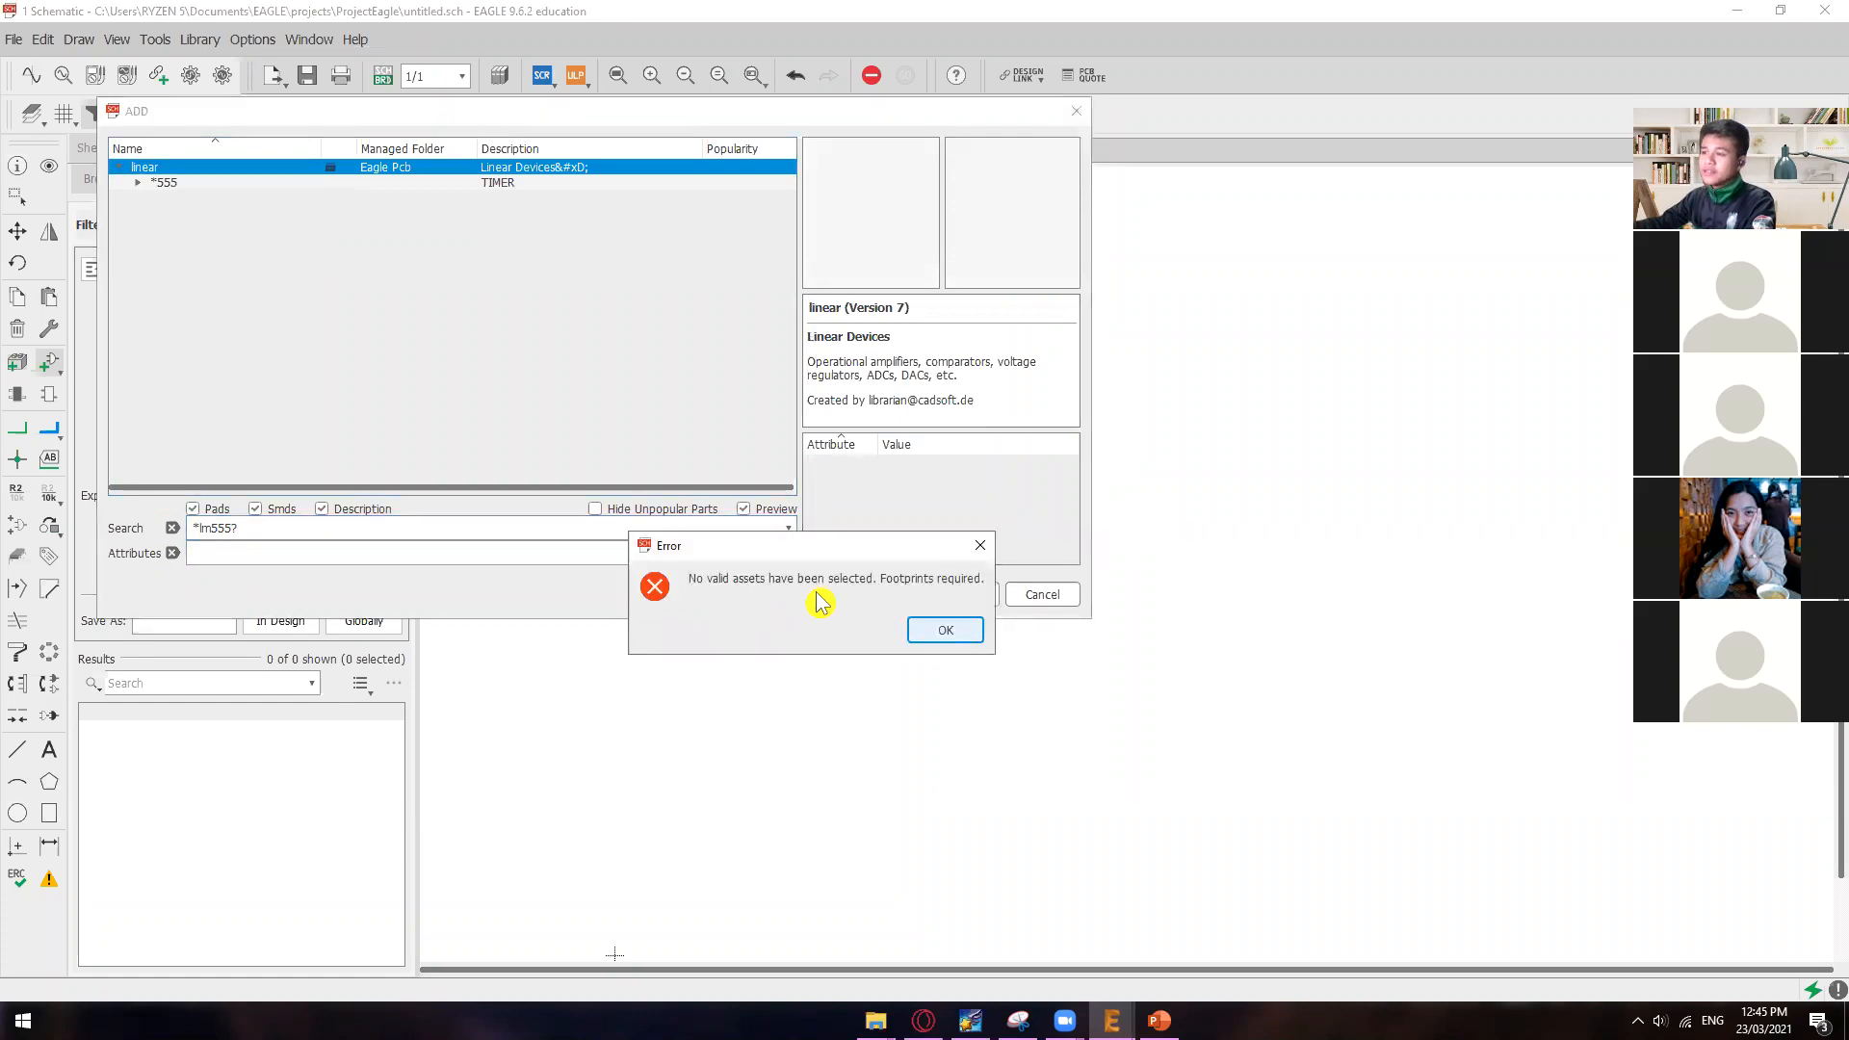
pyautogui.click(979, 545)
# Step: Search the libraries for *lm555* and close the part library without adding a part
pyautogui.click(299, 527)
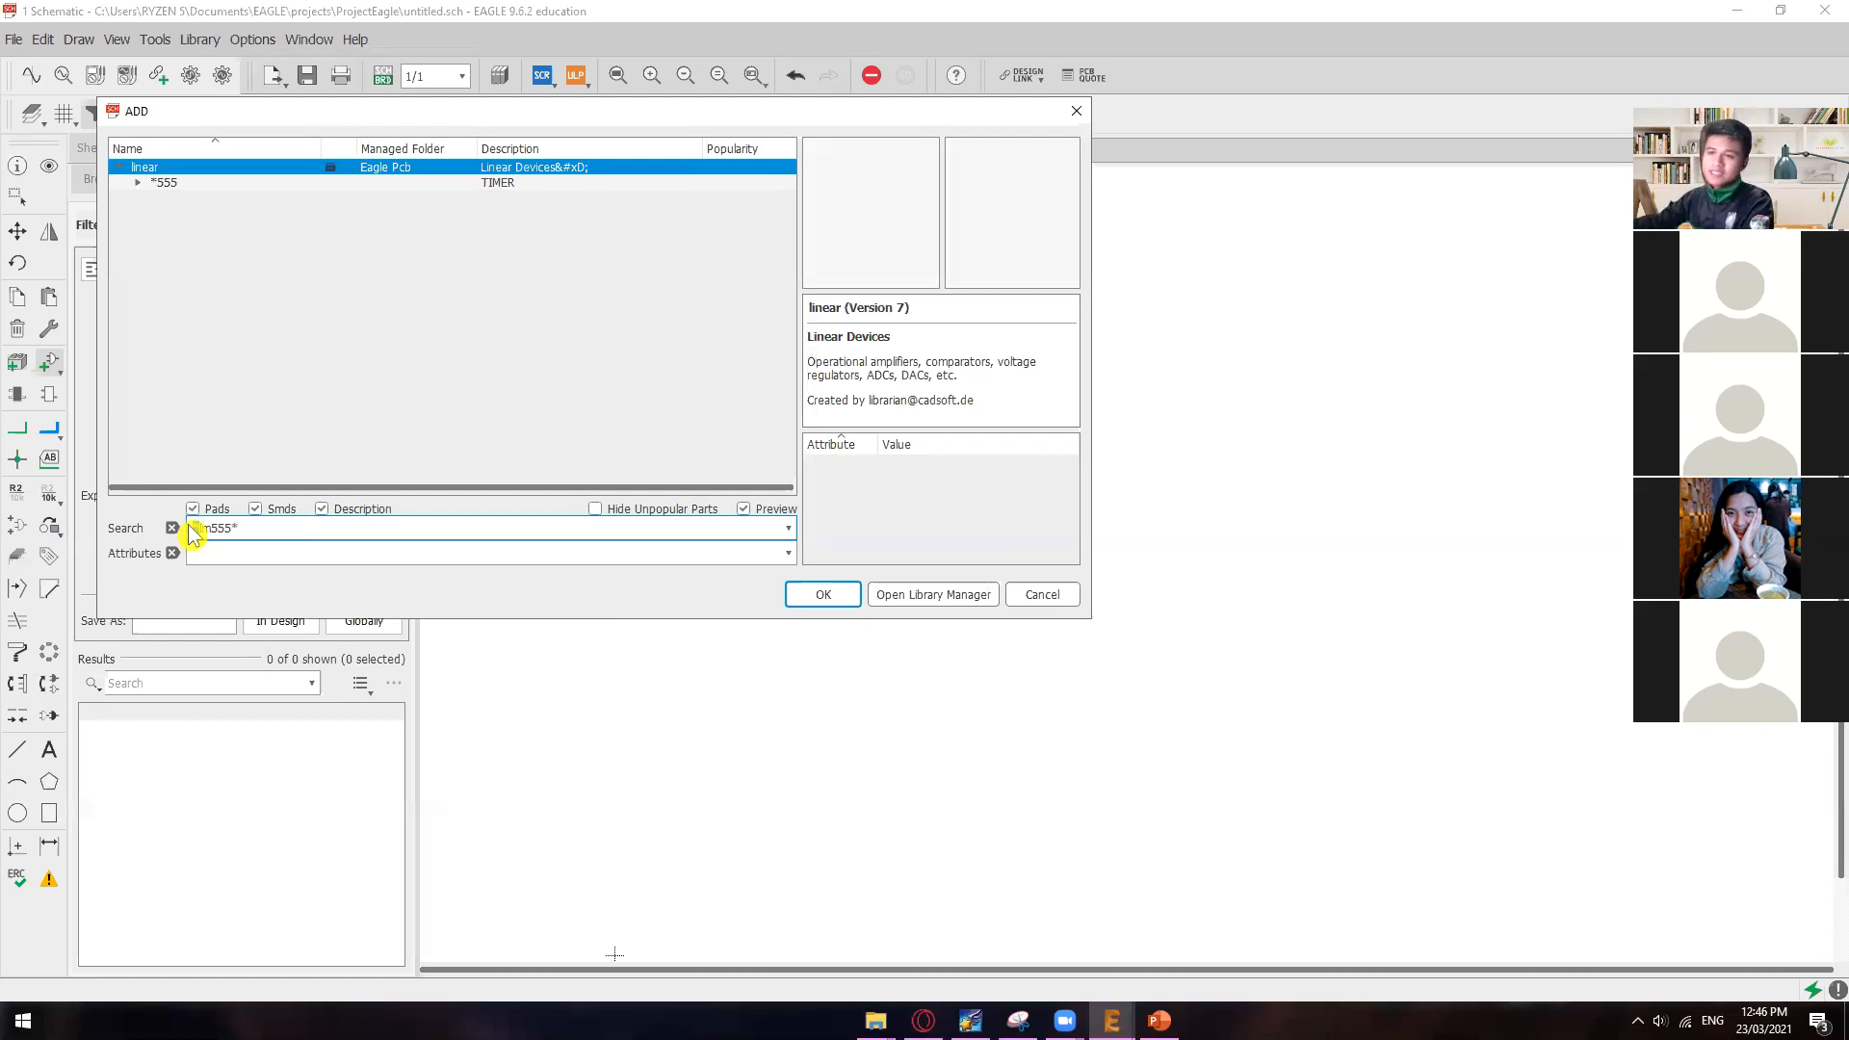
pyautogui.moveTo(233, 527); pyautogui.dragTo(202, 528)
pyautogui.click(260, 528)
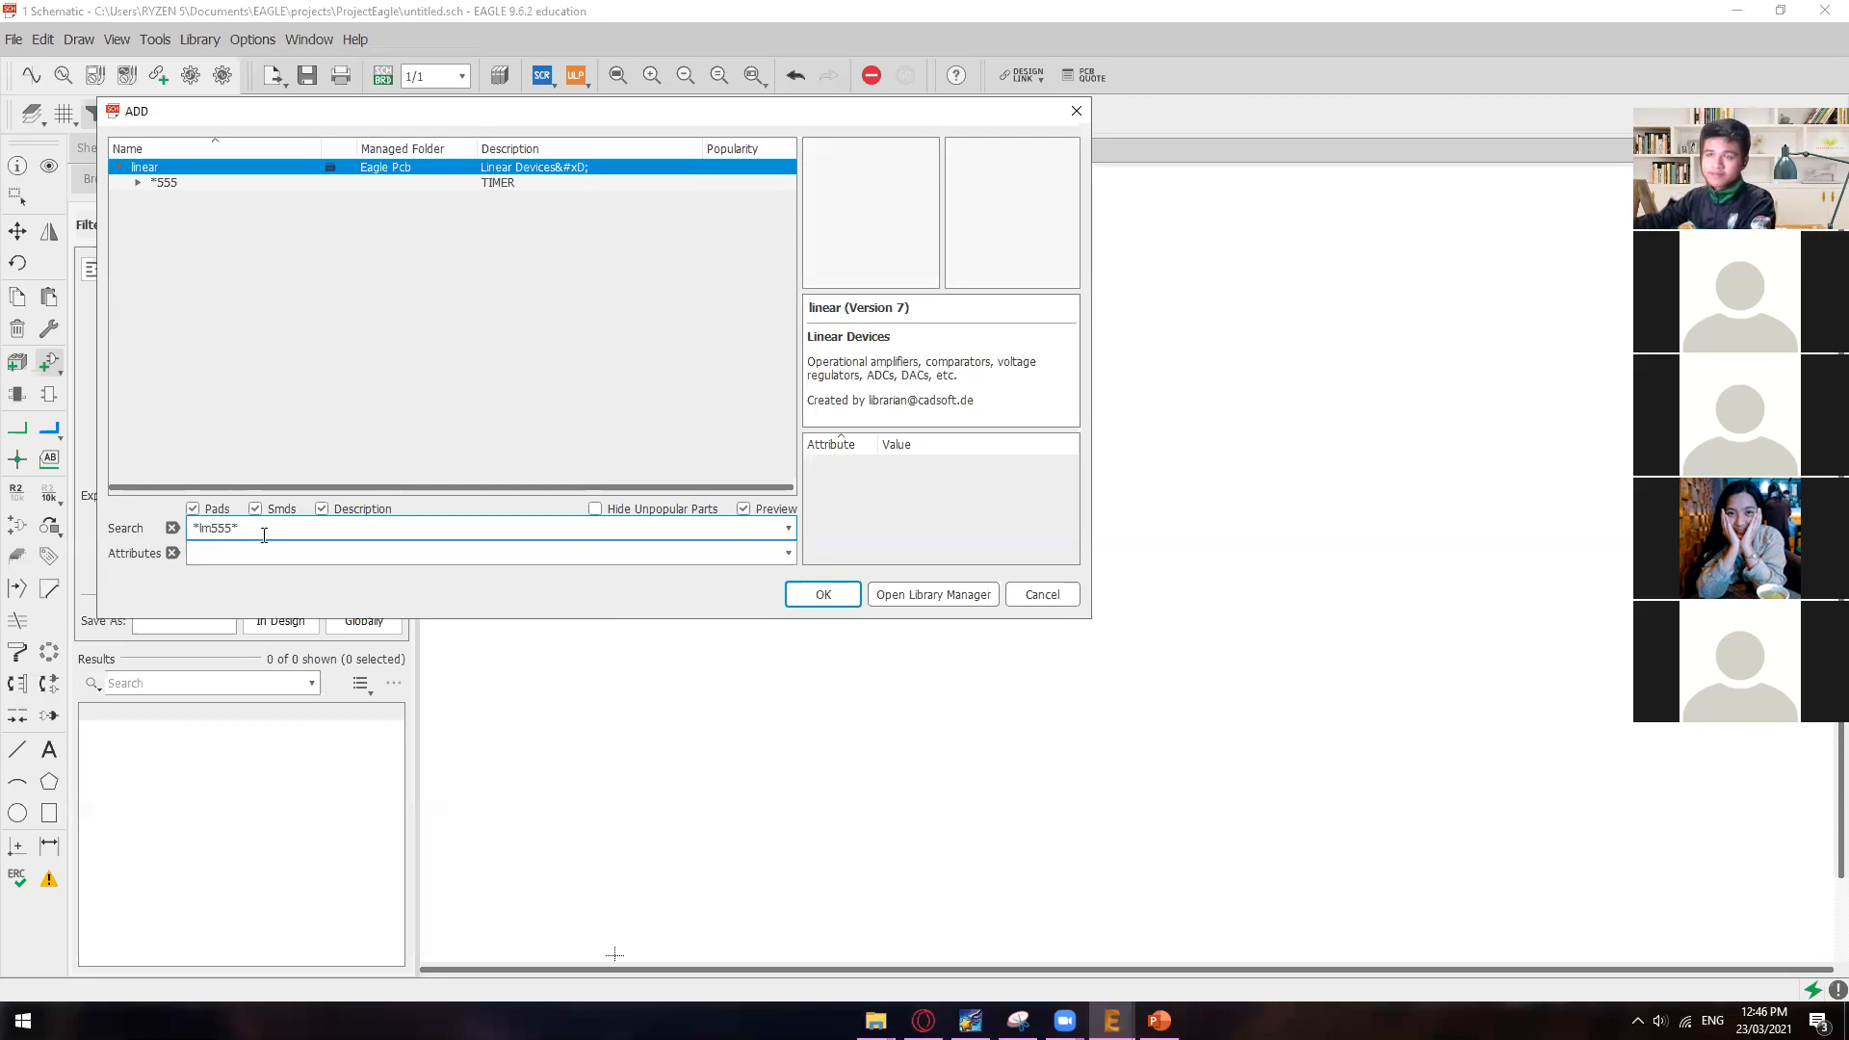
pyautogui.click(825, 603)
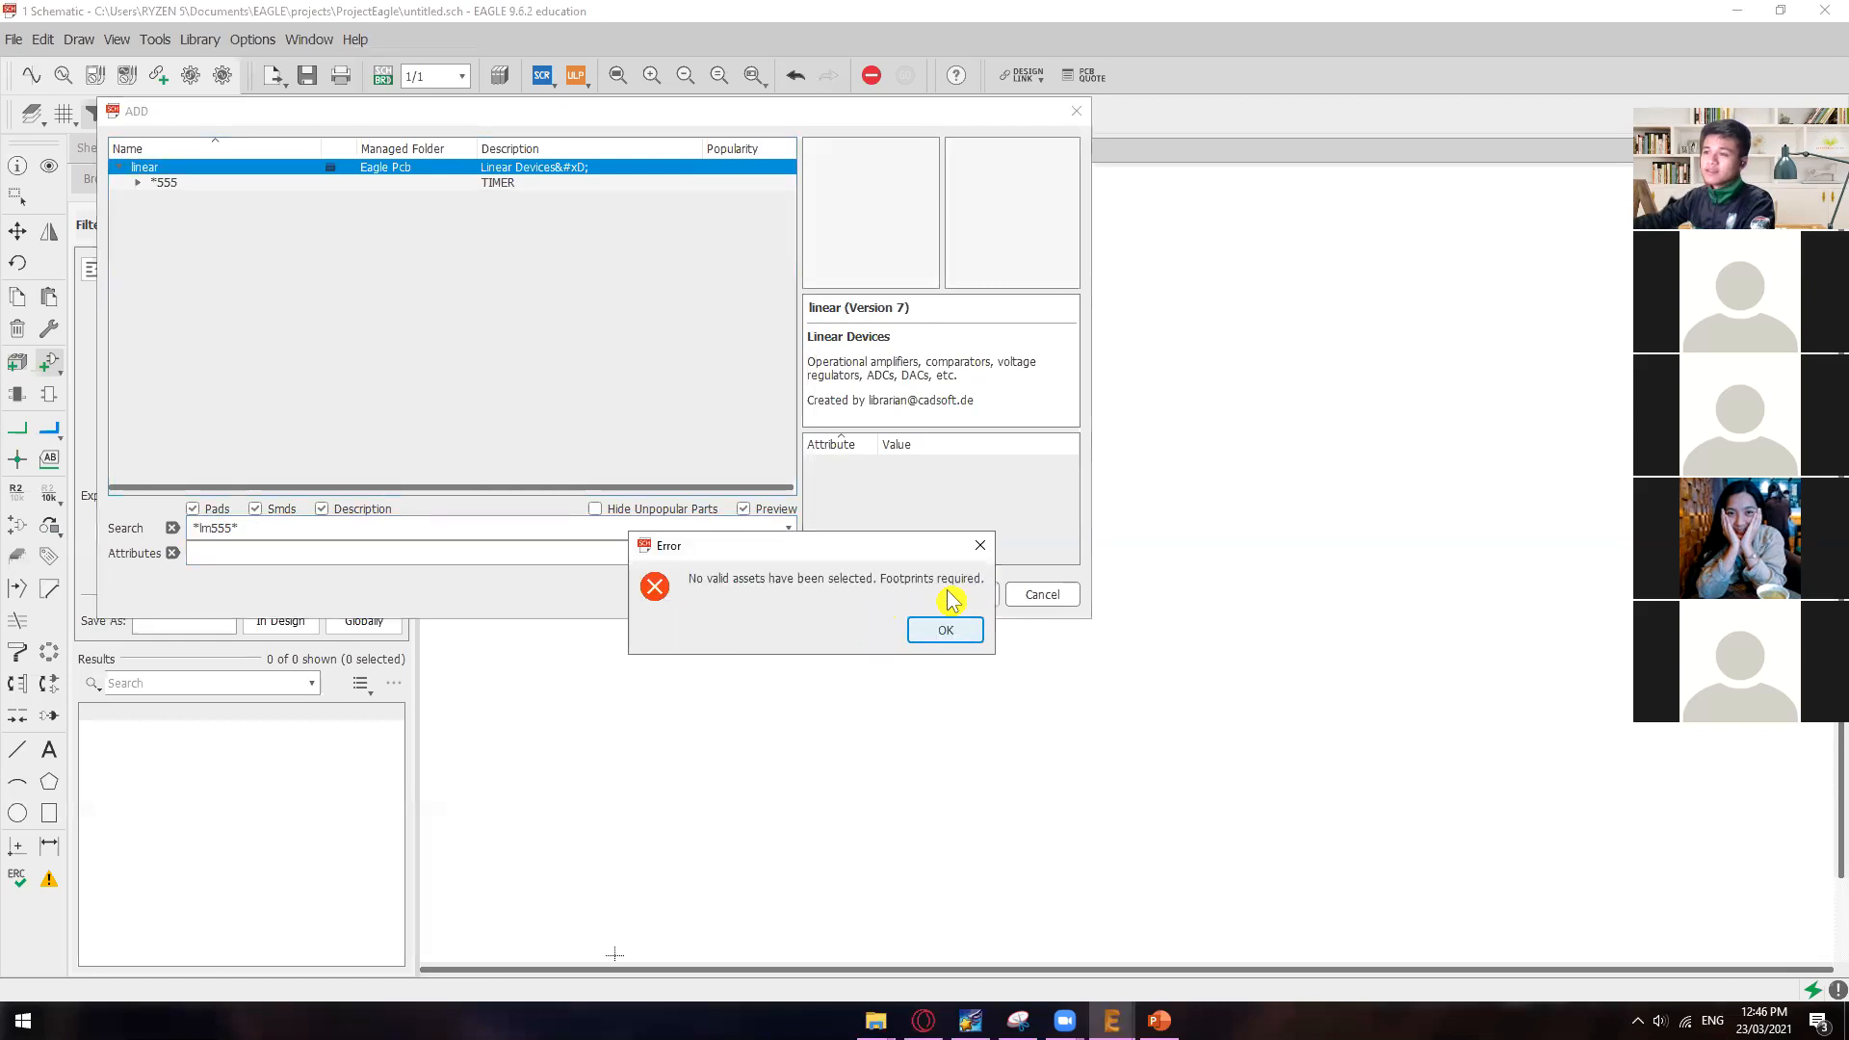
pyautogui.click(980, 552)
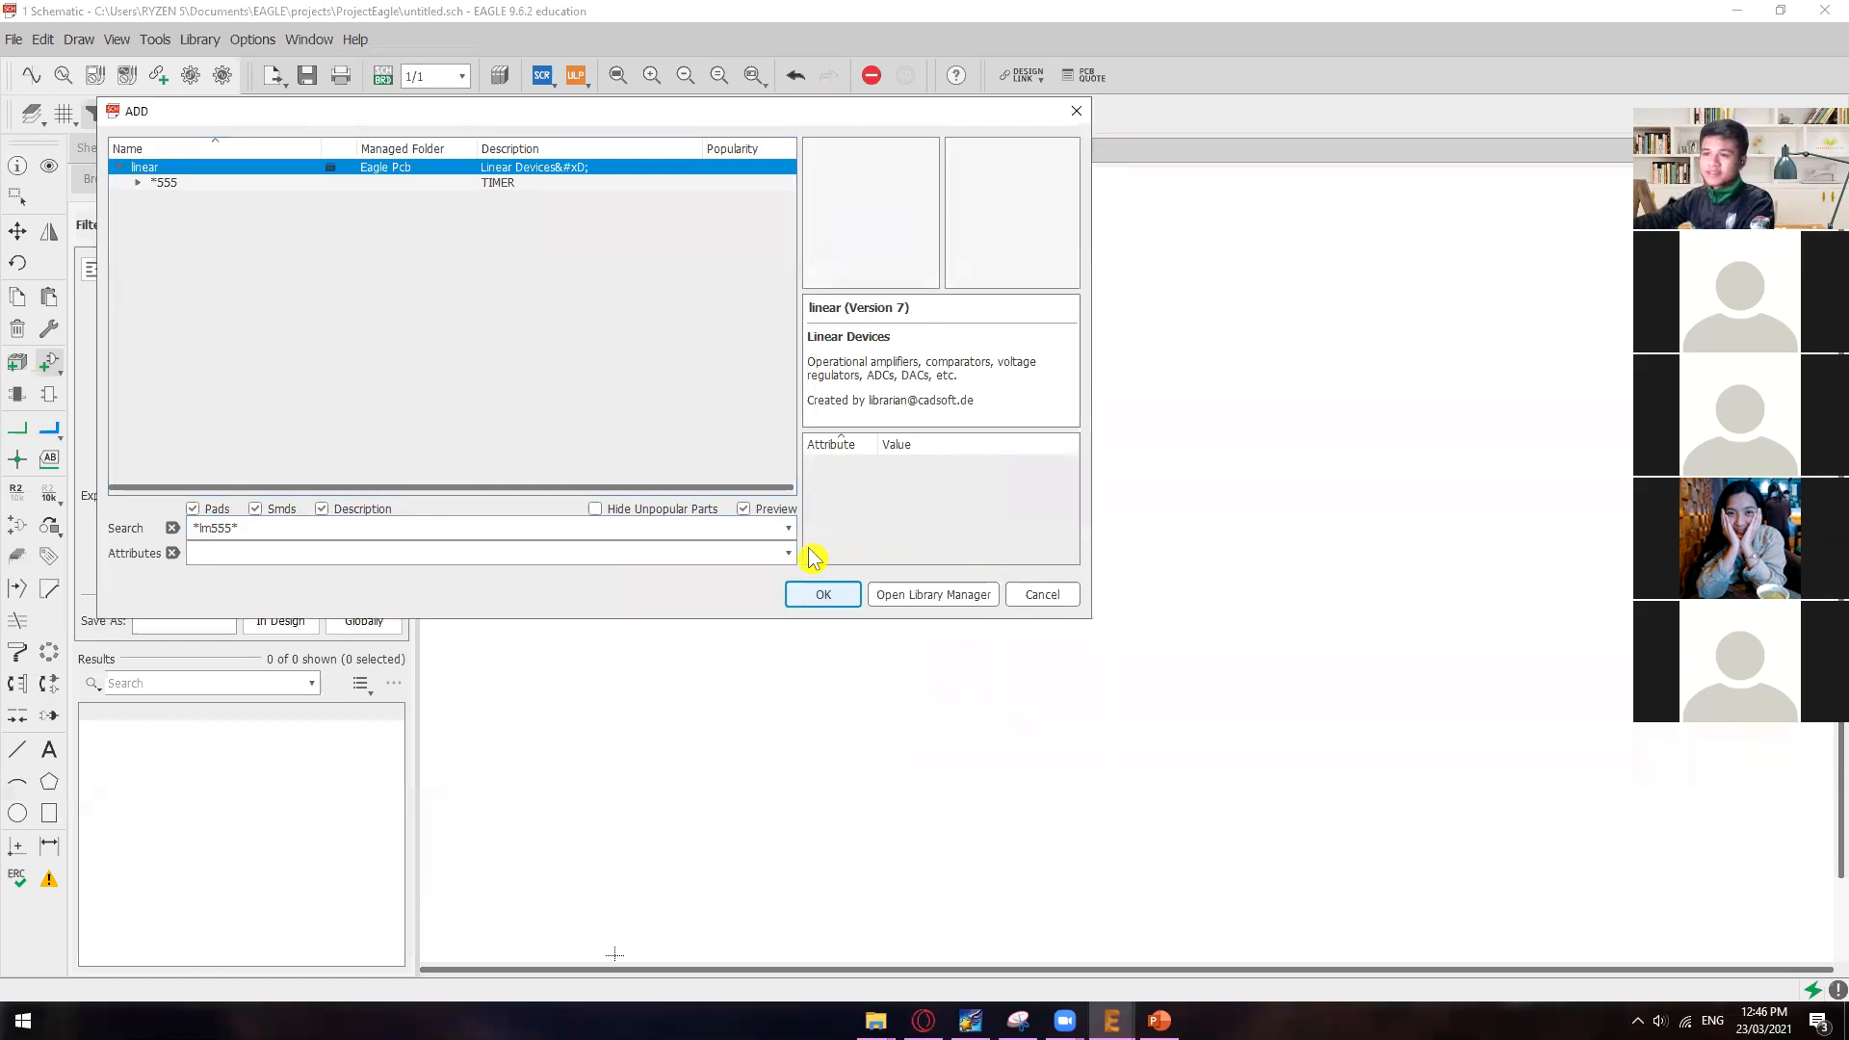
pyautogui.click(1036, 594)
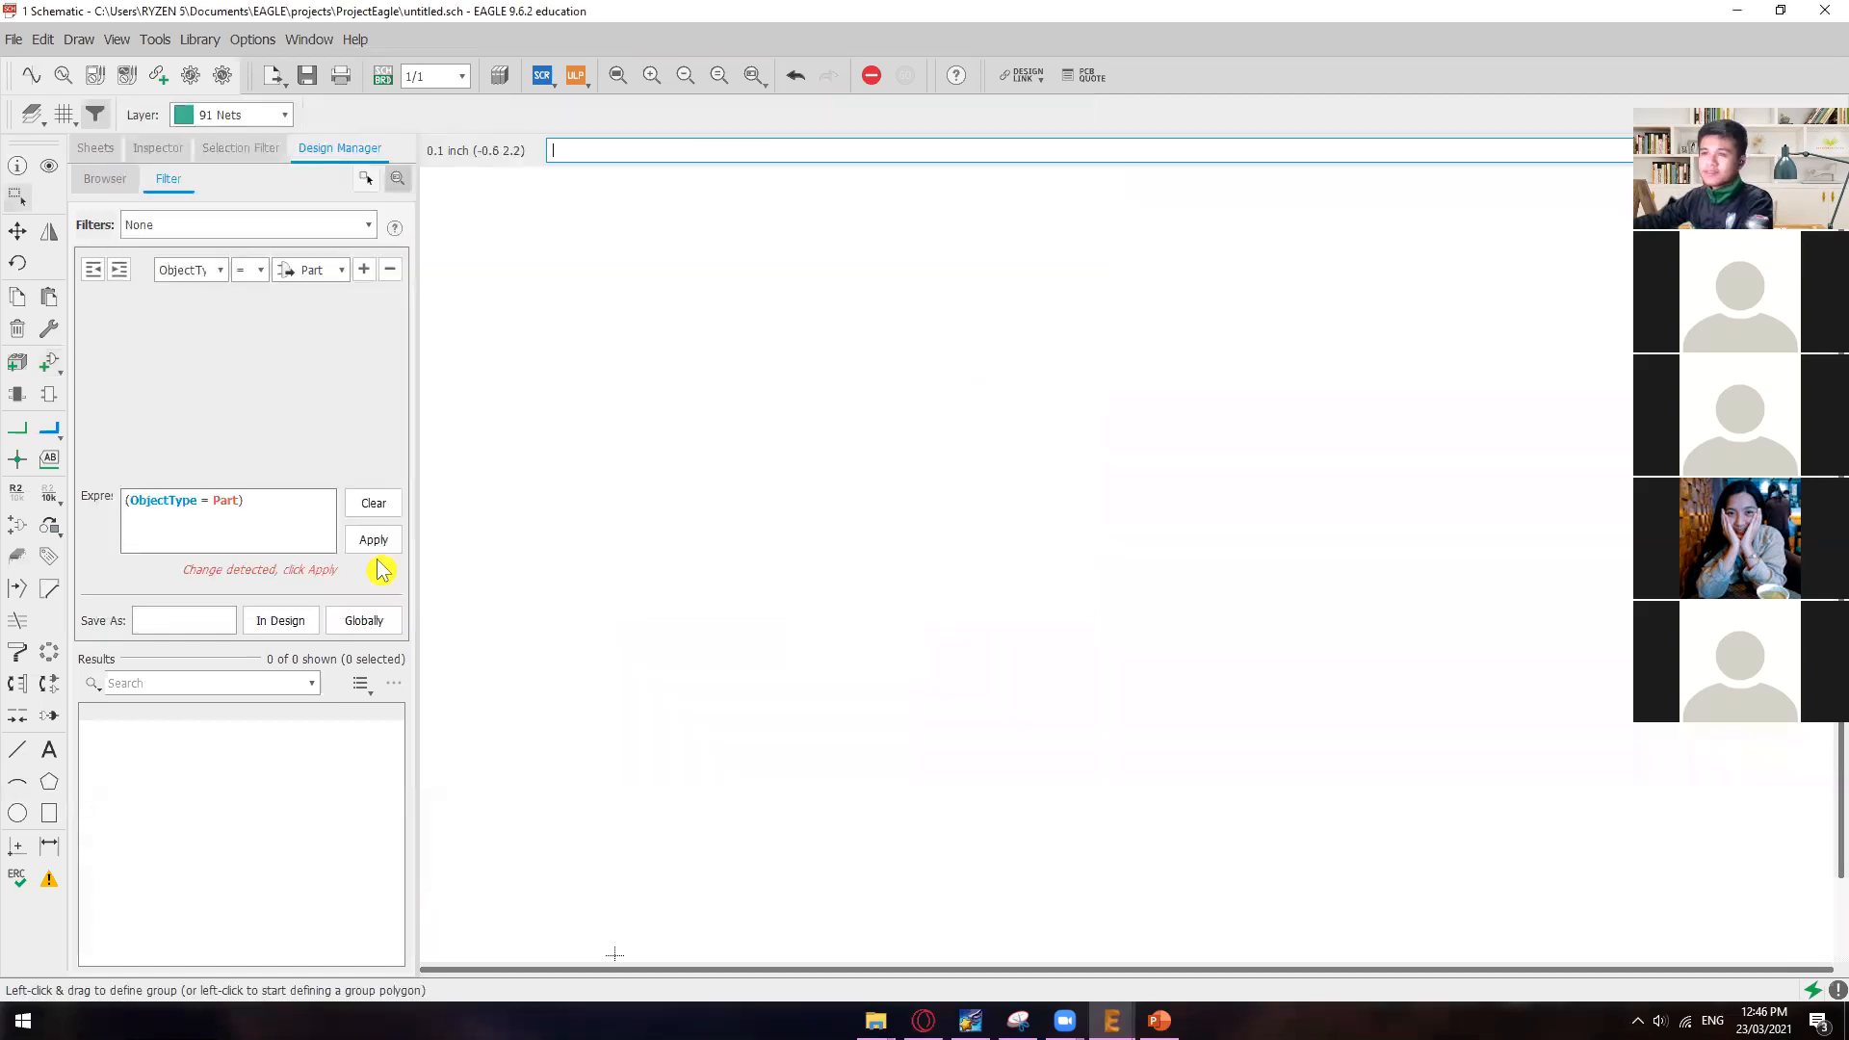
# Step: Reopen the part library with the ADD command and clear the search text to list all libraries
pyautogui.click(49, 364)
pyautogui.click(732, 602)
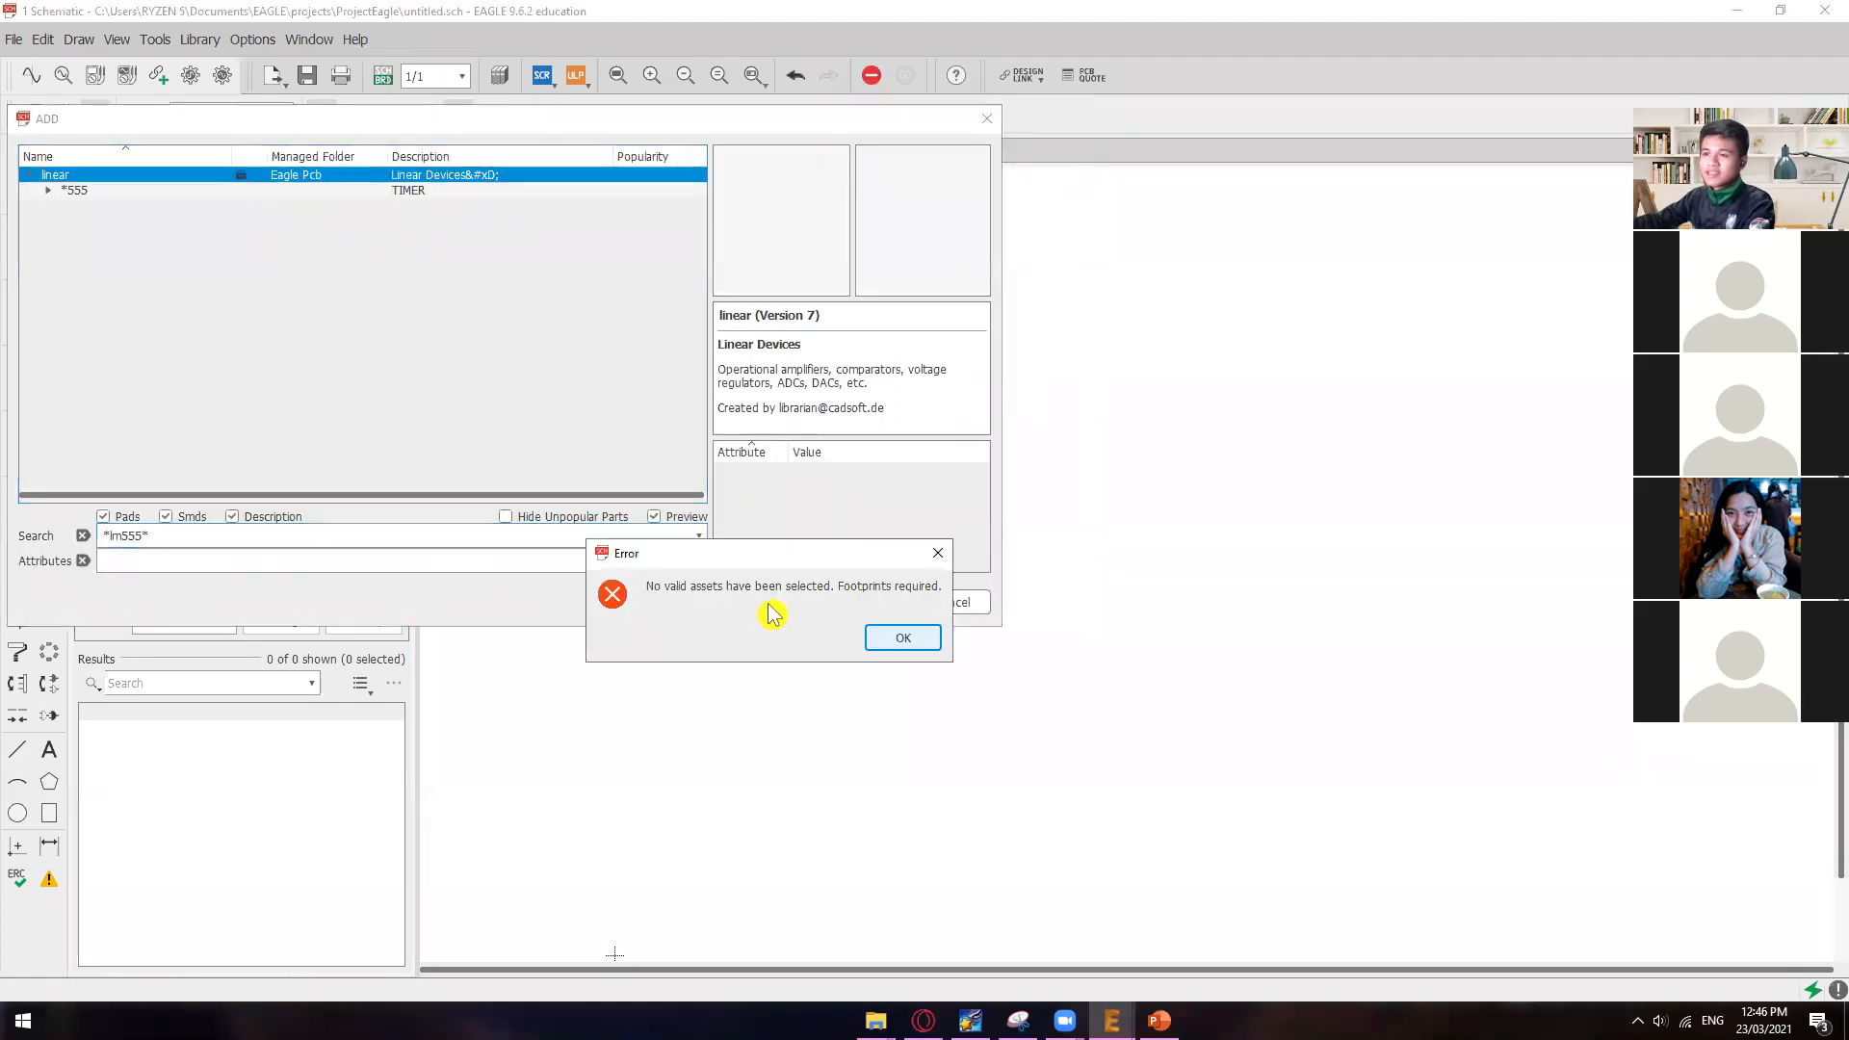
pyautogui.click(936, 549)
pyautogui.click(227, 537)
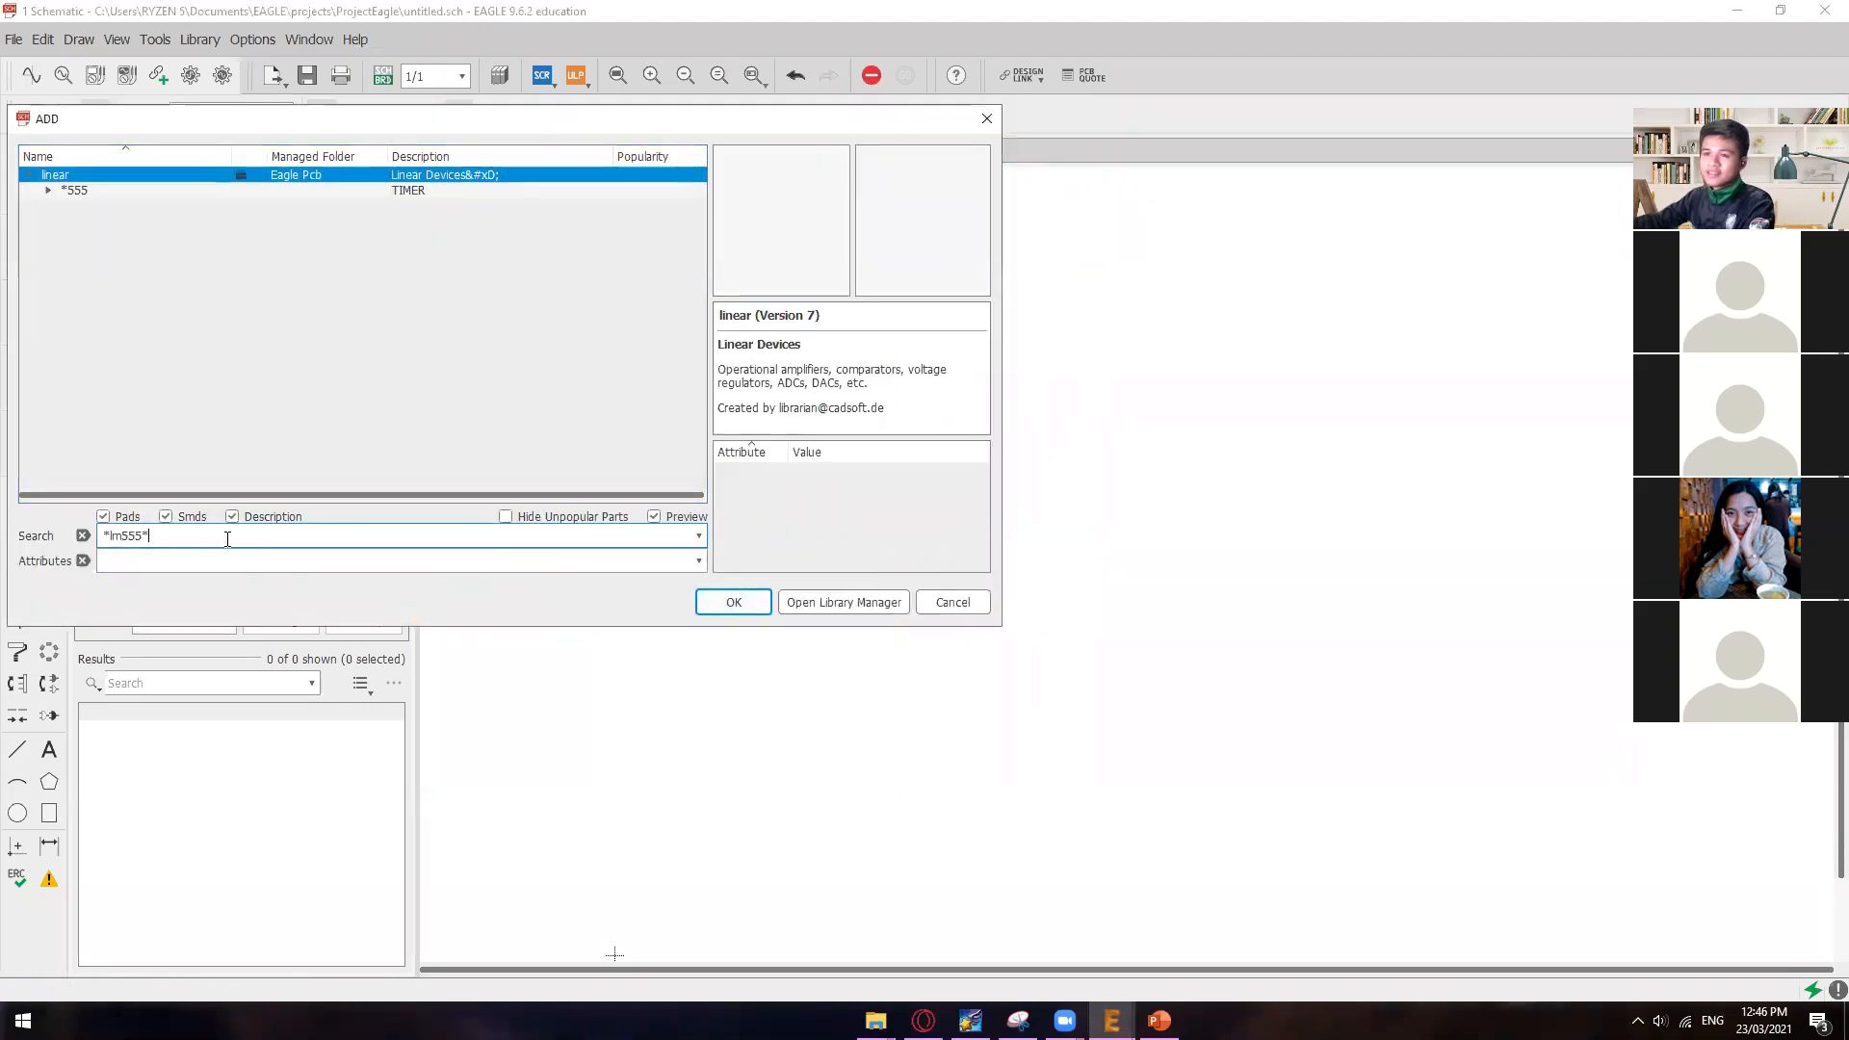
pyautogui.click(83, 538)
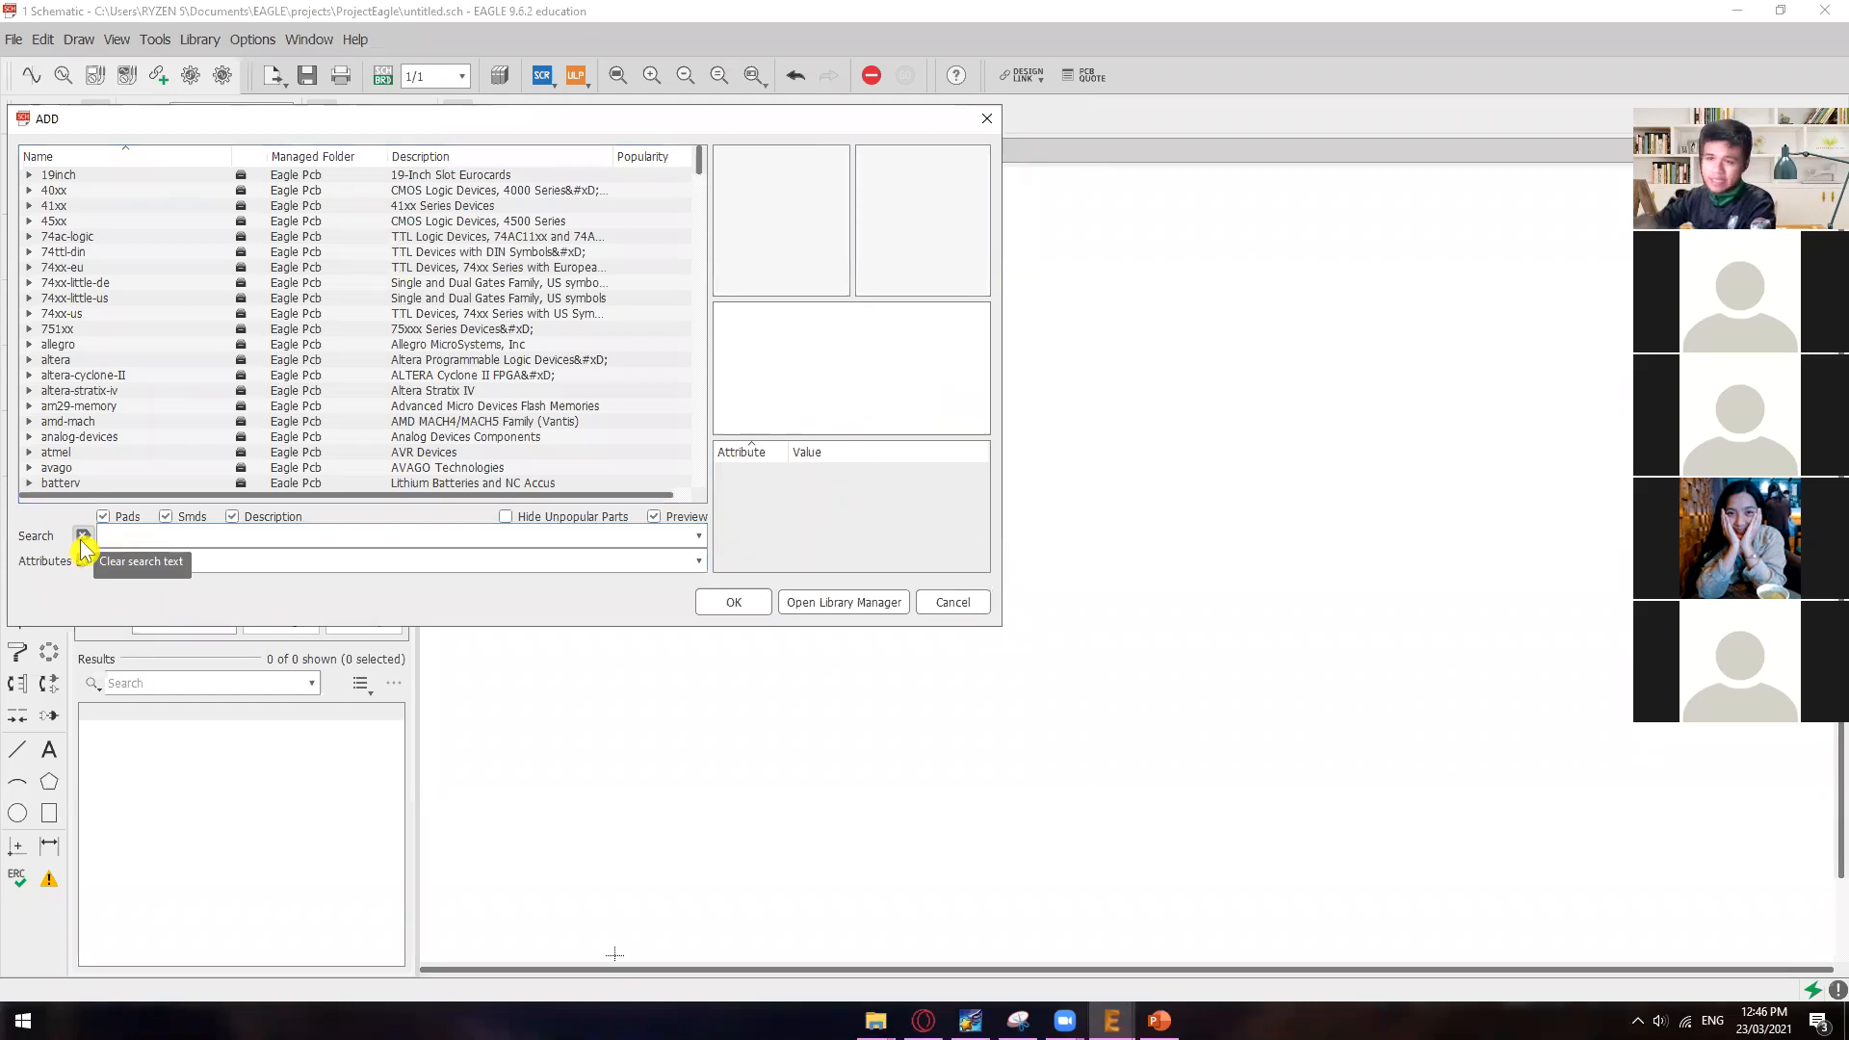
# Step: Search the part libraries for *lm555* and expand the *555 timer in the linear library
pyautogui.click(140, 541)
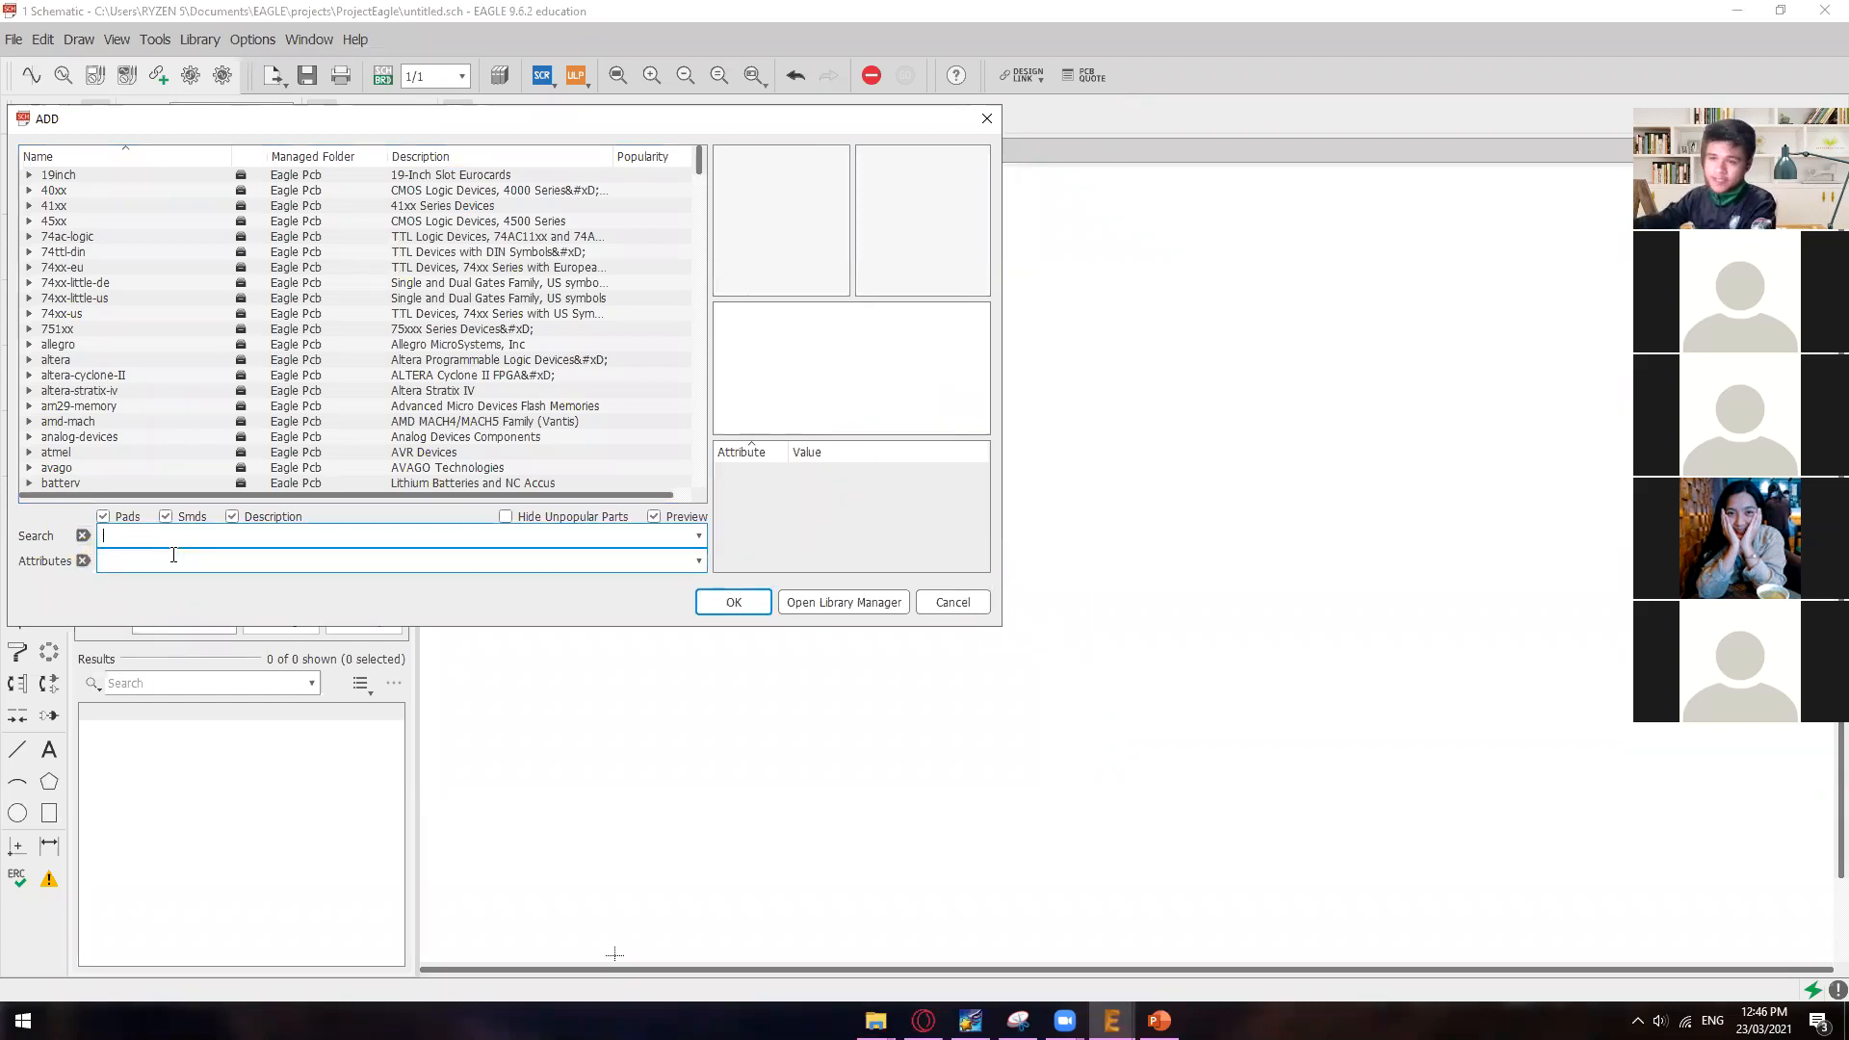
pyautogui.write('*lm5555*')
pyautogui.click(145, 537)
pyautogui.press('BackSpace')
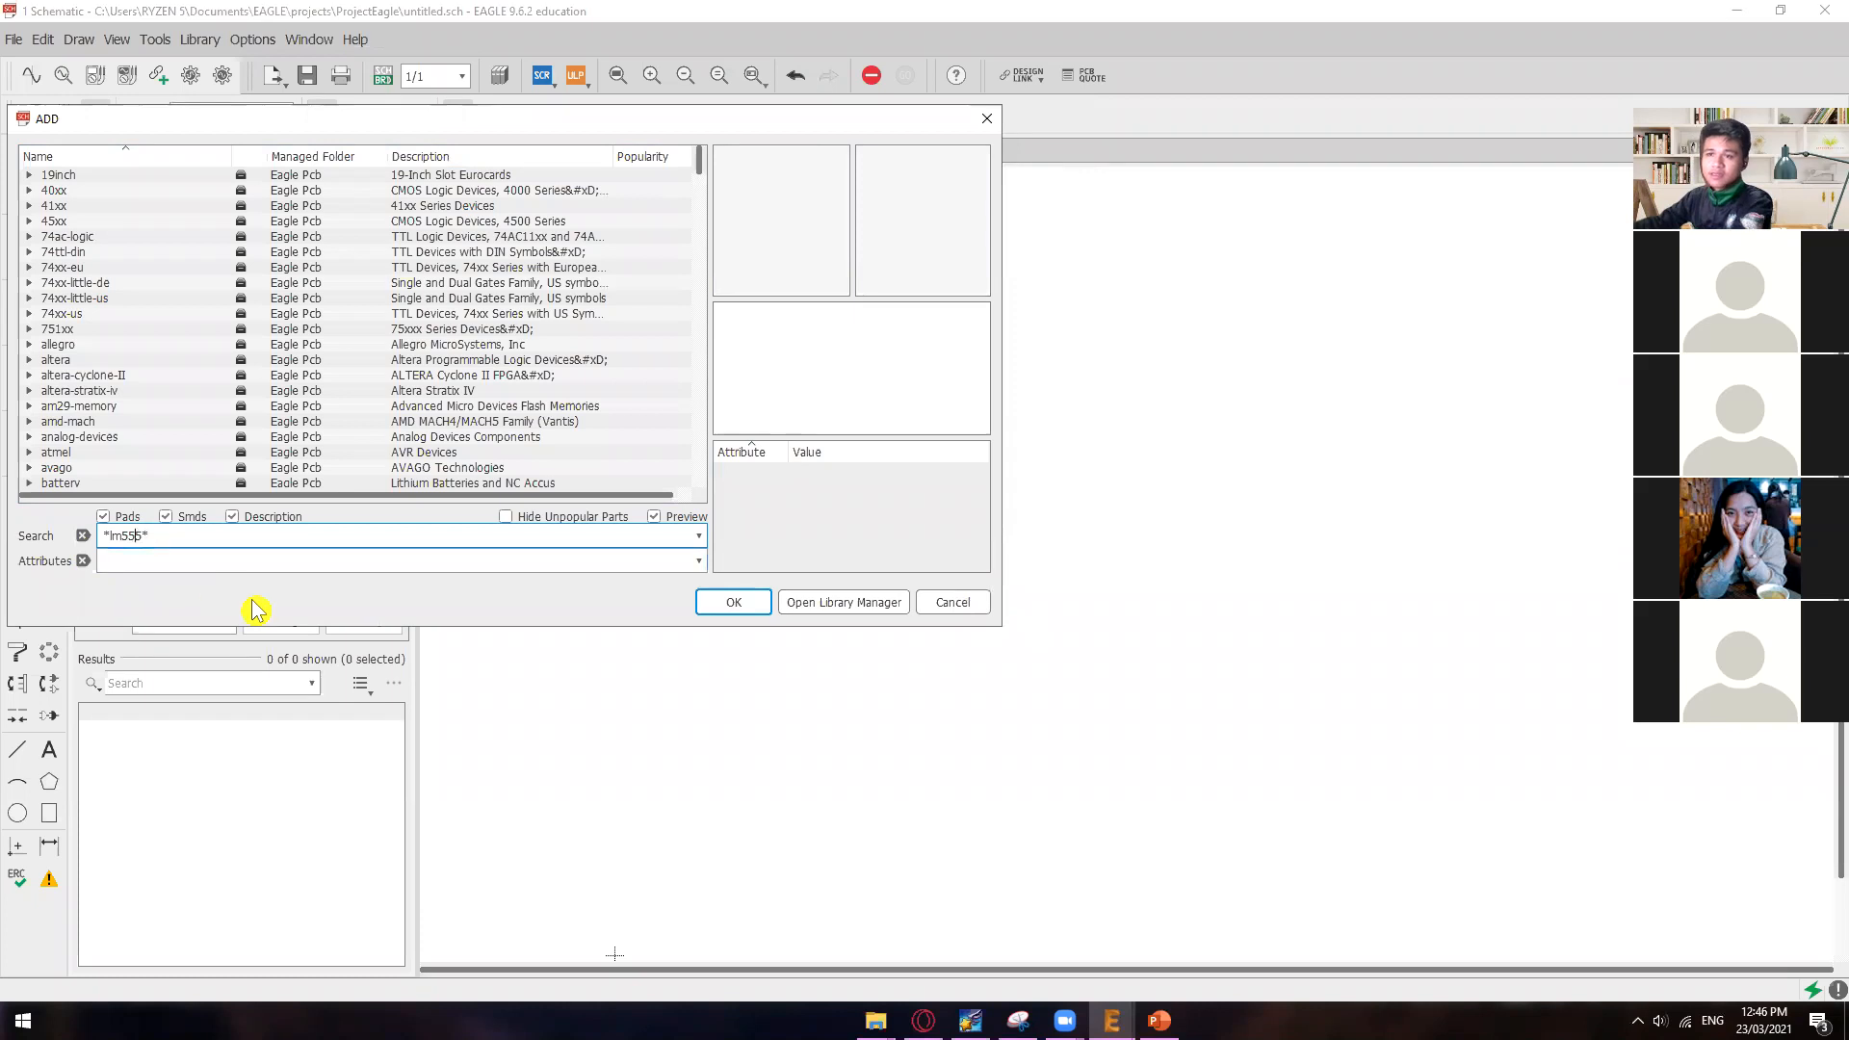
pyautogui.click(733, 603)
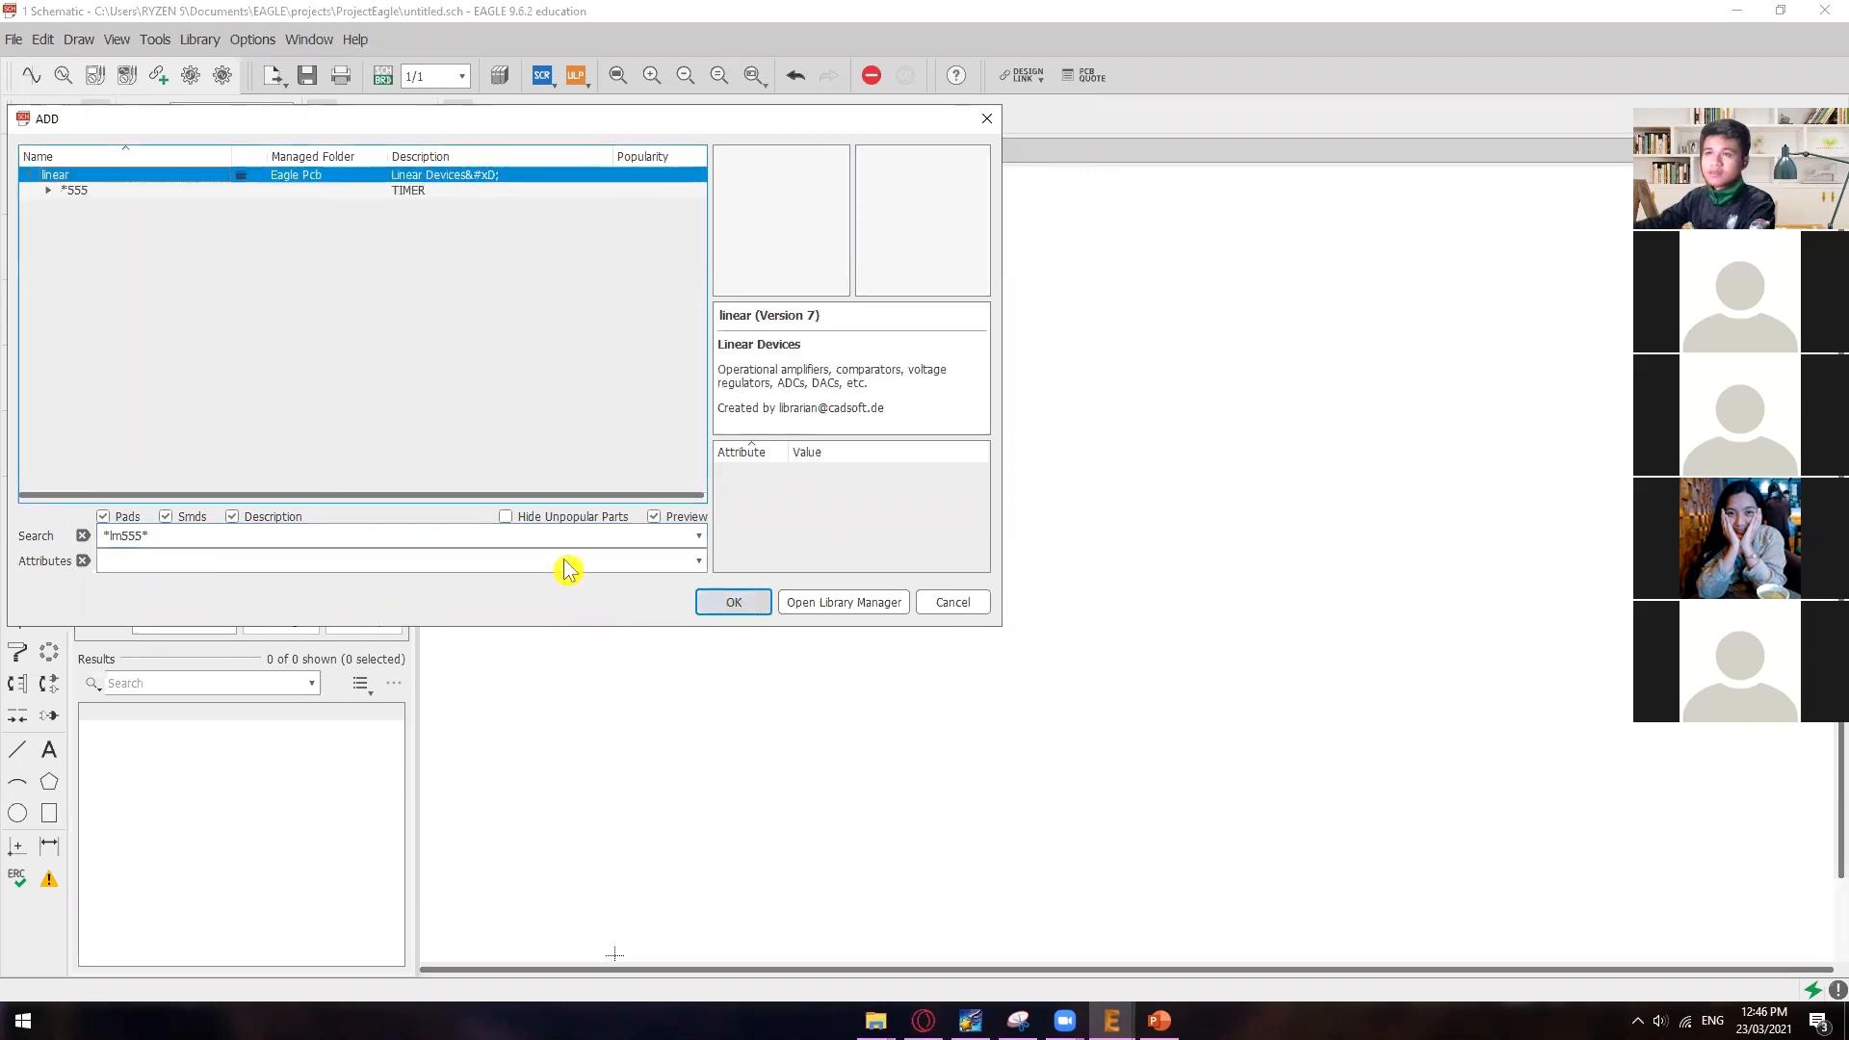
pyautogui.doubleClick(58, 191)
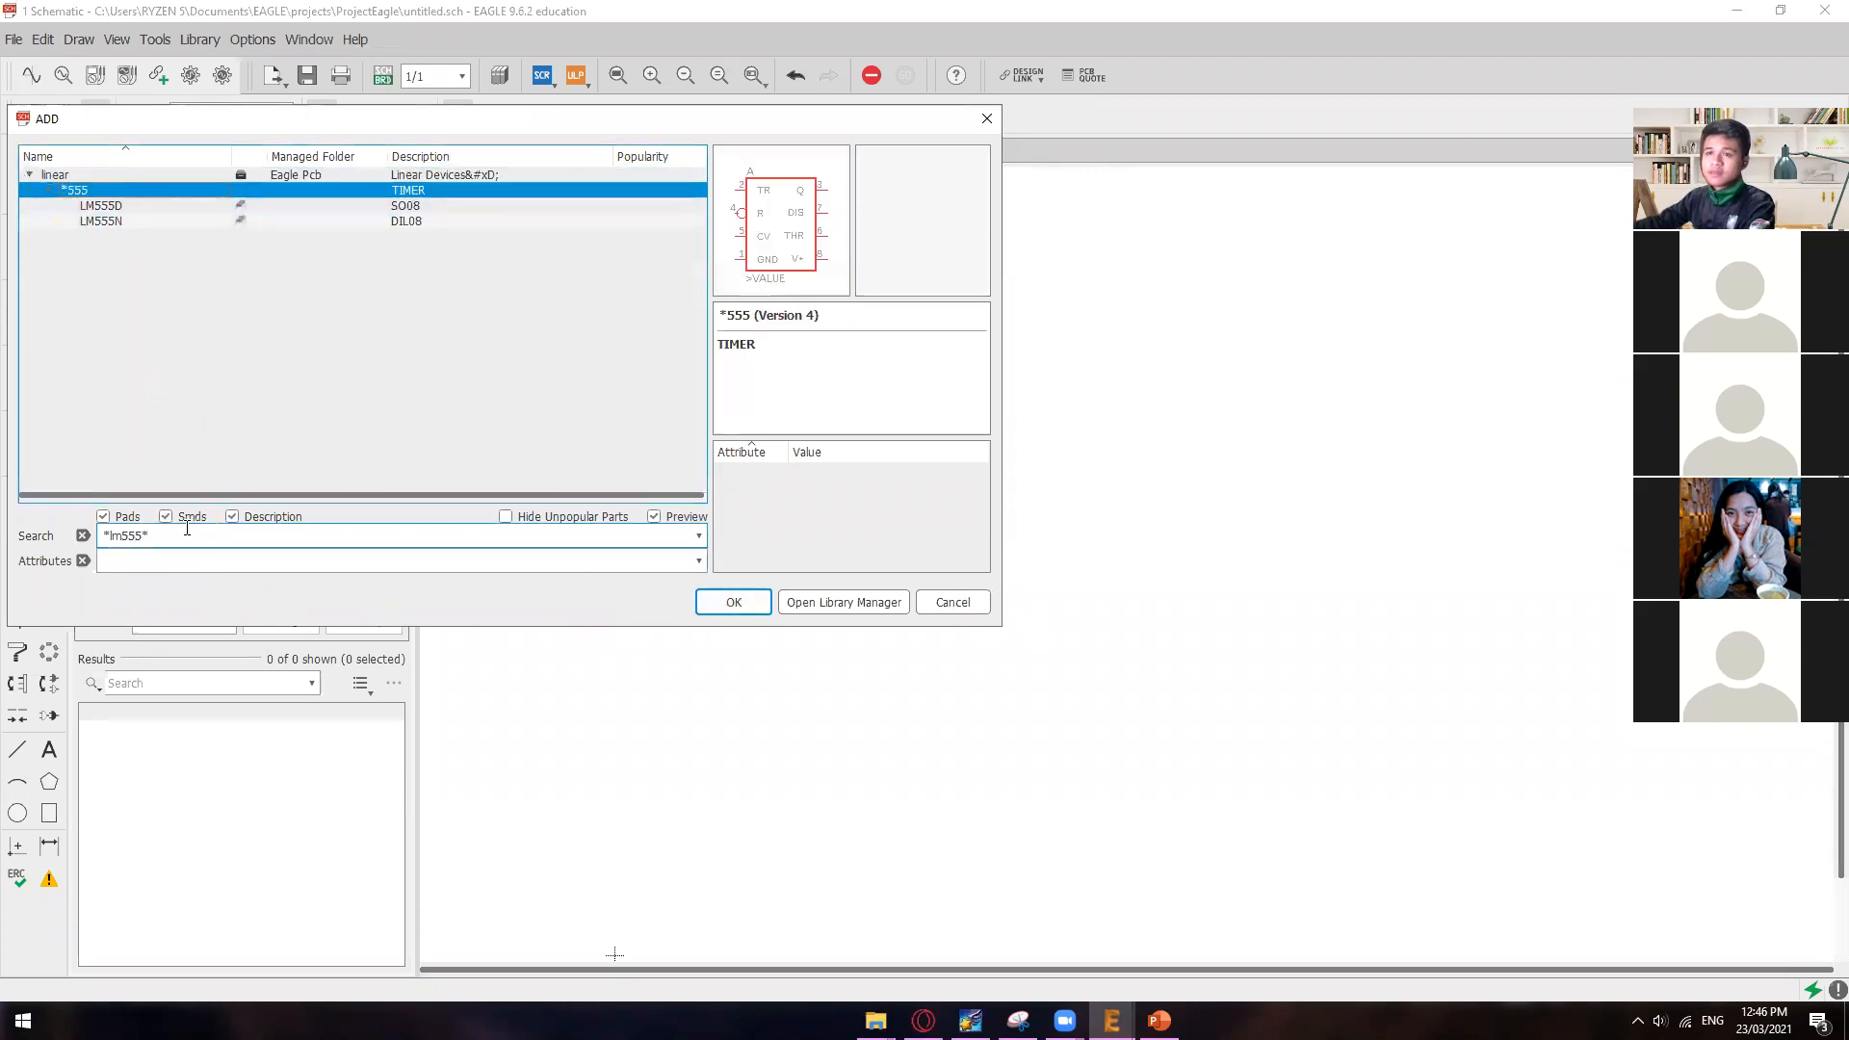
# Step: Remove lm from the search text and search the libraries for *555*
pyautogui.click(119, 535)
pyautogui.press('BackSpace')
pyautogui.press('BackSpace')
pyautogui.click(733, 602)
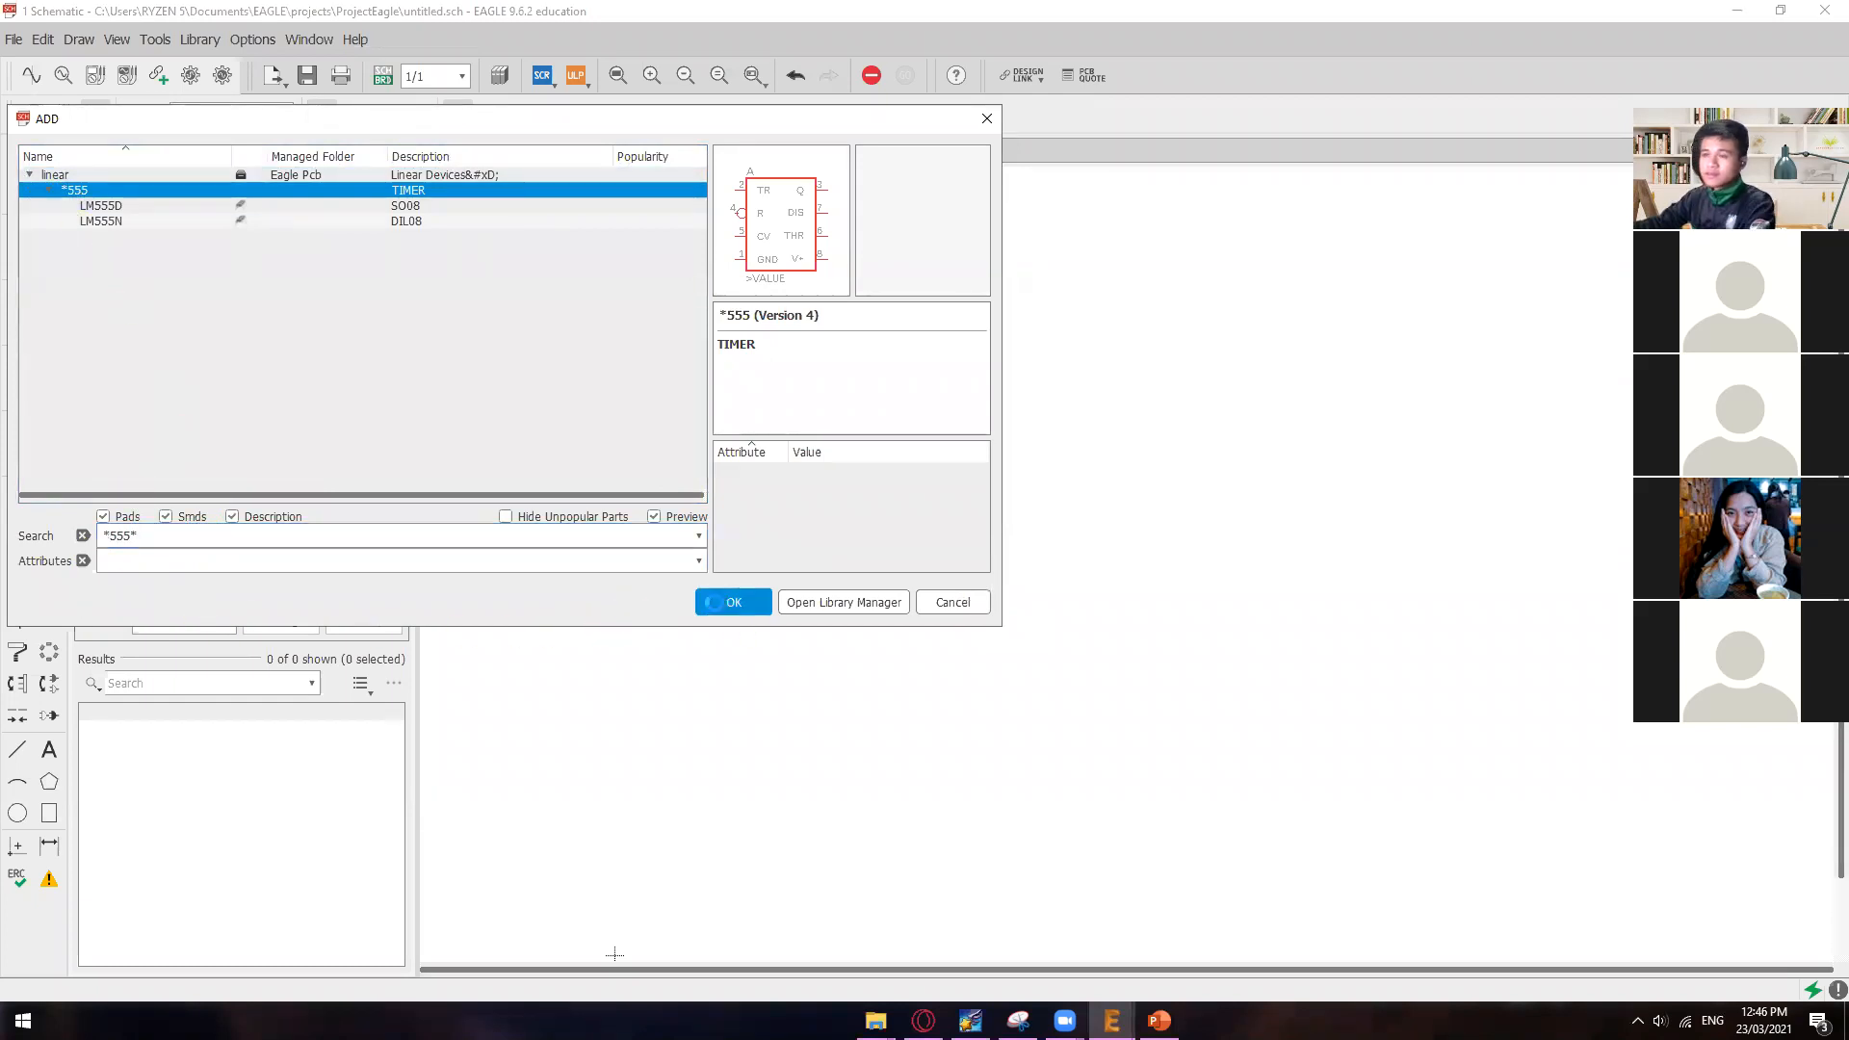
# Step: Put lm back into the search text and search the libraries for *lm555*
pyautogui.click(113, 536)
pyautogui.write('lm')
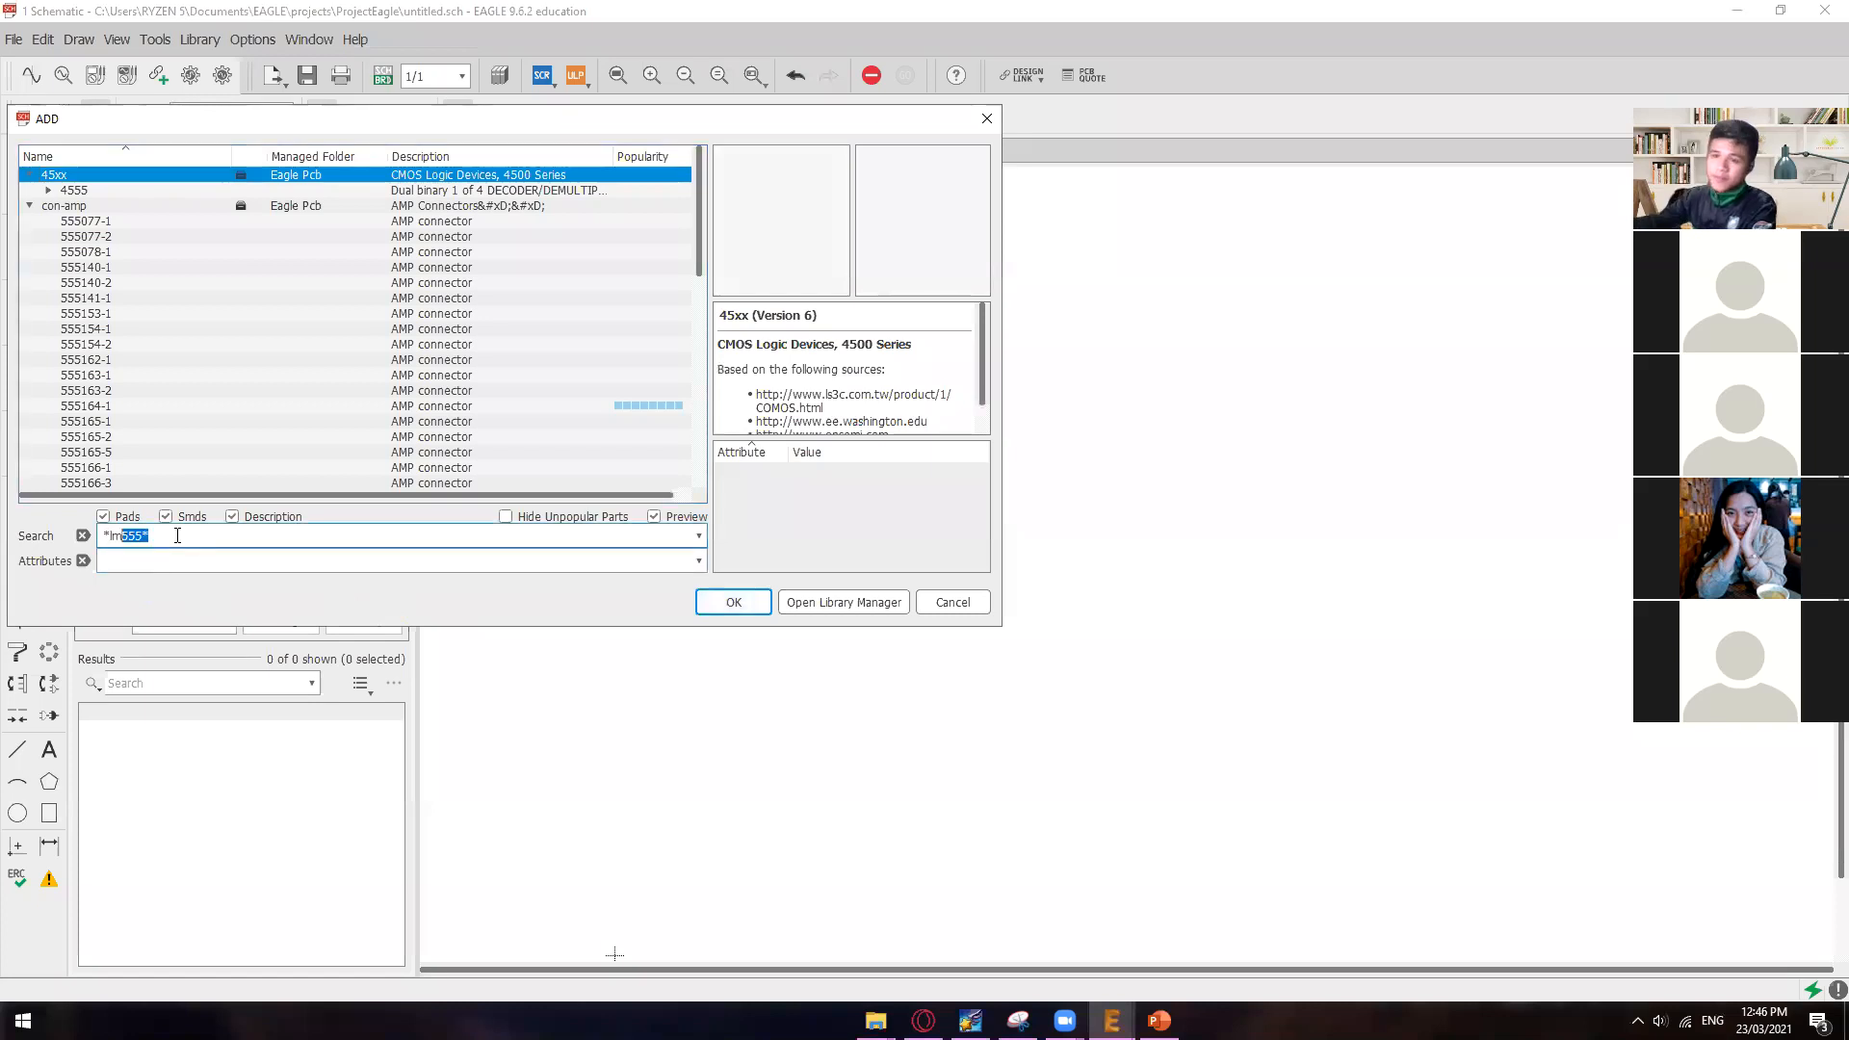
pyautogui.click(742, 601)
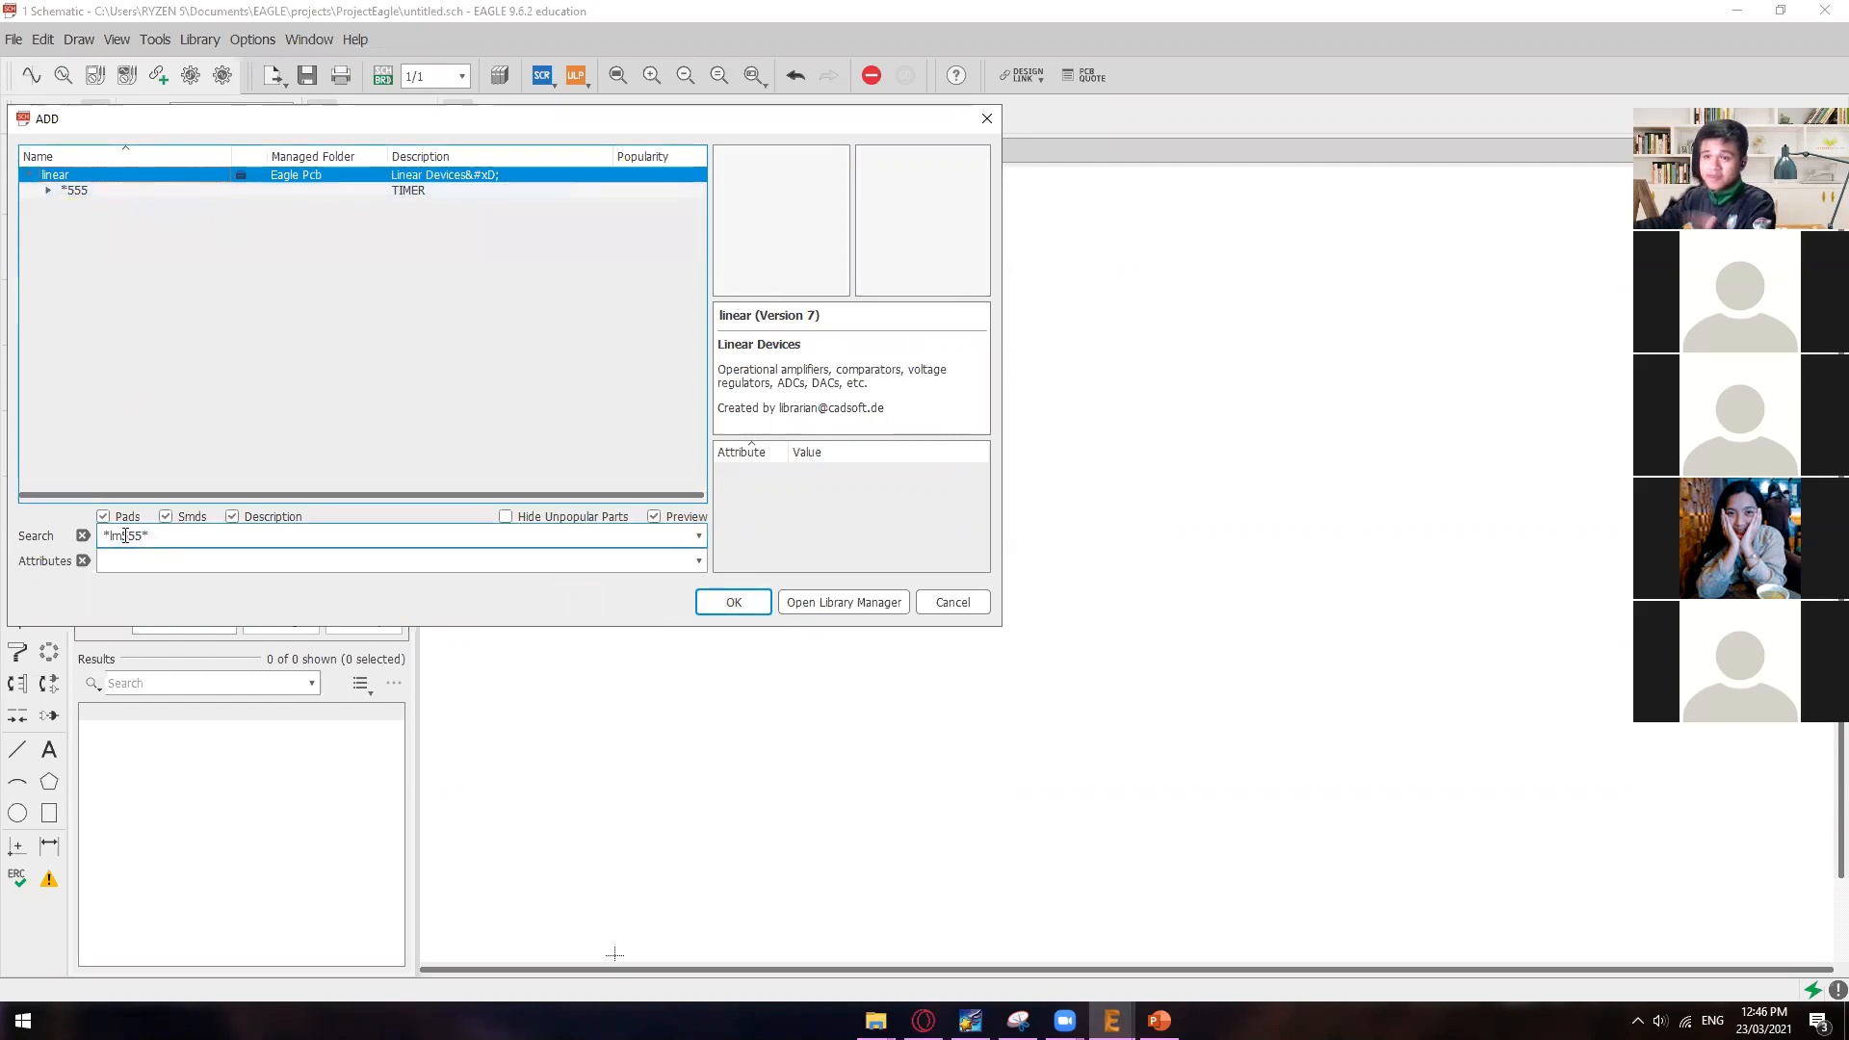
# Step: Highlight the lm555 part of the search text, shorten the text to *555* and repeat the library search
pyautogui.moveTo(150, 541); pyautogui.dragTo(143, 538)
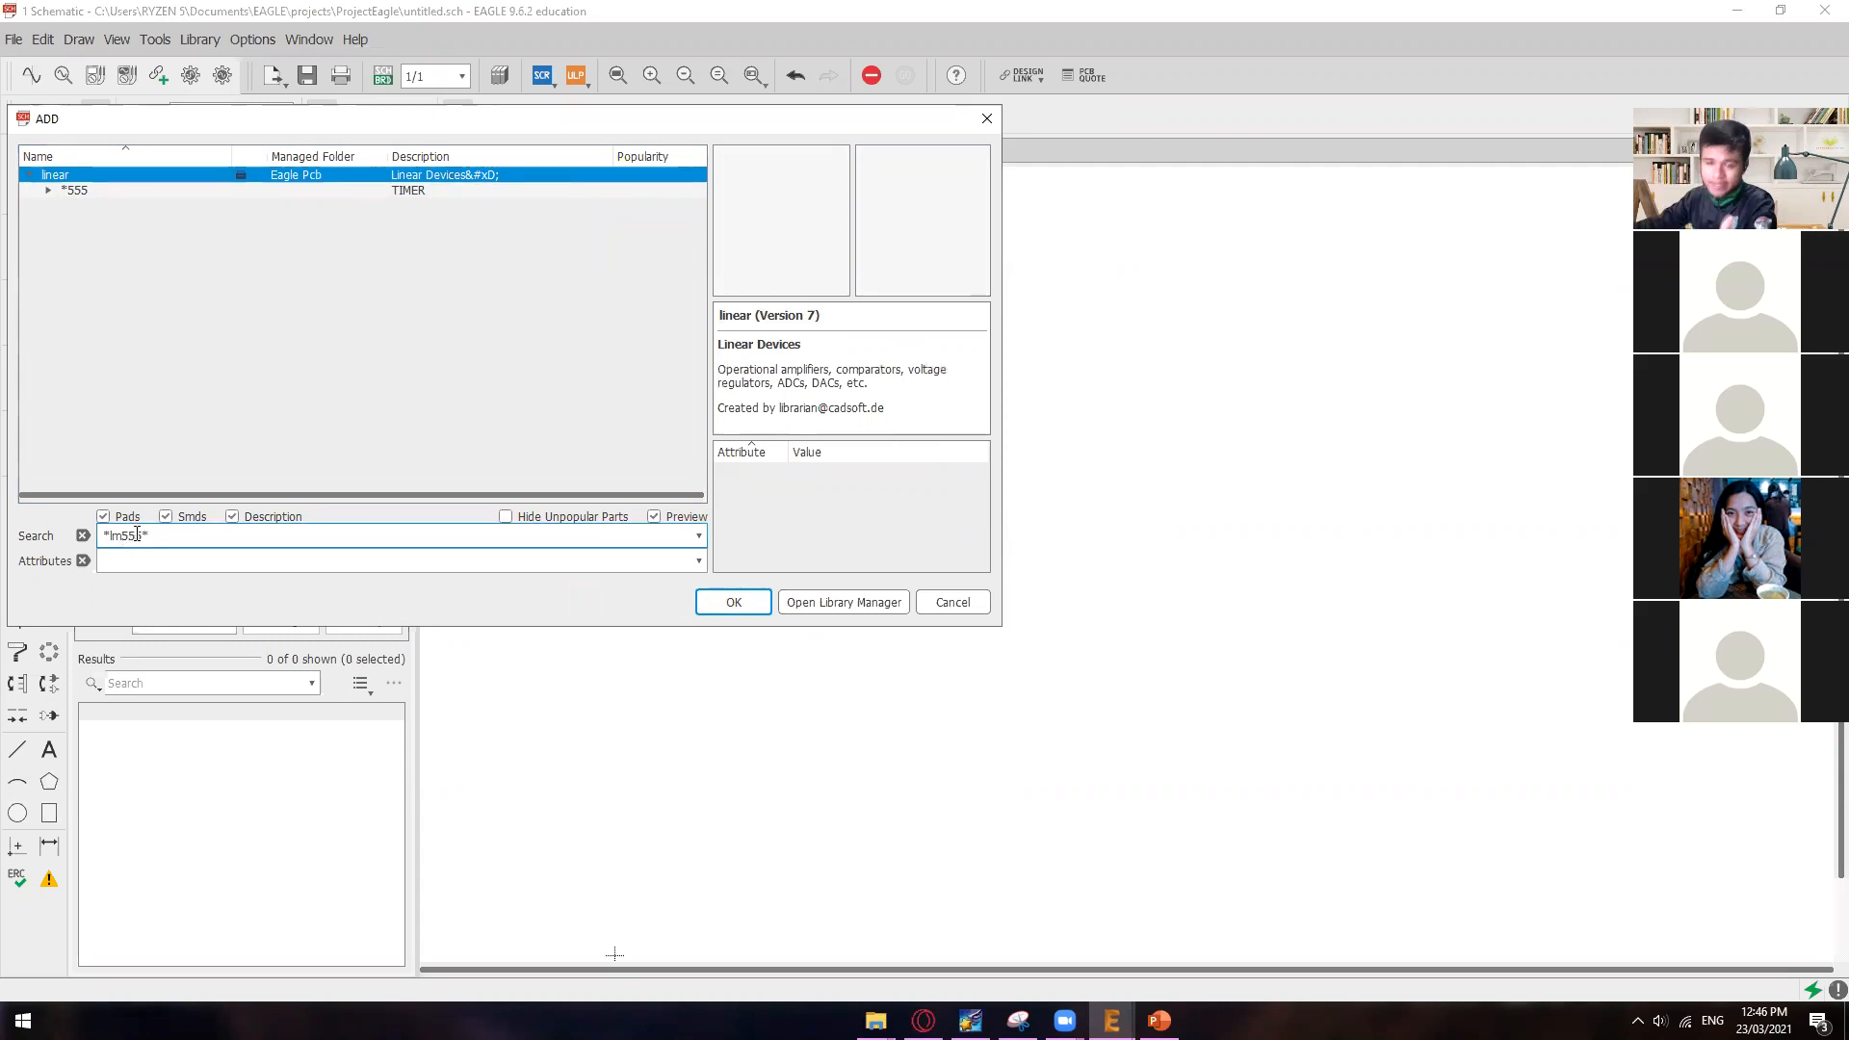
pyautogui.moveTo(143, 536); pyautogui.dragTo(112, 536)
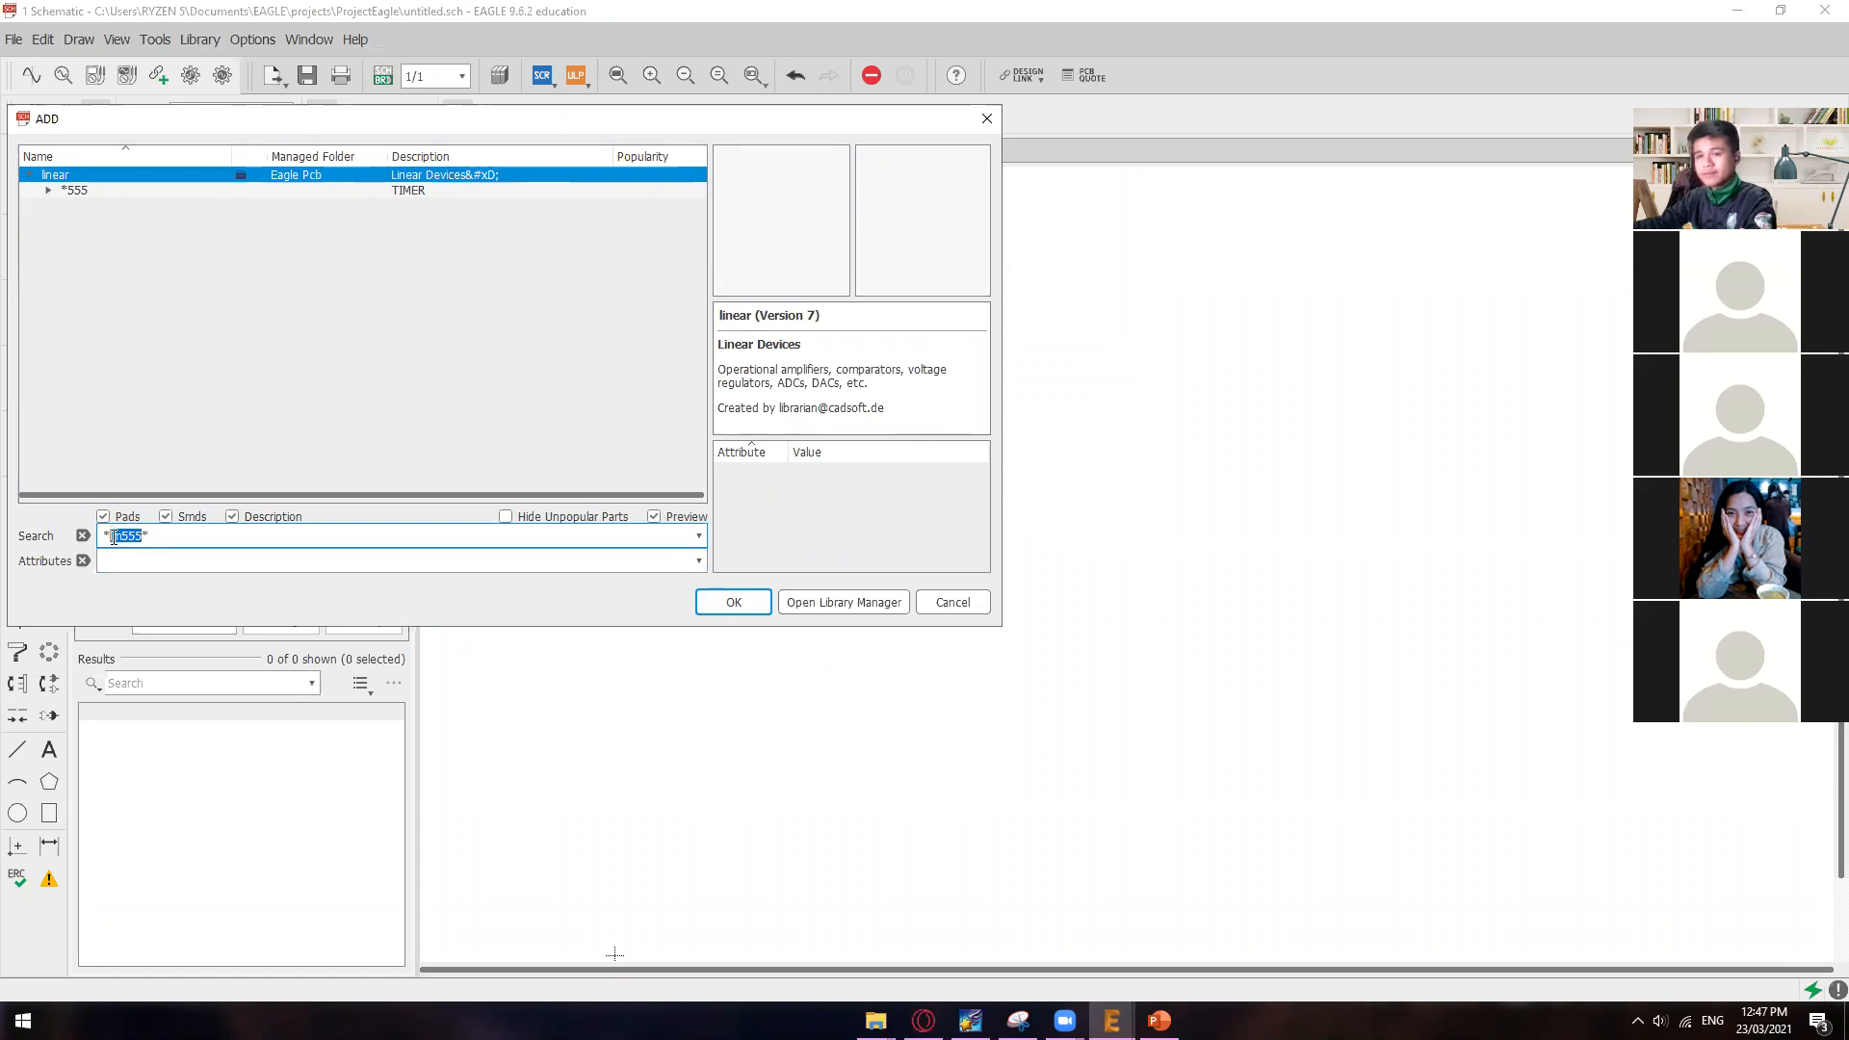
pyautogui.click(142, 538)
pyautogui.moveTo(142, 539); pyautogui.dragTo(111, 536)
pyautogui.click(151, 537)
pyautogui.click(124, 537)
pyautogui.press('BackSpace')
pyautogui.press('BackSpace')
pyautogui.click(724, 605)
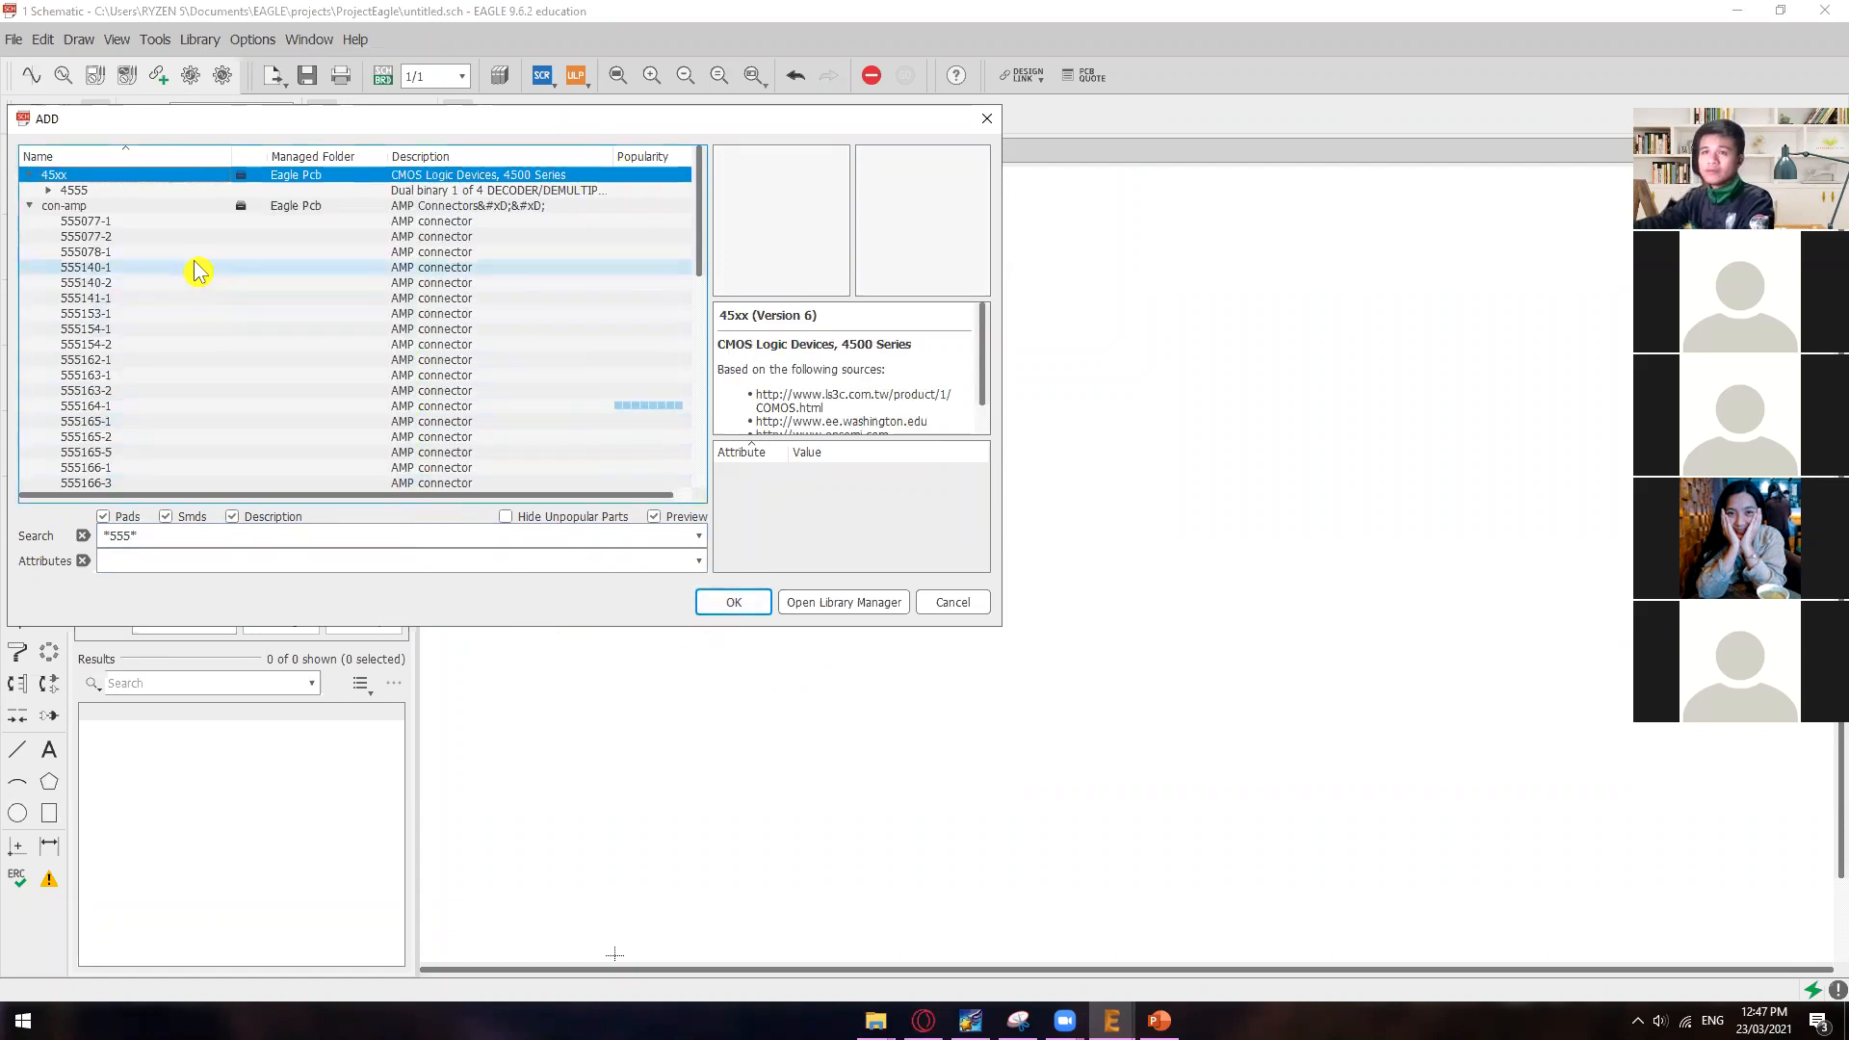
# Step: Preview the 555140-1 AMP connector and the BTS555 power switch among the *555* results
pyautogui.click(195, 268)
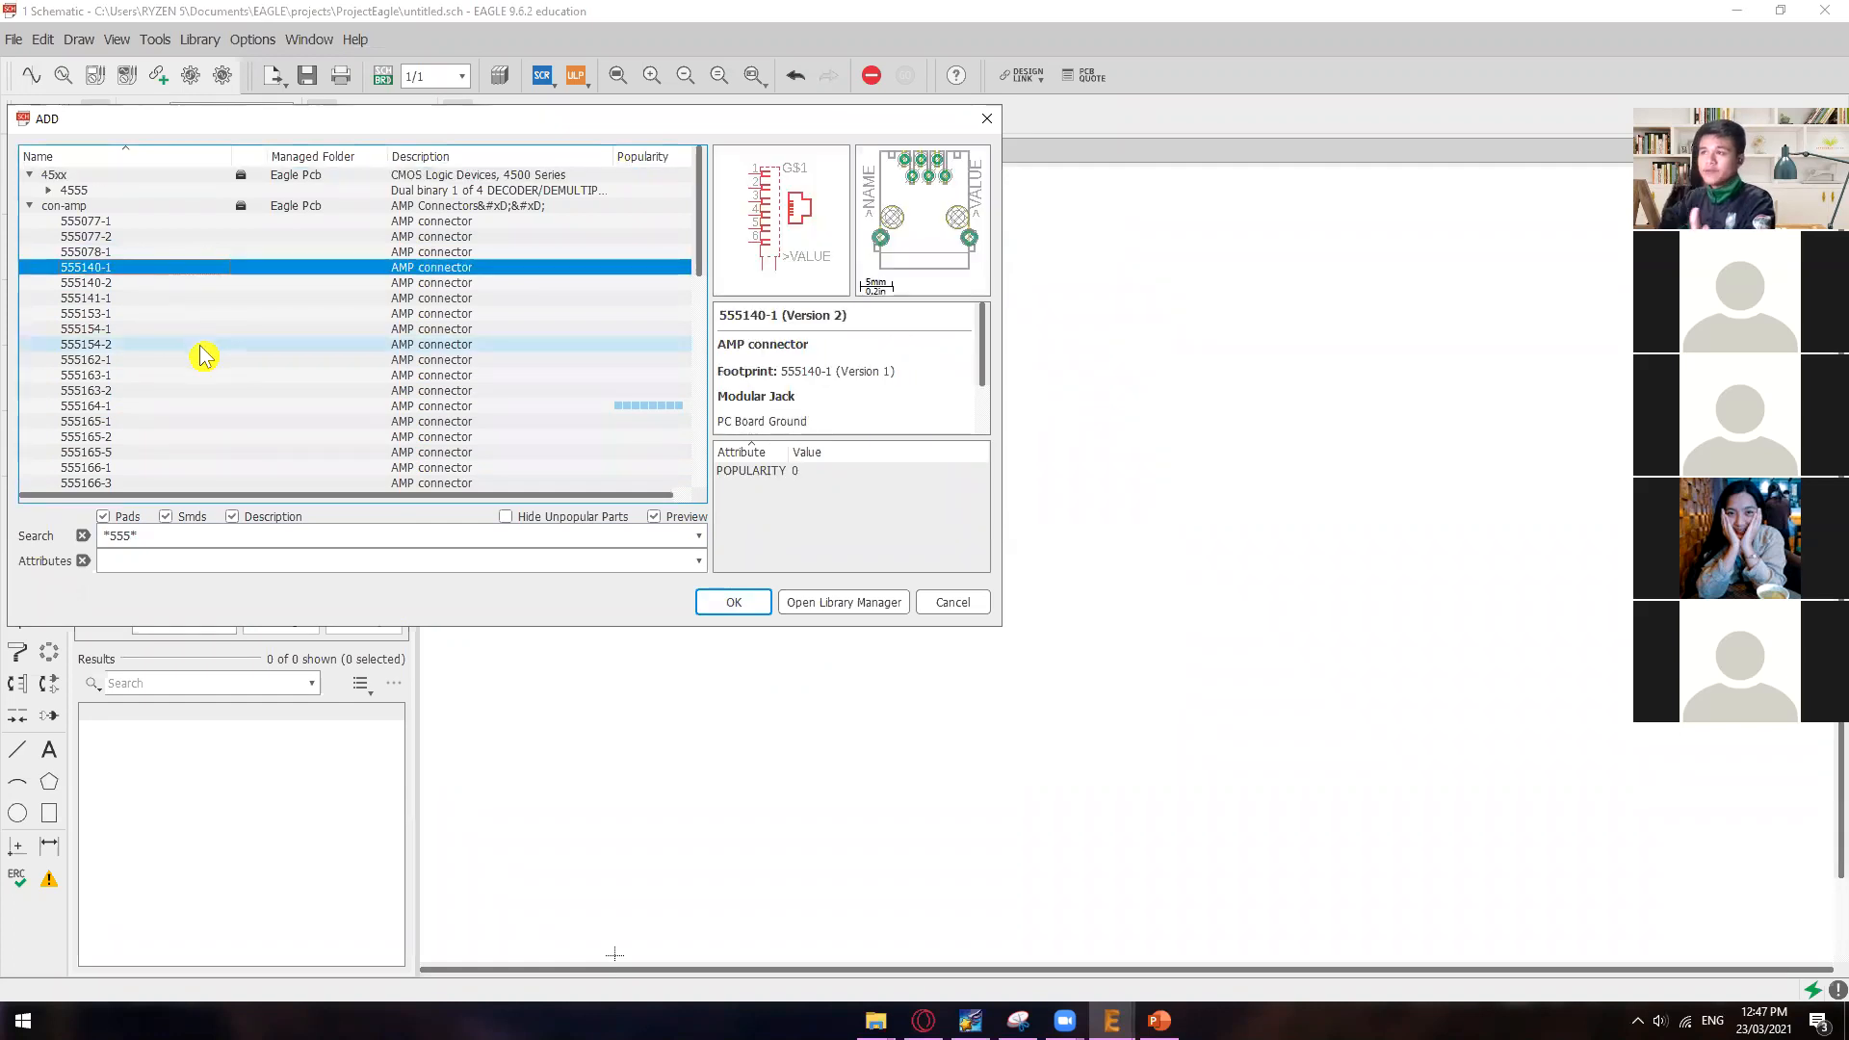
pyautogui.scroll(-10, 232, 346)
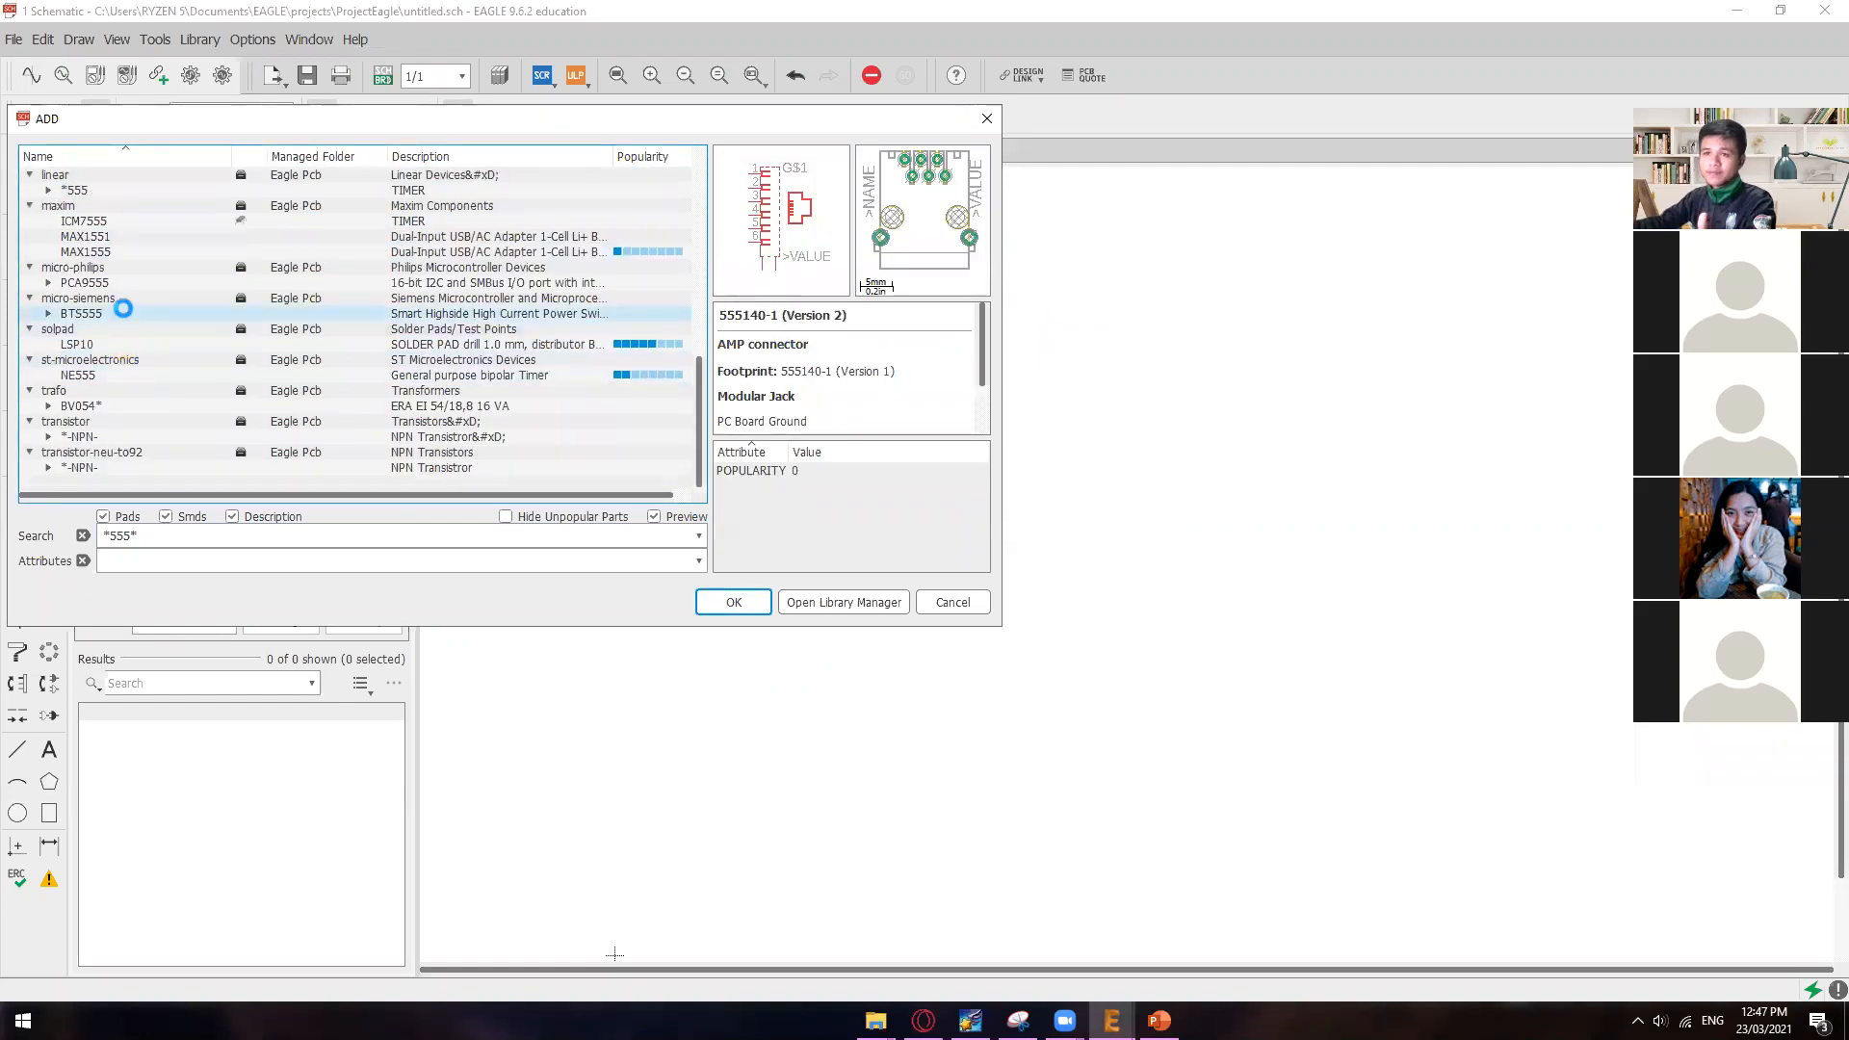
pyautogui.click(120, 313)
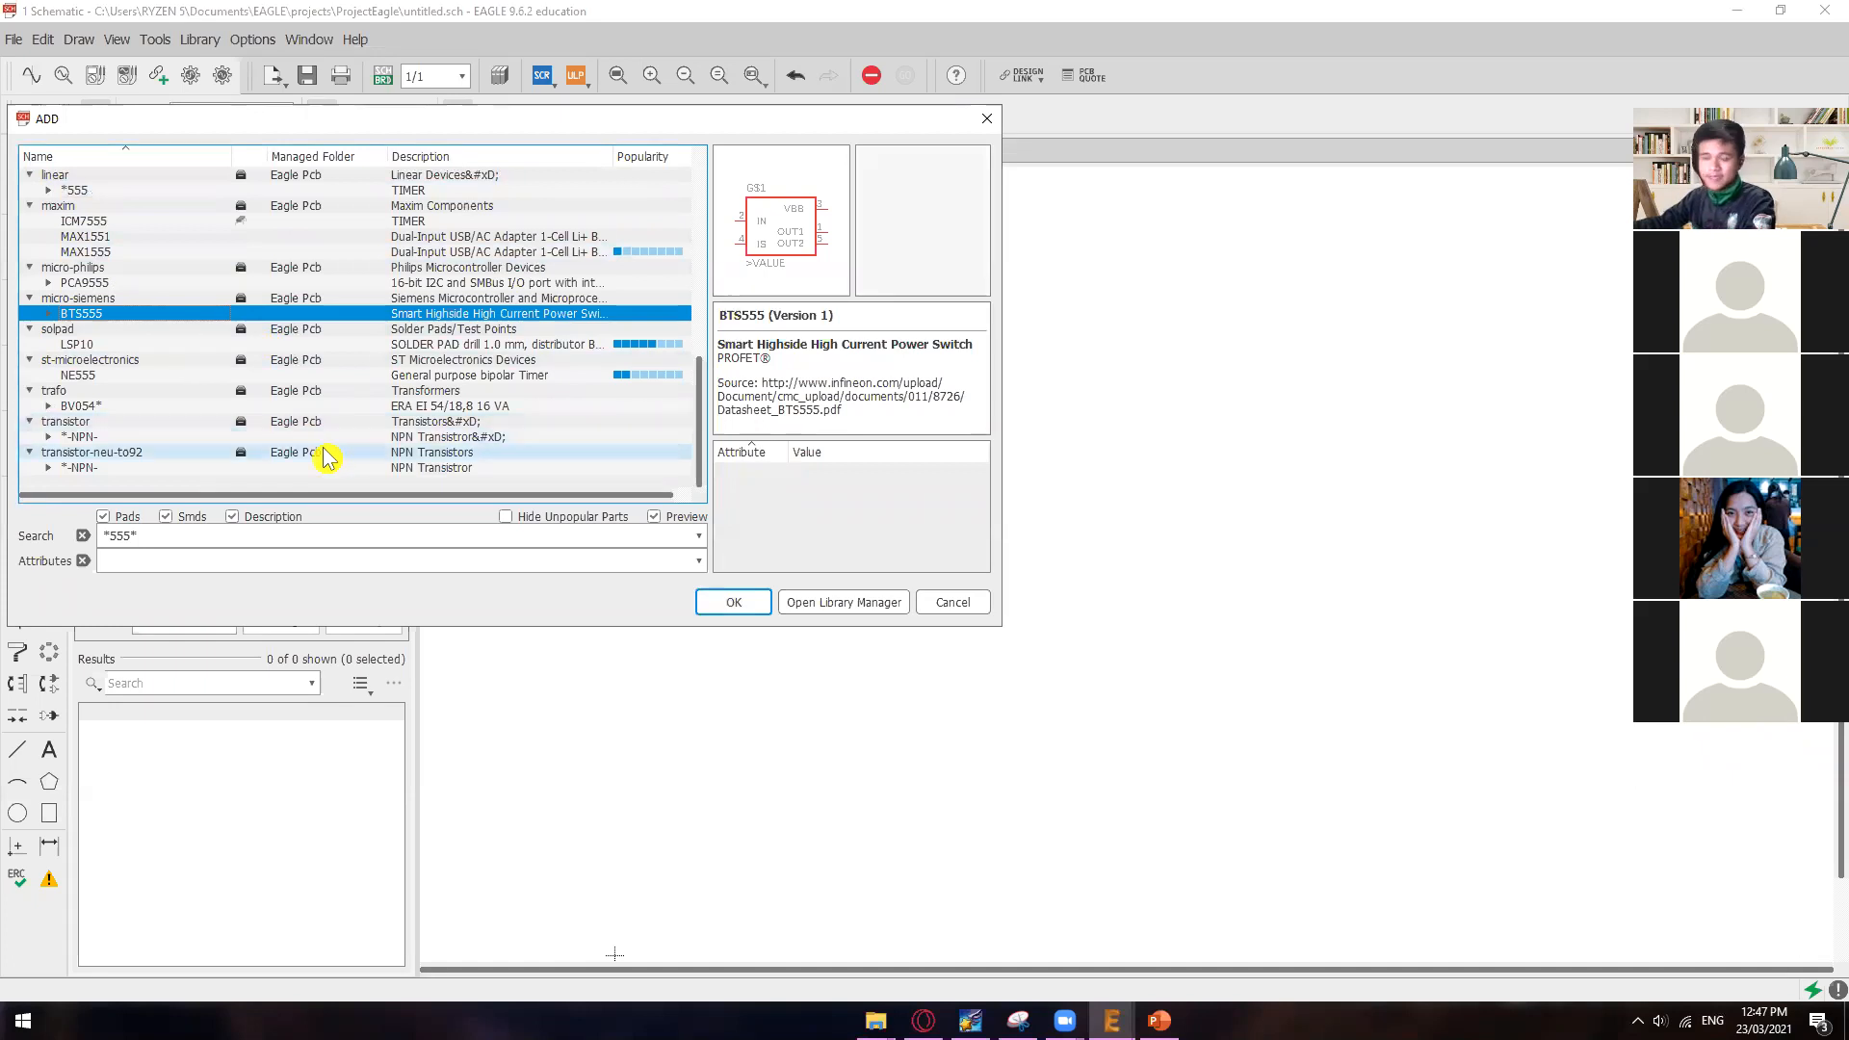
pyautogui.scroll(4, 309, 453)
# Step: Move the ADD dialog towards the middle of the screen, search the libraries for *rcl*, and dismiss the error dialog
pyautogui.click(112, 535)
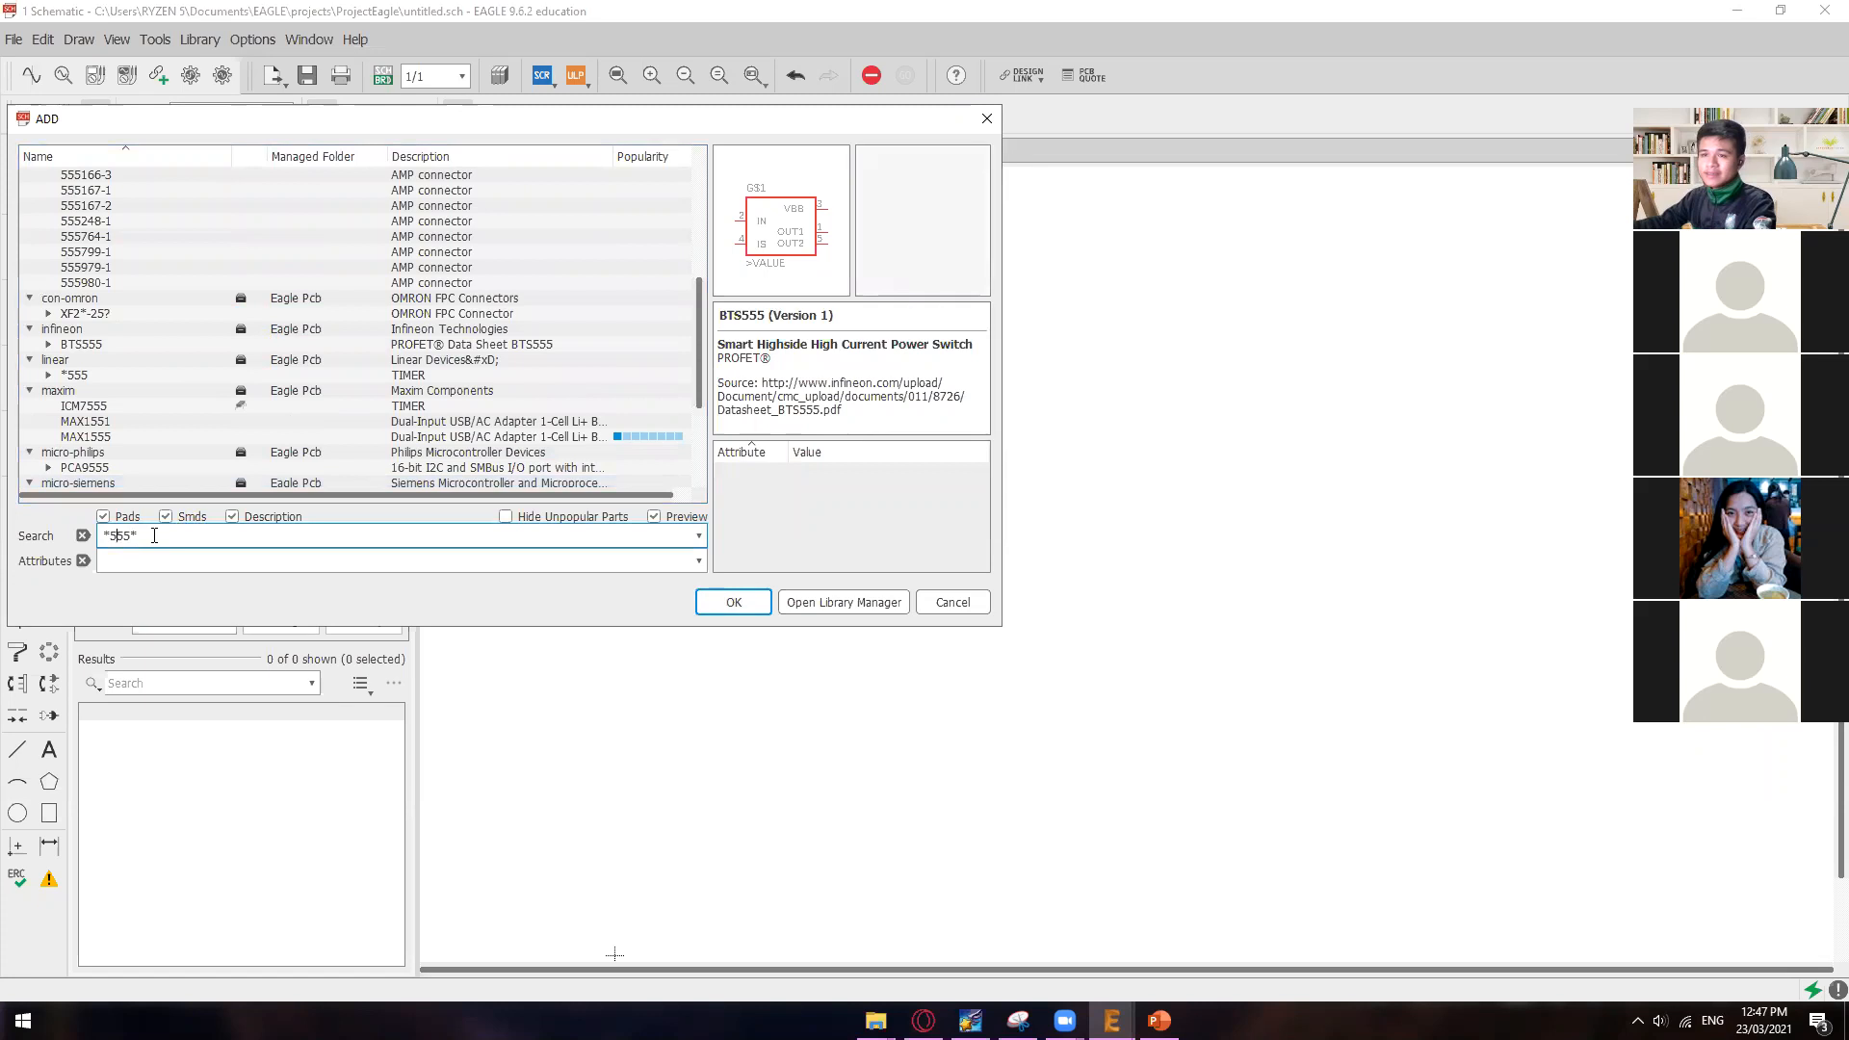
pyautogui.click(154, 559)
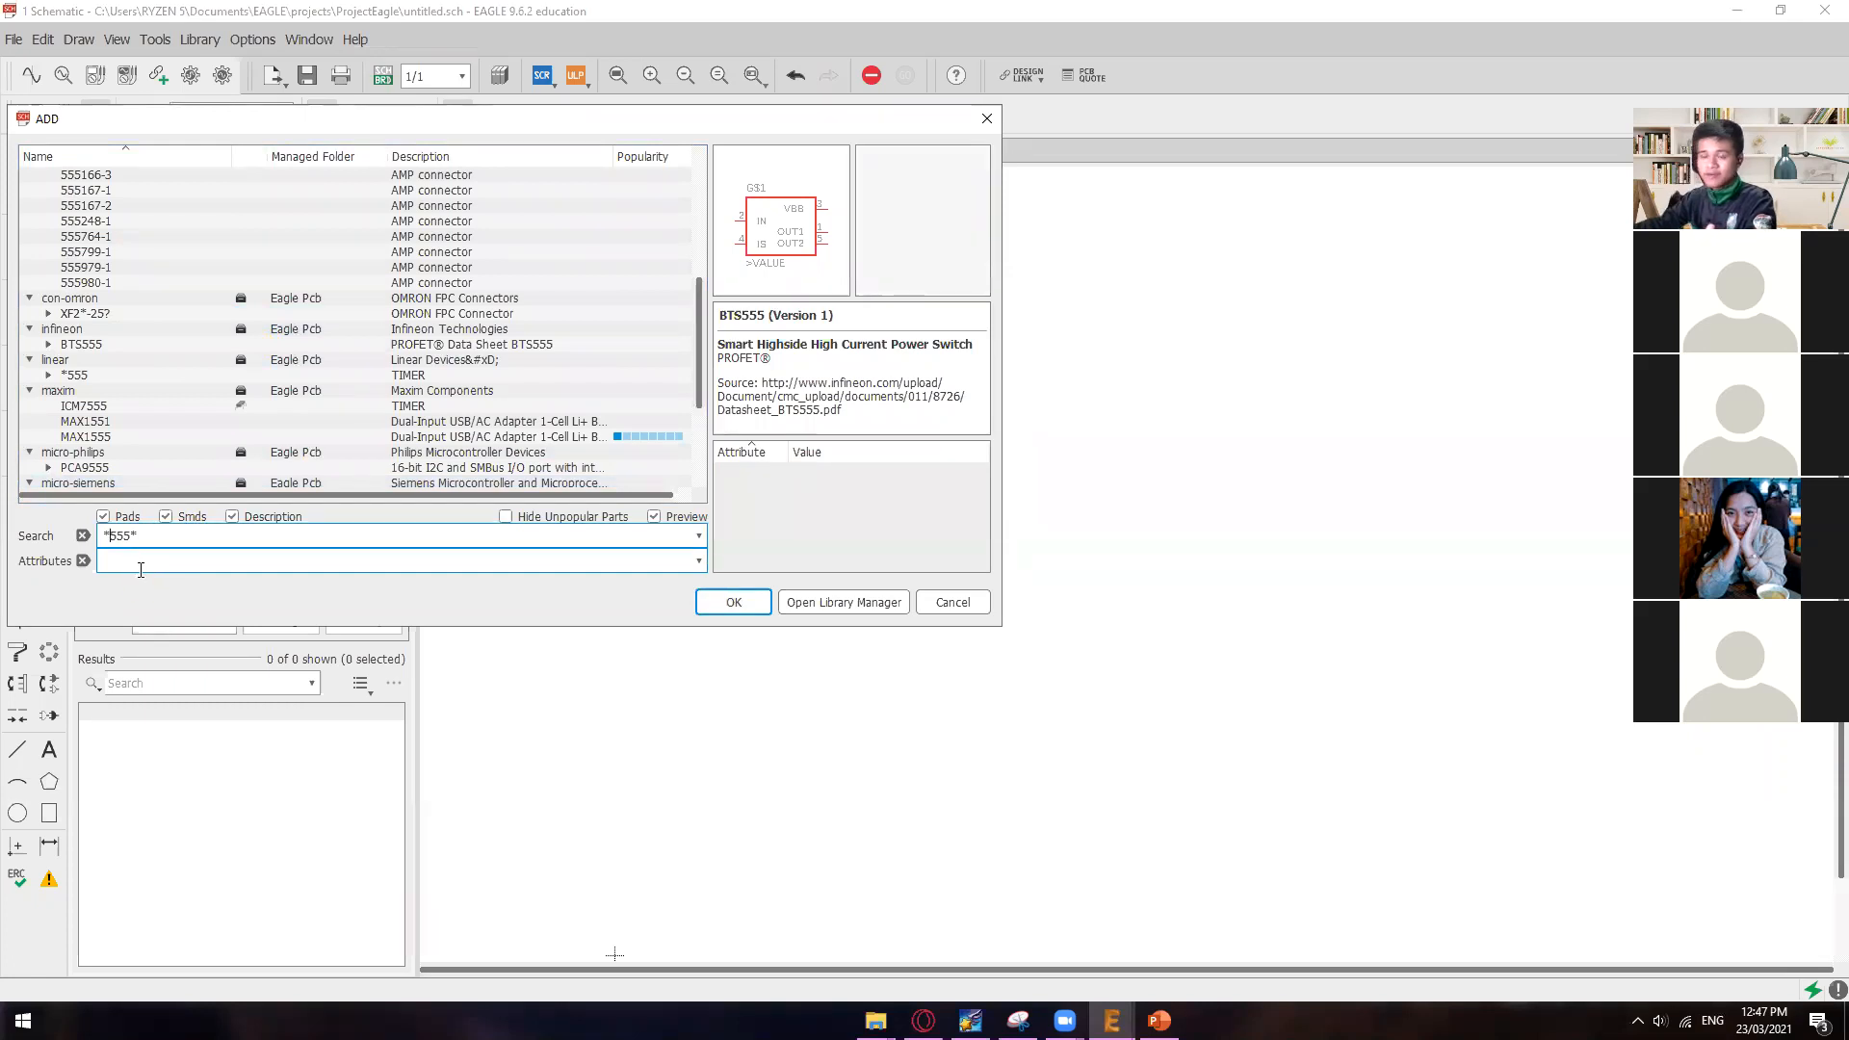
pyautogui.click(315, 528)
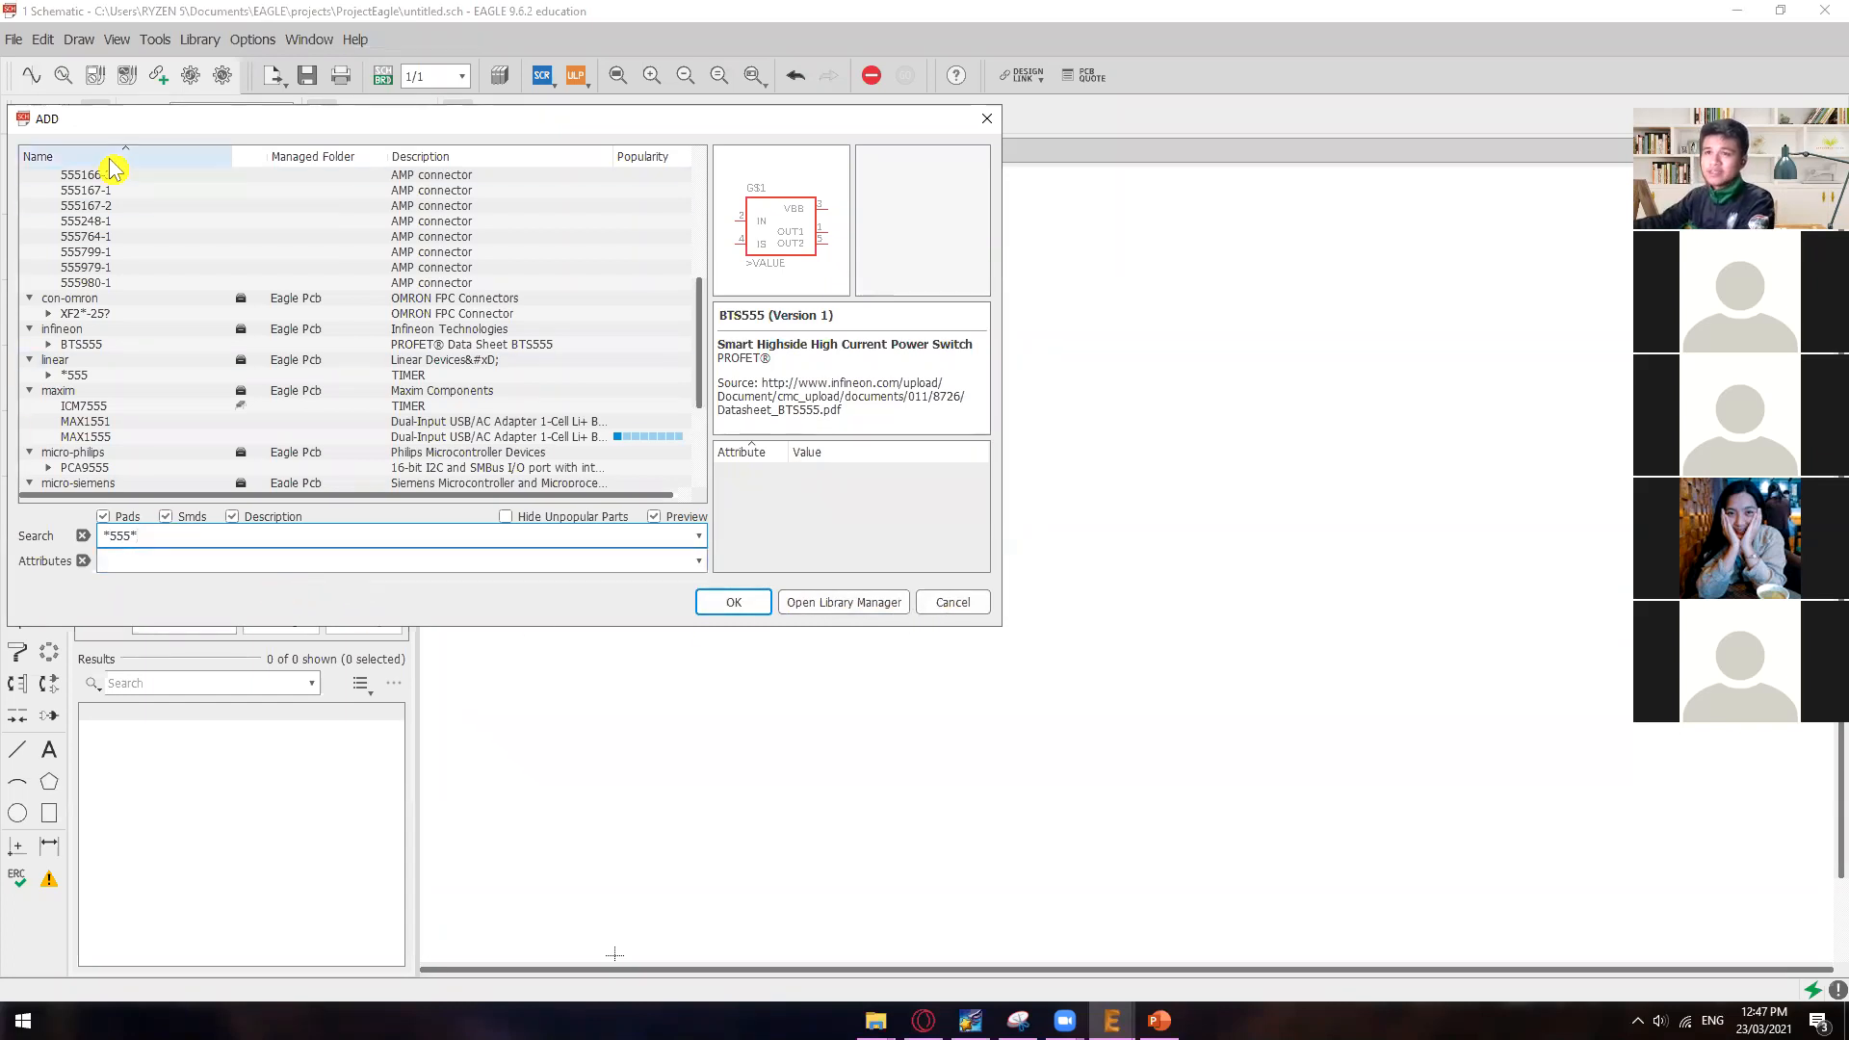
pyautogui.moveTo(121, 123); pyautogui.dragTo(464, 319)
pyautogui.click(433, 373)
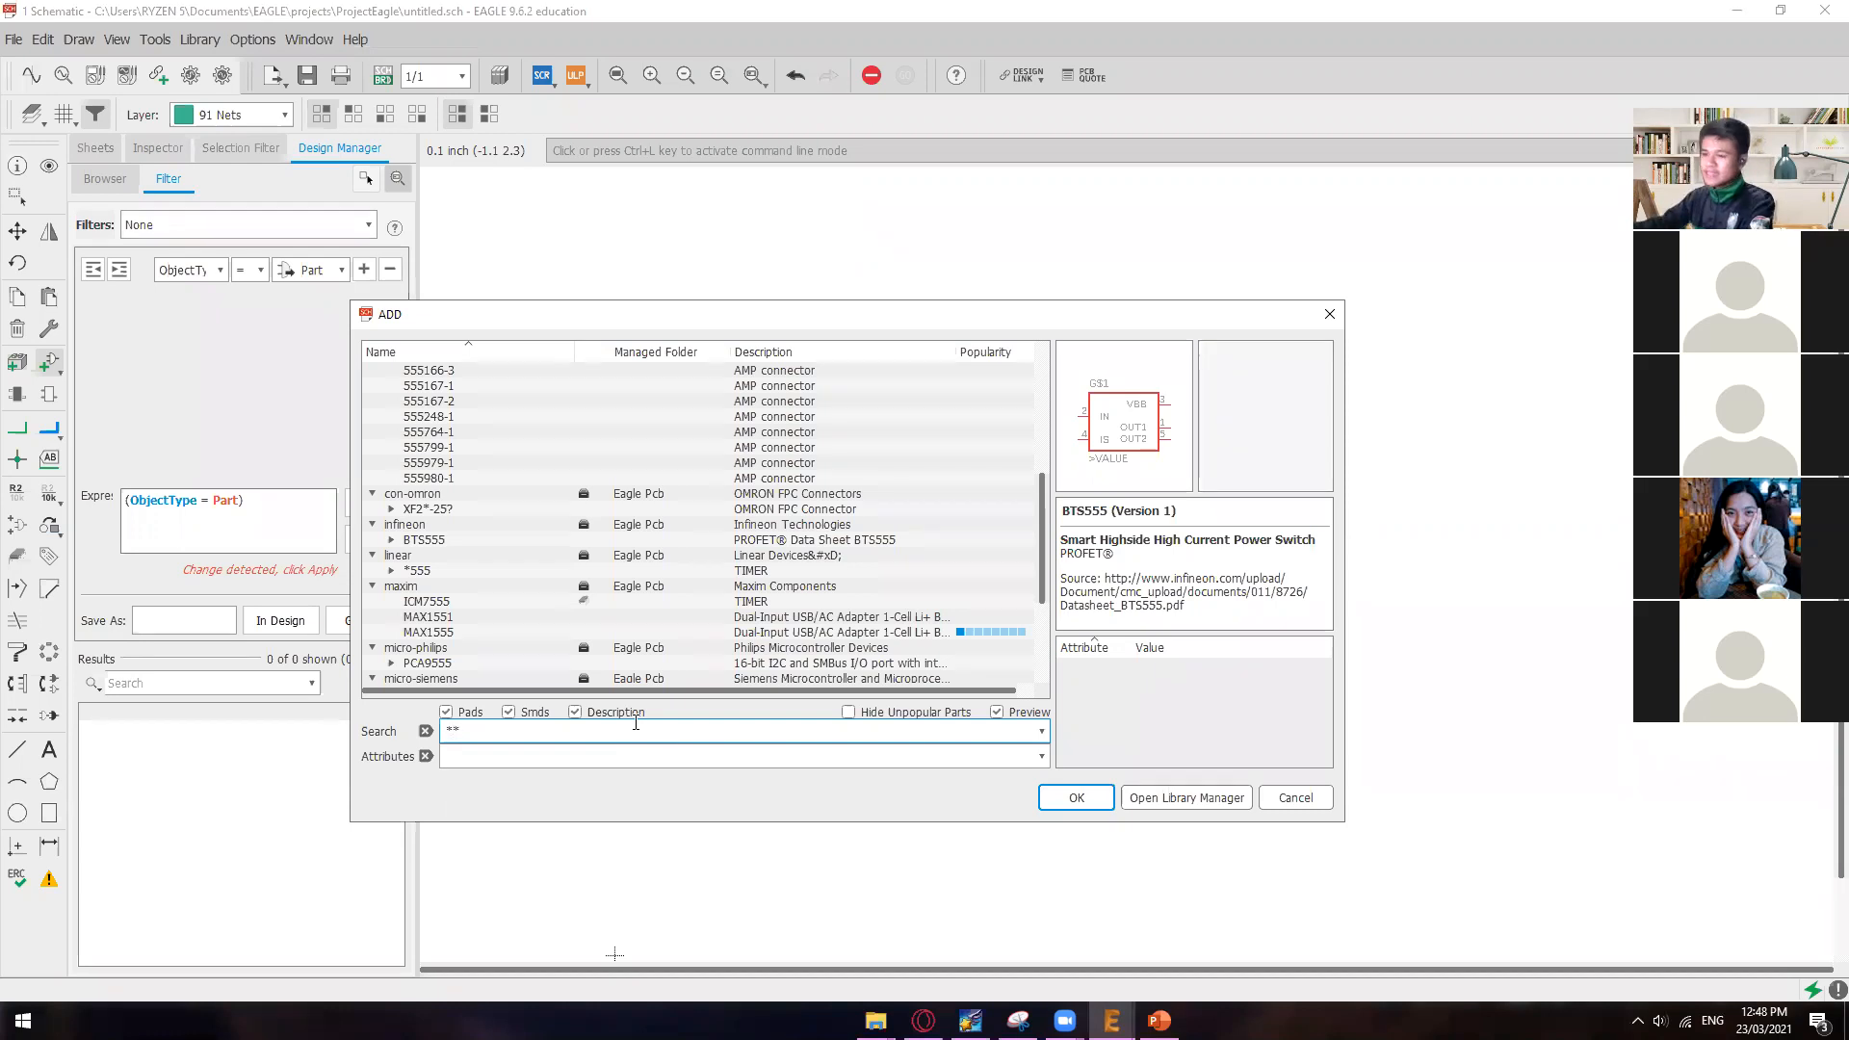
pyautogui.click(1069, 797)
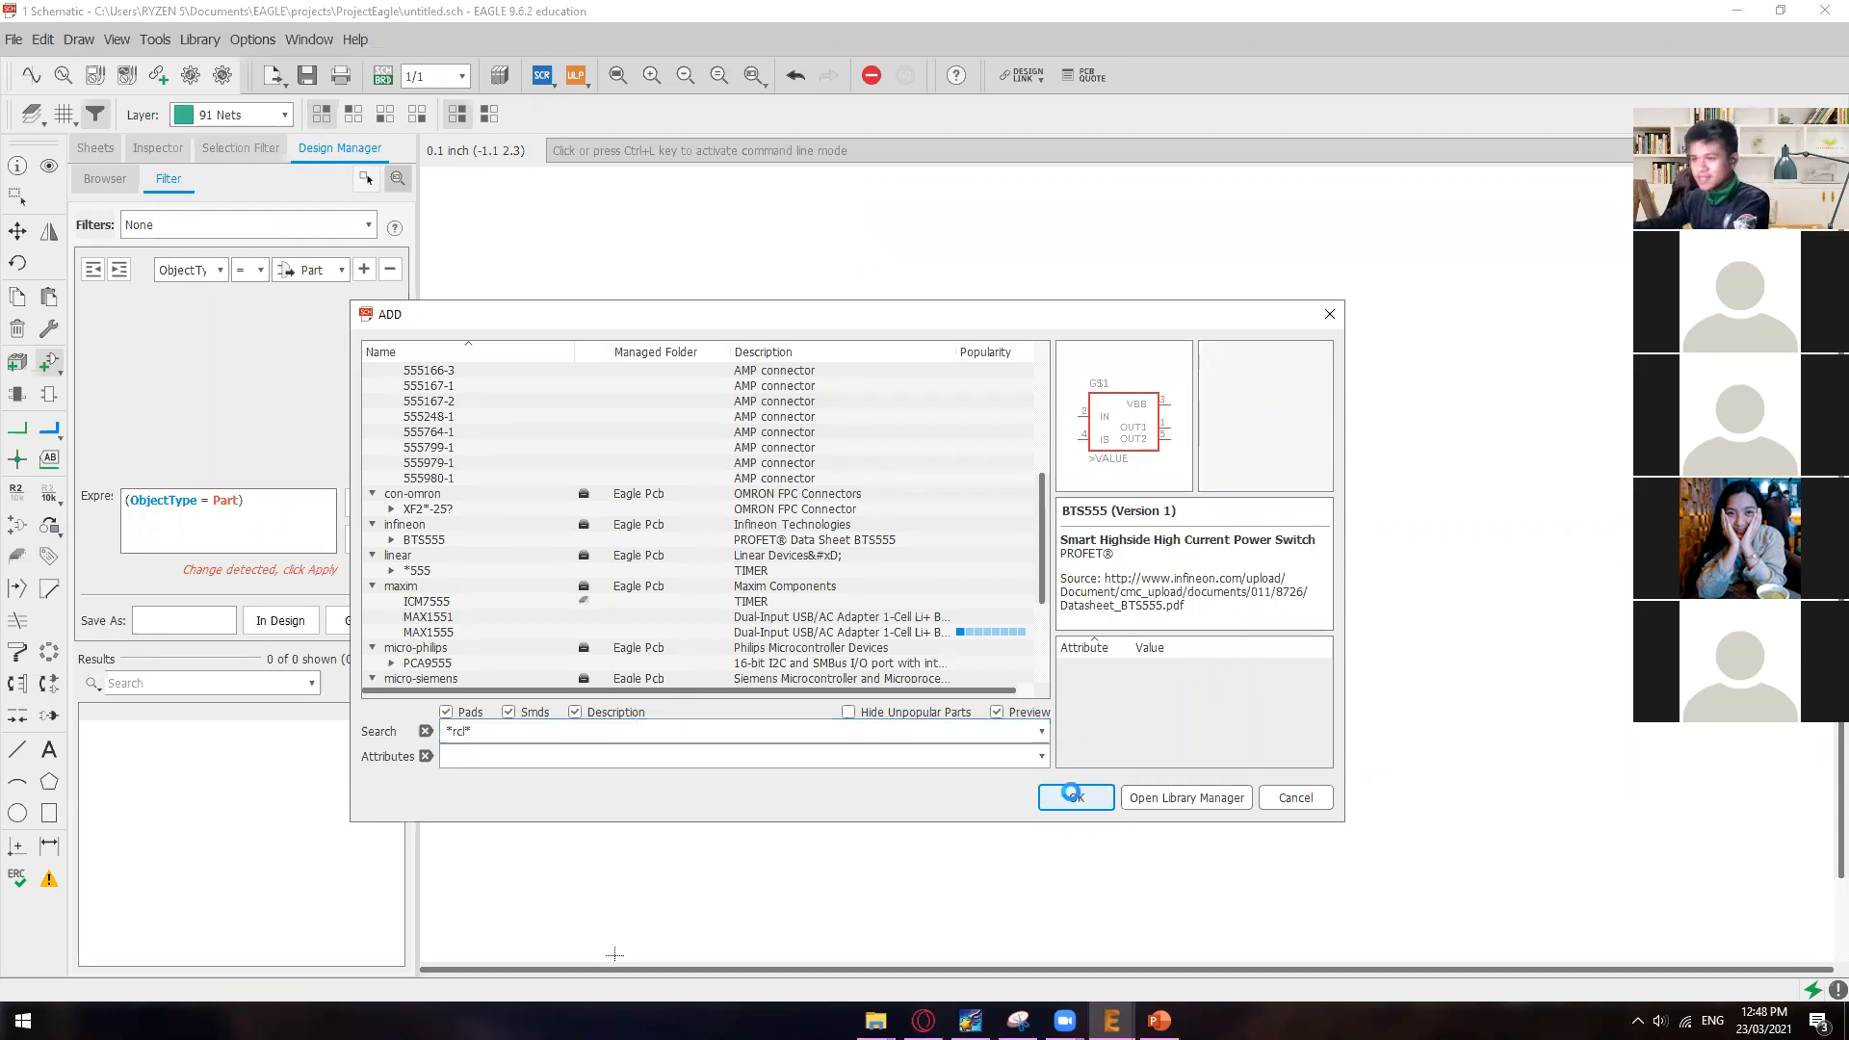
pyautogui.click(466, 734)
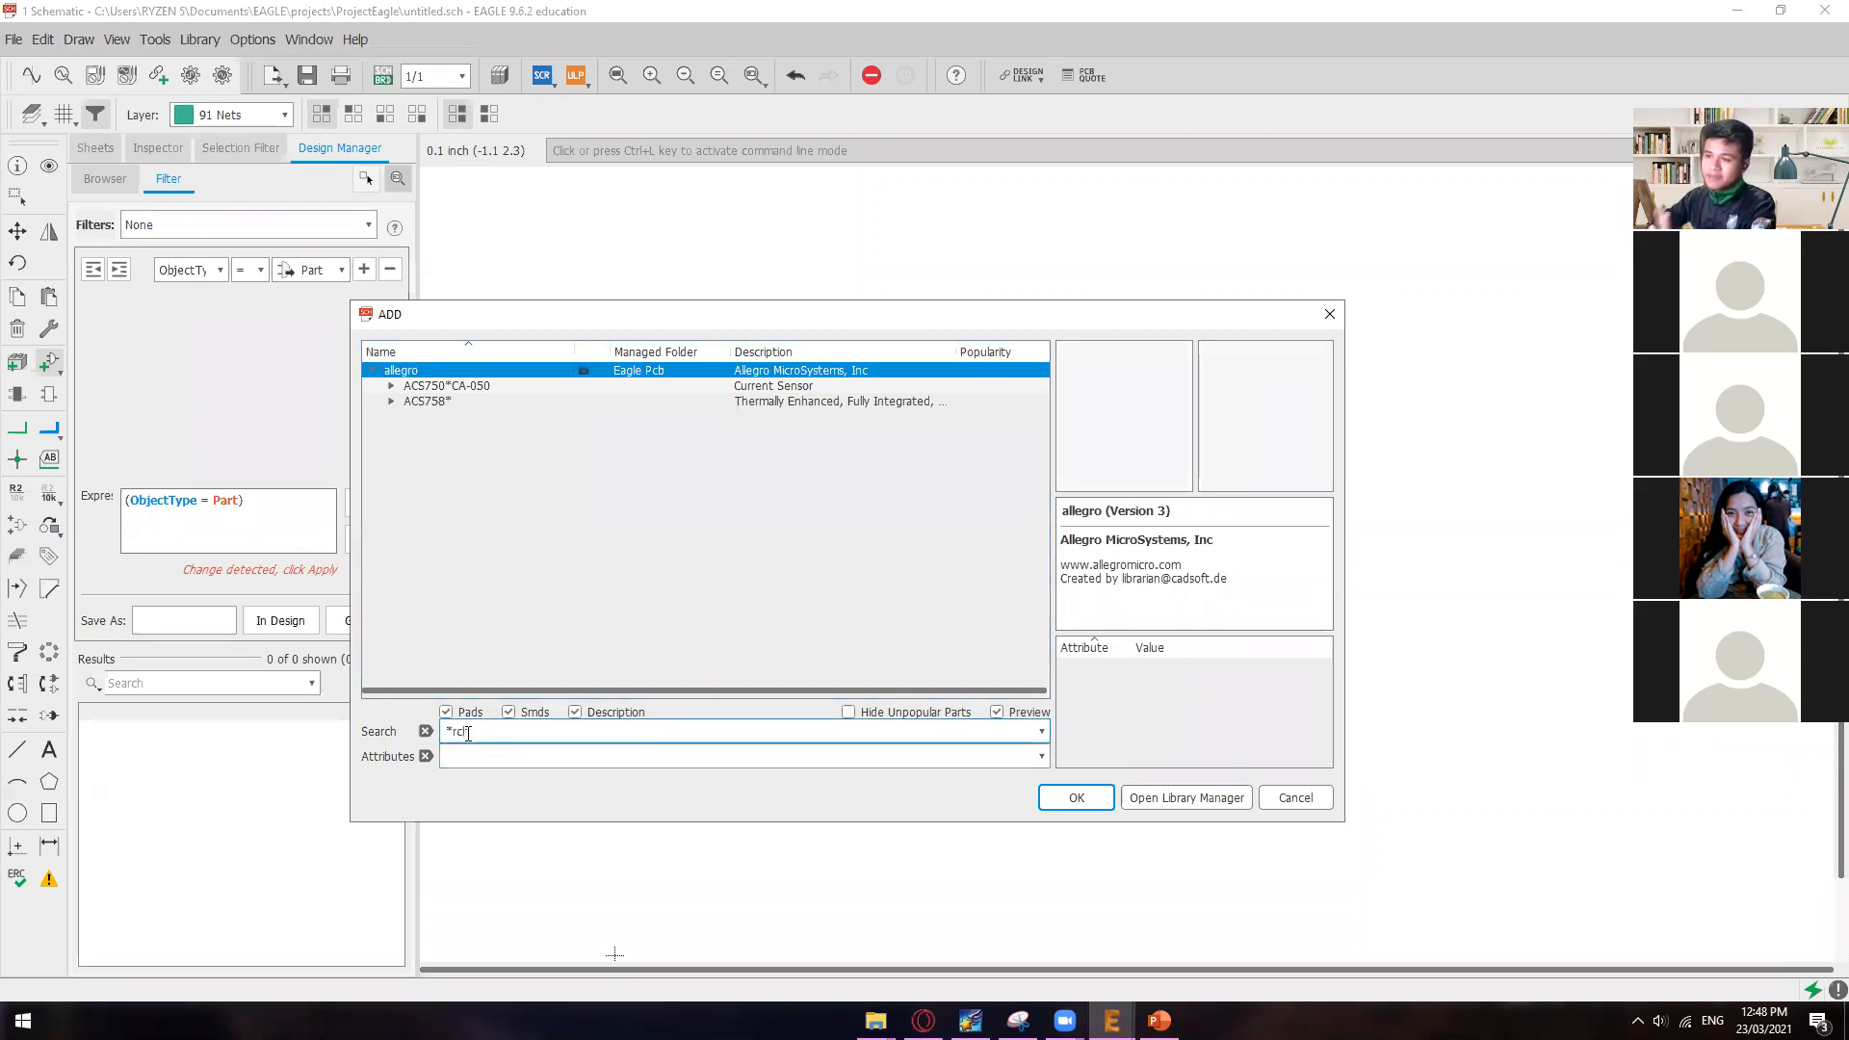
pyautogui.click(466, 737)
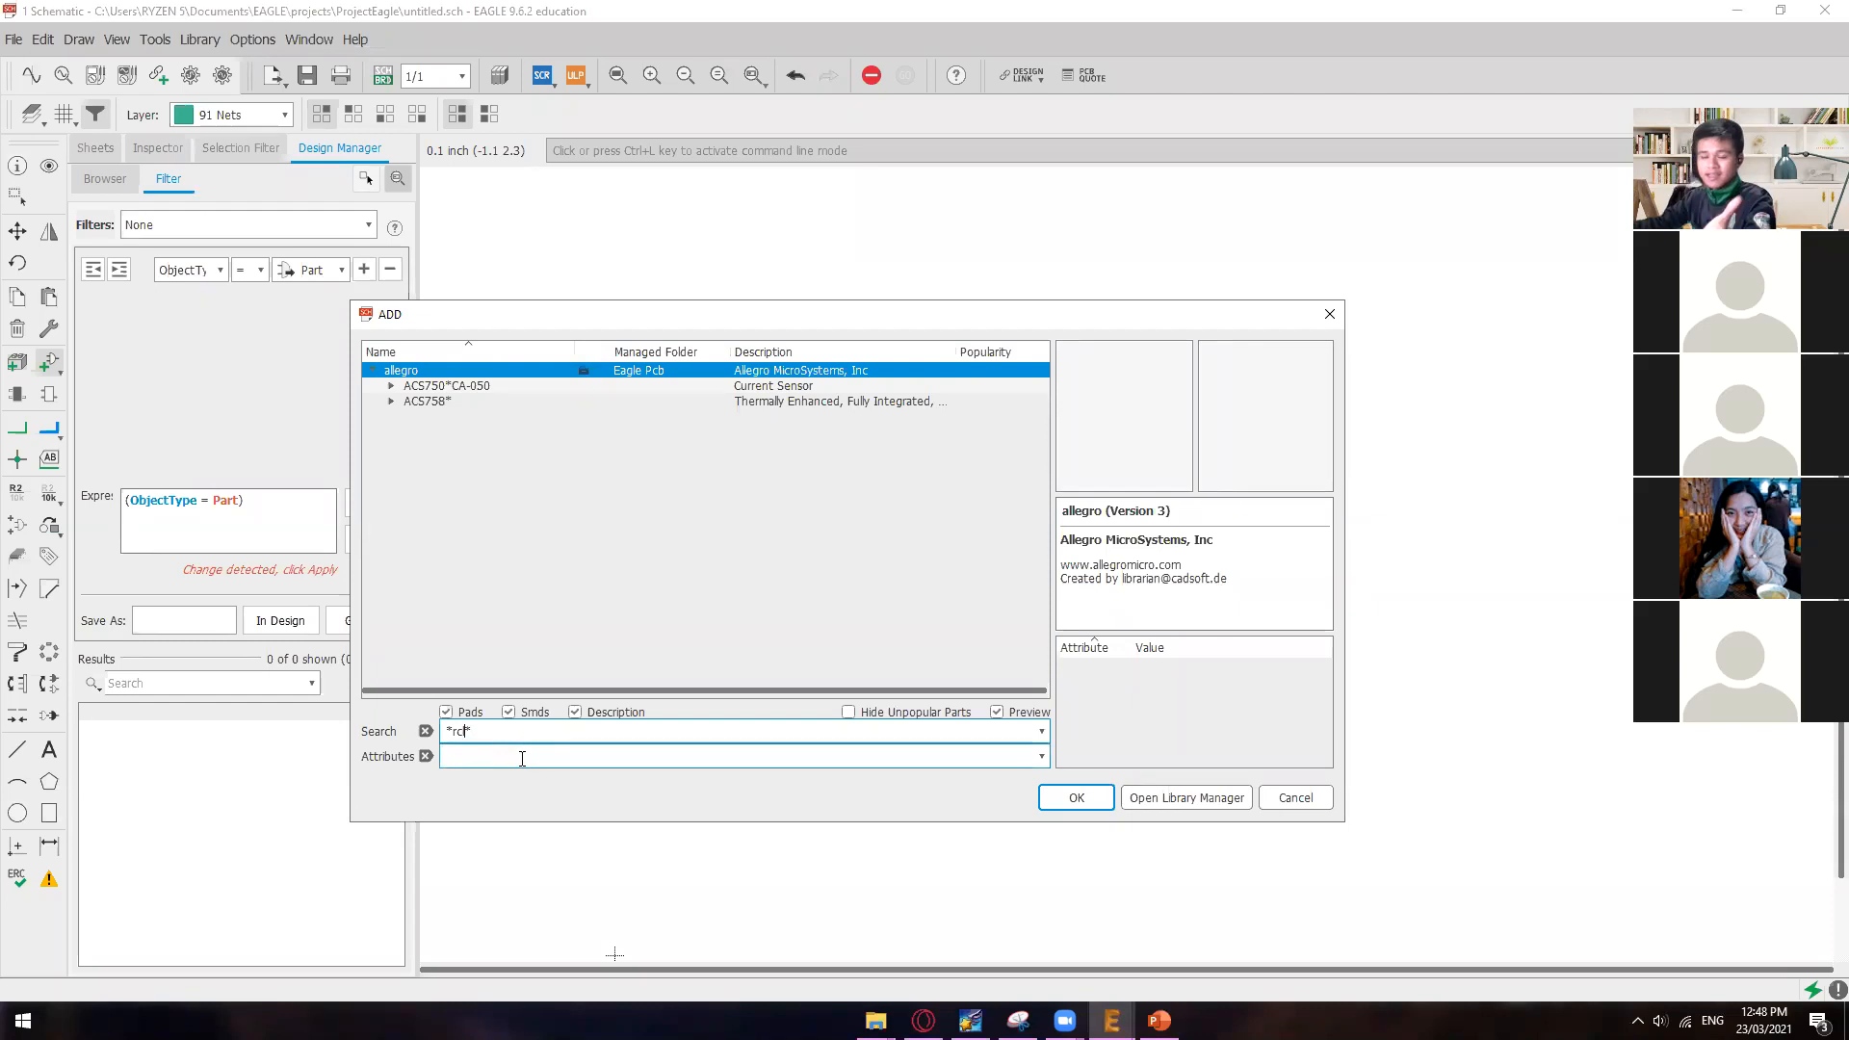
pyautogui.click(1055, 797)
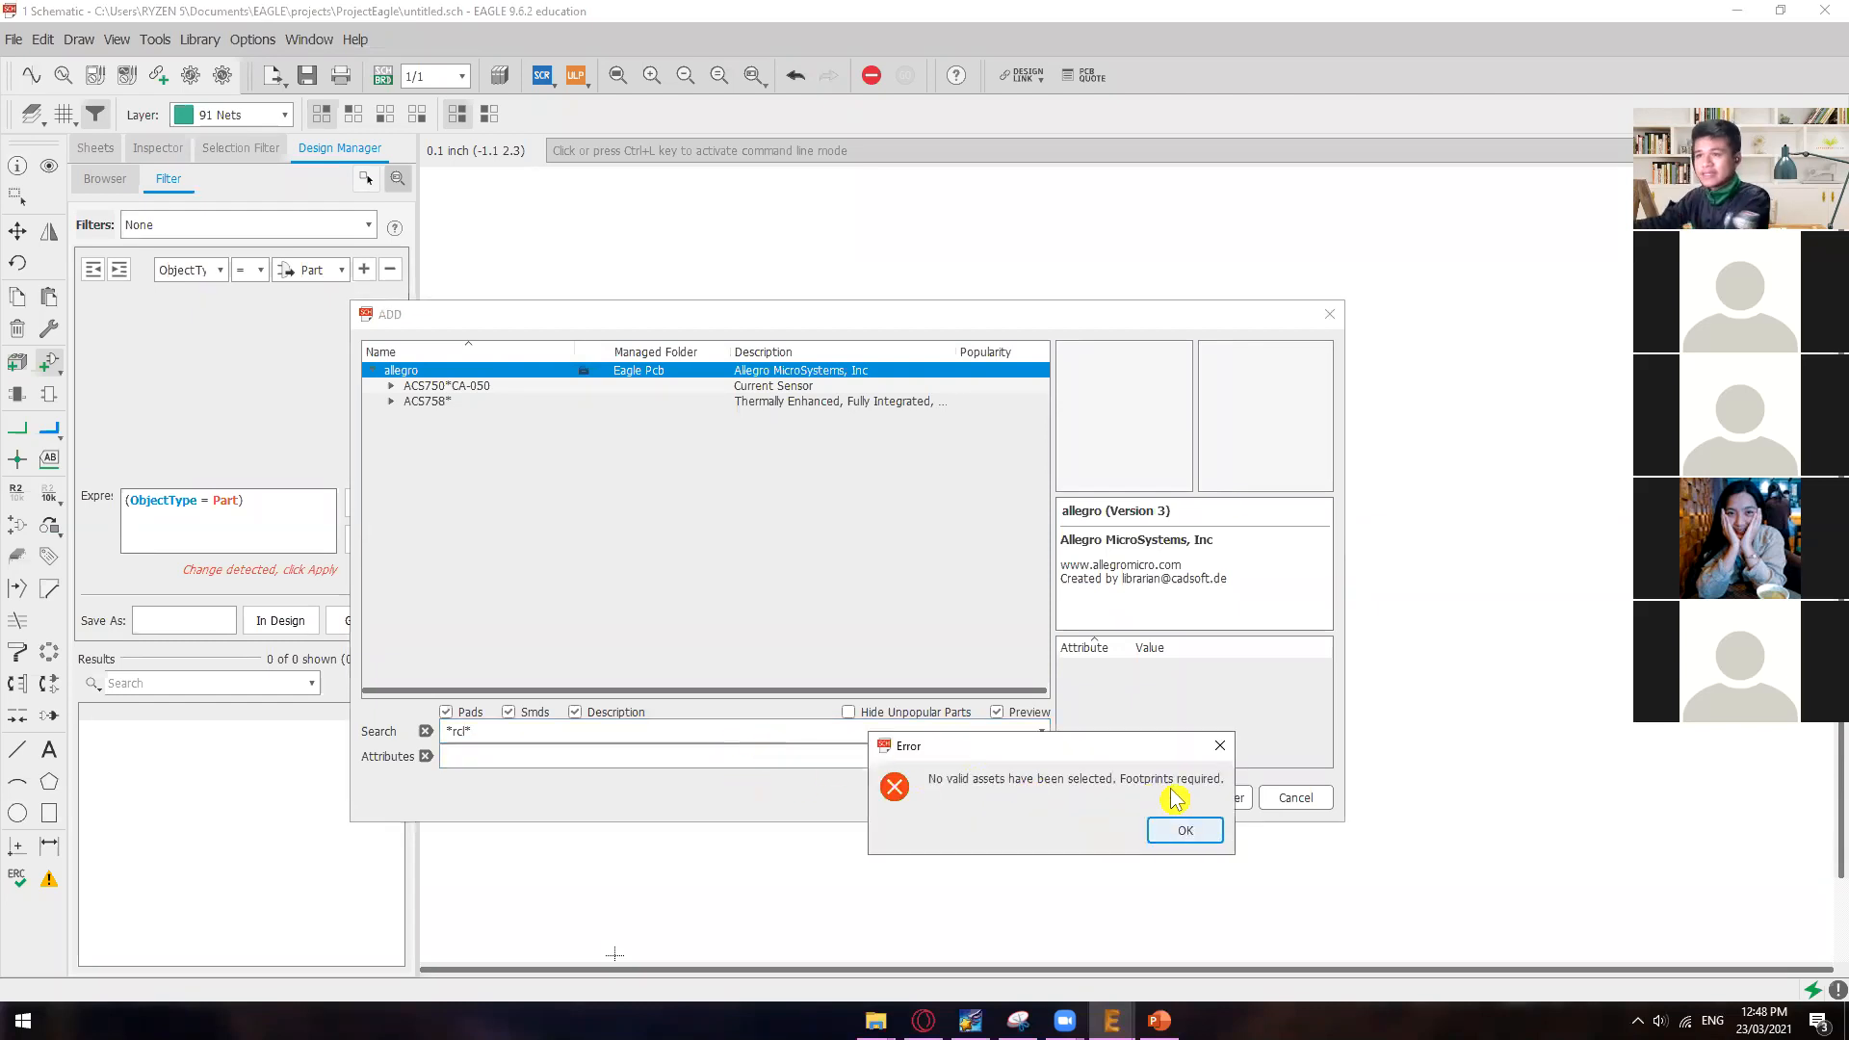
pyautogui.click(1179, 828)
# Step: Expand the ACS750*CA-050 and ACS758* current sensors in the allegro library and preview their variants
pyautogui.click(616, 386)
pyautogui.click(597, 401)
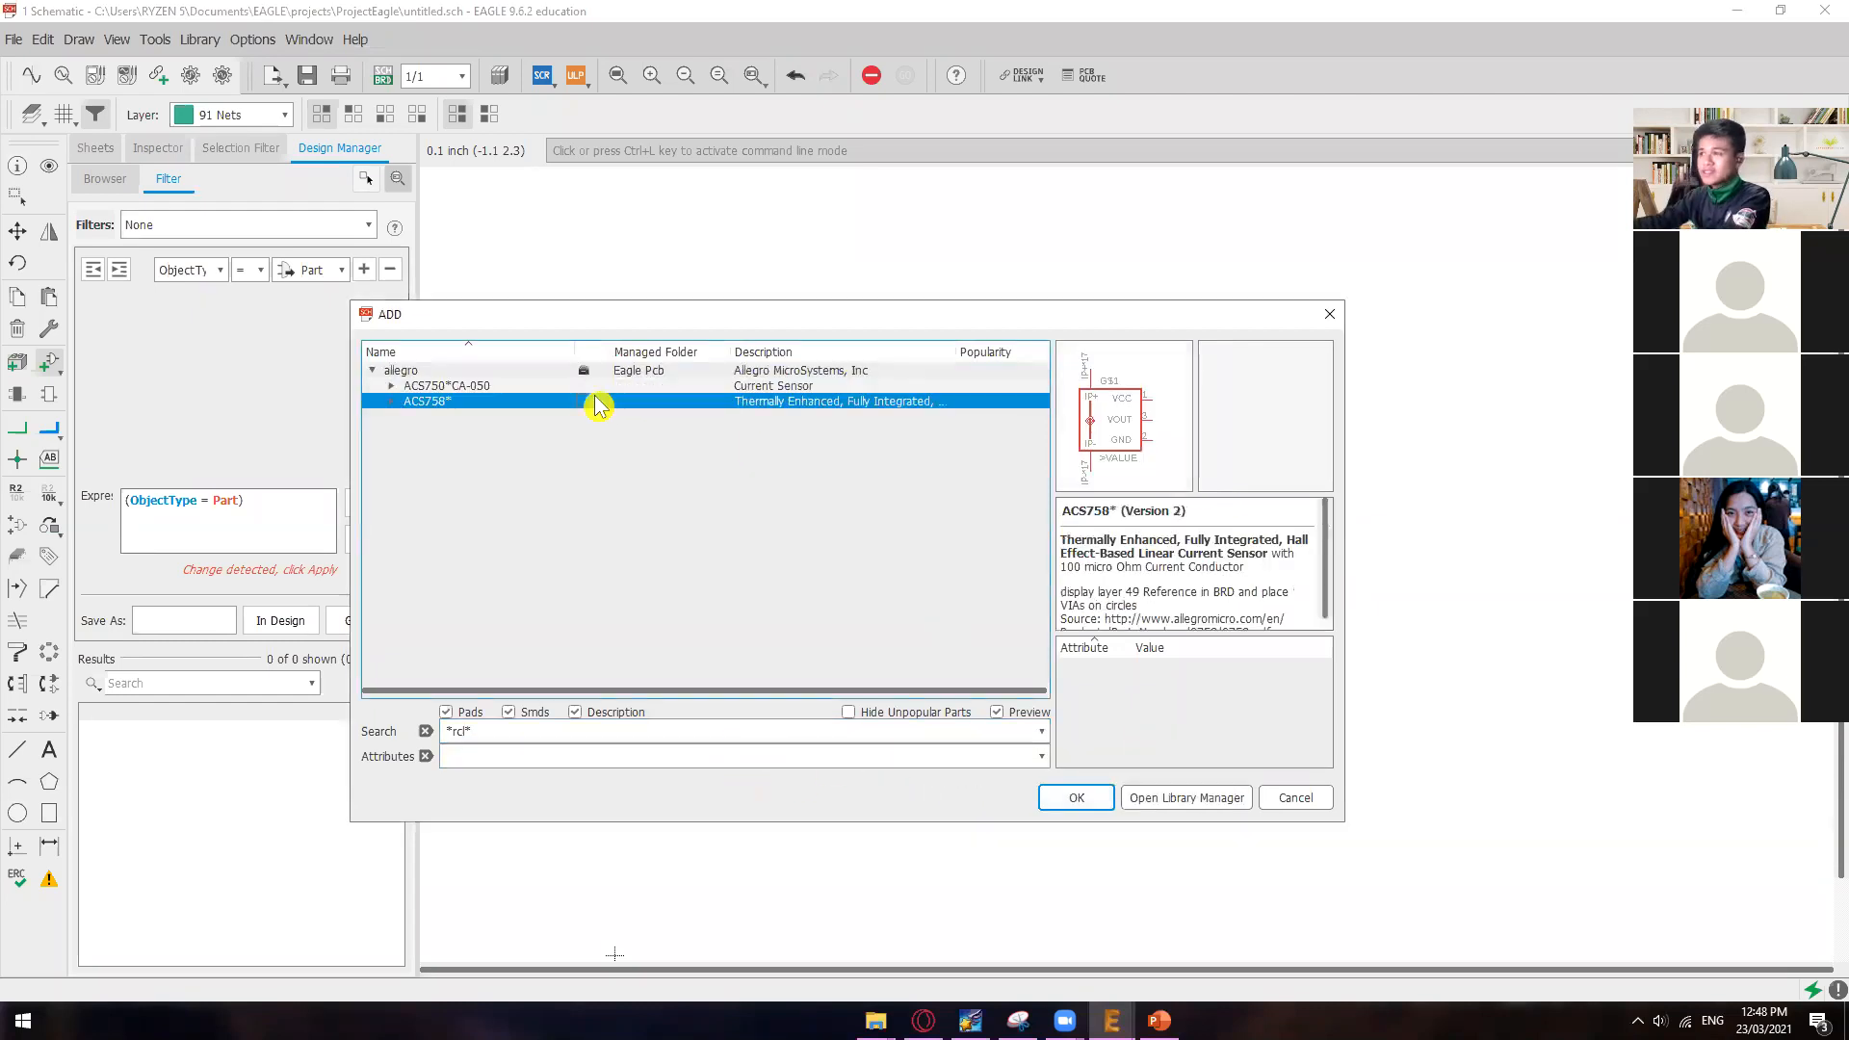
pyautogui.click(578, 386)
pyautogui.click(392, 387)
pyautogui.click(401, 402)
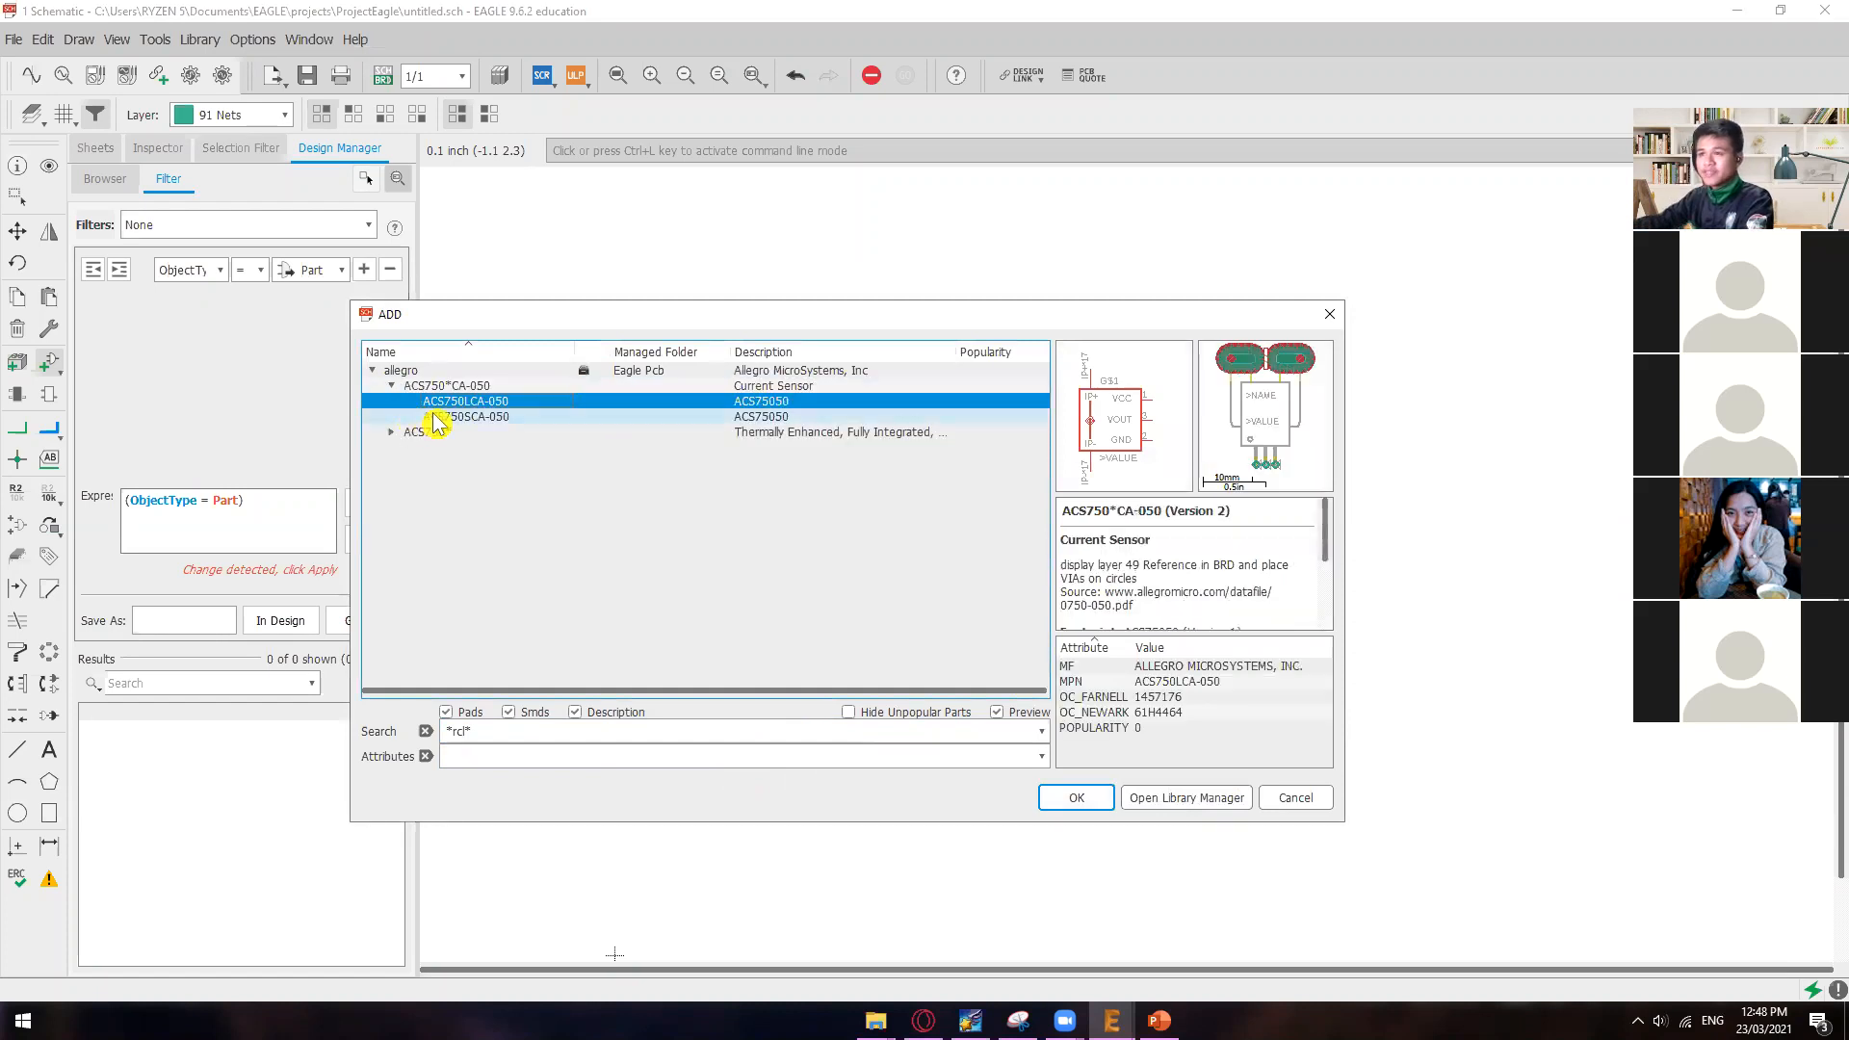
pyautogui.doubleClick(401, 433)
pyautogui.click(457, 463)
pyautogui.click(472, 484)
pyautogui.click(483, 449)
# Step: Clear the *rcl* search text to list all libraries and make the ADD dialog taller
pyautogui.moveTo(498, 730); pyautogui.dragTo(379, 722)
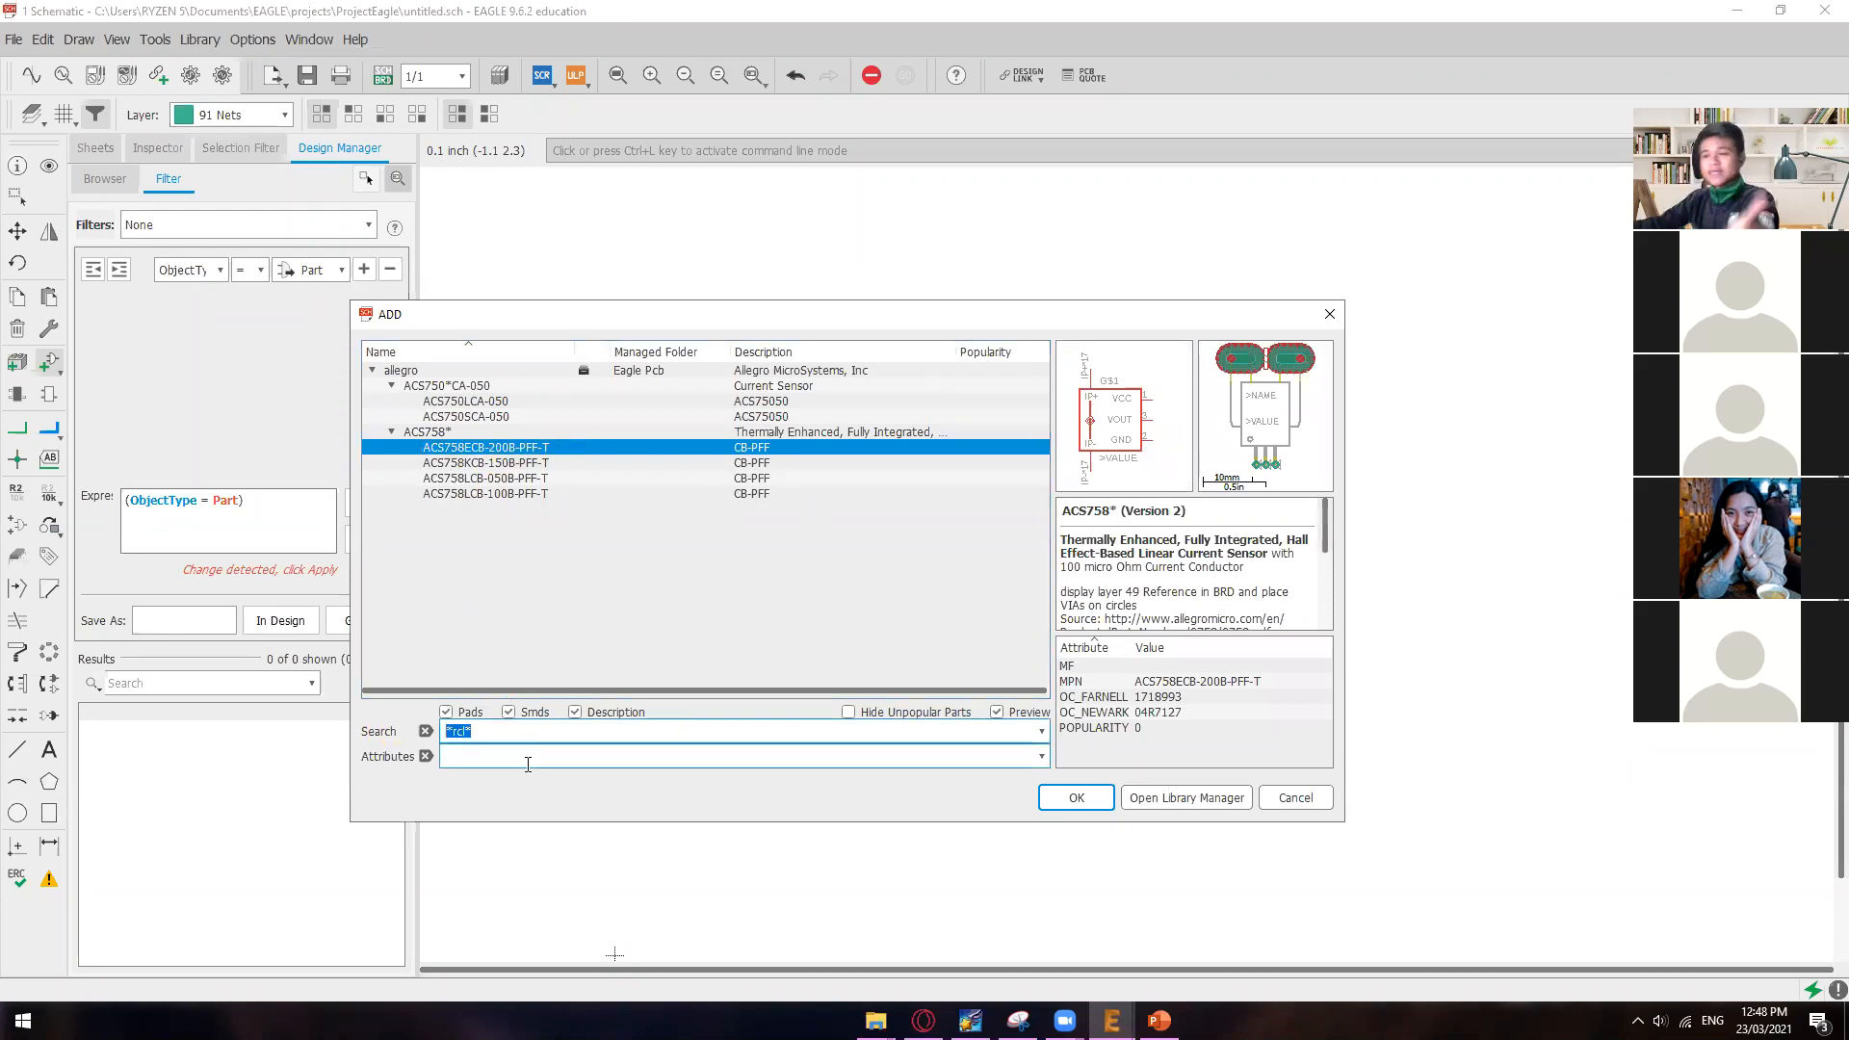
pyautogui.click(425, 734)
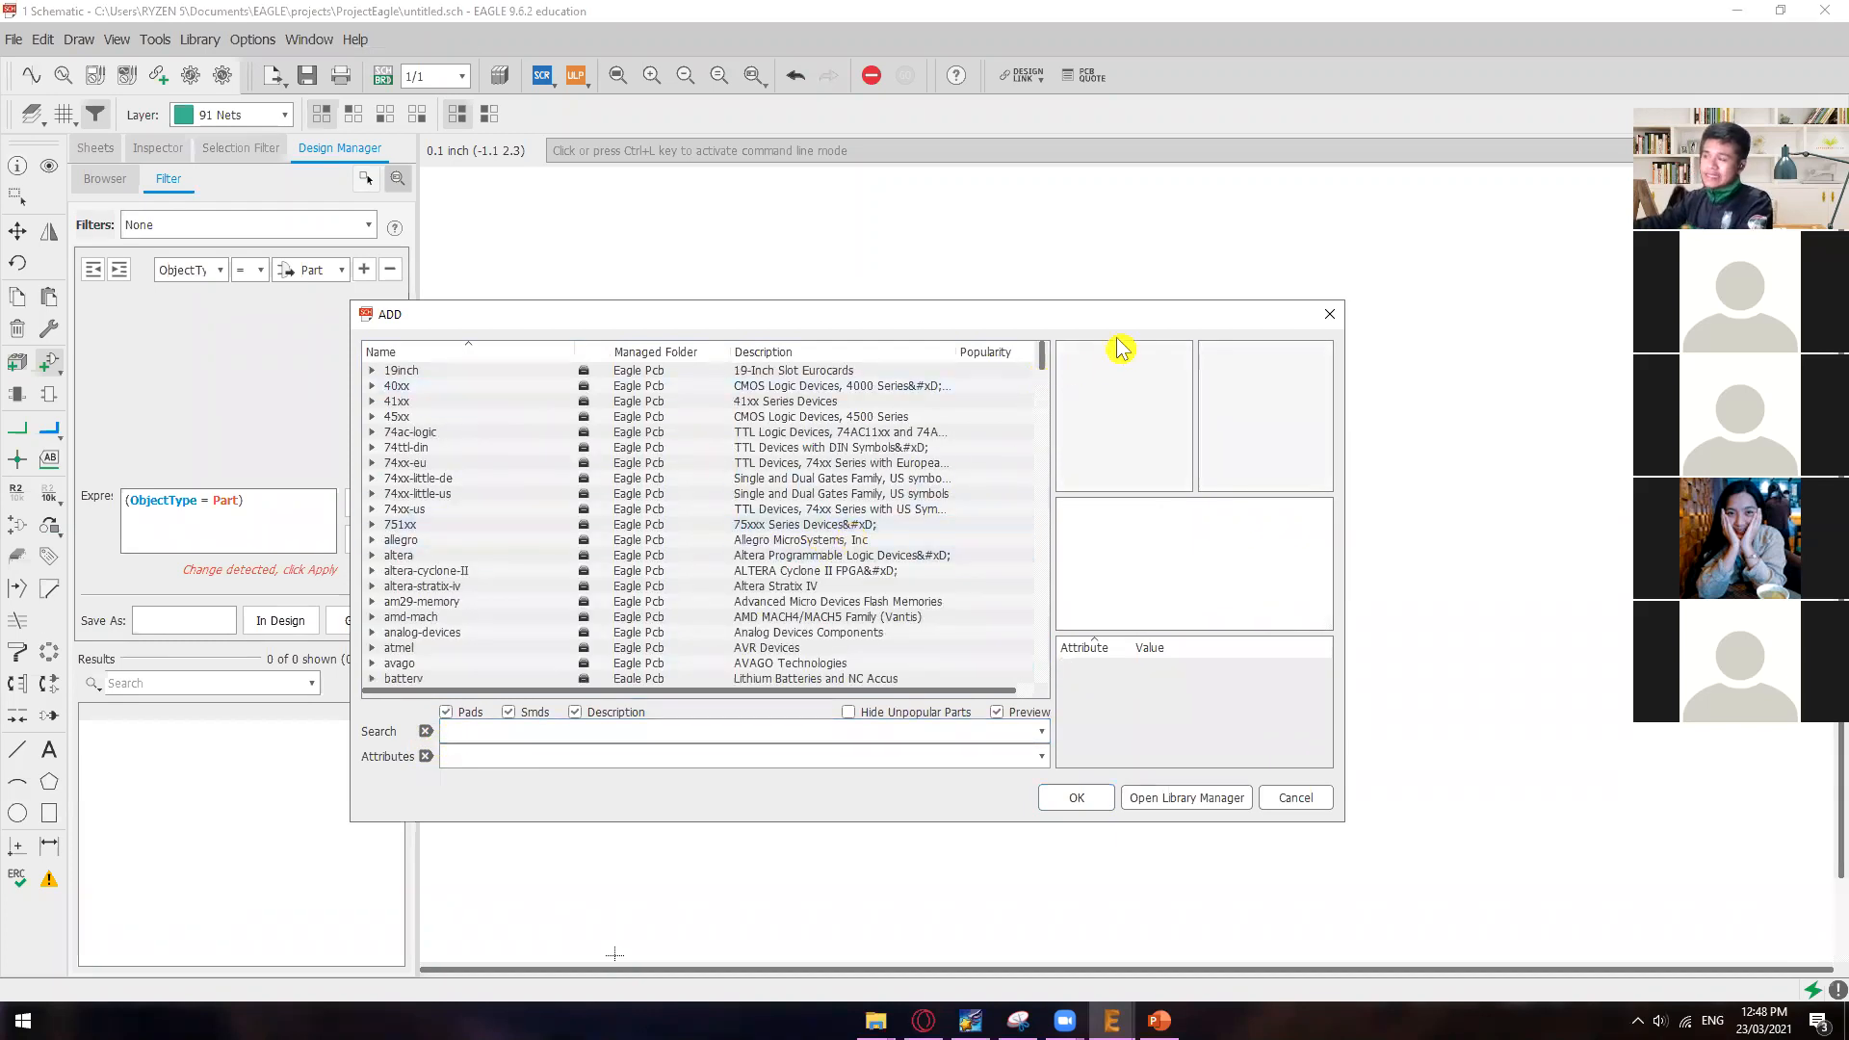
pyautogui.moveTo(1015, 304); pyautogui.dragTo(1014, 172)
pyautogui.moveTo(1044, 247); pyautogui.dragTo(1002, 453)
# Step: Find the rcl library of resistors, capacitors and inductors in the full list and expand it
pyautogui.scroll(-6, 564, 423)
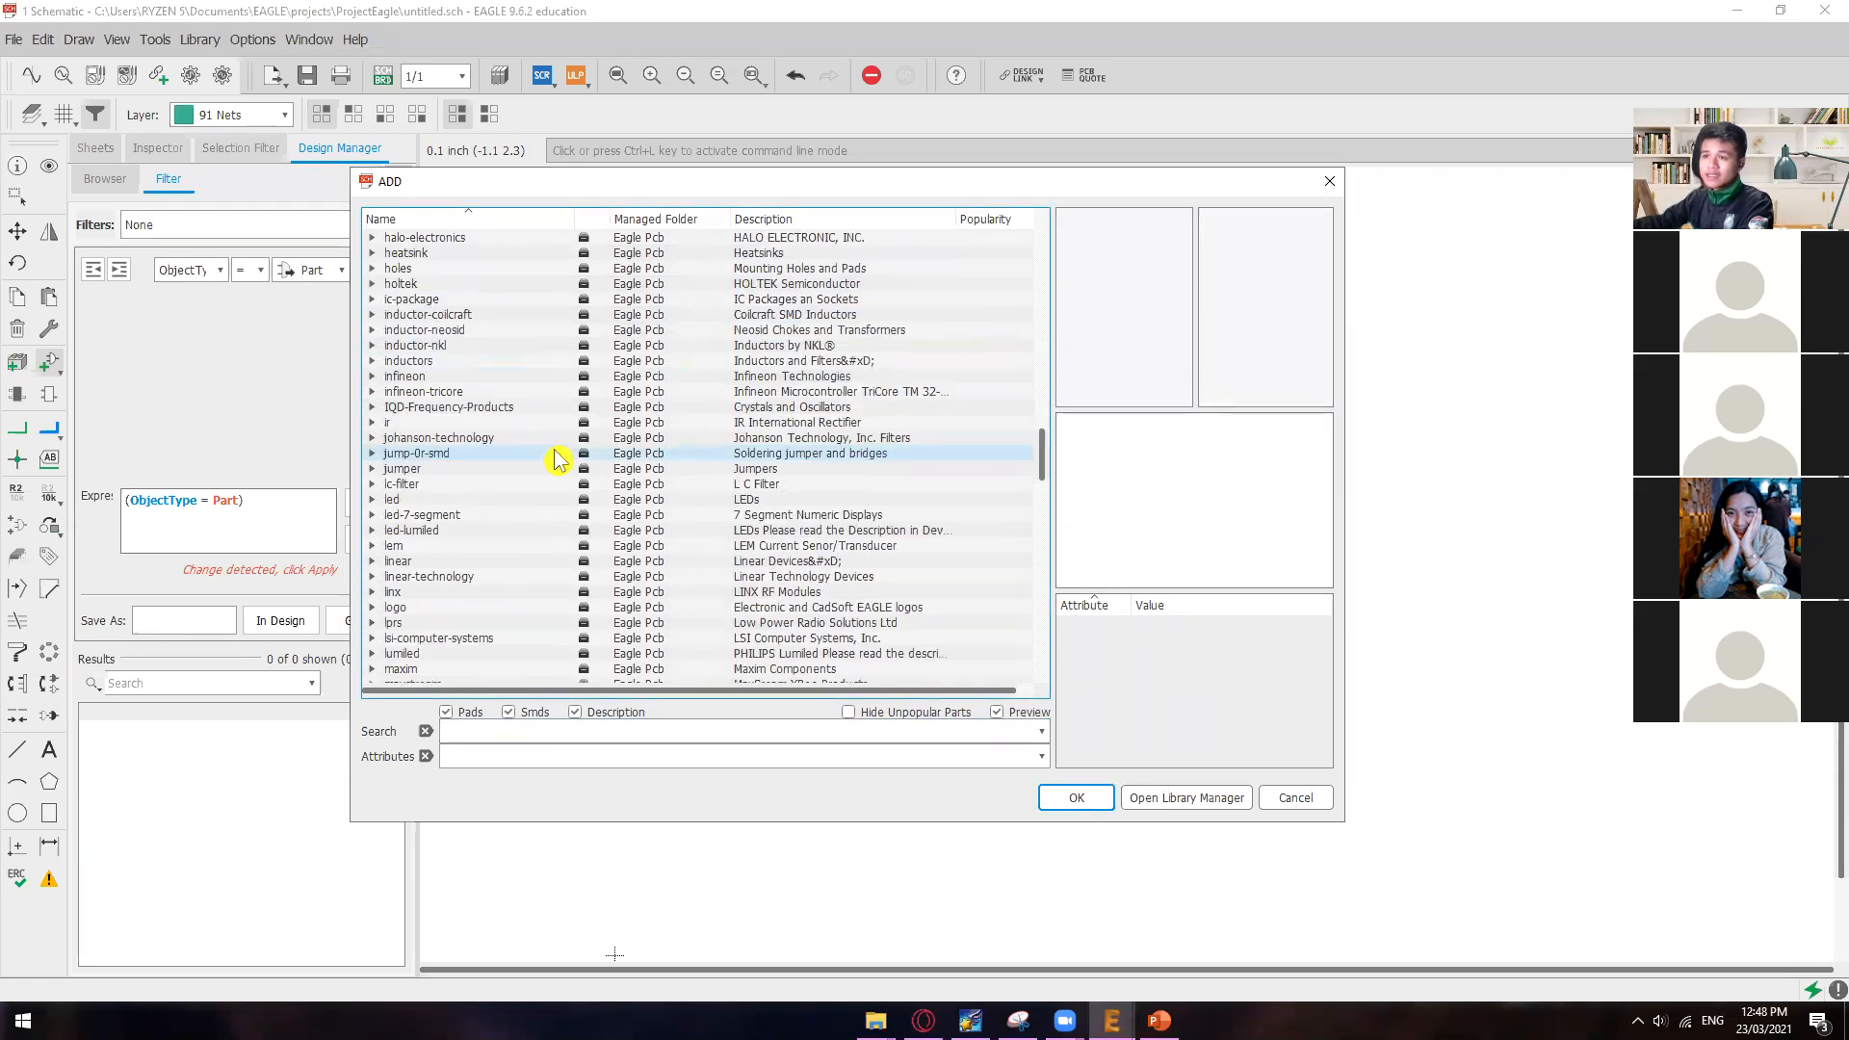
pyautogui.scroll(-18, 556, 461)
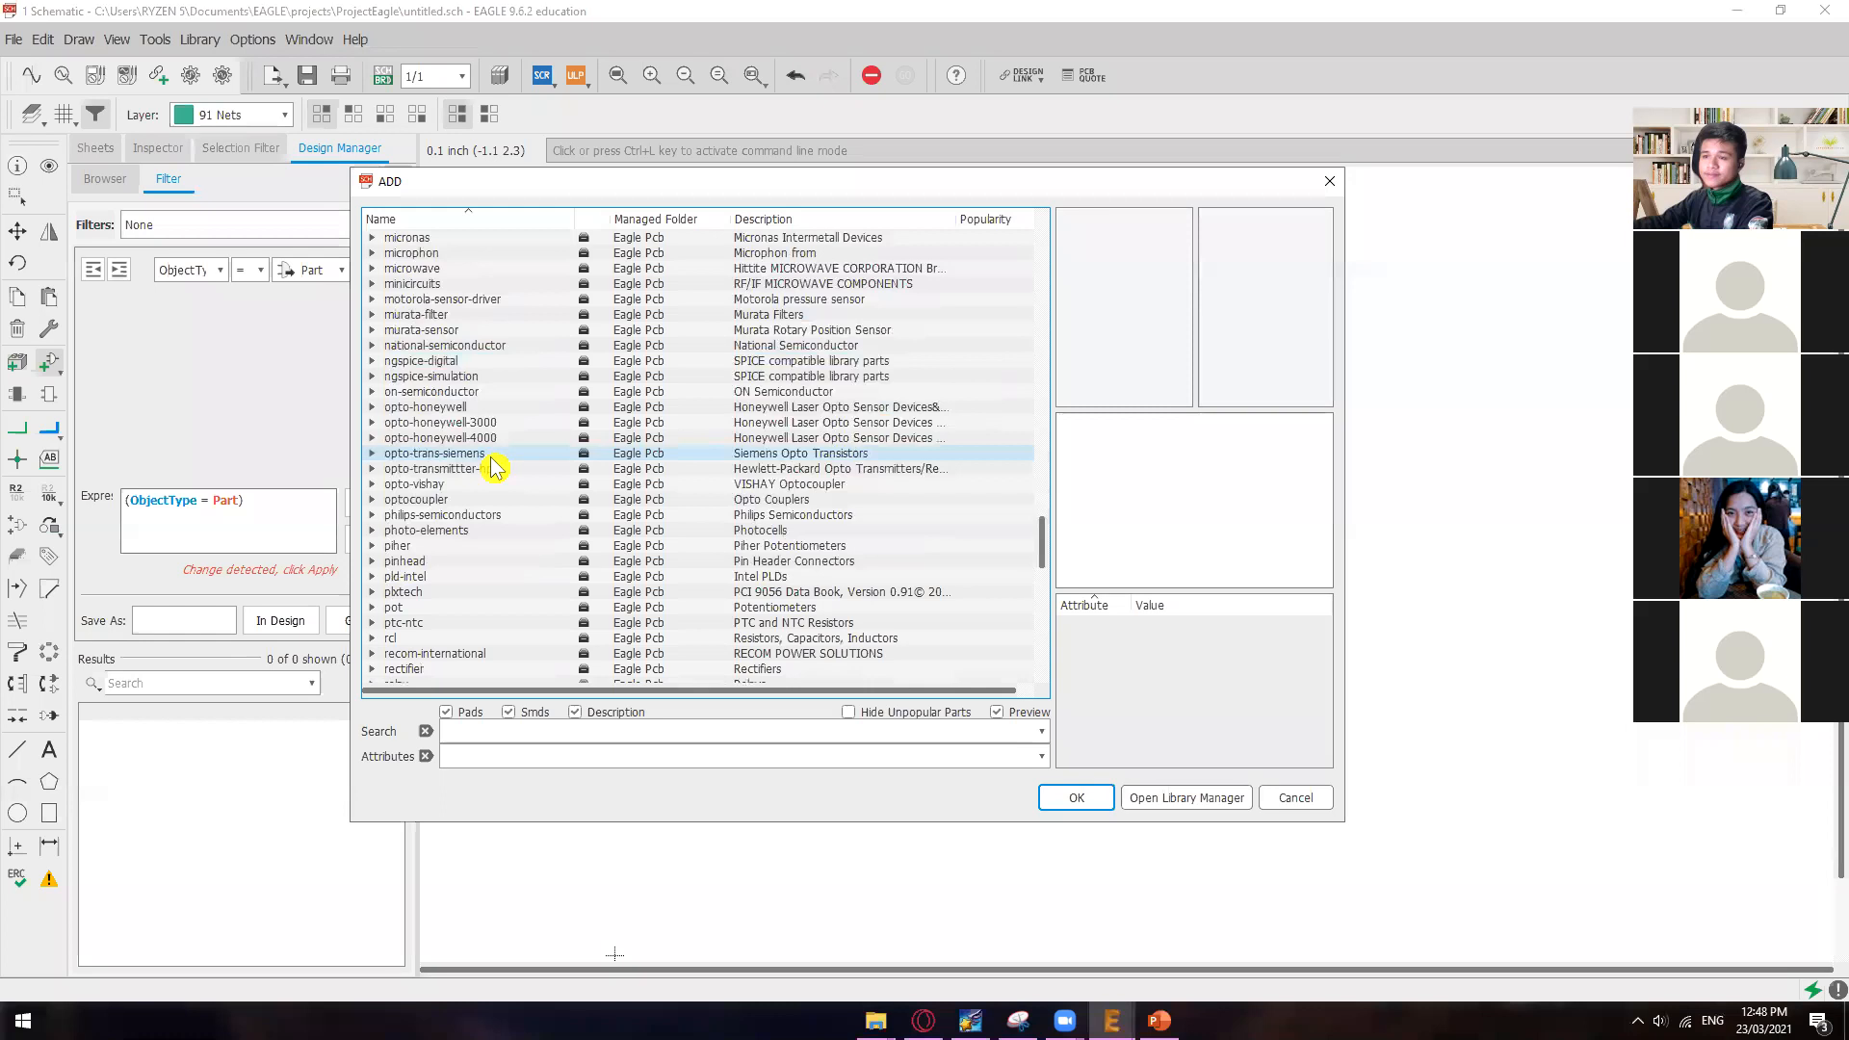
pyautogui.scroll(-4, 491, 467)
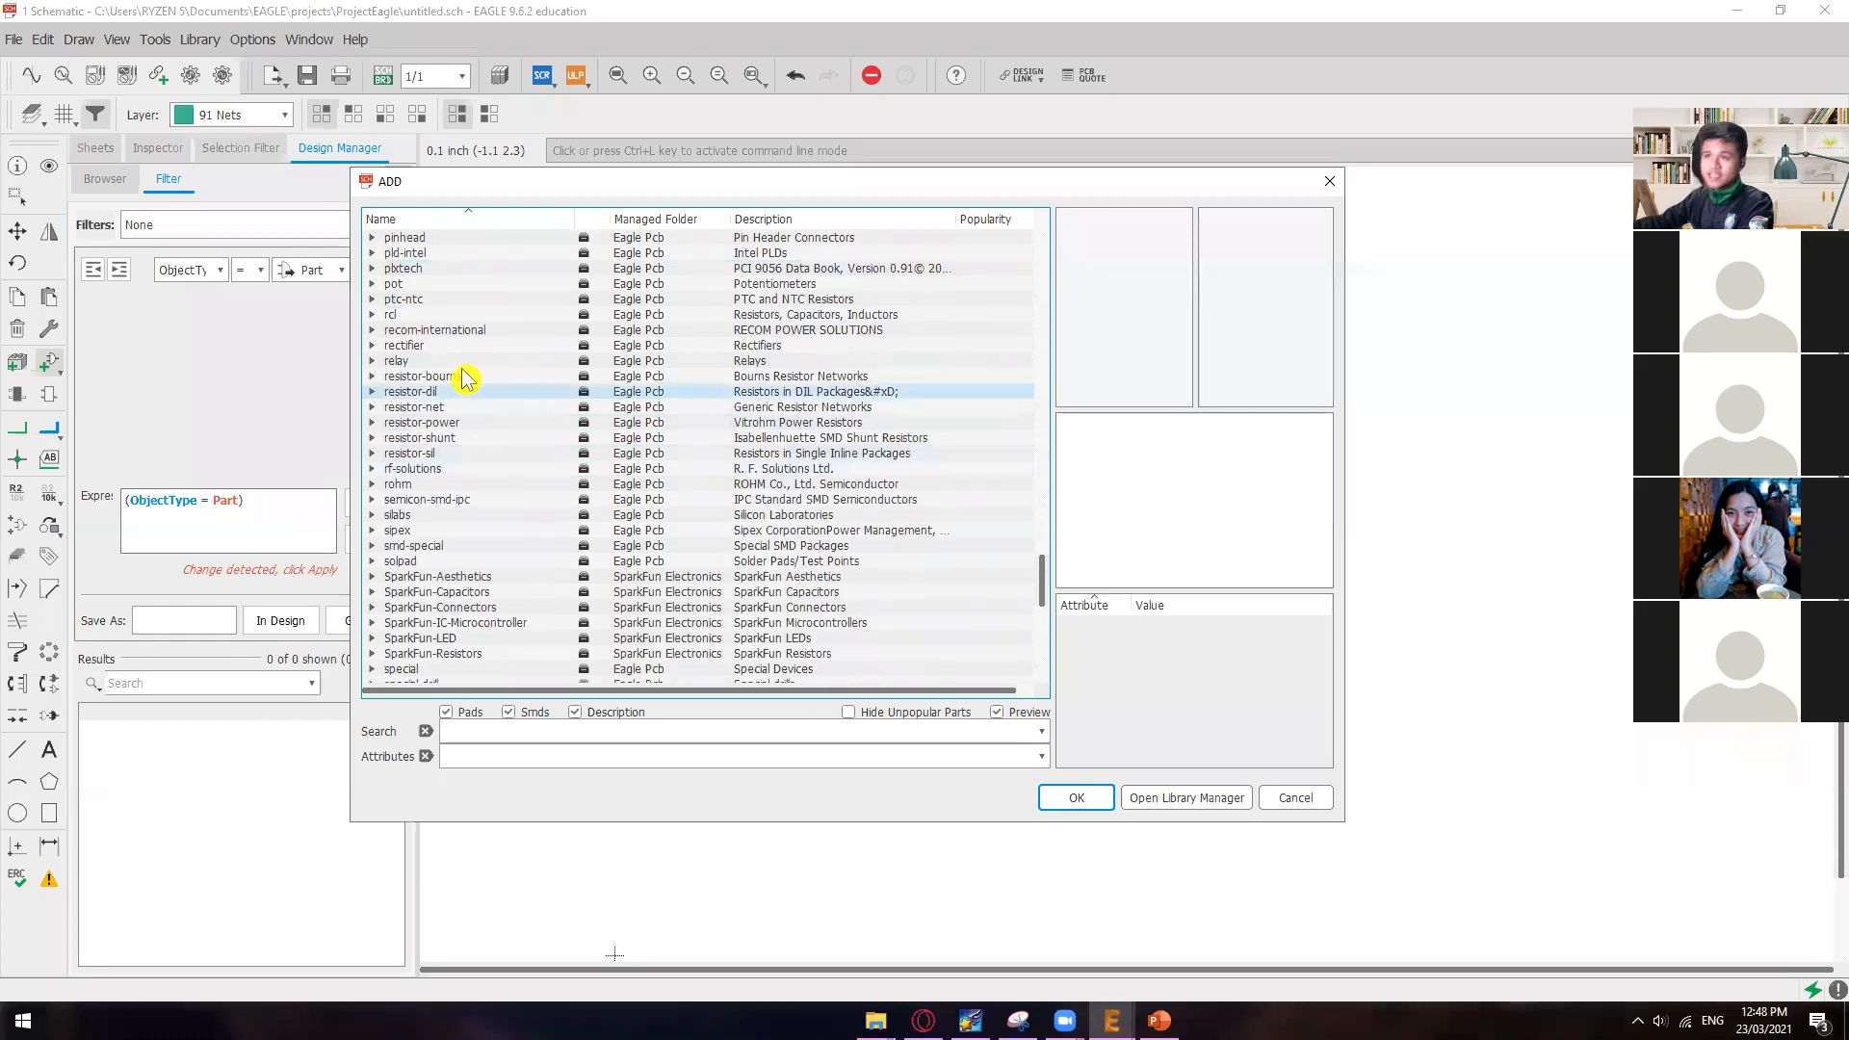
pyautogui.scroll(1, 416, 369)
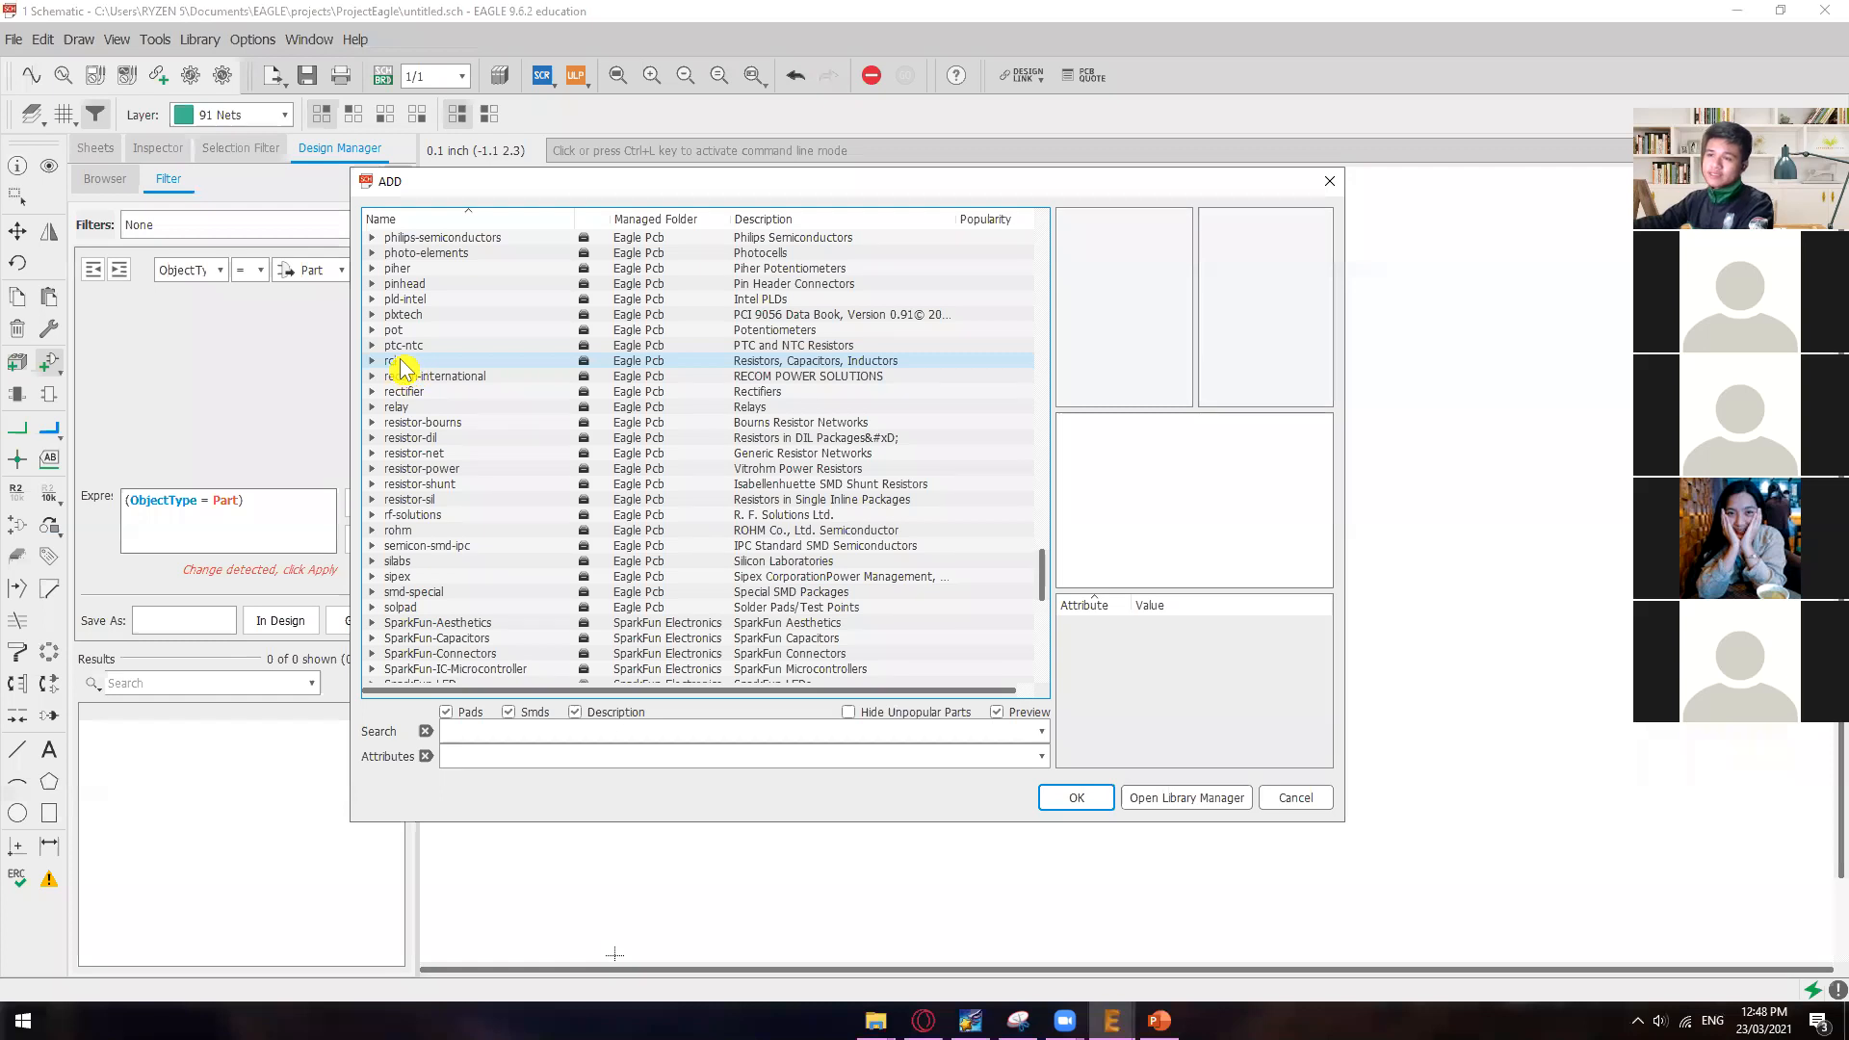
pyautogui.click(411, 364)
pyautogui.click(373, 361)
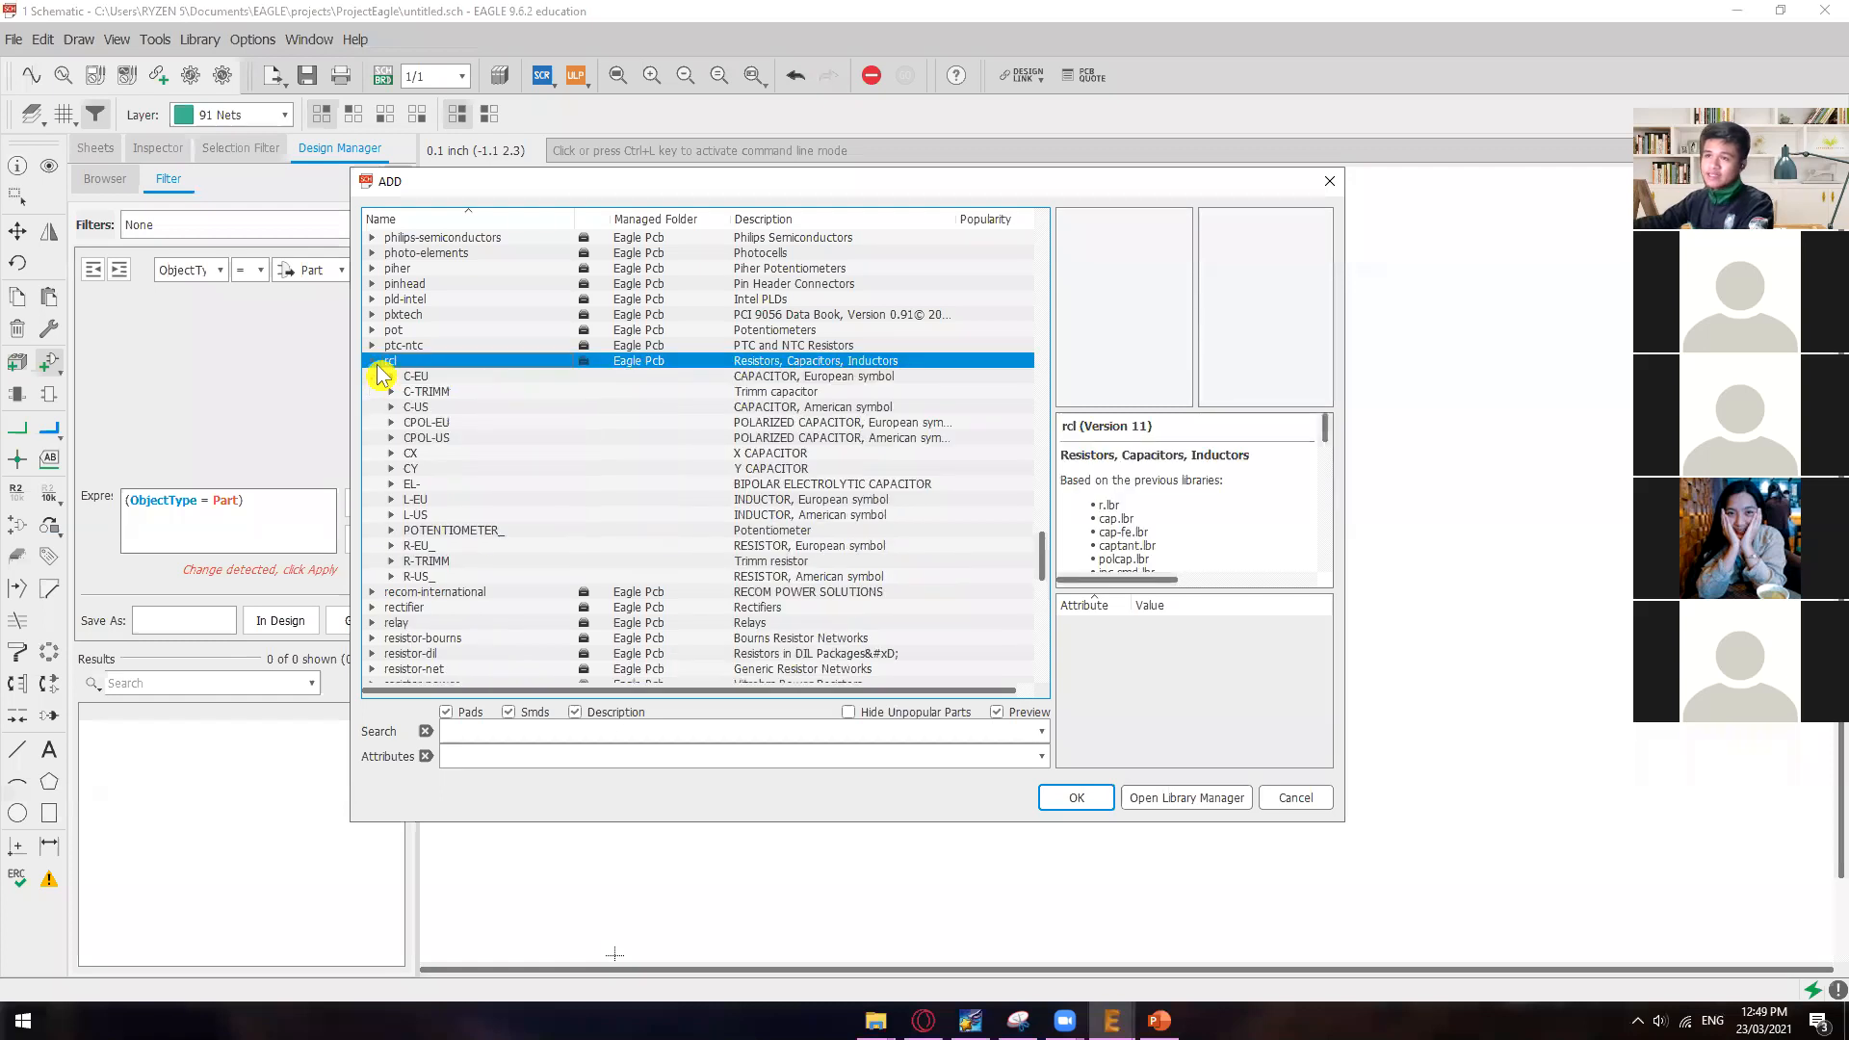
# Step: Preview the C-US capacitor, L-EU inductor and R-TRIMM trimmer resistor symbols in the rcl library
pyautogui.click(453, 377)
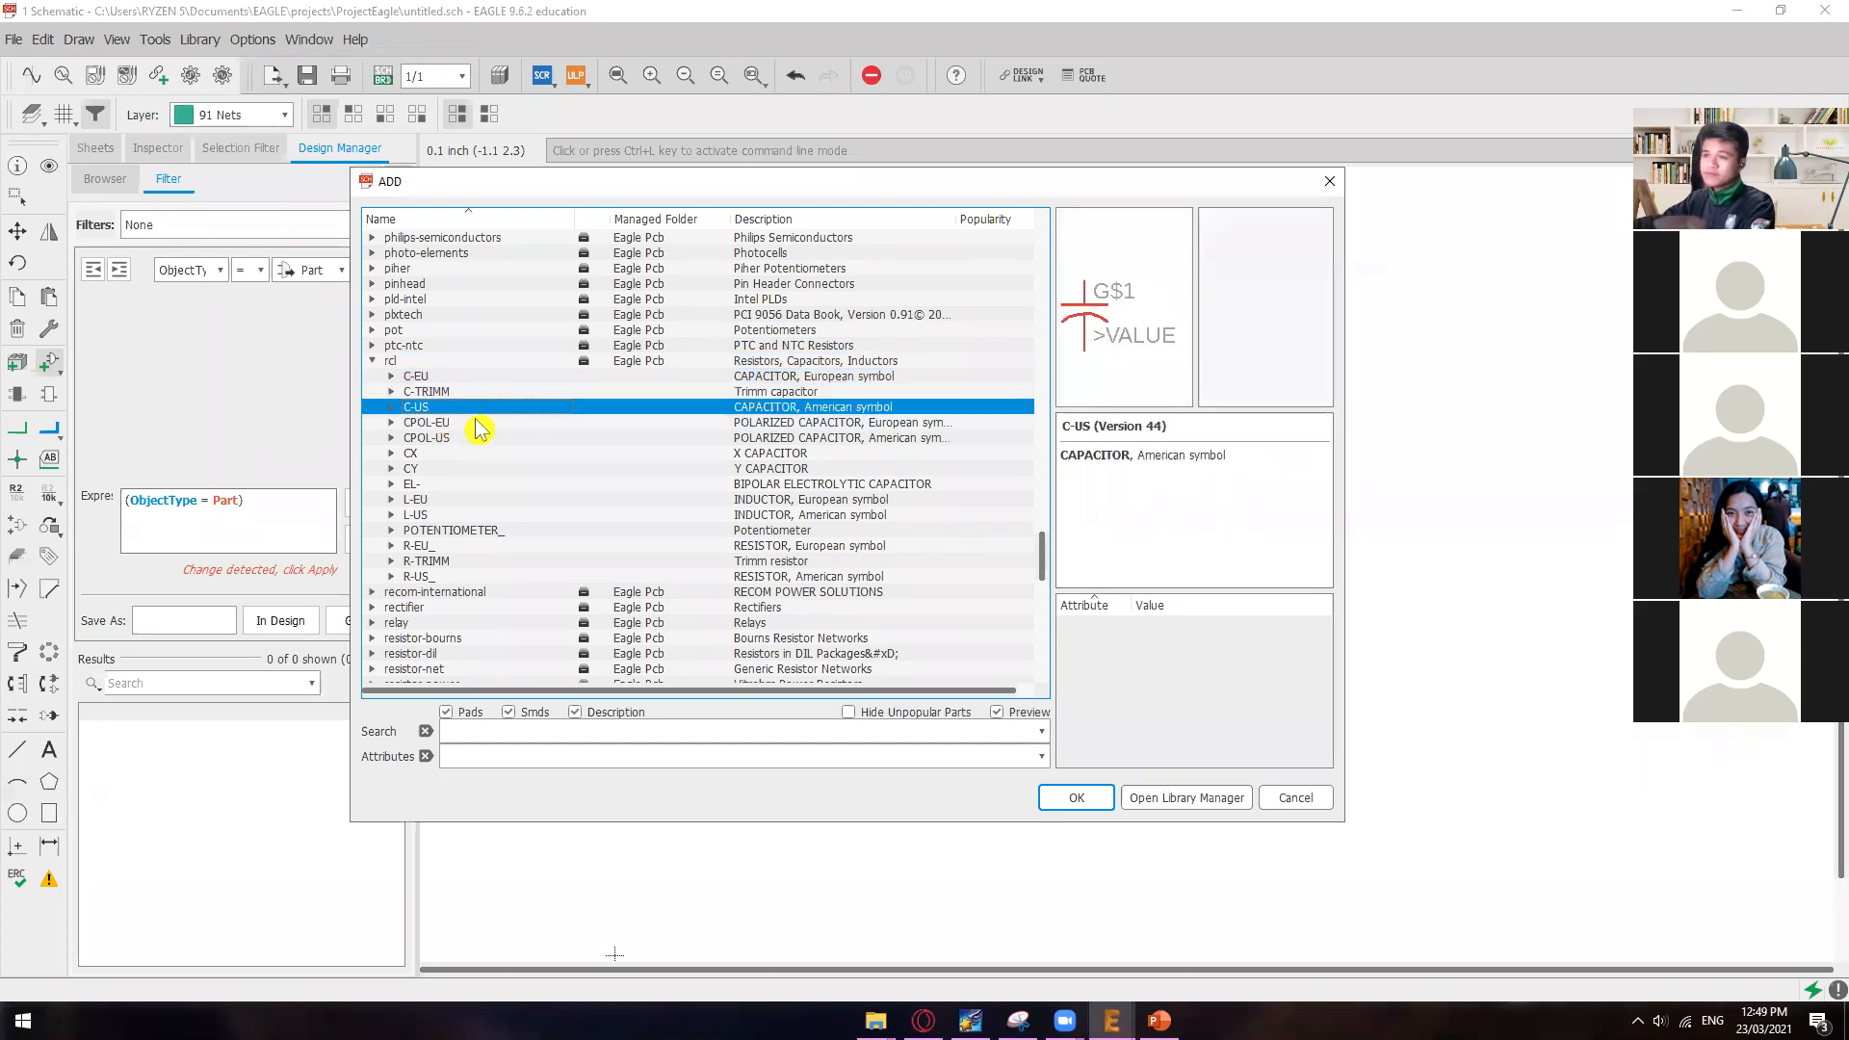
pyautogui.click(448, 500)
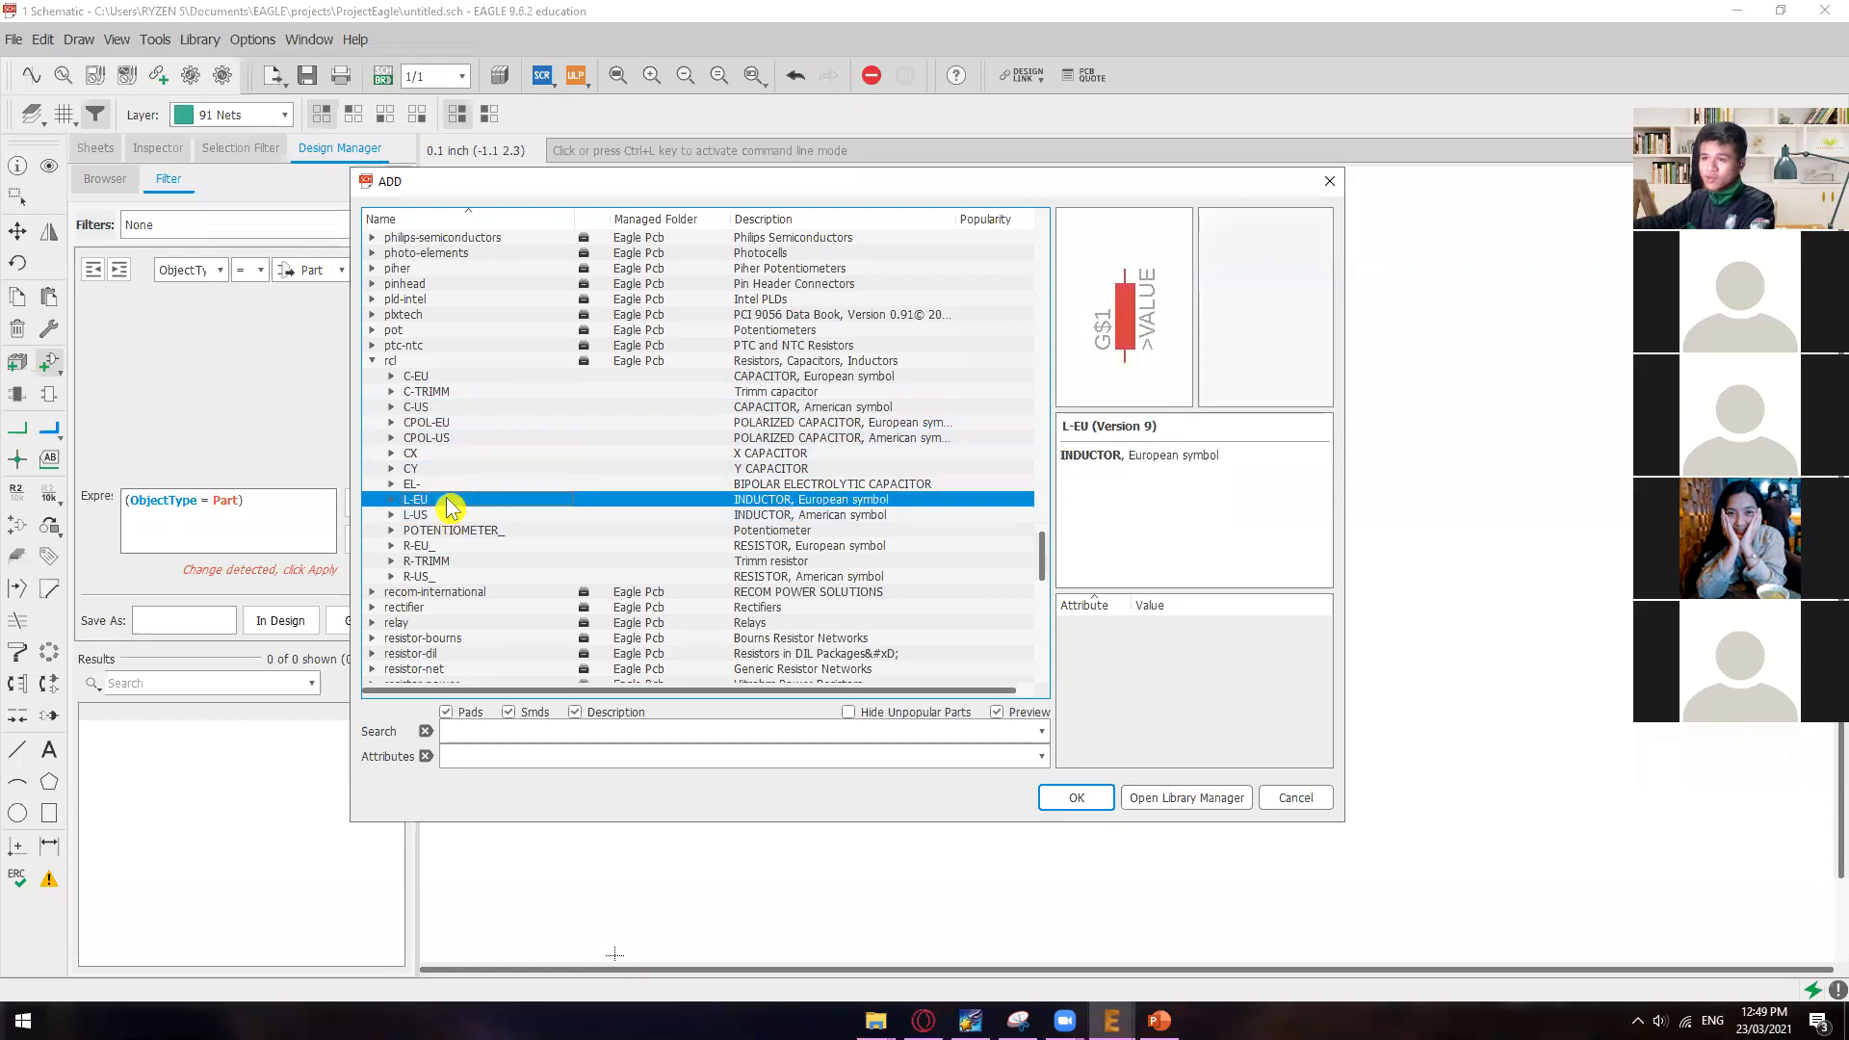
pyautogui.click(448, 562)
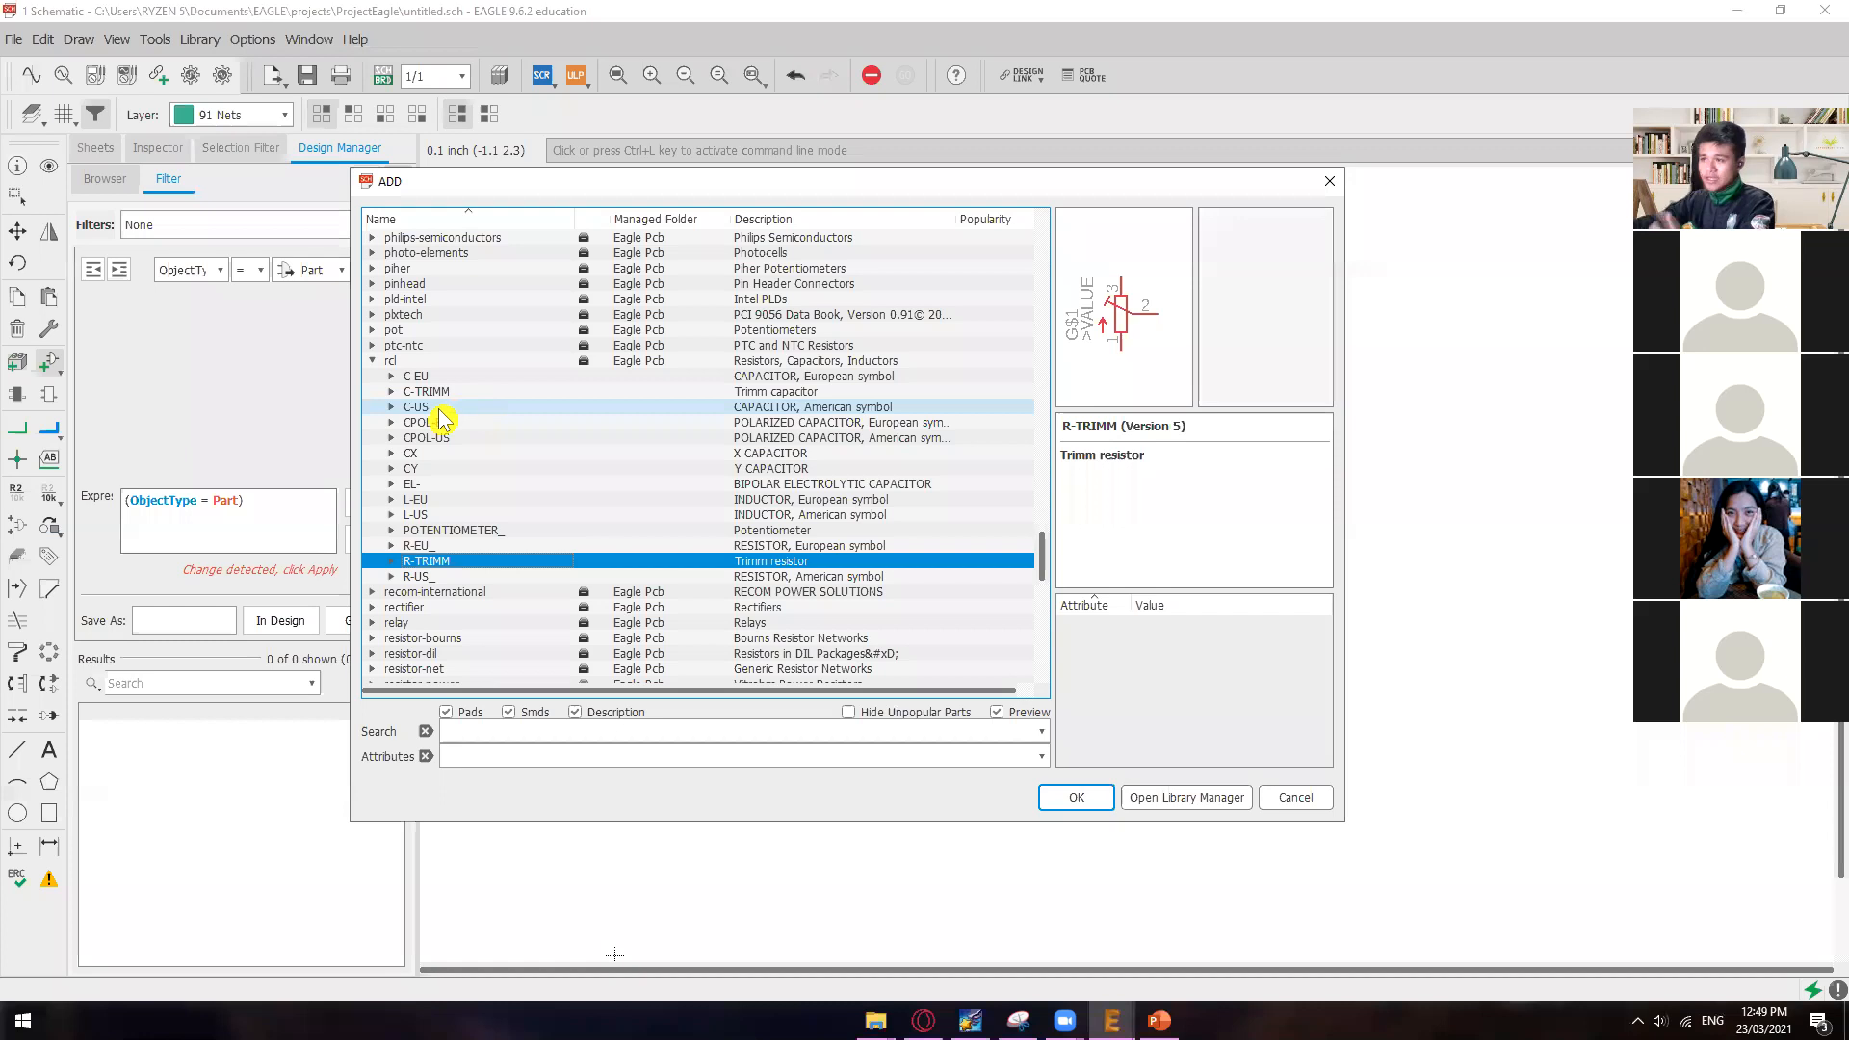
# Step: Expand the C-EU European-symbol capacitor in the rcl library and look through its package variants
pyautogui.doubleClick(402, 391)
pyautogui.click(393, 377)
pyautogui.click(393, 362)
pyautogui.scroll(2, 862, 435)
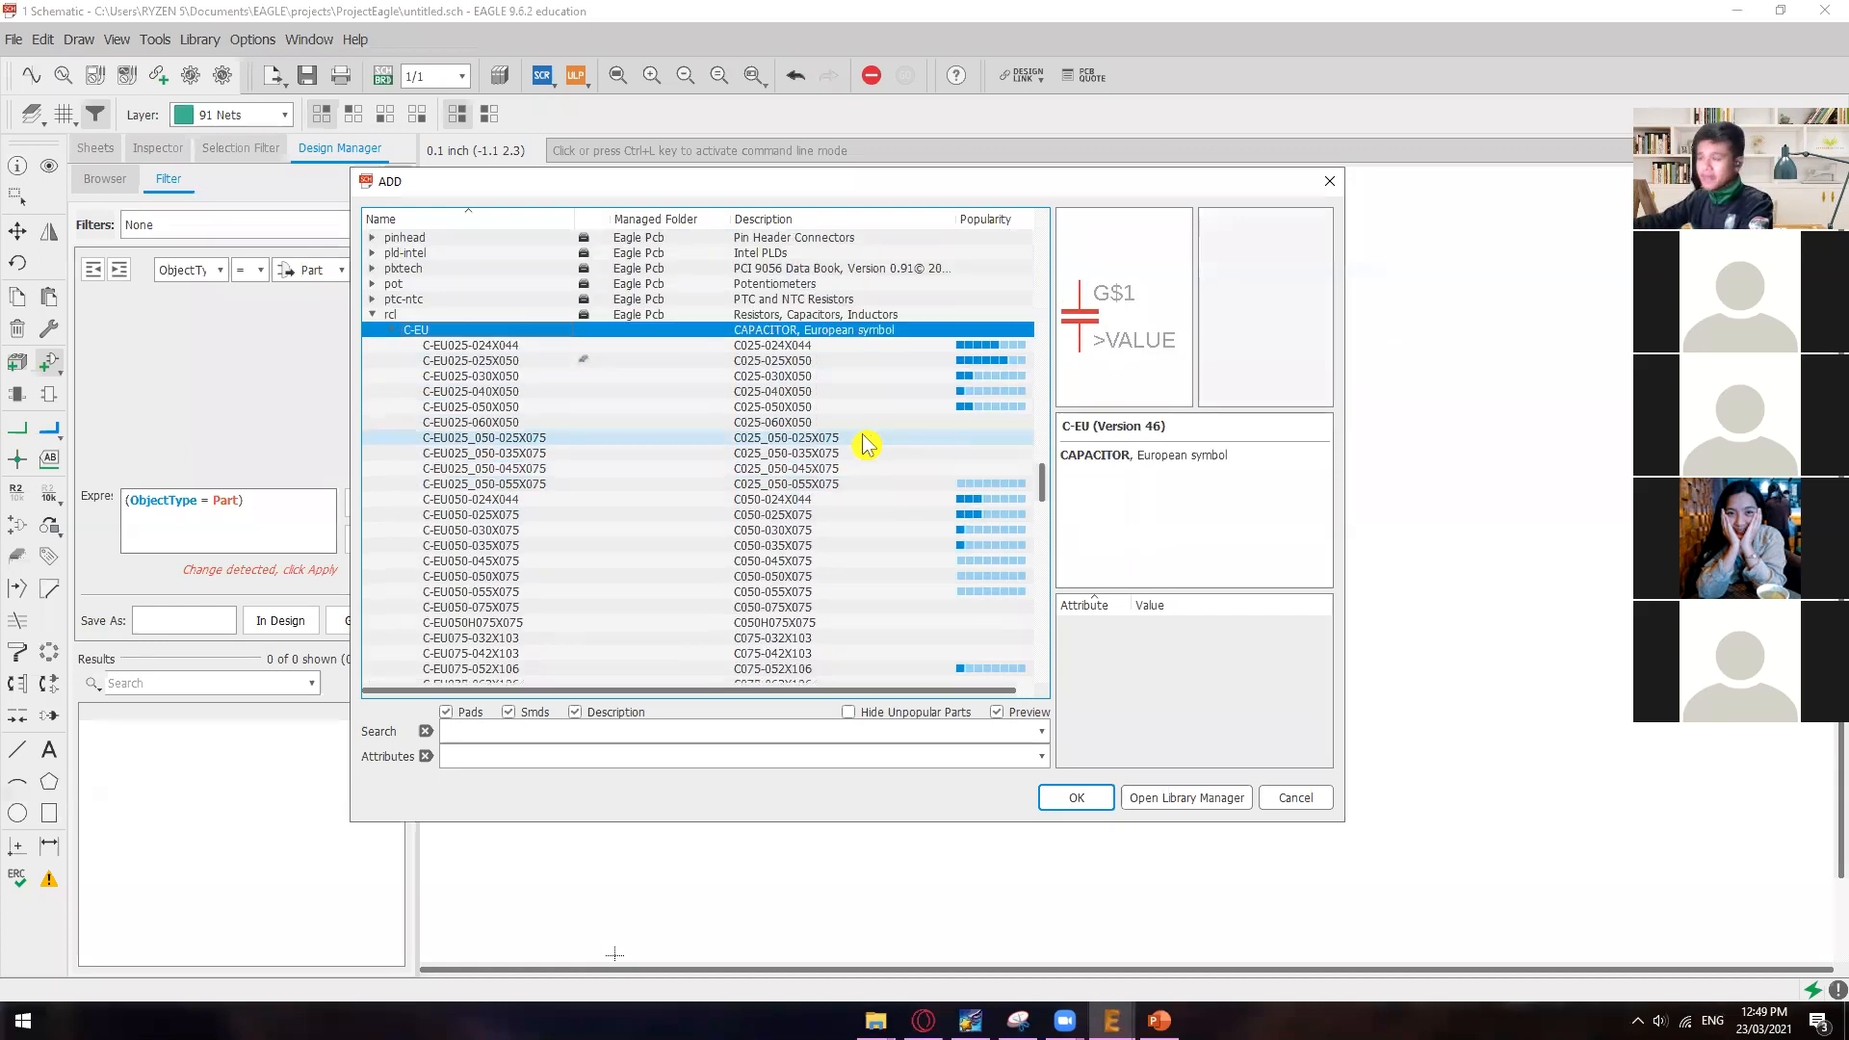
pyautogui.scroll(1, 857, 448)
pyautogui.scroll(-3, 657, 571)
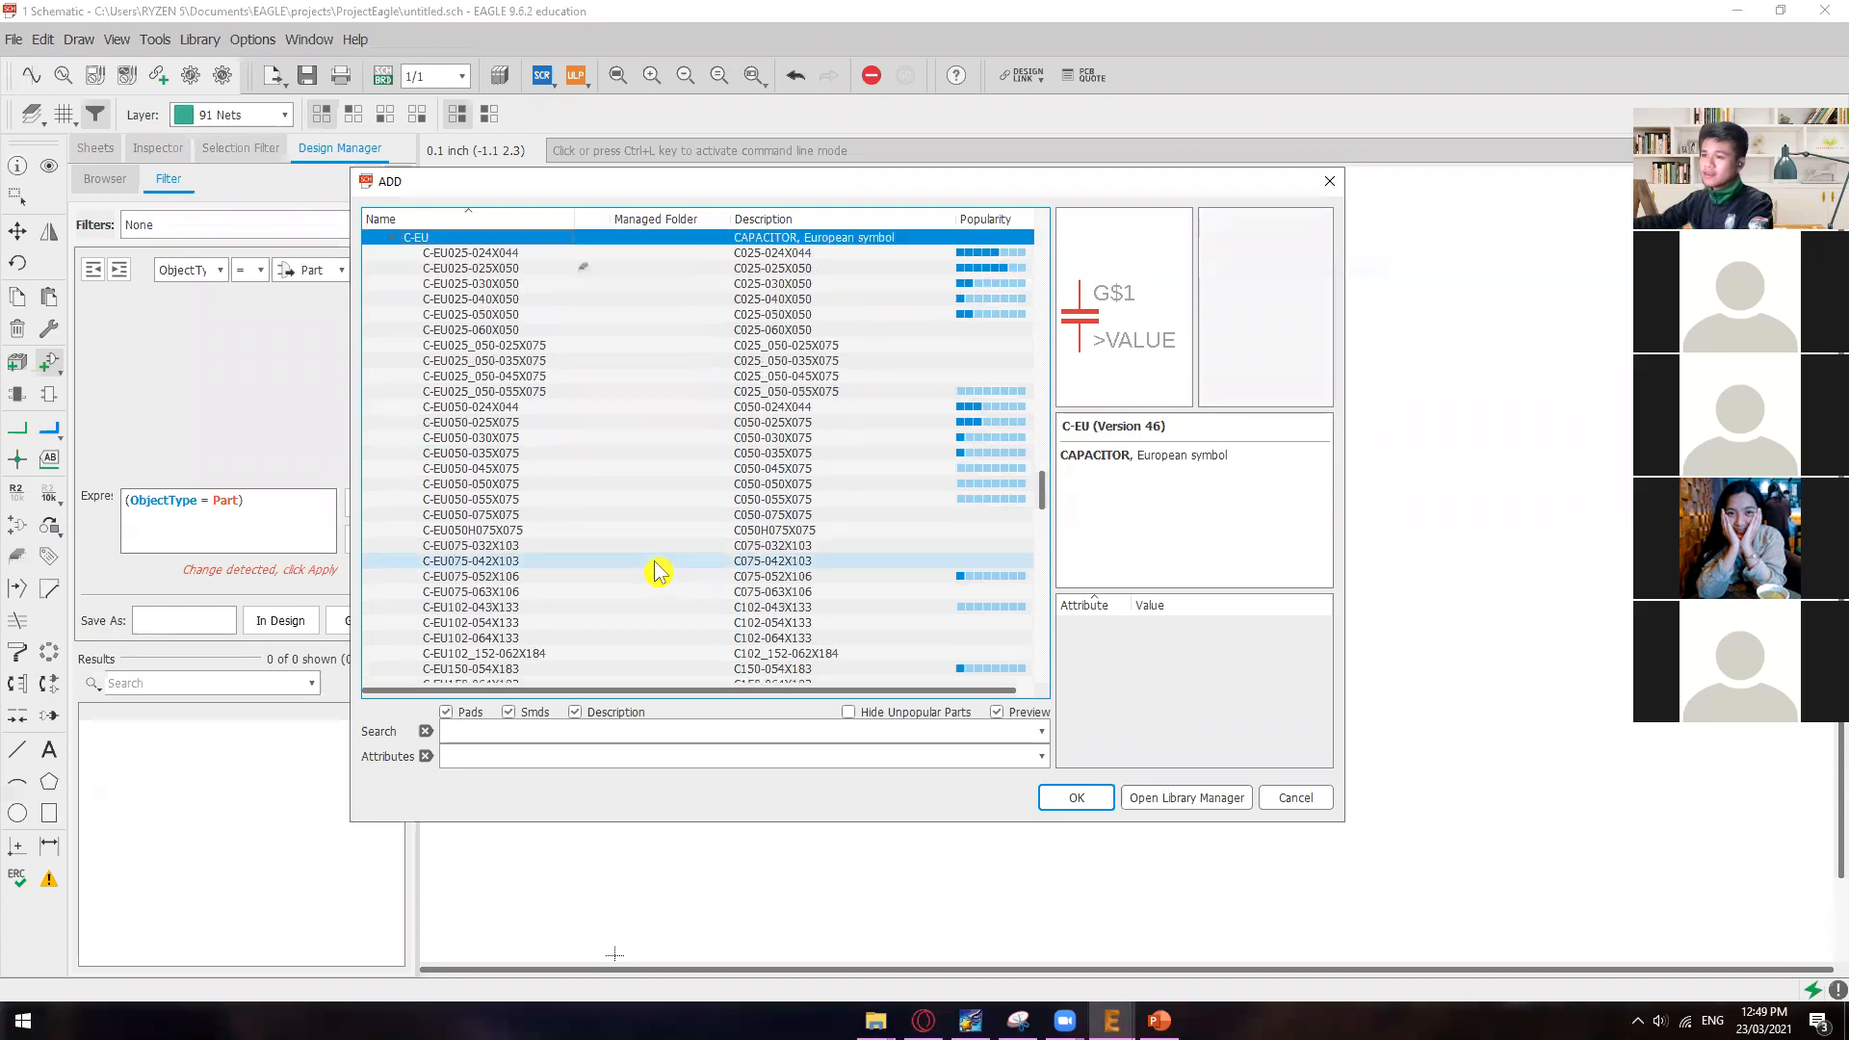
# Step: Look through the C-EU package variants in the rcl library, previewing C-EU050-030X075 and C-EU150-064X183
pyautogui.scroll(-2, 655, 570)
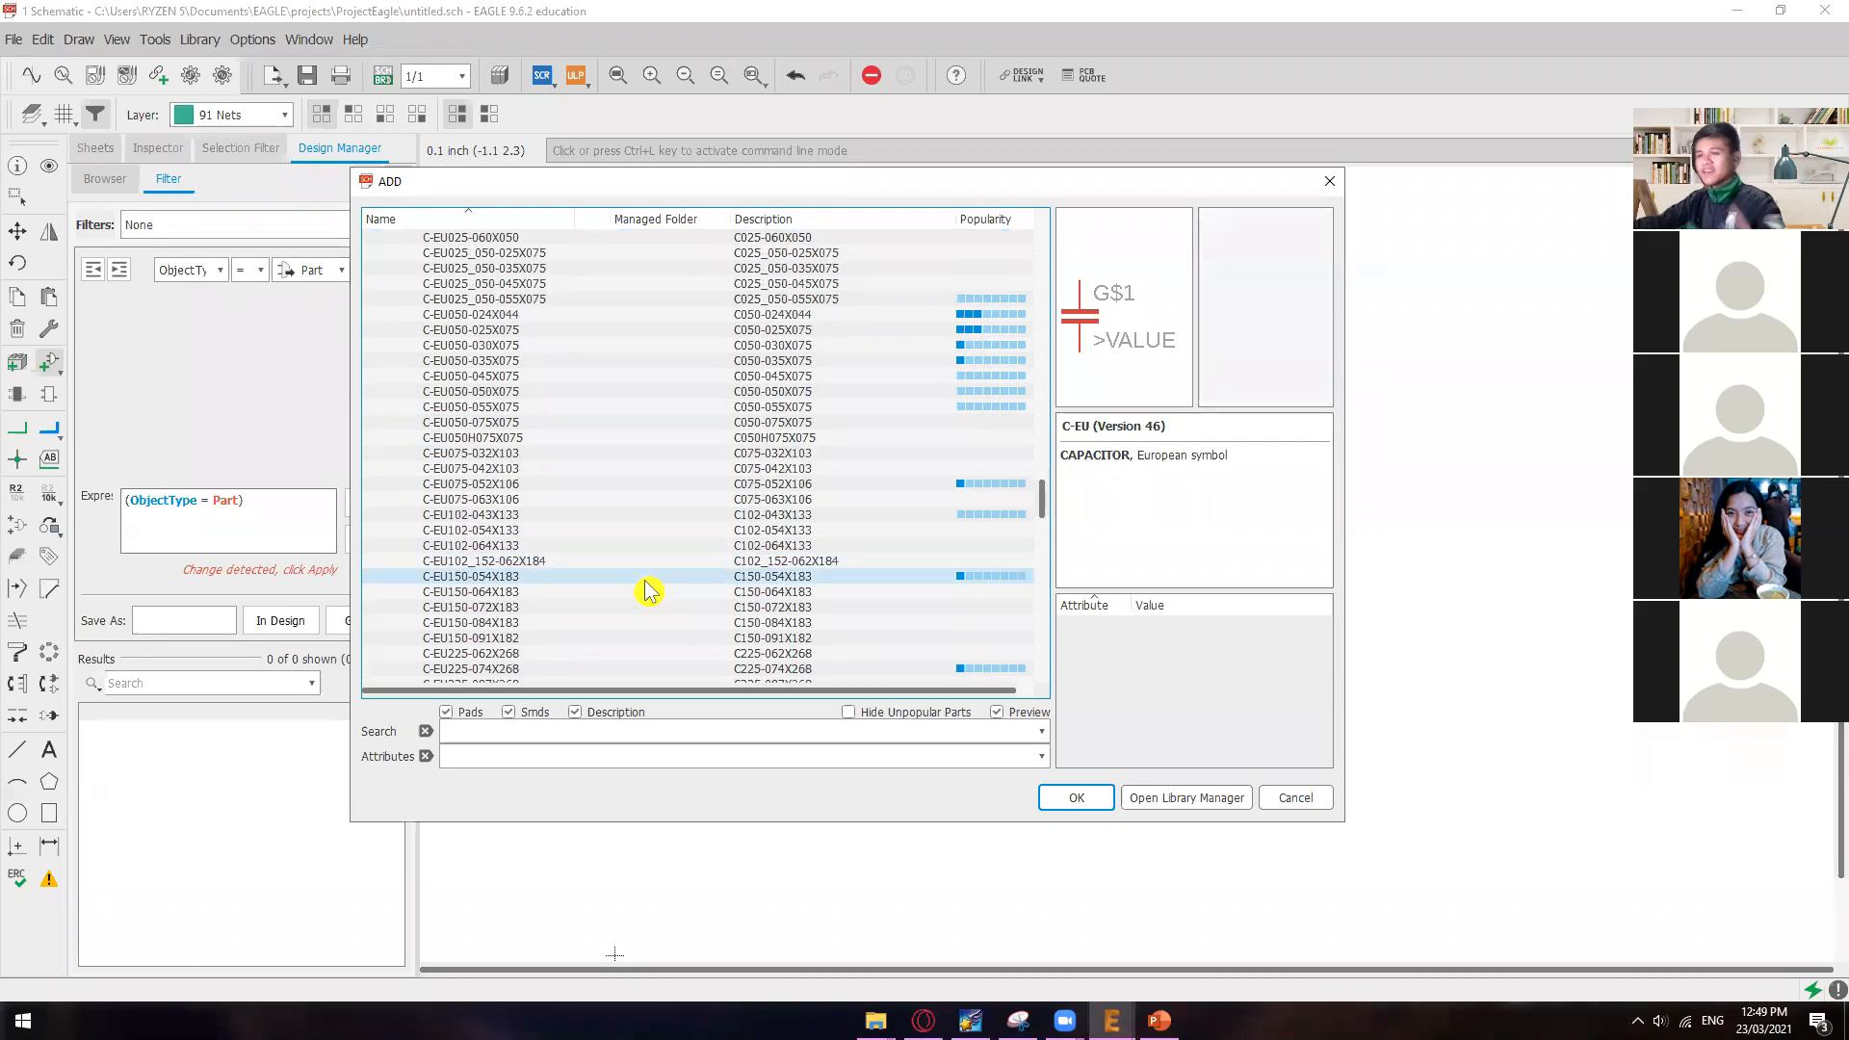
pyautogui.scroll(6, 652, 589)
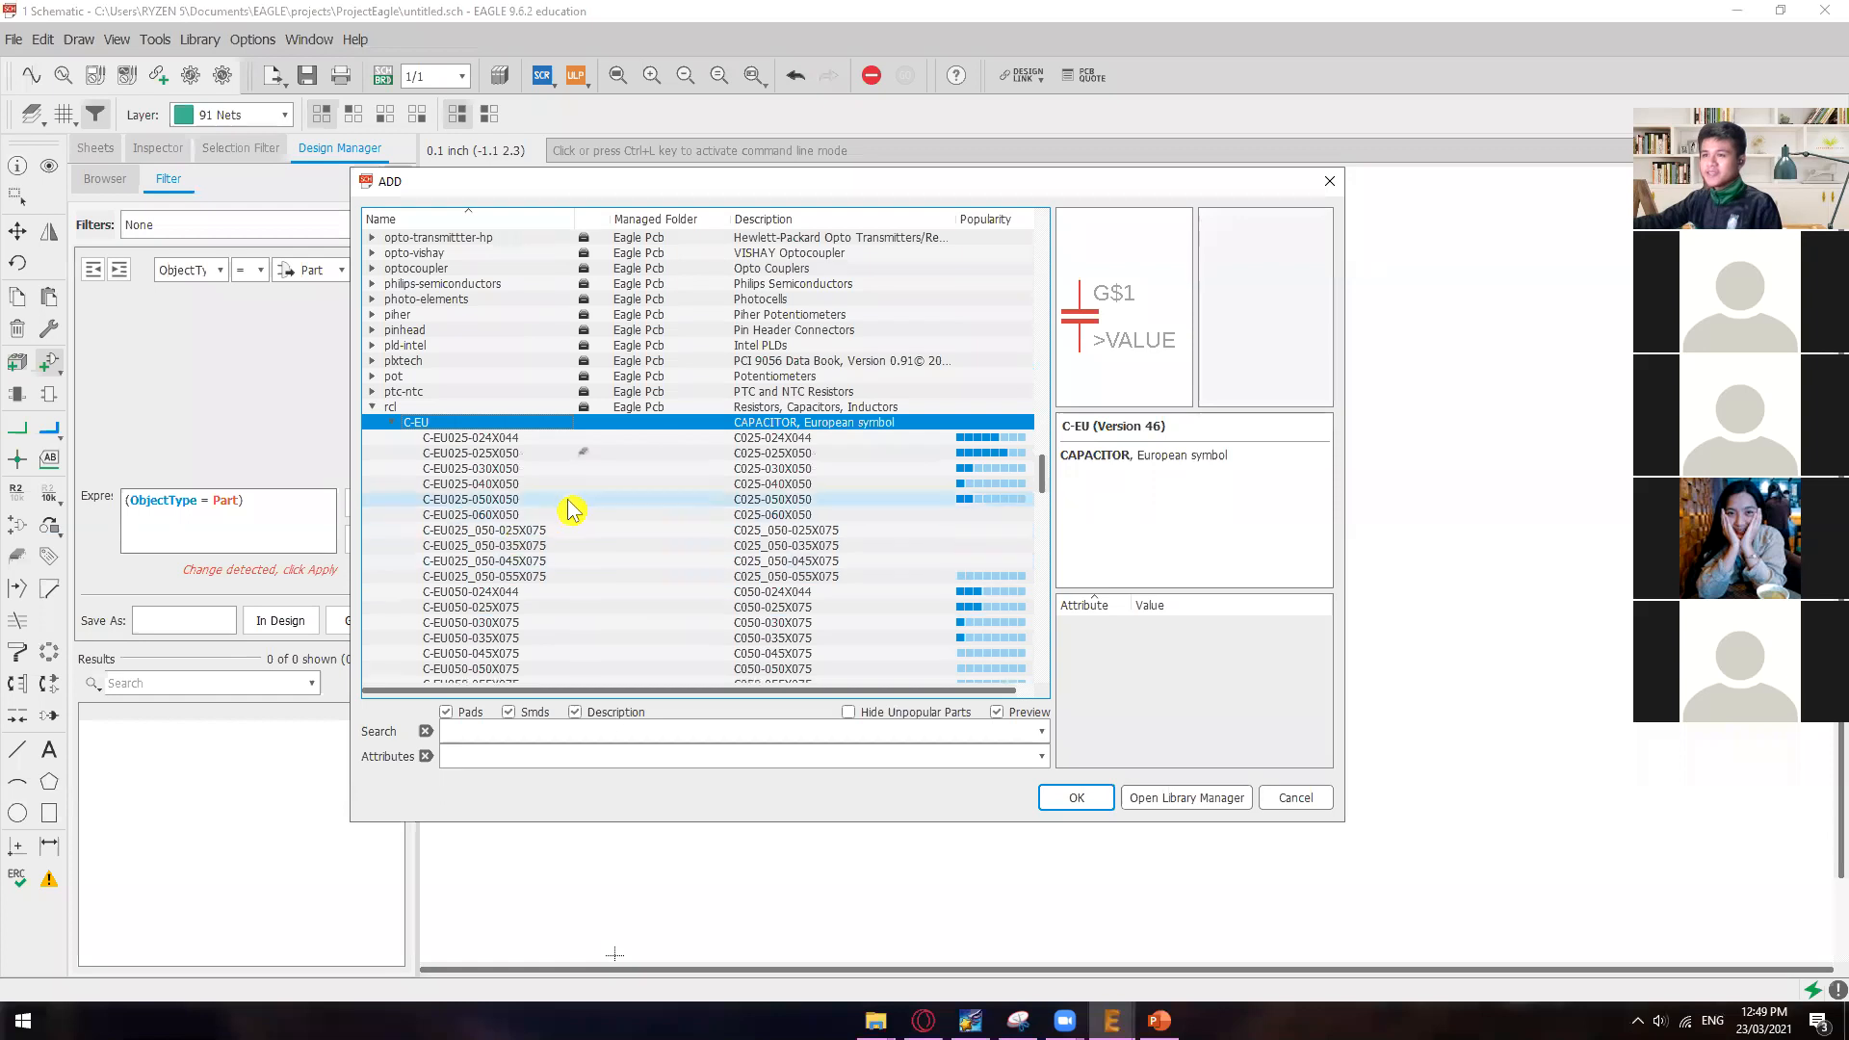
pyautogui.click(583, 472)
pyautogui.scroll(-3, 573, 525)
pyautogui.click(585, 486)
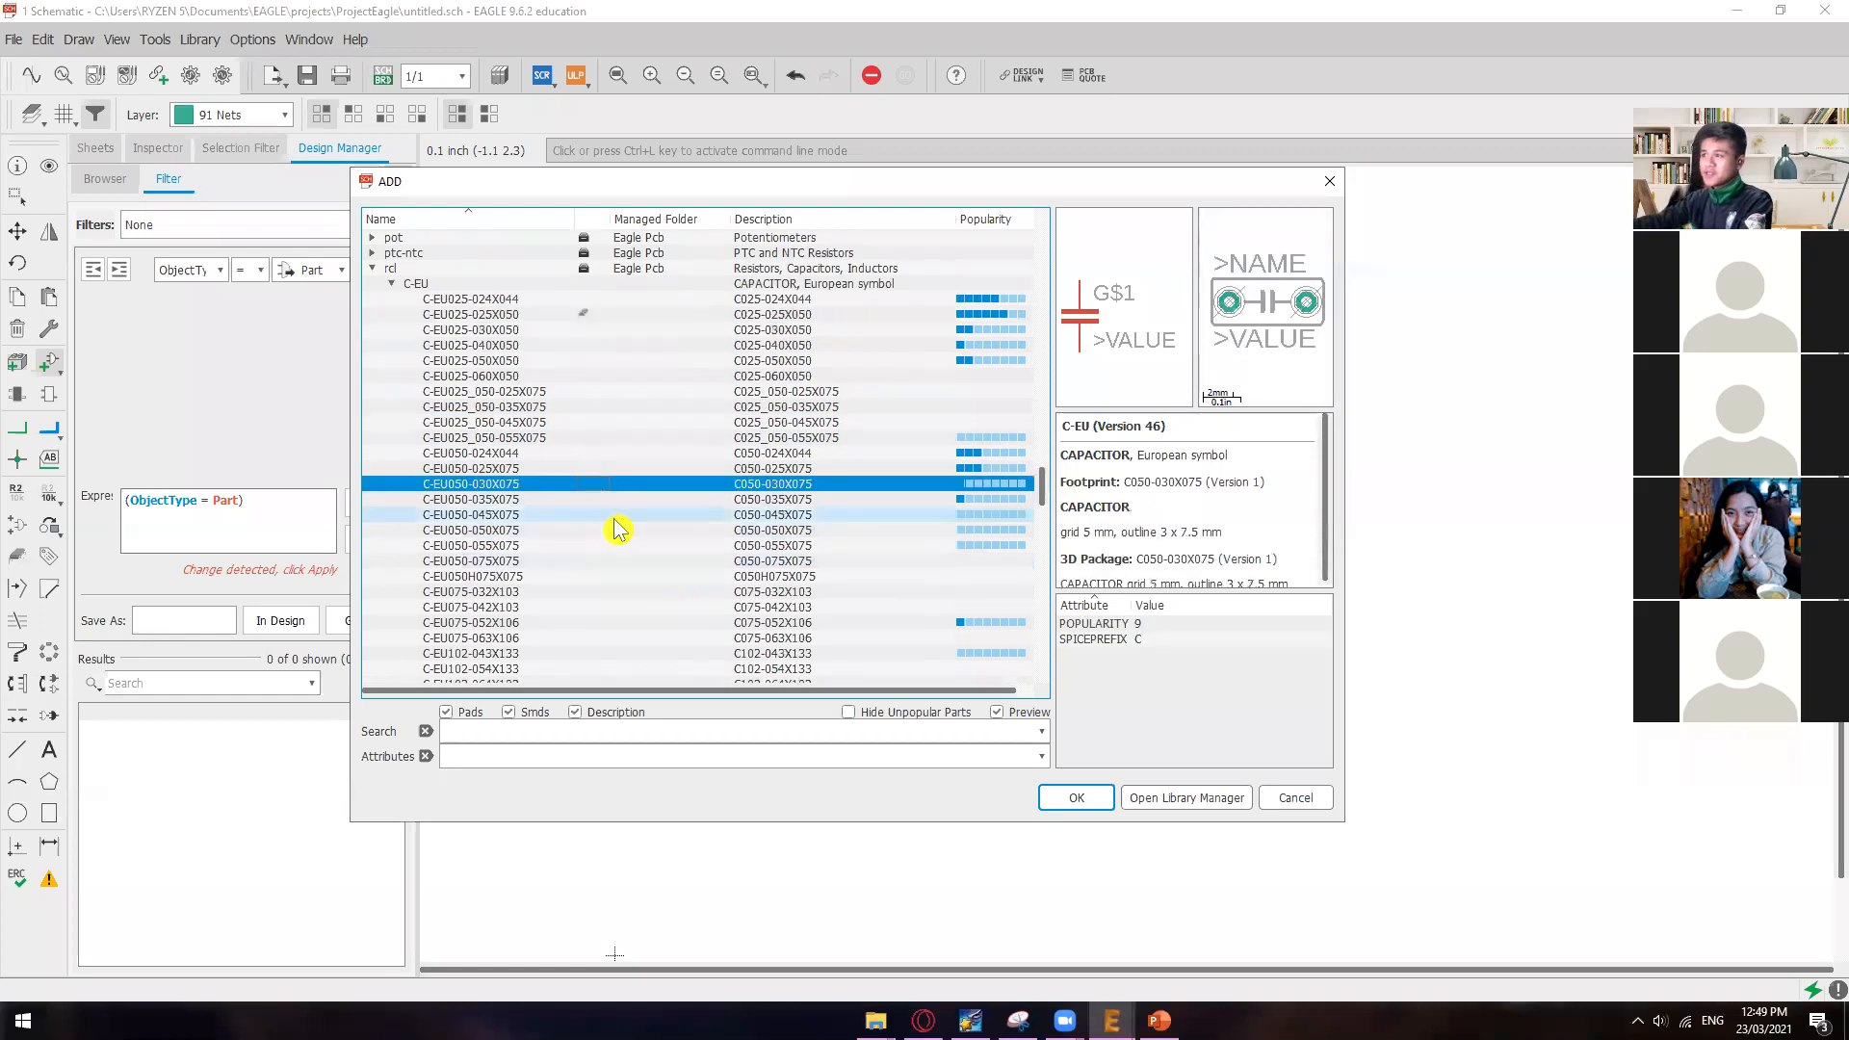
pyautogui.scroll(-4, 626, 536)
pyautogui.click(621, 546)
pyautogui.scroll(-2, 623, 587)
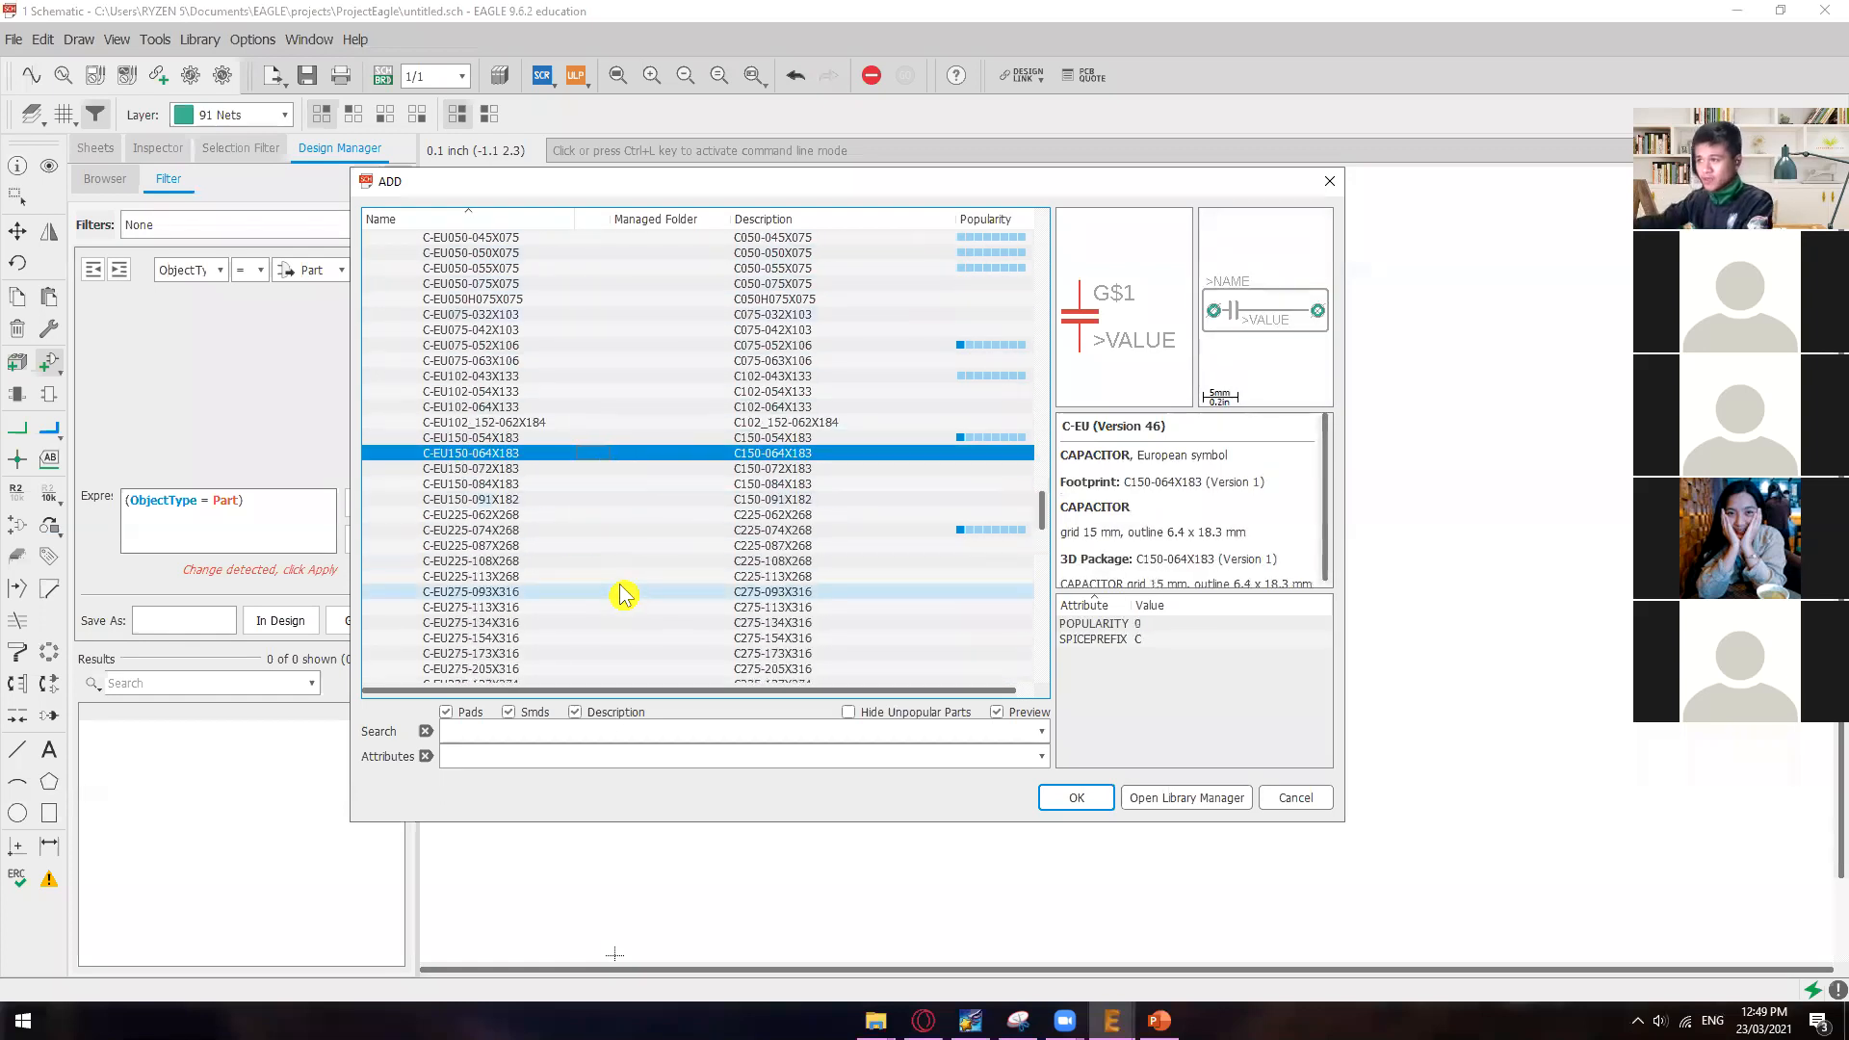
pyautogui.scroll(-6, 621, 594)
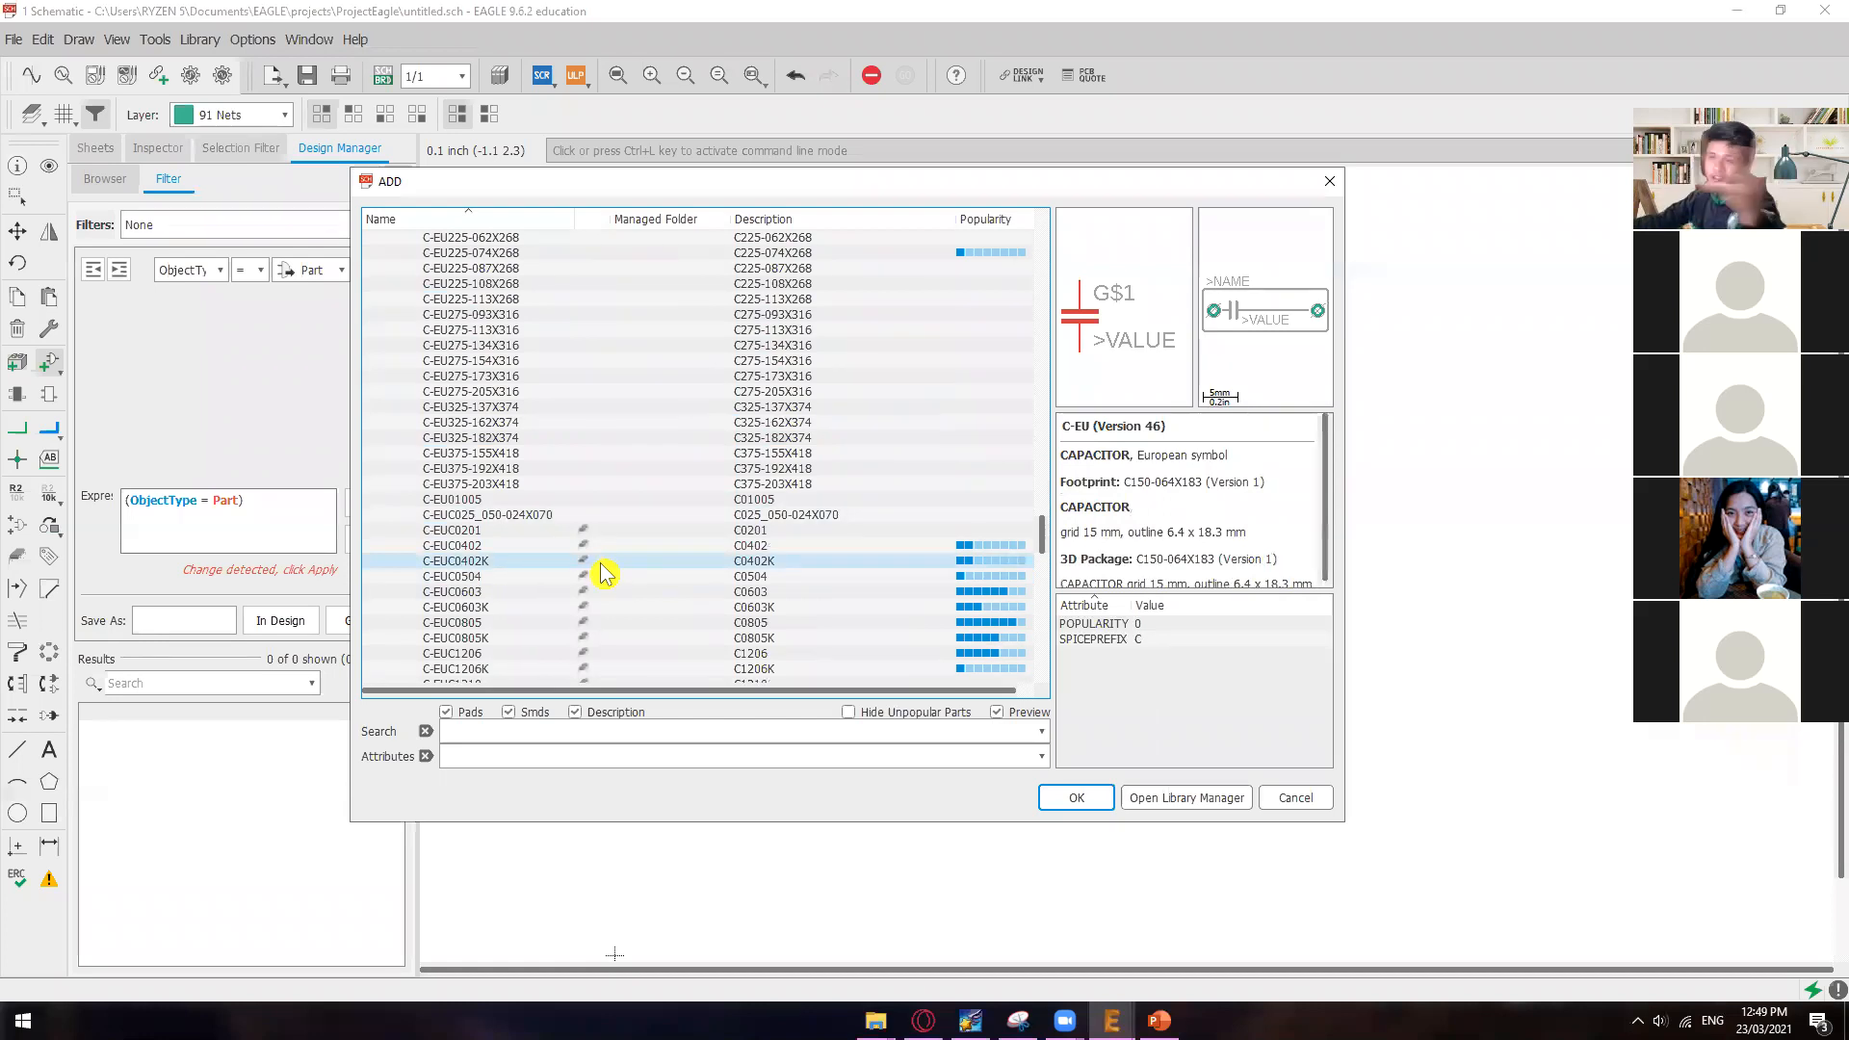
# Step: Compare the footprint, description and popularity of the C-EU025-024X044 and C-EU025-025X050 capacitor variants
pyautogui.scroll(9, 604, 573)
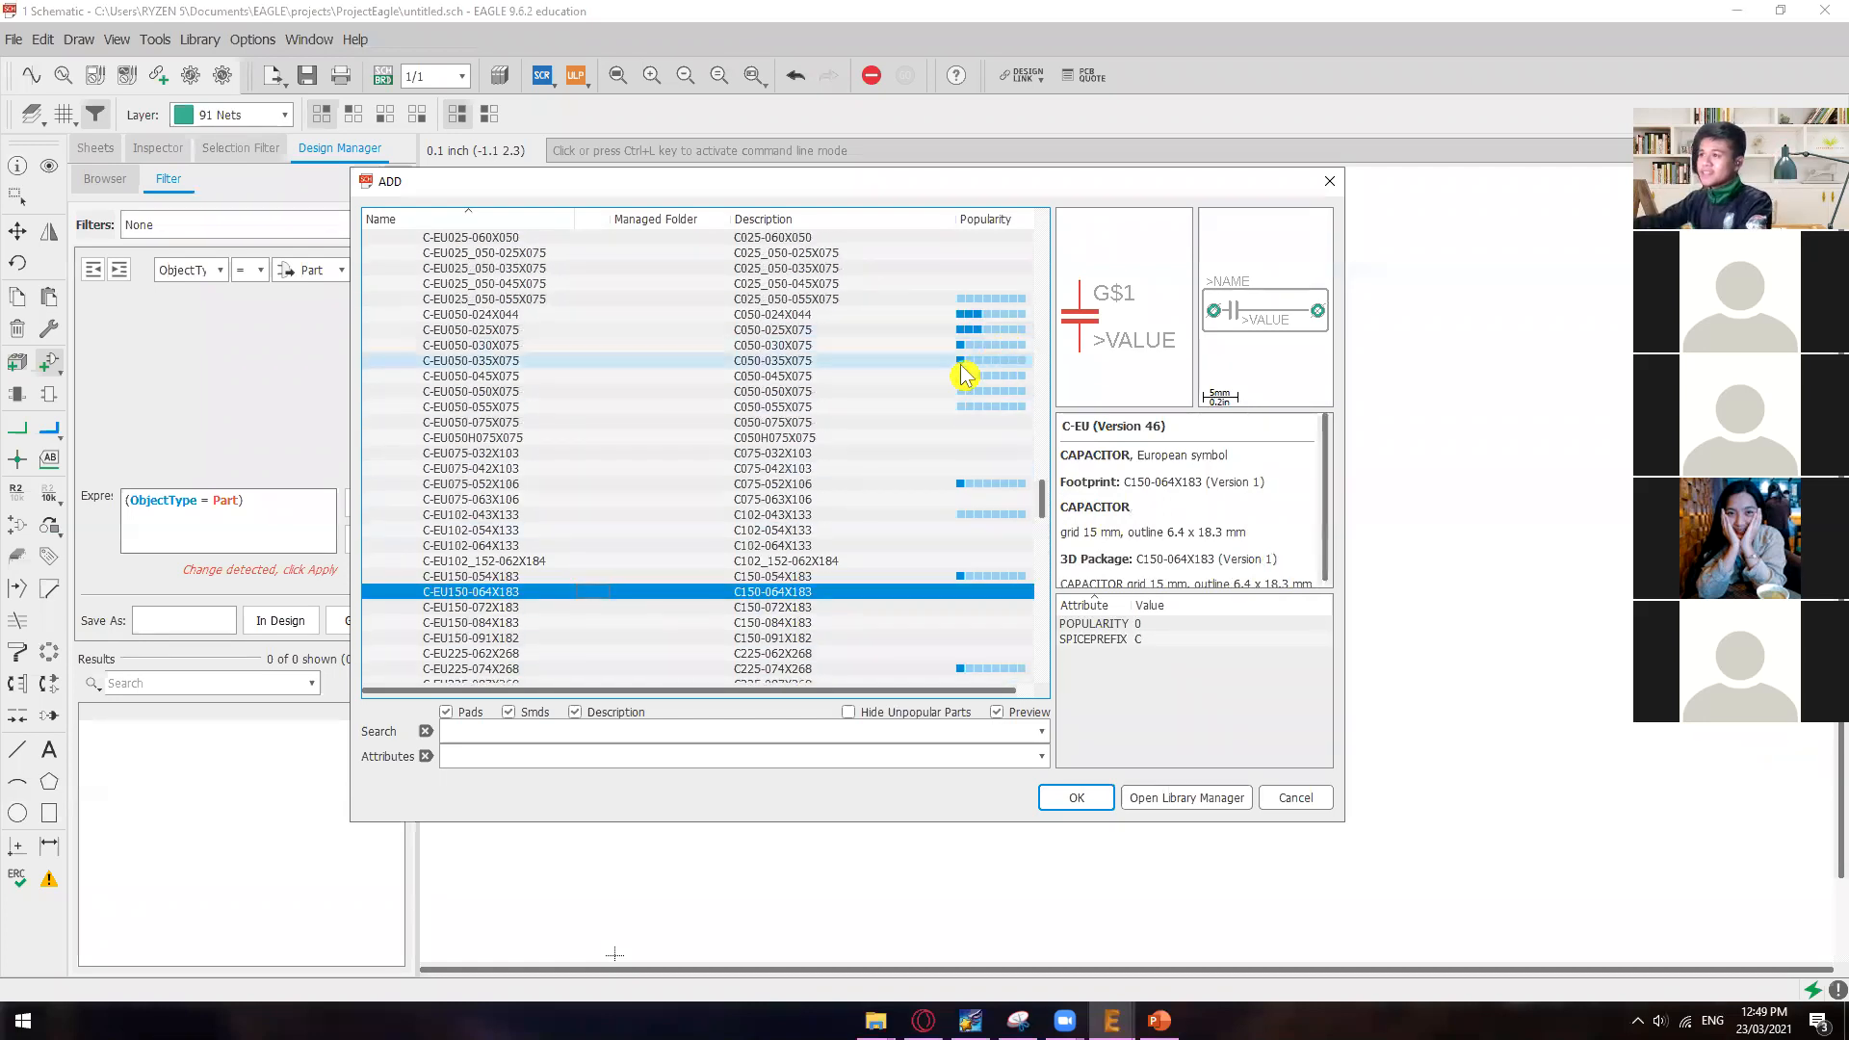
pyautogui.scroll(1, 966, 374)
pyautogui.scroll(2, 756, 424)
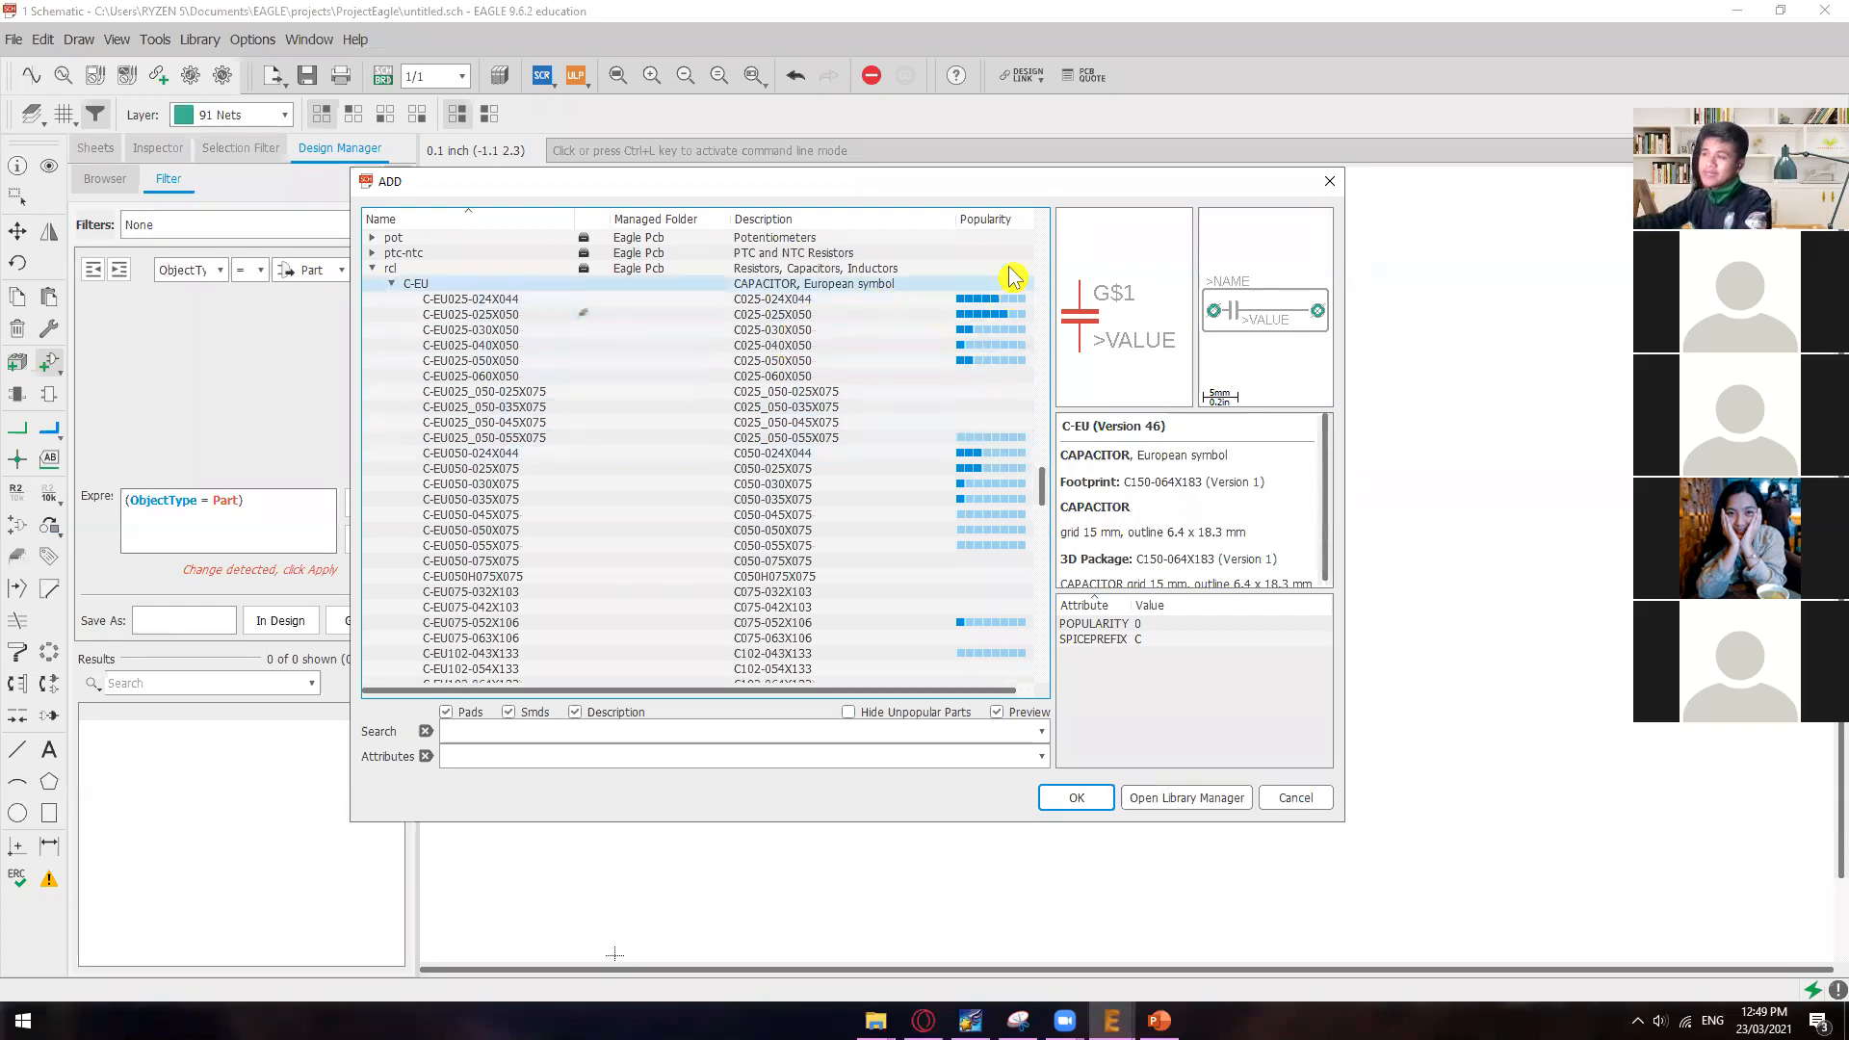
pyautogui.click(950, 300)
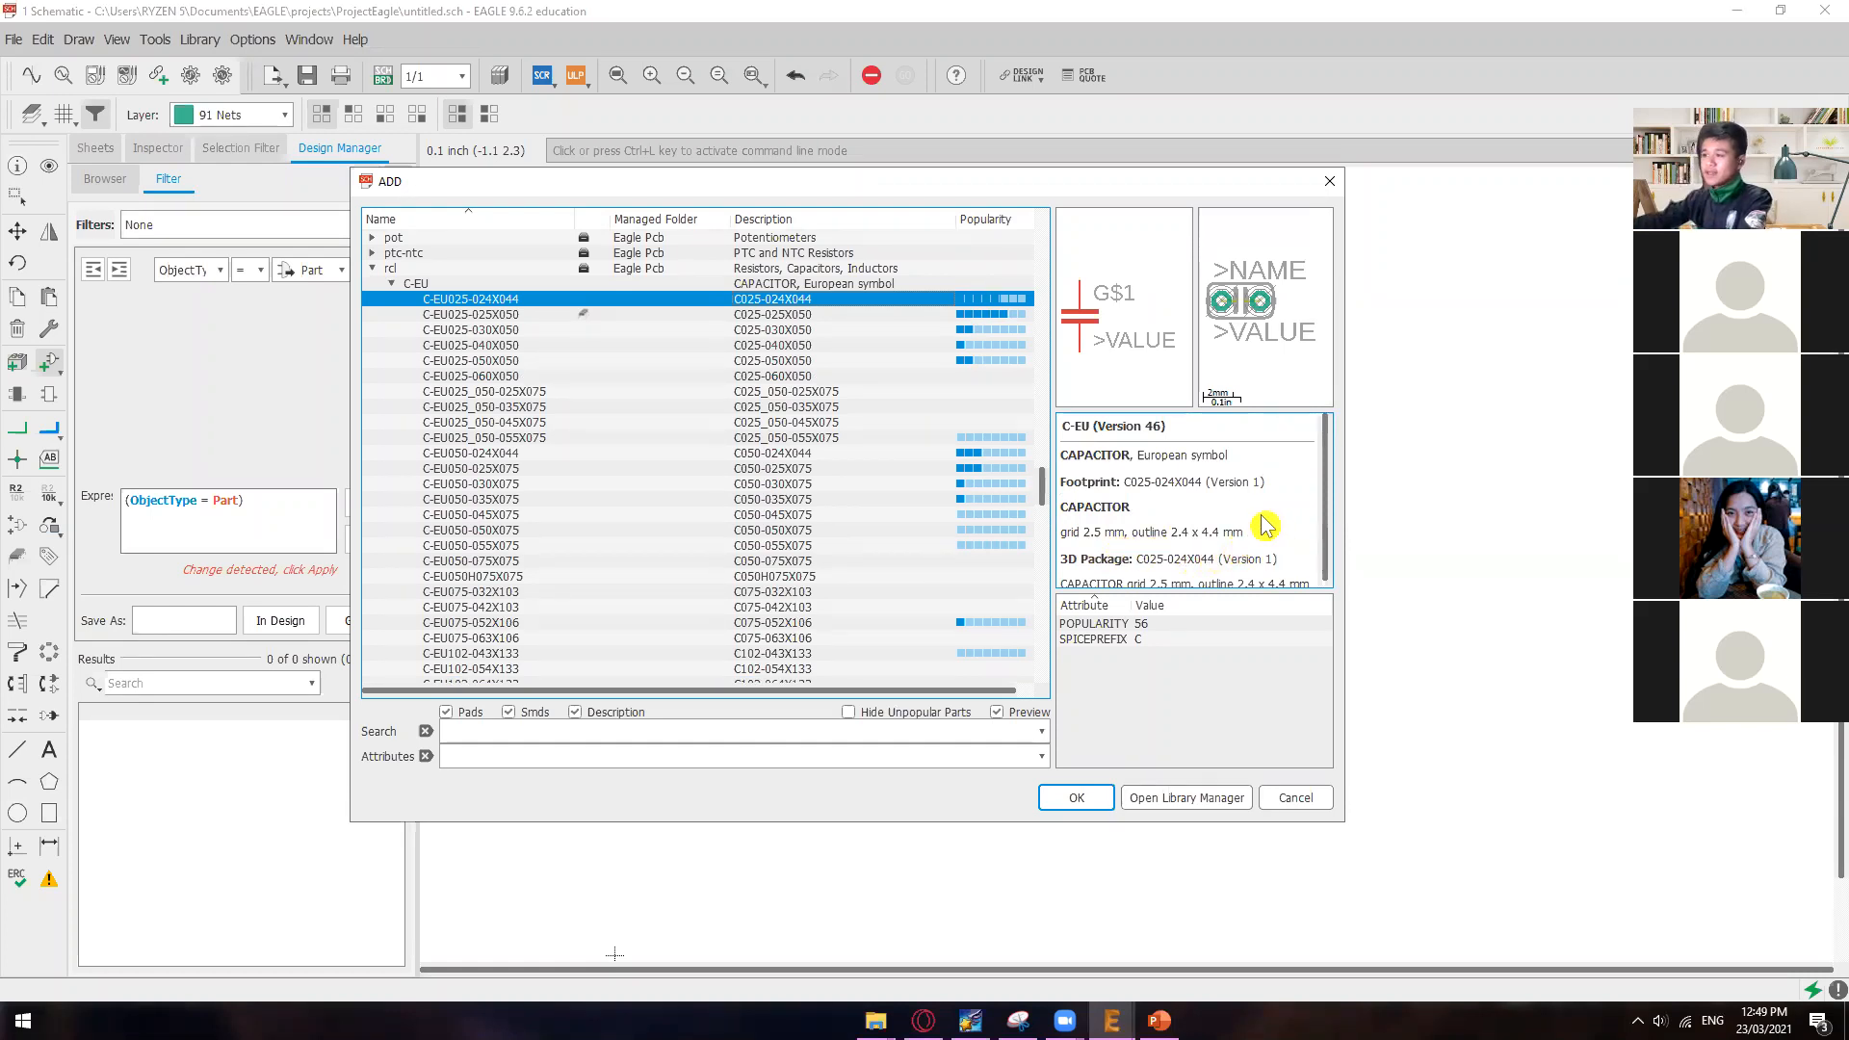
pyautogui.scroll(-1, 1262, 518)
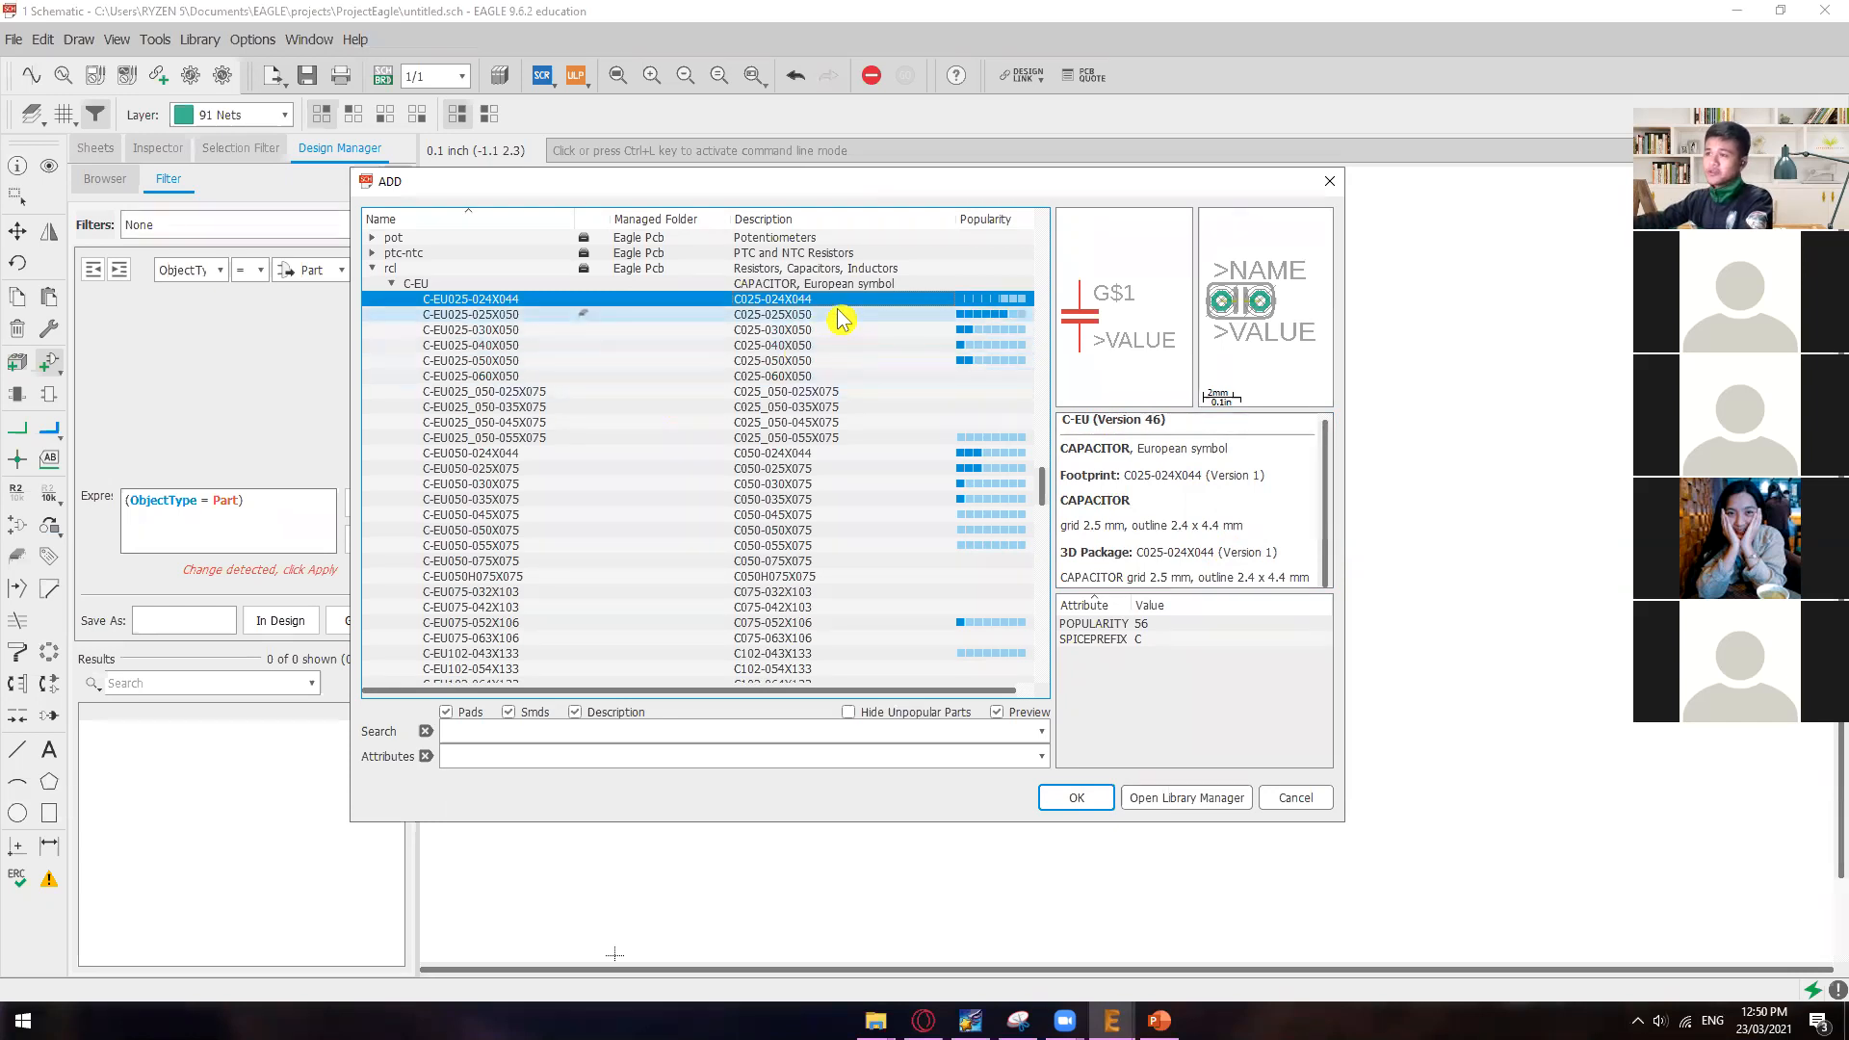
pyautogui.click(819, 320)
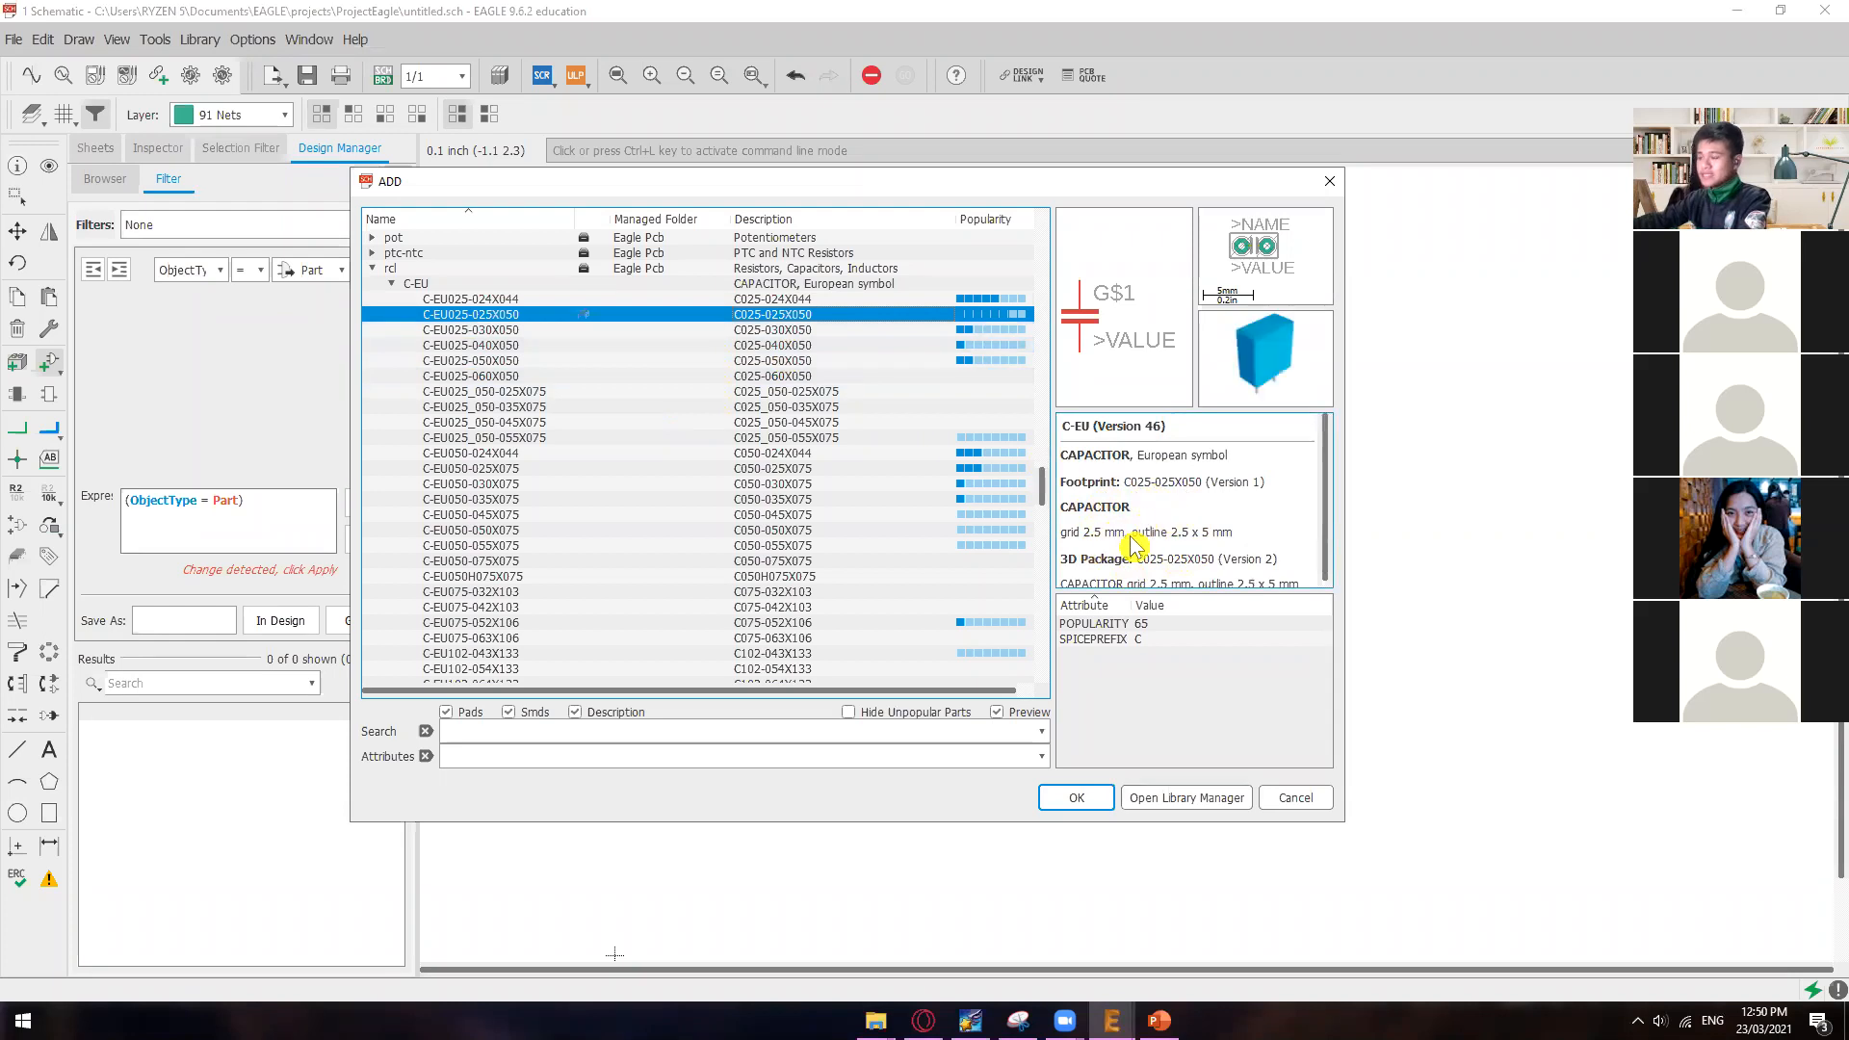
pyautogui.click(963, 329)
pyautogui.click(968, 314)
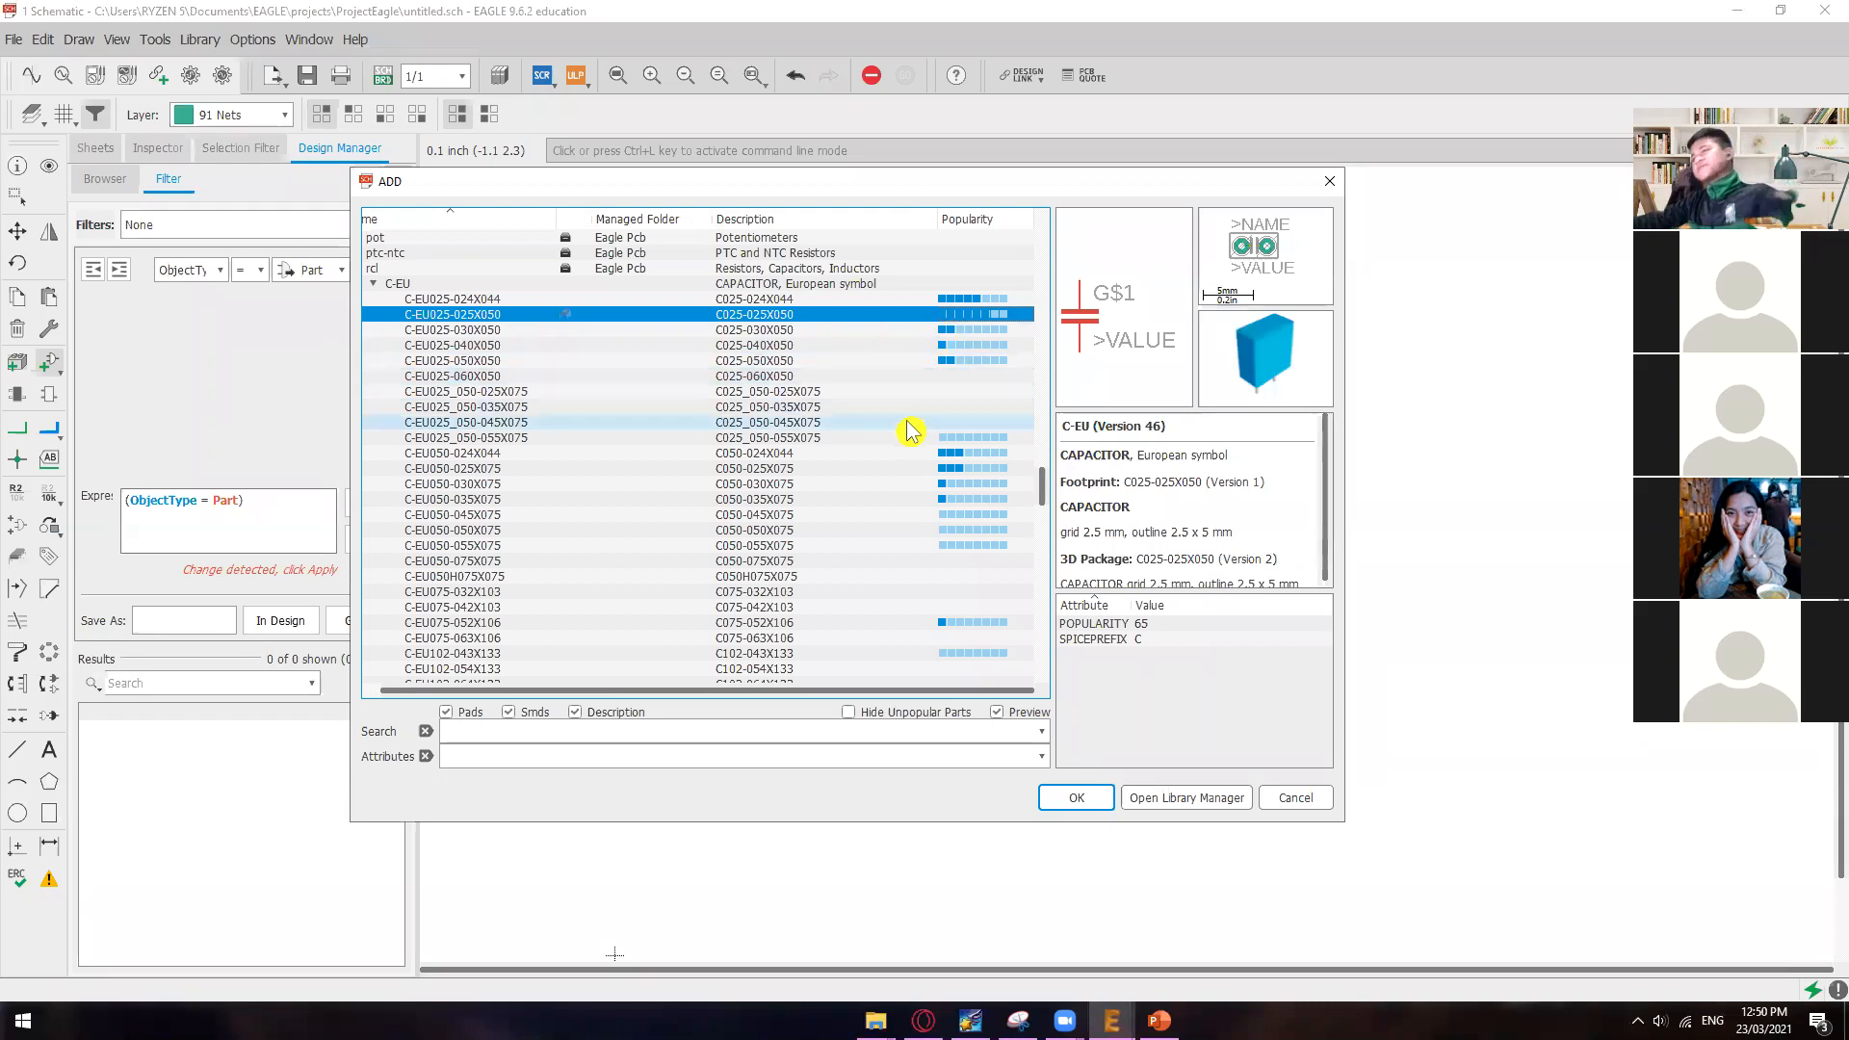
# Step: Compare the footprint previews of C-EU025_050-035X075, C-EU025-050X050, C-EU025-040X050, C-EU025-030X050 and C-EU025-025X050
pyautogui.click(817, 410)
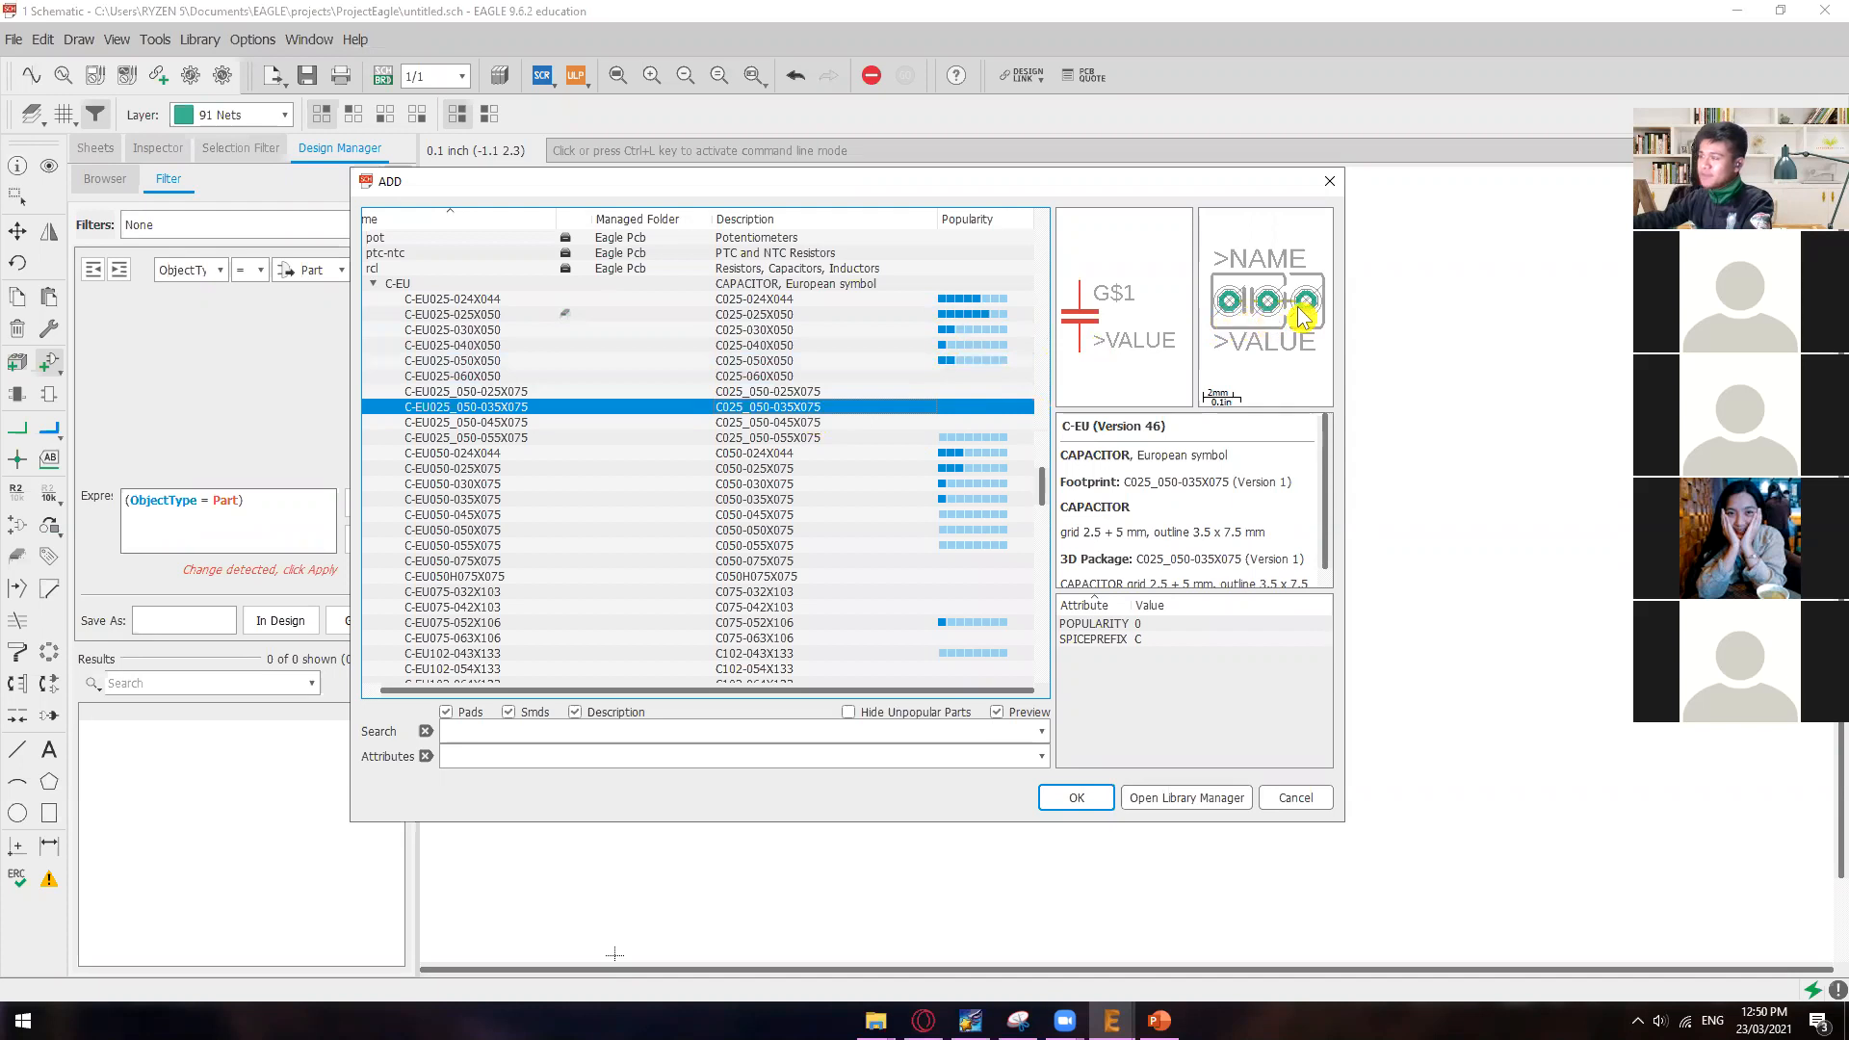
pyautogui.click(1001, 362)
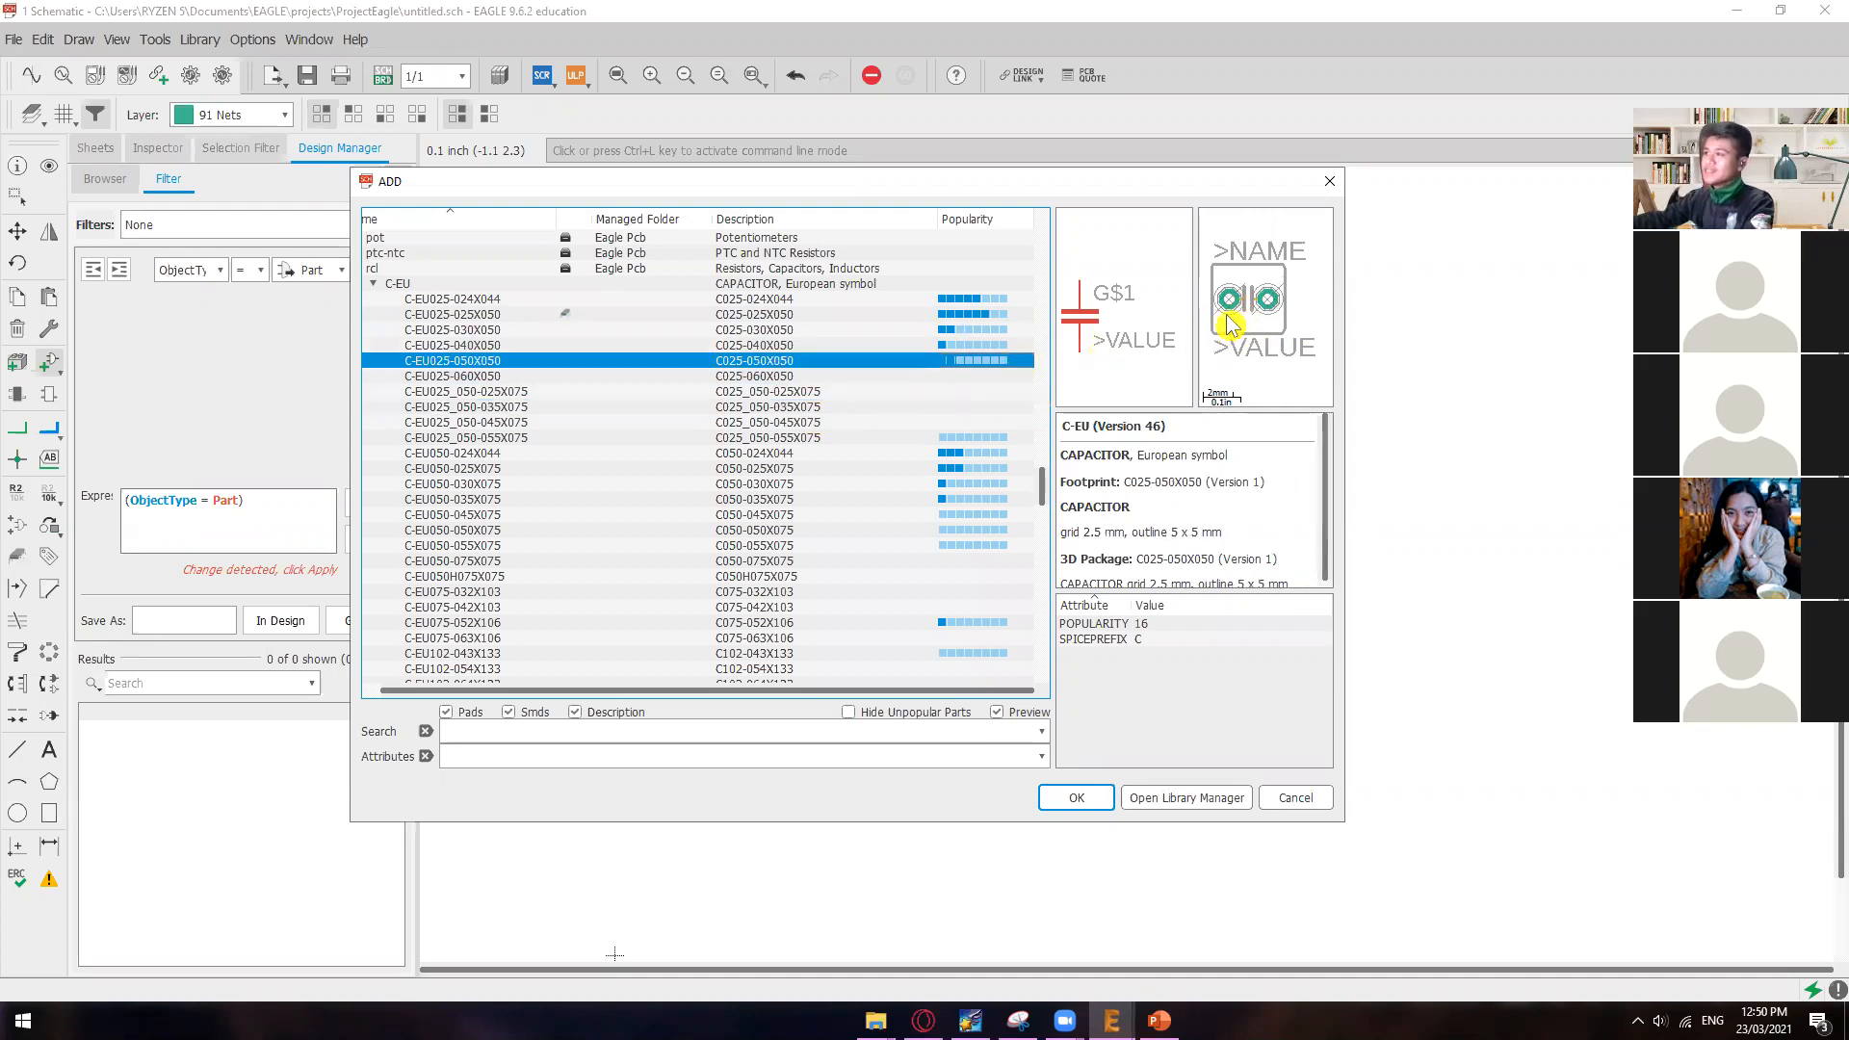
pyautogui.click(939, 347)
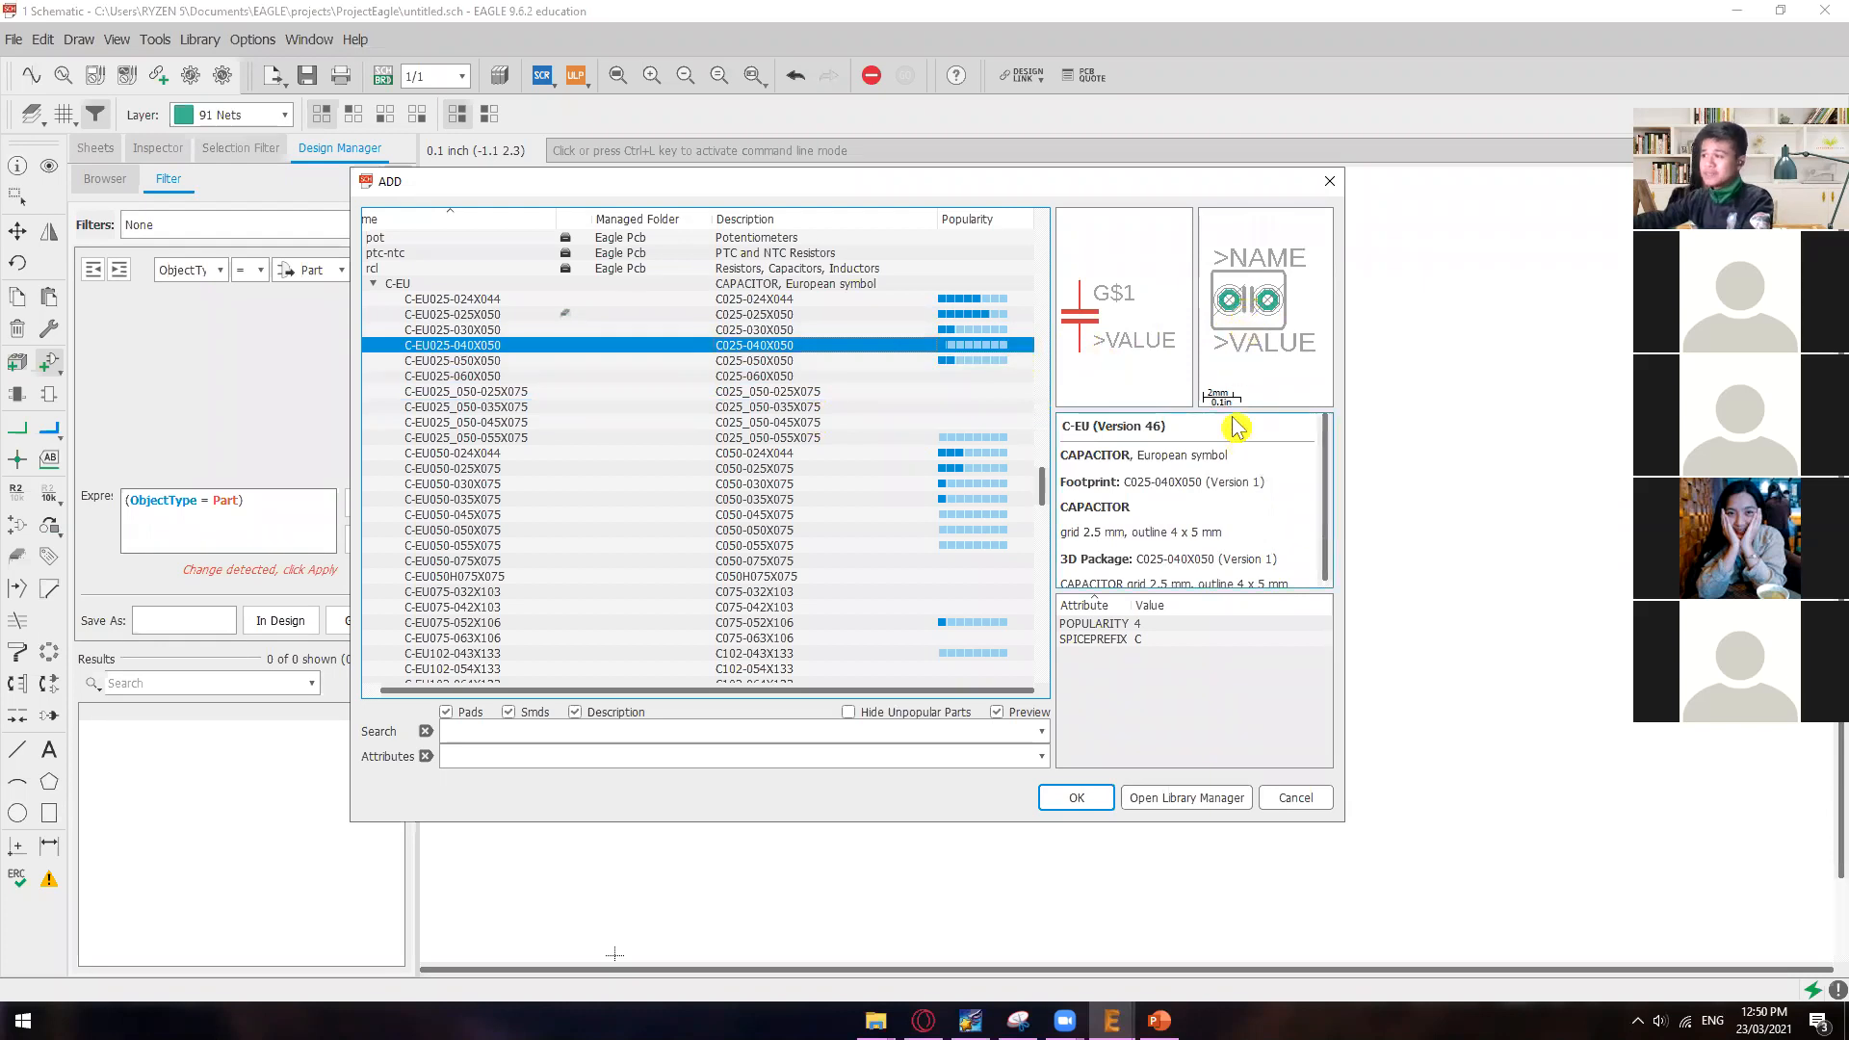
pyautogui.click(968, 361)
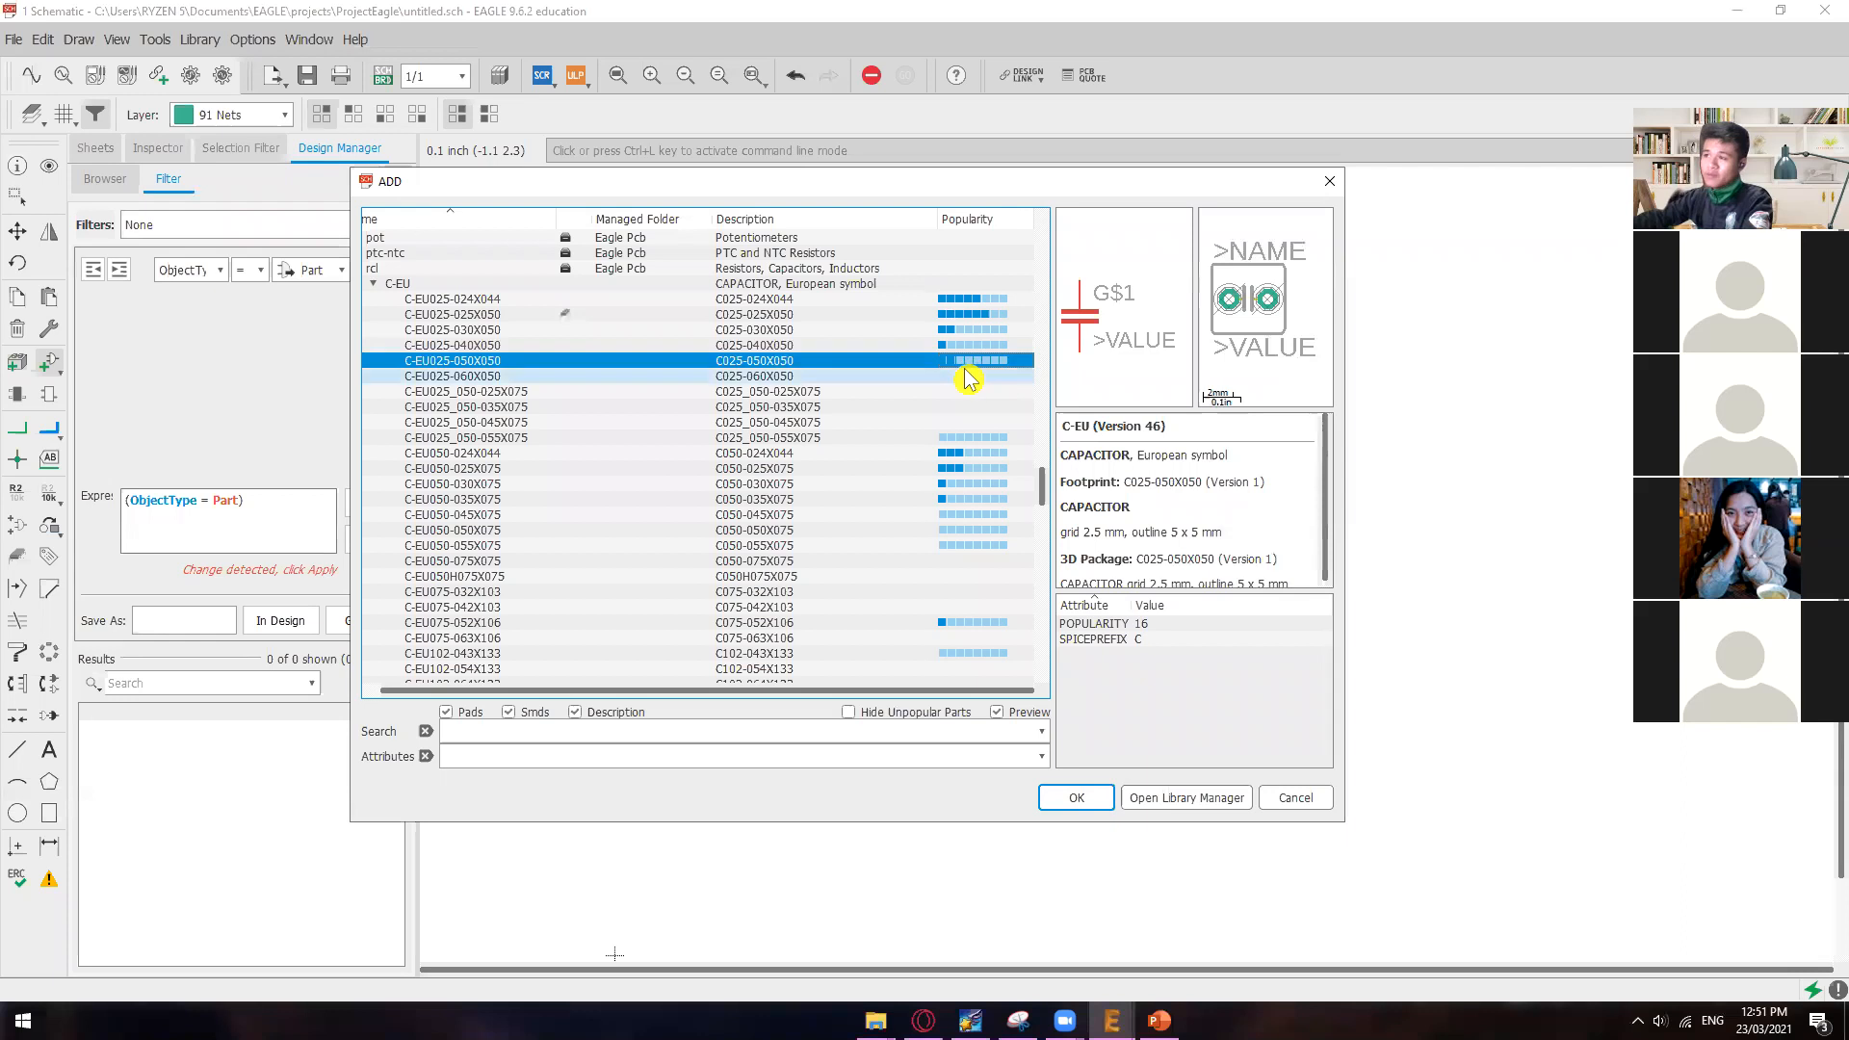
pyautogui.click(969, 346)
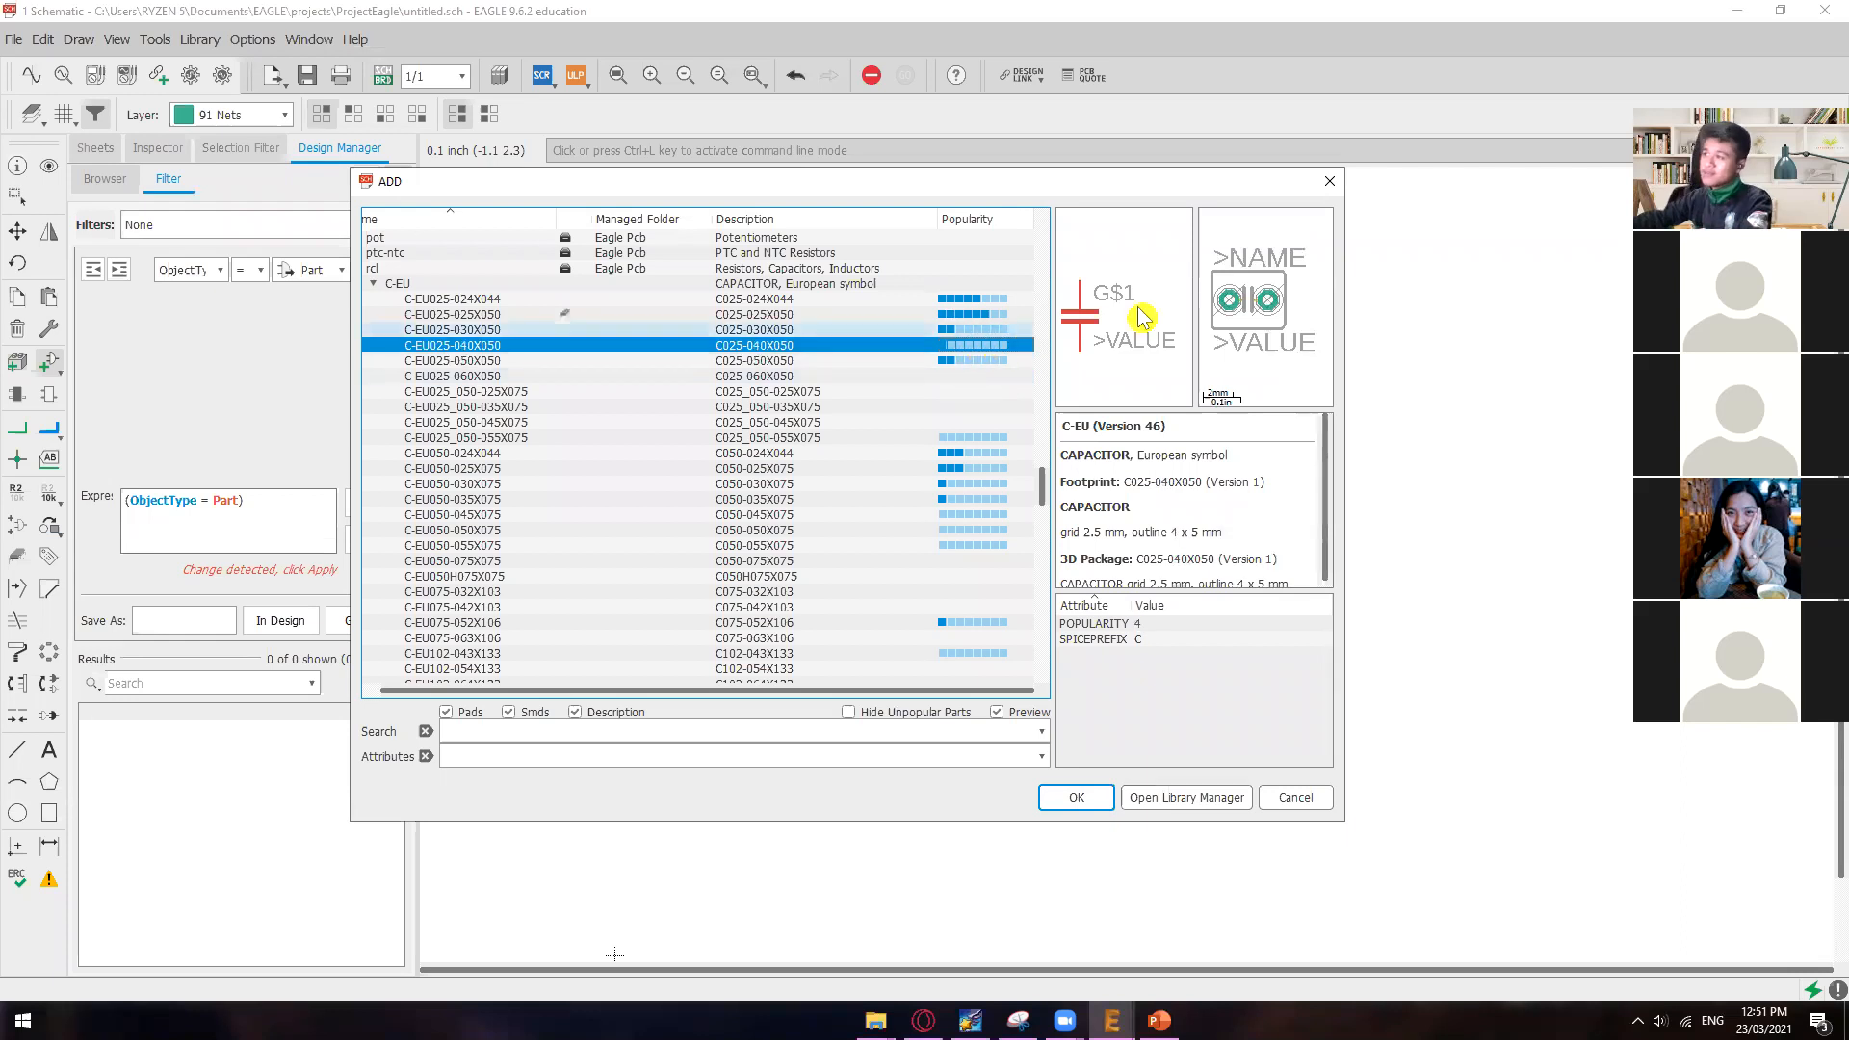
pyautogui.click(967, 330)
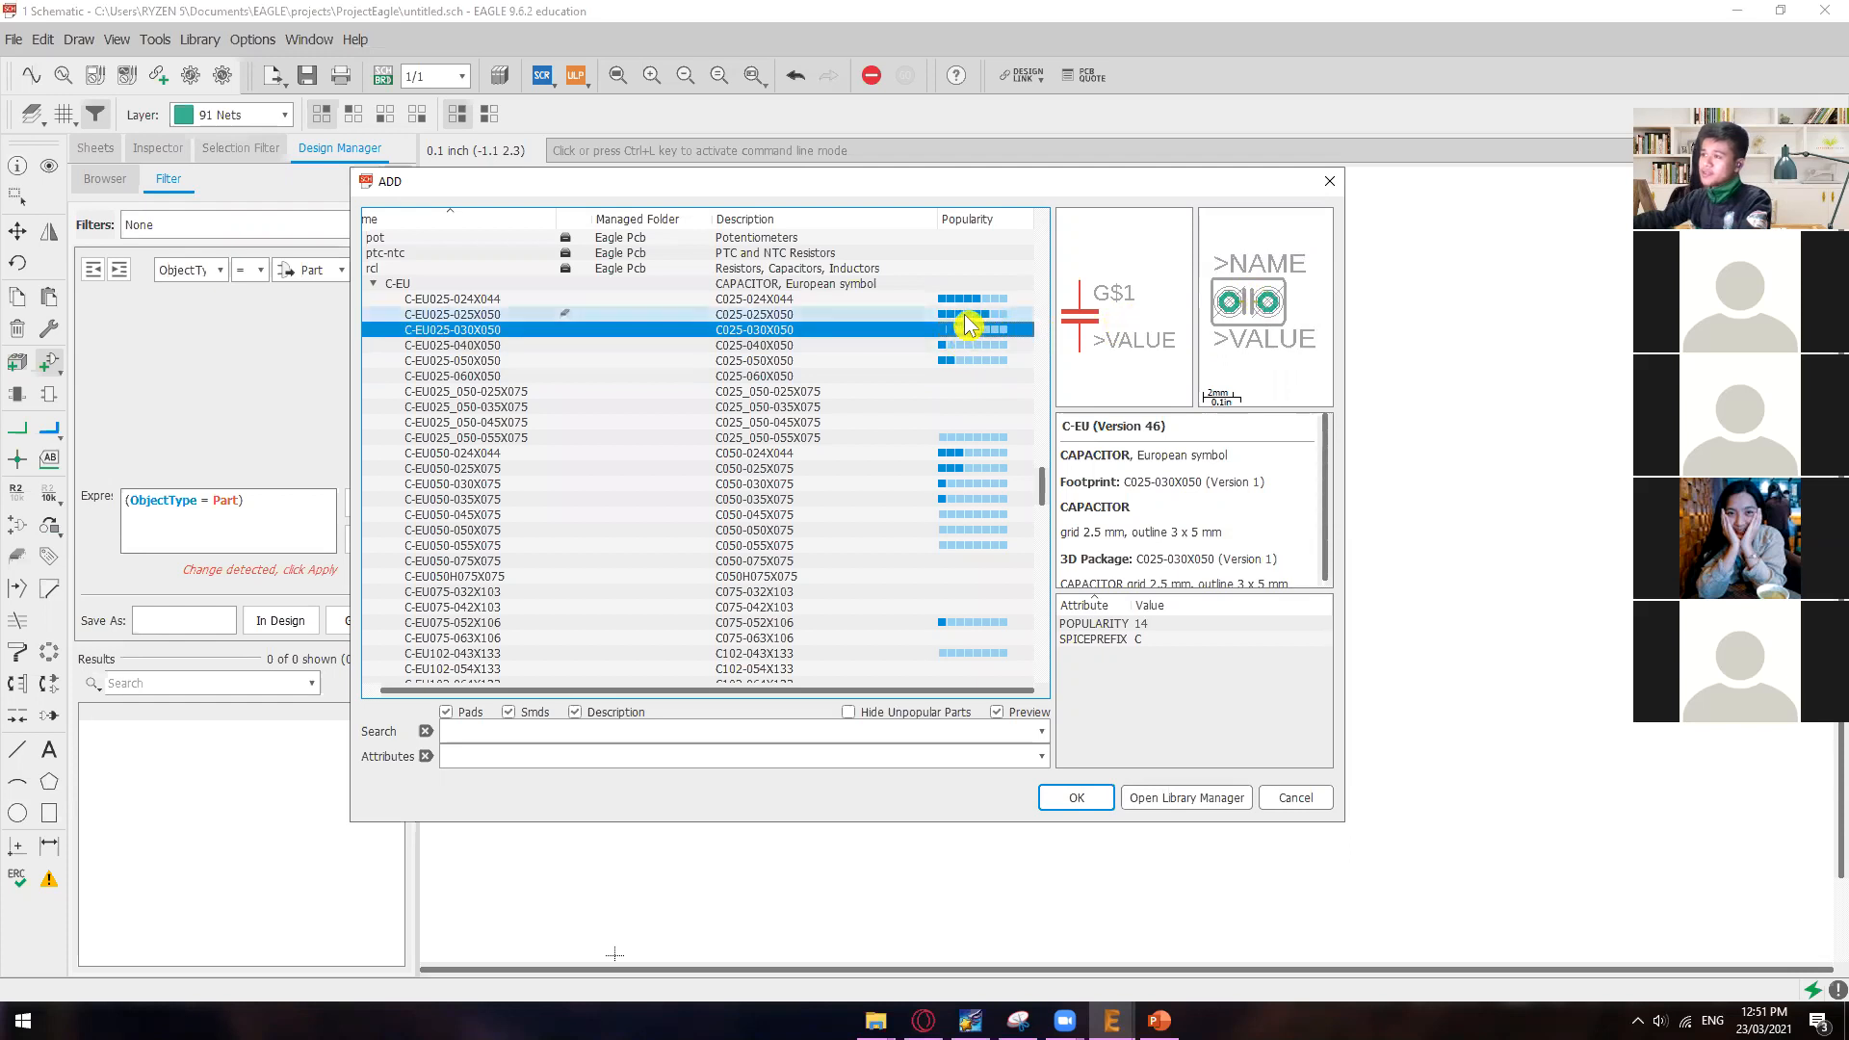
pyautogui.click(963, 314)
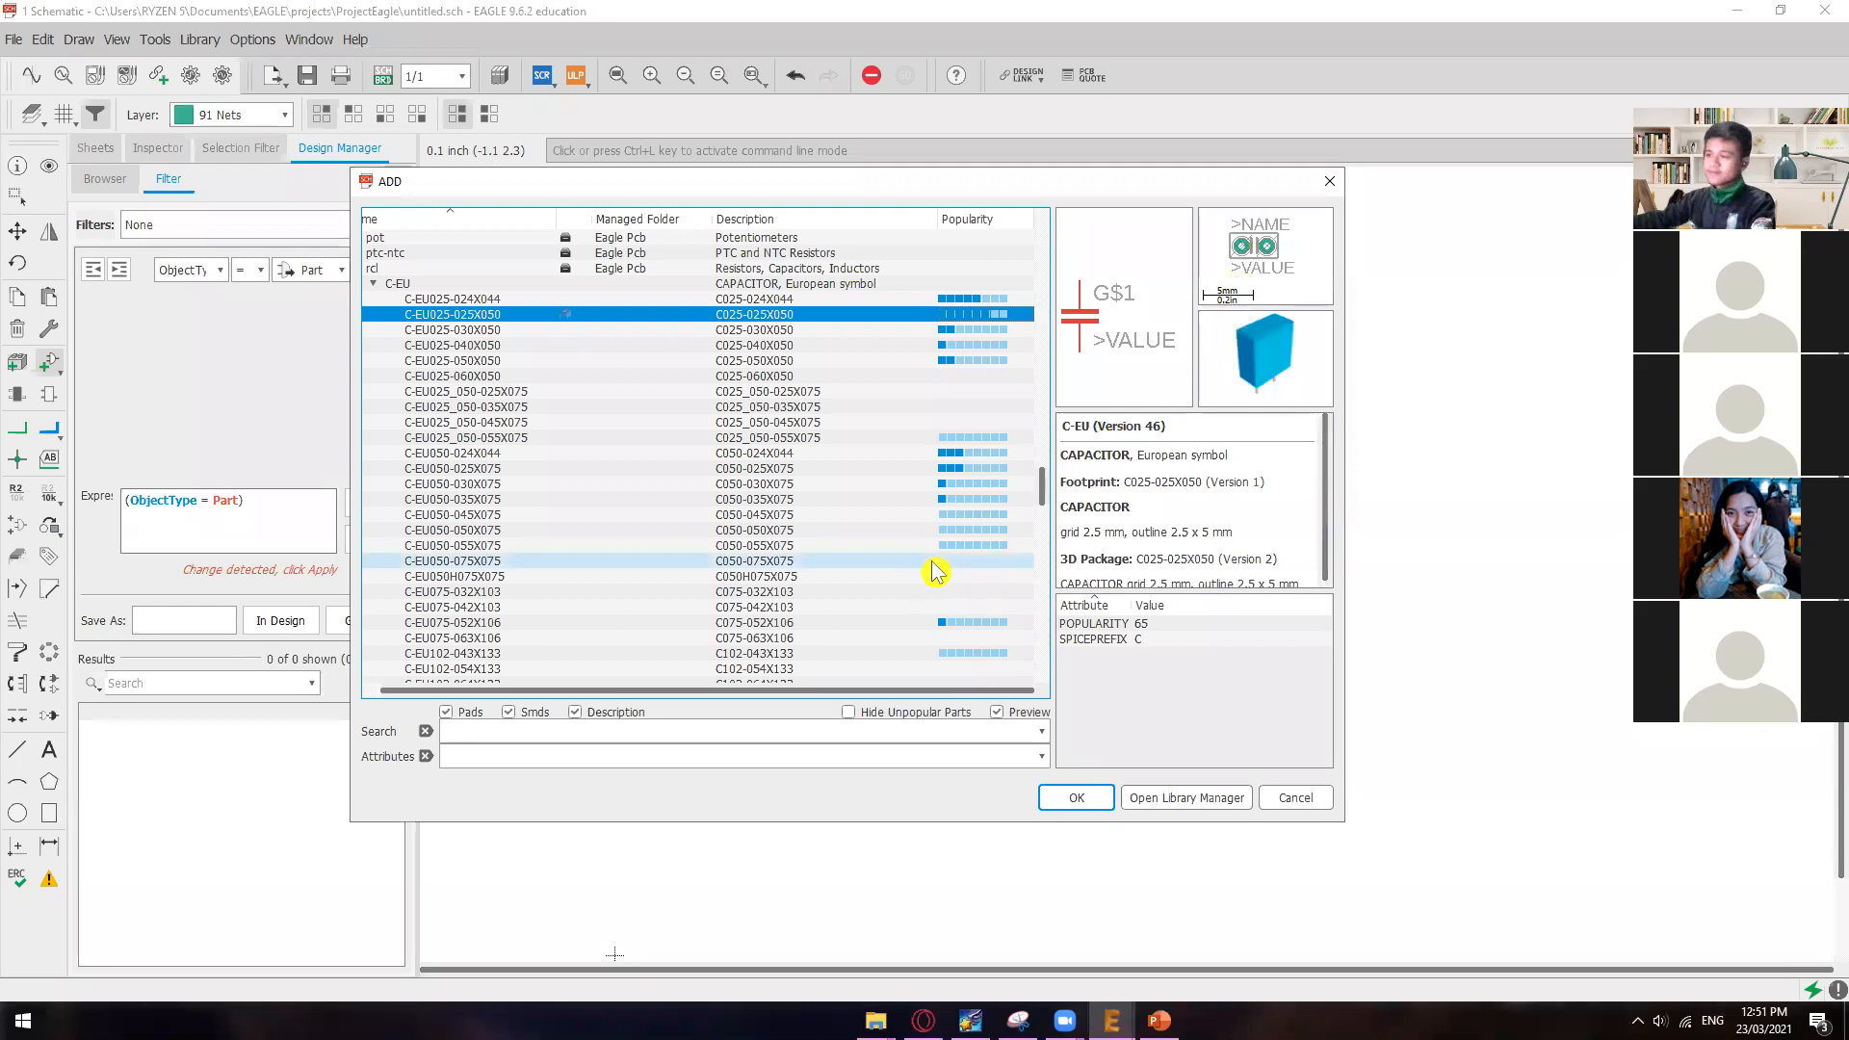
# Step: Close the ADD dialog without placing a part and reopen it from the schematic
pyautogui.scroll(-1, 809, 541)
pyautogui.click(1329, 181)
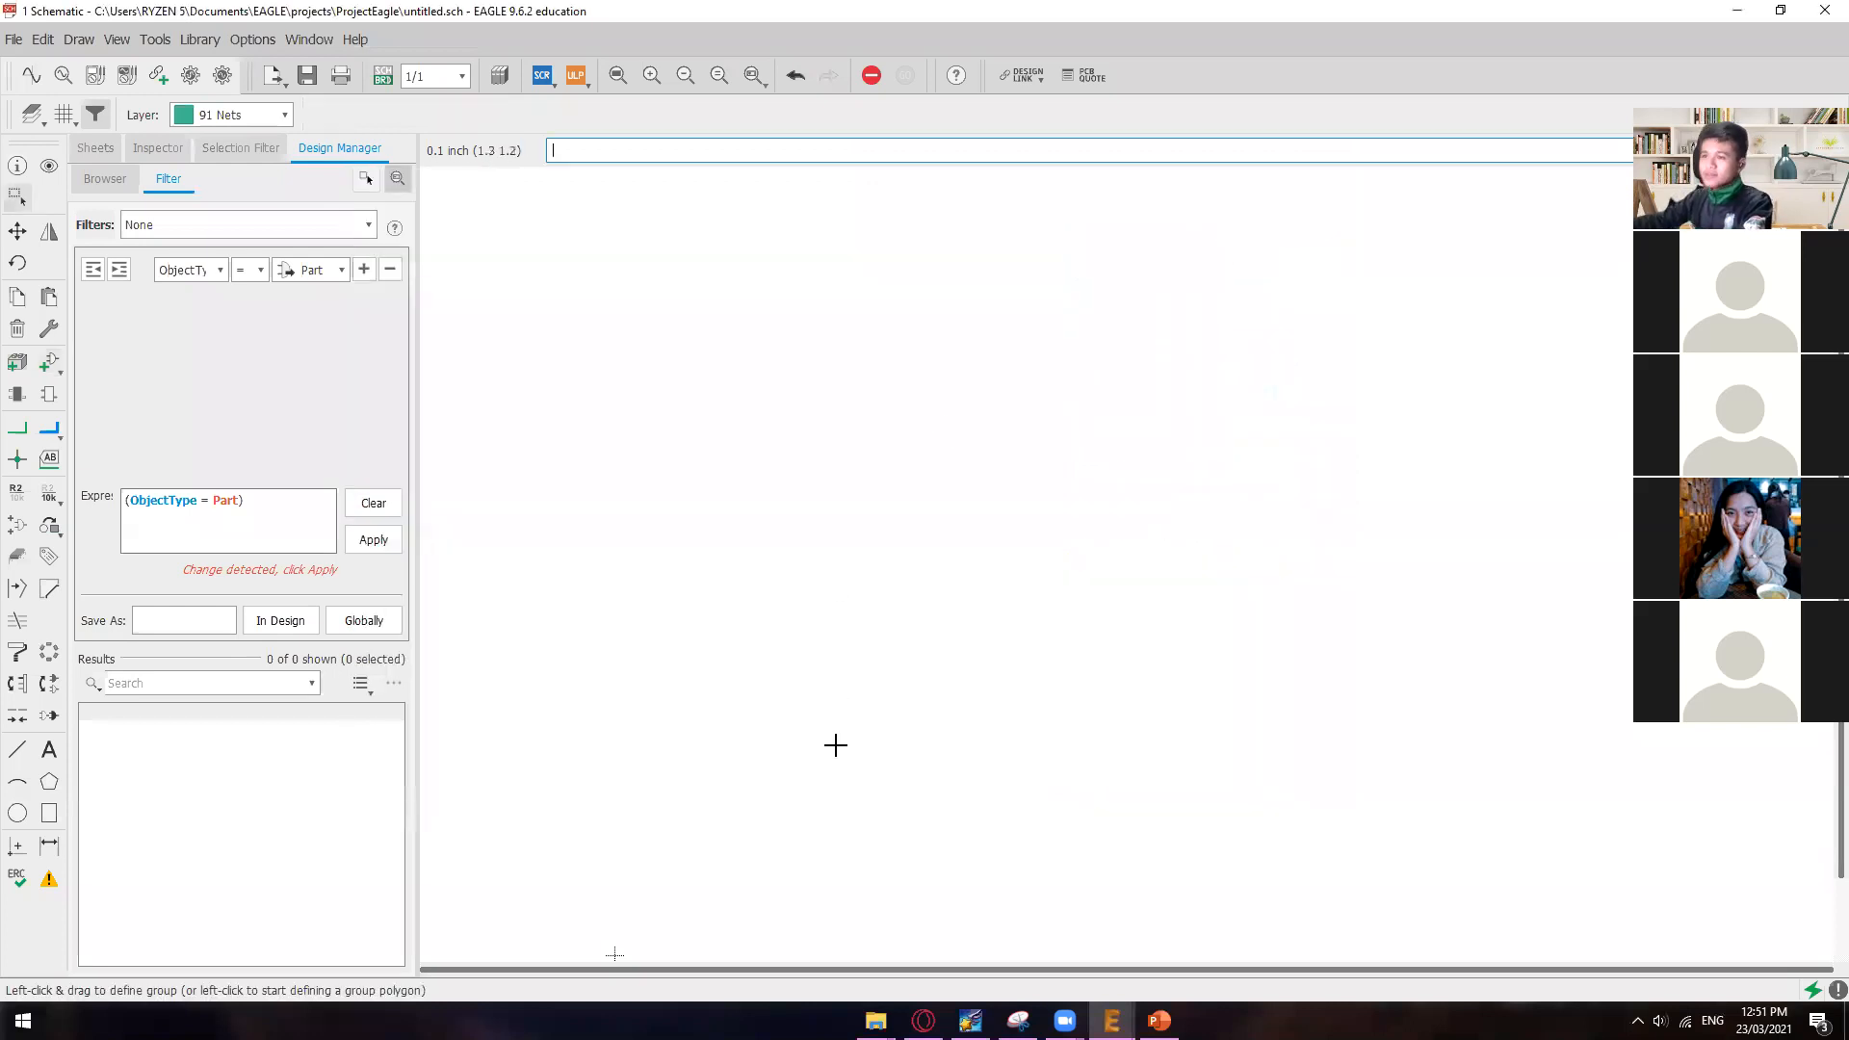
pyautogui.click(48, 363)
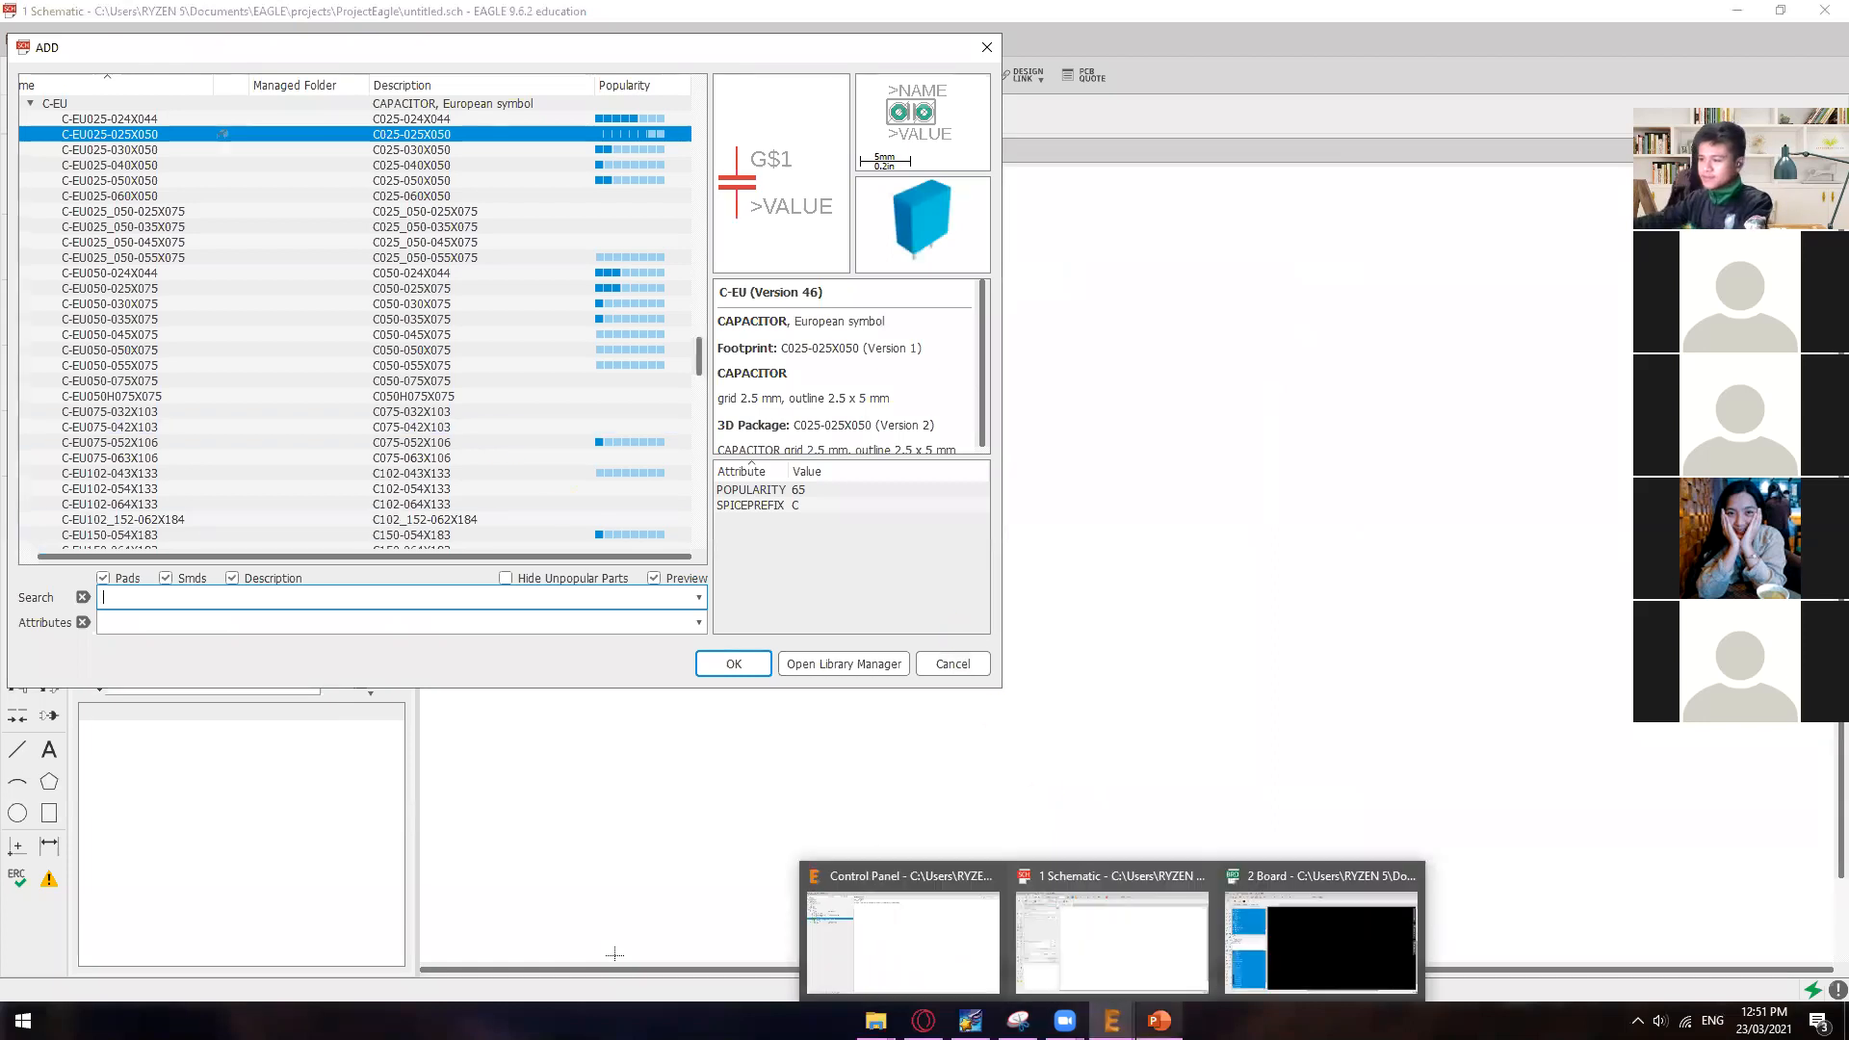
# Step: Switch to the PowerPoint presentation and go to slide 24, "Step 1: Add a Frame"
pyautogui.click(1158, 1020)
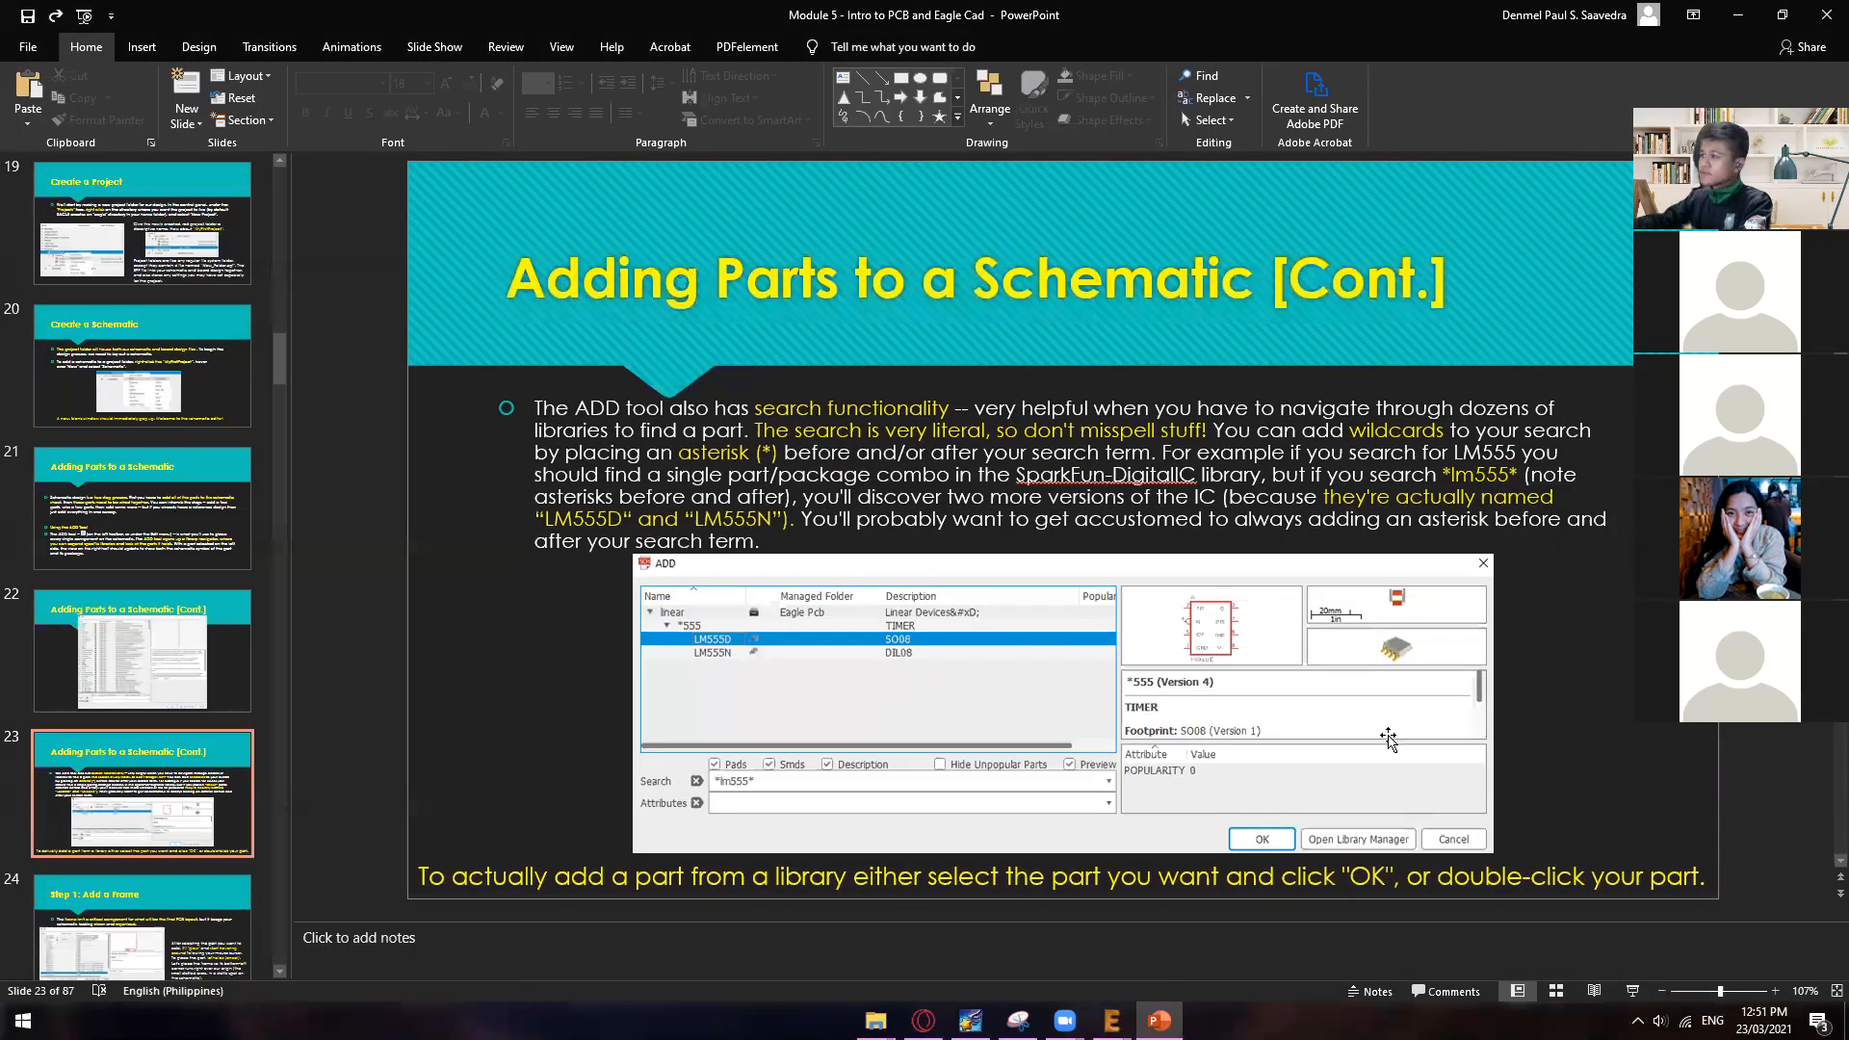
pyautogui.scroll(-1, 1388, 739)
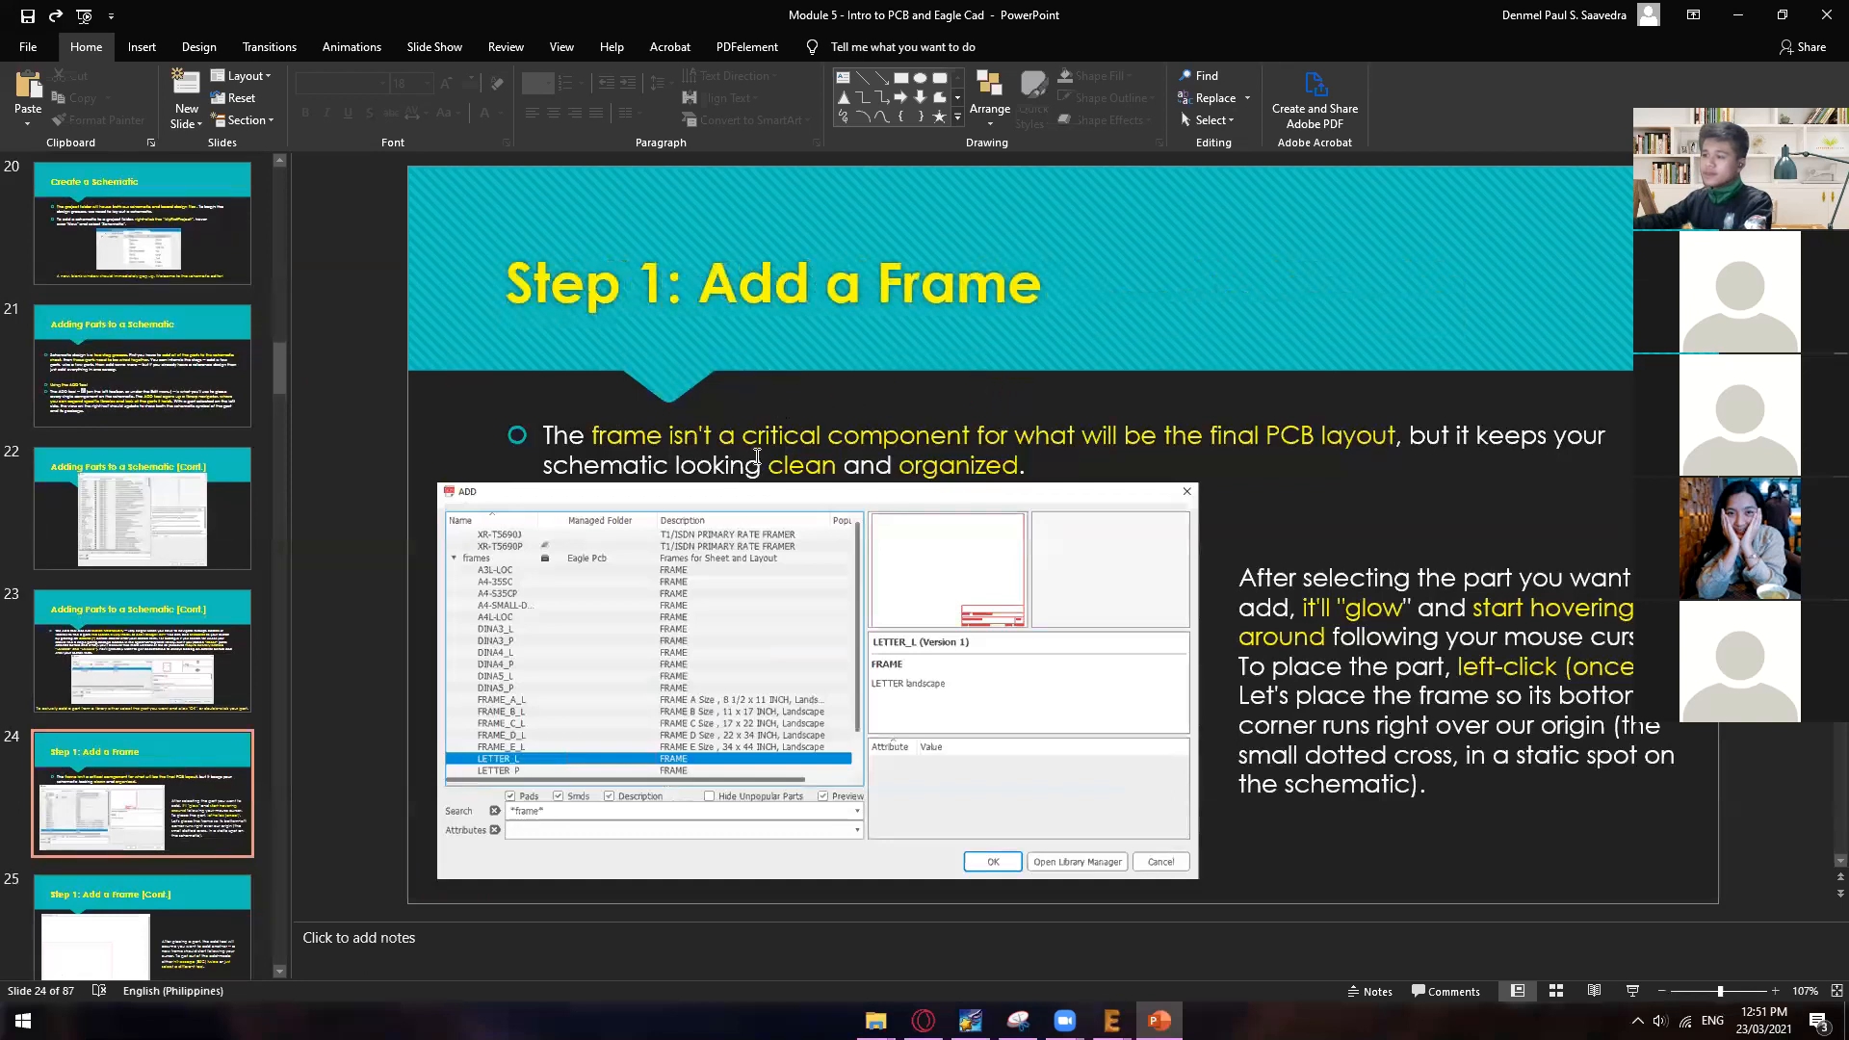